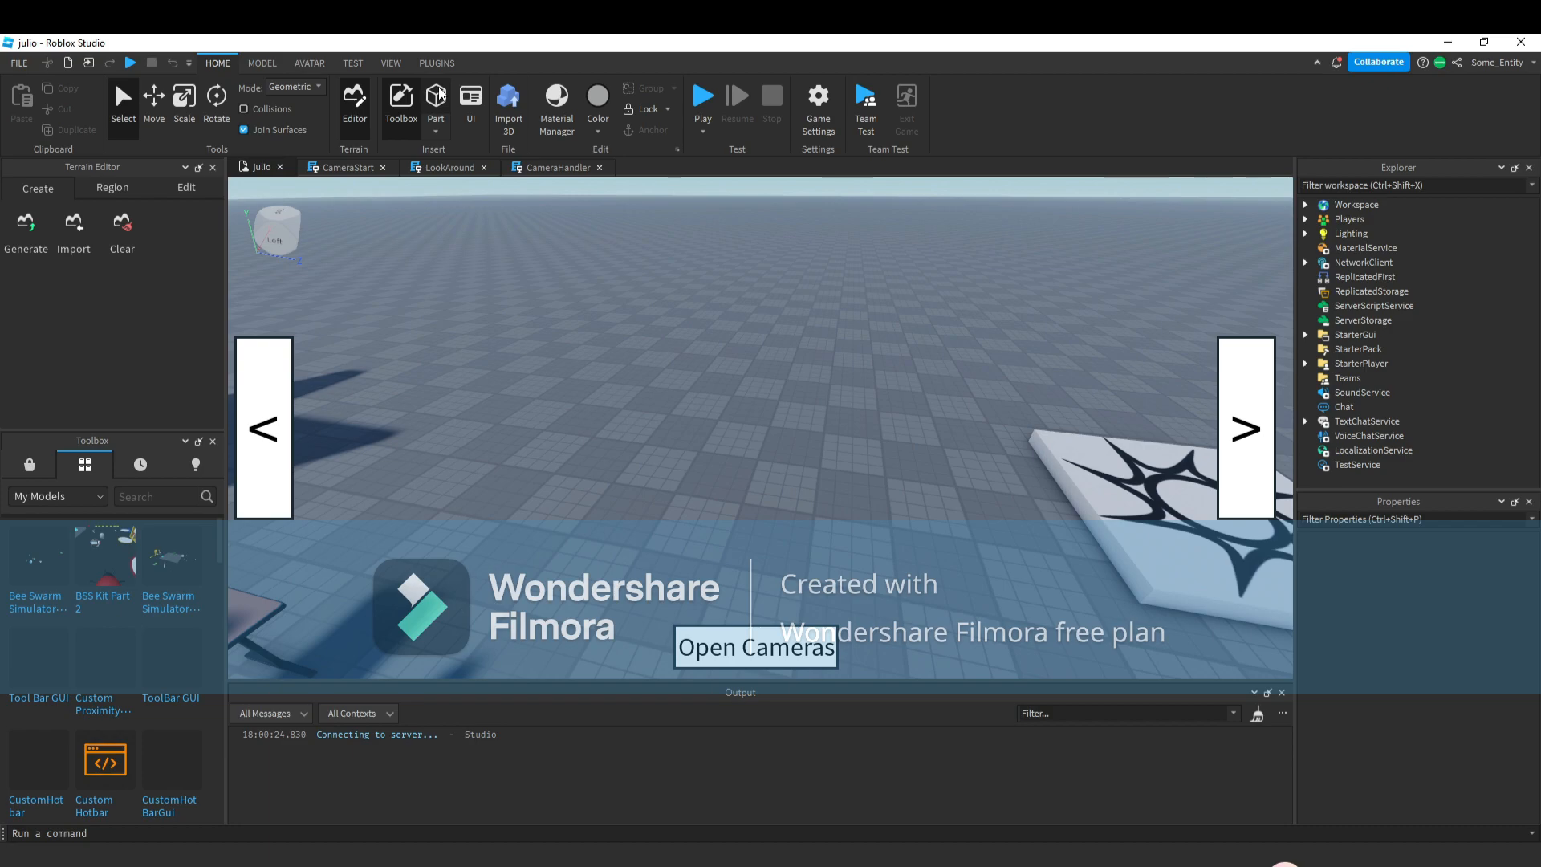
Insert a new part and scale it into a thin, upright rectangular panel.
{"action": "left_click", "coordinate": [441, 88]}
{"action": "right_click_drag", "start_coordinate": [782, 528], "coordinate": [743, 475]}
{"action": "key", "text": "w"}
{"action": "left_click", "coordinate": [172, 103]}
{"action": "left_click_drag", "start_coordinate": [505, 552], "coordinate": [924, 522]}
{"action": "left_click_drag", "start_coordinate": [736, 426], "coordinate": [732, 340]}
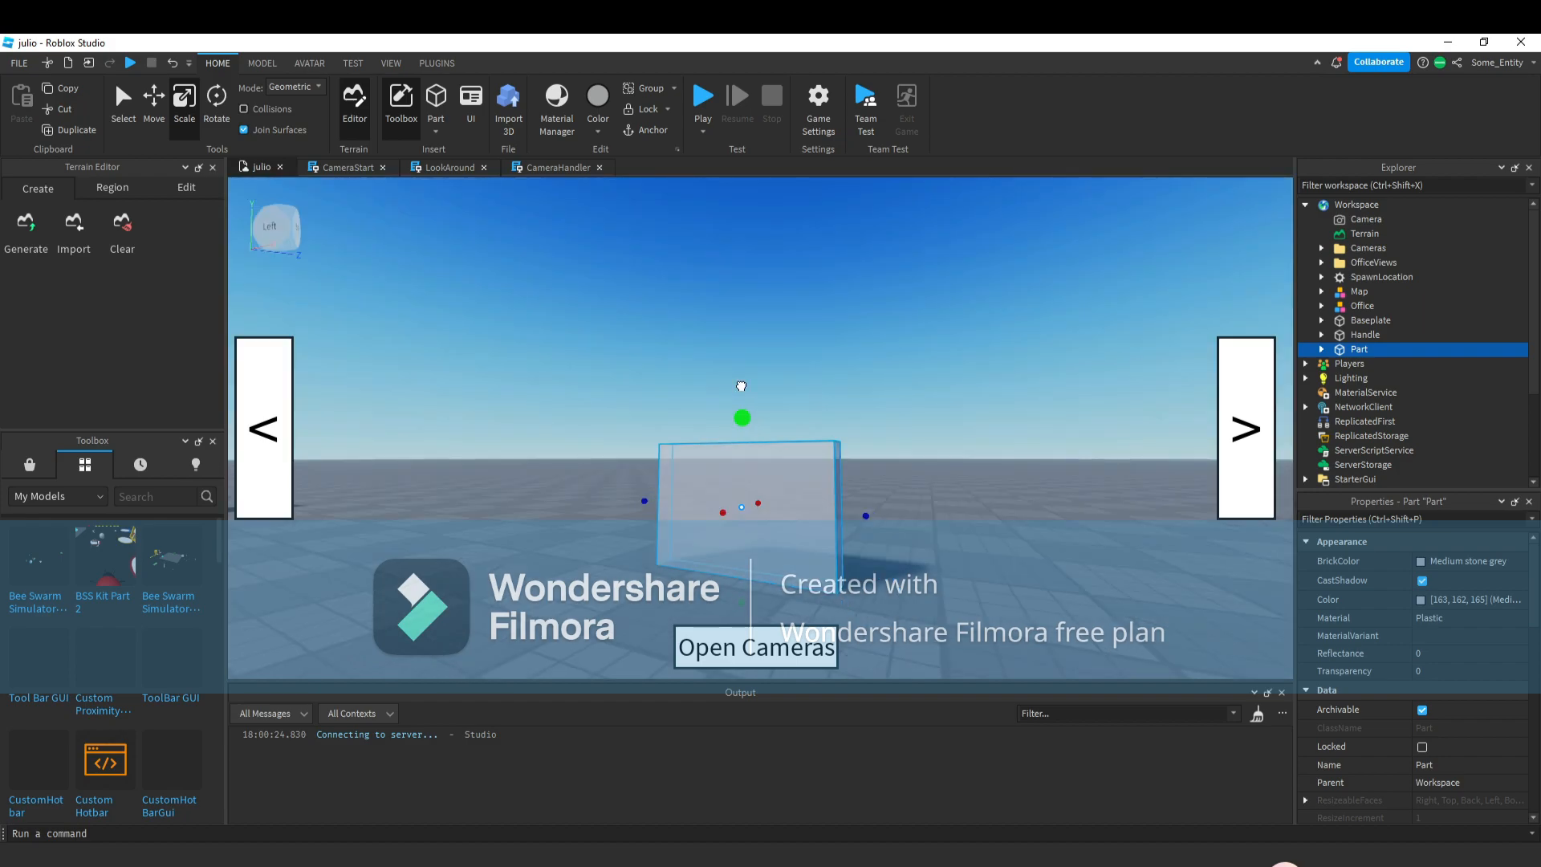
{"action": "left_click_drag", "start_coordinate": [741, 386], "coordinate": [790, 336]}
{"action": "mouse_move", "coordinate": [864, 463]}
{"action": "left_mouse_down"}
{"action": "mouse_move", "coordinate": [811, 463]}
{"action": "mouse_move", "coordinate": [836, 468]}
{"action": "left_mouse_up"}
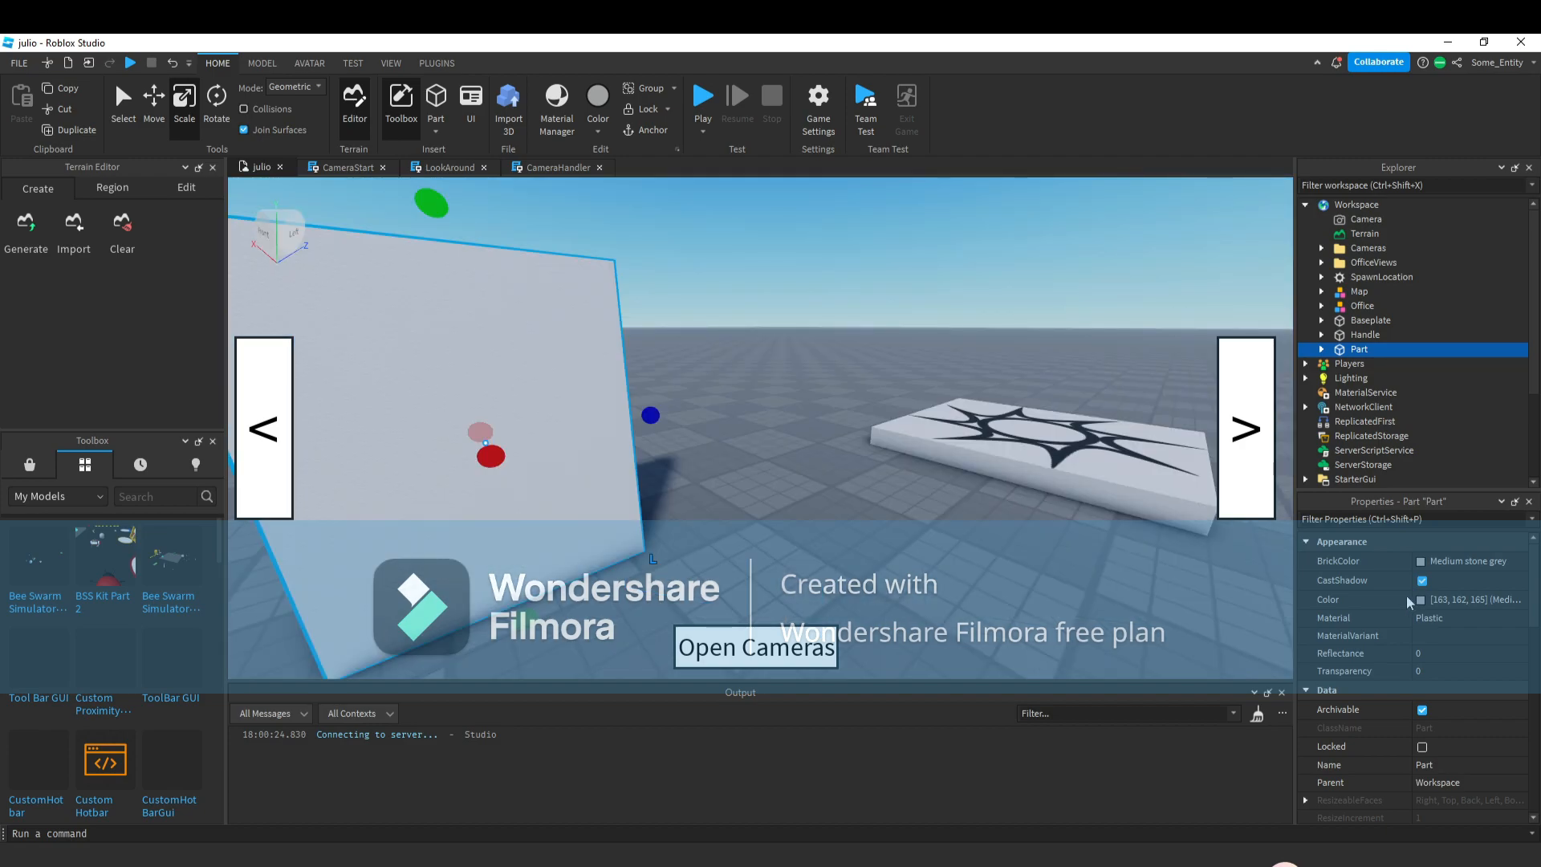
Set the panel's colour to black [0, 0, 0] and its material to Neon.
{"action": "key", "text": "s"}
{"action": "left_click", "coordinate": [1421, 599]}
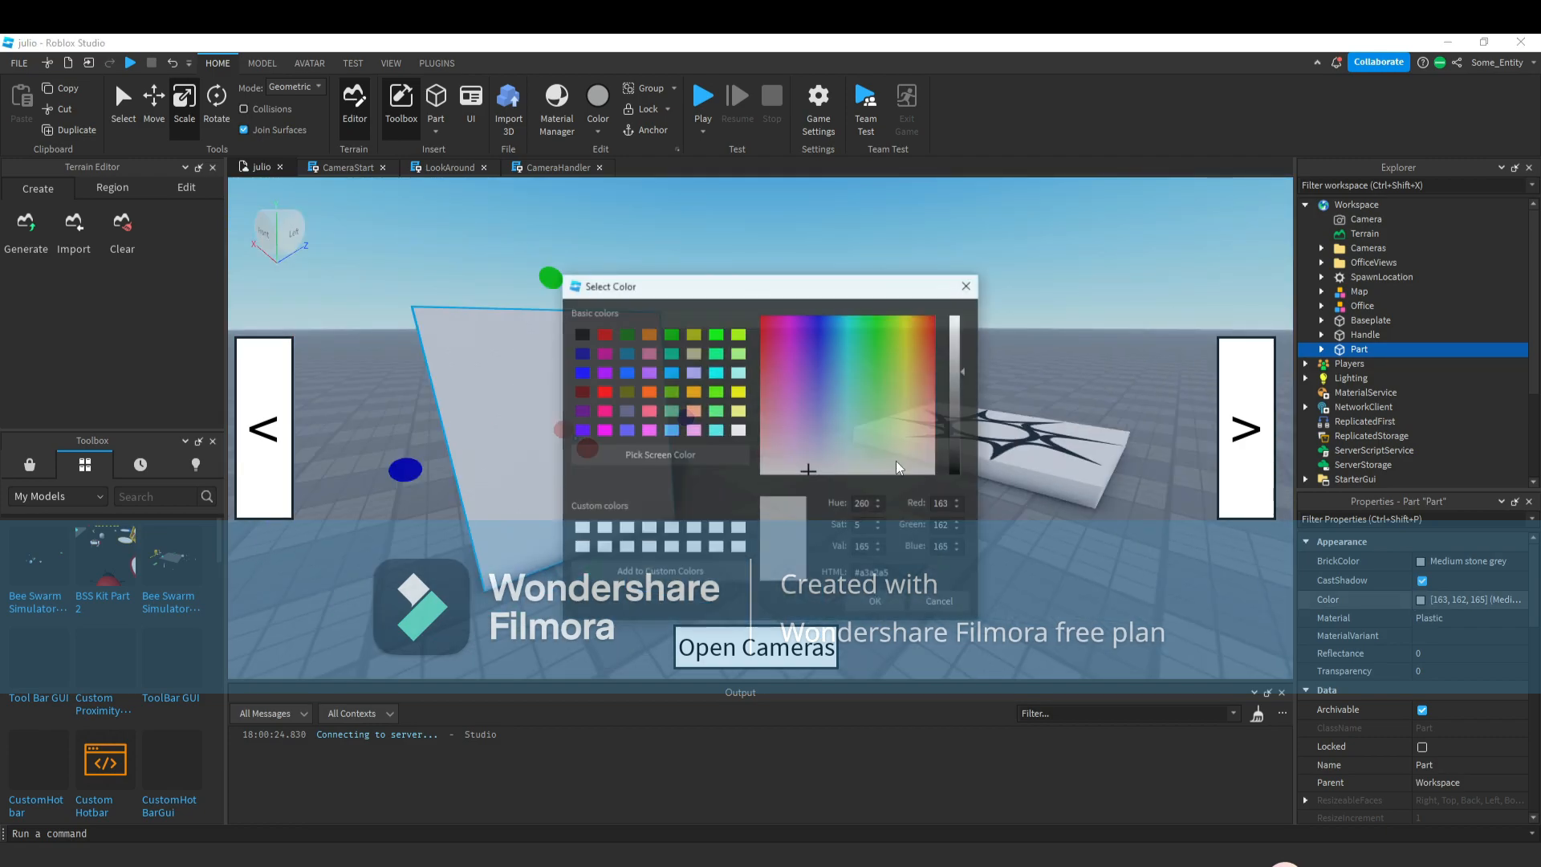
{"action": "left_click_drag", "start_coordinate": [966, 424], "coordinate": [965, 486]}
{"action": "left_click", "coordinate": [898, 606]}
{"action": "left_click", "coordinate": [1453, 619]}
{"action": "left_click", "coordinate": [1449, 711]}
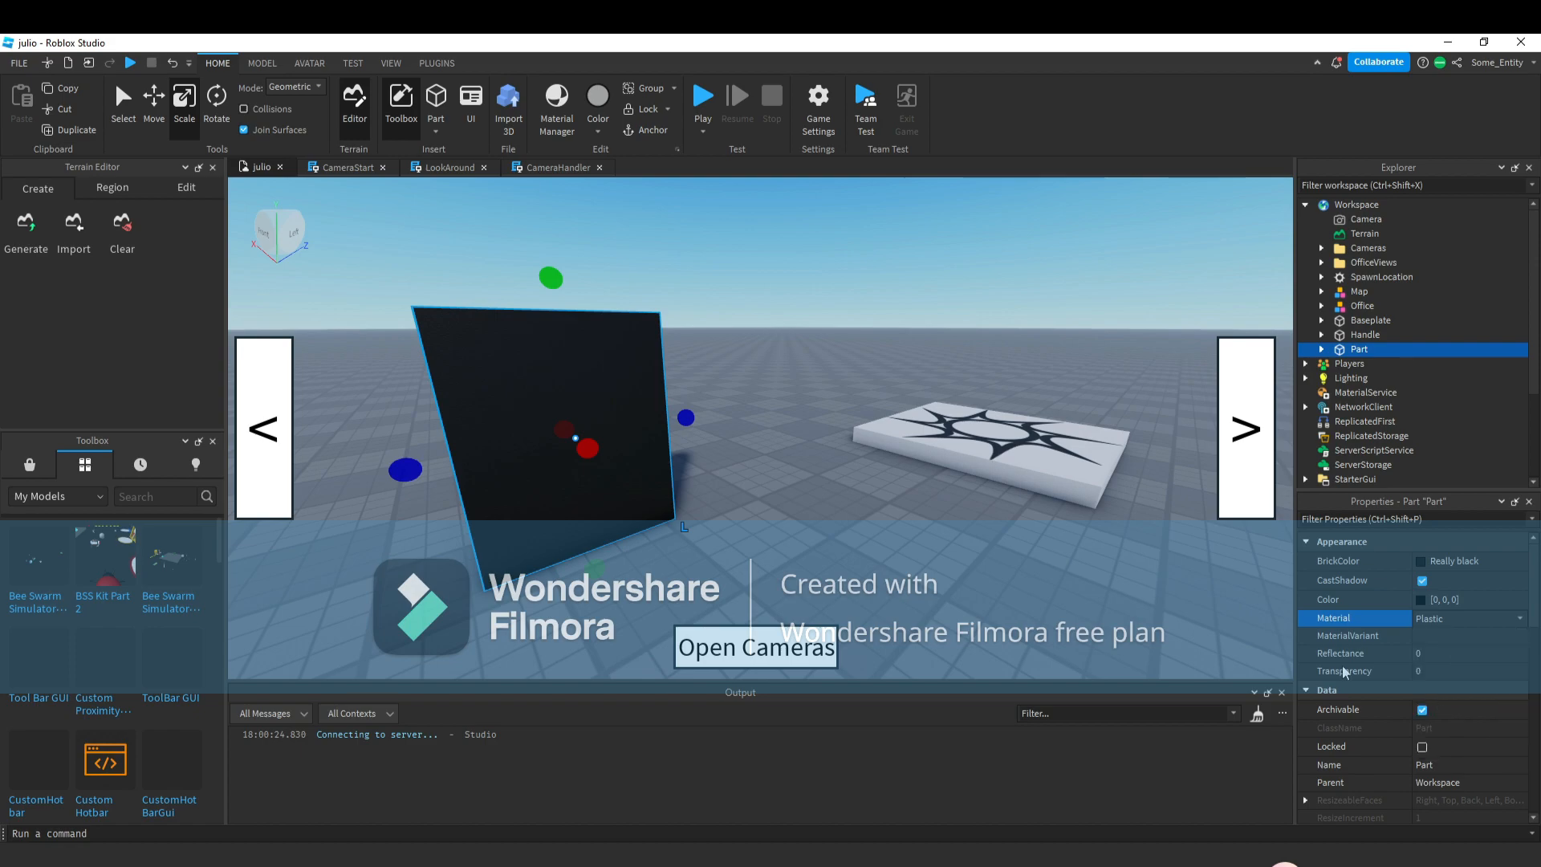
Narrow the black panel slightly by scaling its side.
{"action": "left_click", "coordinate": [856, 523]}
{"action": "key", "text": "w"}
{"action": "right_click_drag", "start_coordinate": [857, 524], "coordinate": [856, 500]}
{"action": "left_click", "coordinate": [658, 489]}
{"action": "key", "text": "s"}
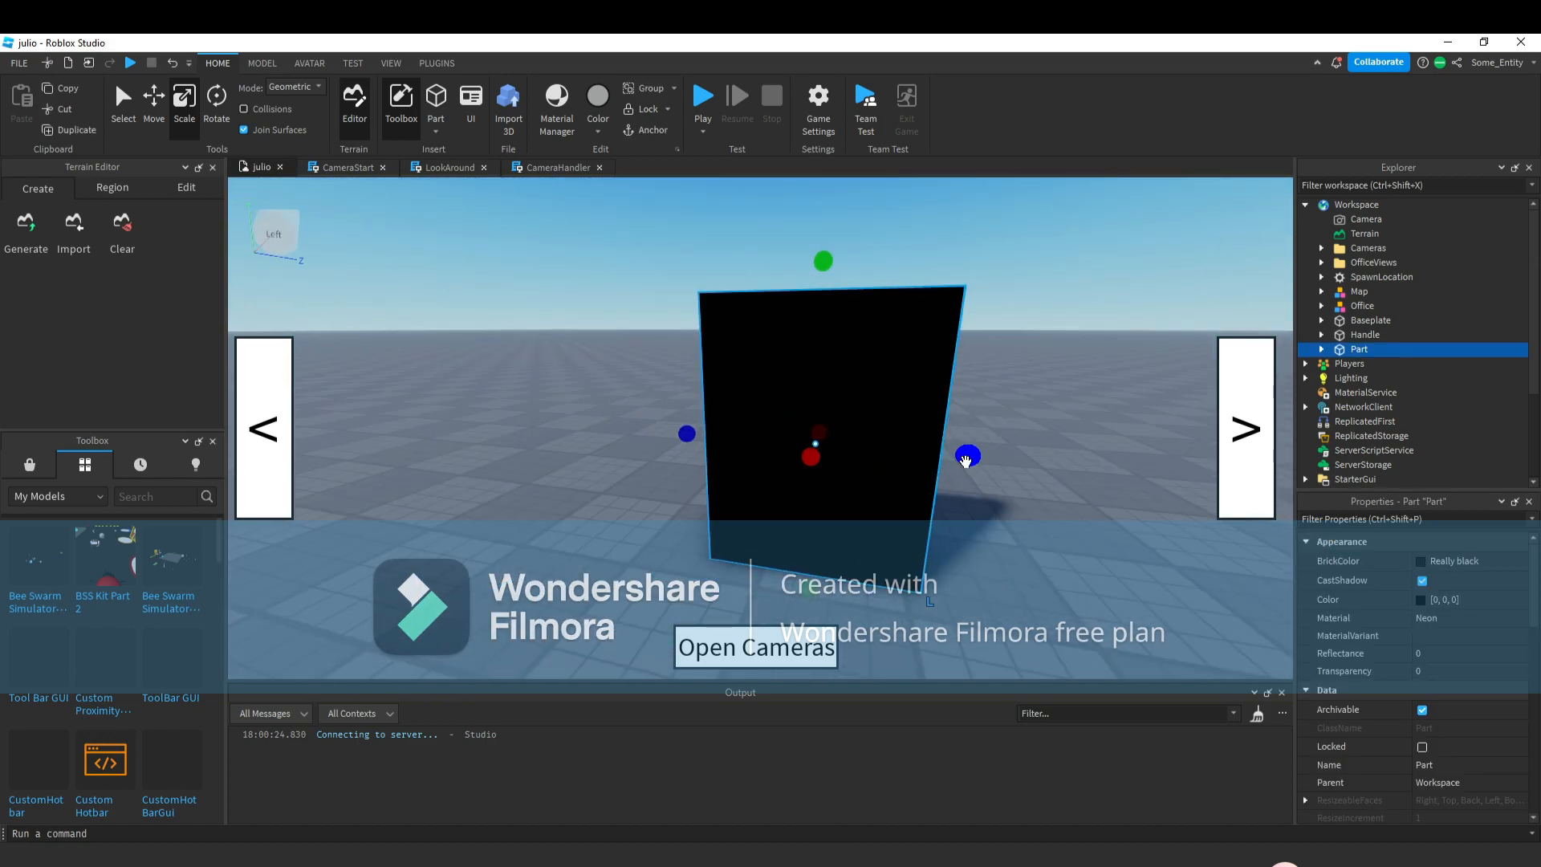
{"action": "right_click_drag", "start_coordinate": [967, 460], "coordinate": [888, 476]}
Duplicate the panel and scale the copy into a thin vertical strip along the panel's left edge.
{"action": "key", "text": "d"}
{"action": "key", "text": "ctrl+d"}
{"action": "key", "text": "a"}
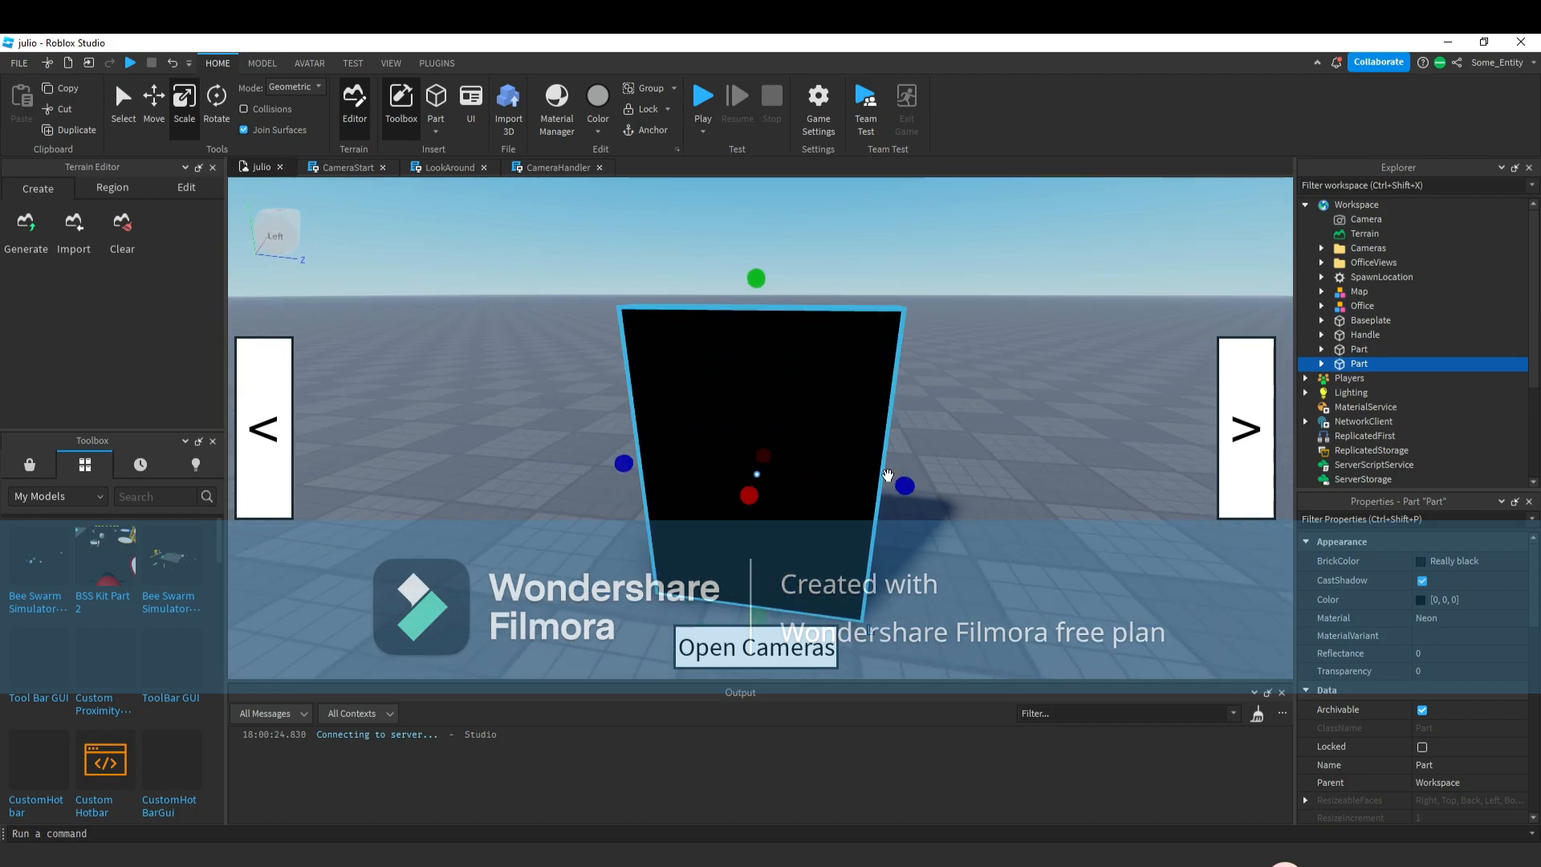
{"action": "left_click_drag", "start_coordinate": [865, 486], "coordinate": [688, 530]}
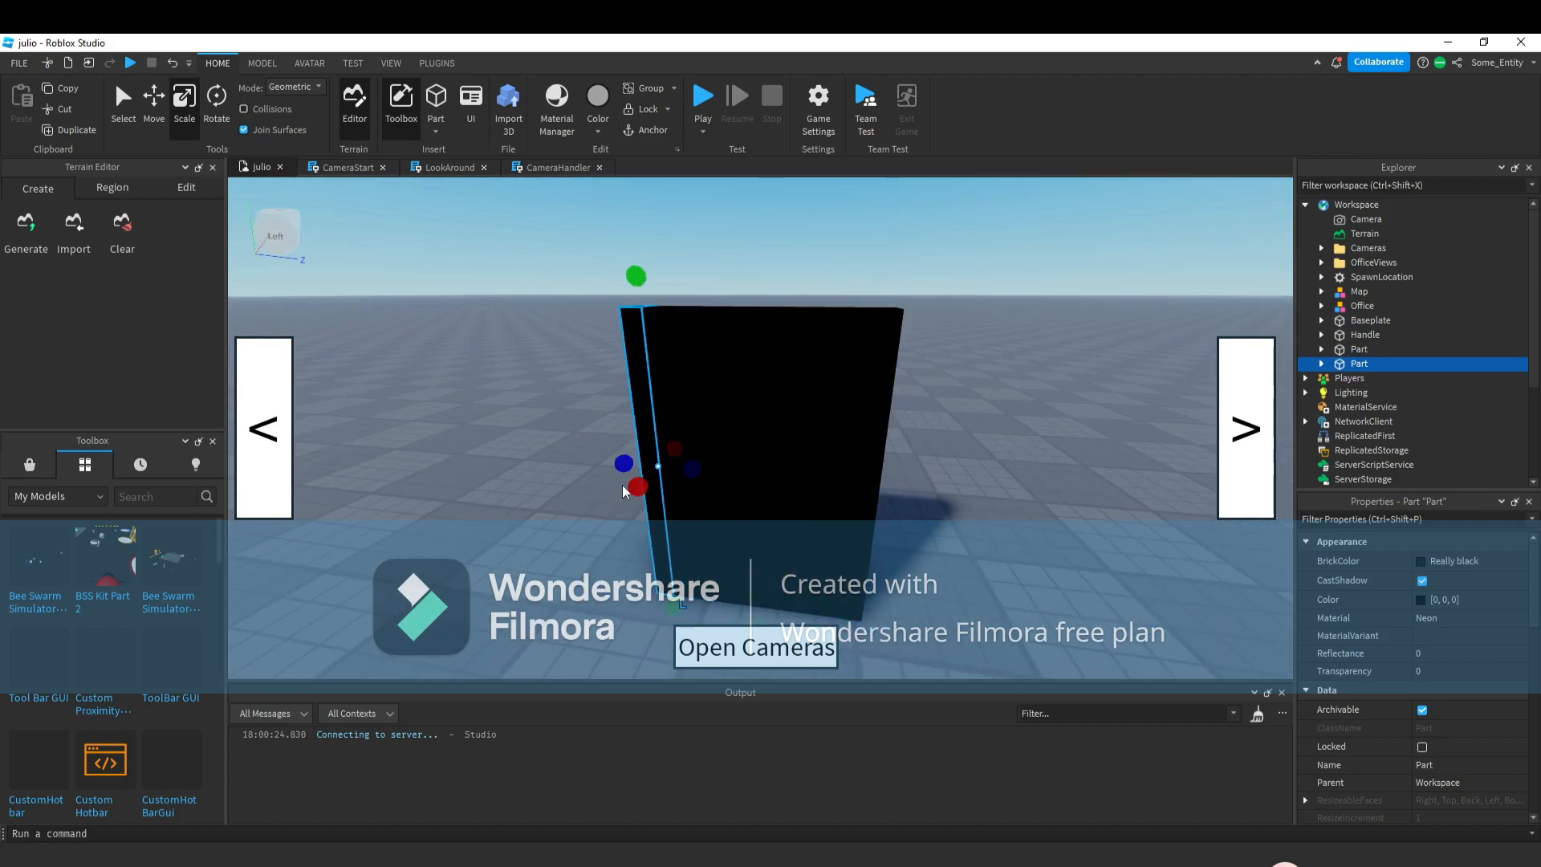
{"action": "left_click_drag", "start_coordinate": [616, 453], "coordinate": [639, 486]}
Duplicate the left strip and move the copy to the panel's right edge.
{"action": "left_click", "coordinate": [163, 112]}
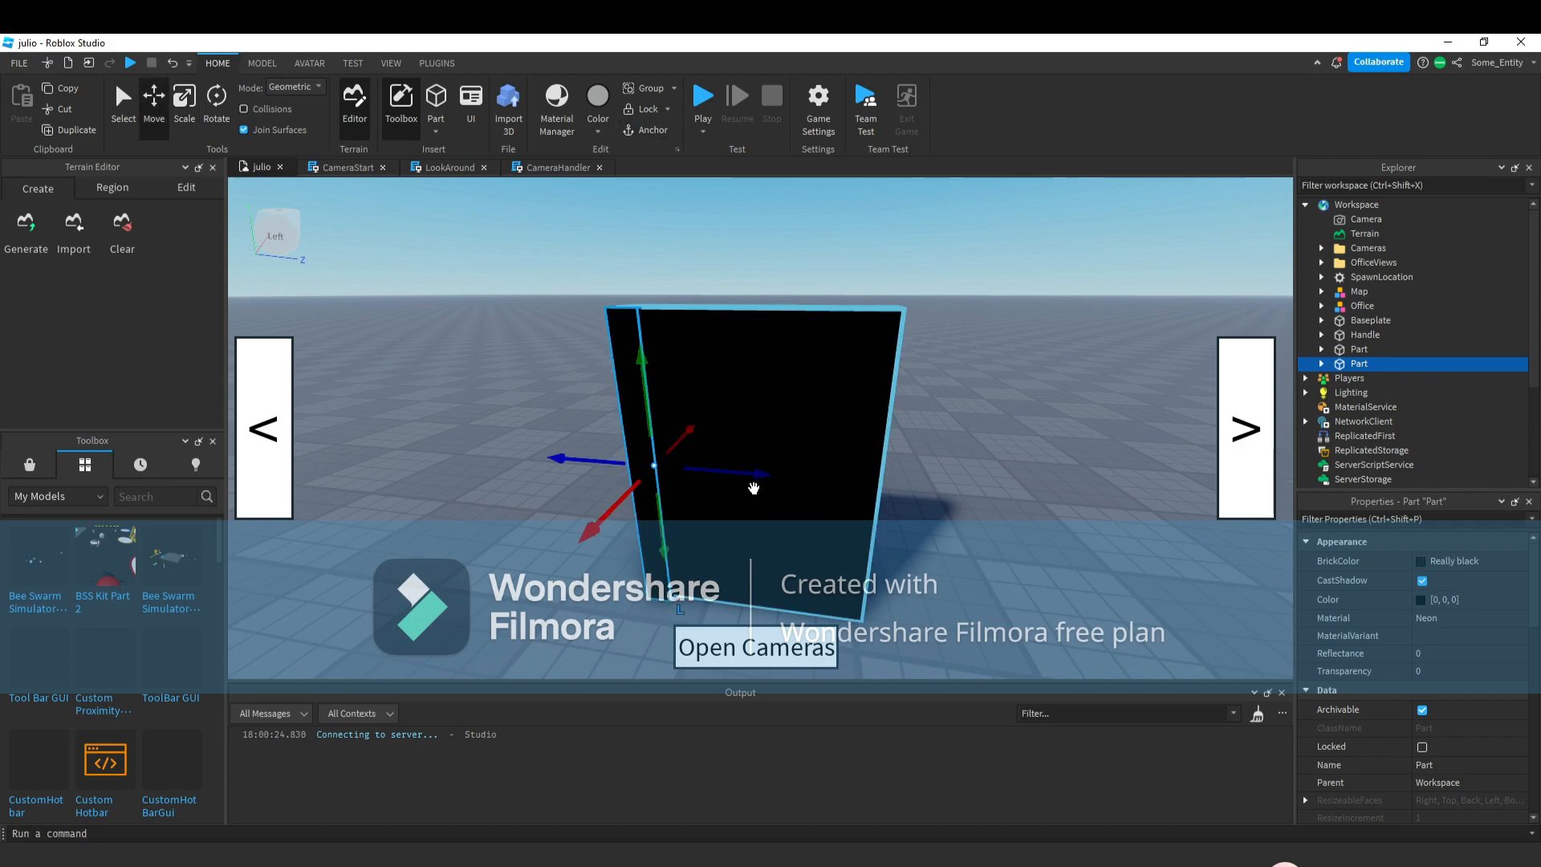
{"action": "key", "text": "ctrl+d"}
{"action": "left_click_drag", "start_coordinate": [763, 473], "coordinate": [966, 527]}
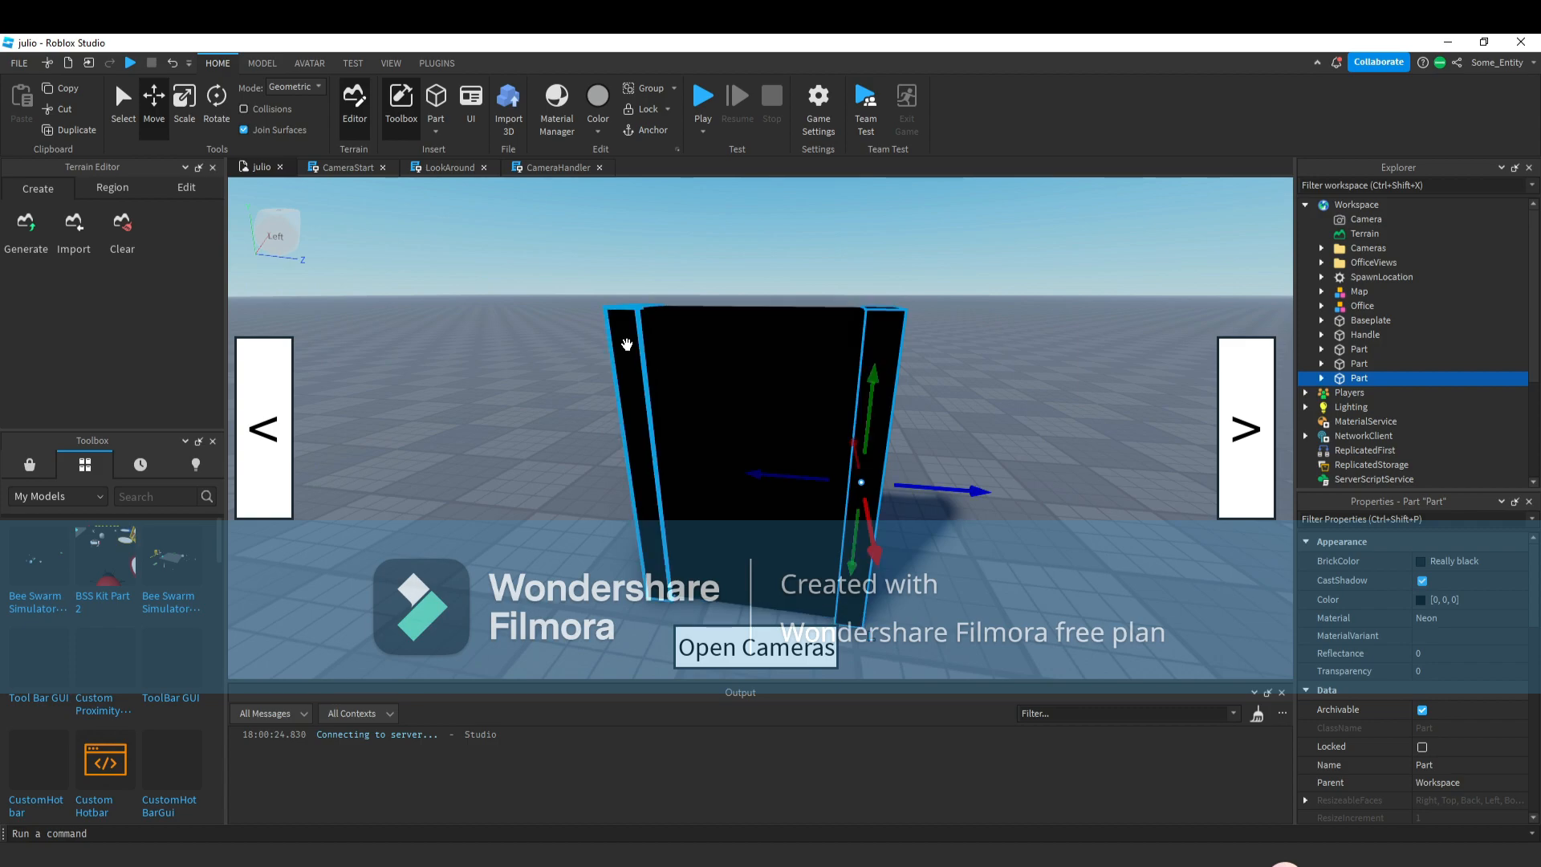
Give both side strips the colour [99, 99, 99] and the material Metal.
{"action": "left_click", "coordinate": [624, 337], "text": "ctrl"}
{"action": "left_click", "coordinate": [1421, 601]}
{"action": "mouse_move", "coordinate": [965, 392]}
{"action": "left_mouse_down"}
{"action": "mouse_move", "coordinate": [965, 443]}
{"action": "mouse_move", "coordinate": [963, 417]}
{"action": "left_mouse_up"}
{"action": "left_click", "coordinate": [903, 614]}
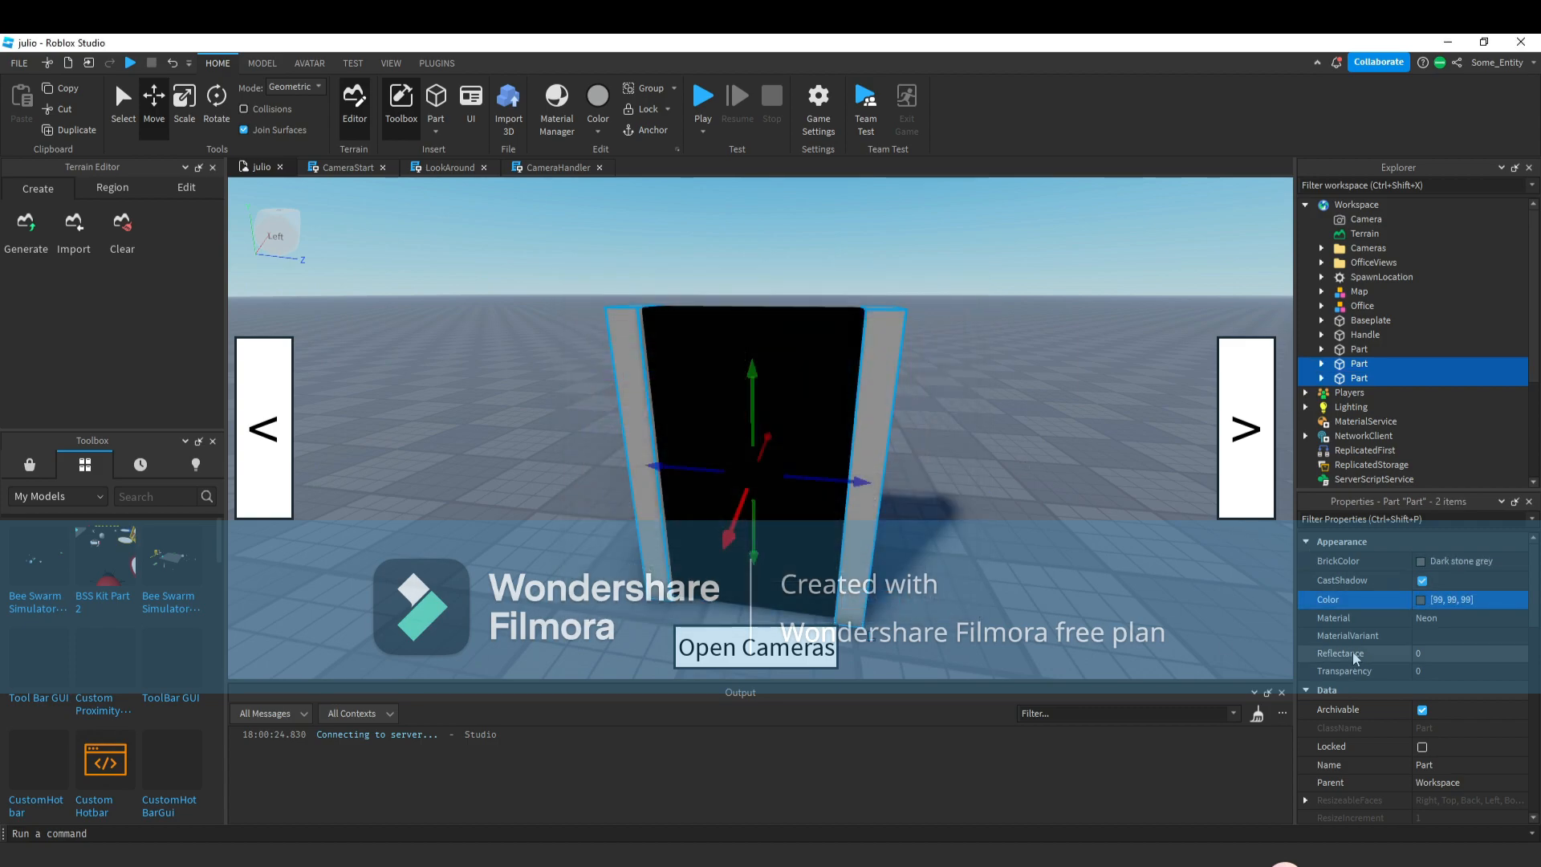
{"action": "left_click", "coordinate": [1444, 618]}
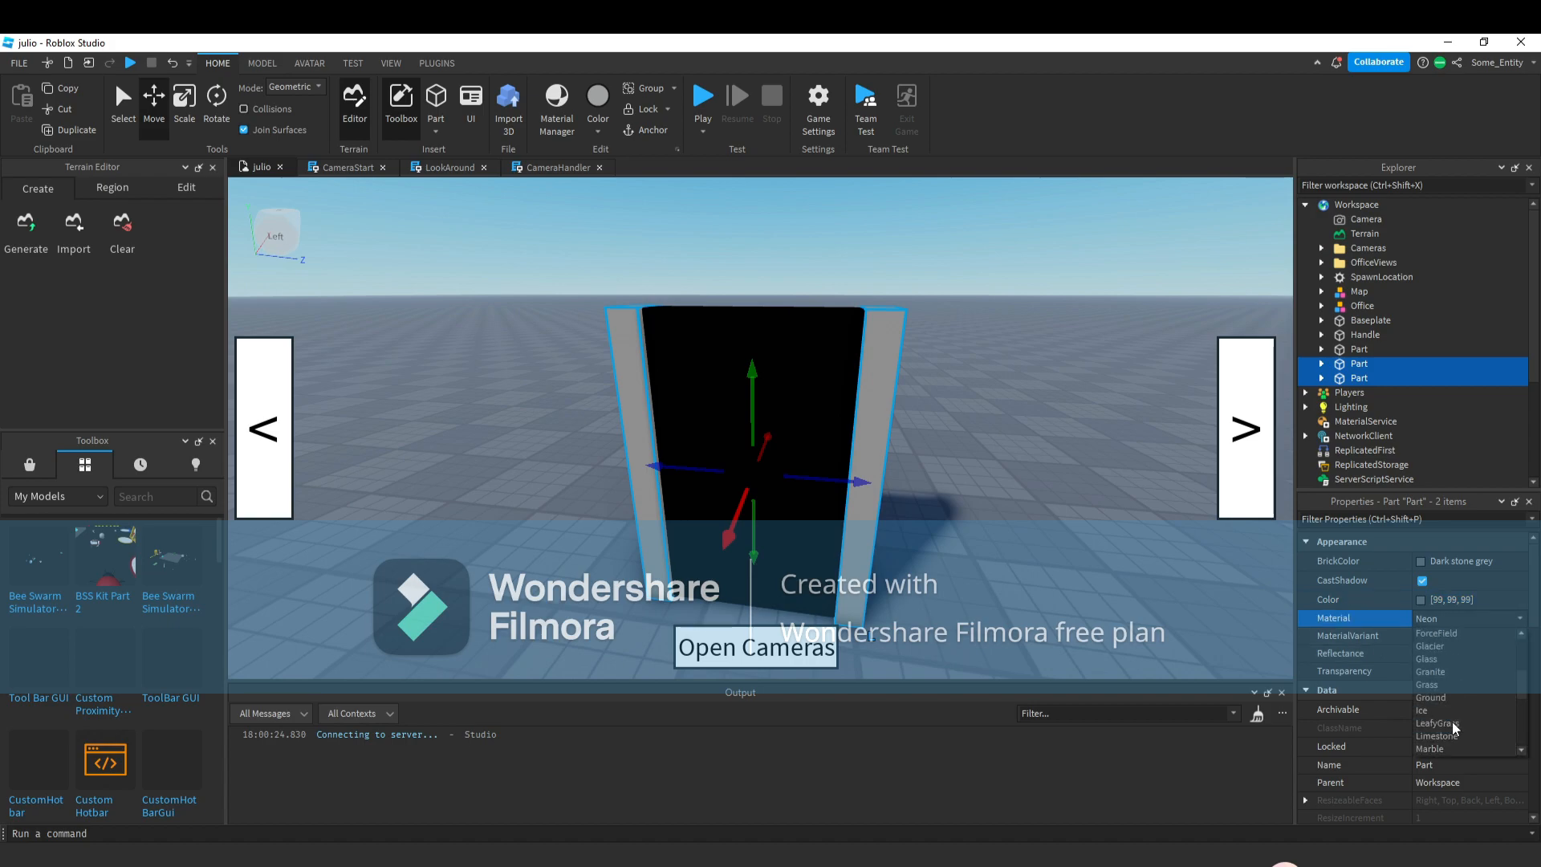
{"action": "scroll", "coordinate": [1459, 698], "scroll_direction": "up", "scroll_amount": 3}
{"action": "scroll", "coordinate": [1460, 676], "scroll_direction": "down", "scroll_amount": 3}
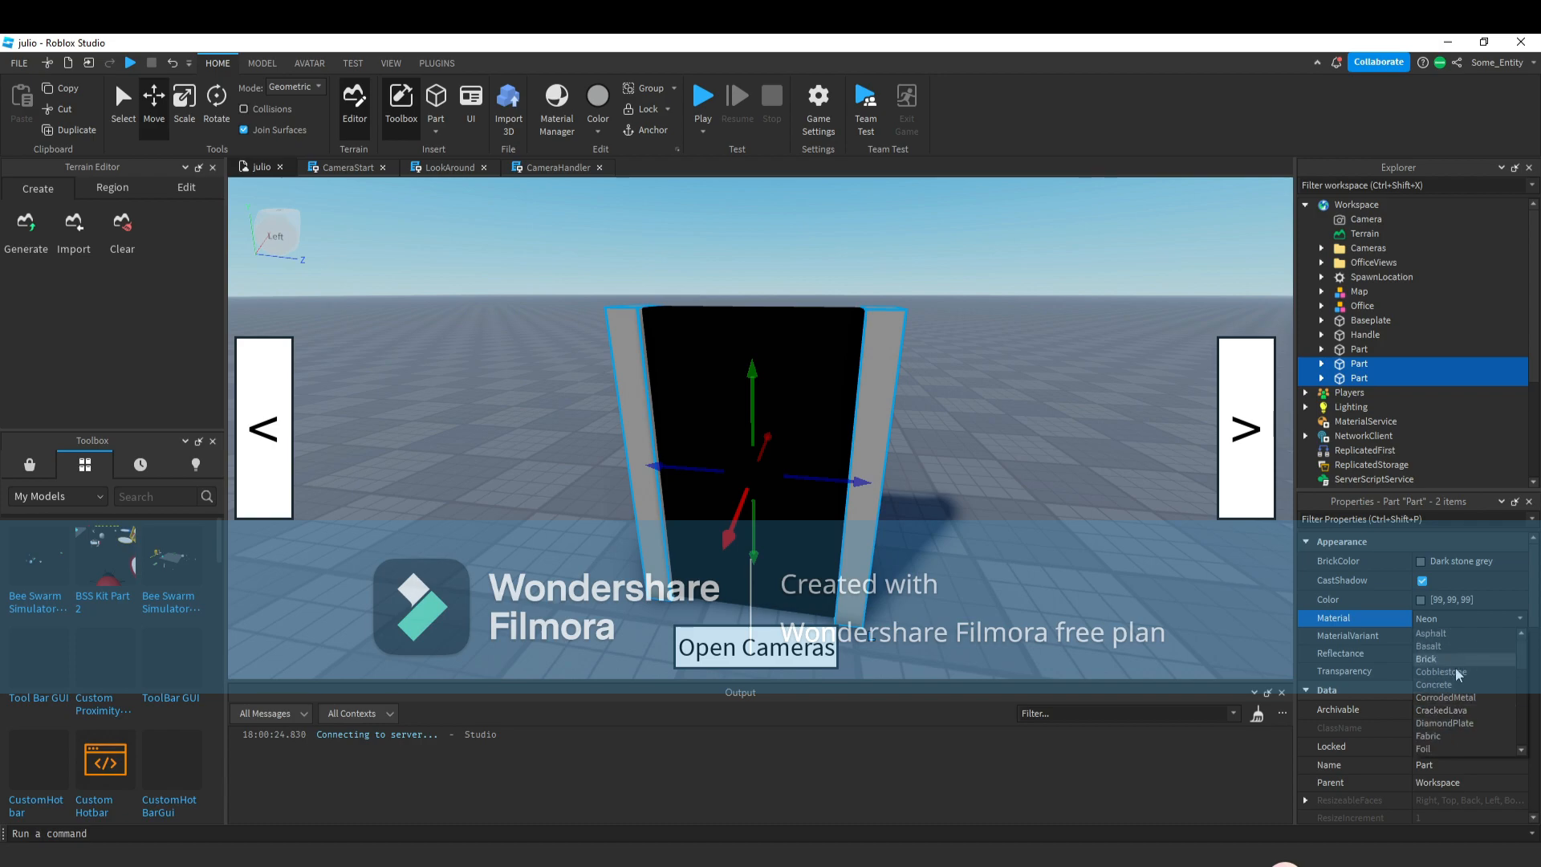
{"action": "scroll", "coordinate": [1443, 650], "scroll_direction": "down", "scroll_amount": 3}
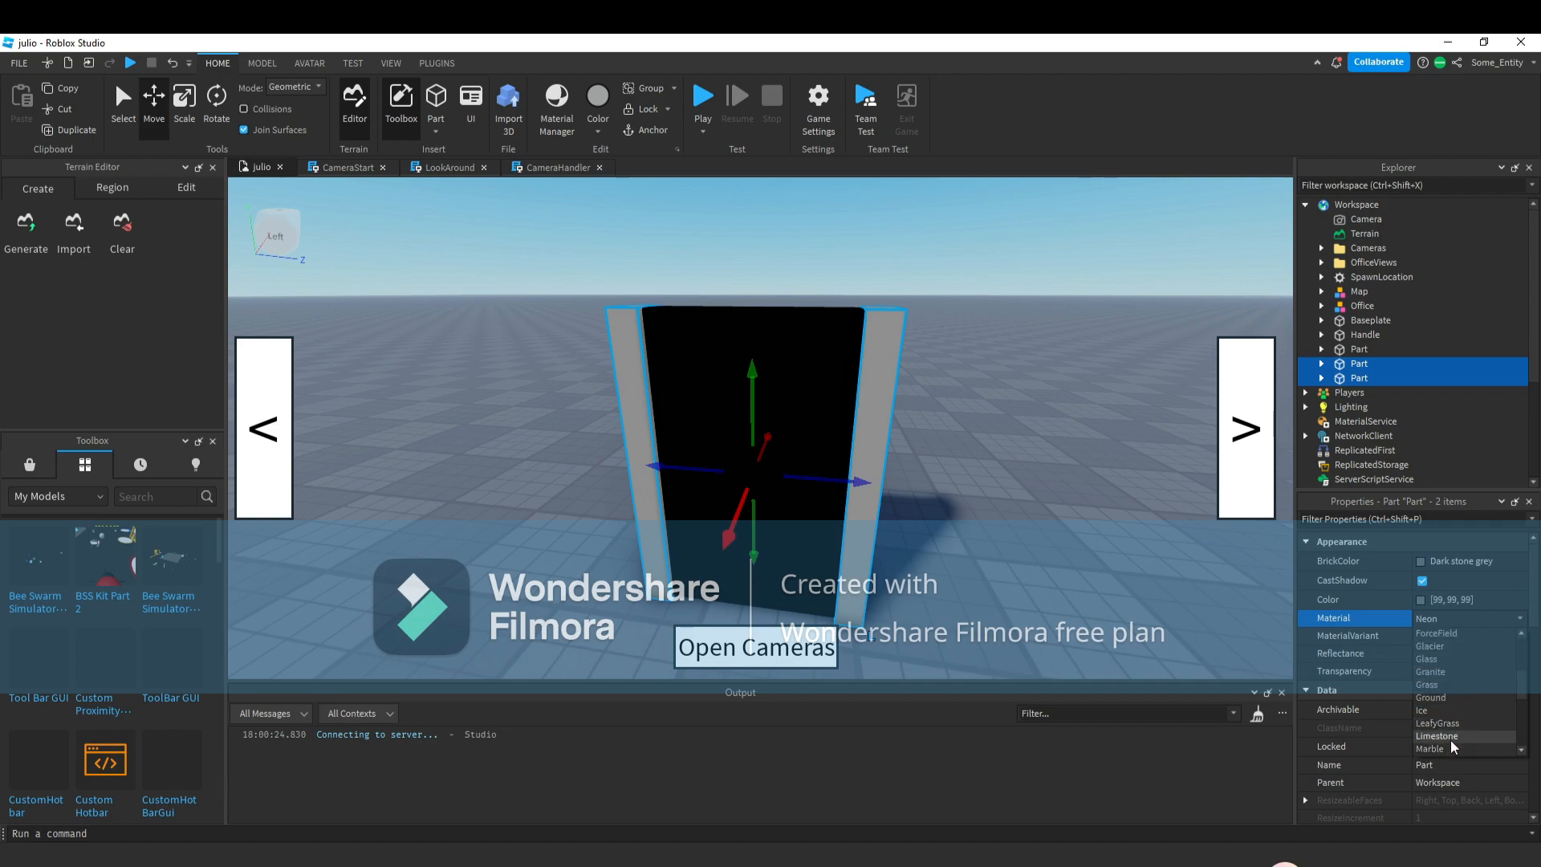
{"action": "left_click", "coordinate": [1427, 723]}
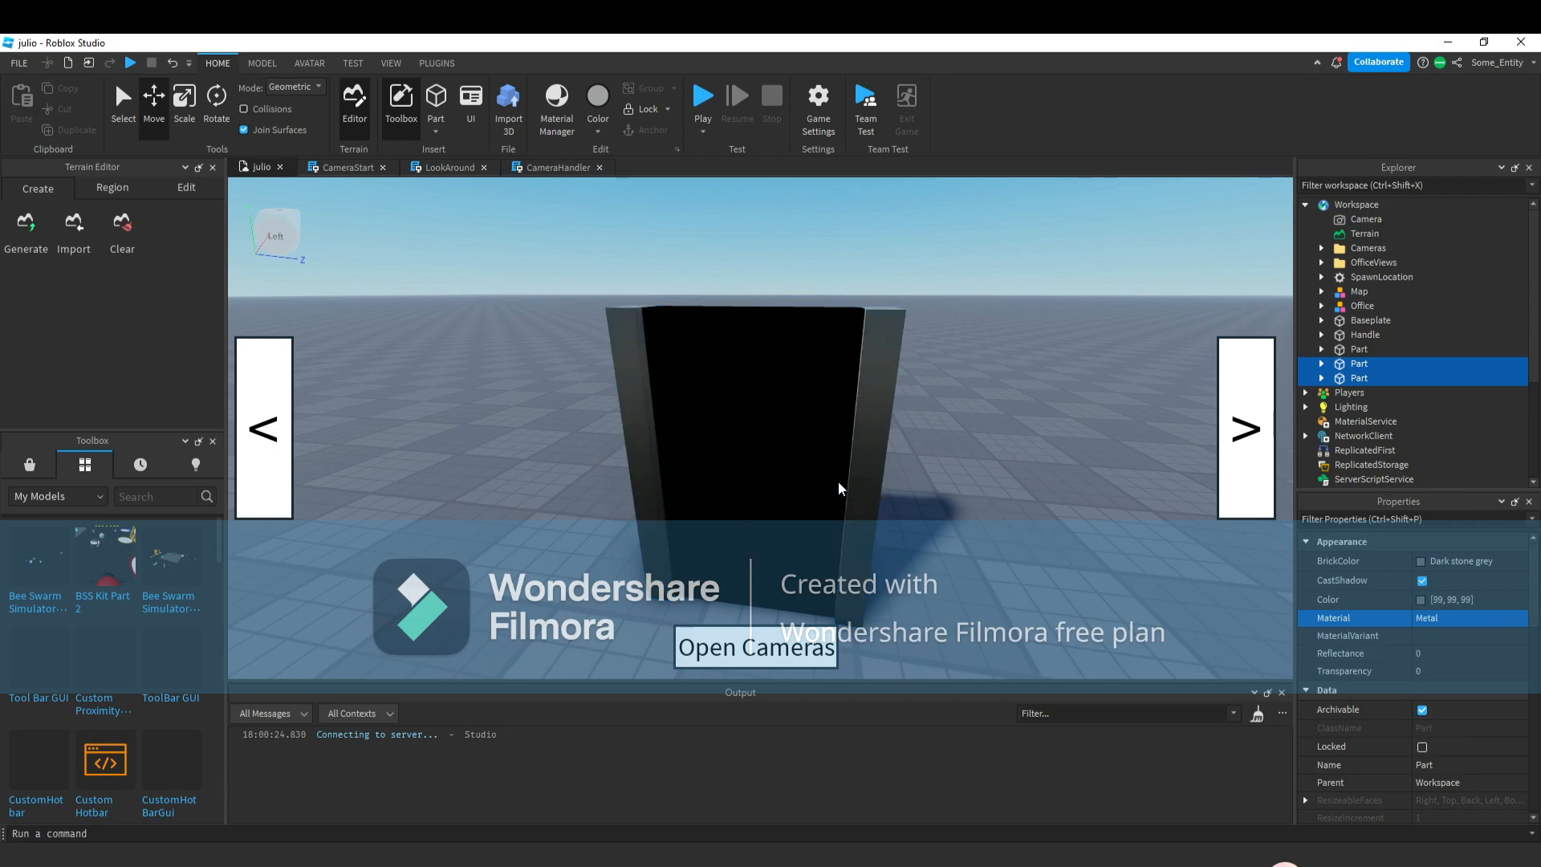
Recolour both side strips grey [159, 159, 159].
{"action": "left_click", "coordinate": [630, 467]}
{"action": "left_click", "coordinate": [857, 483], "text": "ctrl"}
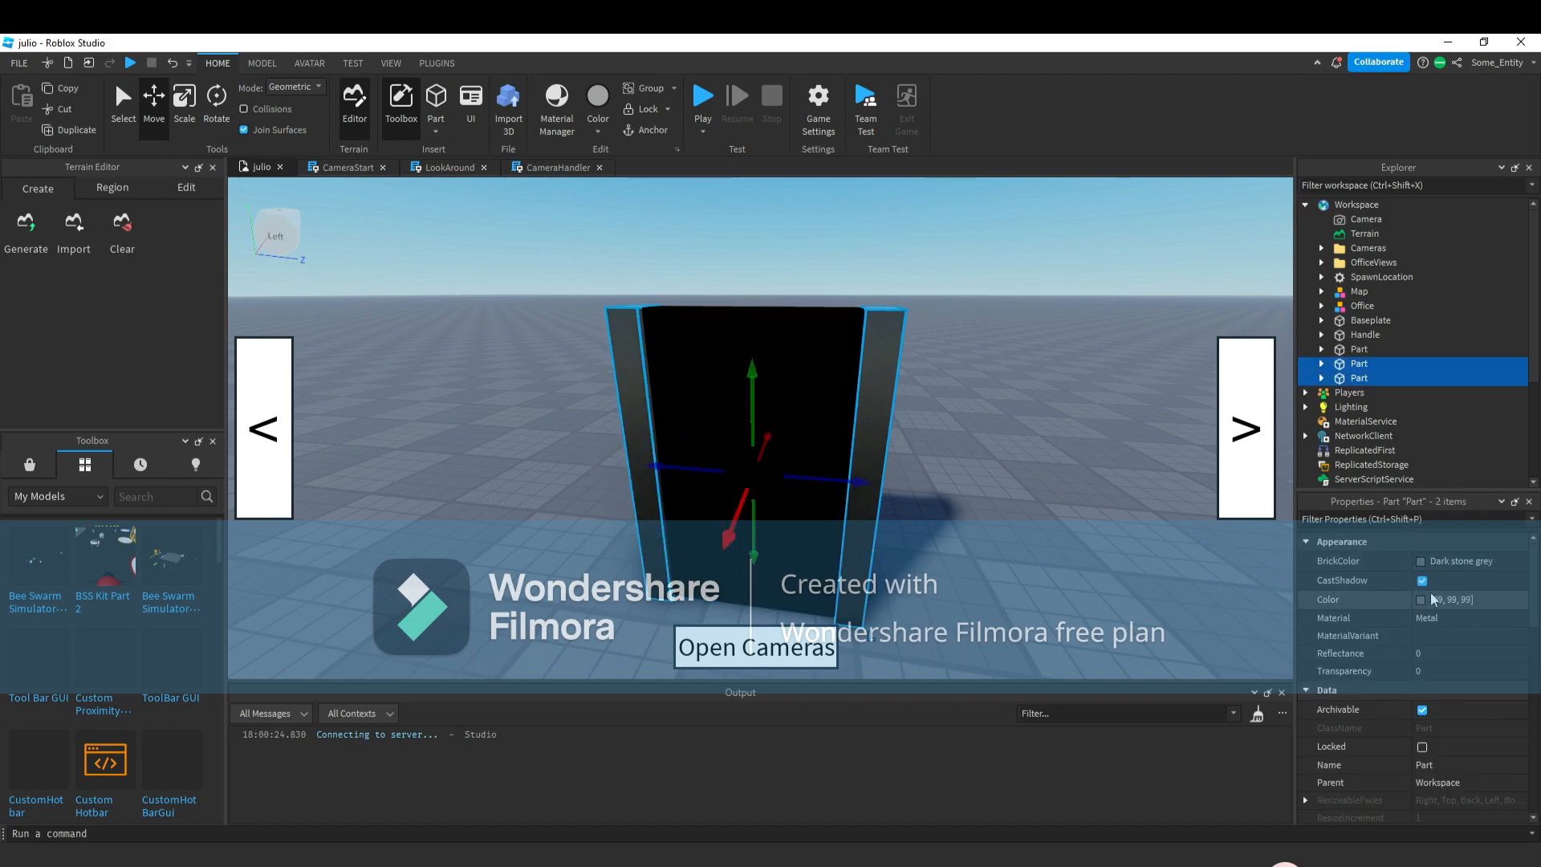
{"action": "left_click", "coordinate": [1418, 600]}
{"action": "left_click_drag", "start_coordinate": [960, 393], "coordinate": [960, 375]}
{"action": "left_click", "coordinate": [890, 601]}
{"action": "left_click", "coordinate": [863, 507]}
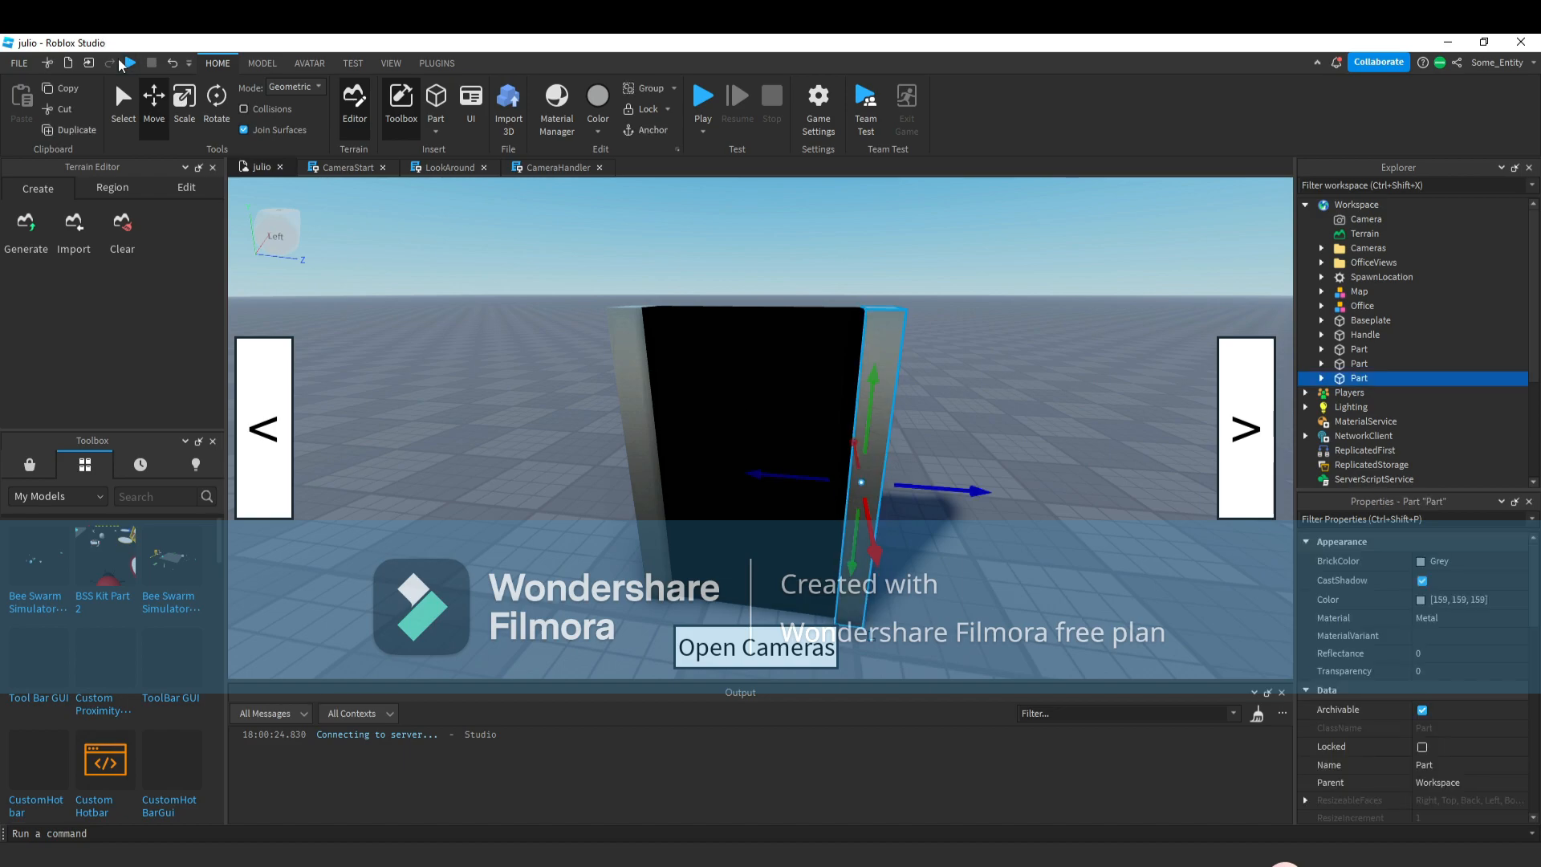
{"action": "left_click", "coordinate": [192, 113]}
{"action": "left_click_drag", "start_coordinate": [847, 639], "coordinate": [840, 402]}
{"action": "key", "text": "ctrl+z"}
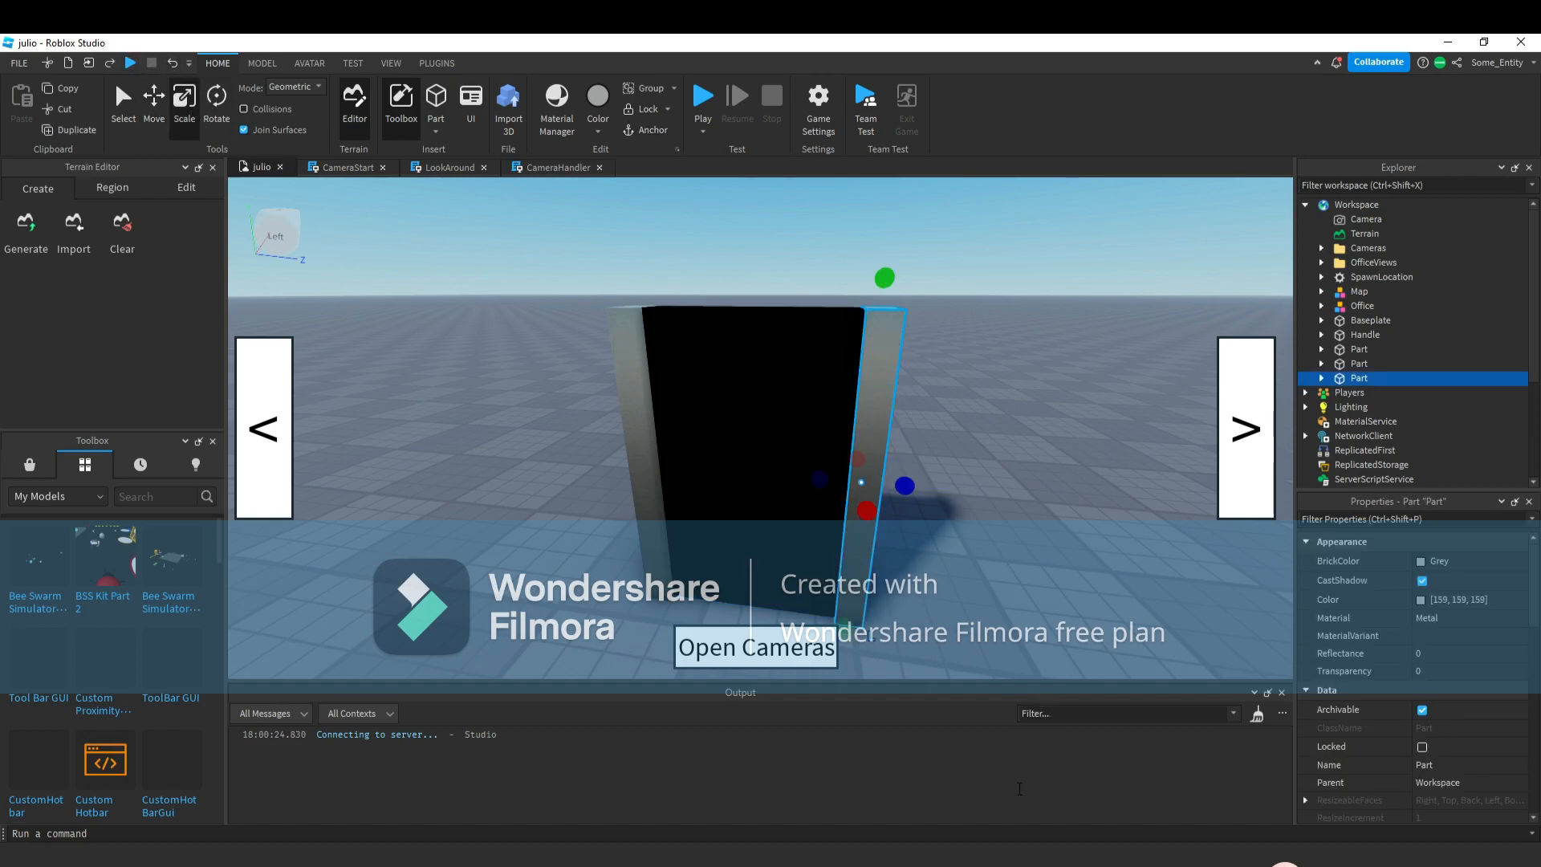
Duplicate the right strip and scale the copy into a crossbar across the top of the panel.
{"action": "key", "text": "ctrl+d"}
{"action": "left_click_drag", "start_coordinate": [855, 624], "coordinate": [871, 374]}
{"action": "left_click", "coordinate": [169, 62]}
{"action": "left_click_drag", "start_coordinate": [834, 325], "coordinate": [635, 360]}
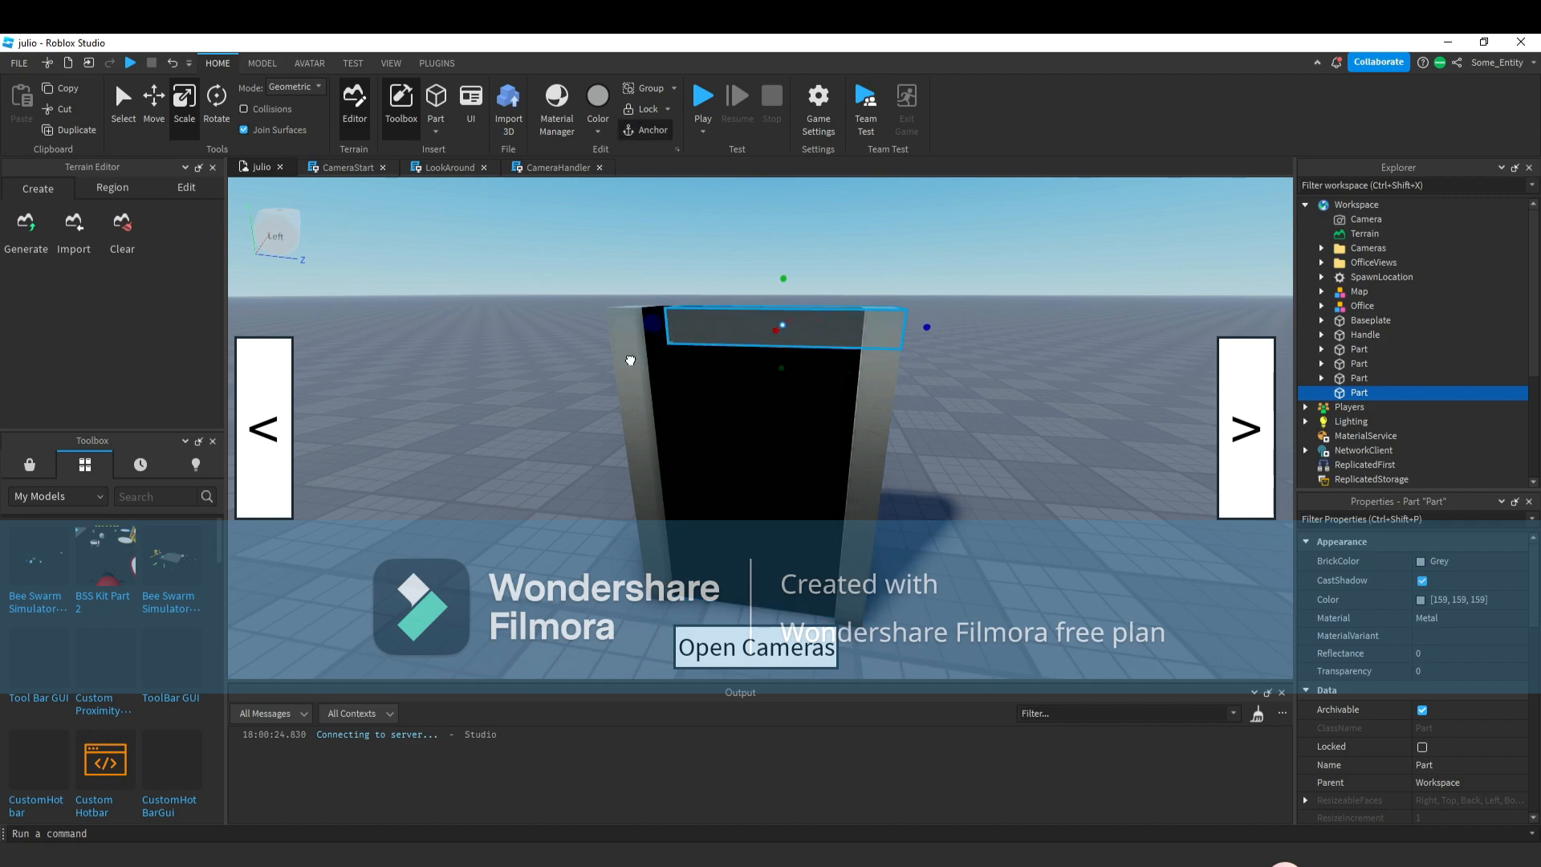
Try joining the three frame strips into a union, then separate them and undo back to individual strips.
{"action": "left_click", "coordinate": [629, 358], "text": "ctrl"}
{"action": "left_click", "coordinate": [878, 440], "text": "ctrl"}
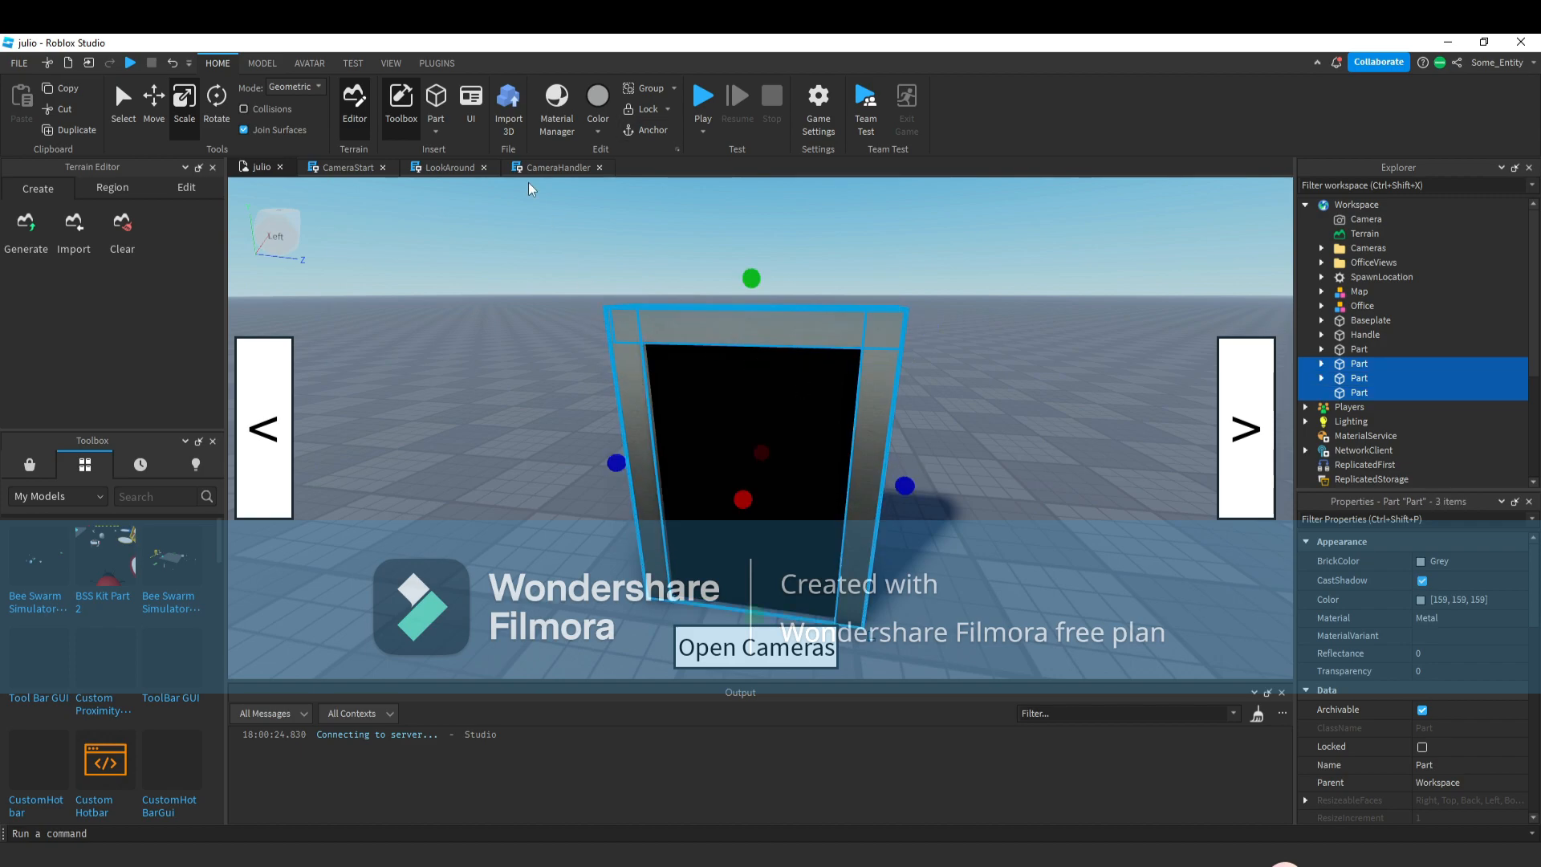
{"action": "left_click", "coordinate": [278, 64]}
{"action": "left_click", "coordinate": [772, 96]}
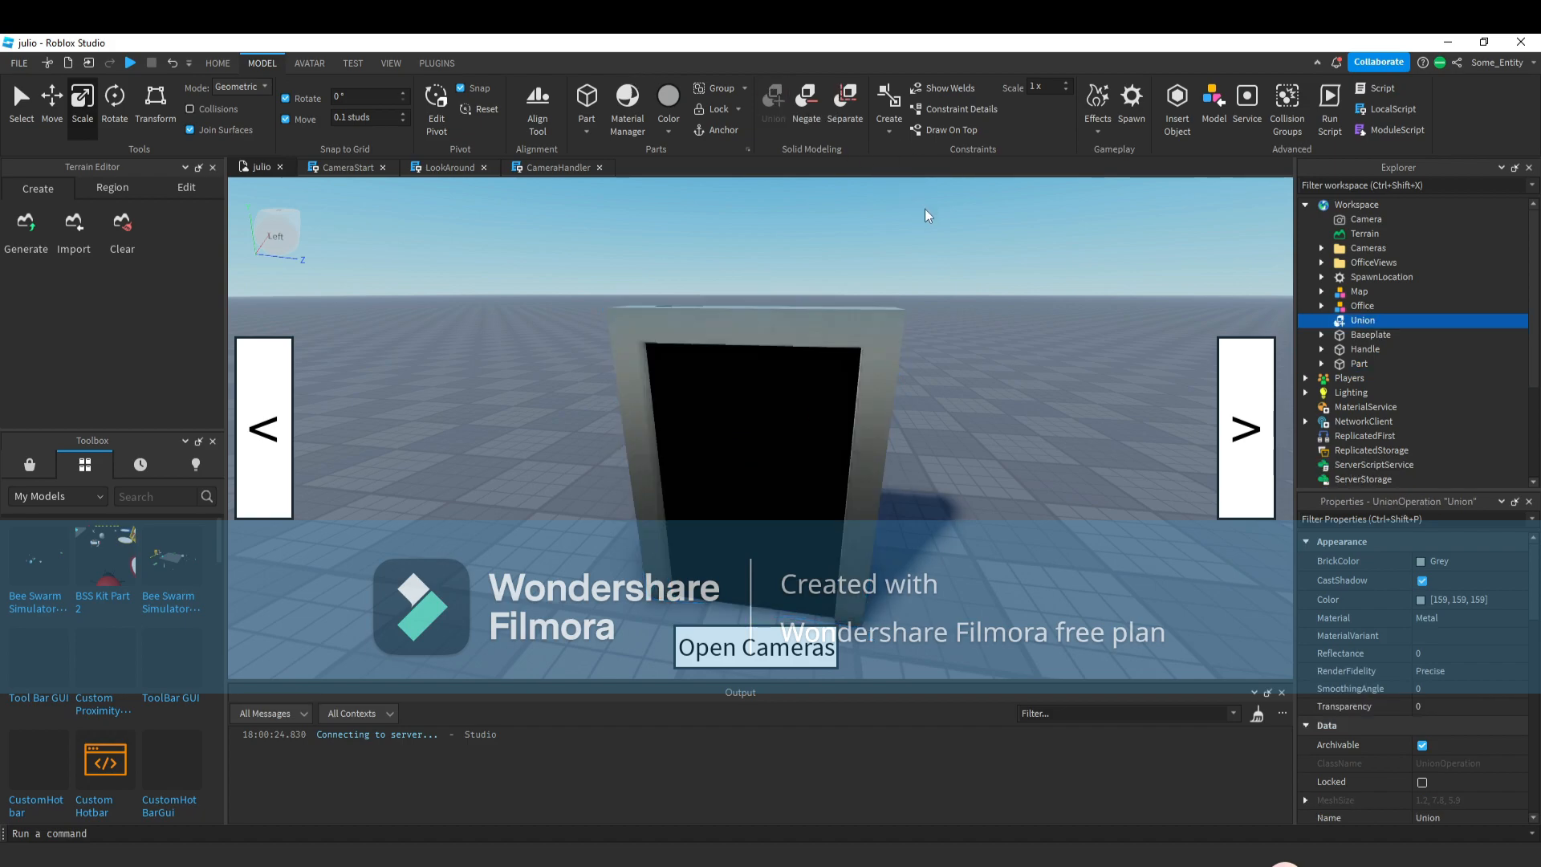
{"action": "left_click", "coordinate": [853, 119]}
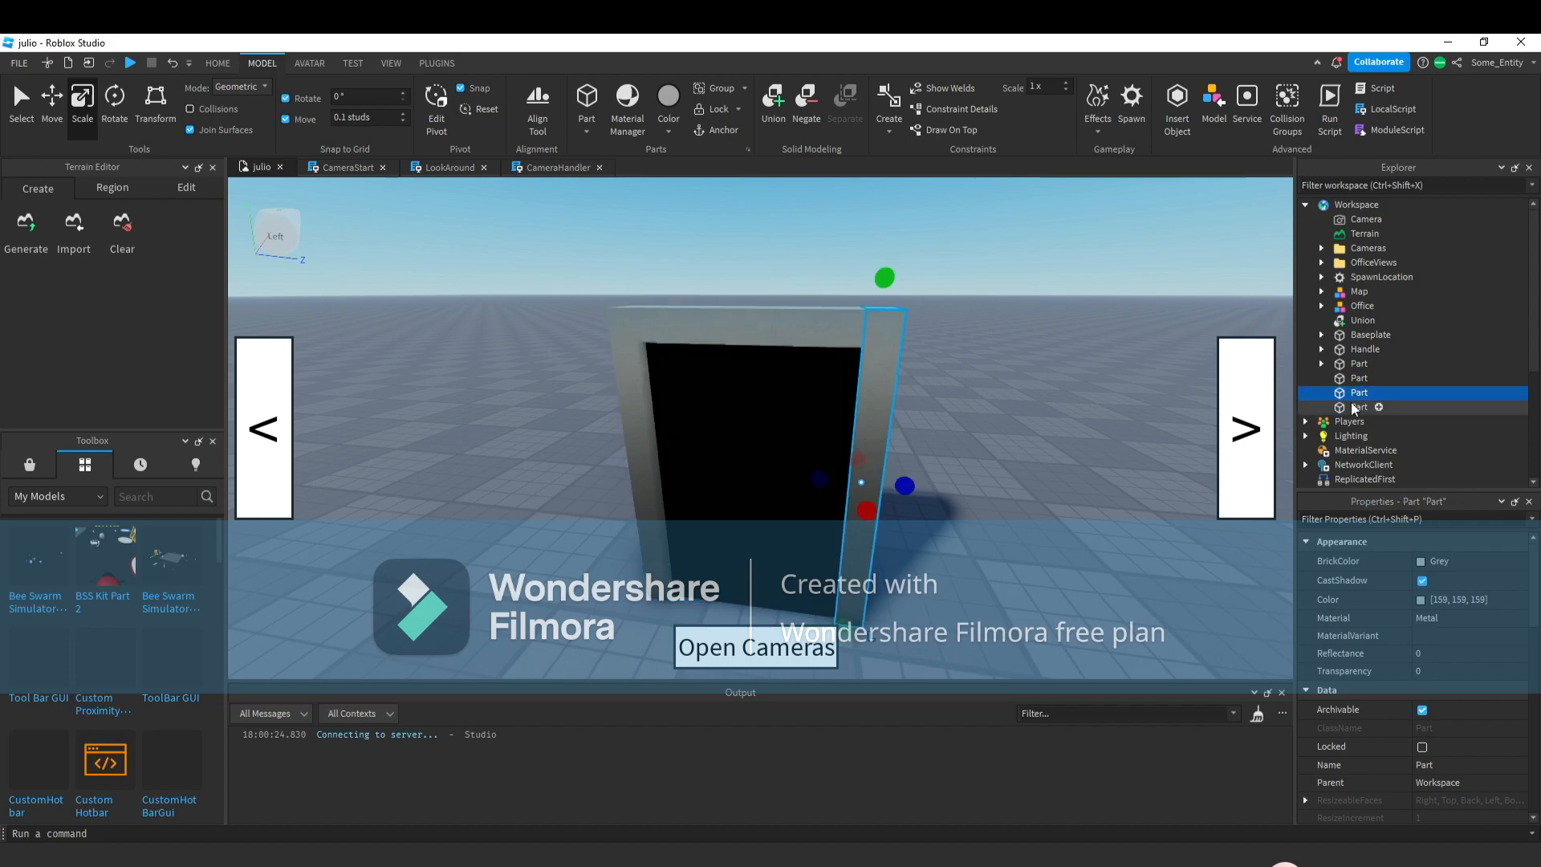
{"action": "key", "text": "ctrl+shift+g"}
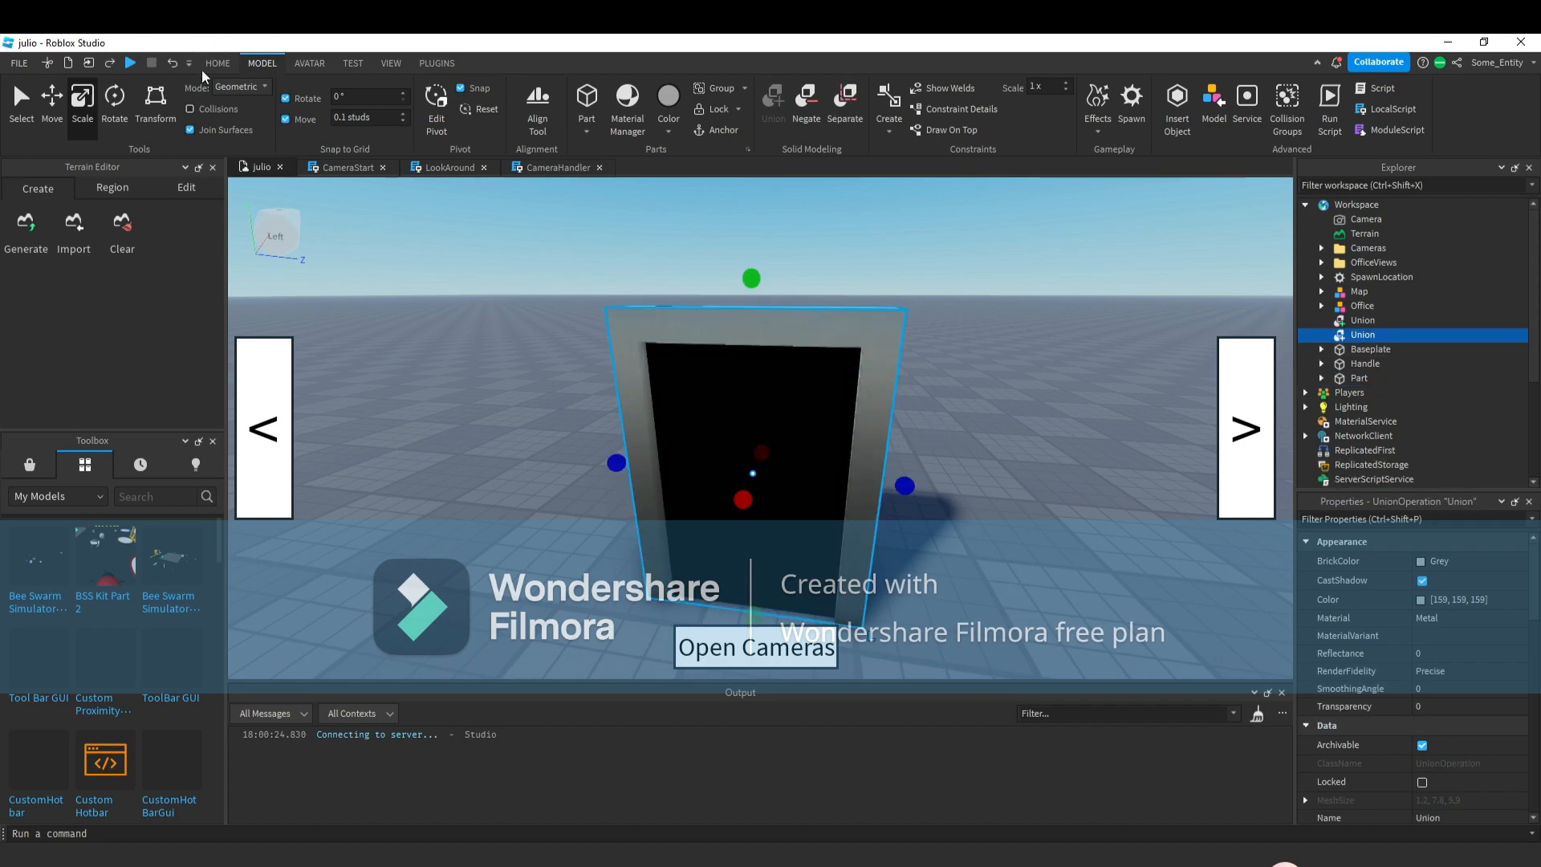
{"action": "left_click", "coordinate": [172, 63]}
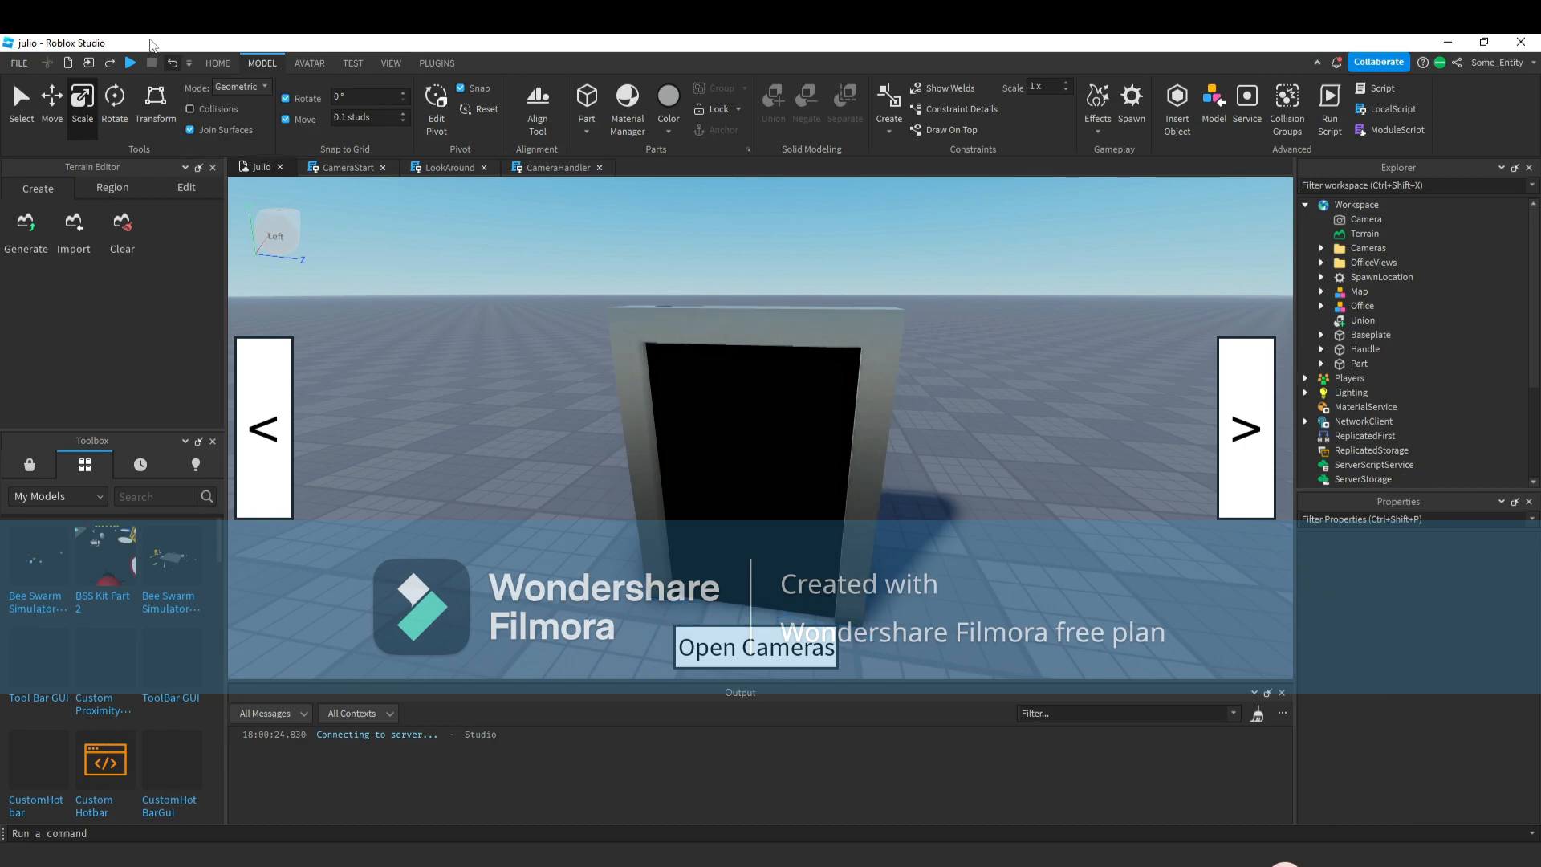
{"action": "left_click", "coordinate": [173, 64]}
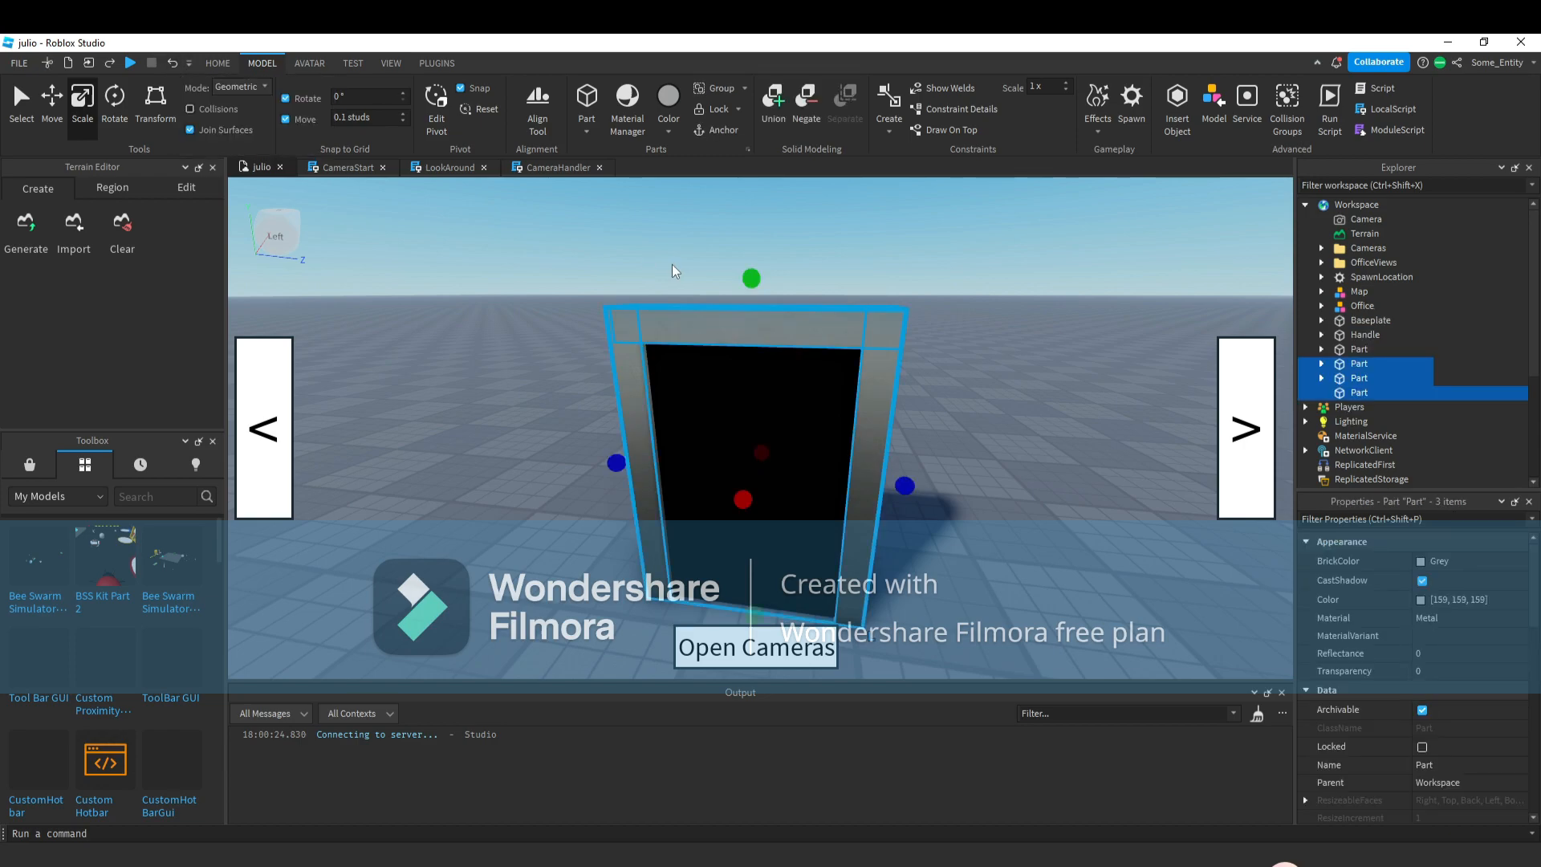
Adjust the top crossbar and right strip so the frame pieces meet cleanly at the top corners.
{"action": "left_click", "coordinate": [928, 447]}
{"action": "left_click", "coordinate": [878, 441]}
{"action": "right_click_drag", "start_coordinate": [877, 441], "coordinate": [876, 524]}
{"action": "key", "text": "w"}
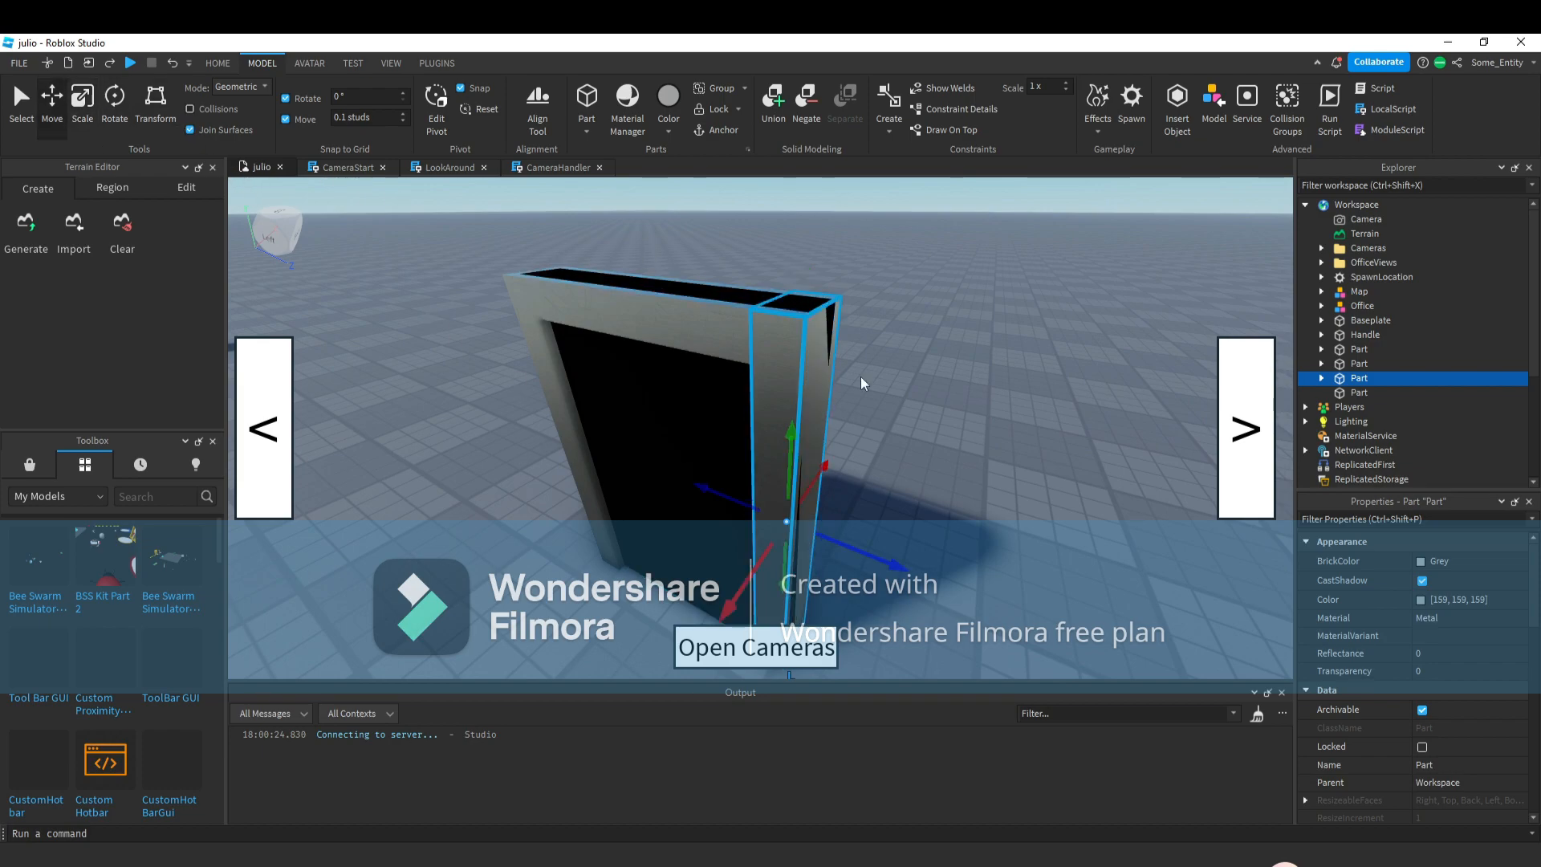
{"action": "left_click", "coordinate": [641, 320]}
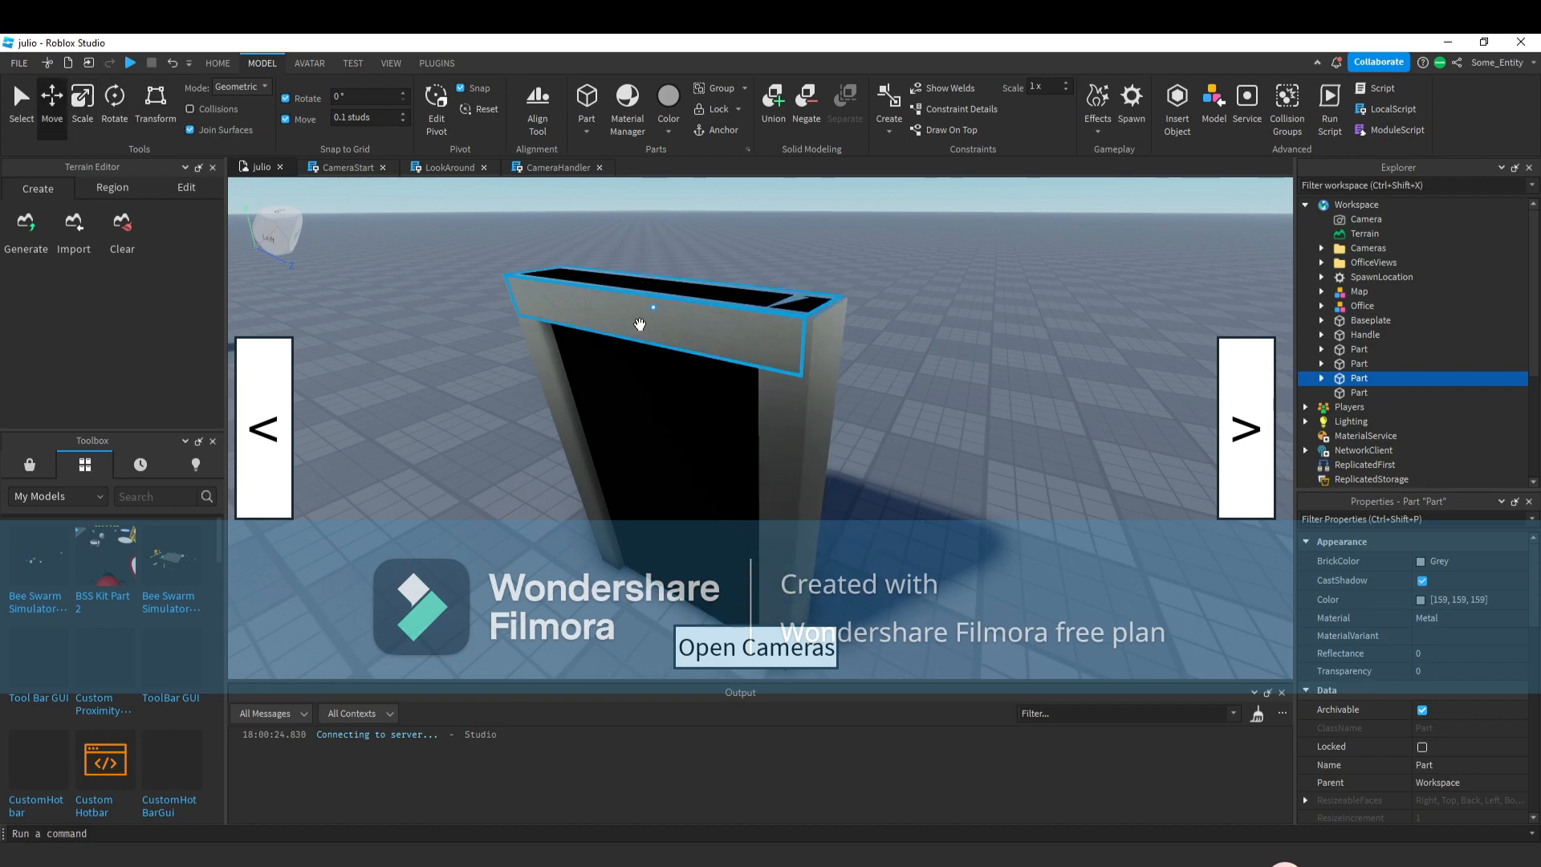
{"action": "left_click", "coordinate": [971, 450]}
{"action": "right_click_drag", "start_coordinate": [977, 451], "coordinate": [867, 281]}
{"action": "left_click", "coordinate": [951, 437]}
{"action": "key", "text": "ctrl+3"}
{"action": "left_click_drag", "start_coordinate": [808, 274], "coordinate": [820, 269]}
{"action": "left_click", "coordinate": [1022, 316]}
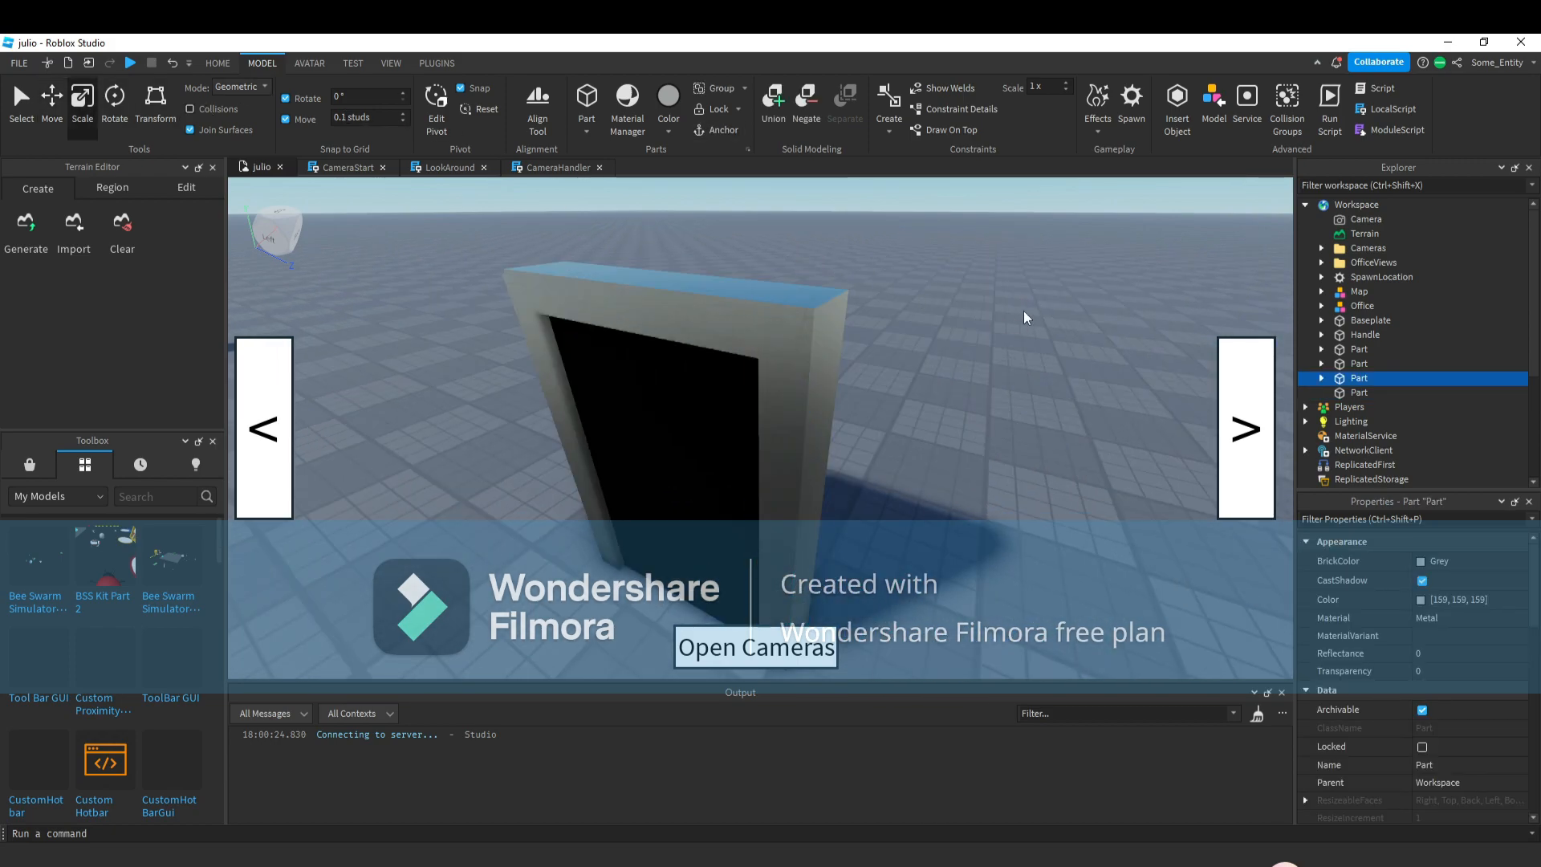
Duplicate the top crossbar and flatten the copy into a thin slab lying on top of the frame.
{"action": "key", "text": "w"}
{"action": "right_click_drag", "start_coordinate": [1021, 316], "coordinate": [976, 326]}
{"action": "key", "text": "a"}
{"action": "key", "text": "s"}
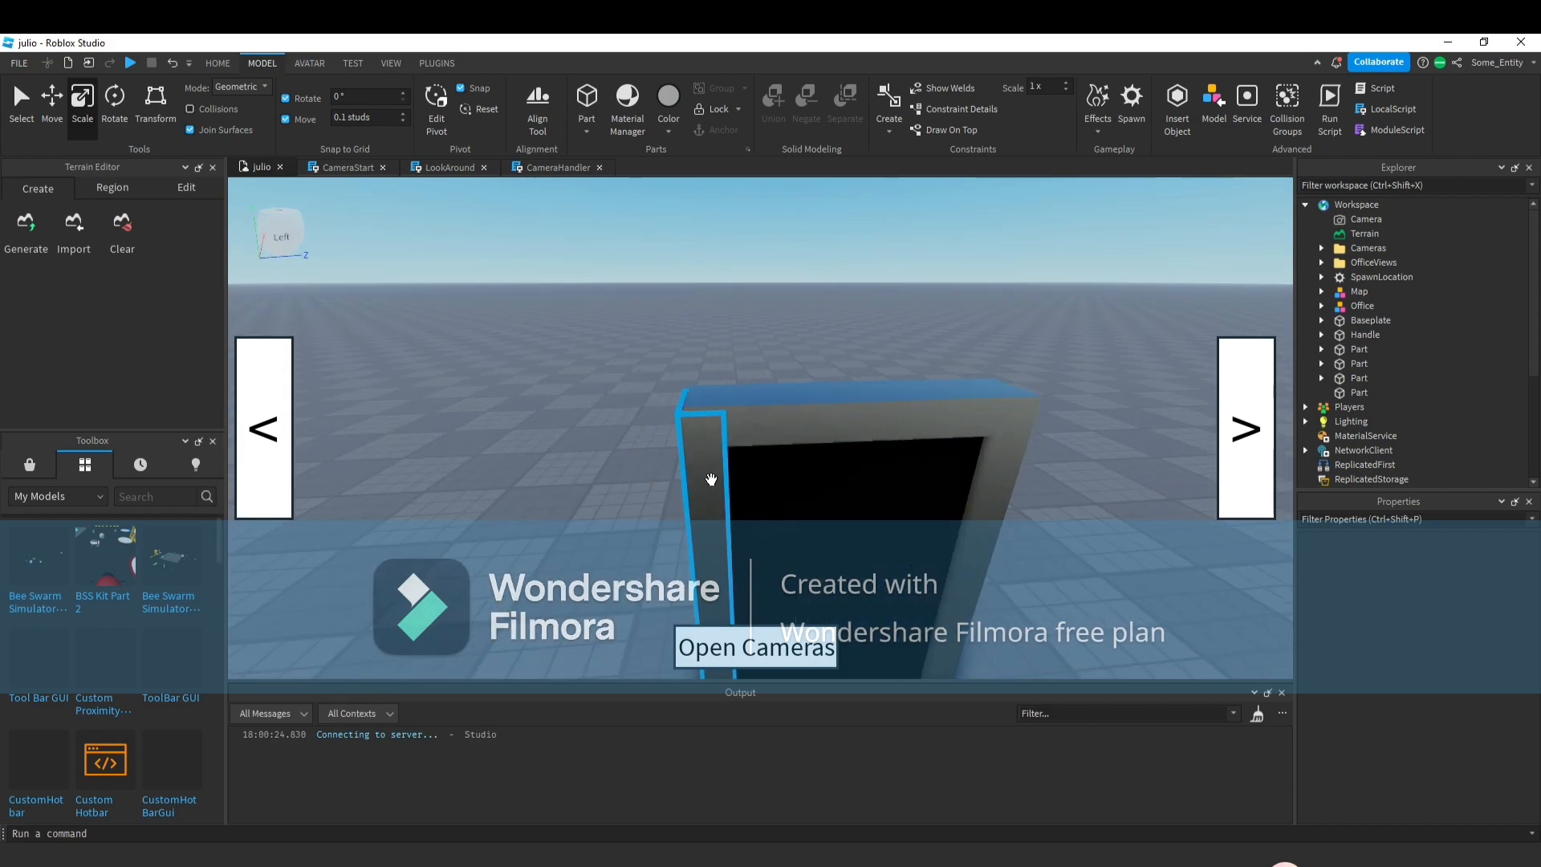
{"action": "left_click", "coordinate": [712, 482]}
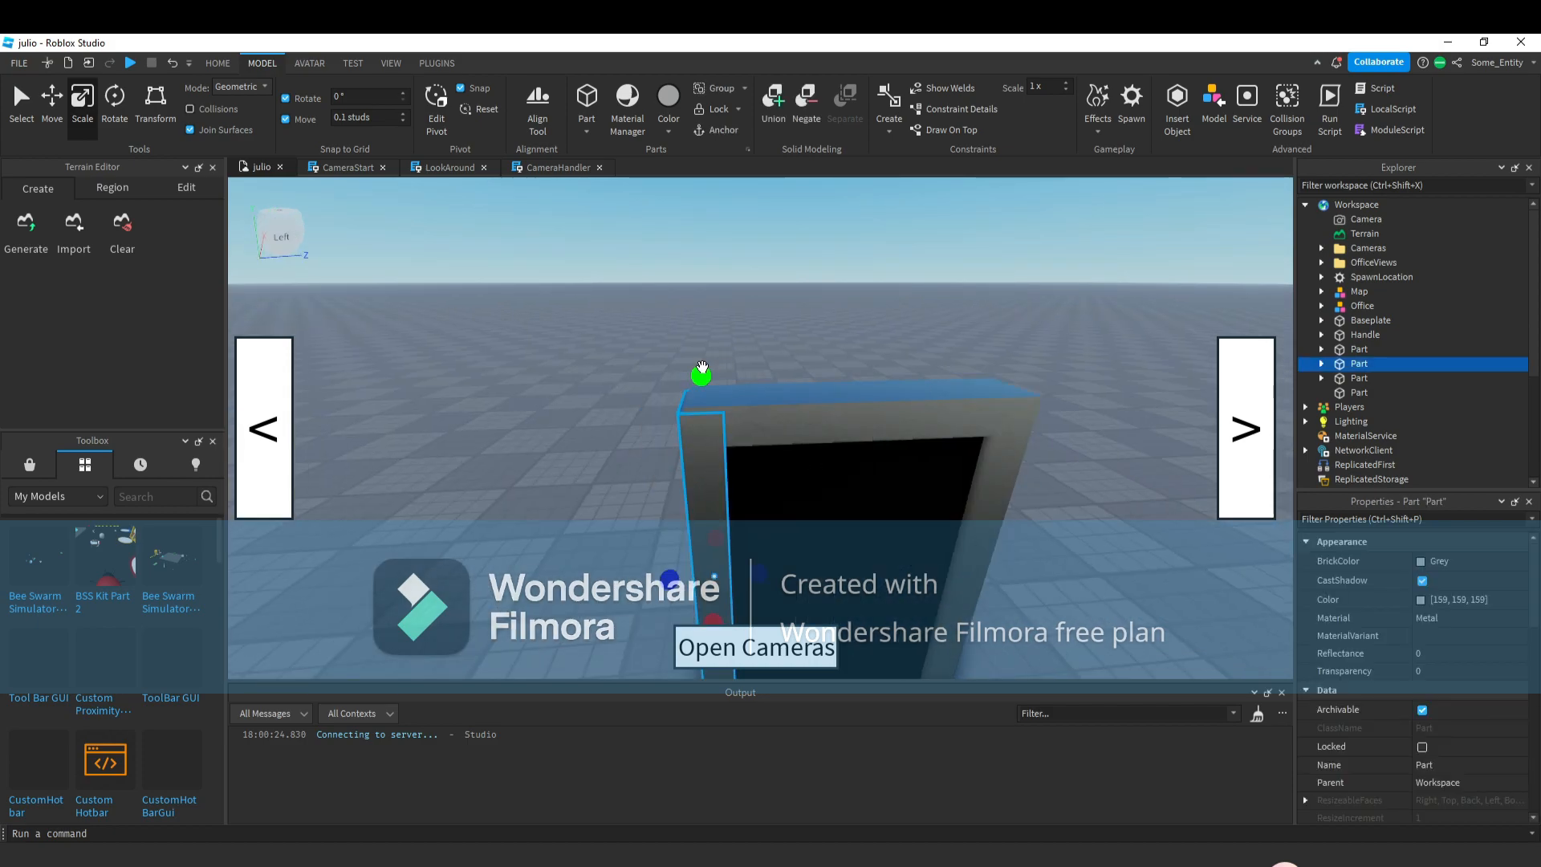
{"action": "left_click", "coordinate": [749, 328]}
{"action": "key", "text": "w"}
{"action": "right_click_drag", "start_coordinate": [748, 327], "coordinate": [757, 327]}
{"action": "key", "text": "d"}
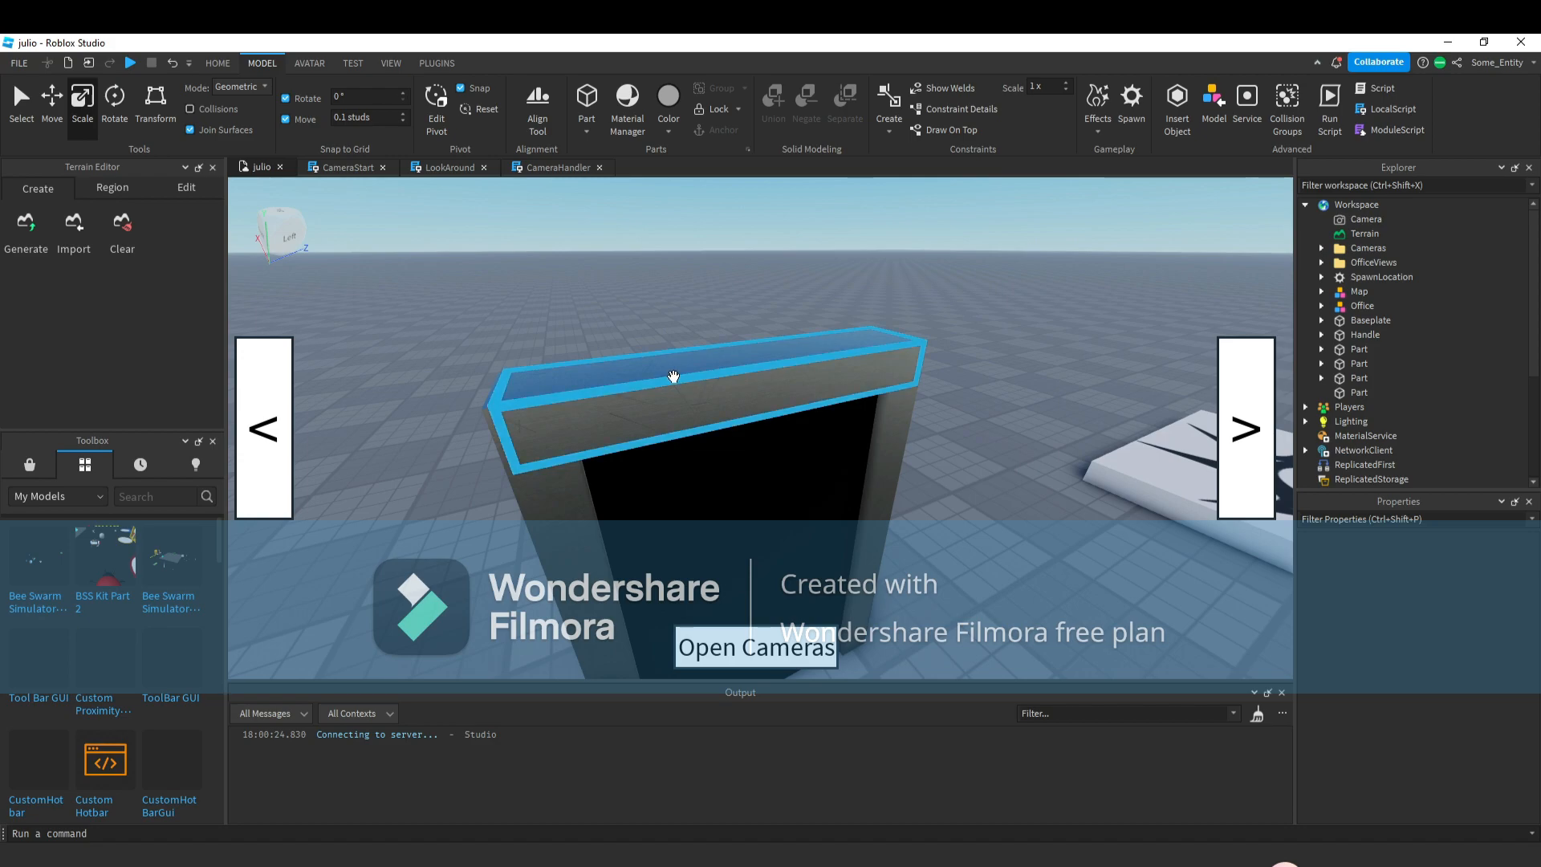
{"action": "left_click", "coordinate": [673, 377]}
{"action": "right_click_drag", "start_coordinate": [798, 427], "coordinate": [796, 424]}
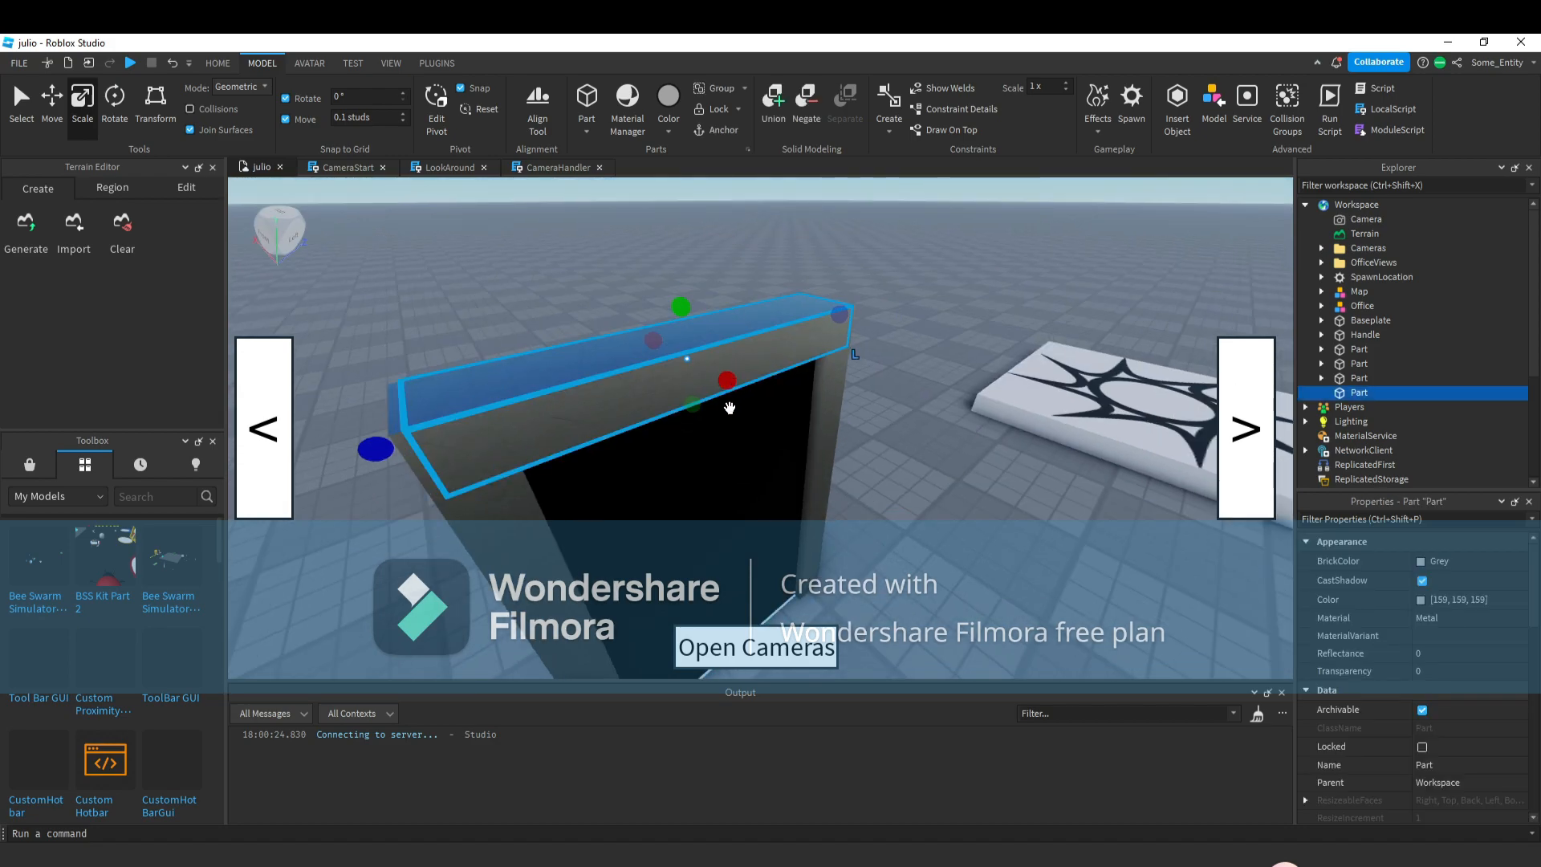
{"action": "key", "text": "ctrl+d"}
{"action": "left_click_drag", "start_coordinate": [726, 382], "coordinate": [814, 614]}
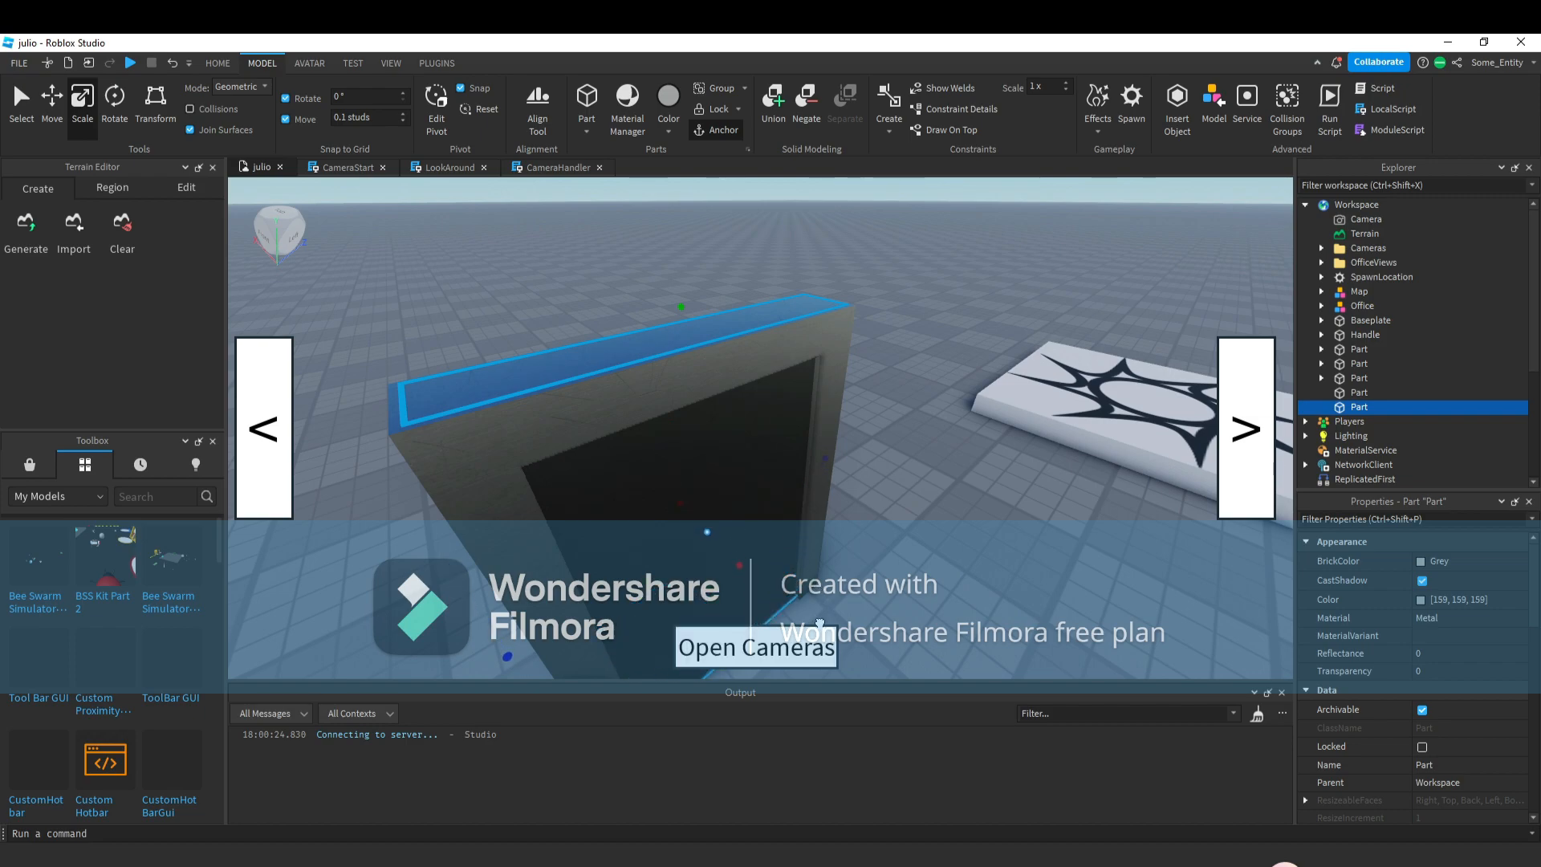
{"action": "left_click_drag", "start_coordinate": [684, 311], "coordinate": [685, 327]}
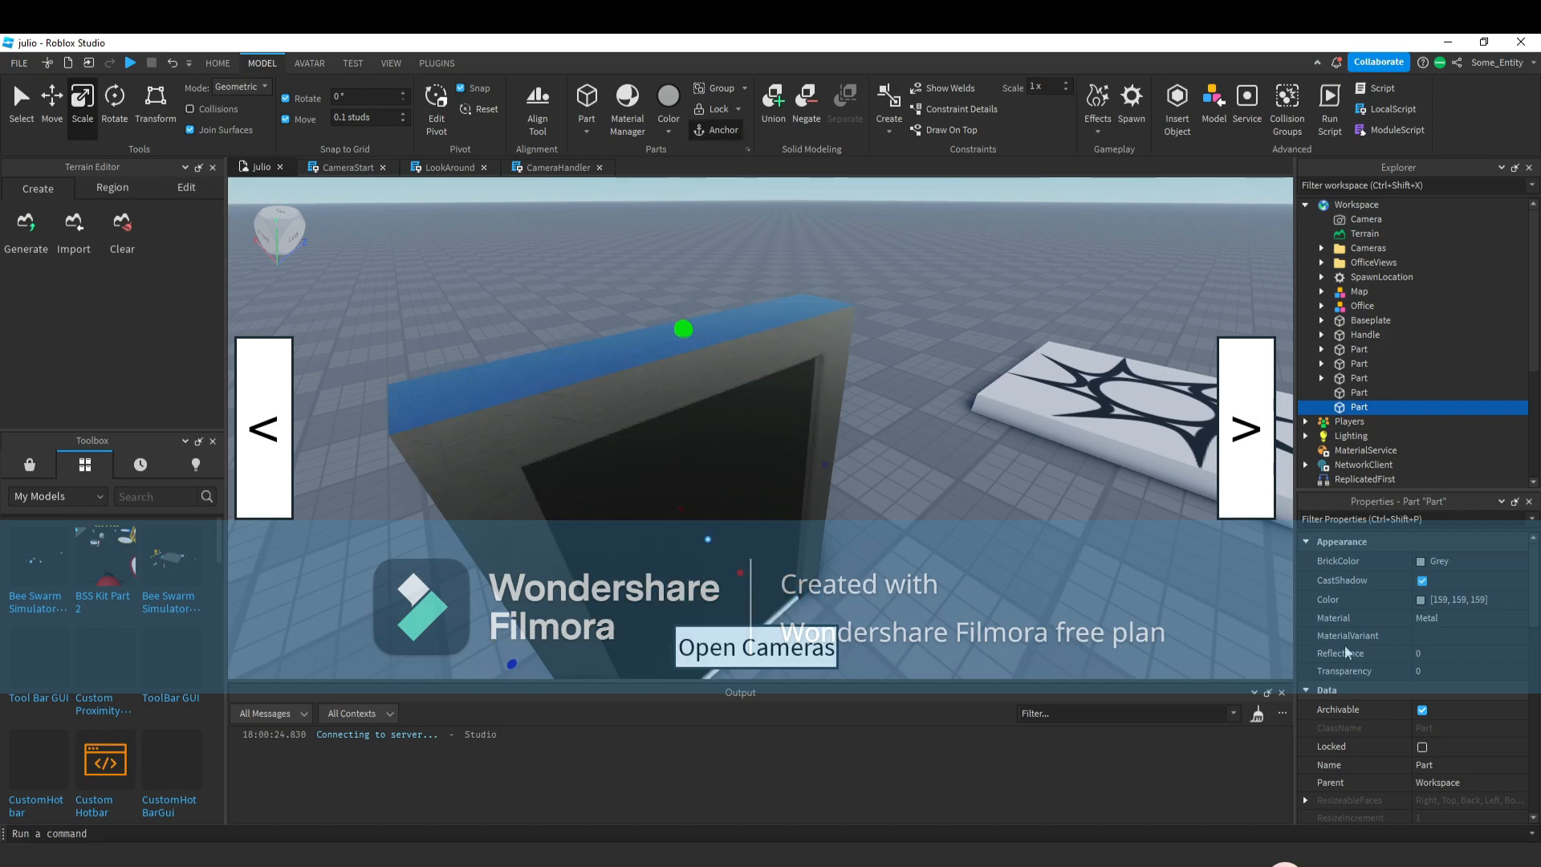
Set the thin slab's transparency to 1 and rename it Opened.
{"action": "type", "text": "1"}
{"action": "key", "text": "Return"}
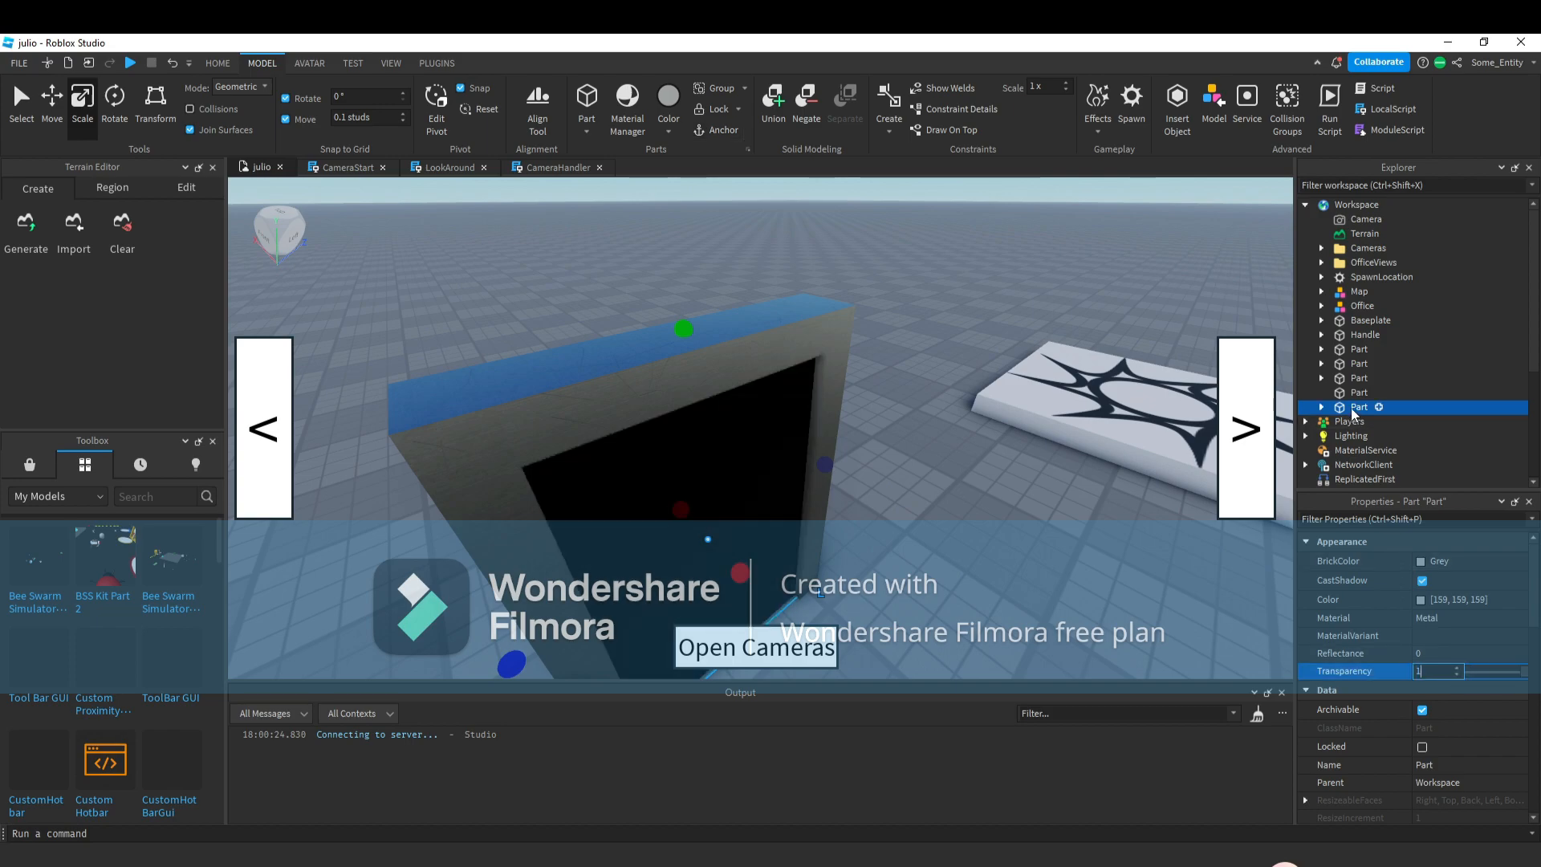
{"action": "left_click", "coordinate": [1359, 407]}
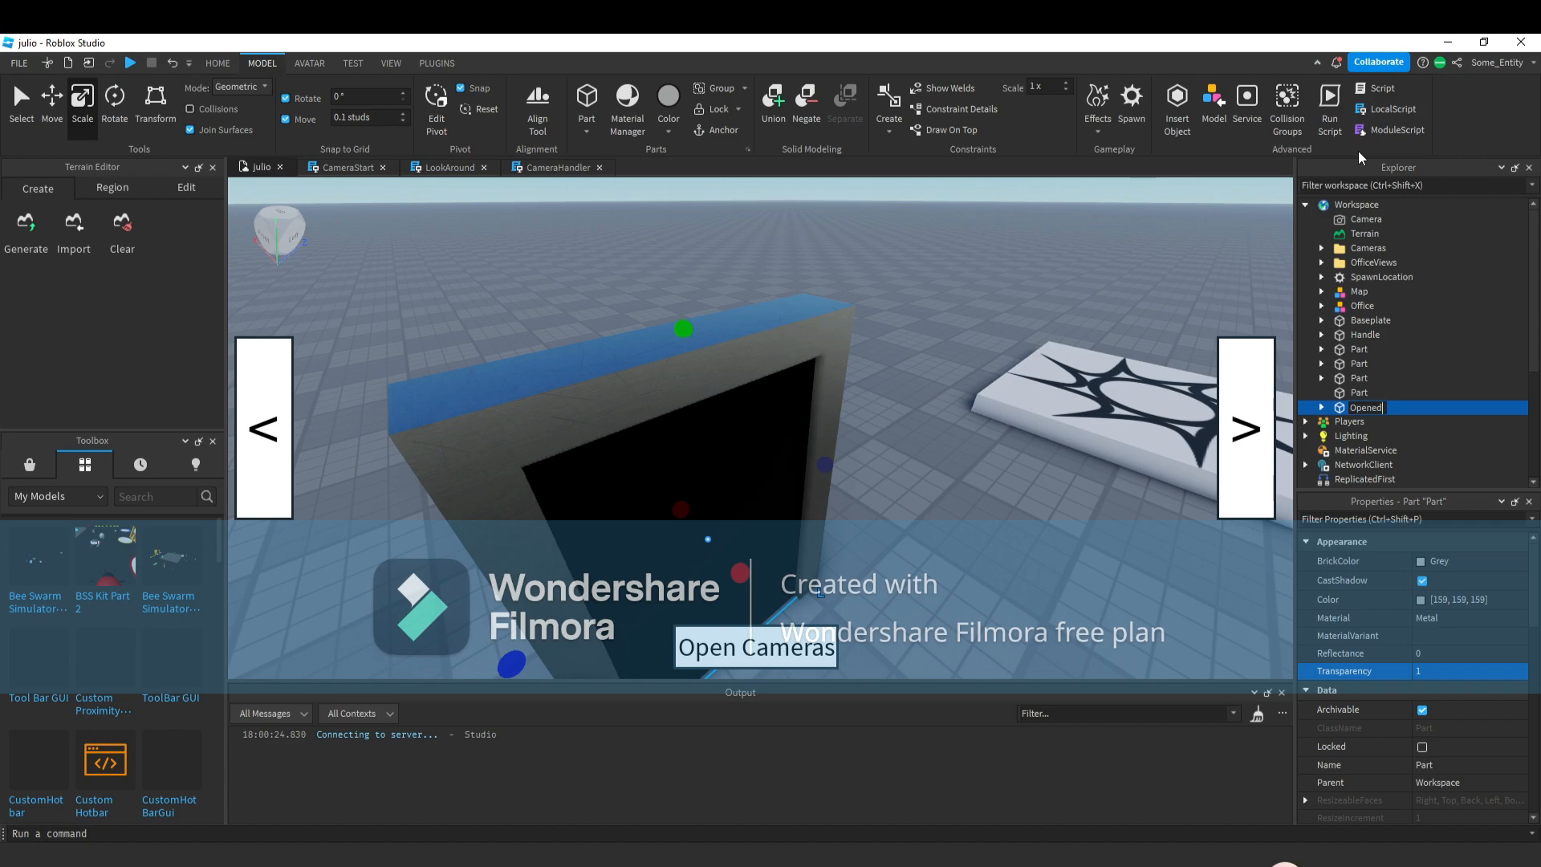
{"action": "left_click", "coordinate": [1322, 407]}
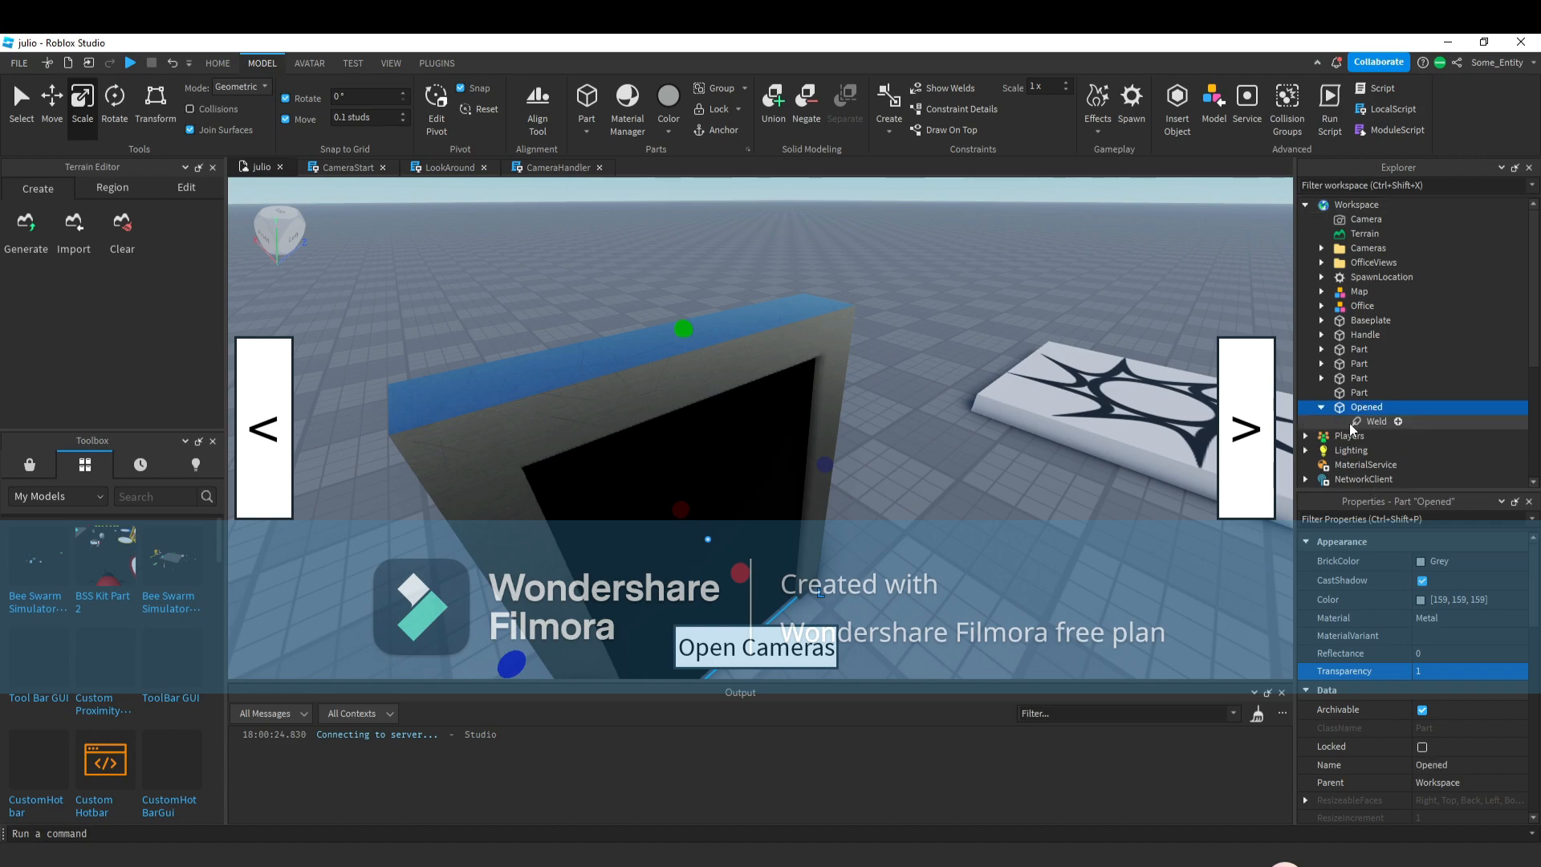
Delete the weld inside the Opened part.
{"action": "left_click", "coordinate": [1317, 422]}
{"action": "key", "text": "Delete"}
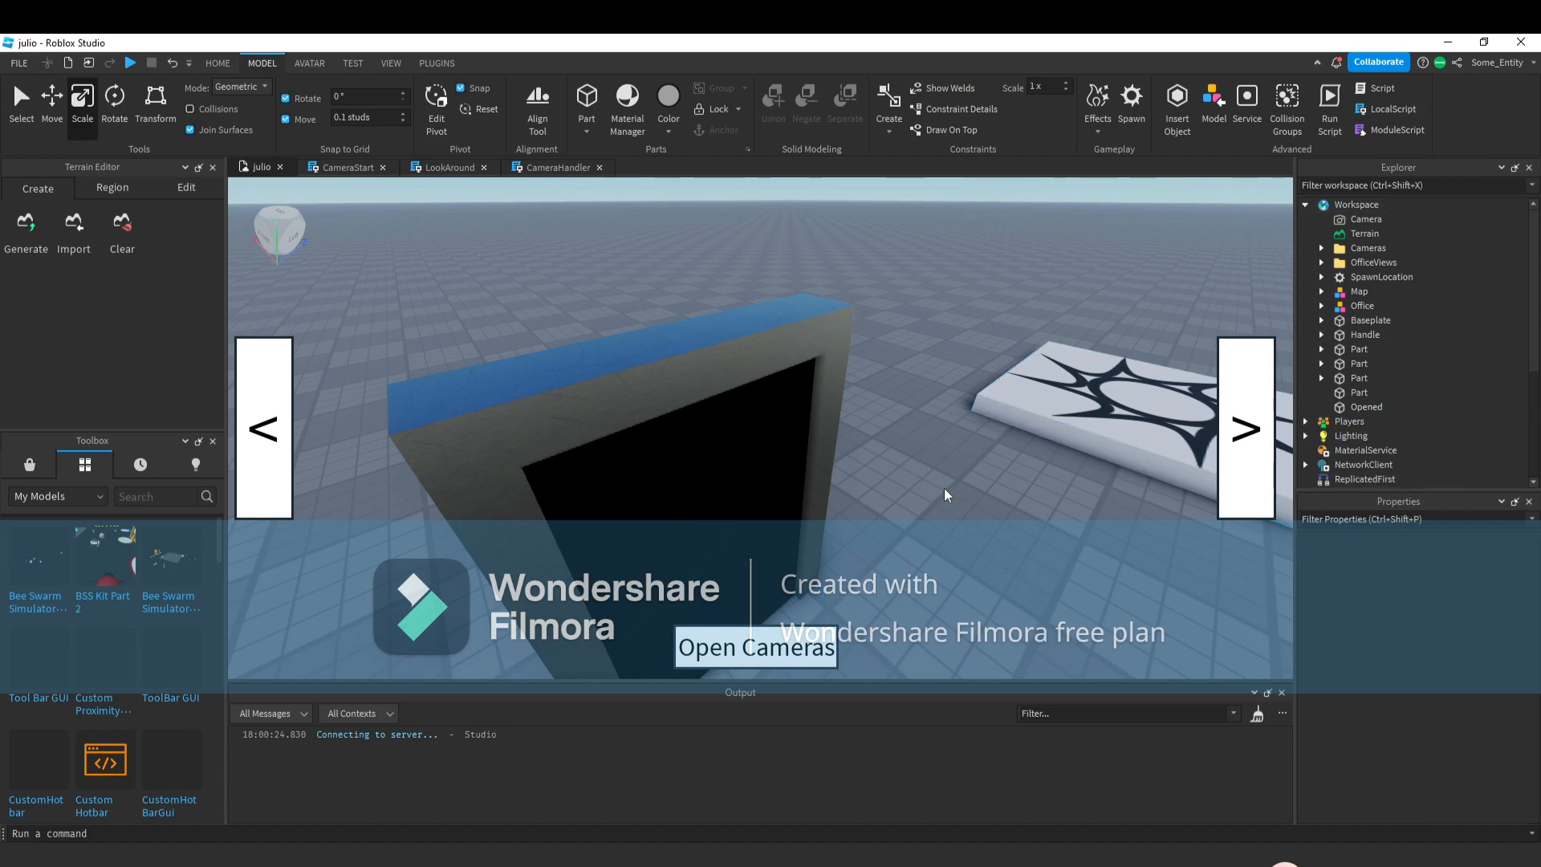
Select all frame pieces and the Opened part, group them into a model, and rename it Door.
{"action": "right_click_drag", "start_coordinate": [947, 492], "coordinate": [942, 496]}
{"action": "key", "text": "s"}
{"action": "left_click_drag", "start_coordinate": [577, 359], "coordinate": [557, 334]}
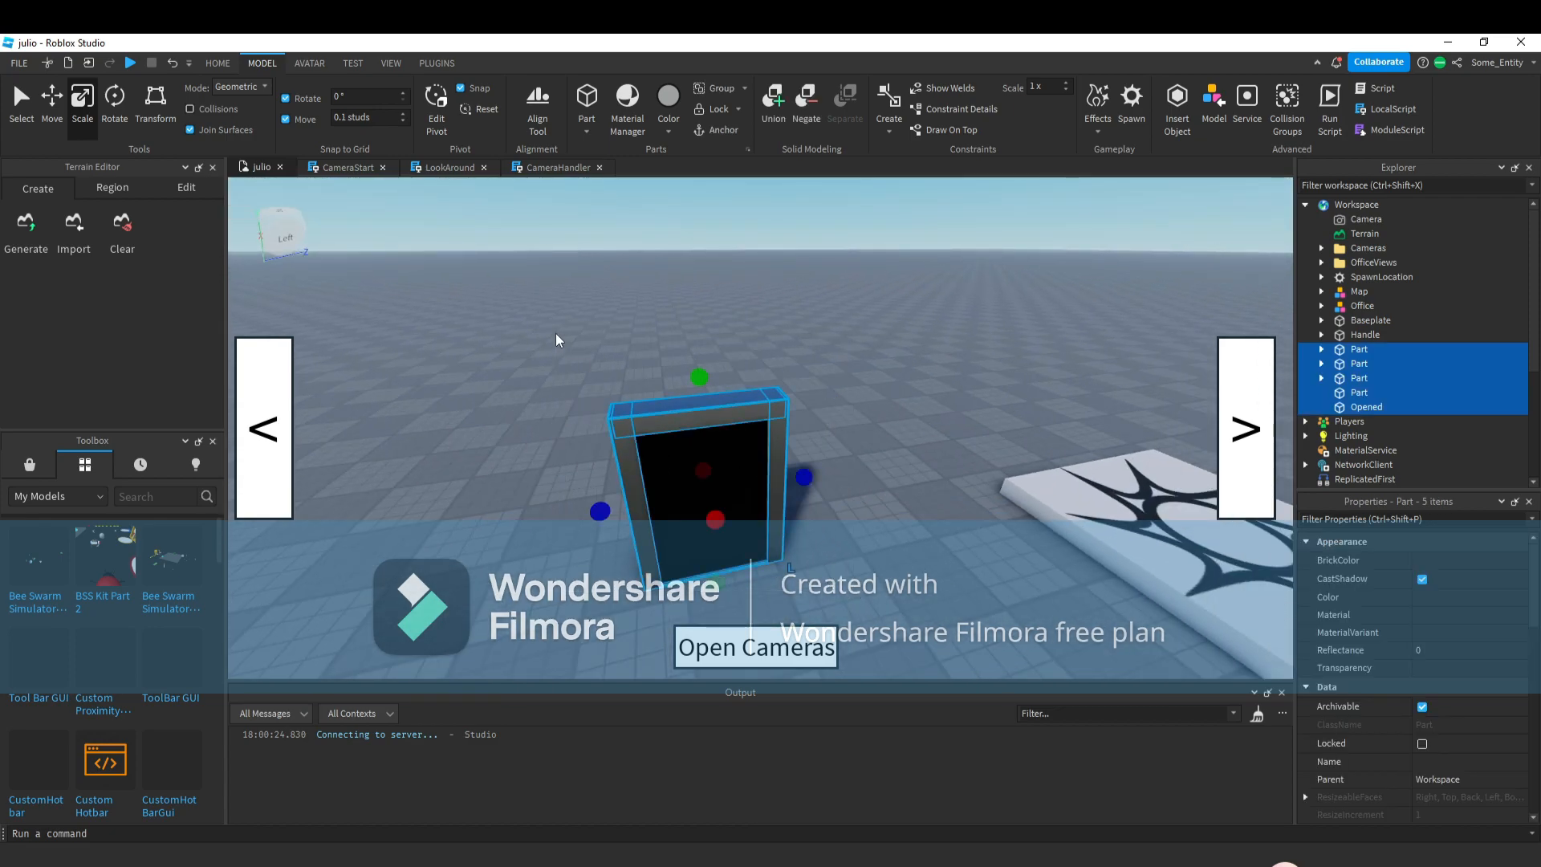
{"action": "key", "text": "ctrl+g"}
{"action": "right_click", "coordinate": [1314, 306]}
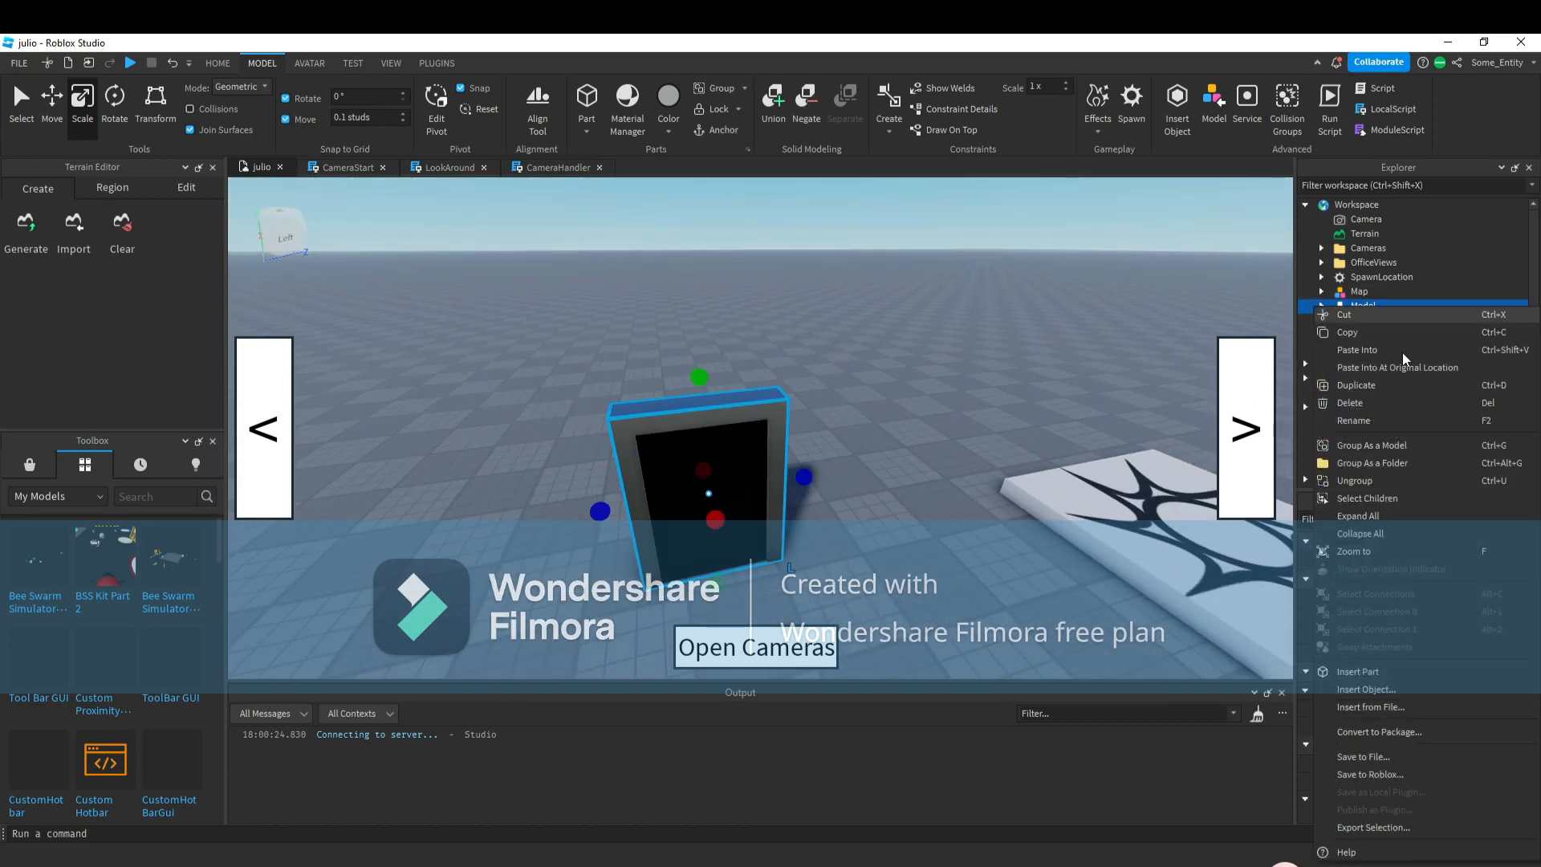
{"action": "left_click", "coordinate": [1354, 421]}
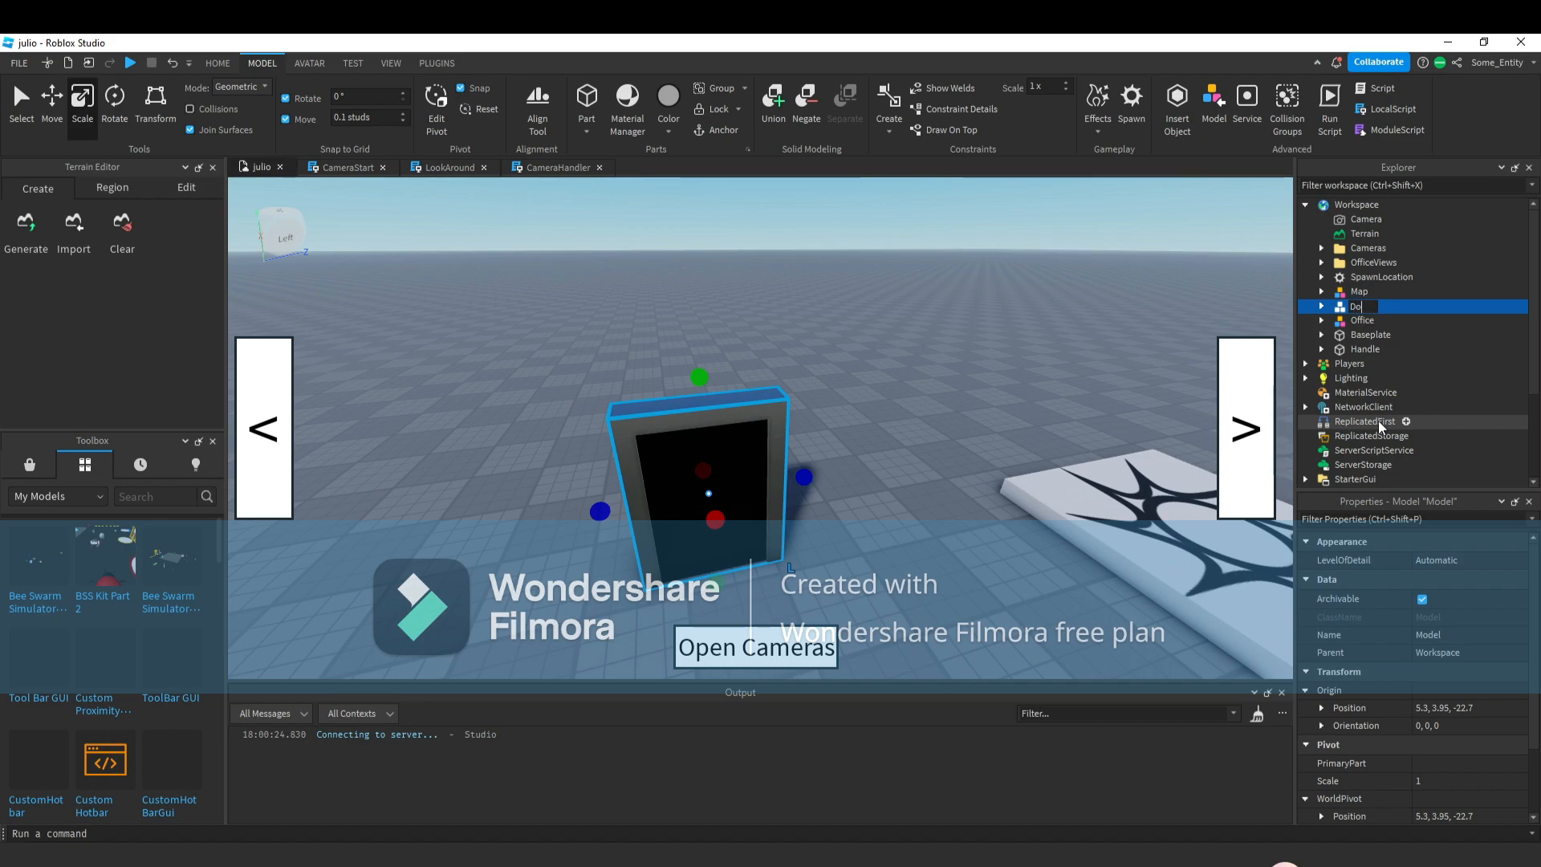
Union the three metal frame strips inside Door and rename the union Shell.
{"action": "left_click", "coordinate": [789, 446]}
{"action": "left_click", "coordinate": [778, 438], "text": "alt"}
{"action": "left_click", "coordinate": [681, 425], "text": "alt+shift"}
{"action": "left_click", "coordinate": [631, 494], "text": "alt+shift"}
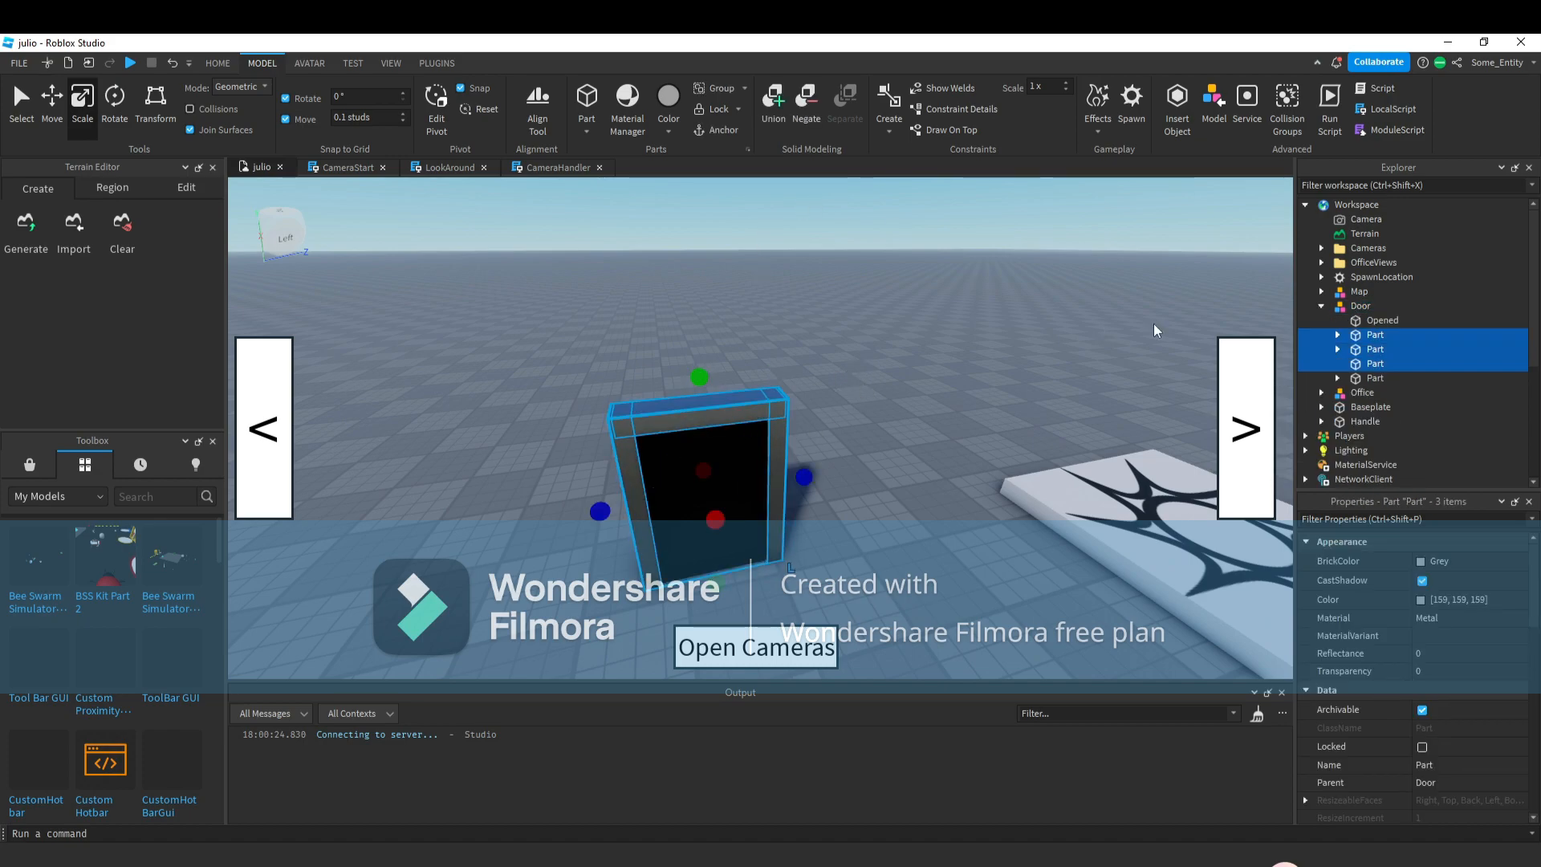
{"action": "left_click", "coordinate": [775, 118]}
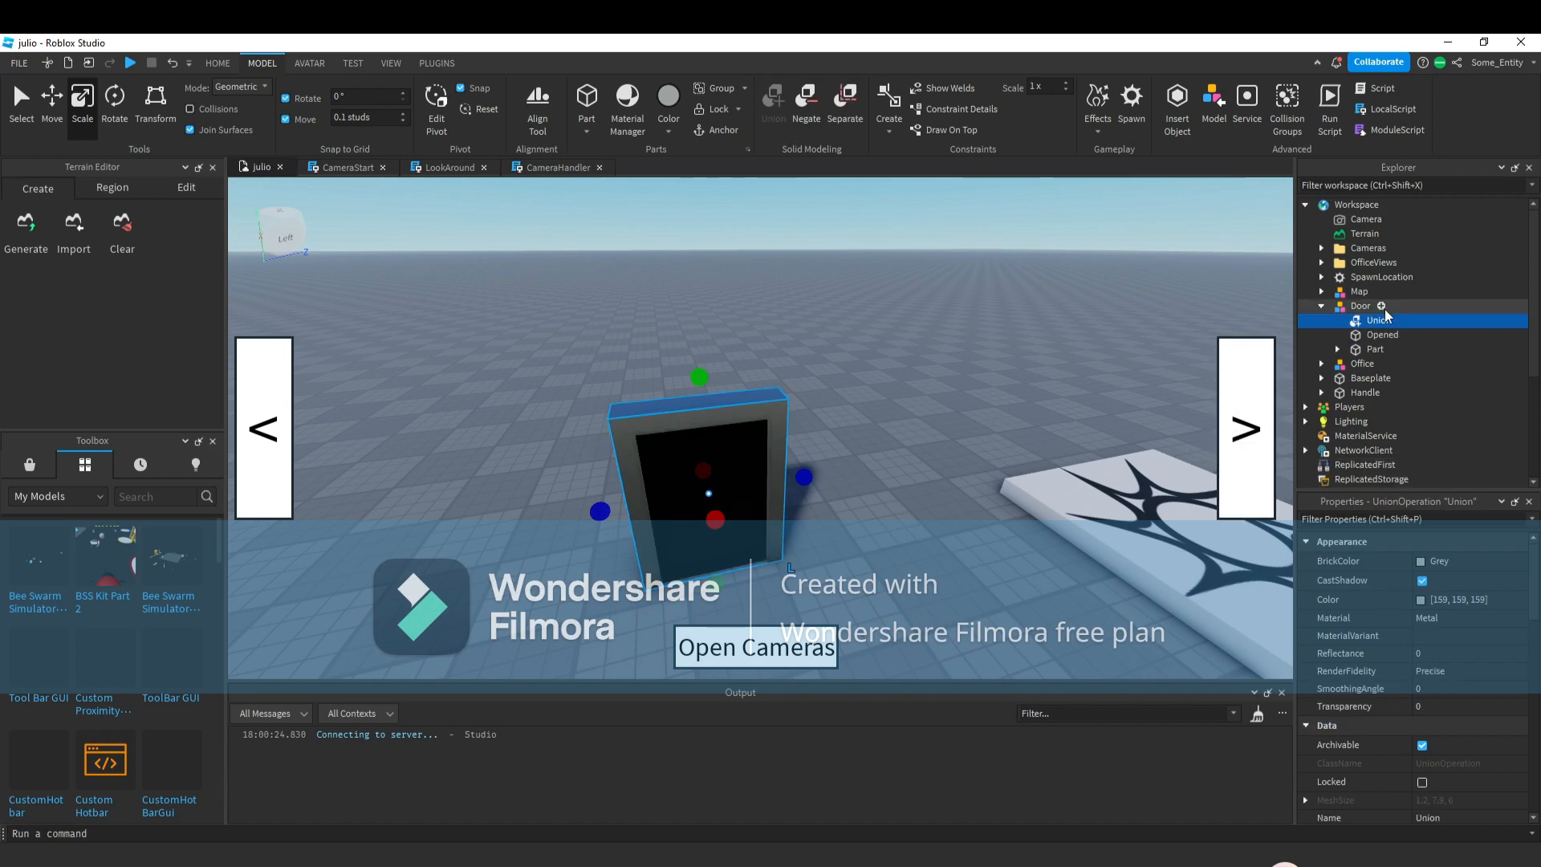
{"action": "right_click", "coordinate": [1372, 323]}
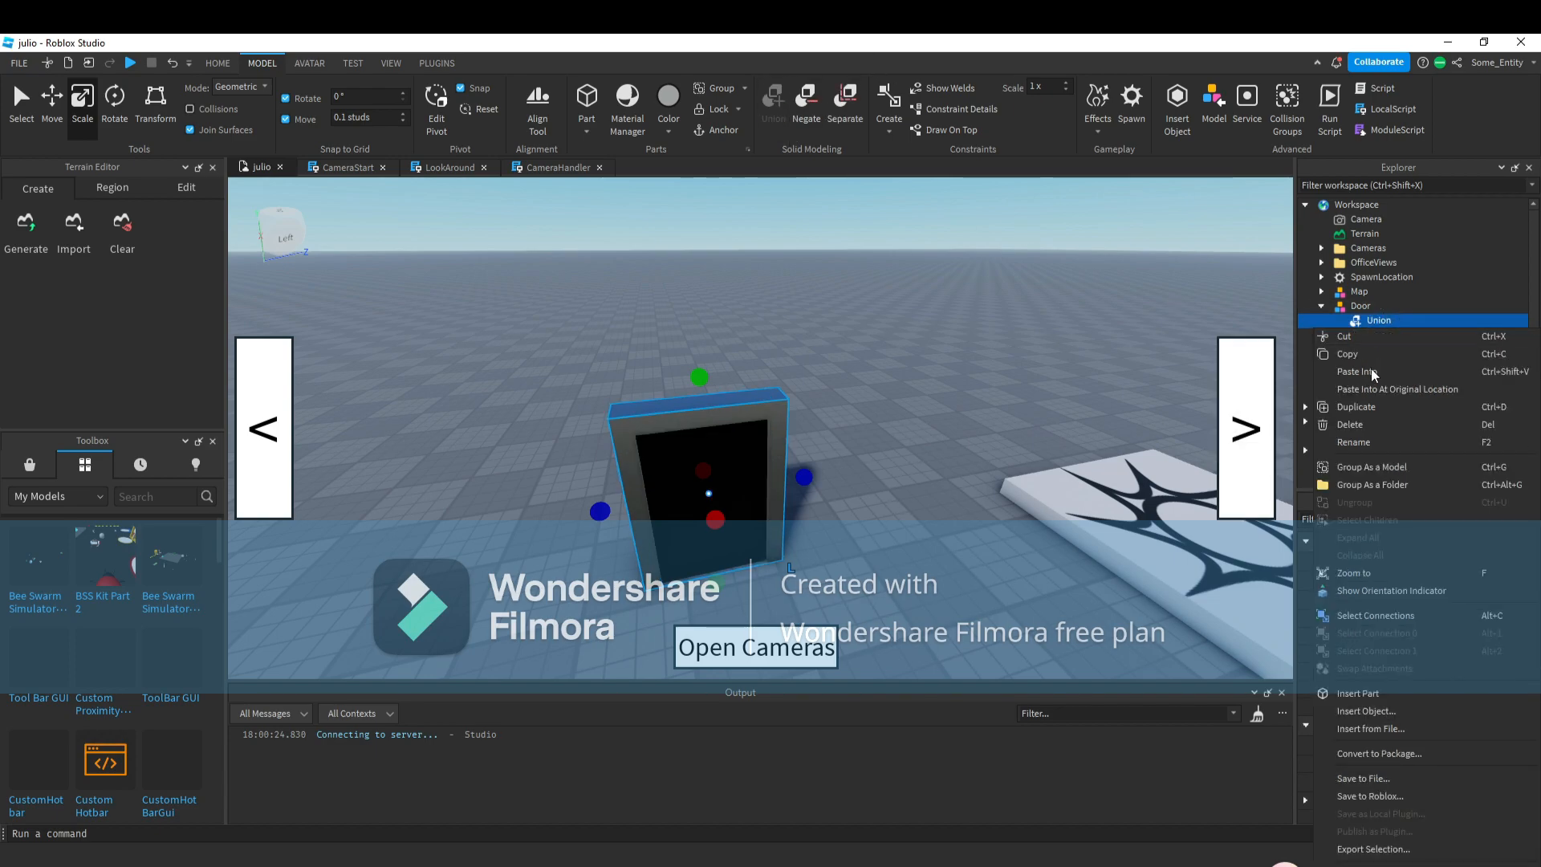
{"action": "left_click", "coordinate": [1365, 443]}
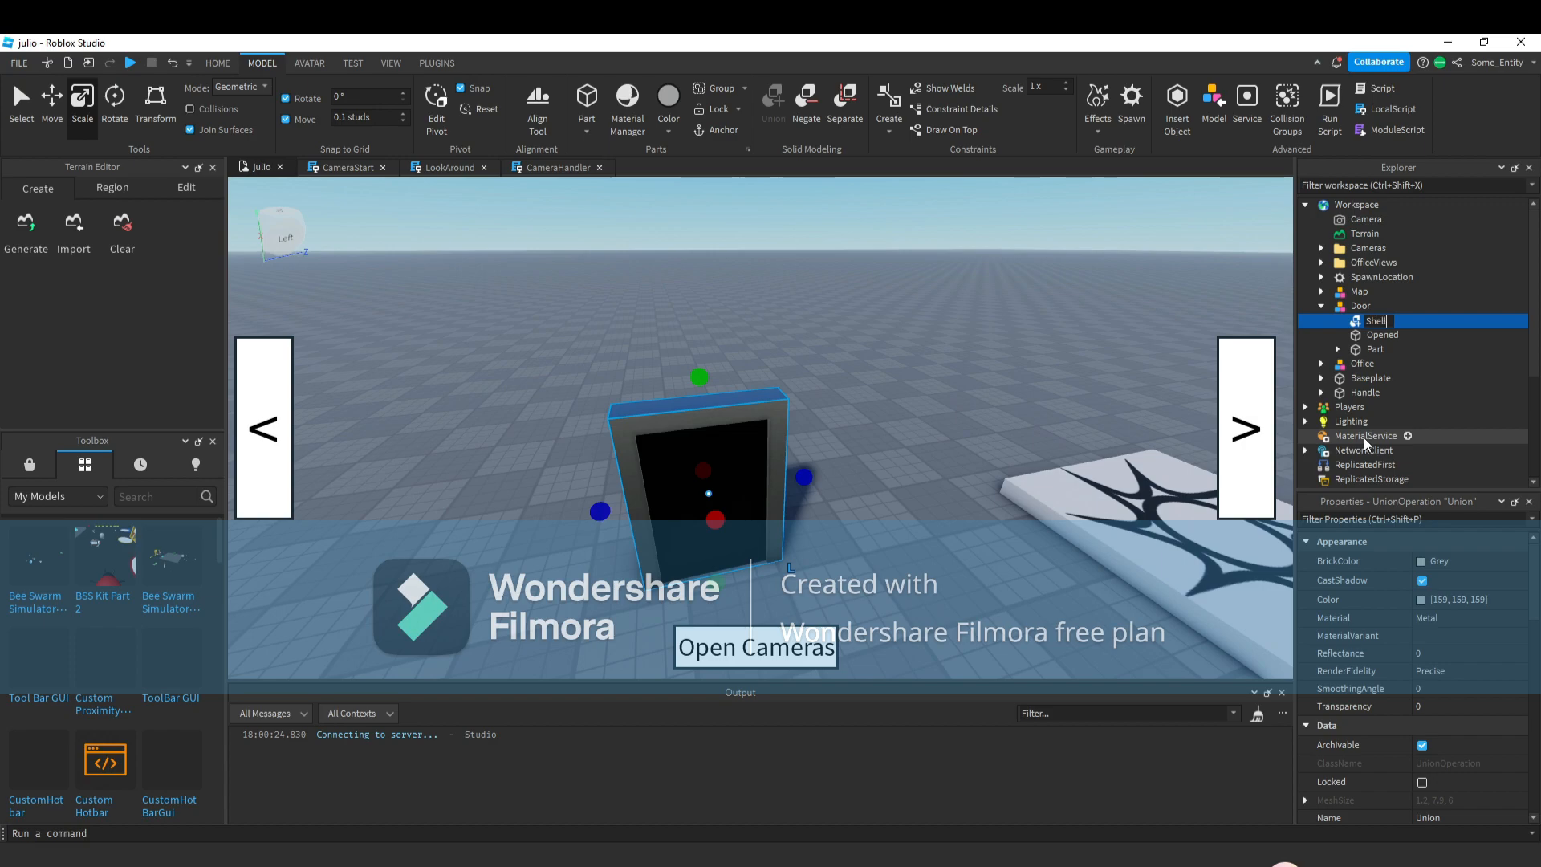
Rename the remaining black screen part Outside.
{"action": "left_click", "coordinate": [1375, 349]}
{"action": "right_click", "coordinate": [1375, 349]}
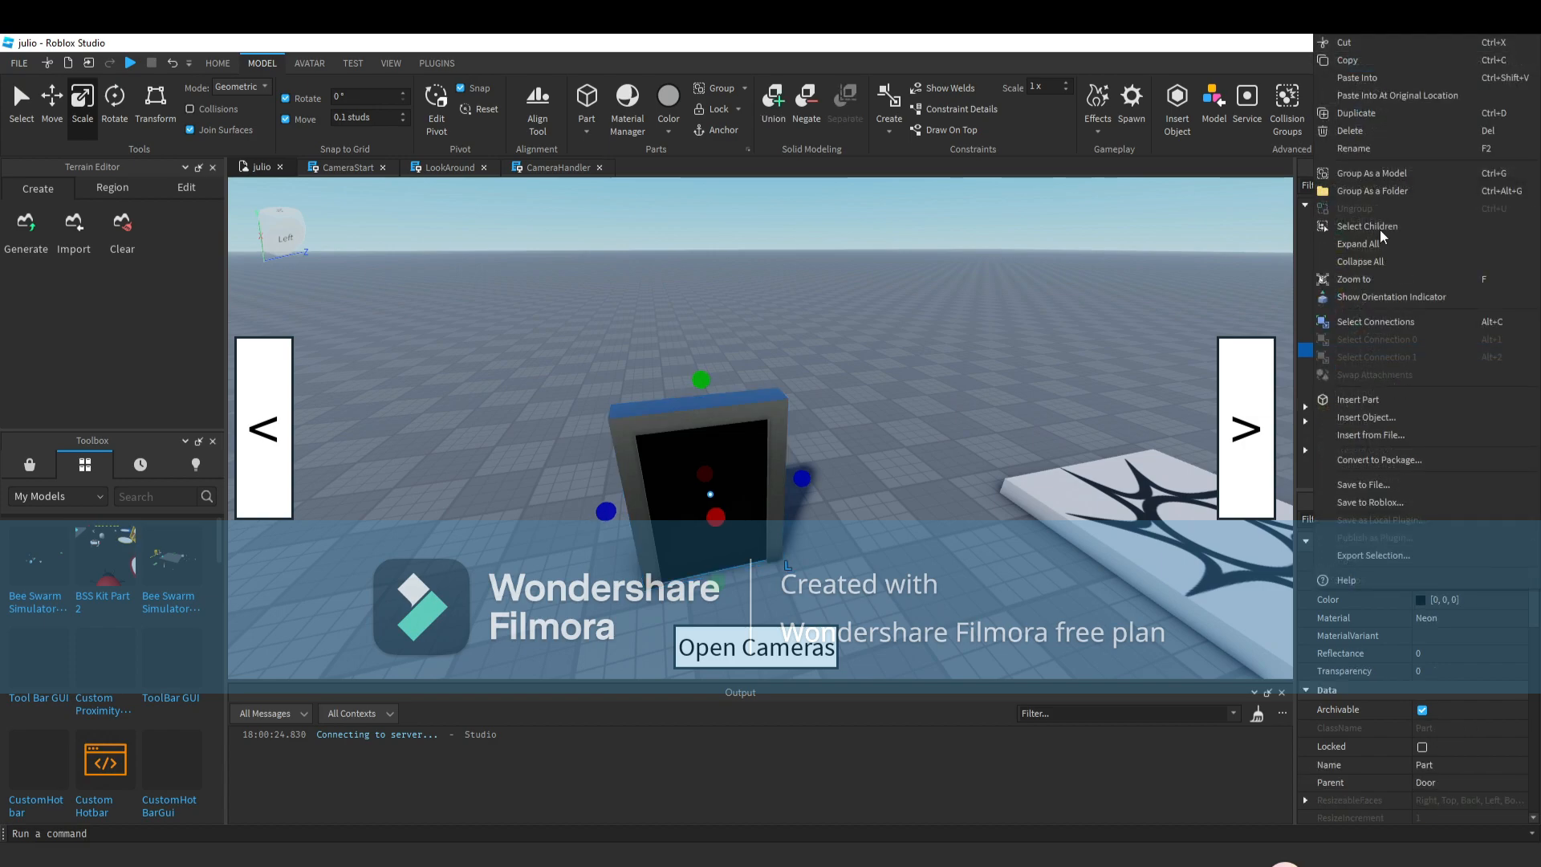
{"action": "left_click", "coordinate": [1356, 149]}
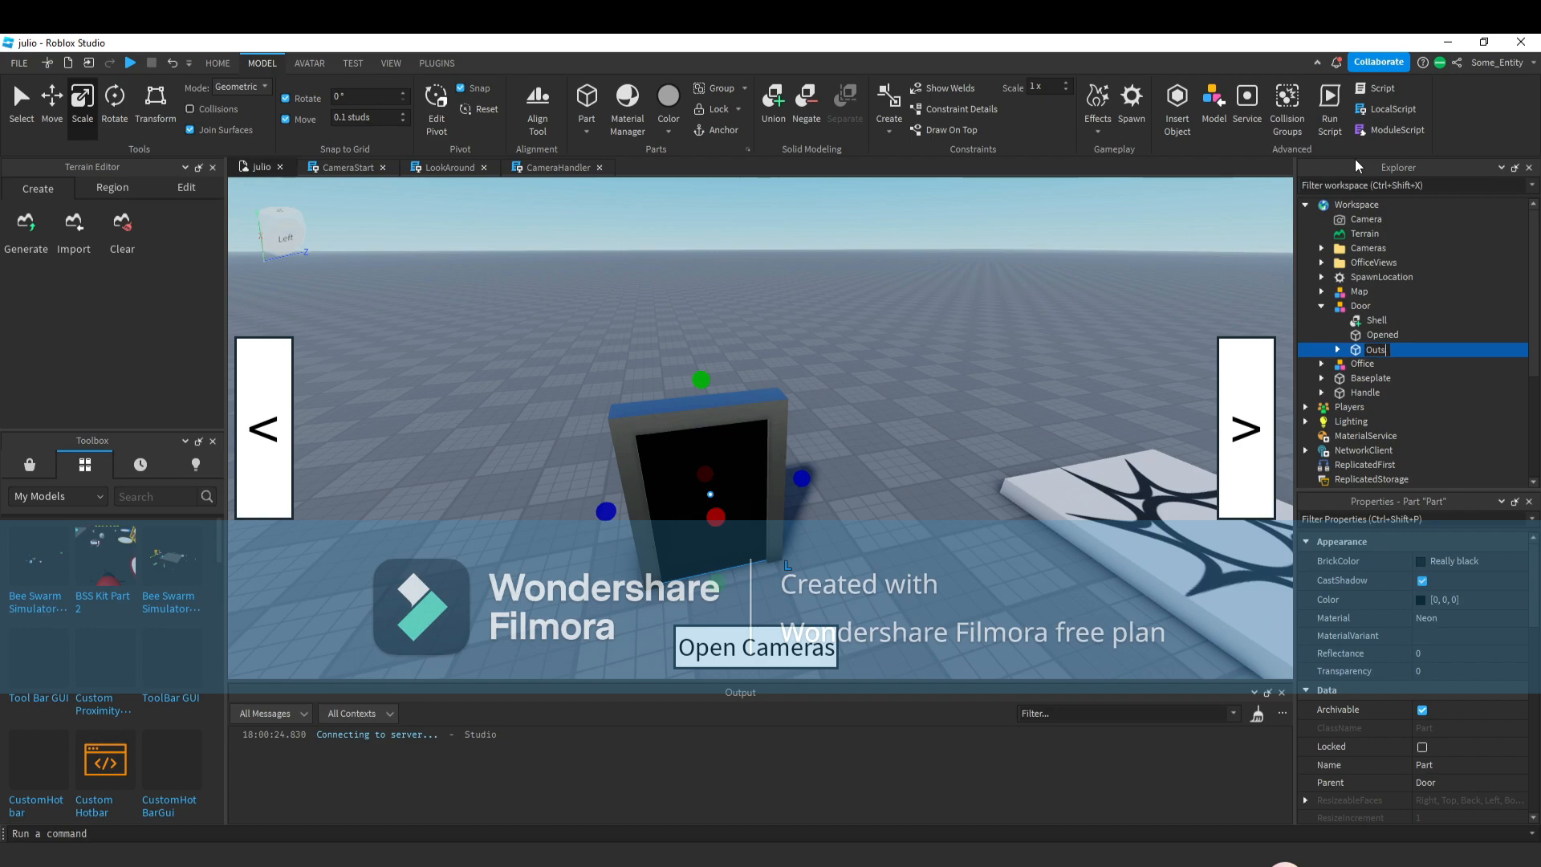
Move the Door model over beside the computer desk.
{"action": "left_click", "coordinate": [805, 392]}
{"action": "left_click", "coordinate": [739, 432]}
{"action": "right_click_drag", "start_coordinate": [783, 514], "coordinate": [822, 570]}
{"action": "left_click_drag", "start_coordinate": [821, 570], "coordinate": [846, 501]}
{"action": "right_click_drag", "start_coordinate": [846, 501], "coordinate": [849, 501]}
{"action": "key", "text": "w"}
{"action": "key", "text": "a"}
{"action": "left_click_drag", "start_coordinate": [757, 270], "coordinate": [752, 307]}
{"action": "left_click_drag", "start_coordinate": [817, 432], "coordinate": [792, 493]}
{"action": "left_click", "coordinate": [958, 522]}
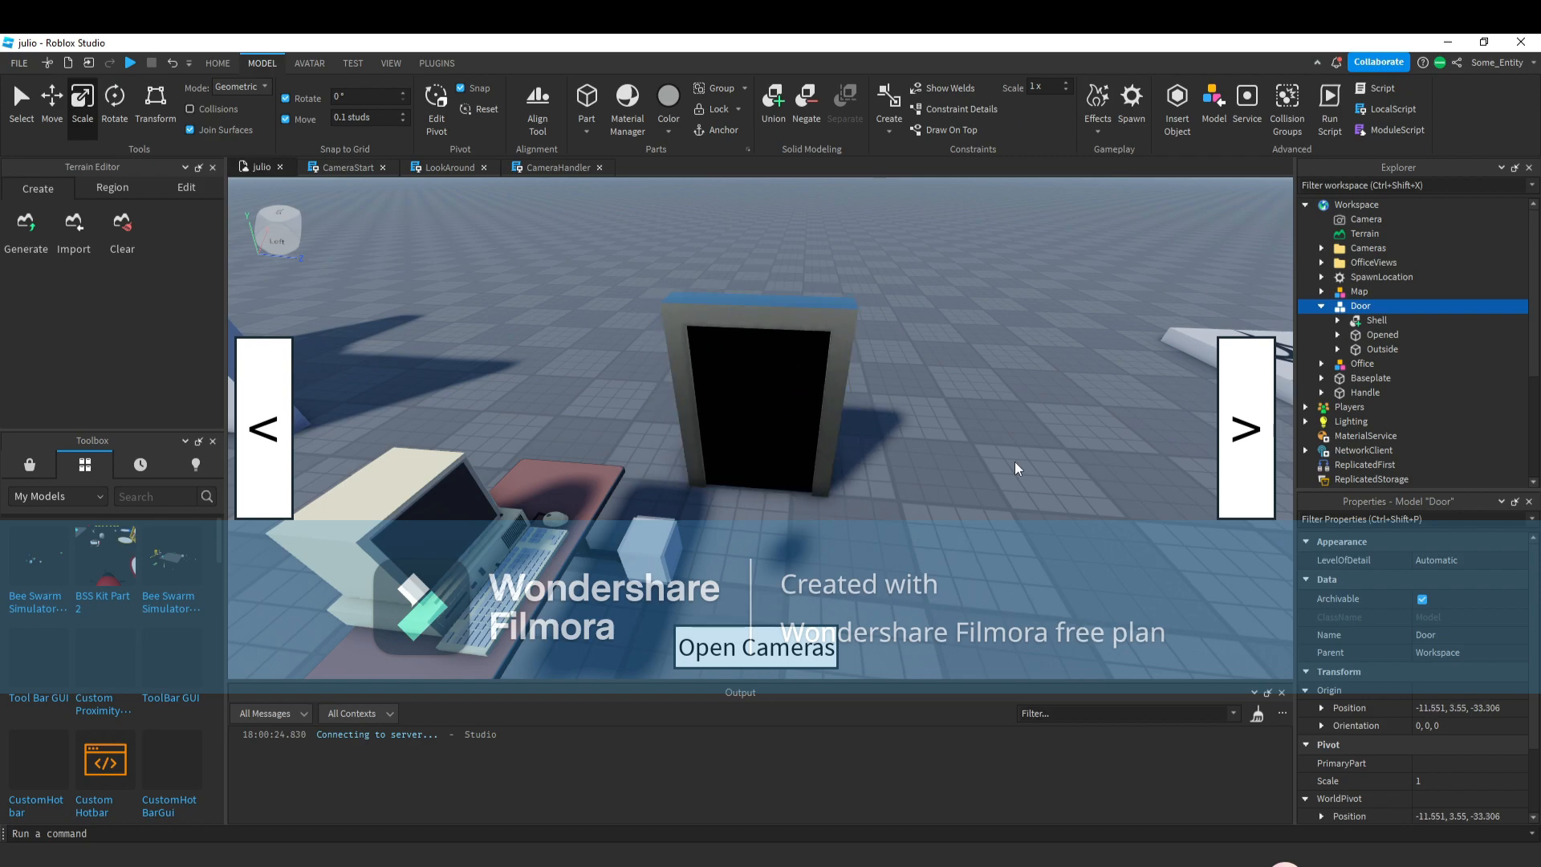
Rename the Door model RightDoor.
{"action": "left_click", "coordinate": [1322, 306]}
{"action": "left_click", "coordinate": [1364, 308]}
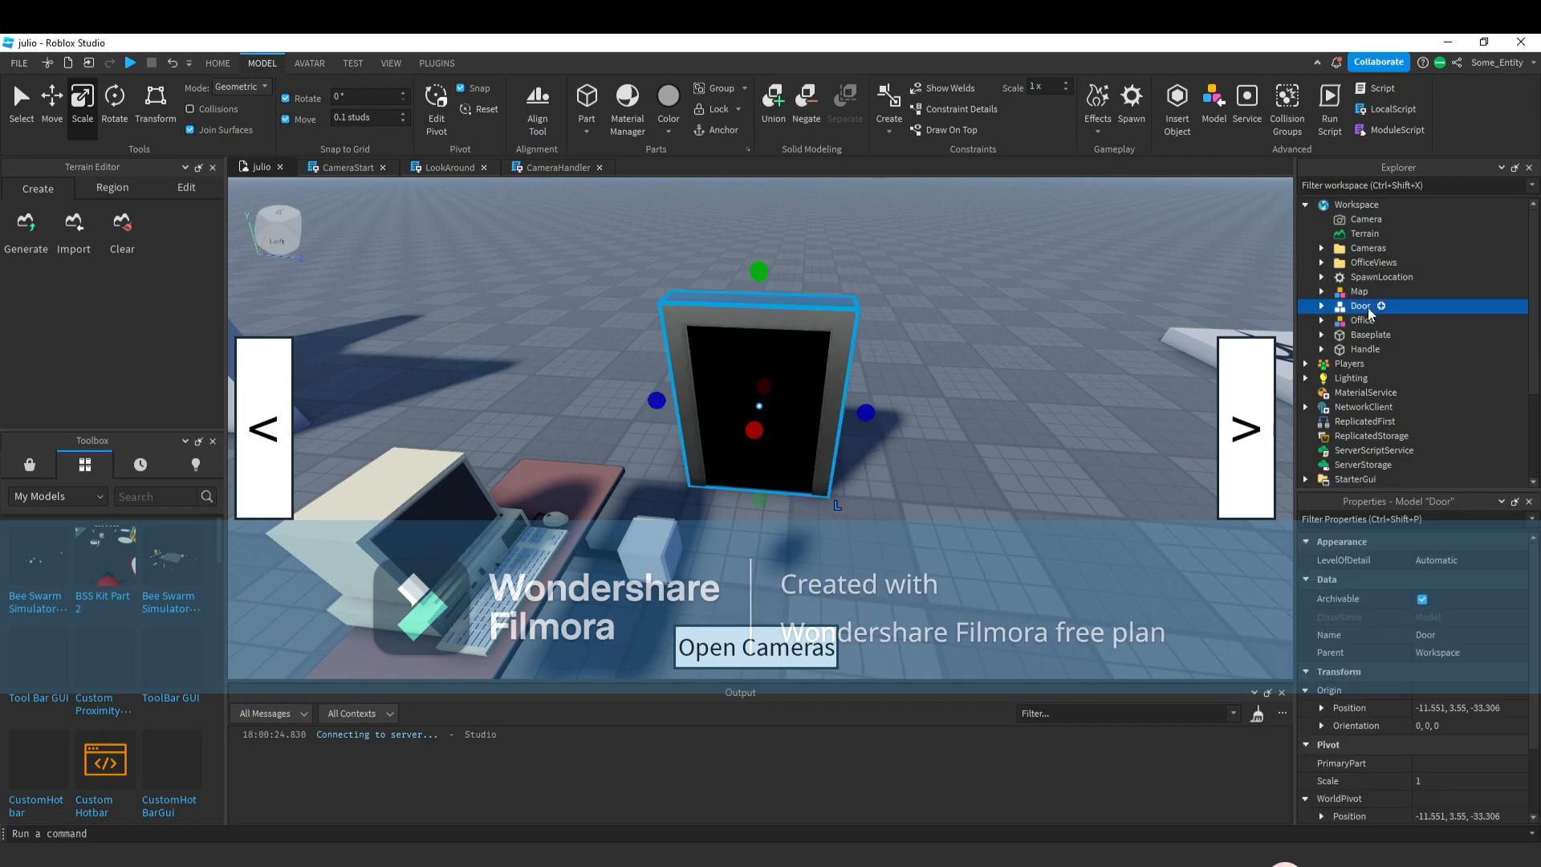
{"action": "right_click", "coordinate": [1357, 307]}
{"action": "left_click", "coordinate": [1358, 433]}
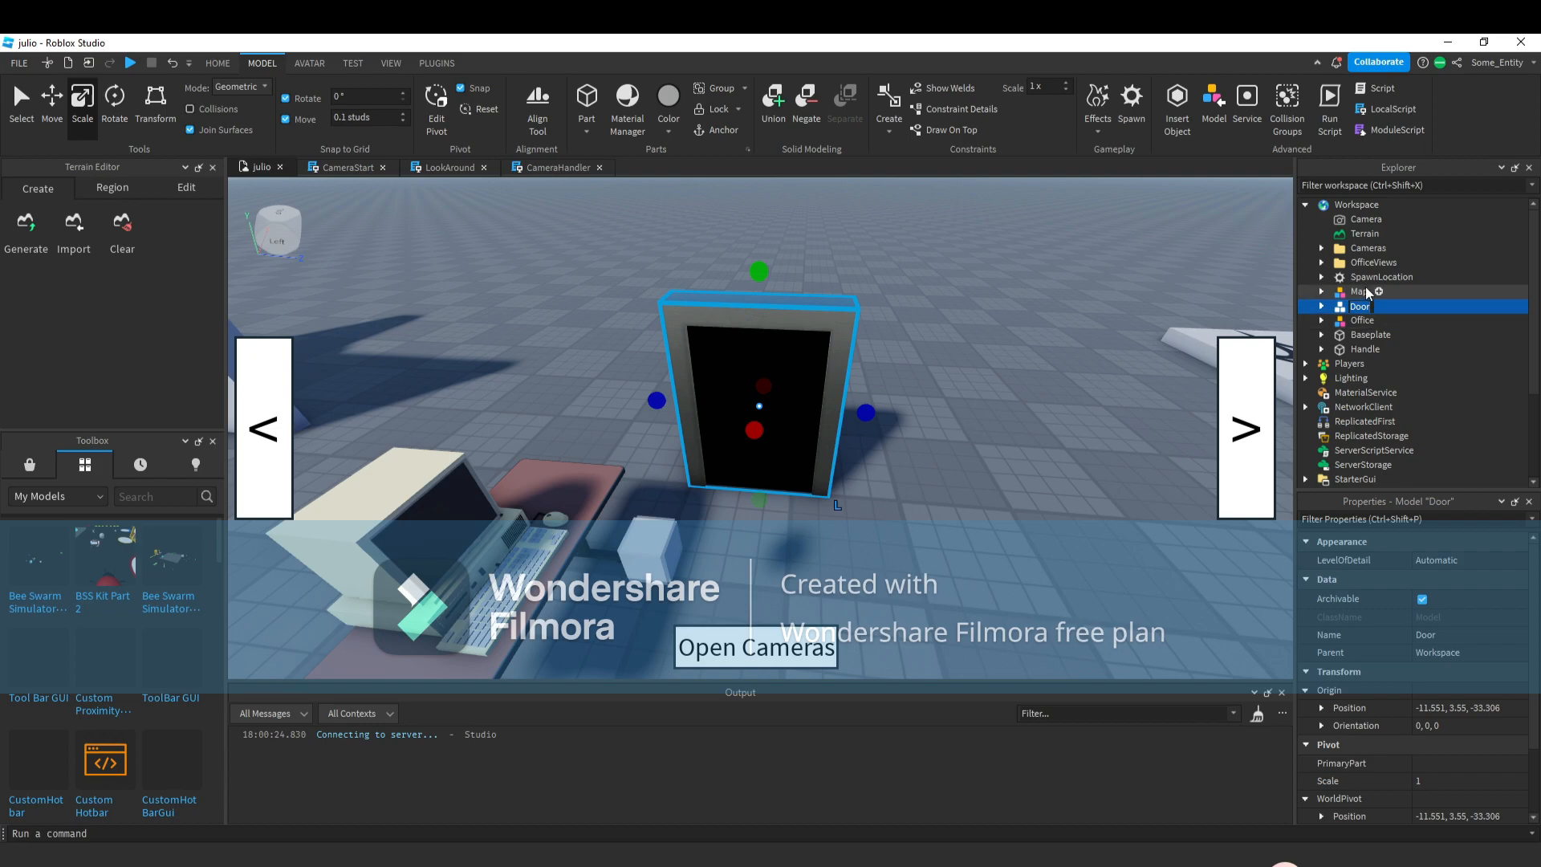
{"action": "right_click", "coordinate": [1355, 309]}
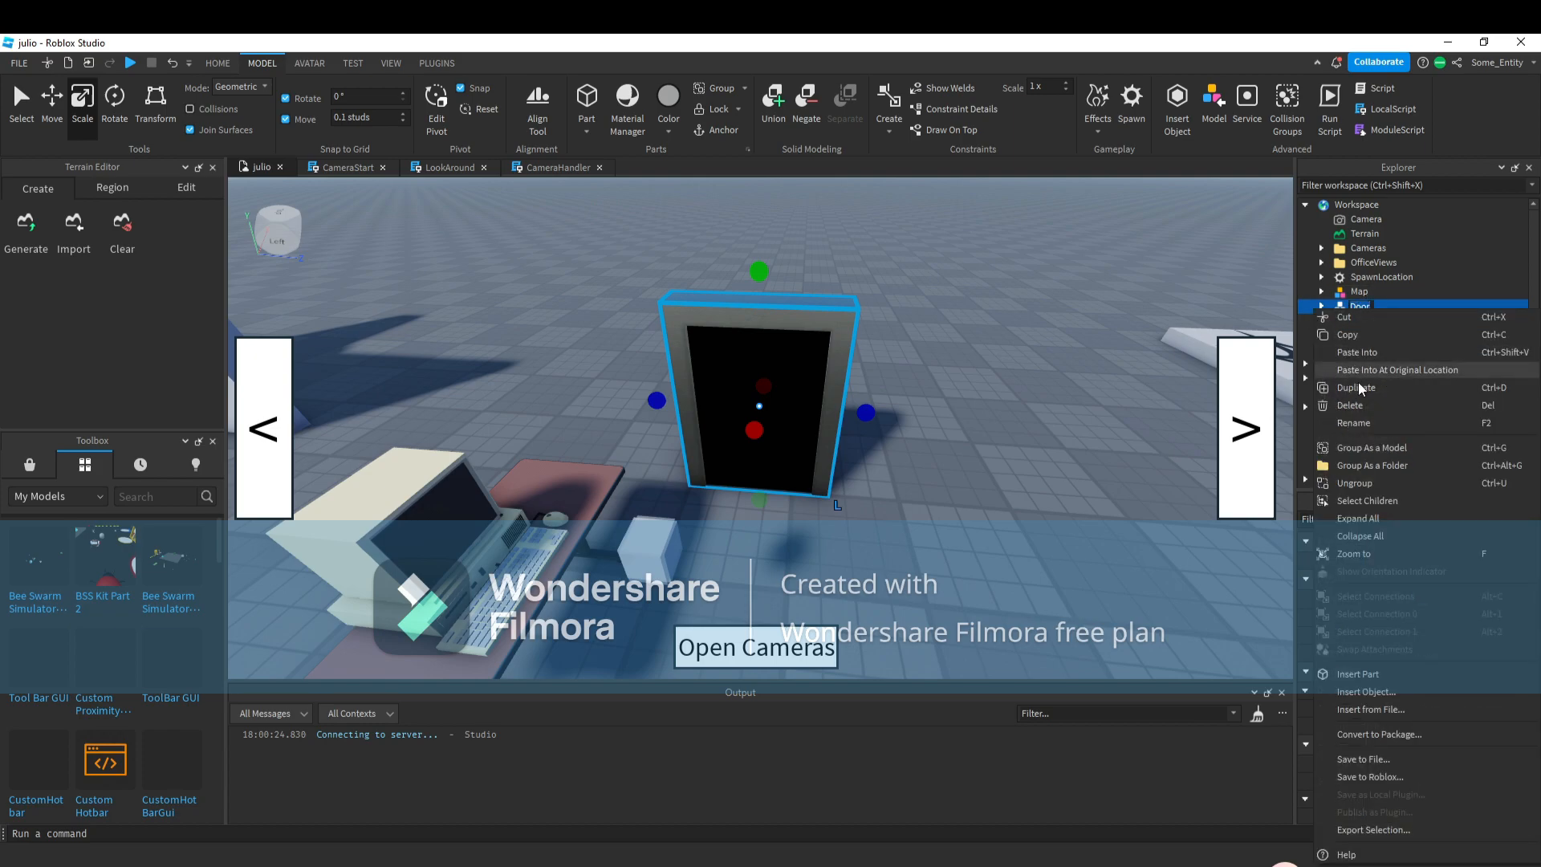
{"action": "left_click", "coordinate": [1353, 423]}
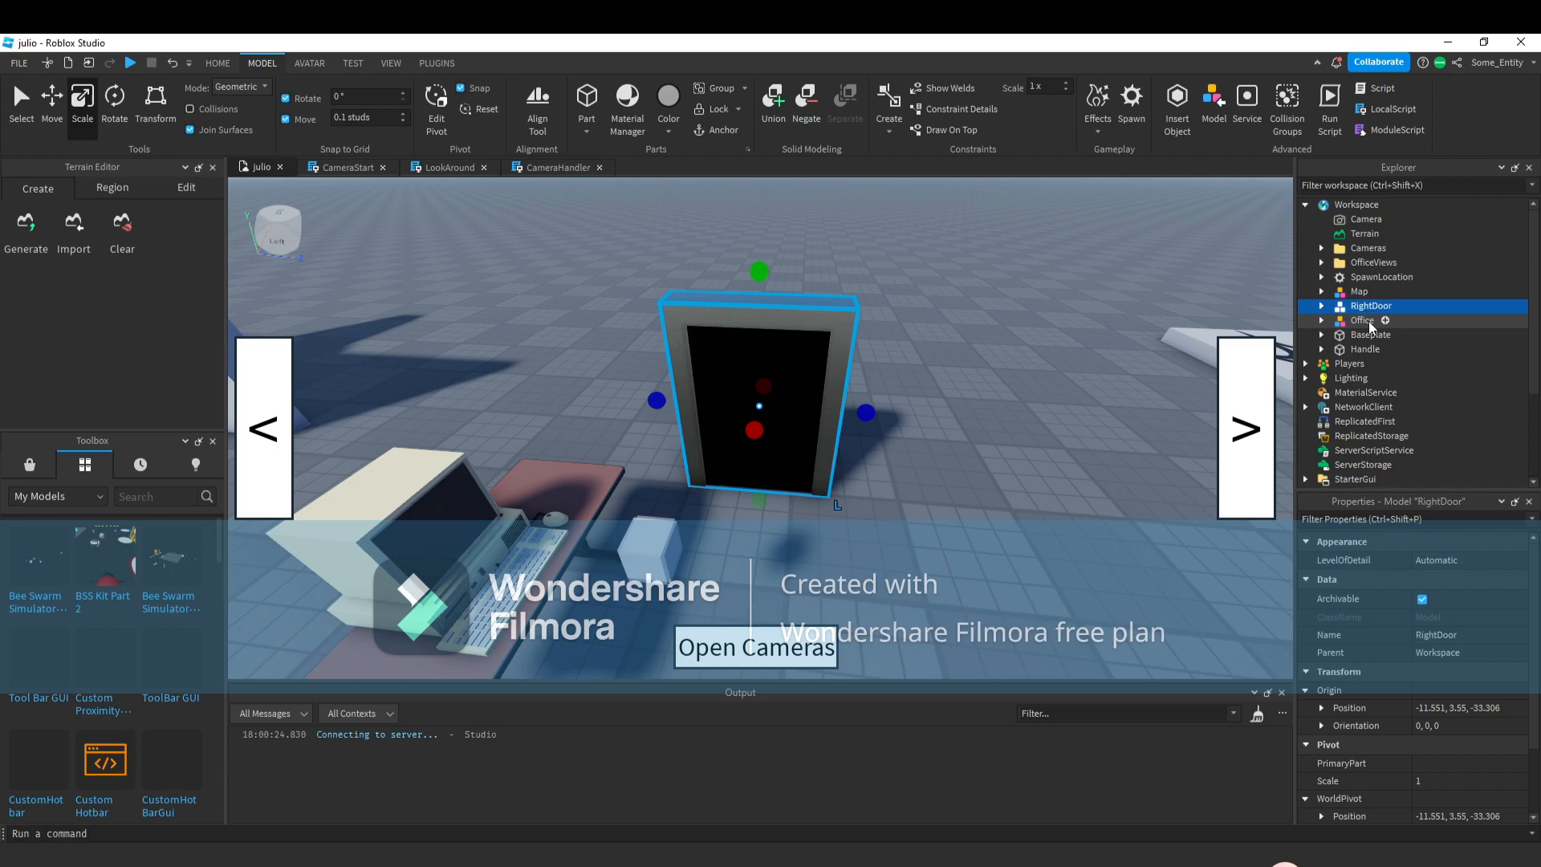
Duplicate RightDoor, move the copy aside, and rename it LeftDoor.
{"action": "key", "text": "ctrl+d"}
{"action": "left_click_drag", "start_coordinate": [808, 402], "coordinate": [818, 527]}
{"action": "right_click_drag", "start_coordinate": [836, 526], "coordinate": [818, 528]}
{"action": "left_click_drag", "start_coordinate": [818, 527], "coordinate": [722, 532]}
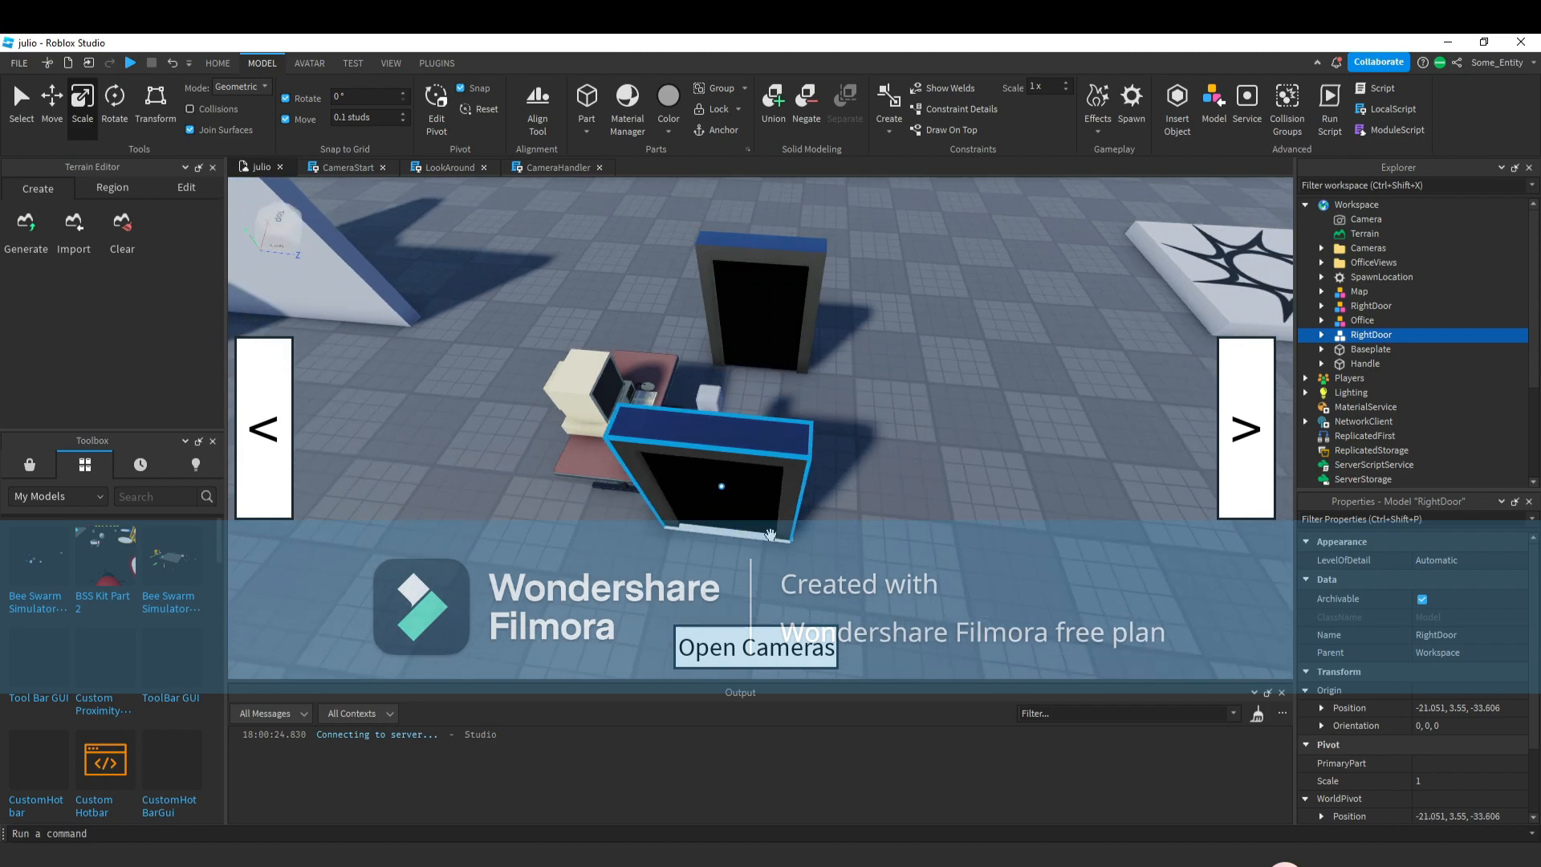
{"action": "right_click", "coordinate": [1371, 334]}
{"action": "left_click", "coordinate": [1365, 453]}
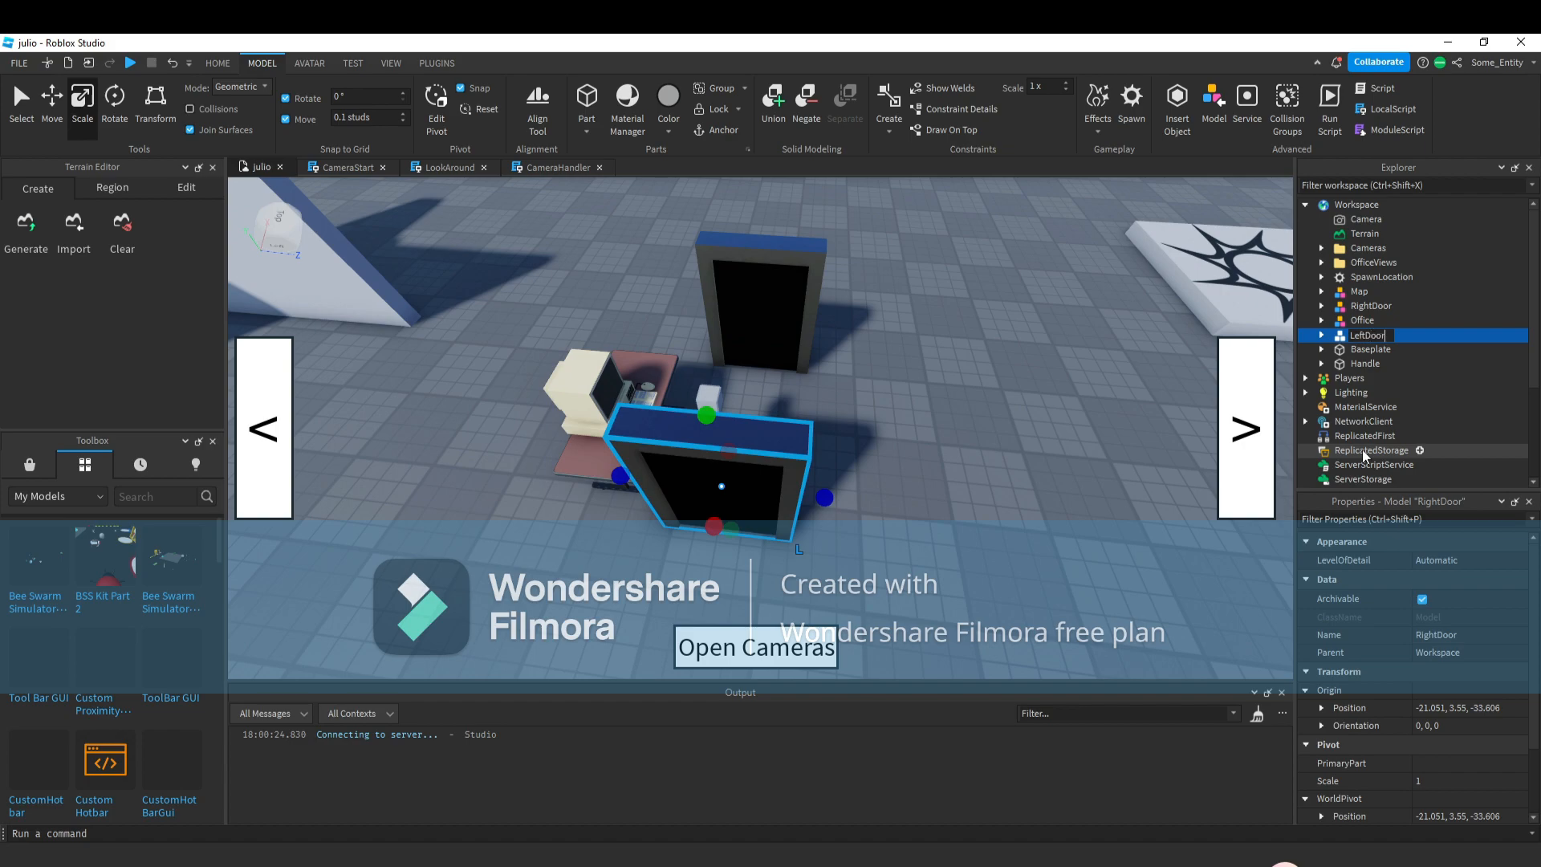
Move LeftDoor to the opposite side of the desk so the two doors flank it.
{"action": "left_click", "coordinate": [949, 334]}
{"action": "key", "text": "d"}
{"action": "right_click_drag", "start_coordinate": [954, 358], "coordinate": [956, 369]}
{"action": "key", "text": "s"}
{"action": "left_click", "coordinate": [922, 427]}
{"action": "left_click_drag", "start_coordinate": [707, 477], "coordinate": [673, 487], "text": "ctrl"}
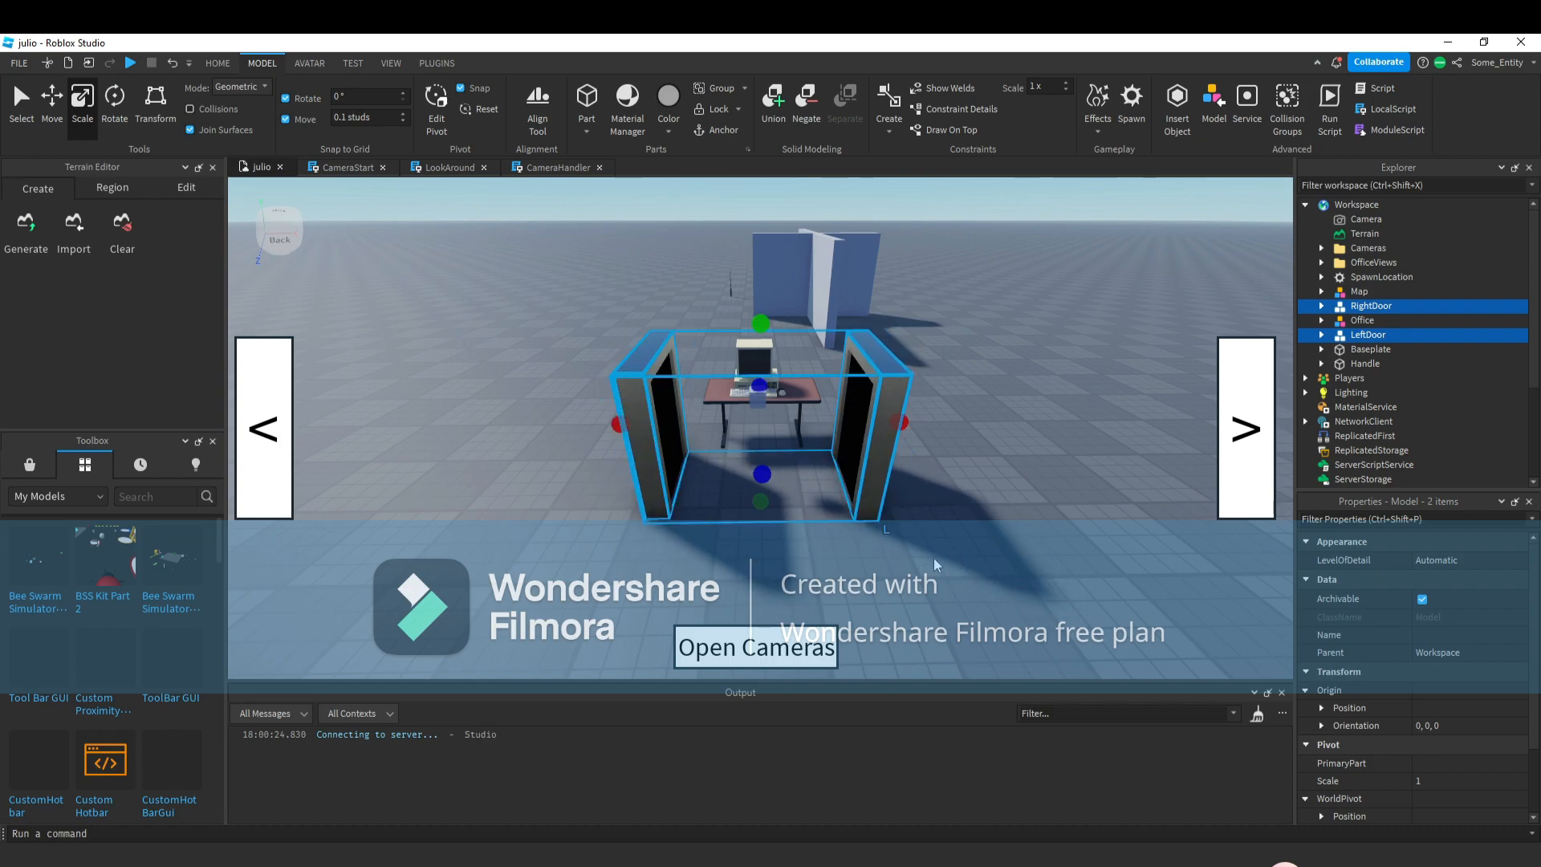
Insert a new part in open space and scale it up into a square block.
{"action": "left_click", "coordinate": [945, 567]}
{"action": "key", "text": "d"}
{"action": "right_click_drag", "start_coordinate": [815, 462], "coordinate": [822, 464]}
{"action": "key", "text": "w"}
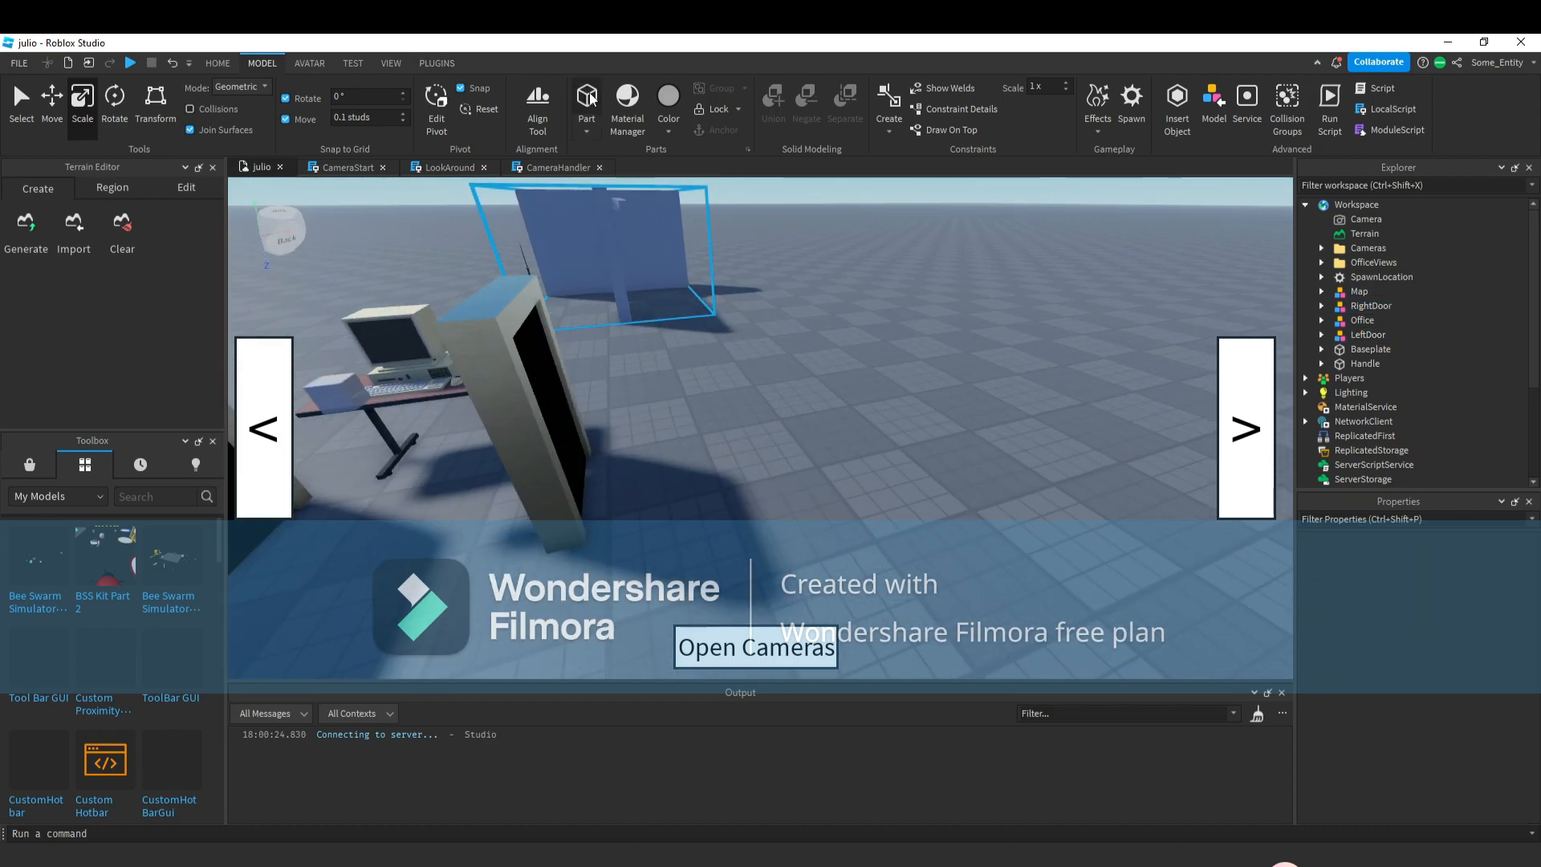
{"action": "left_click", "coordinate": [587, 98]}
{"action": "key", "text": "w"}
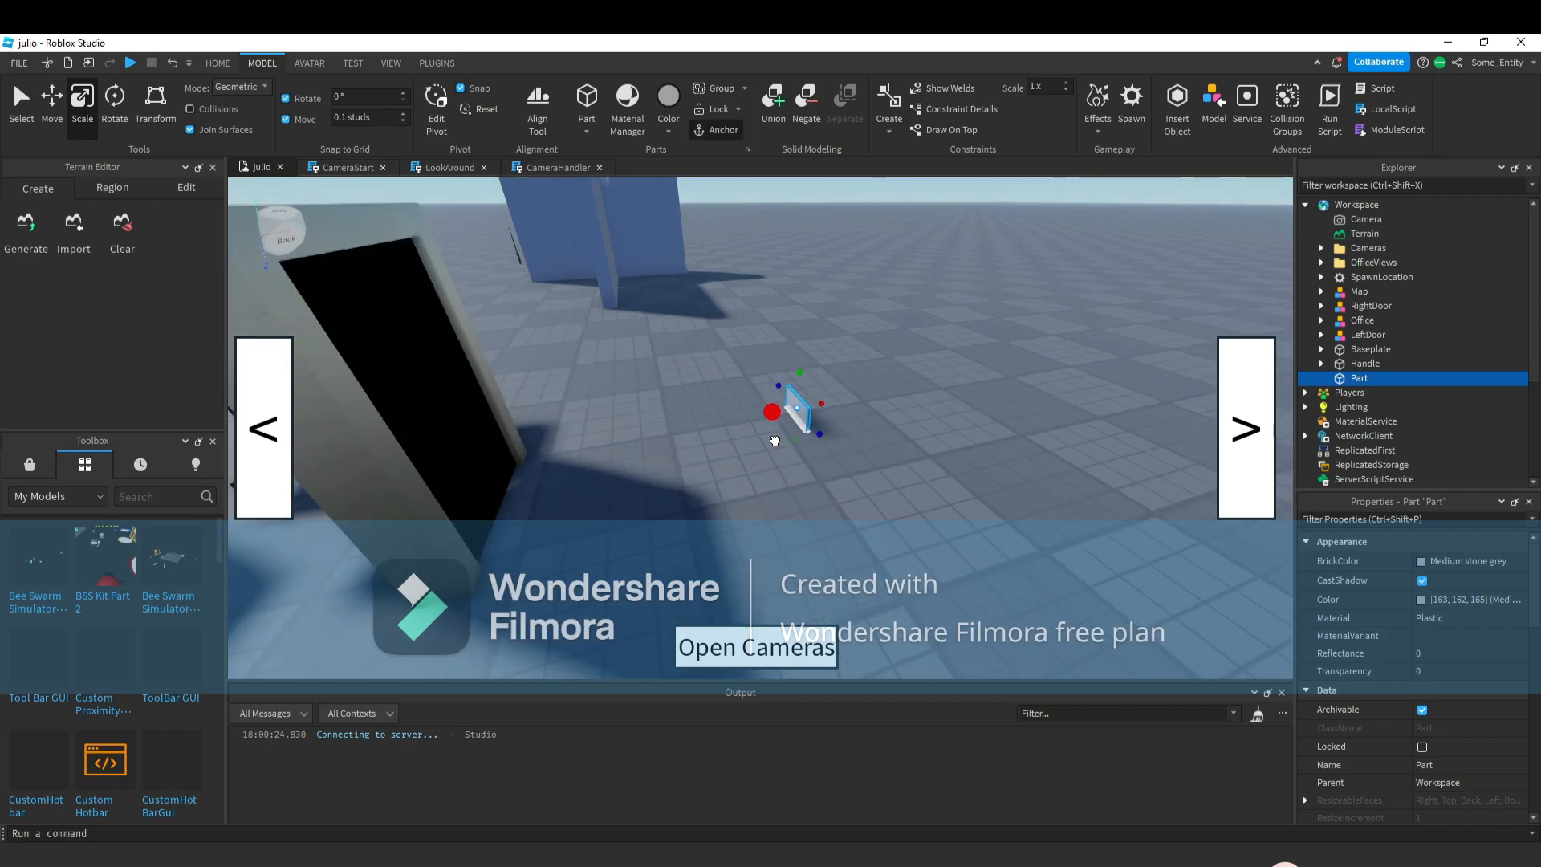
{"action": "left_click_drag", "start_coordinate": [760, 429], "coordinate": [761, 427]}
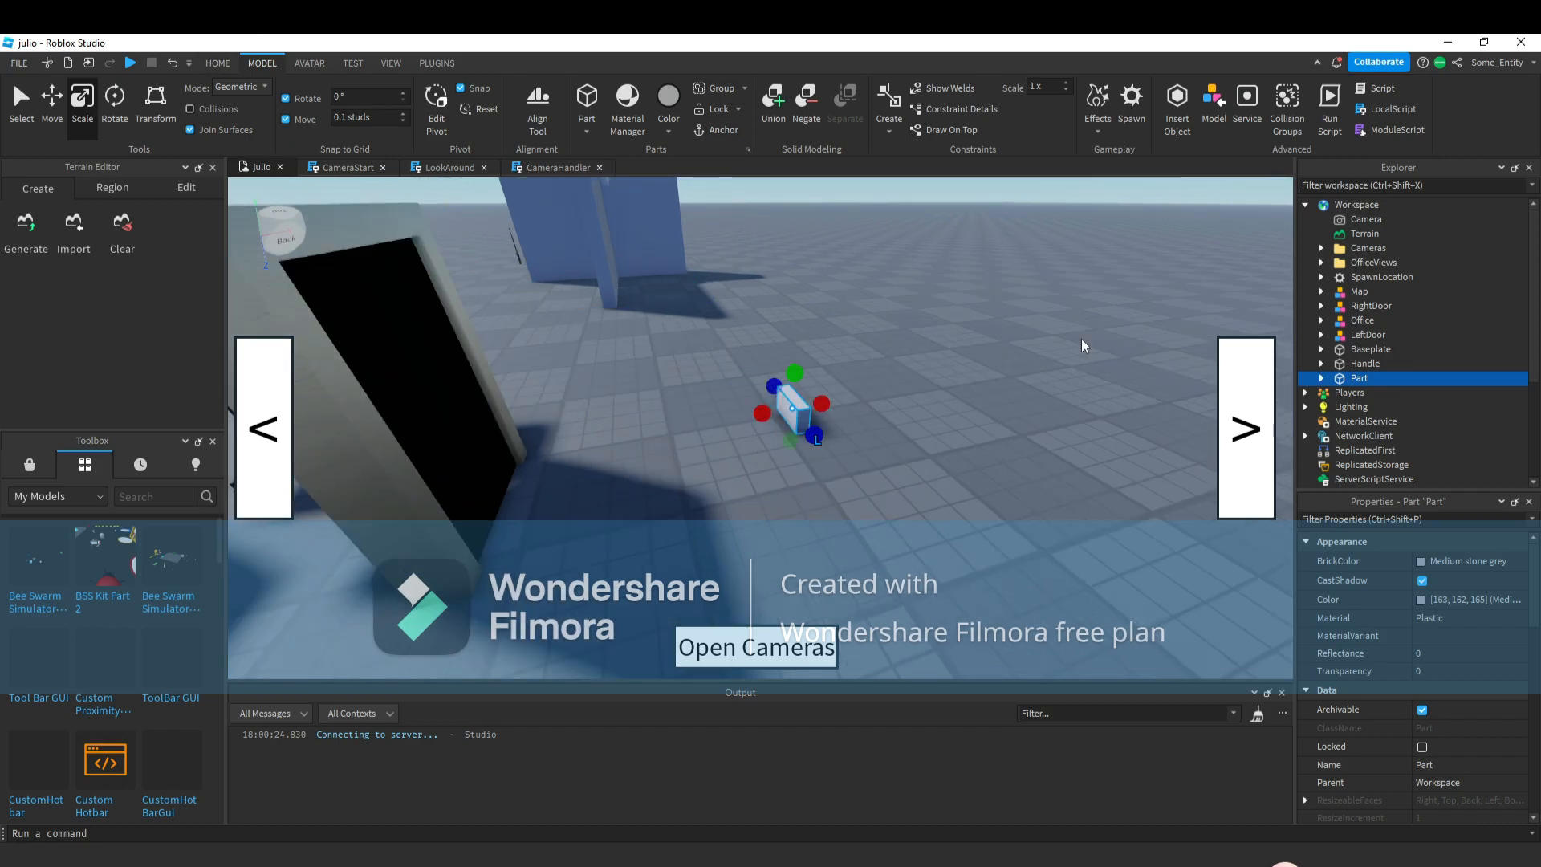
{"action": "right_click_drag", "start_coordinate": [1083, 343], "coordinate": [1077, 342]}
{"action": "key", "text": "w"}
{"action": "left_click_drag", "start_coordinate": [802, 433], "coordinate": [807, 361]}
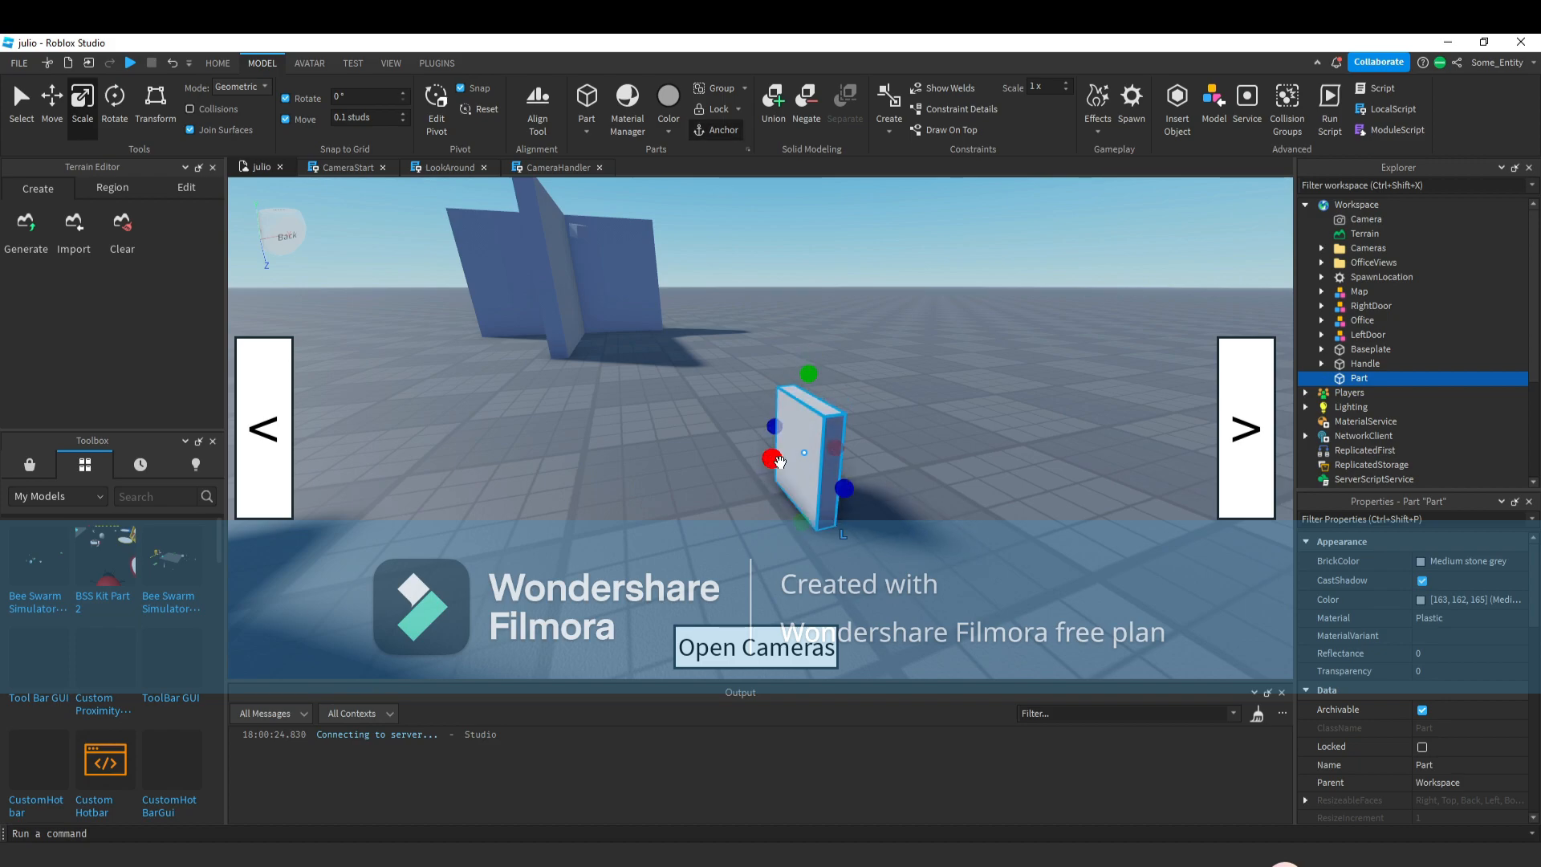
Duplicate the block and shape the copy into a thin panel on its front face.
{"action": "key", "text": "ctrl+d"}
{"action": "left_click_drag", "start_coordinate": [774, 525], "coordinate": [804, 530]}
{"action": "right_click_drag", "start_coordinate": [849, 511], "coordinate": [855, 502]}
{"action": "key", "text": "a"}
{"action": "scroll", "coordinate": [933, 501], "scroll_direction": "up", "scroll_amount": 1}
{"action": "left_click_drag", "start_coordinate": [1014, 504], "coordinate": [978, 492]}
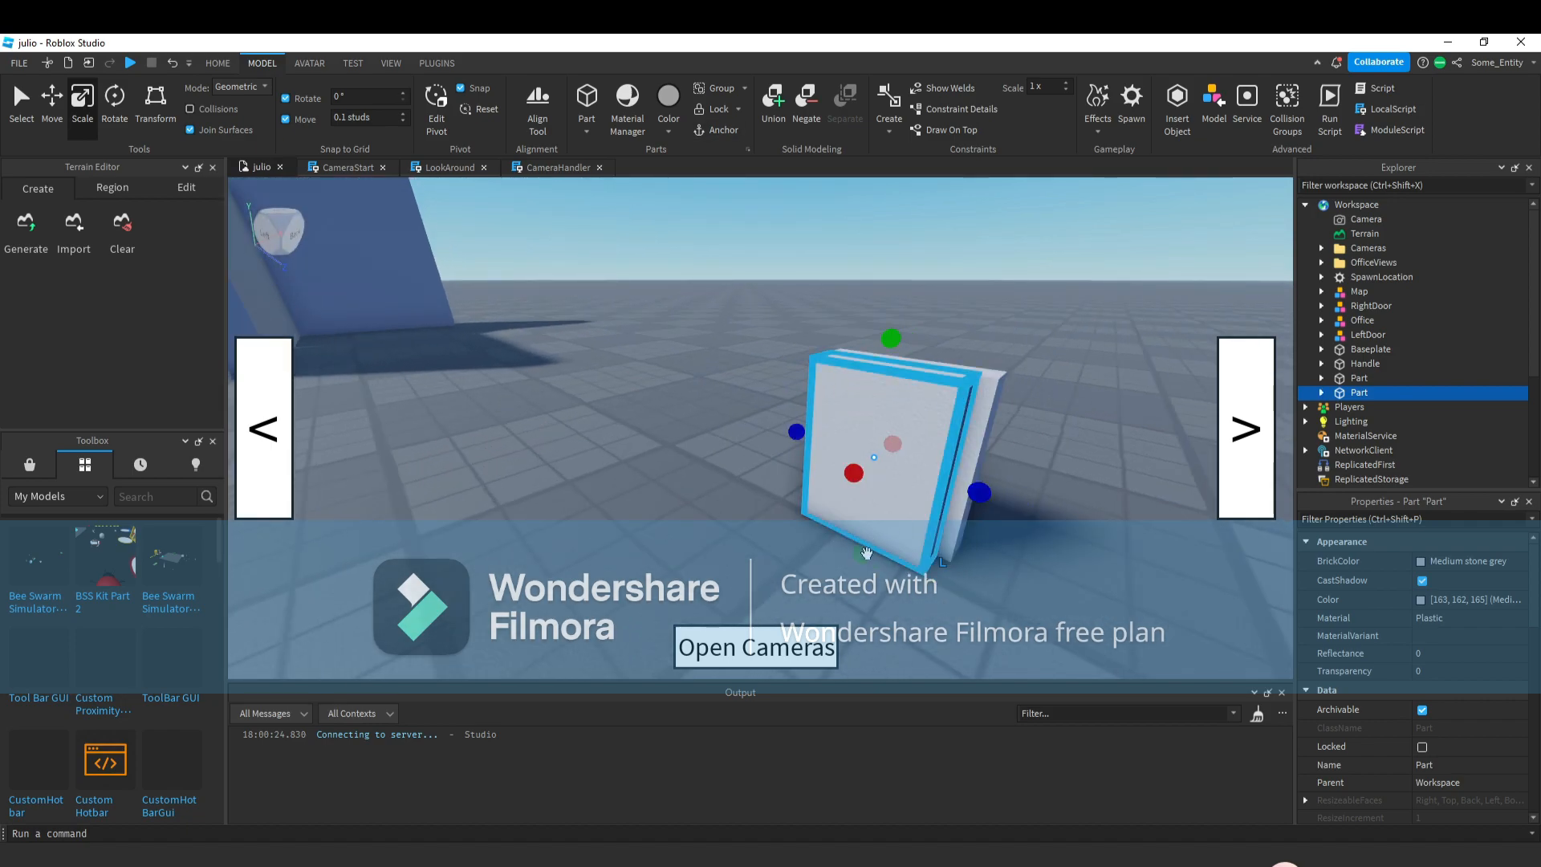
{"action": "left_click_drag", "start_coordinate": [867, 554], "coordinate": [917, 488], "text": "ctrl"}
Set the thin panel's BrickColor to Lime green and its material to Neon.
{"action": "left_click", "coordinate": [1415, 562]}
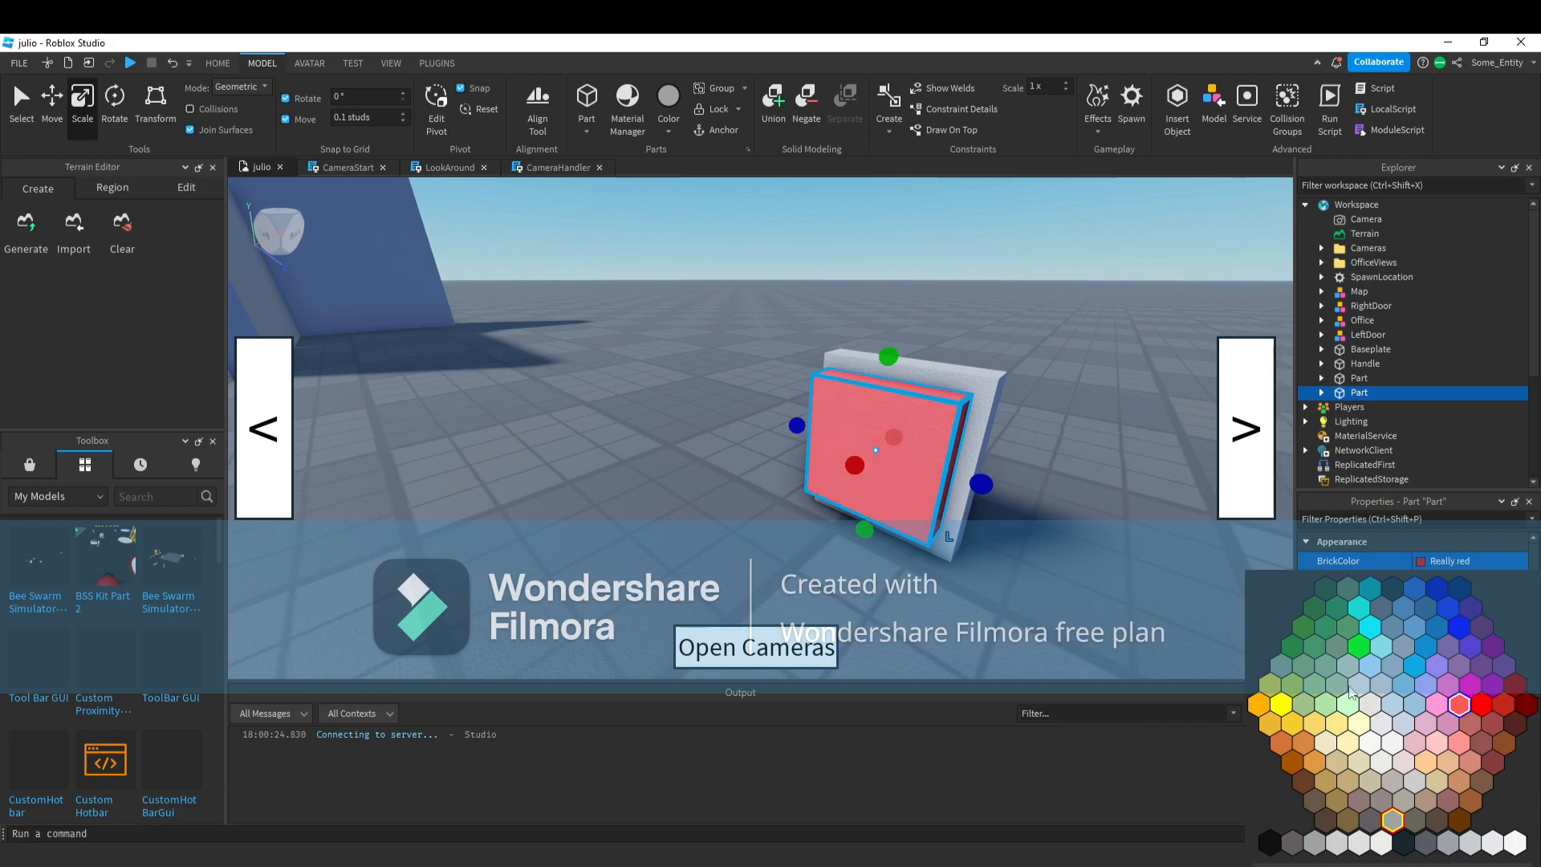
{"action": "left_click", "coordinate": [1359, 646]}
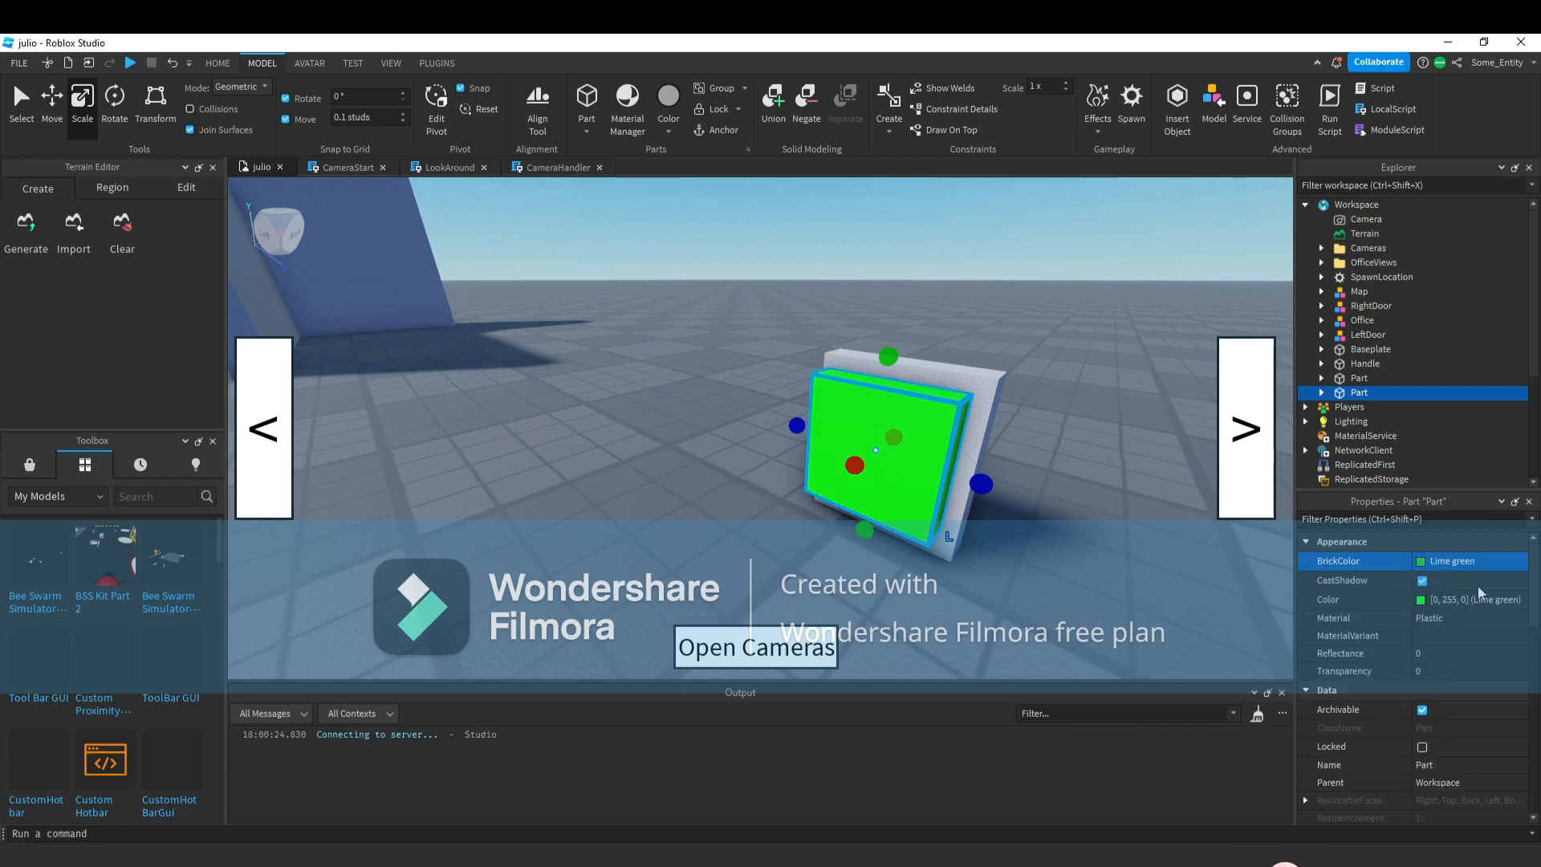
{"action": "left_click", "coordinate": [1440, 623]}
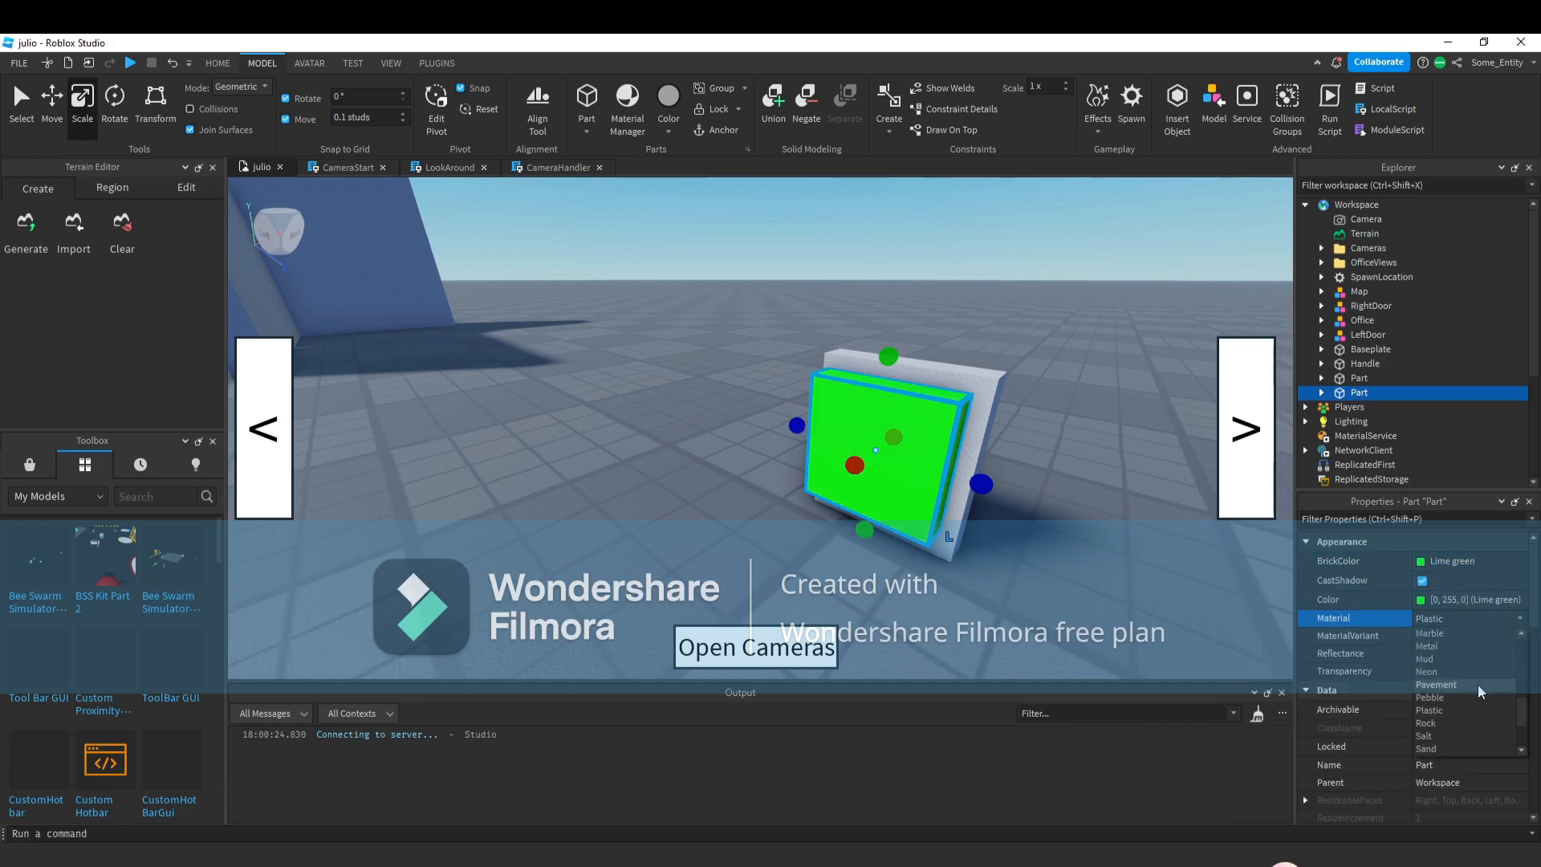
{"action": "scroll", "coordinate": [1465, 713], "scroll_direction": "up", "scroll_amount": 4}
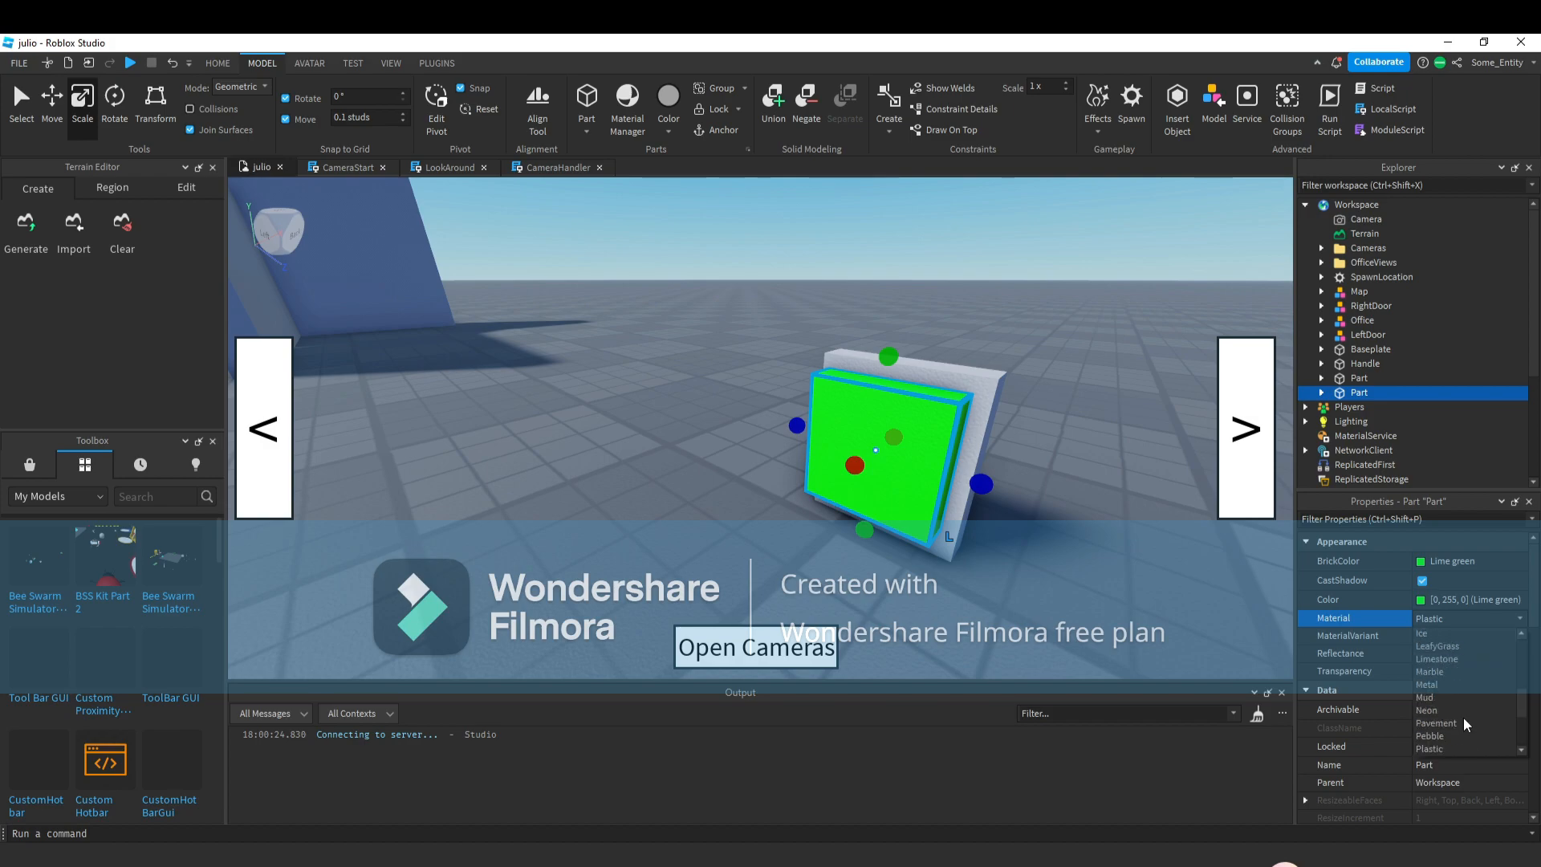
{"action": "scroll", "coordinate": [1462, 706], "scroll_direction": "down", "scroll_amount": 4}
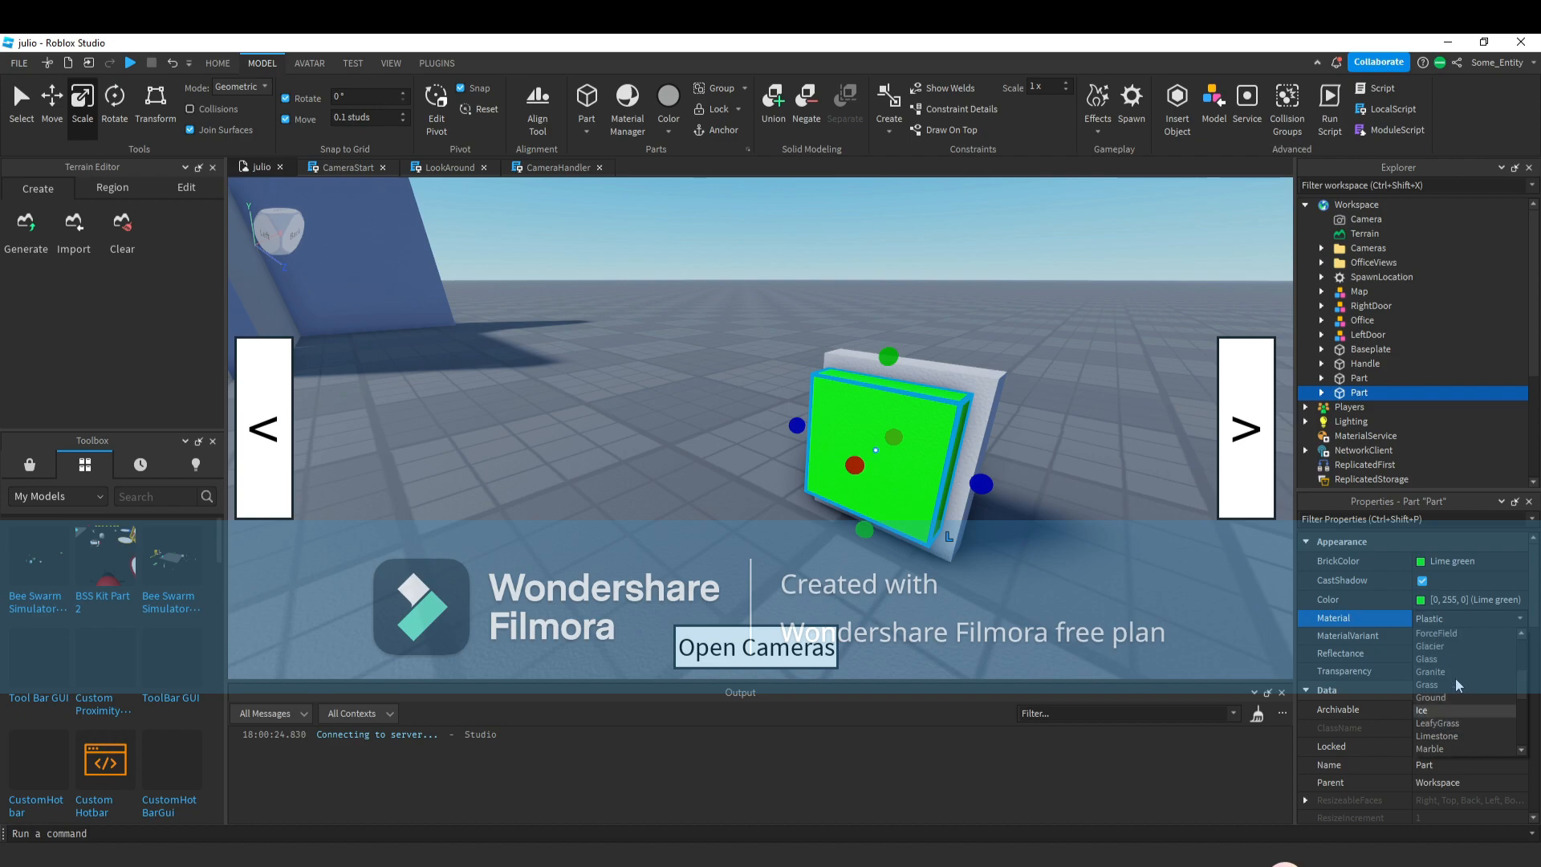
{"action": "scroll", "coordinate": [1450, 710], "scroll_direction": "up", "scroll_amount": 6}
{"action": "scroll", "coordinate": [1450, 700], "scroll_direction": "down", "scroll_amount": 2}
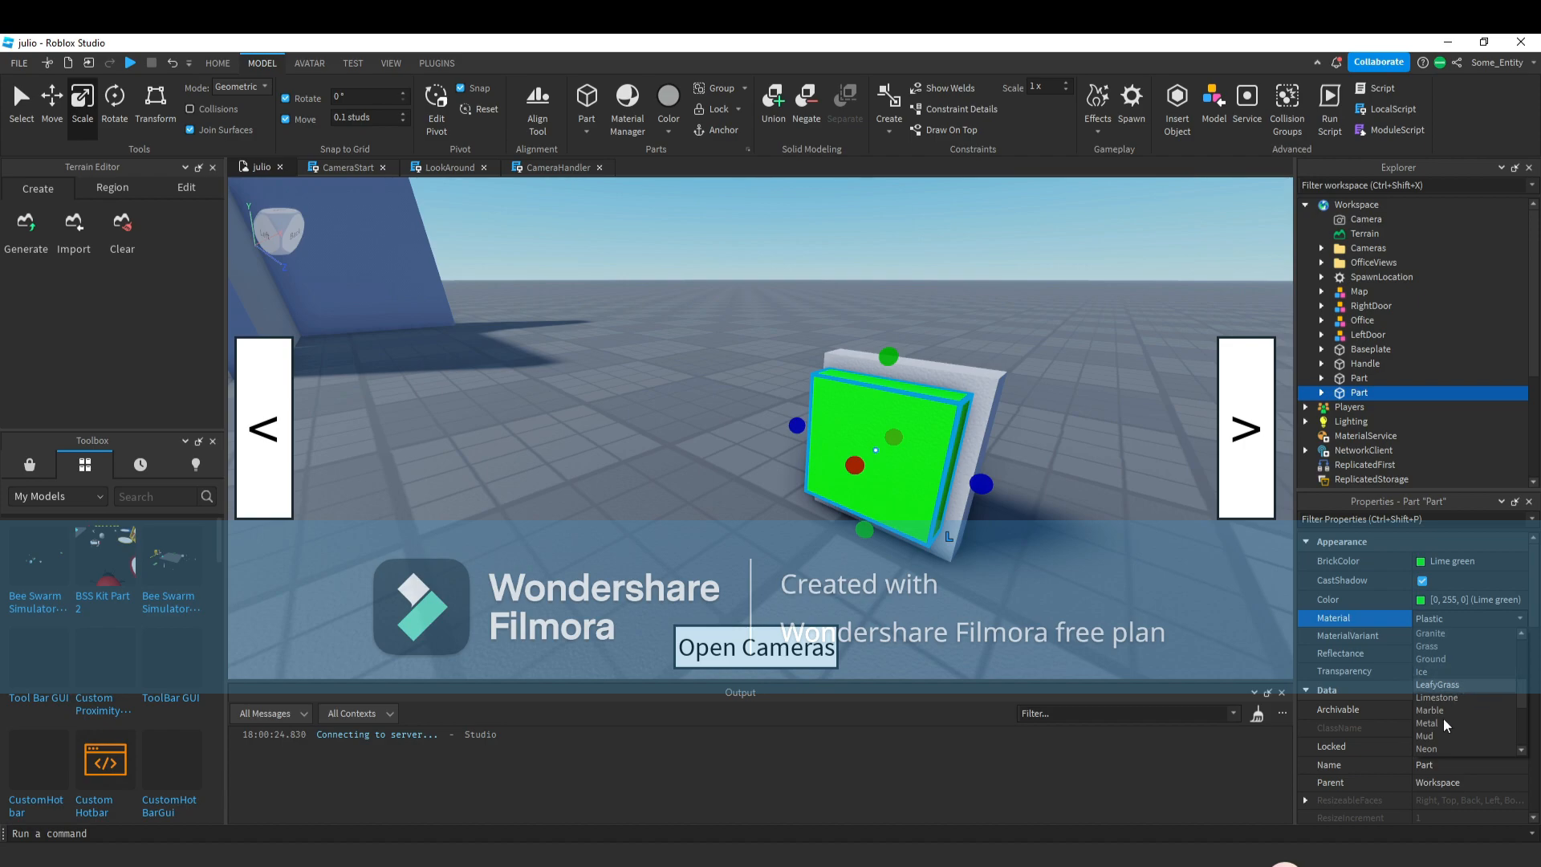
{"action": "left_click", "coordinate": [1436, 752]}
Insert a SurfaceGui into the neon panel part.
{"action": "left_click", "coordinate": [1086, 543]}
{"action": "right_click_drag", "start_coordinate": [1086, 543], "coordinate": [1060, 528]}
{"action": "key", "text": "a"}
{"action": "key", "text": "w"}
{"action": "left_click", "coordinate": [802, 541]}
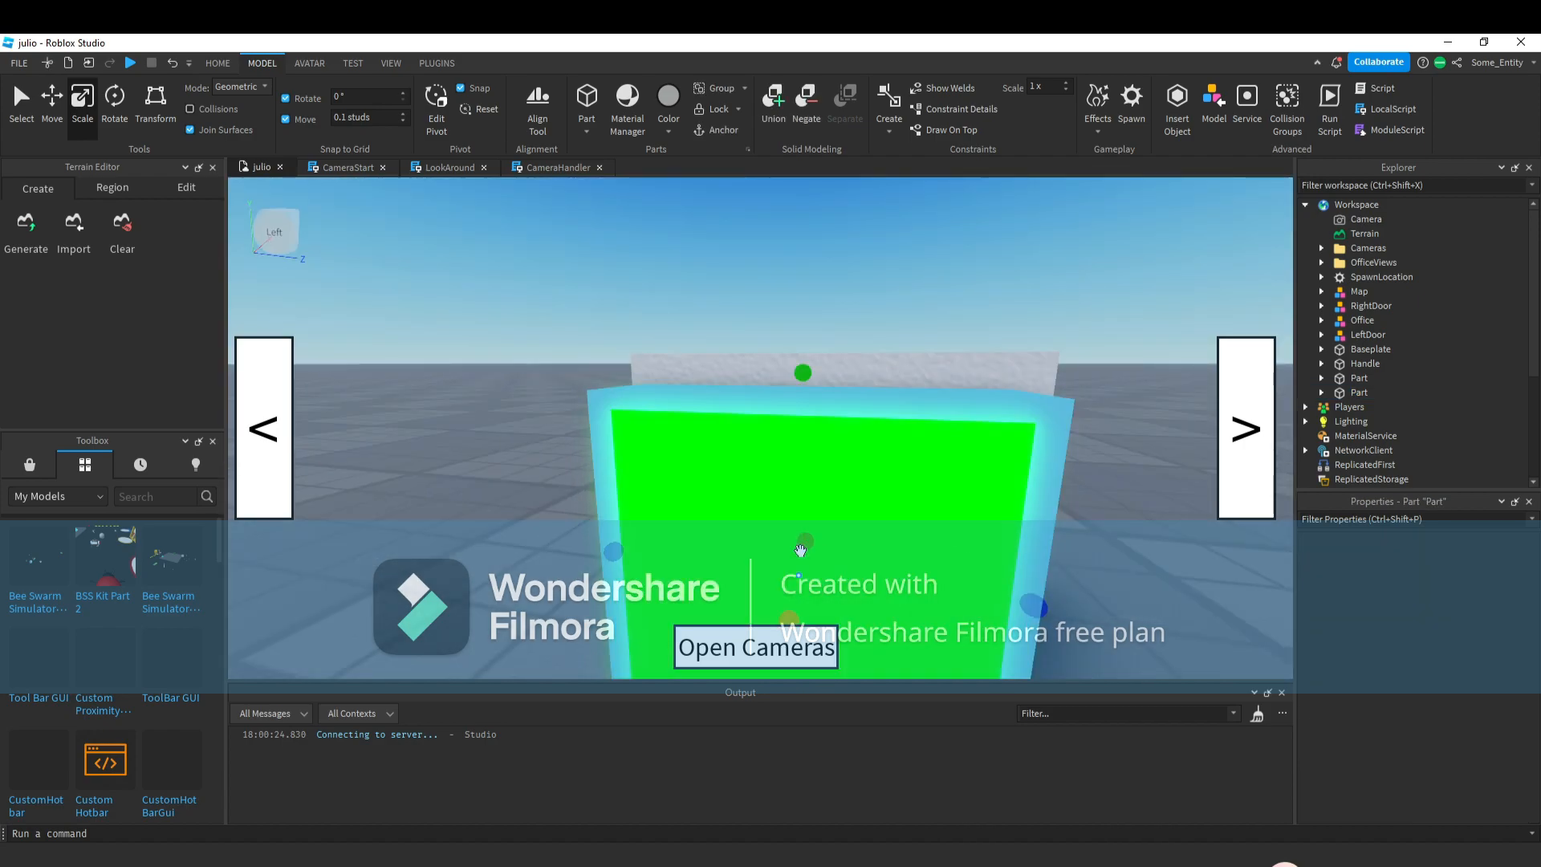
{"action": "right_click_drag", "start_coordinate": [802, 541], "coordinate": [749, 545]}
{"action": "key", "text": "s"}
{"action": "left_click_drag", "start_coordinate": [743, 507], "coordinate": [748, 503]}
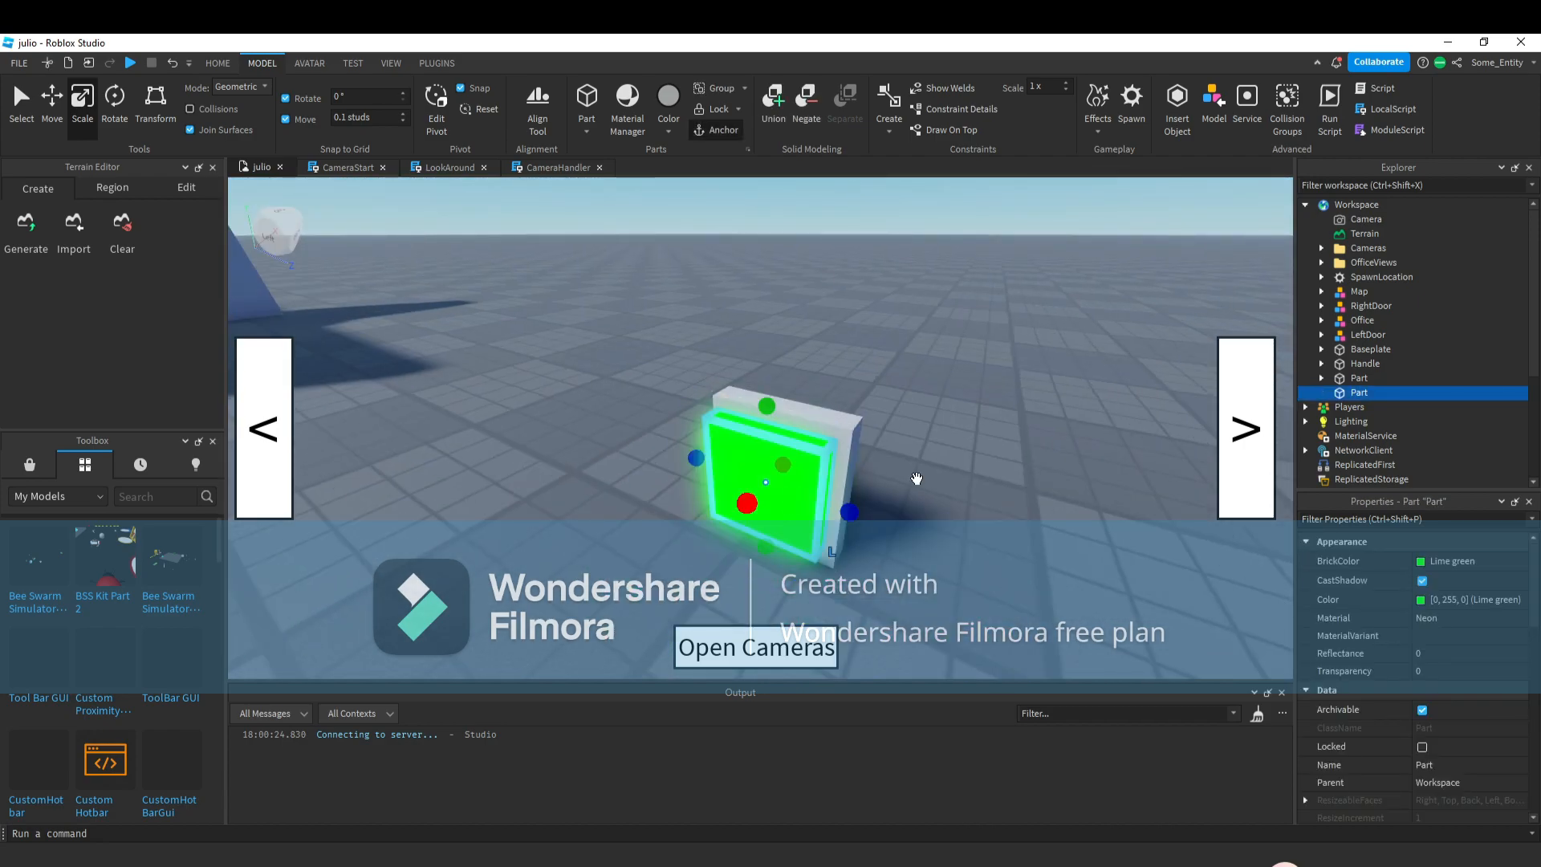
{"action": "left_click", "coordinate": [1377, 393]}
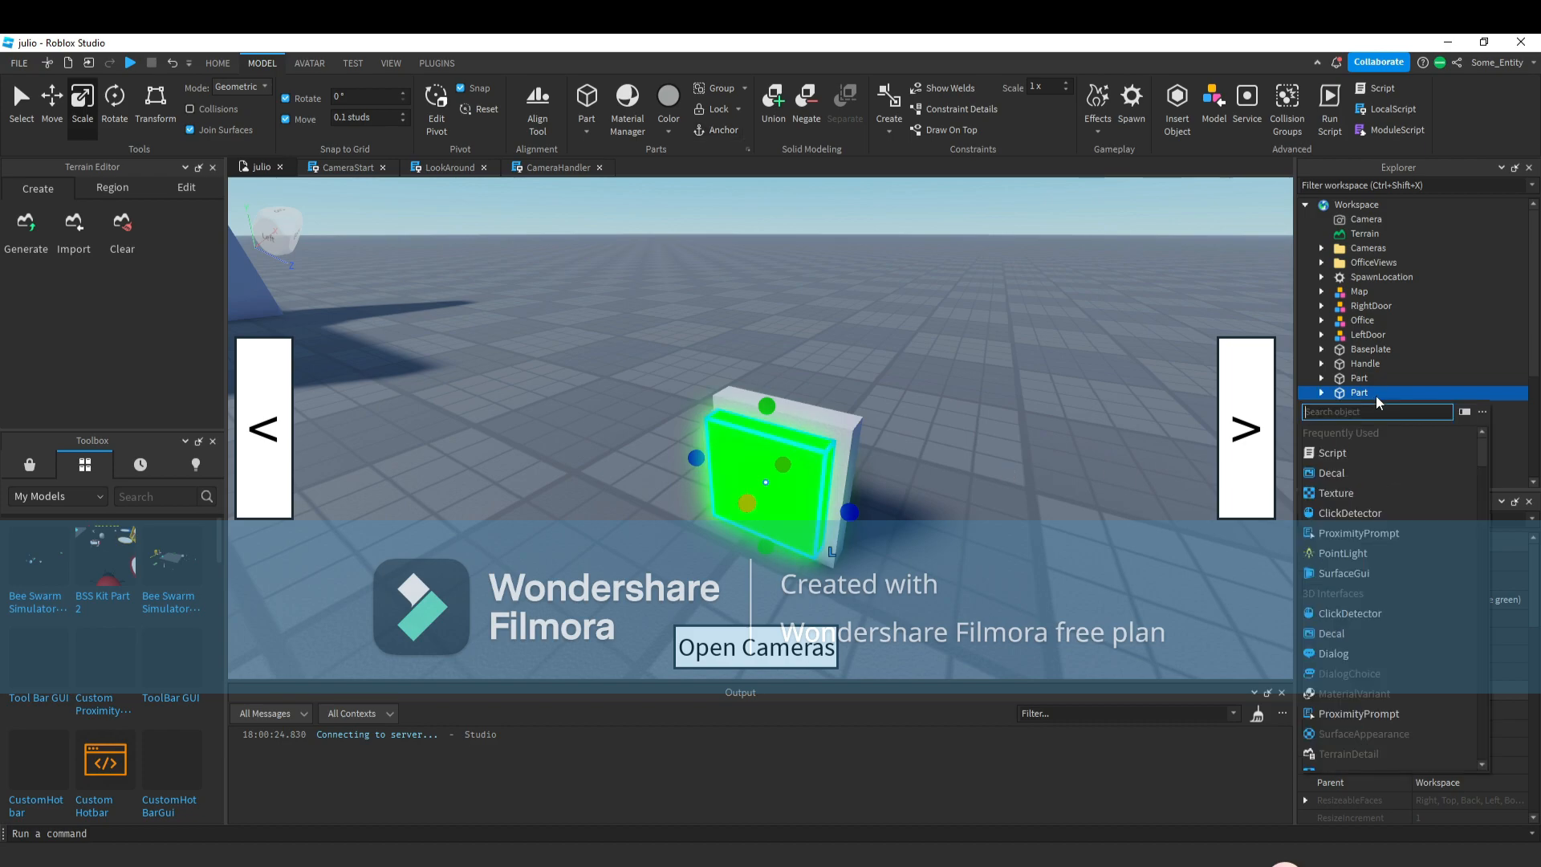
{"action": "left_click", "coordinate": [1373, 575]}
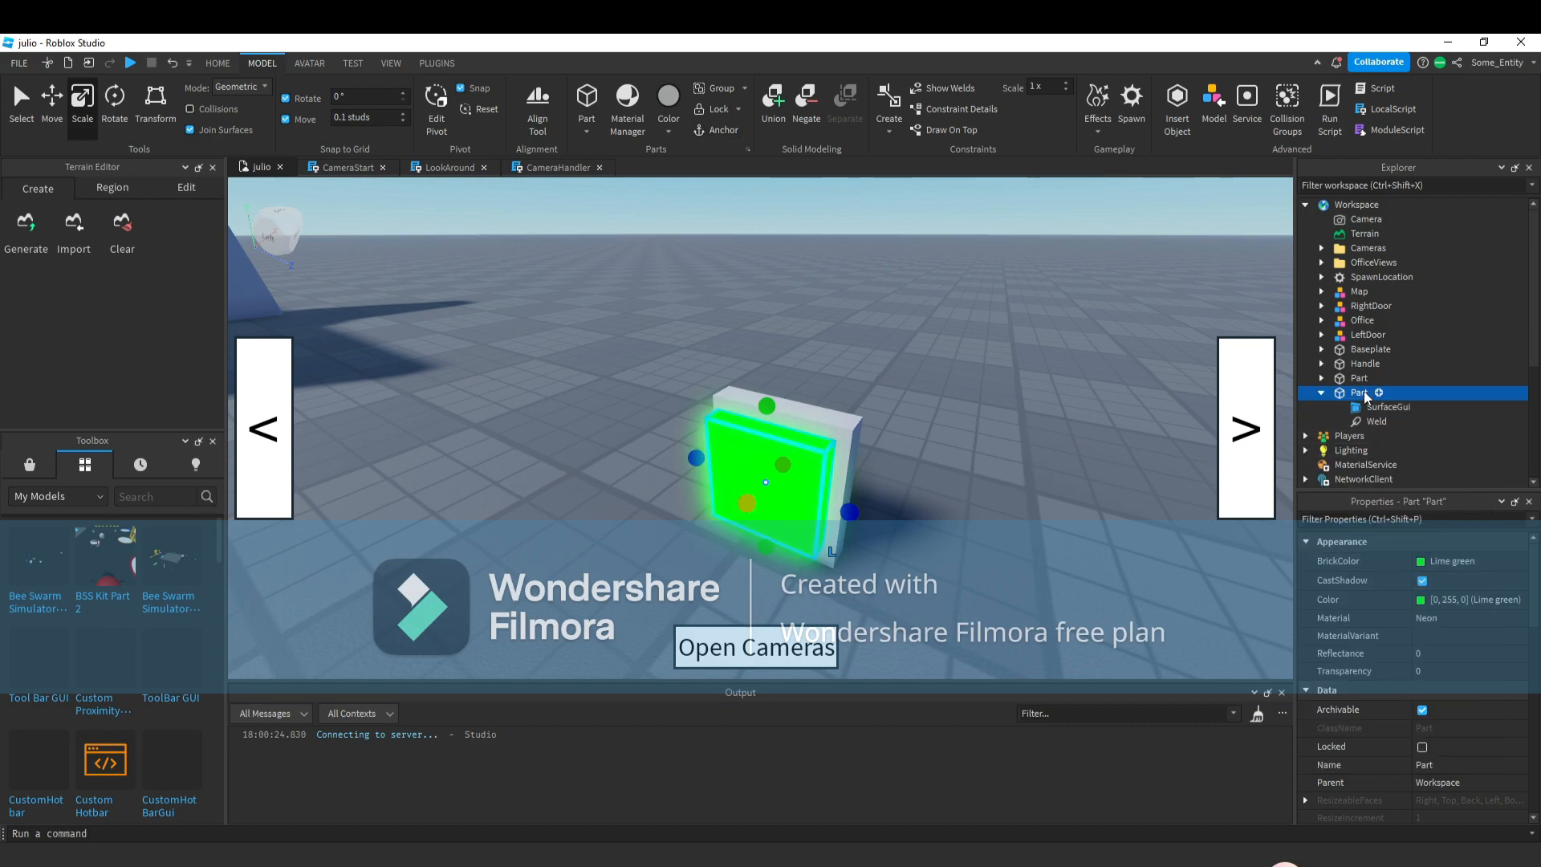
Set the SurfaceGui's Face to Left.
{"action": "left_click", "coordinate": [1367, 408]}
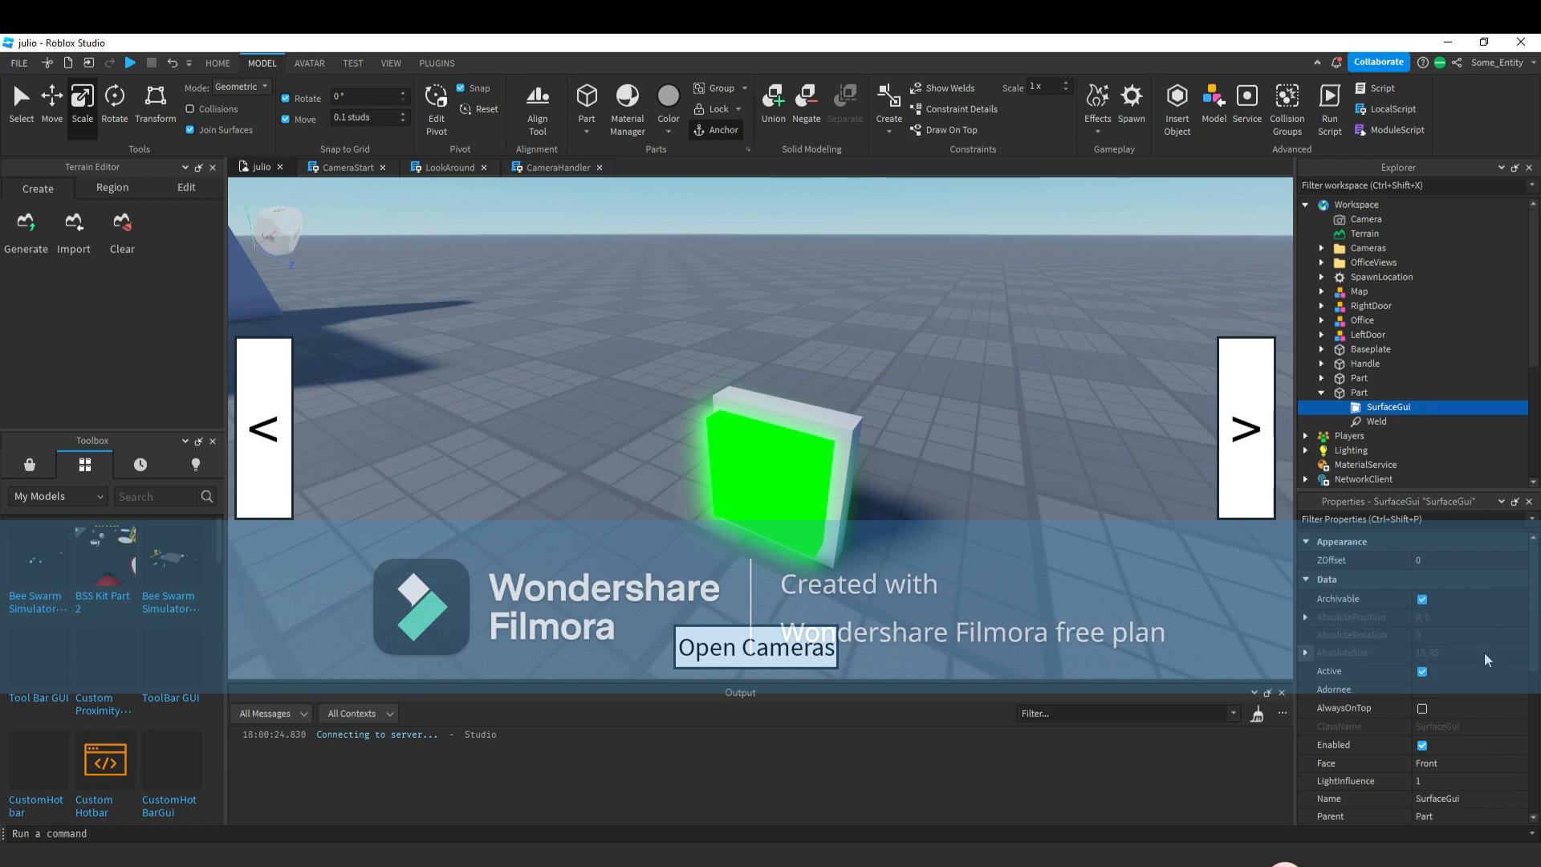
{"action": "scroll", "coordinate": [1485, 652], "scroll_direction": "down", "scroll_amount": 3}
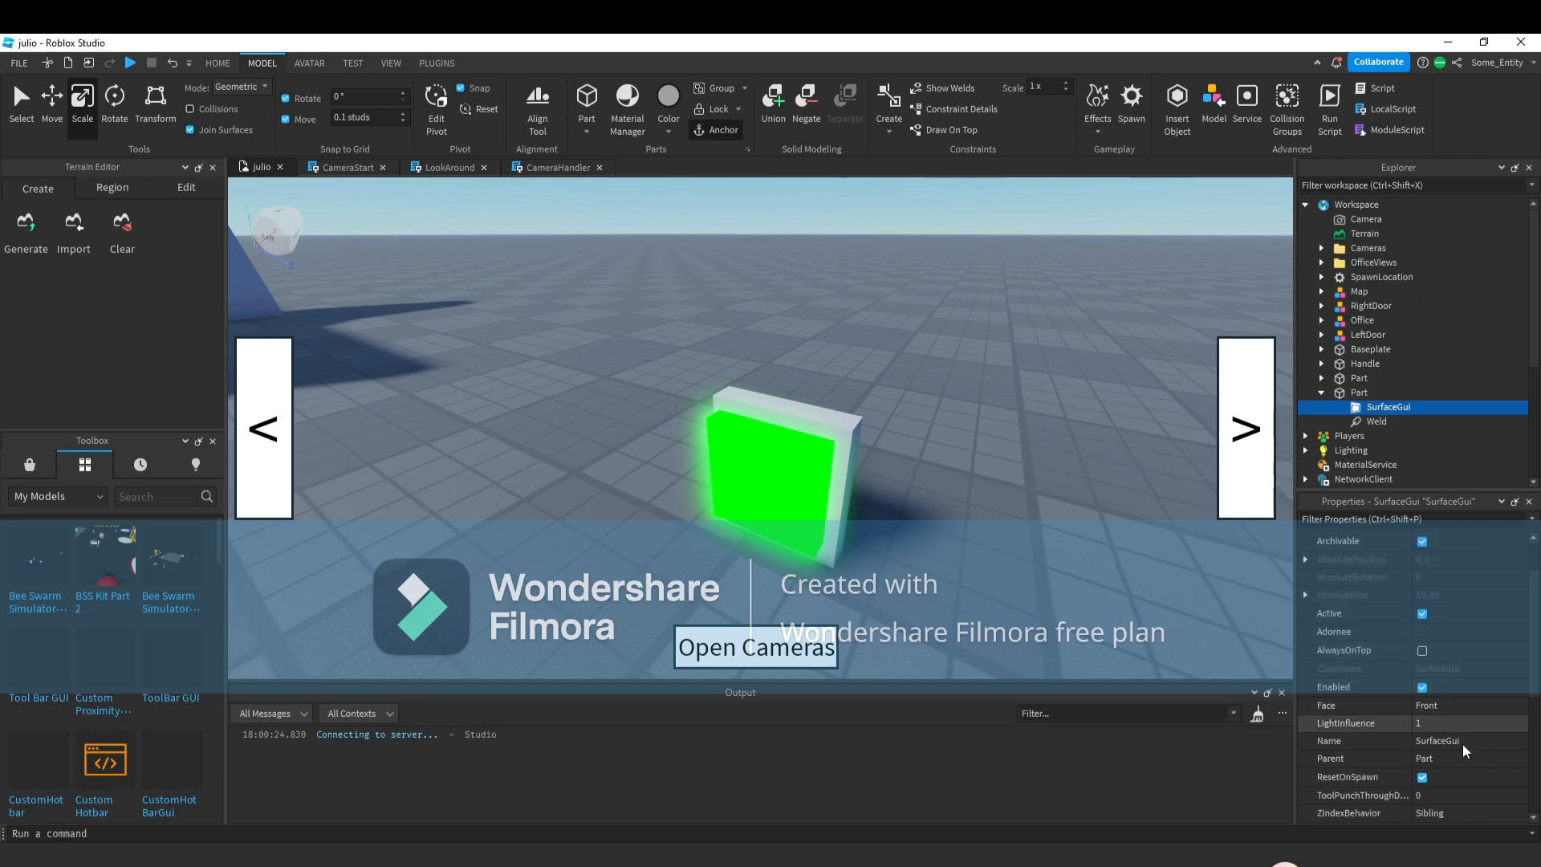
{"action": "left_click", "coordinate": [1466, 706]}
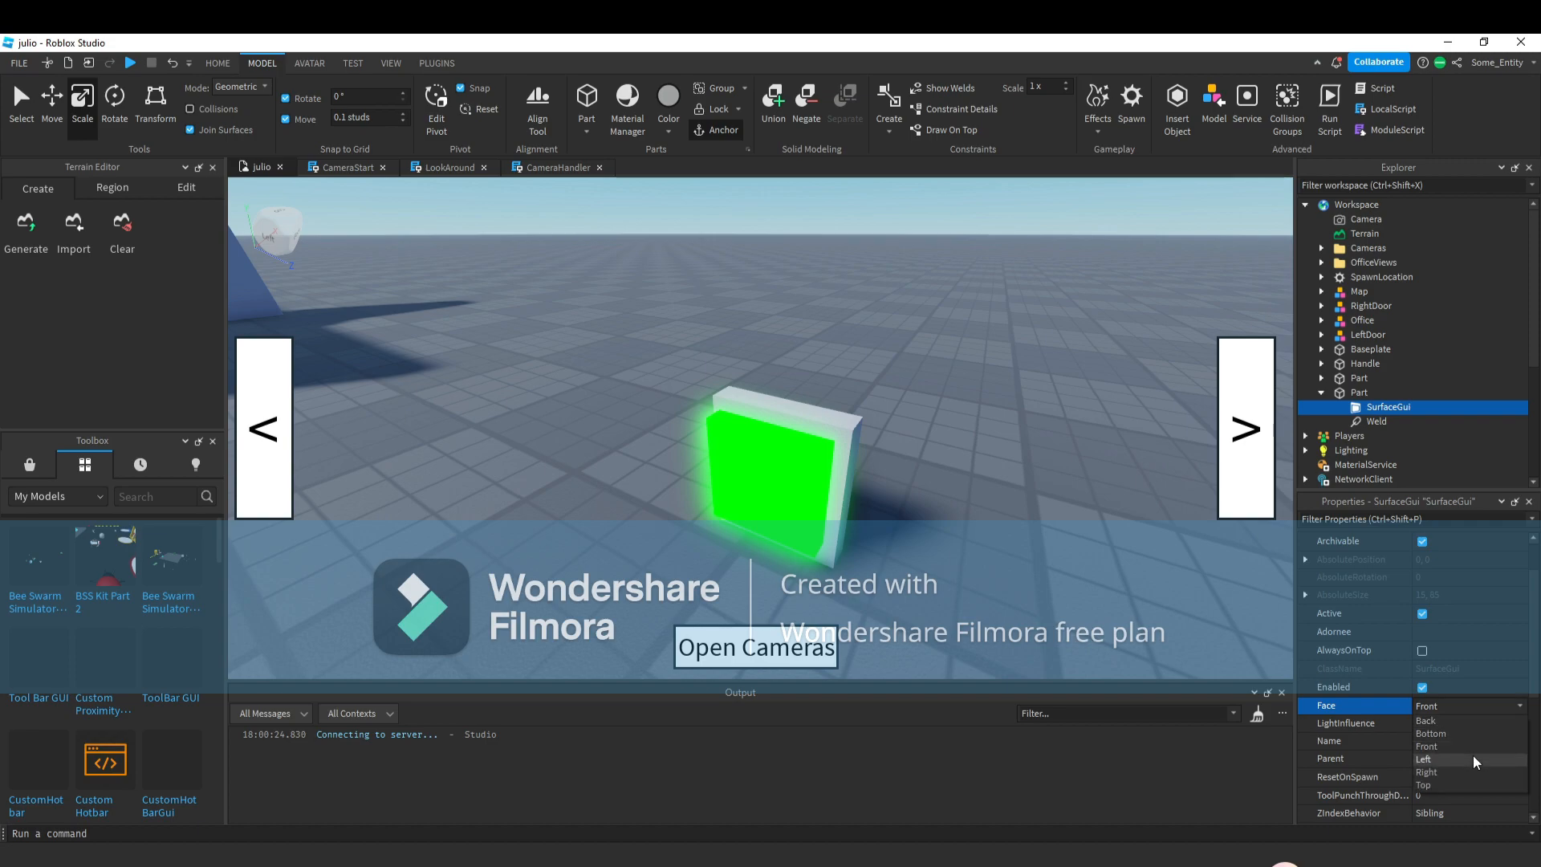
{"action": "left_click", "coordinate": [1448, 785]}
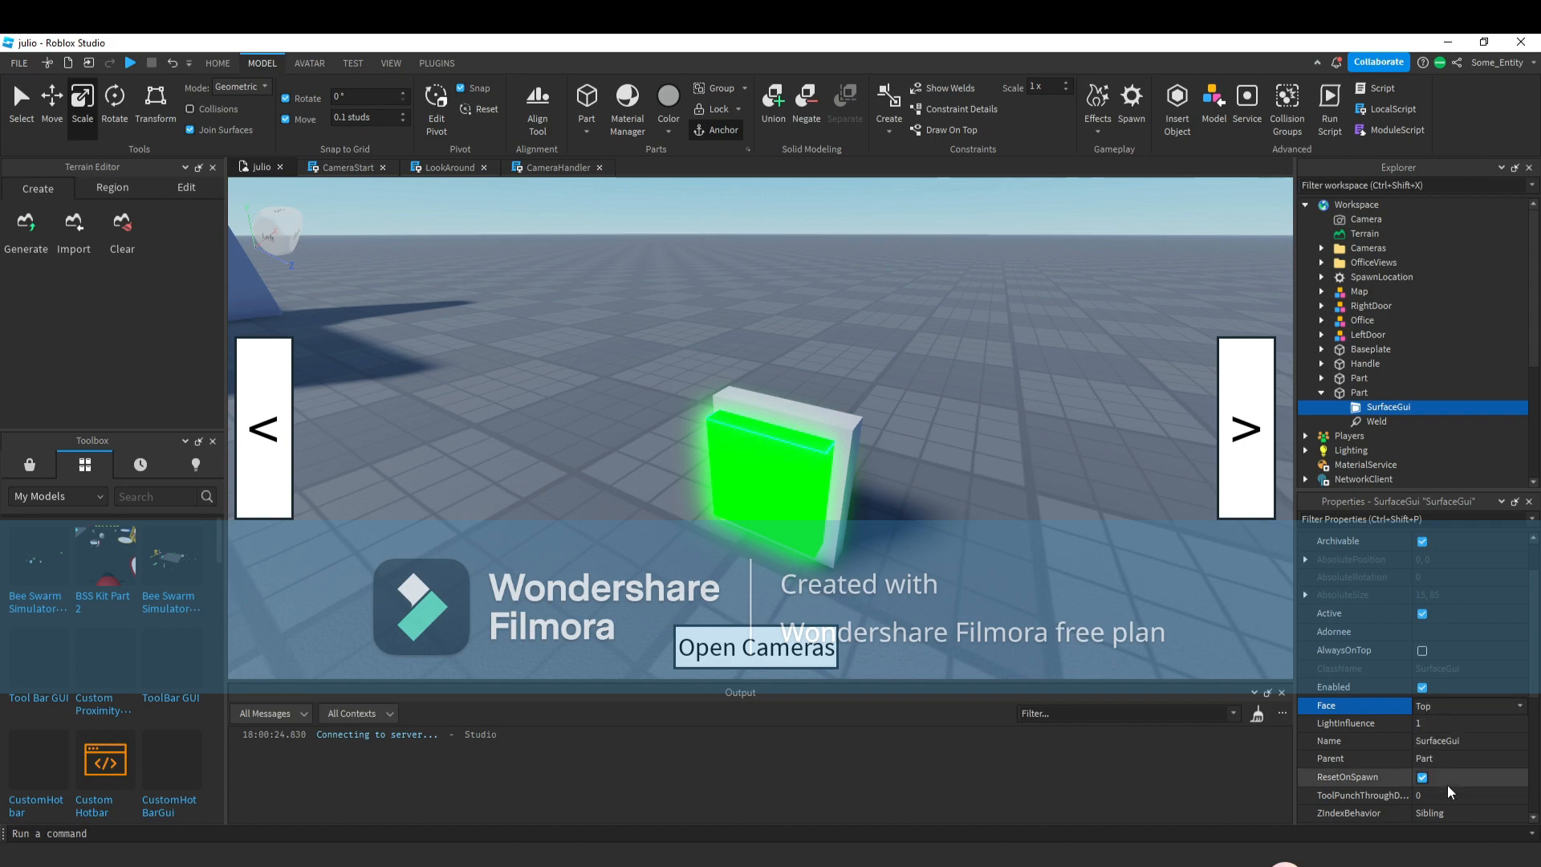
{"action": "left_click", "coordinate": [1465, 711]}
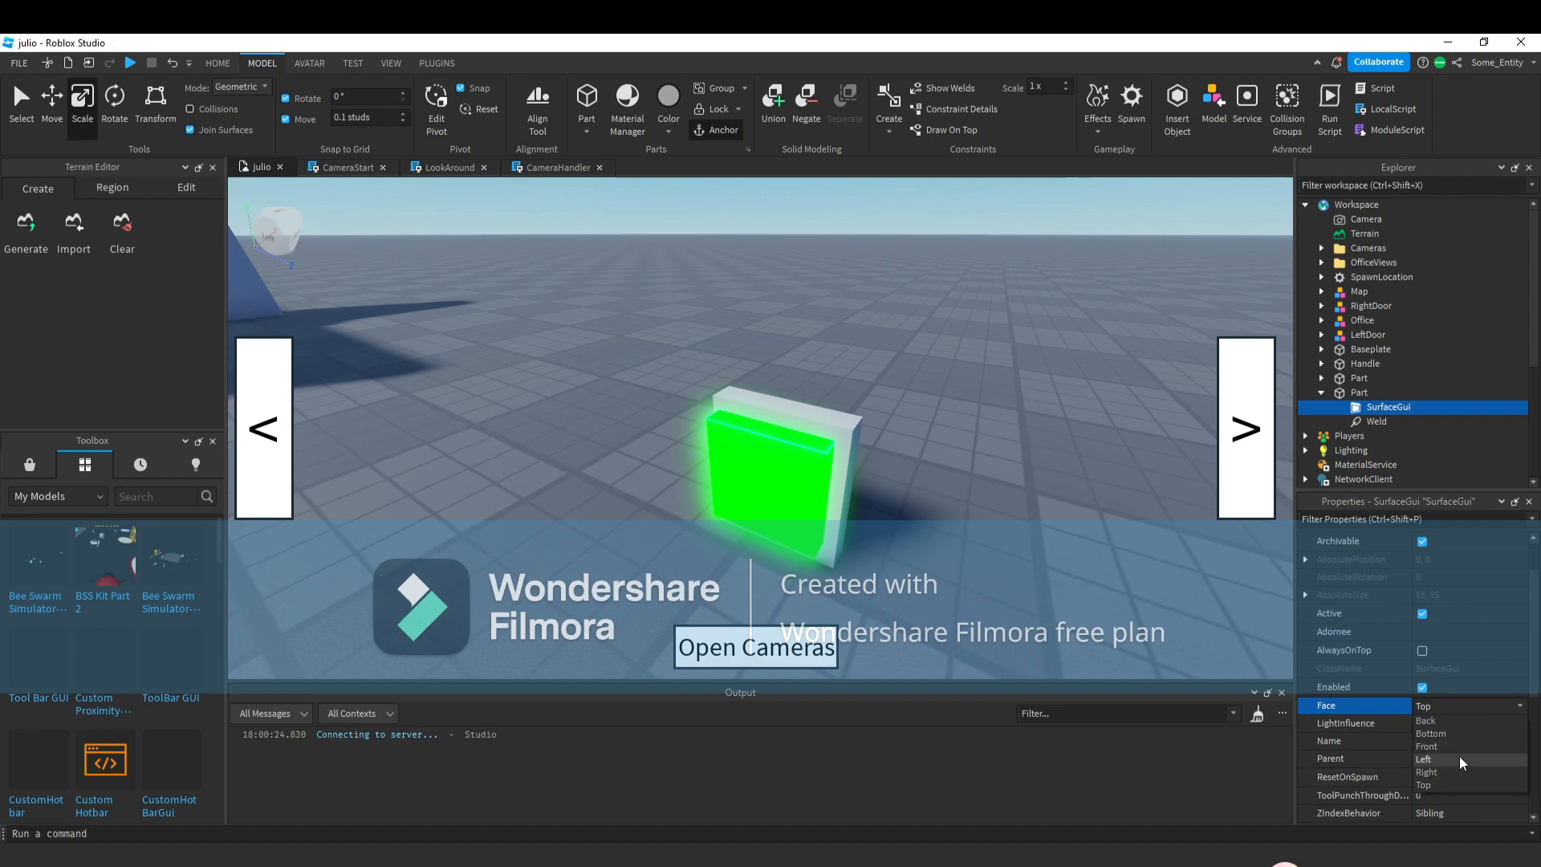
{"action": "left_click", "coordinate": [1455, 760]}
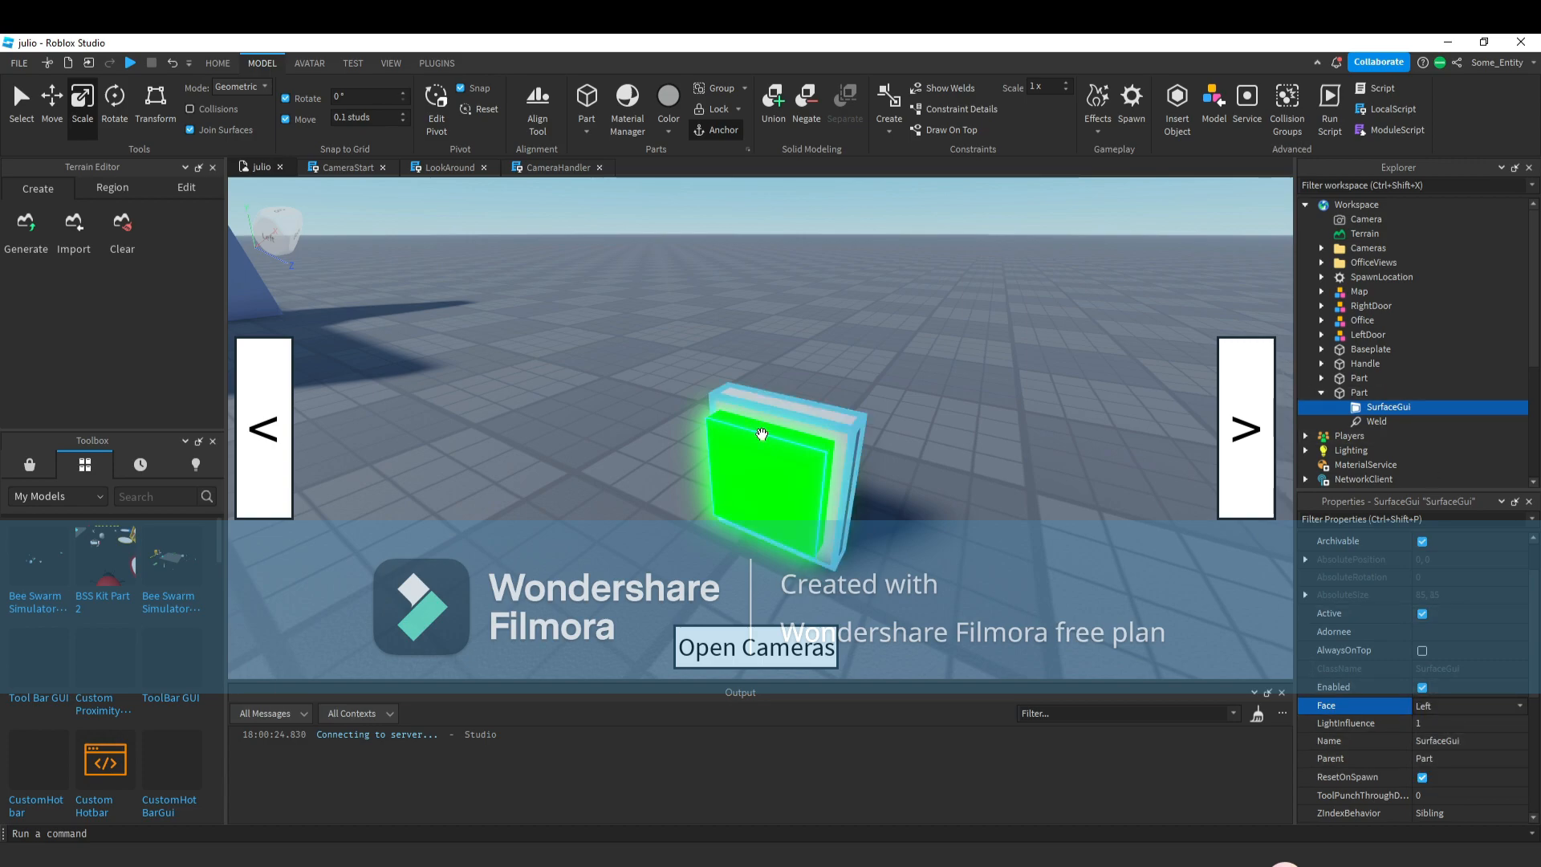
Insert a TextLabel into the SurfaceGui and set its Size to {0, 85},{0, 85}.
{"action": "left_click", "coordinate": [1421, 407]}
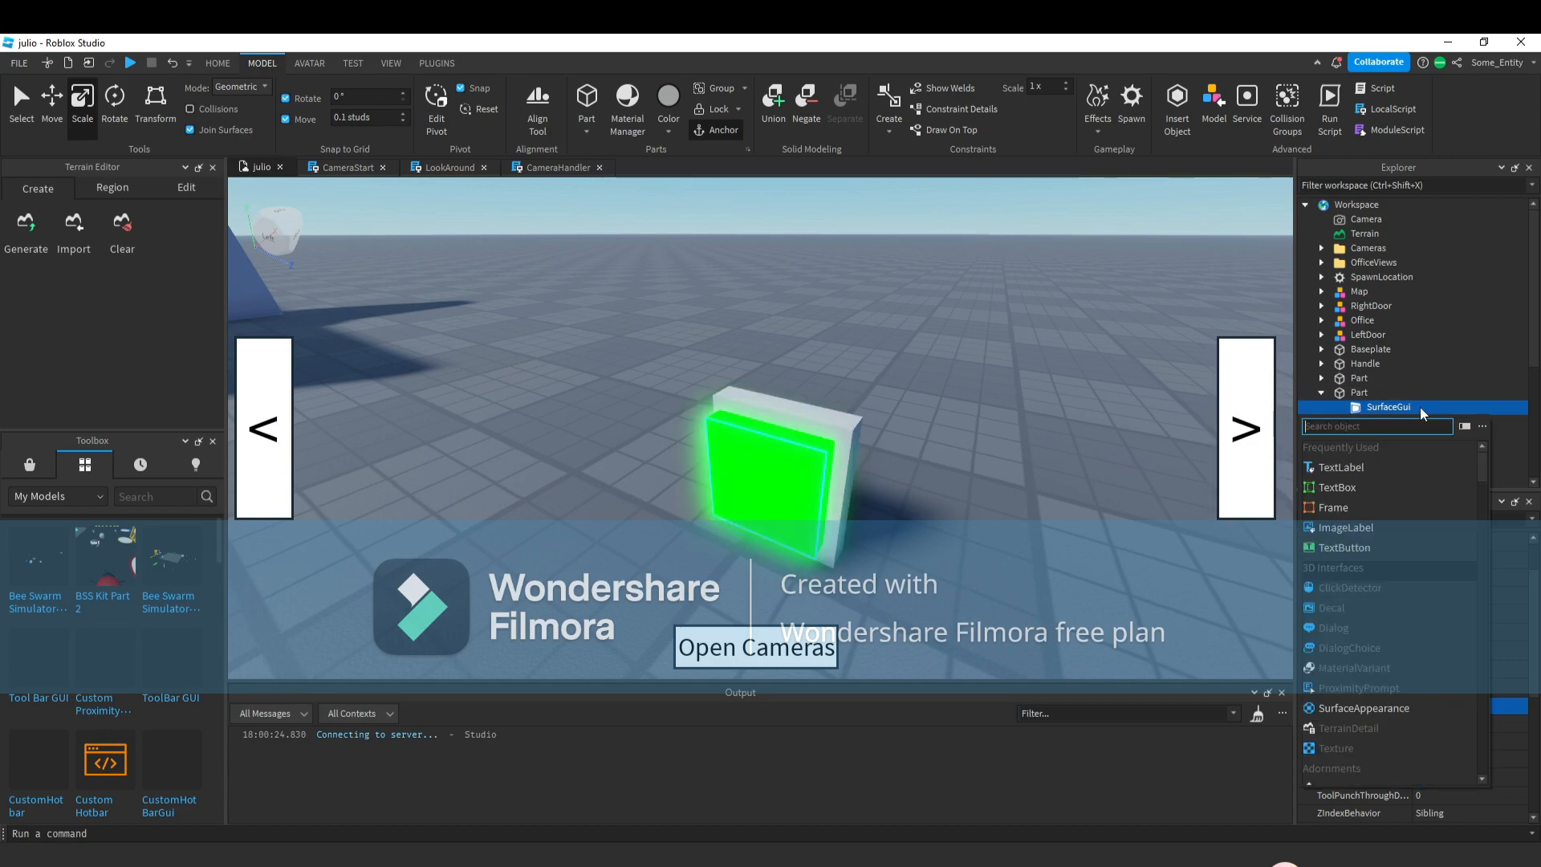
{"action": "left_click", "coordinate": [1326, 470]}
{"action": "scroll", "coordinate": [1453, 626], "scroll_direction": "down", "scroll_amount": 1}
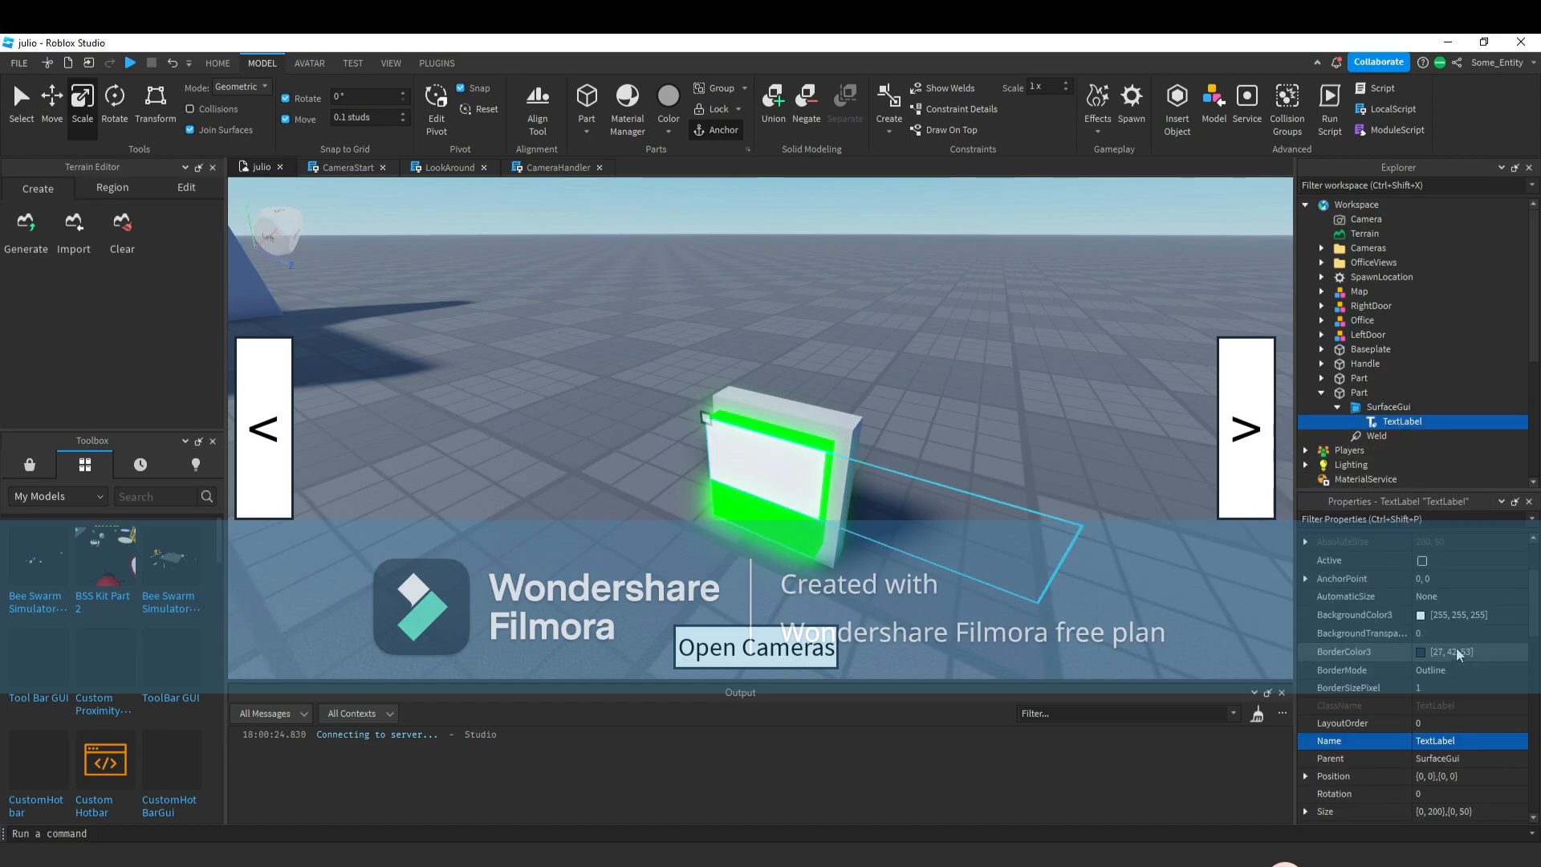
{"action": "scroll", "coordinate": [1454, 667], "scroll_direction": "down", "scroll_amount": 2}
{"action": "left_click", "coordinate": [1458, 706]}
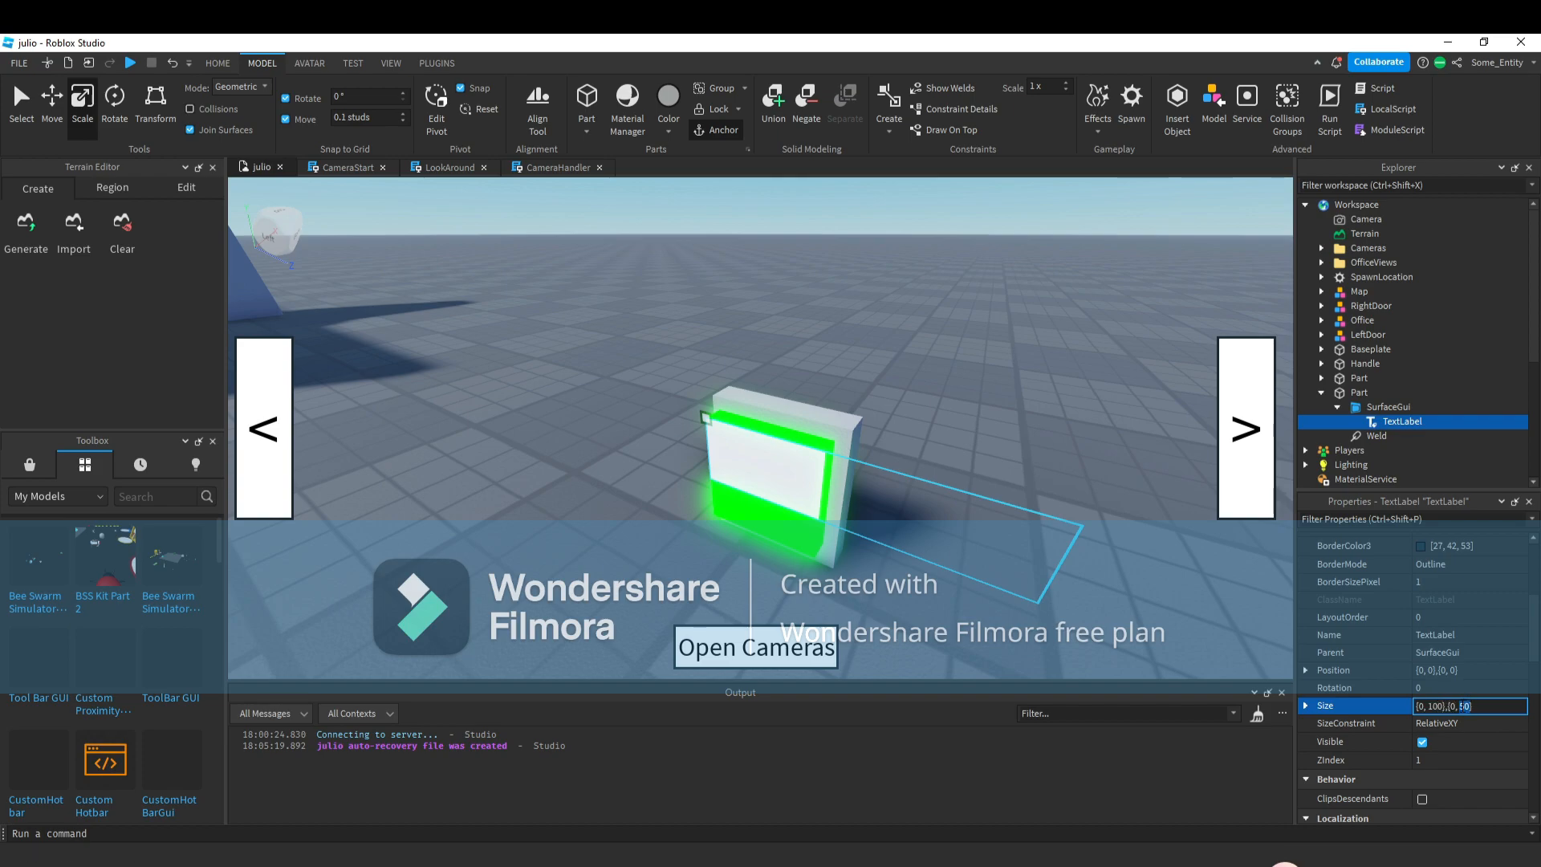
{"action": "key", "text": "Return"}
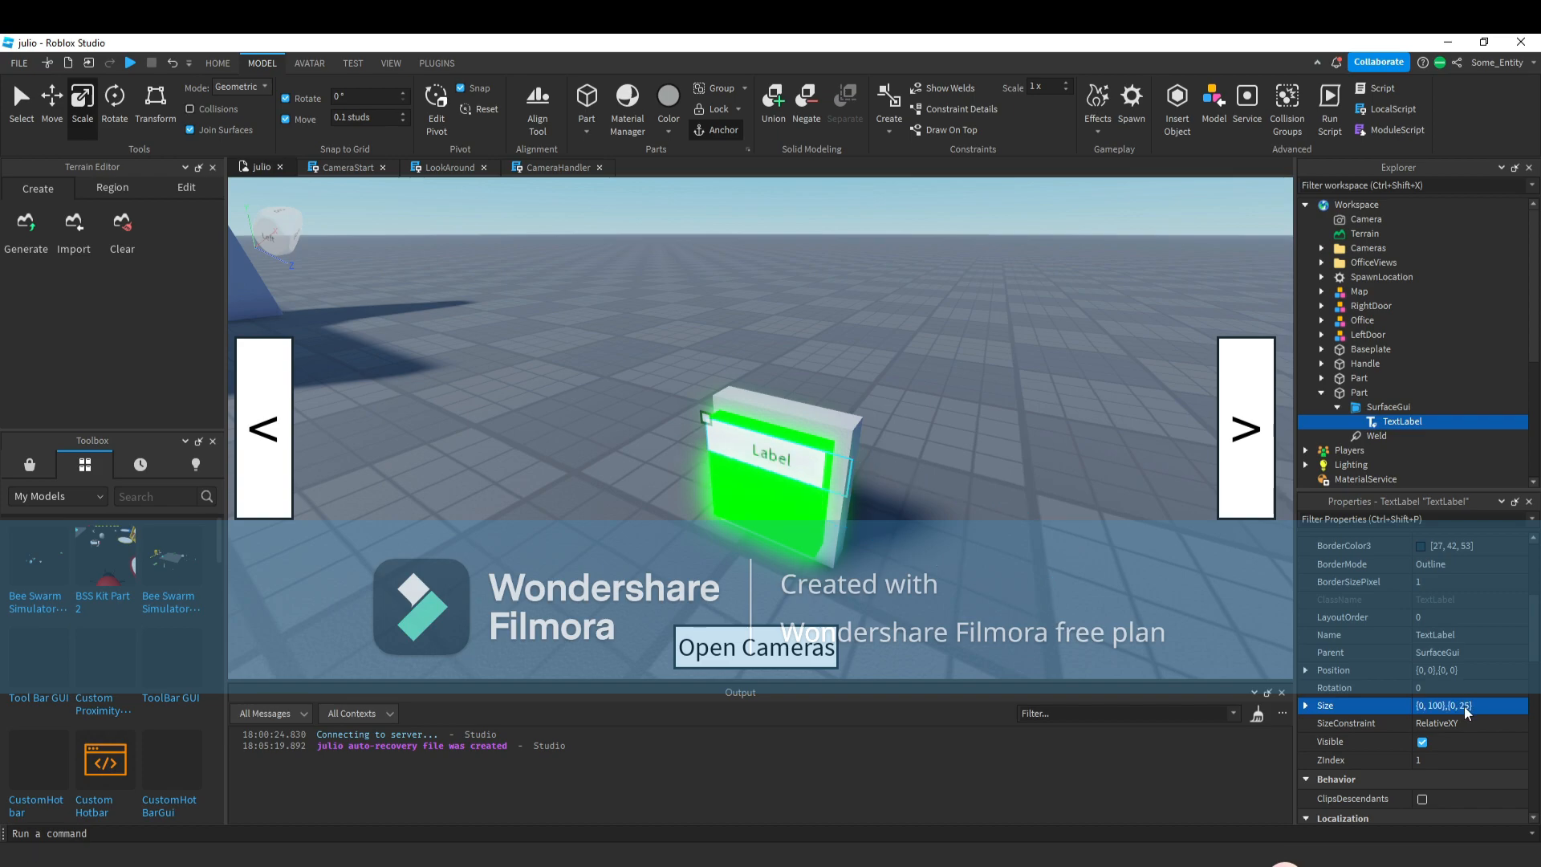
{"action": "left_click", "coordinate": [1442, 705]}
{"action": "double_click", "coordinate": [1436, 706]}
{"action": "type", "text": "7"}
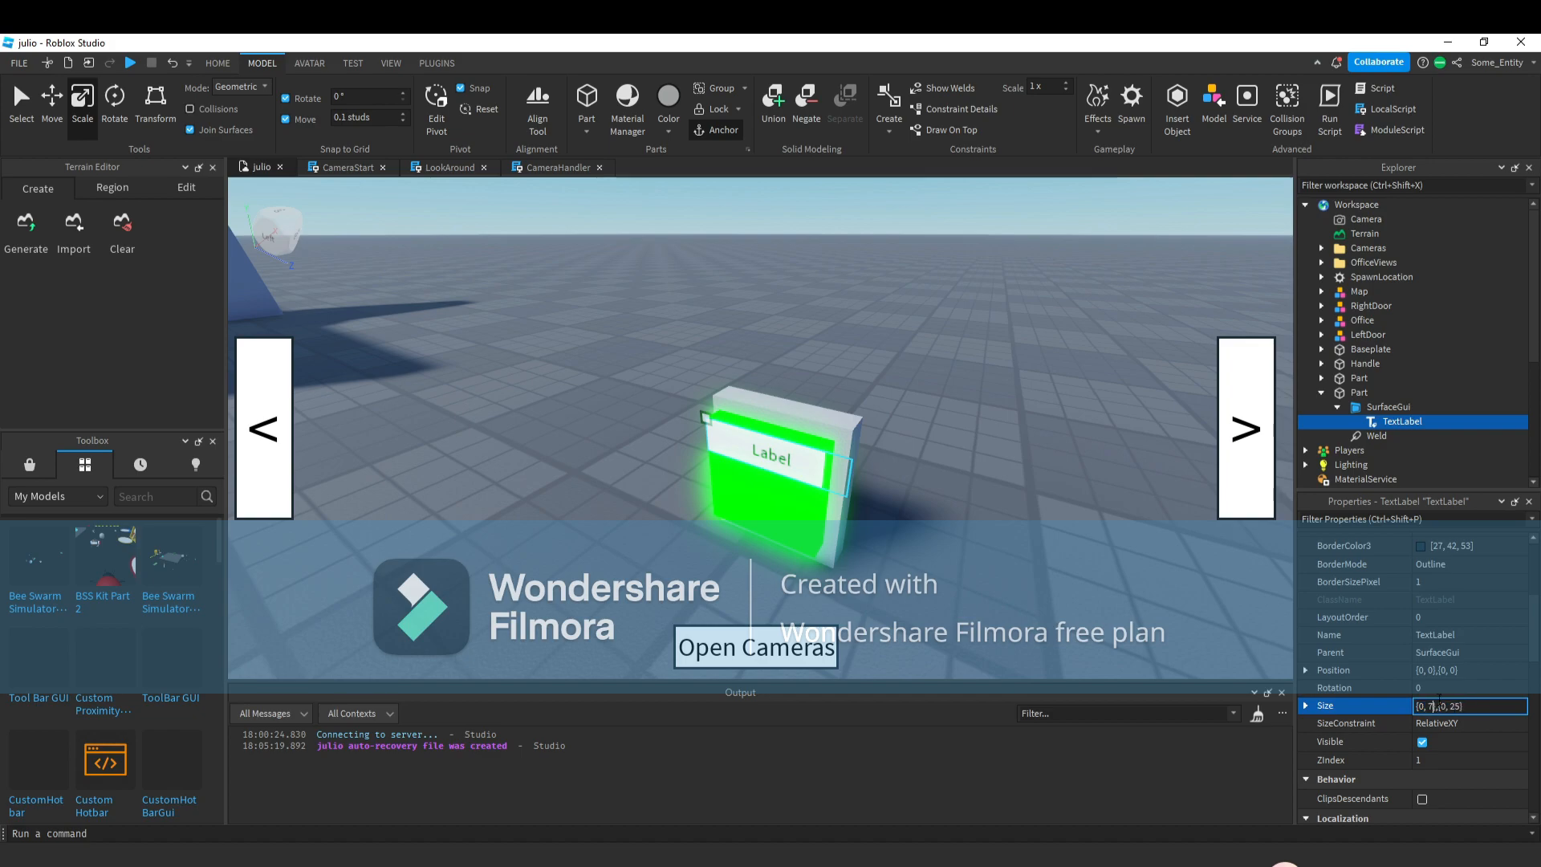
{"action": "type", "text": "5"}
{"action": "key", "text": "Return"}
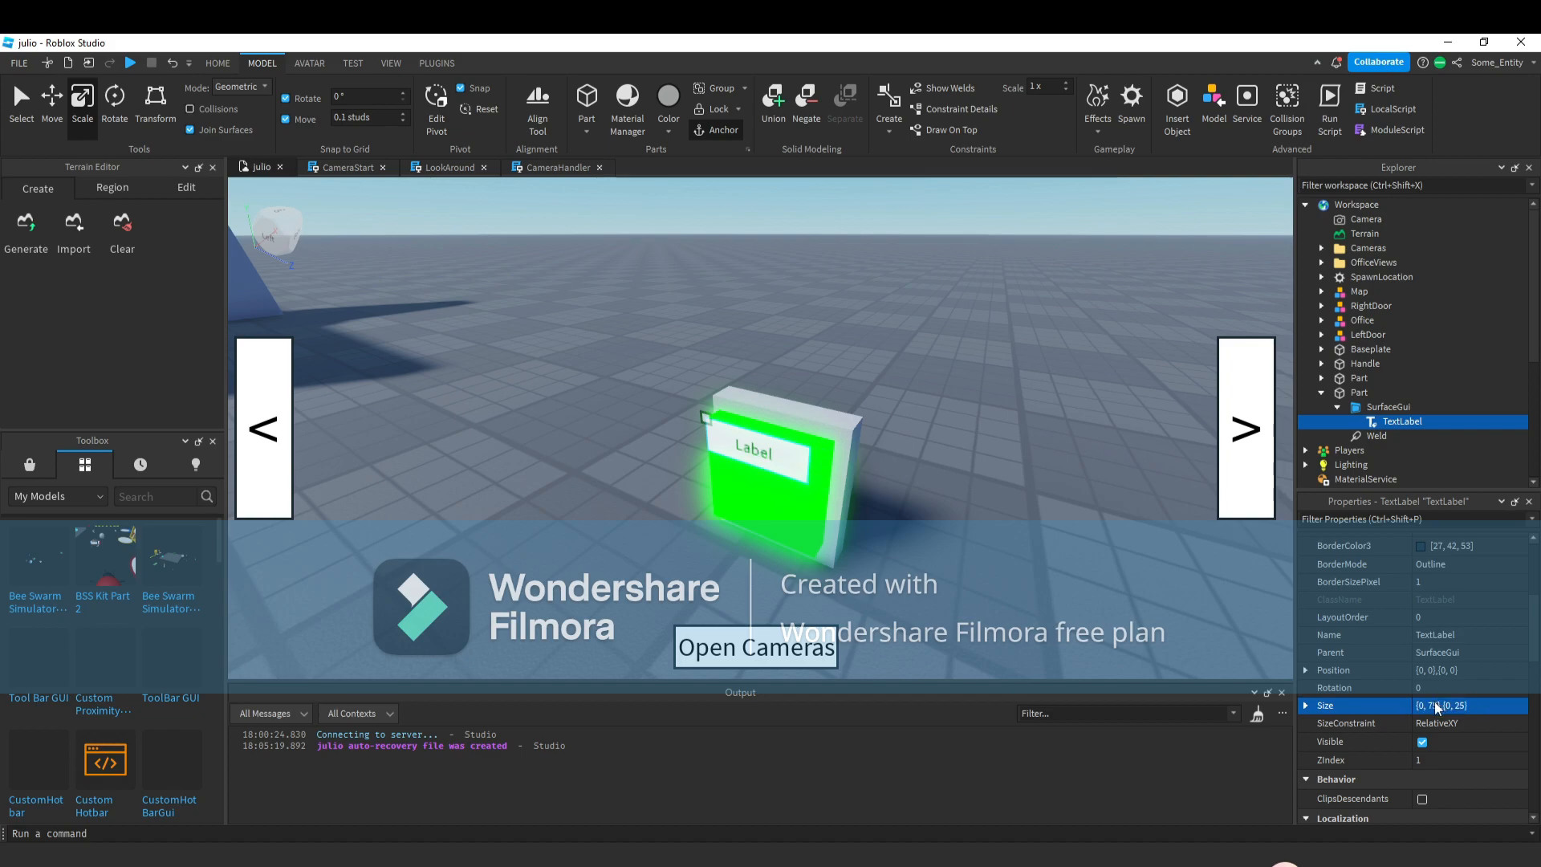
{"action": "left_click", "coordinate": [1437, 706]}
{"action": "key", "text": "Return"}
{"action": "left_click", "coordinate": [1463, 706]}
{"action": "double_click", "coordinate": [1462, 706]}
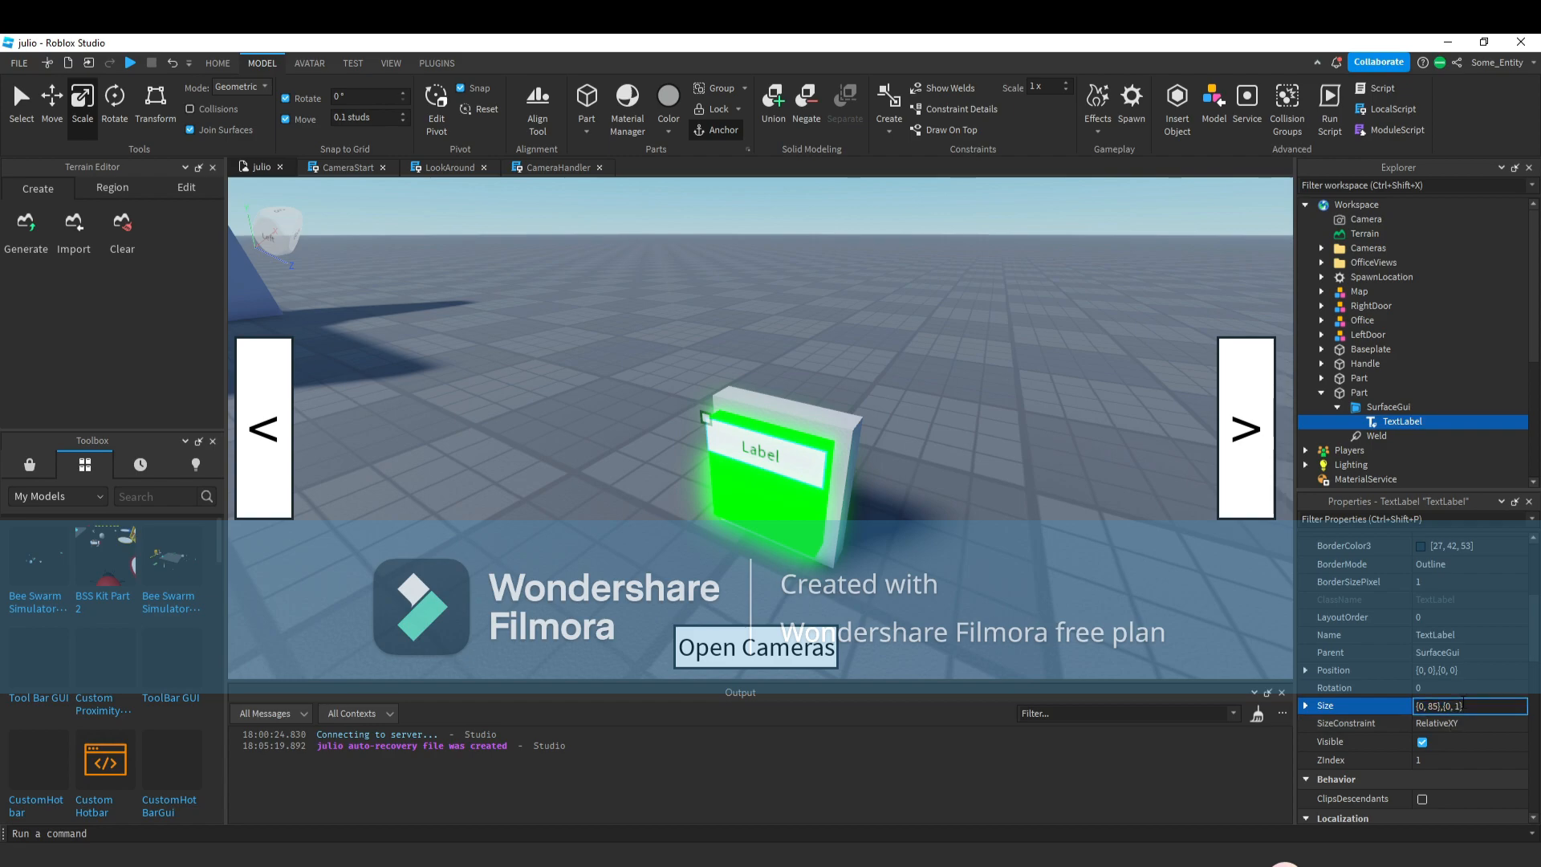
{"action": "type", "text": "100"}
{"action": "key", "text": "Return"}
{"action": "left_click", "coordinate": [1471, 707]}
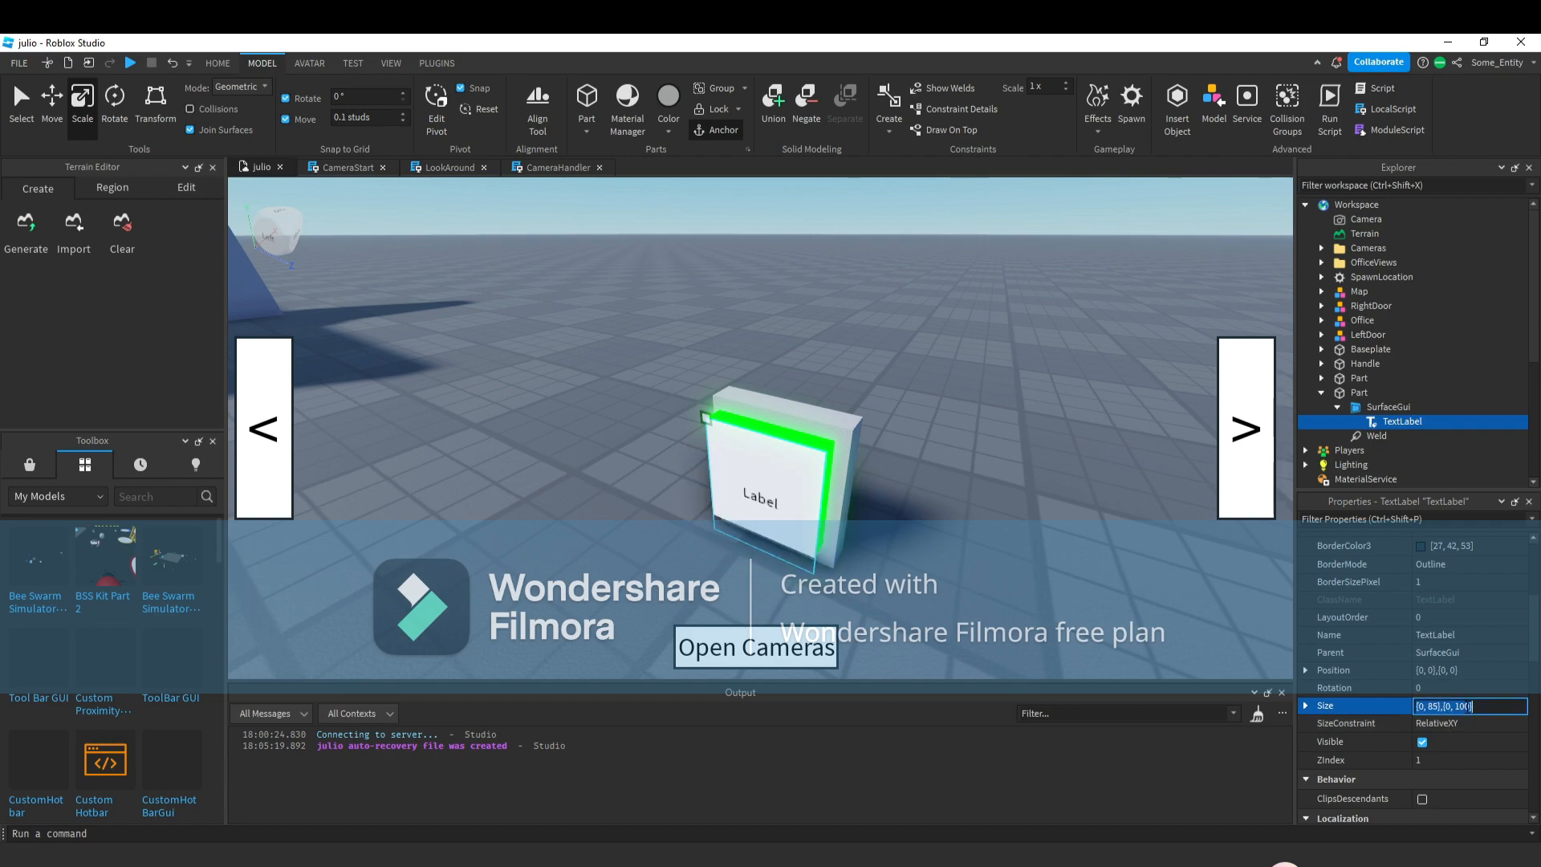
{"action": "key", "text": "Return"}
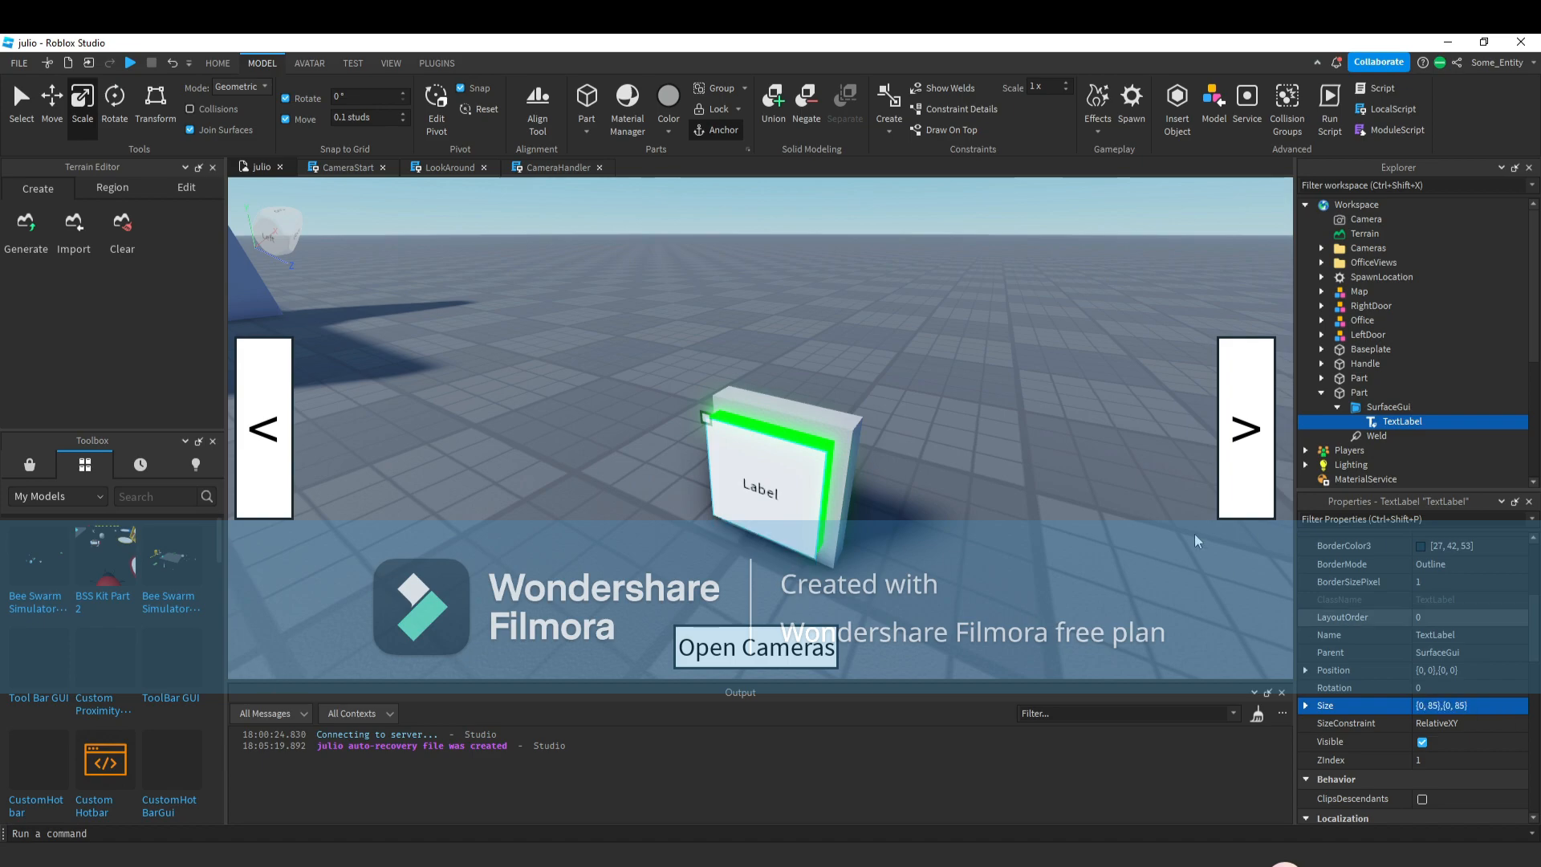
Set the TextLabel's BackgroundTransparency to 1.
{"action": "scroll", "coordinate": [897, 496], "scroll_direction": "up", "scroll_amount": 4}
{"action": "right_click_drag", "start_coordinate": [898, 496], "coordinate": [901, 490]}
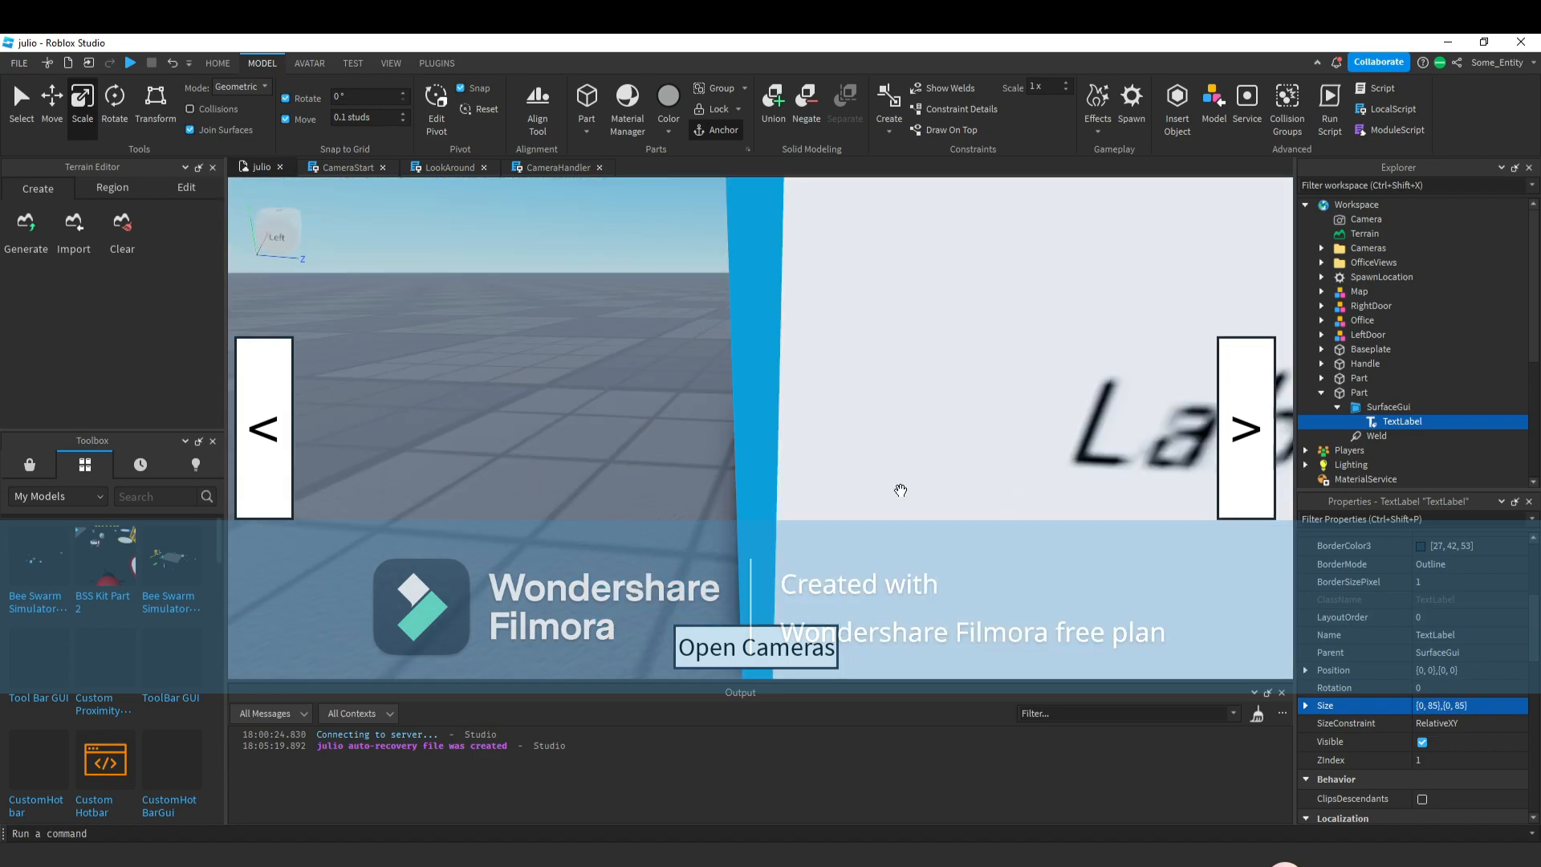
{"action": "scroll", "coordinate": [901, 490], "scroll_direction": "down", "scroll_amount": 5}
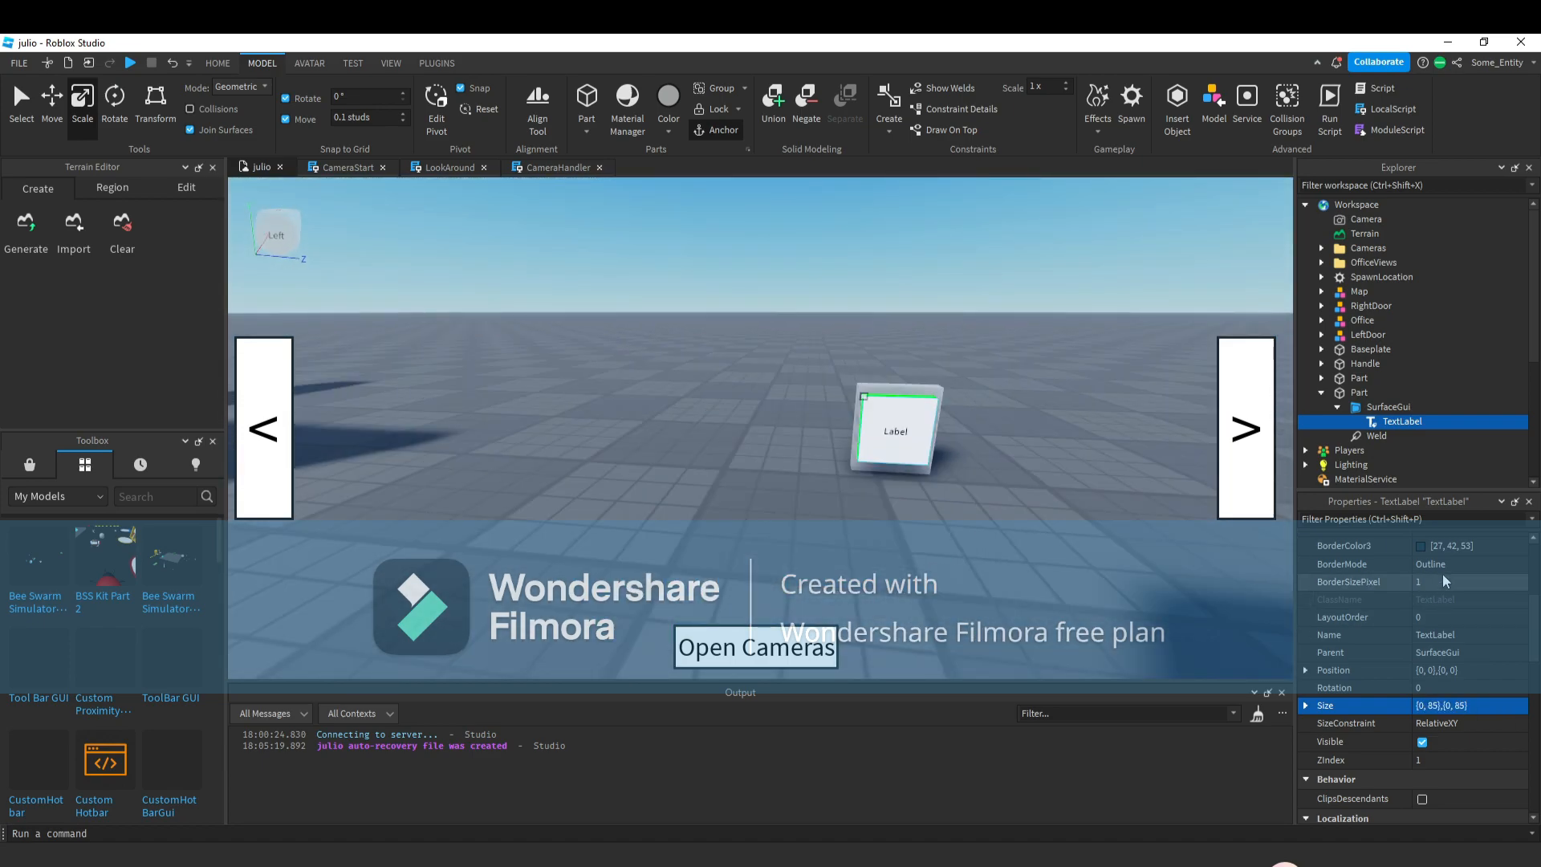
{"action": "scroll", "coordinate": [1442, 574], "scroll_direction": "up", "scroll_amount": 3}
{"action": "left_click", "coordinate": [1472, 686]}
{"action": "type", "text": "1"}
{"action": "key", "text": "Return"}
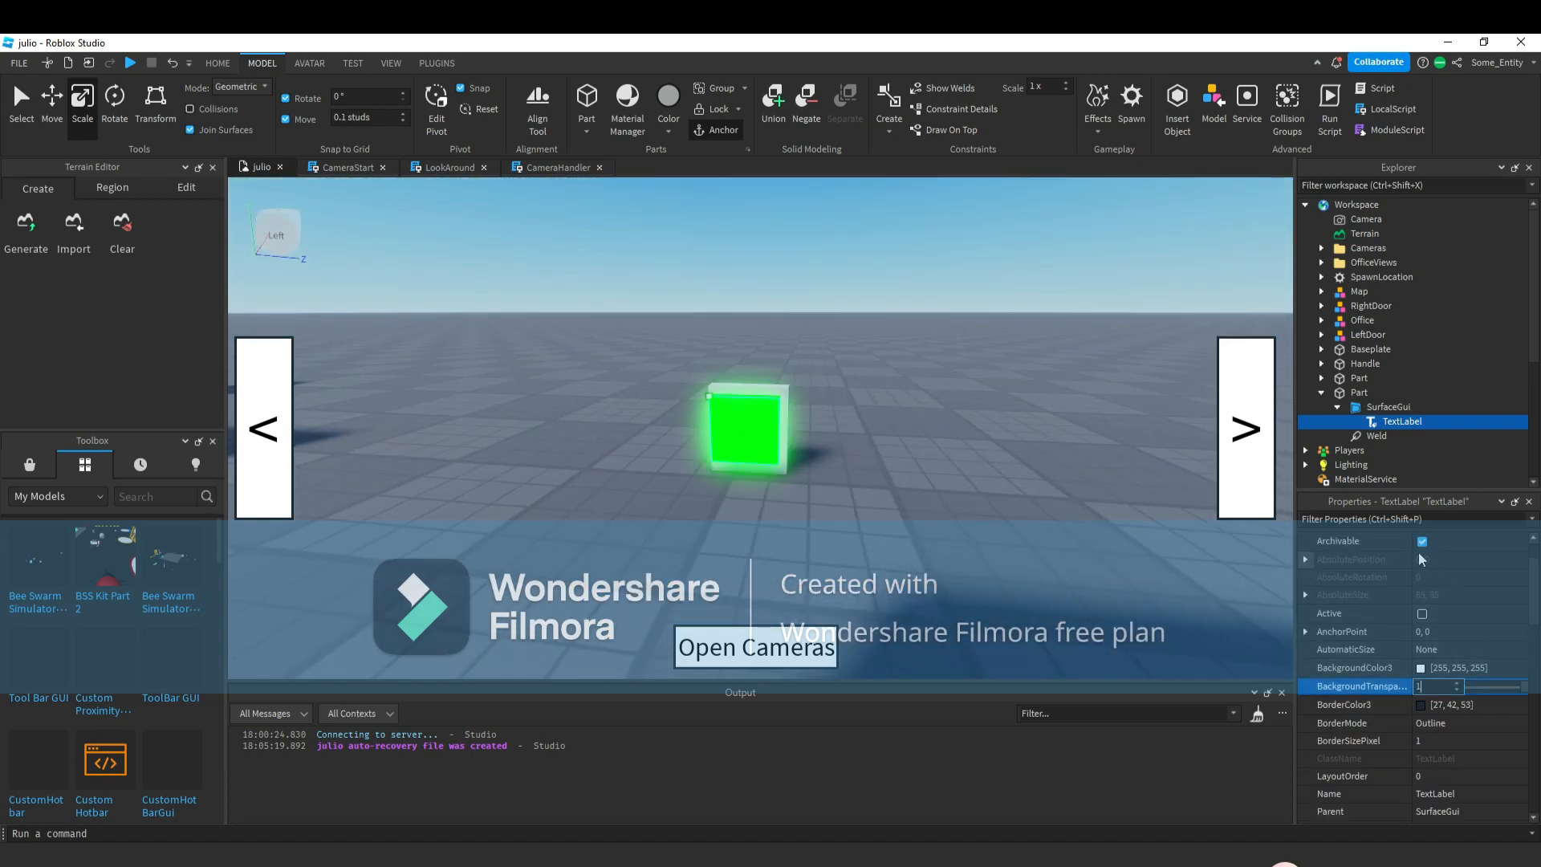
Set the TextLabel's TextColor3 to white [255, 255, 255].
{"action": "left_click", "coordinate": [1372, 519]}
{"action": "type", "text": "te"}
{"action": "left_click", "coordinate": [1422, 649]}
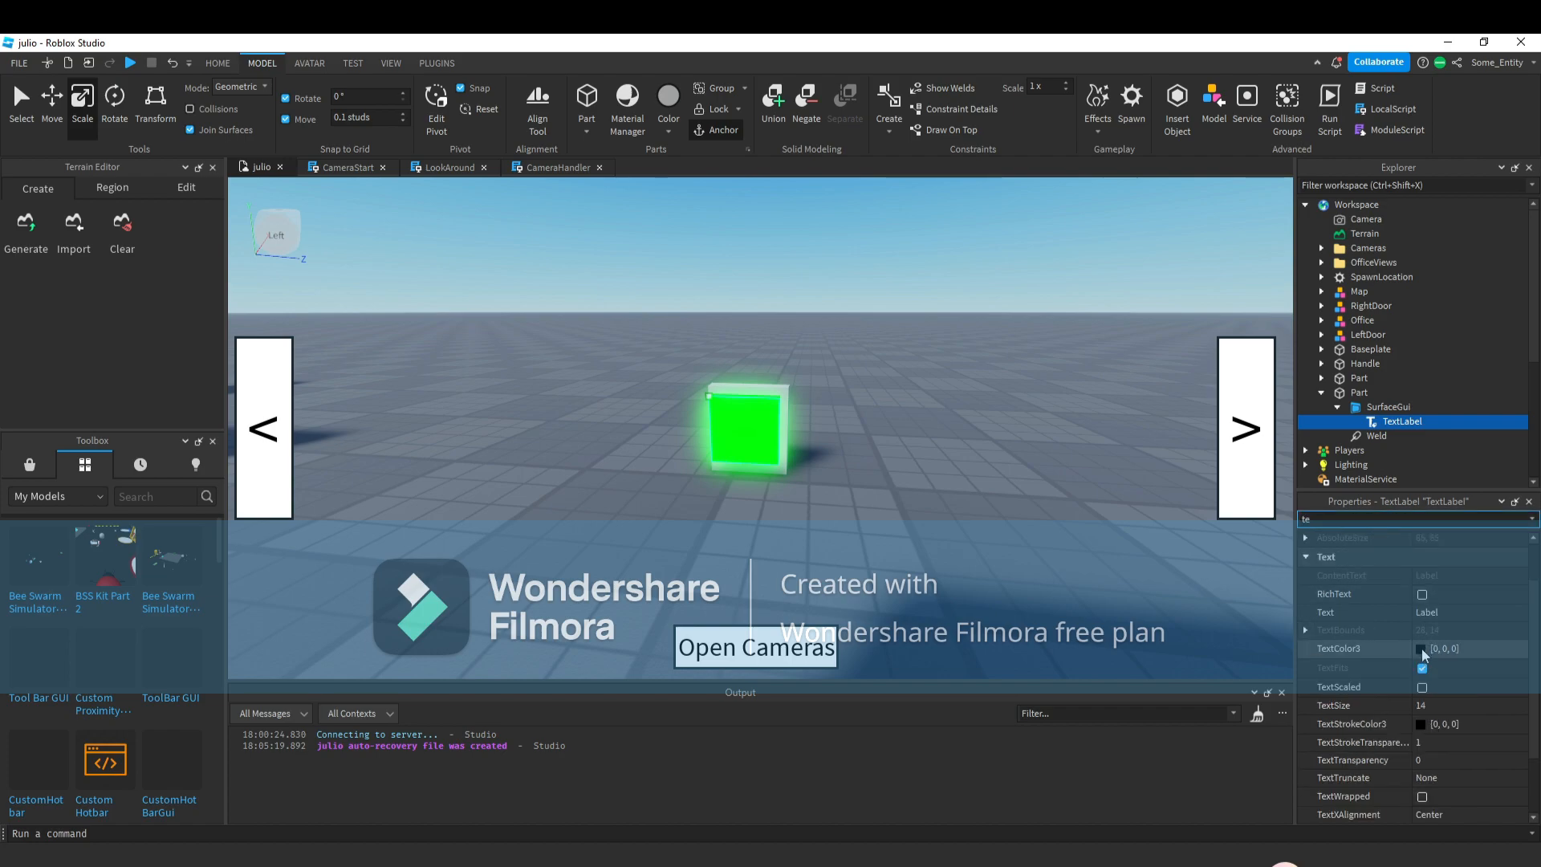
{"action": "left_click", "coordinate": [871, 602]}
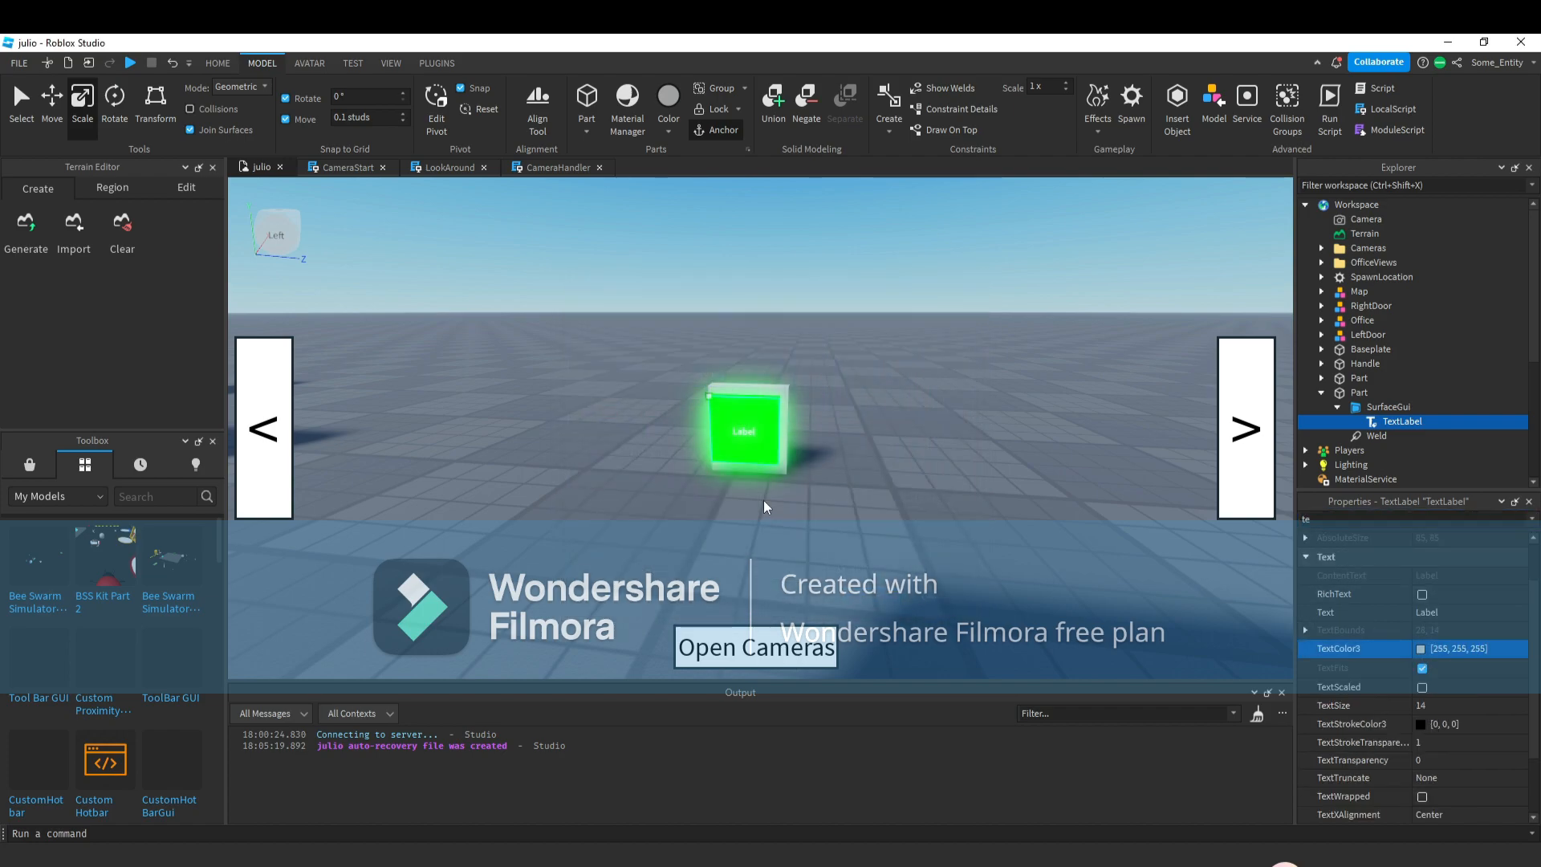
Set the TextLabel's Text to Open and enable TextScaled.
{"action": "right_click", "coordinate": [784, 346]}
{"action": "left_click", "coordinate": [1443, 612]}
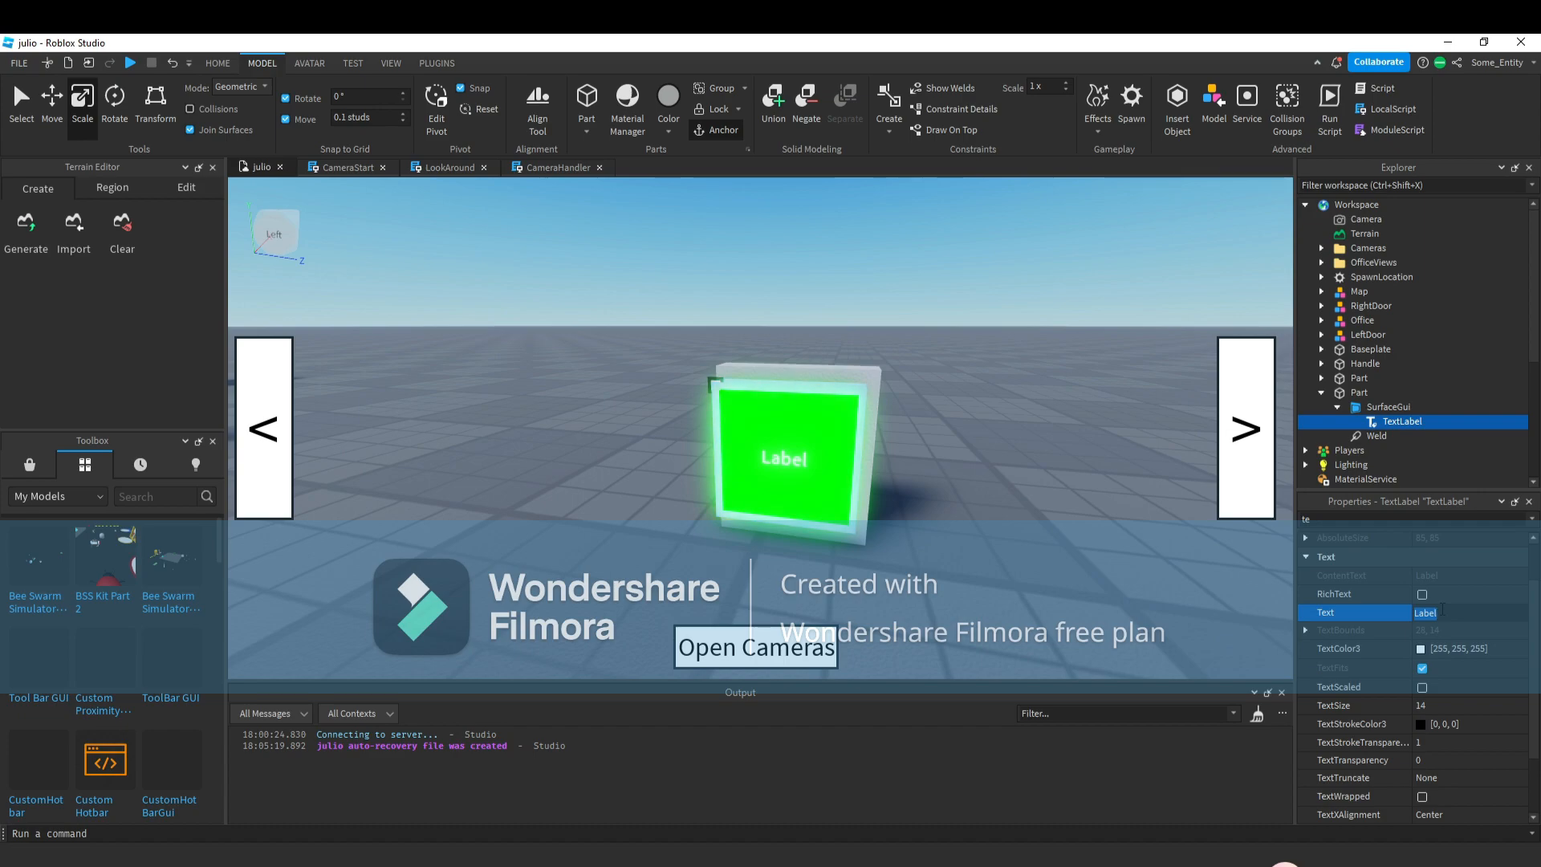
{"action": "type", "text": "Open"}
{"action": "key", "text": "Return"}
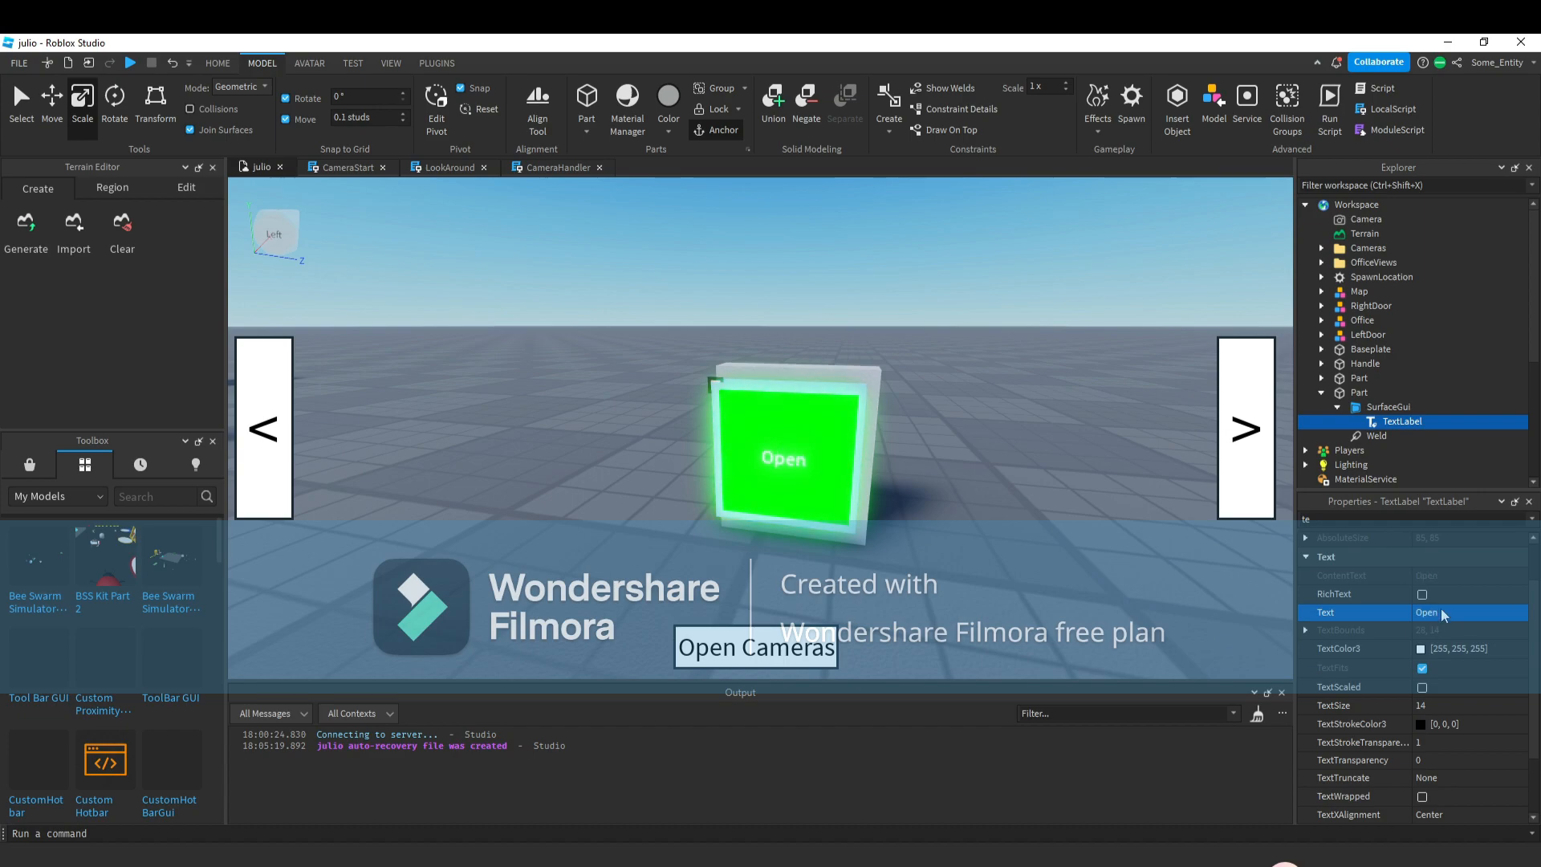
{"action": "left_click", "coordinate": [1422, 687]}
{"action": "left_click", "coordinate": [1453, 621]}
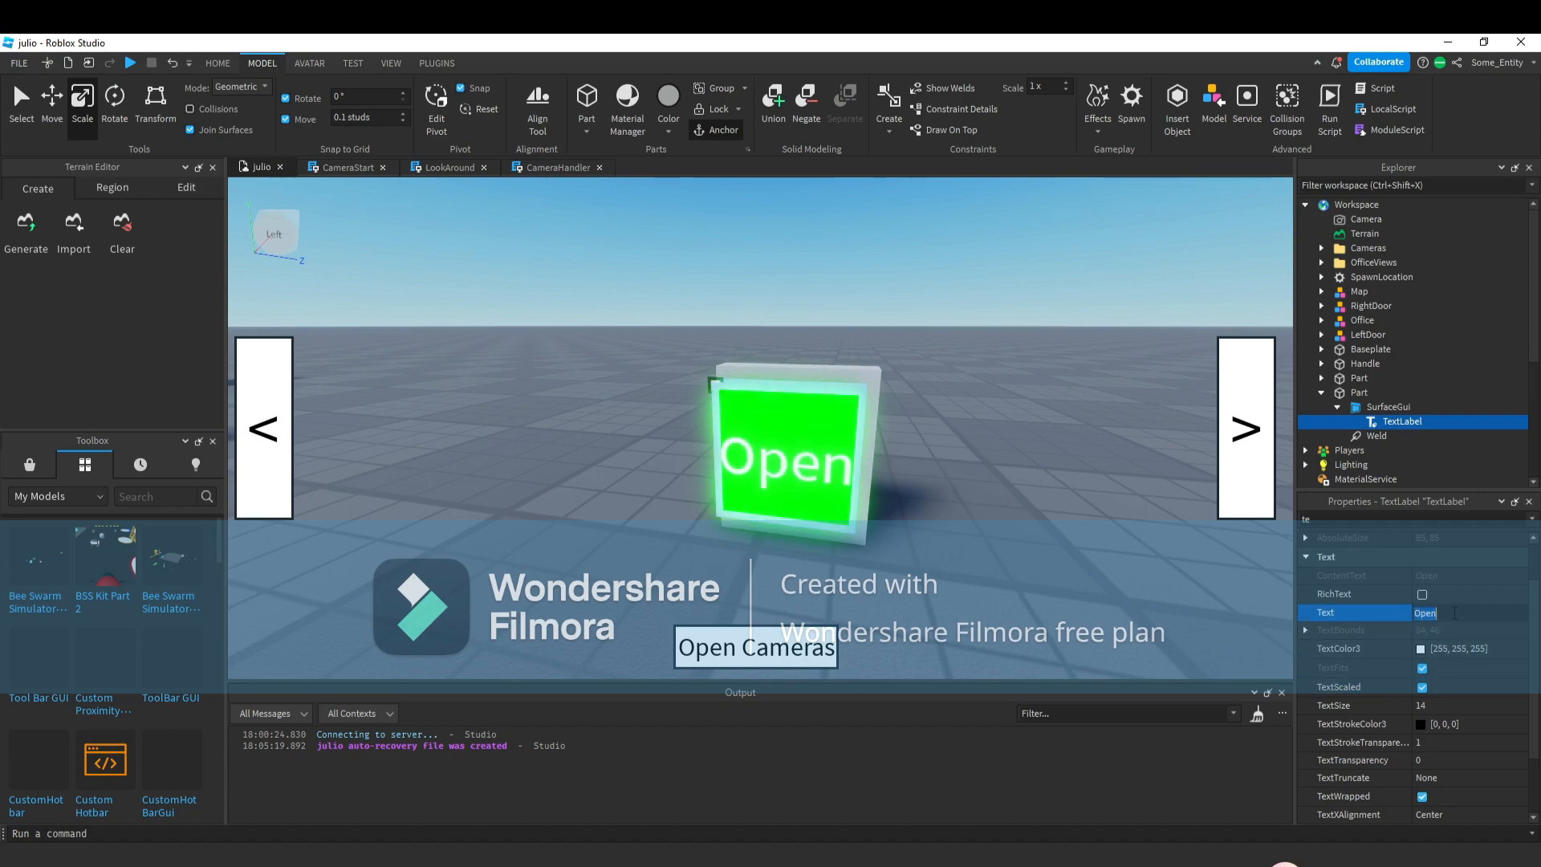
Rename the SurfaceGui to Backround.
{"action": "right_click_drag", "start_coordinate": [1113, 466], "coordinate": [1081, 459]}
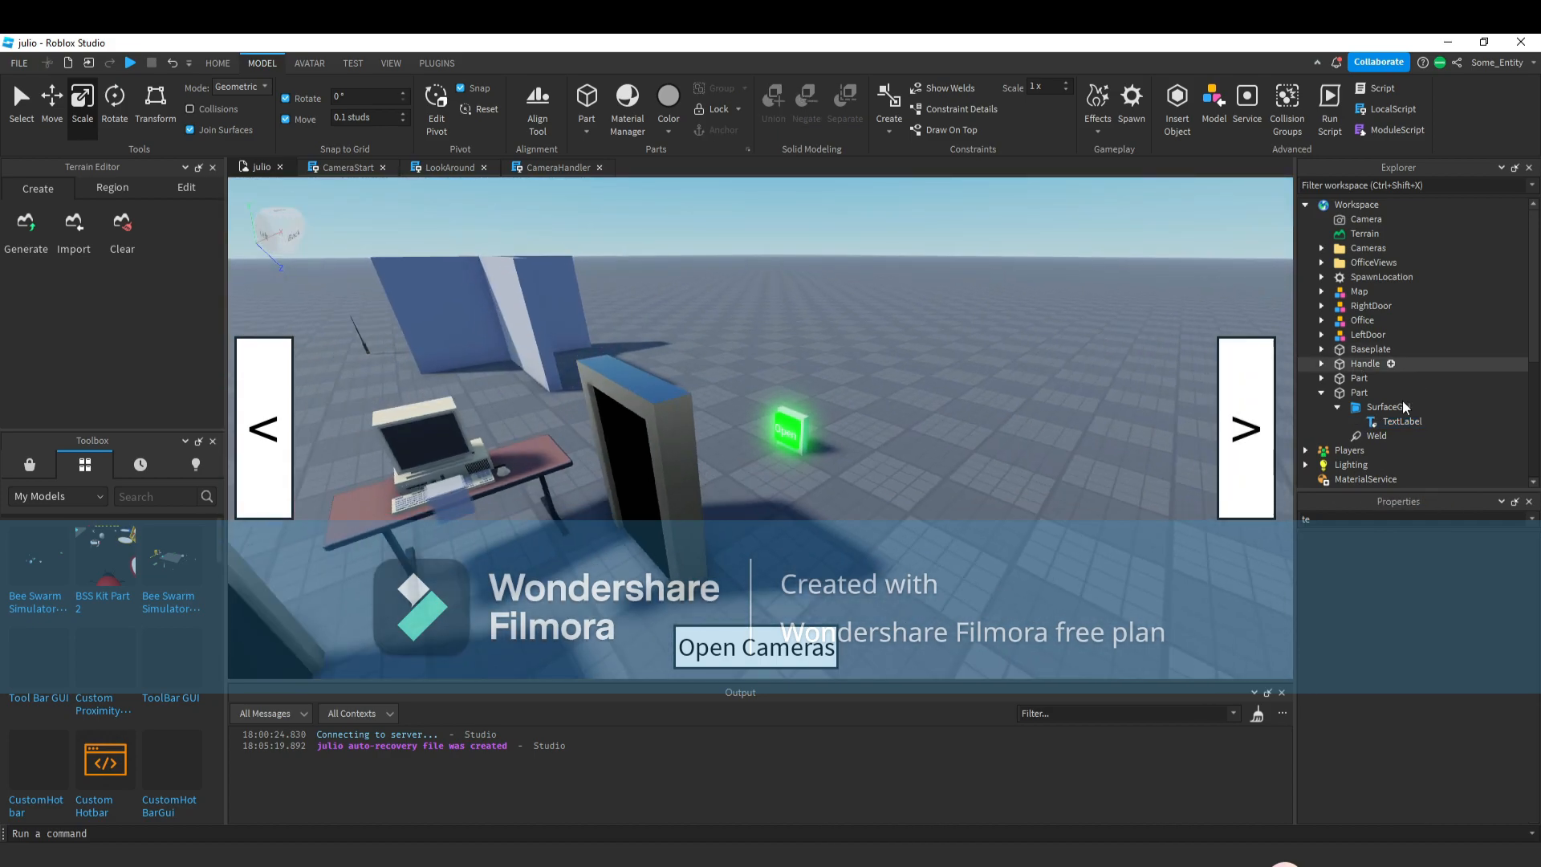
{"action": "left_click", "coordinate": [1393, 408]}
{"action": "right_click", "coordinate": [1394, 407]}
{"action": "left_click", "coordinate": [1418, 145]}
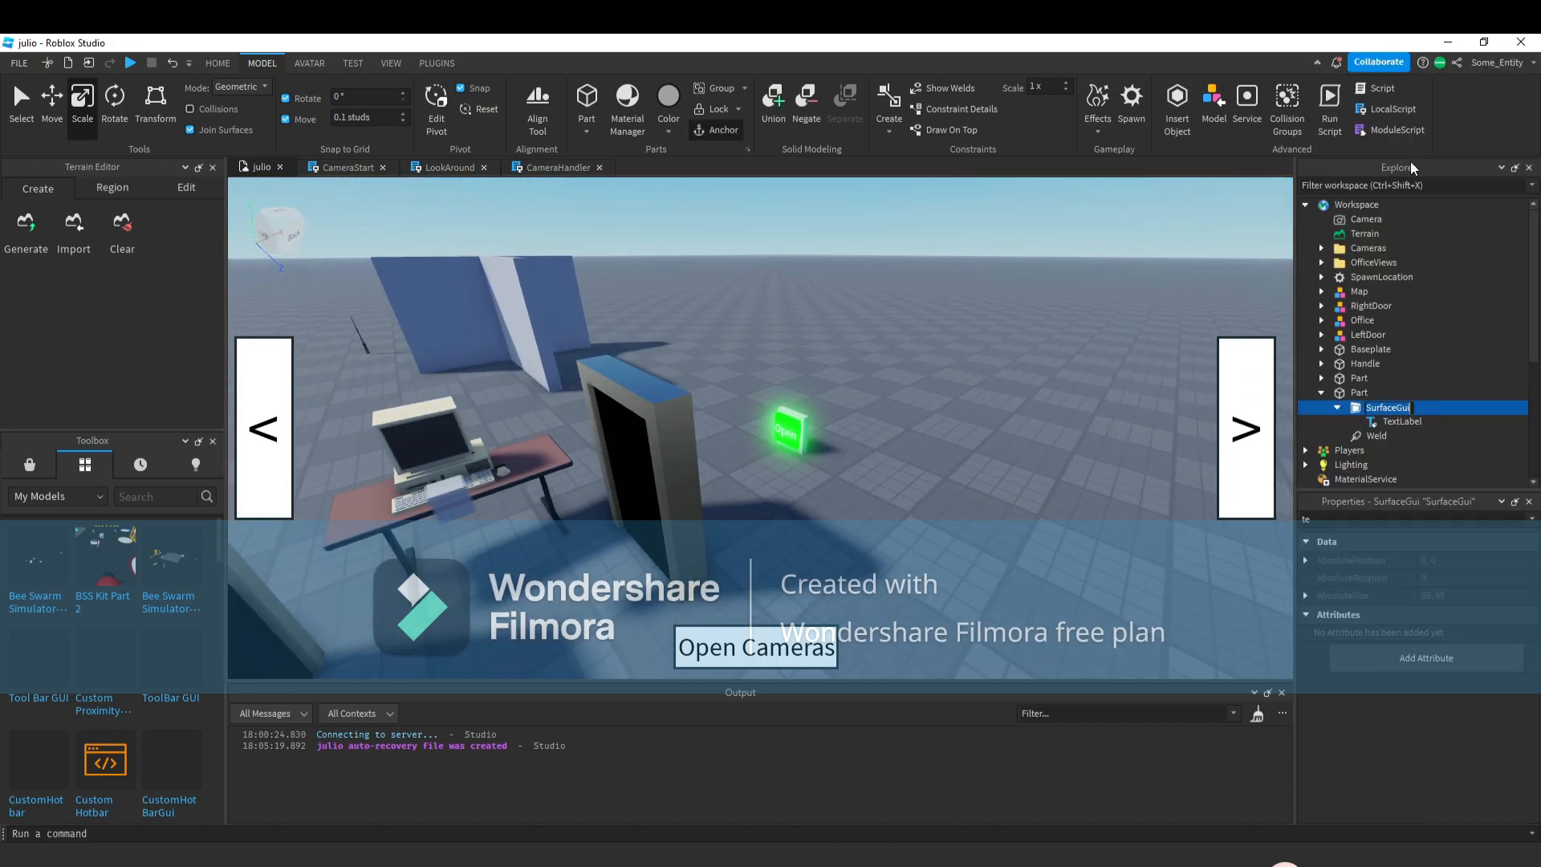
{"action": "type", "text": "T"}
{"action": "type", "text": "ackround"}
{"action": "key", "text": "Return"}
Rename the TextLabel to Text.
{"action": "right_click", "coordinate": [1387, 422]}
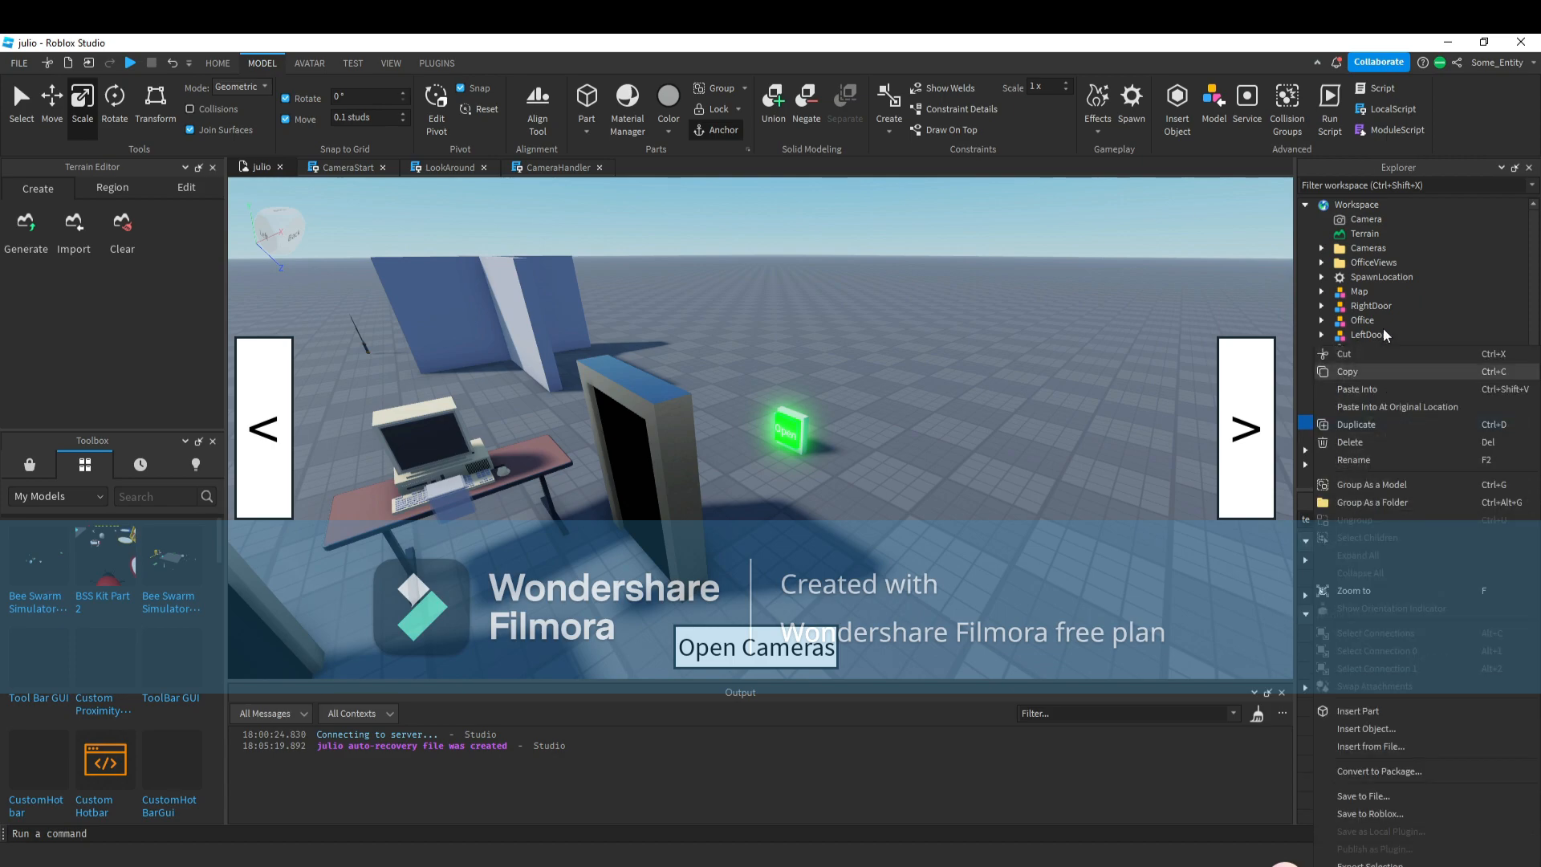
{"action": "left_click", "coordinate": [1369, 458]}
{"action": "key", "text": "BackSpace"}
{"action": "key", "text": "BackSpace"}
{"action": "key", "text": "BackSpace"}
{"action": "key", "text": "BackSpace"}
{"action": "key", "text": "BackSpace"}
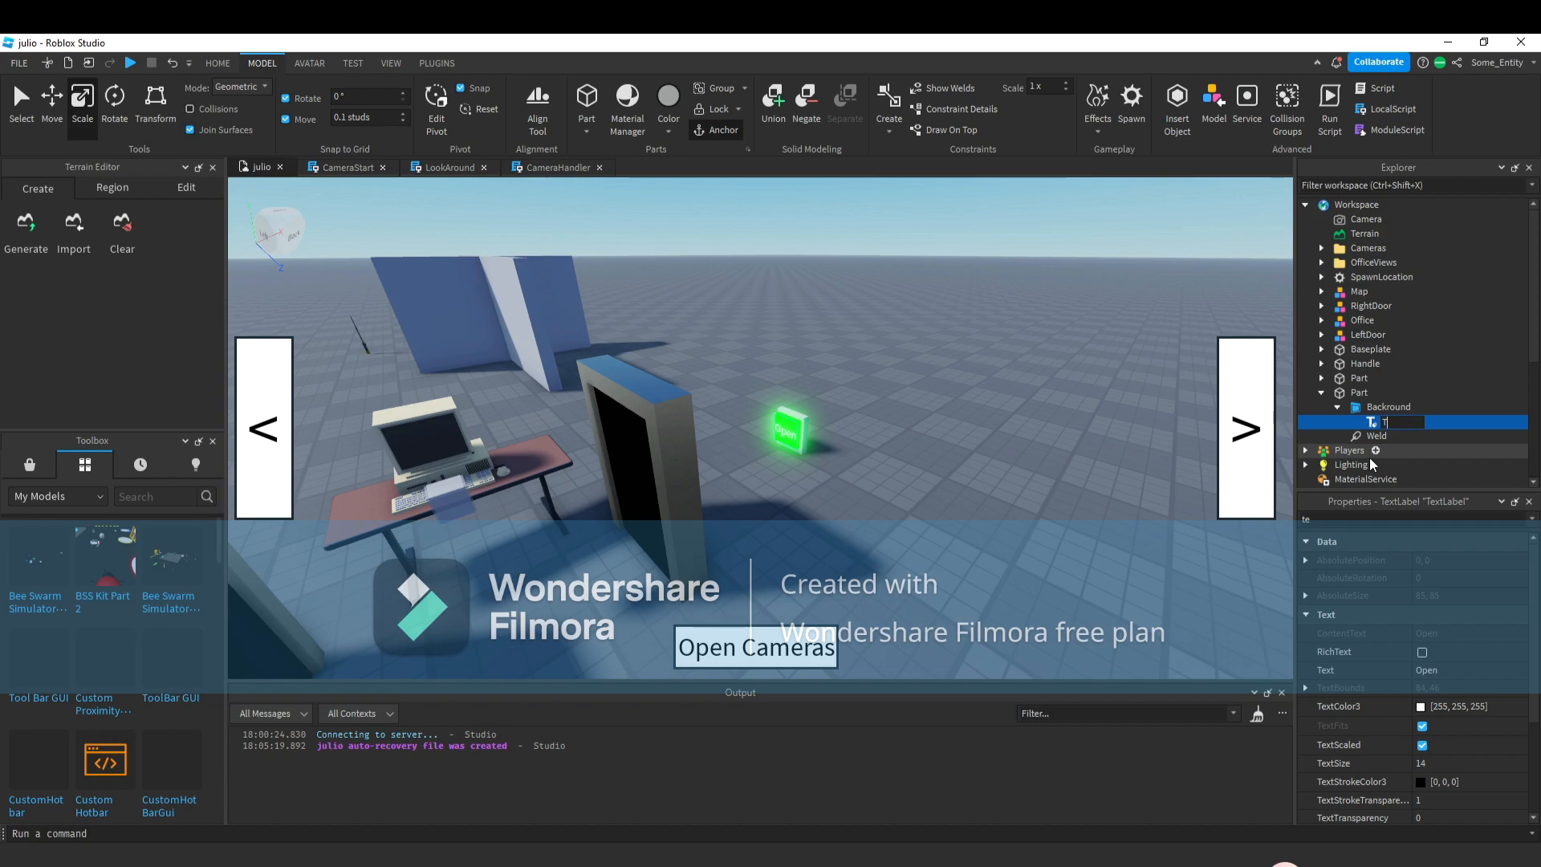
{"action": "key", "text": "Return"}
Group the panel parts into a new model.
{"action": "scroll", "coordinate": [969, 461], "scroll_direction": "up", "scroll_amount": 5}
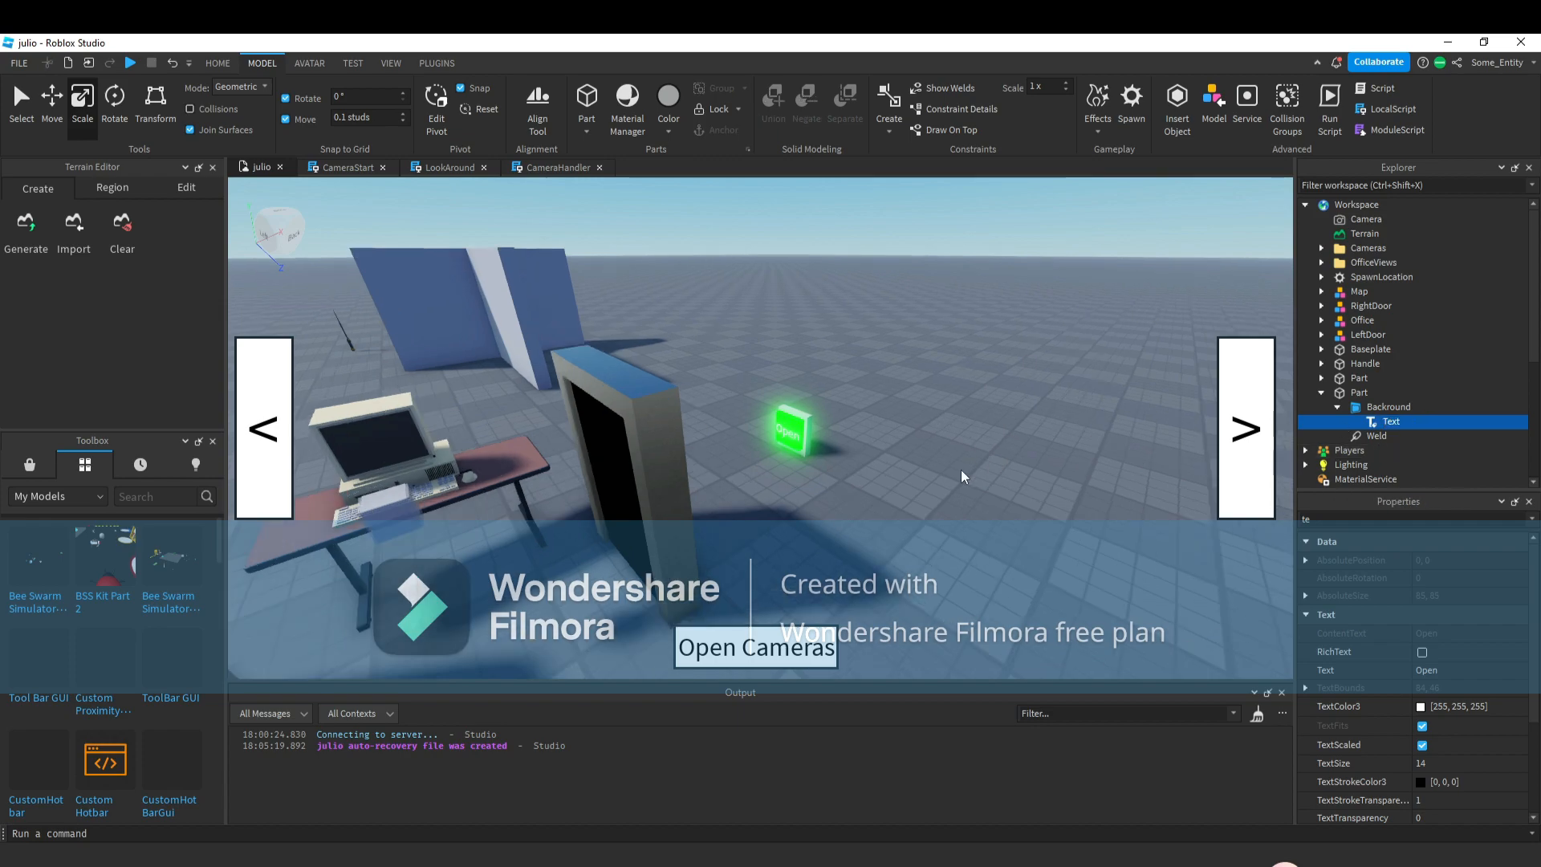
{"action": "left_click", "coordinate": [772, 374]}
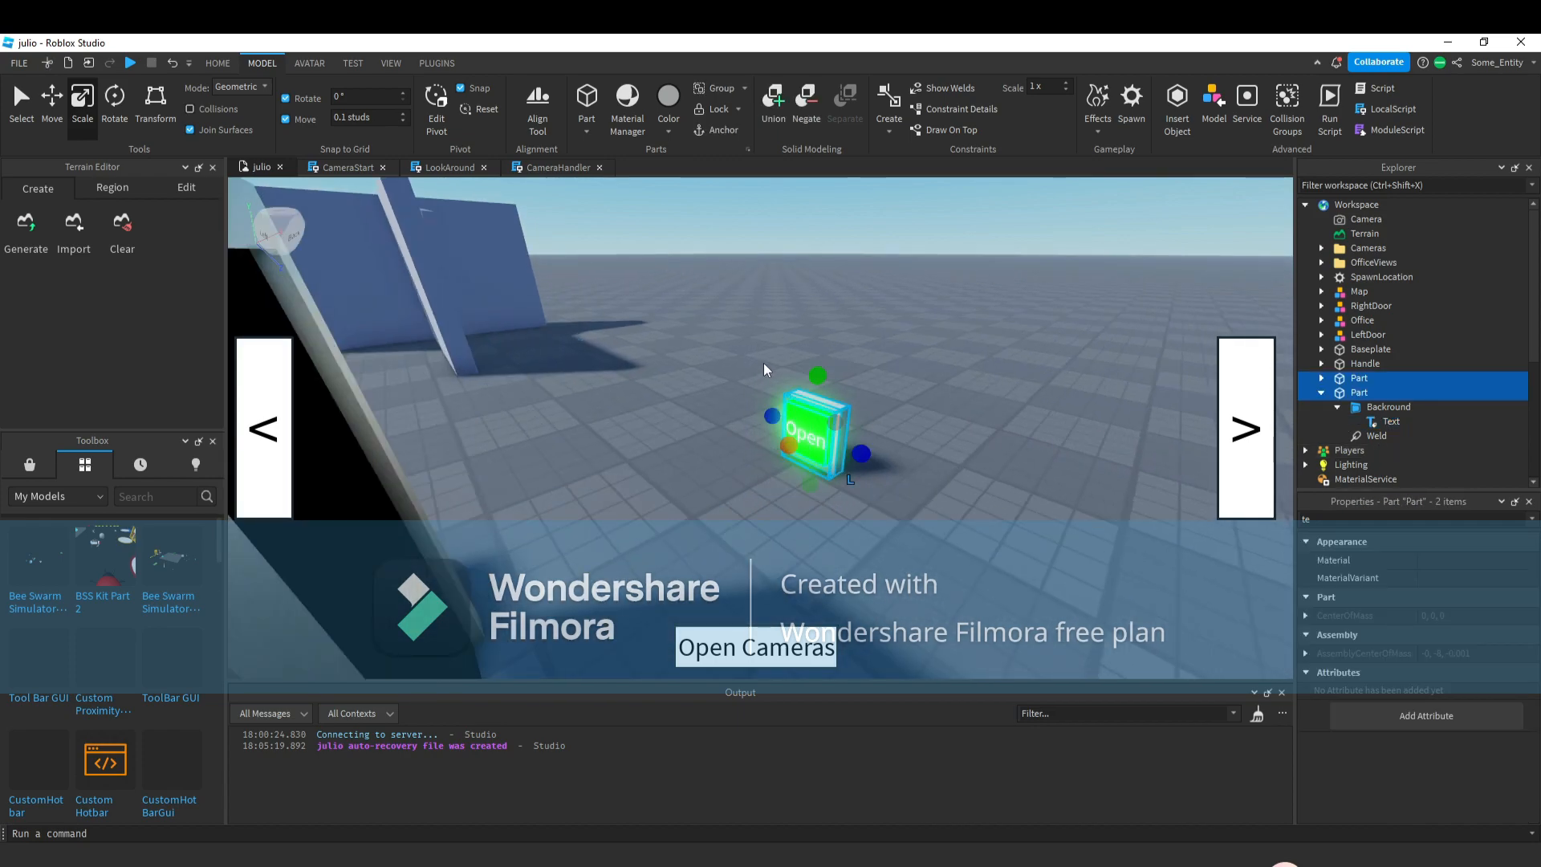
{"action": "key", "text": "ctrl+g"}
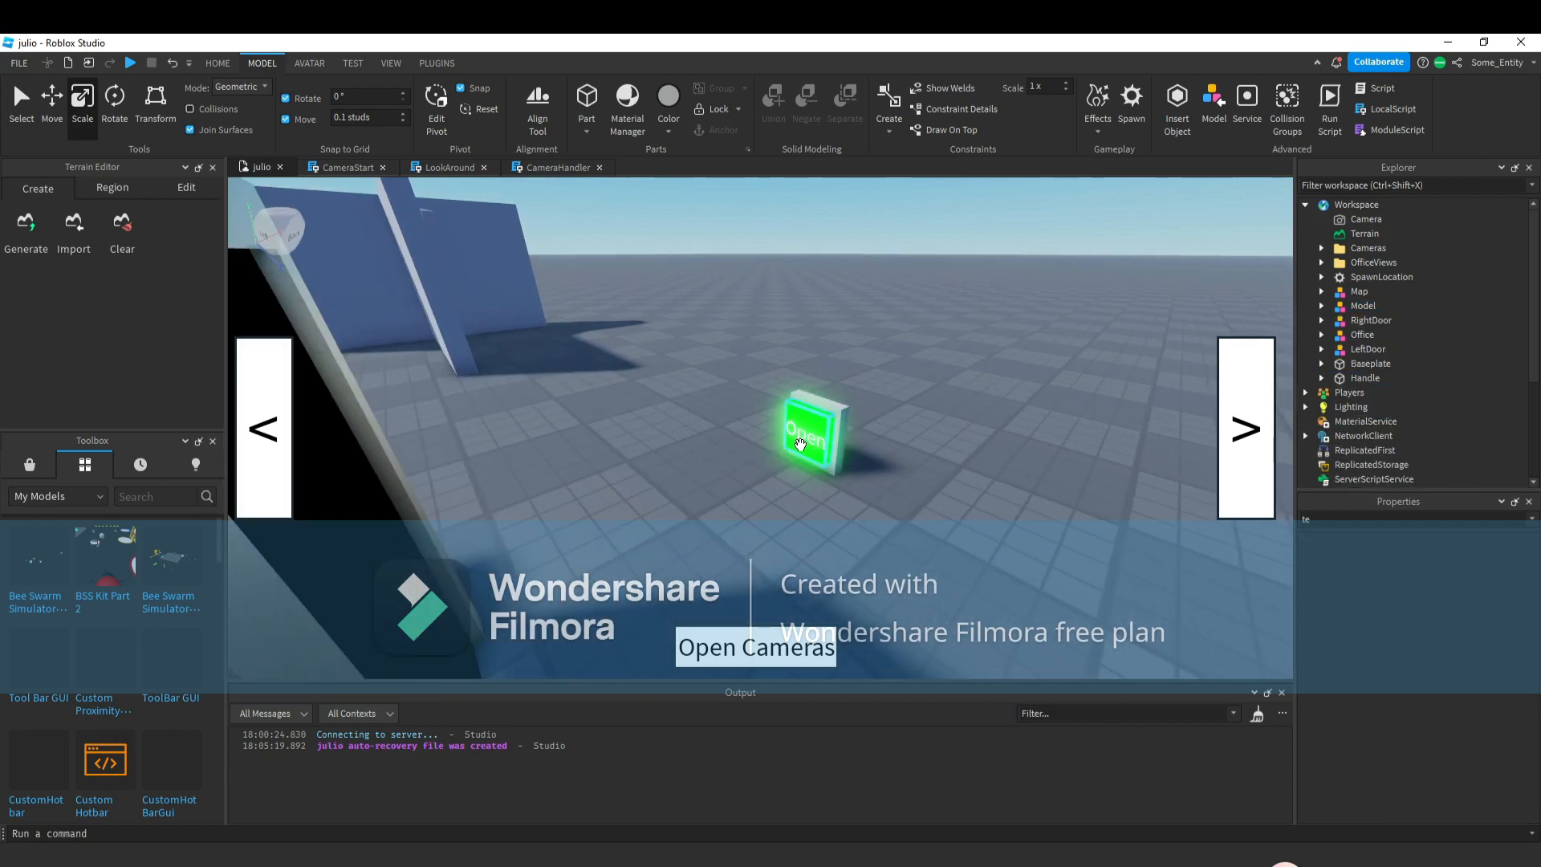
Rename the neon panel part inside the model to MainButton.
{"action": "left_click", "coordinate": [1375, 320]}
{"action": "right_click", "coordinate": [1368, 325]}
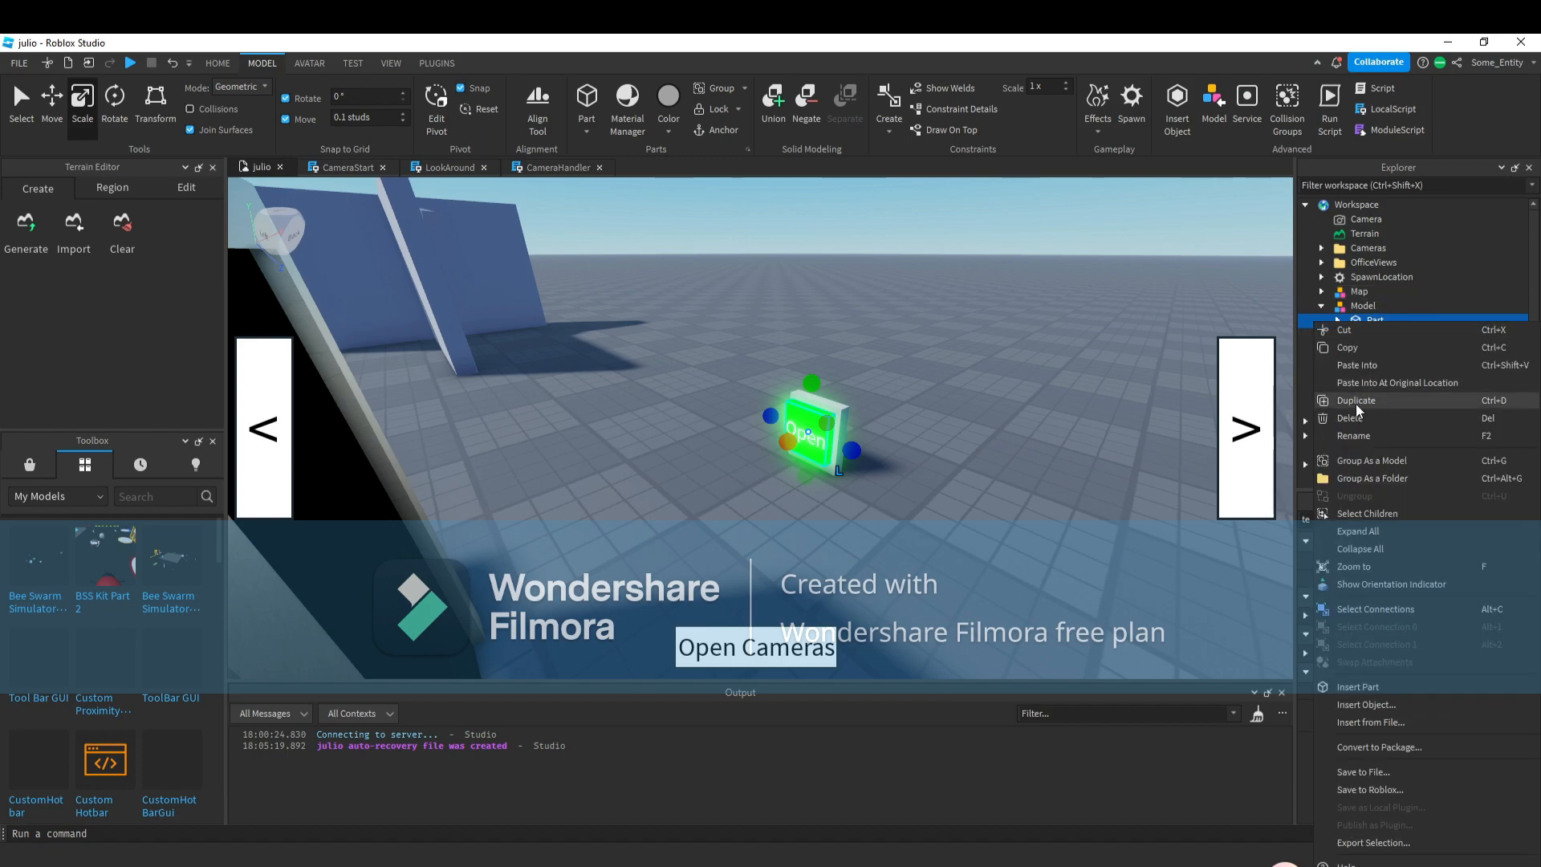
{"action": "left_click", "coordinate": [1356, 445]}
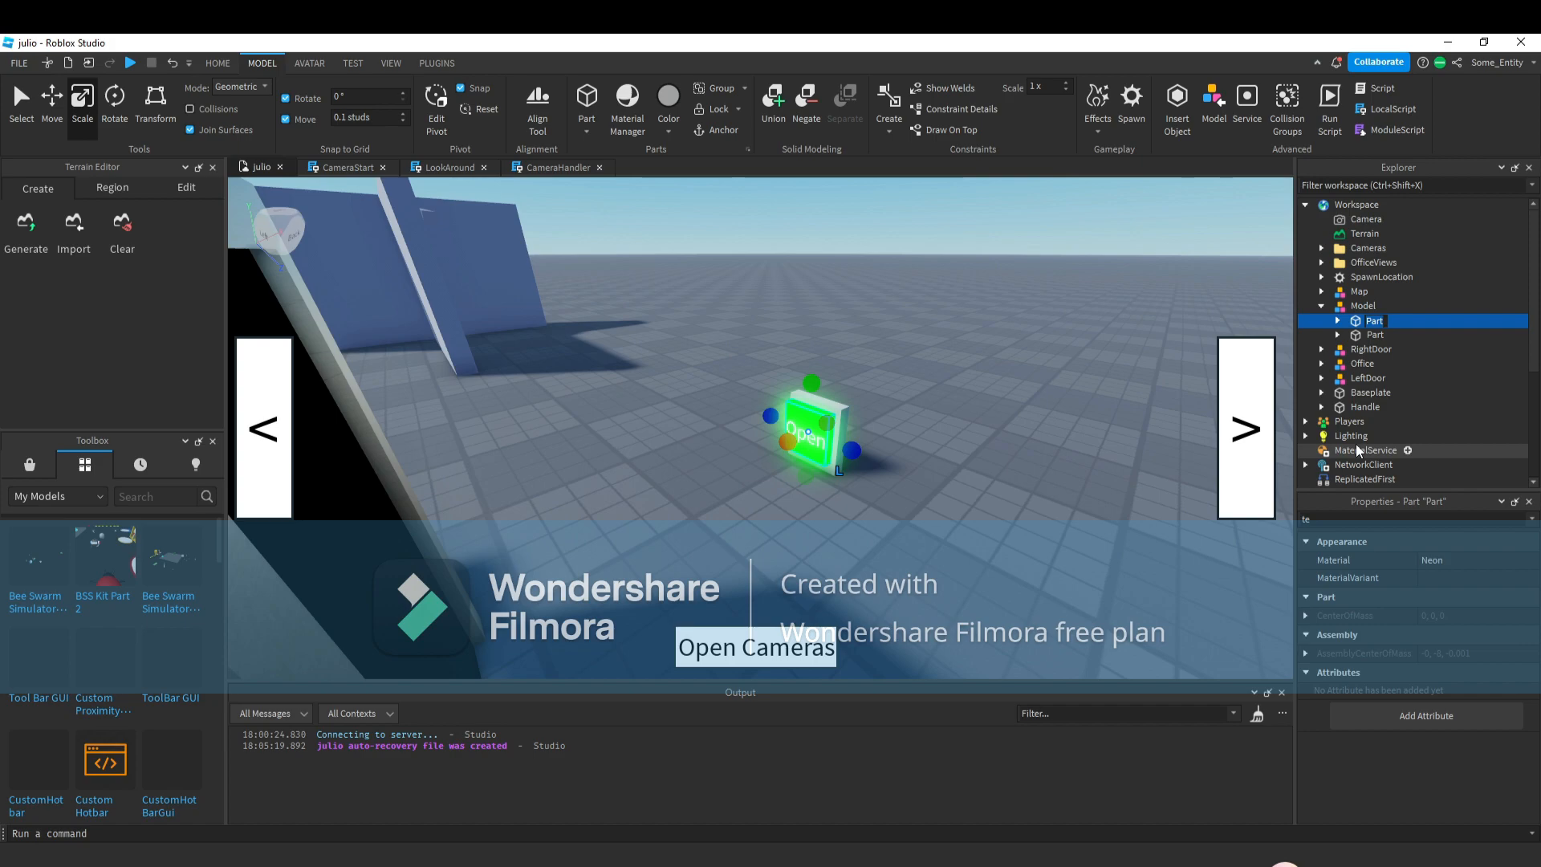
{"action": "type", "text": "MainButton"}
{"action": "key", "text": "Return"}
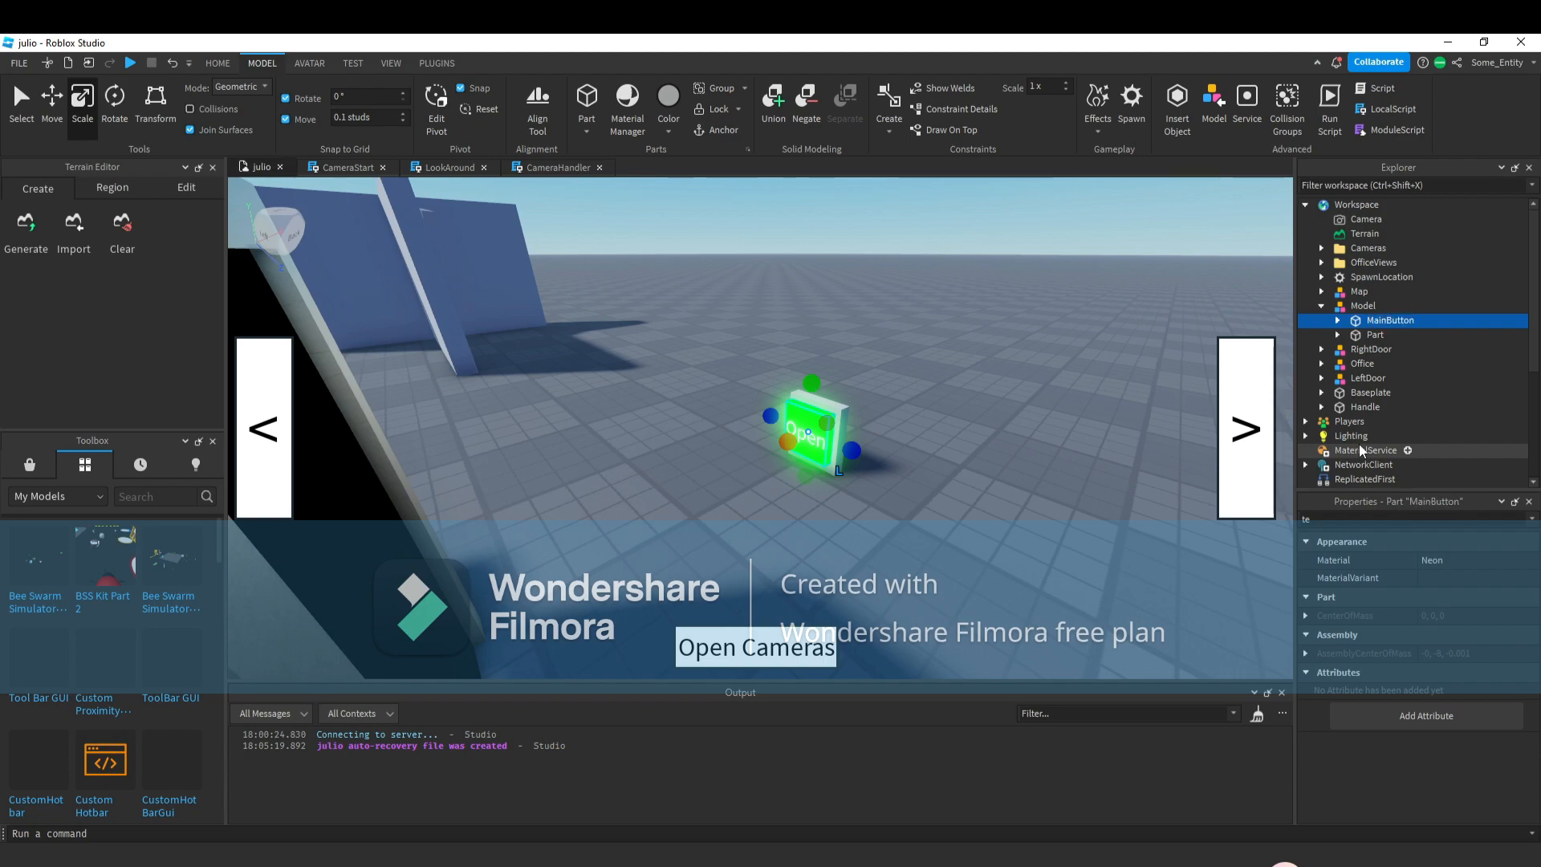
Insert a ClickDetector into the MainButton part.
{"action": "left_click", "coordinate": [1424, 320]}
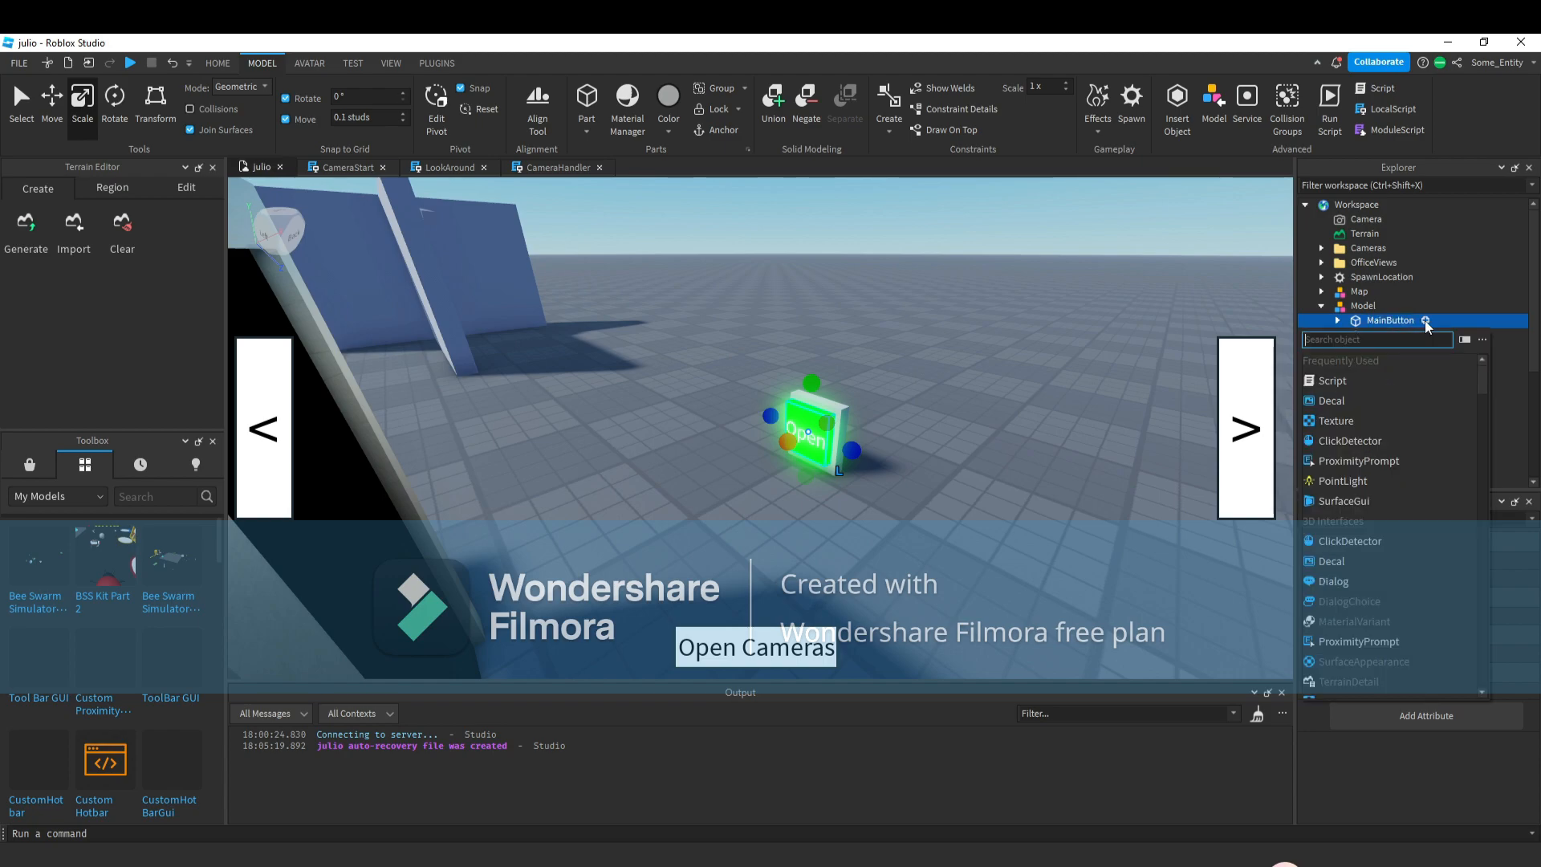
{"action": "left_click", "coordinate": [1414, 442]}
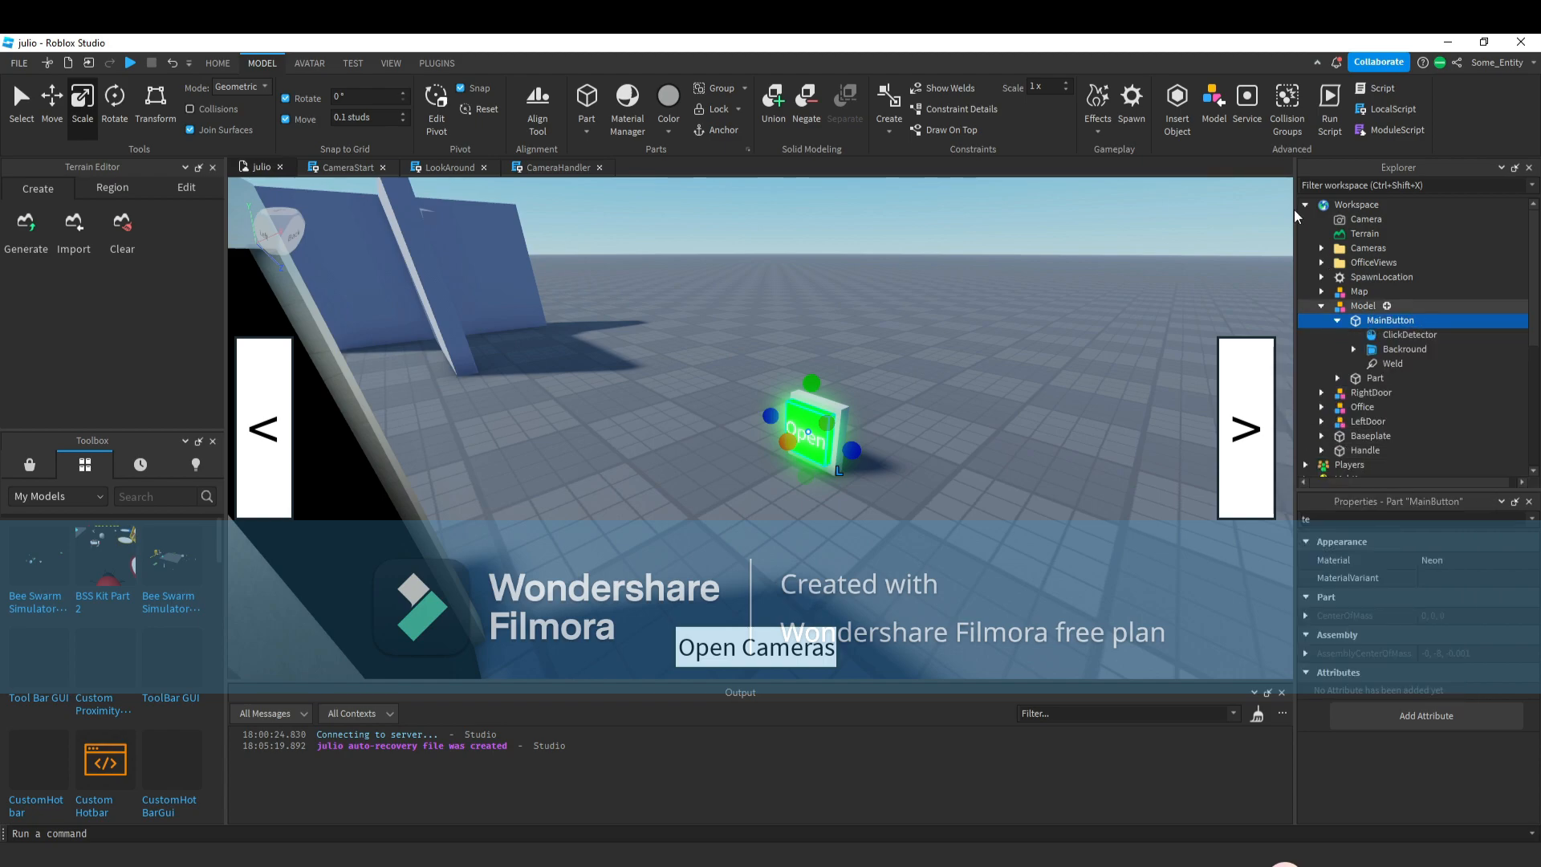
{"action": "left_click", "coordinate": [1404, 335]}
{"action": "left_click", "coordinate": [1376, 363]}
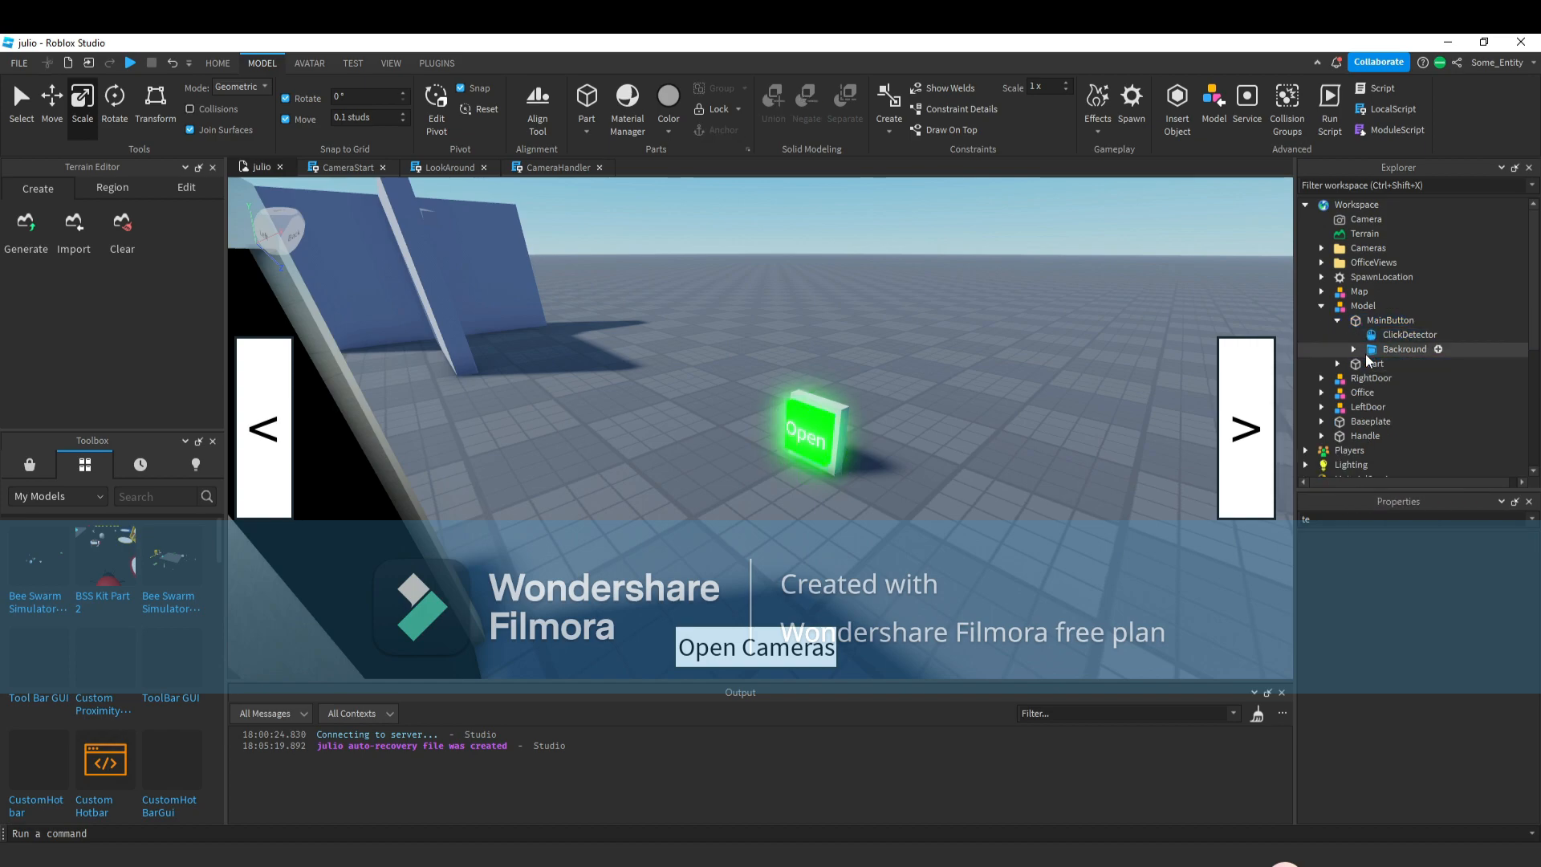
{"action": "left_click", "coordinate": [1400, 349]}
{"action": "right_click", "coordinate": [1400, 350]}
{"action": "key", "text": "Escape"}
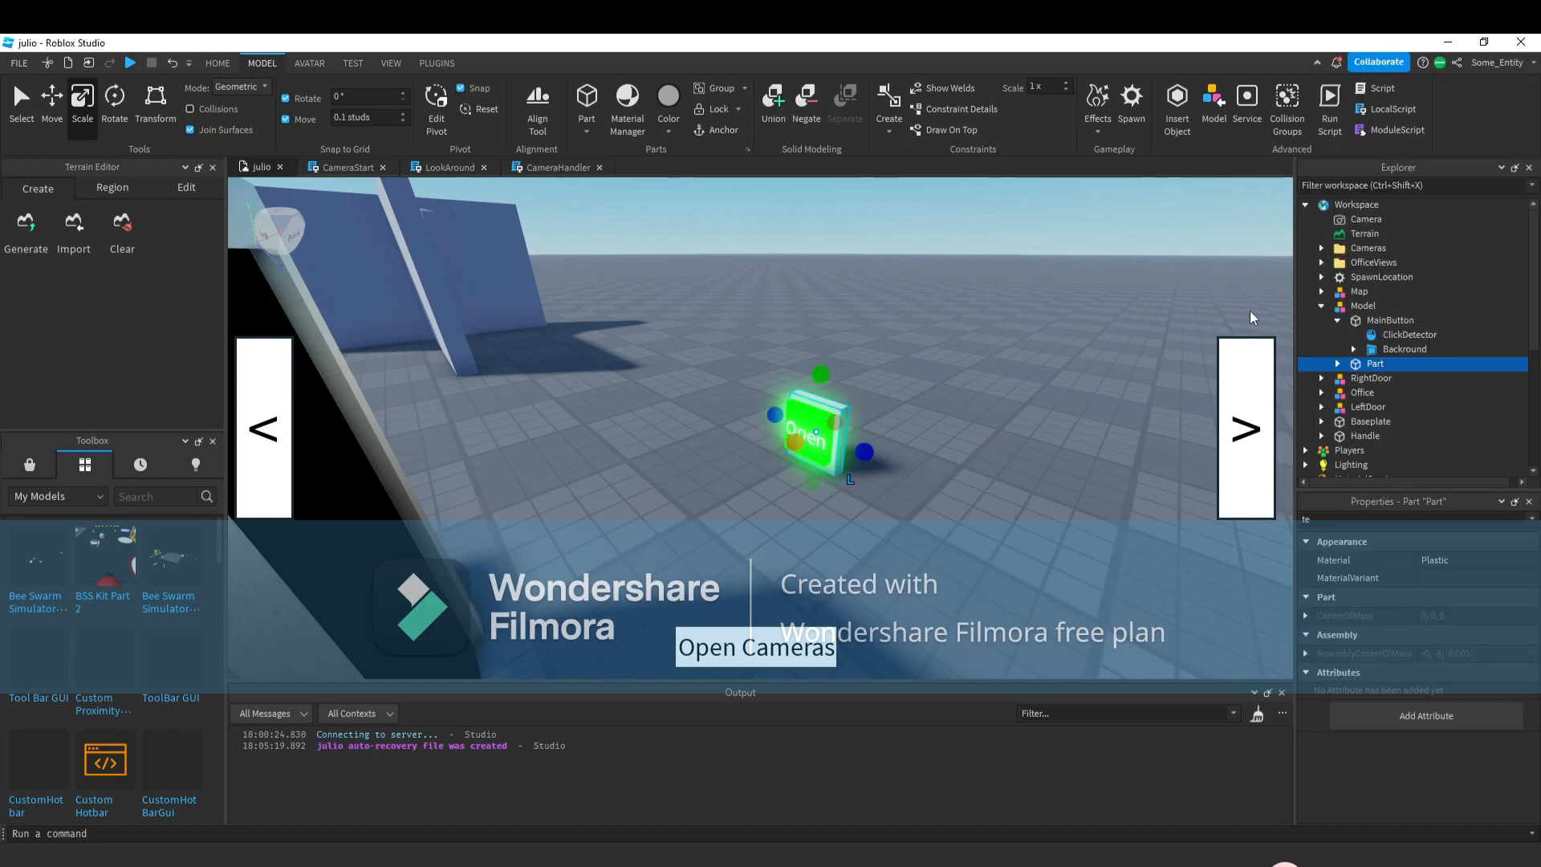
Rename the model containing the button to RightButton.
{"action": "left_click", "coordinate": [1361, 317]}
{"action": "left_click", "coordinate": [1362, 306]}
{"action": "right_click", "coordinate": [1361, 306]}
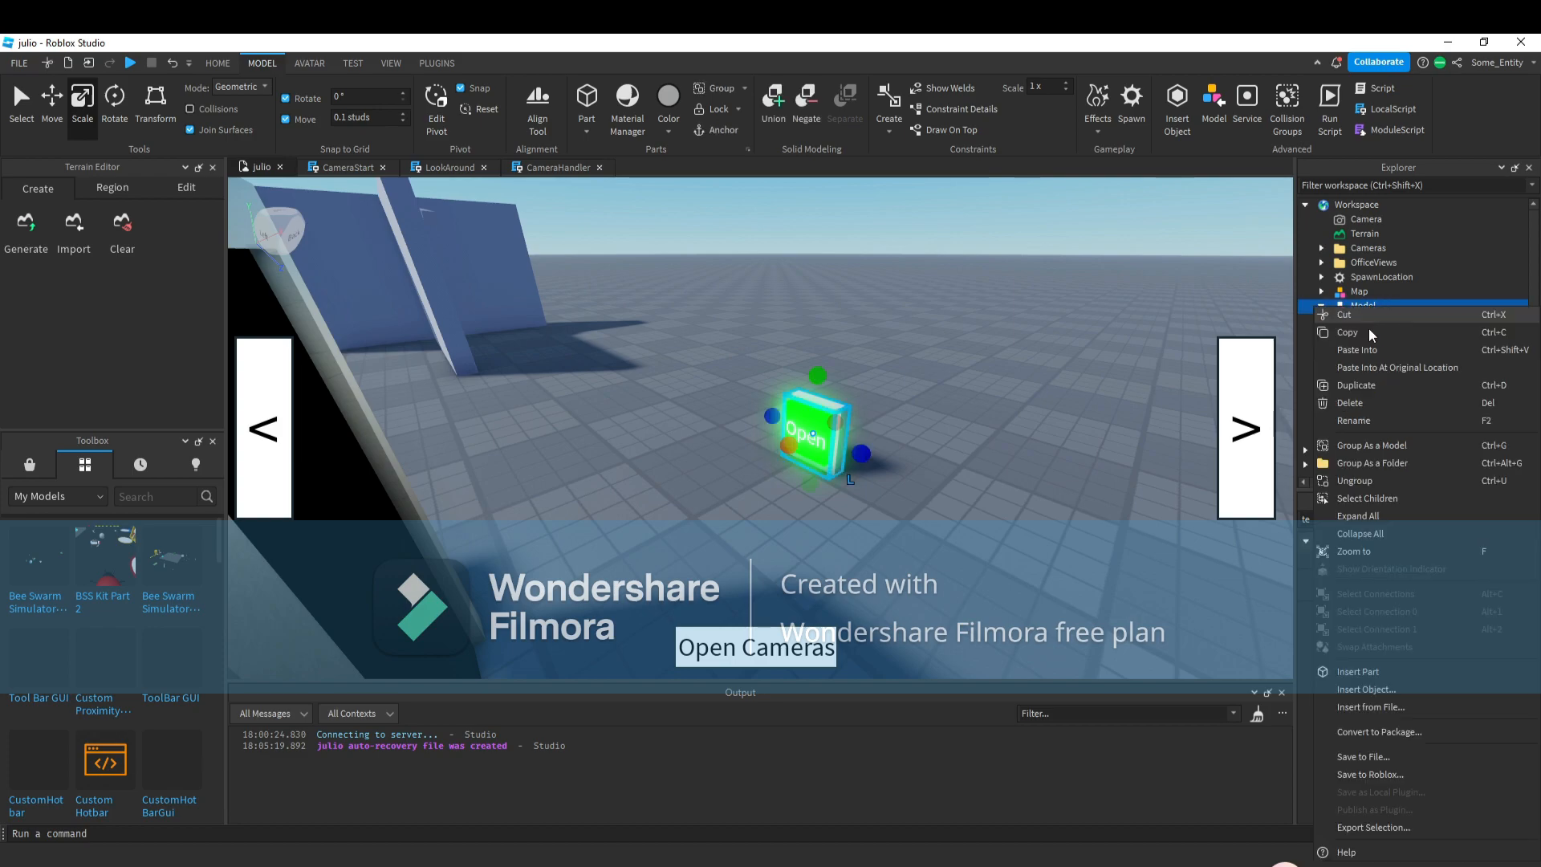
{"action": "left_click", "coordinate": [1353, 422]}
{"action": "type", "text": "But"}
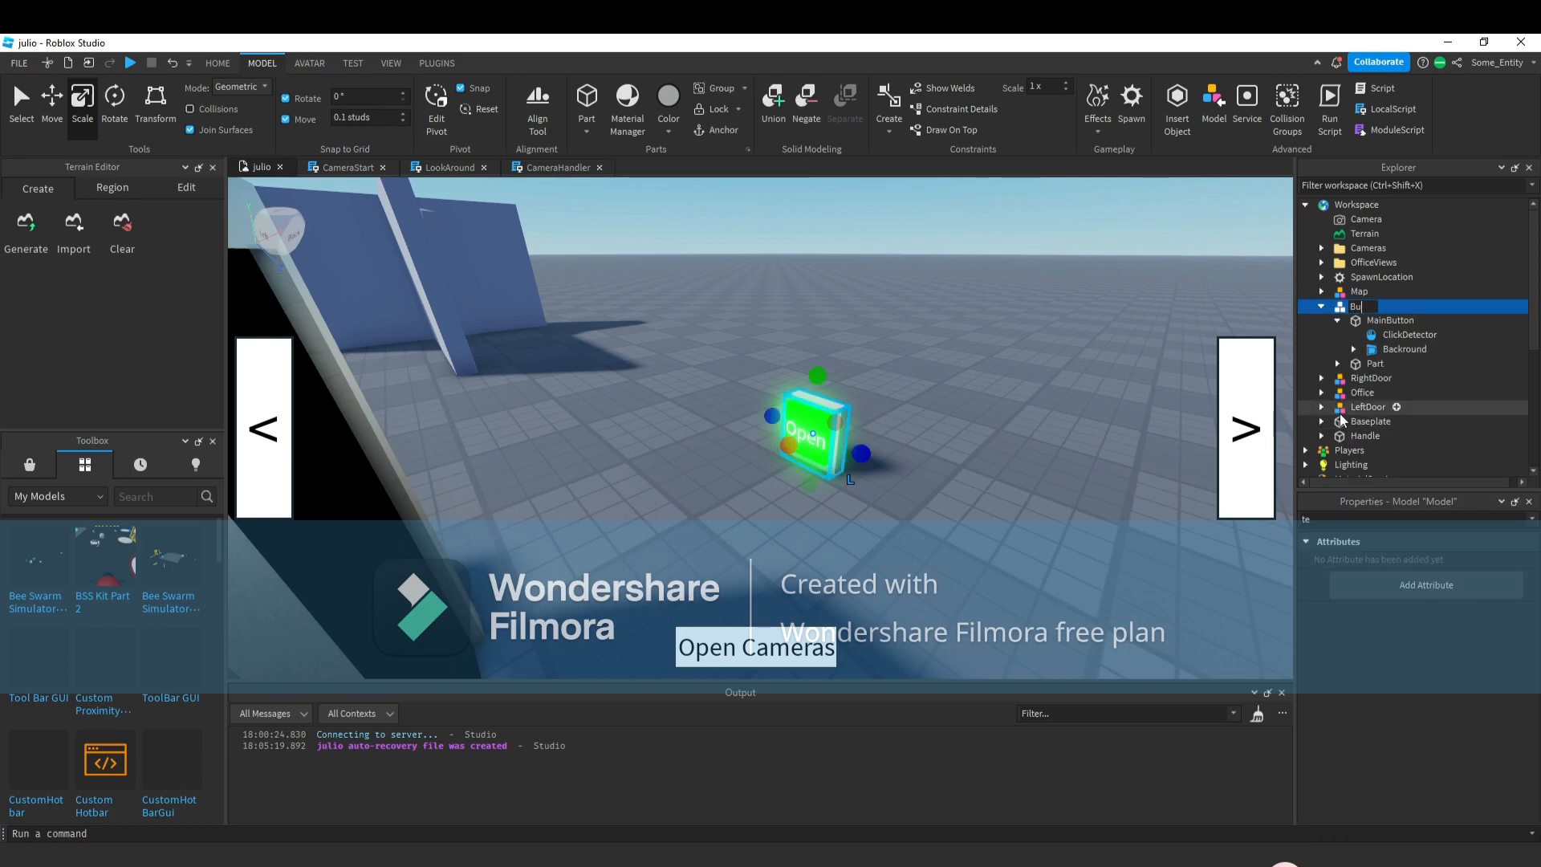
{"action": "key", "text": "BackSpace"}
{"action": "key", "text": "BackSpace"}
{"action": "key", "text": "BackSpace"}
{"action": "type", "text": "RightButton"}
{"action": "key", "text": "Return"}
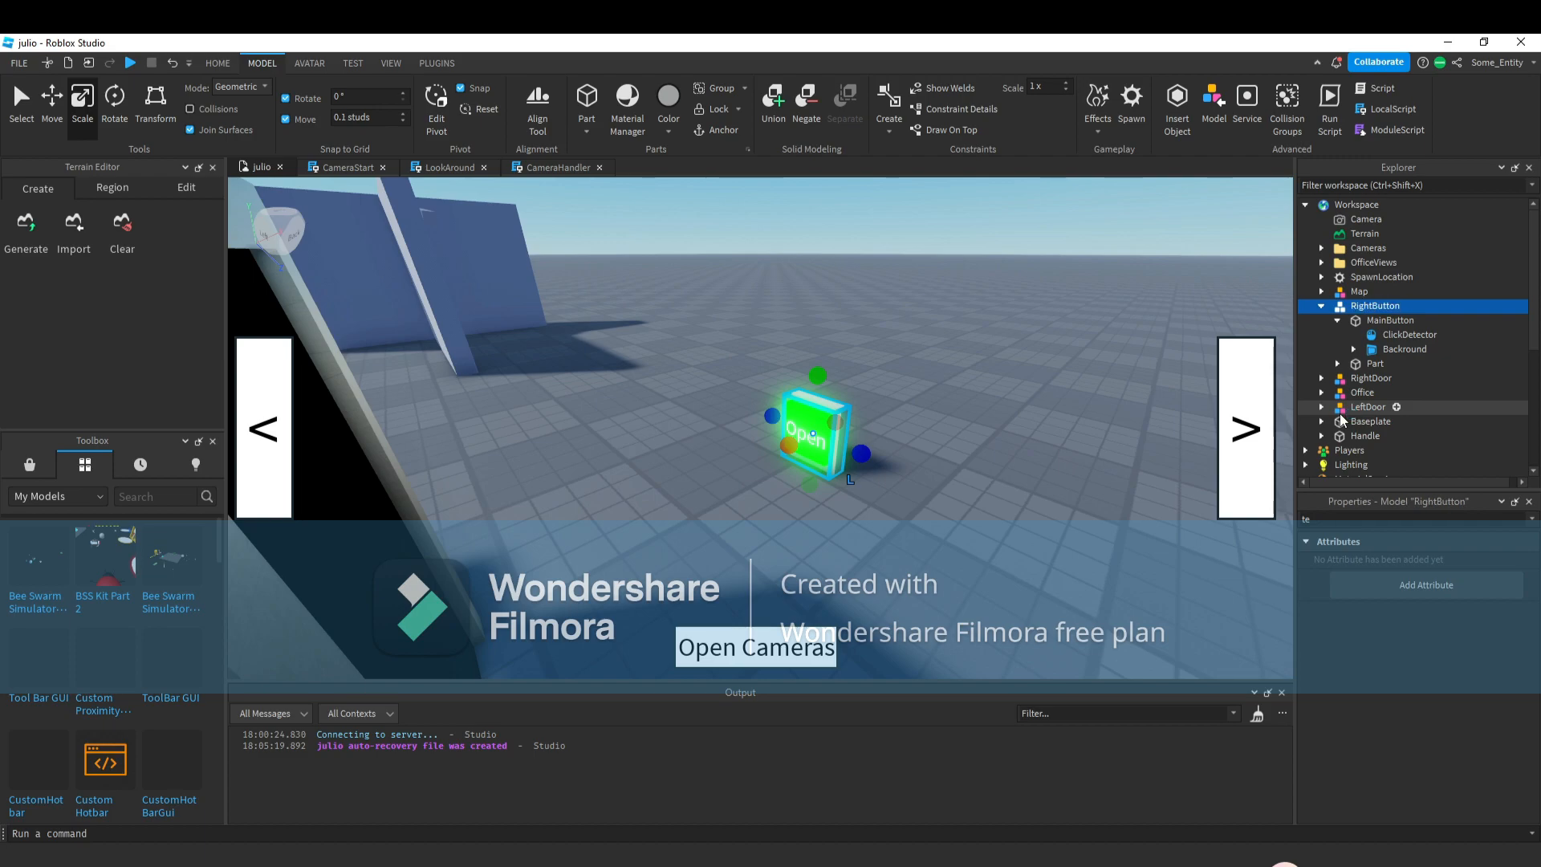
{"action": "scroll", "coordinate": [779, 463], "scroll_direction": "up", "scroll_amount": 3}
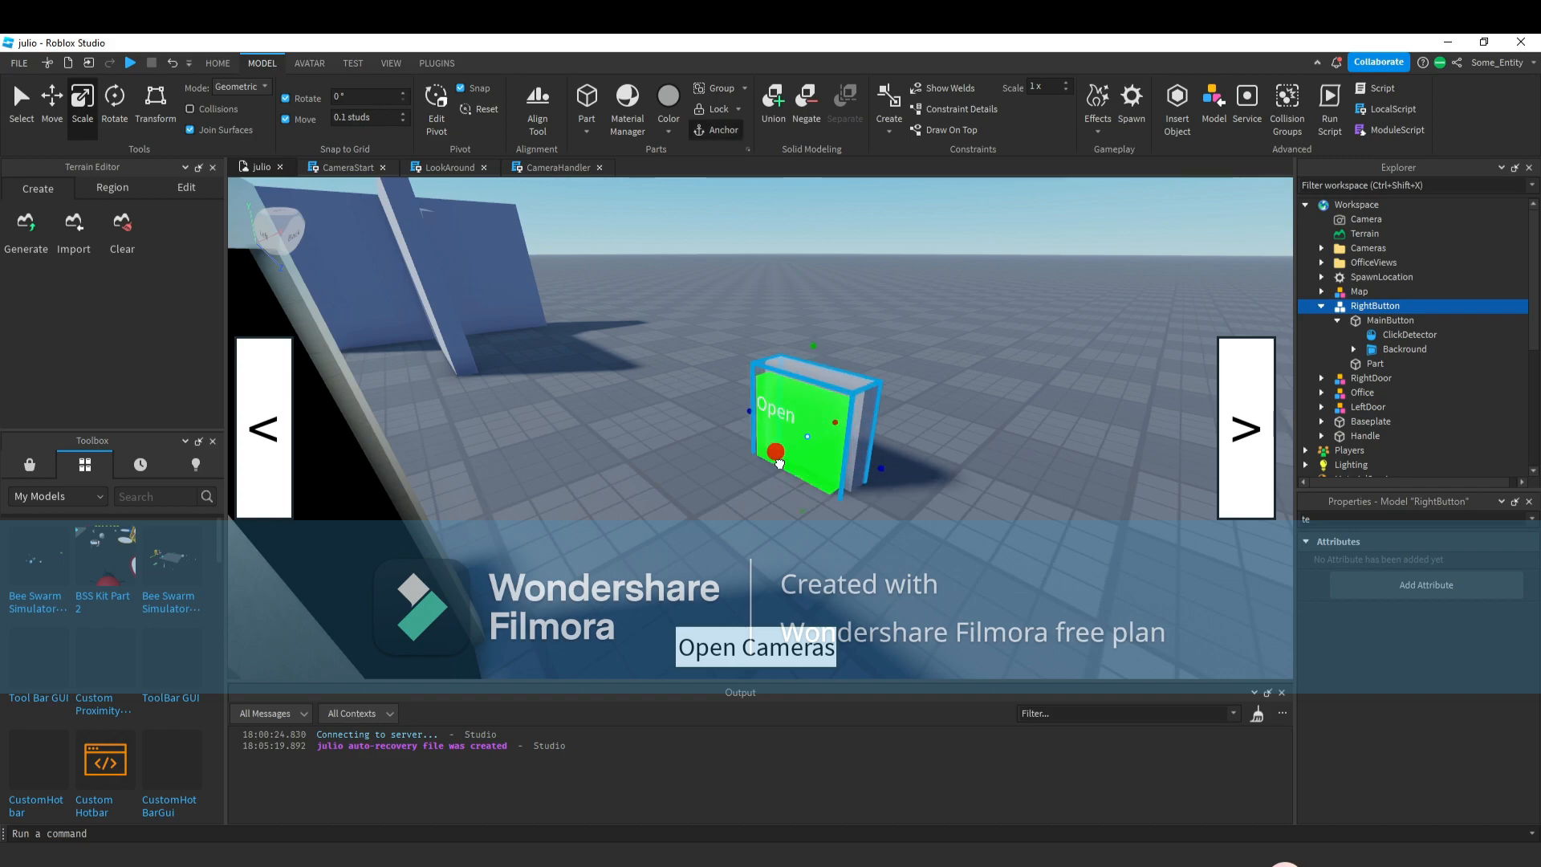
{"action": "left_click_drag", "start_coordinate": [779, 464], "coordinate": [764, 492]}
{"action": "scroll", "coordinate": [763, 492], "scroll_direction": "down", "scroll_amount": 5}
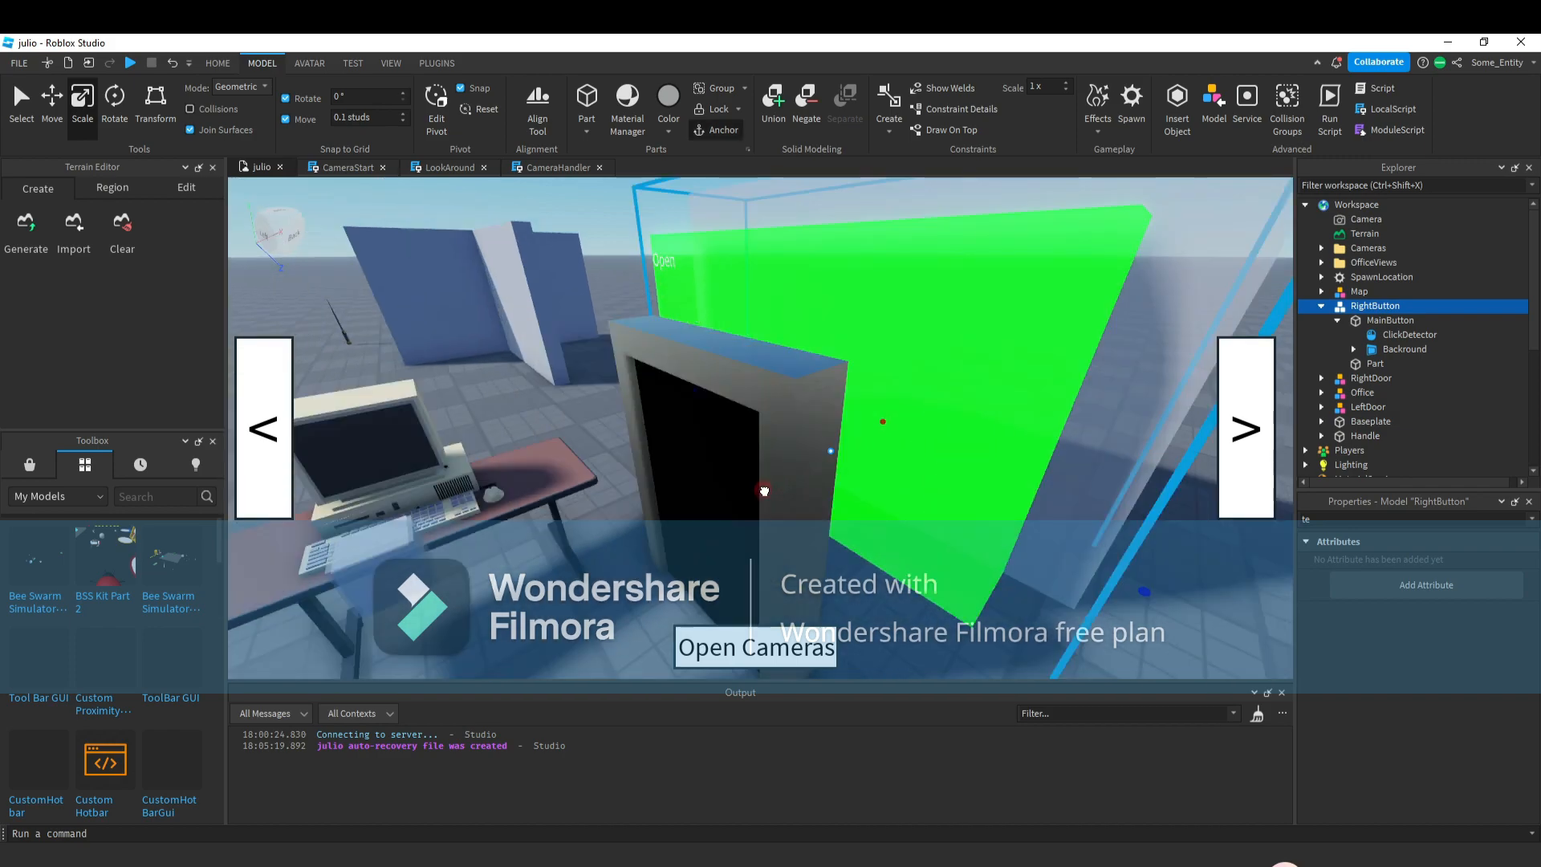
{"action": "left_click", "coordinate": [172, 62]}
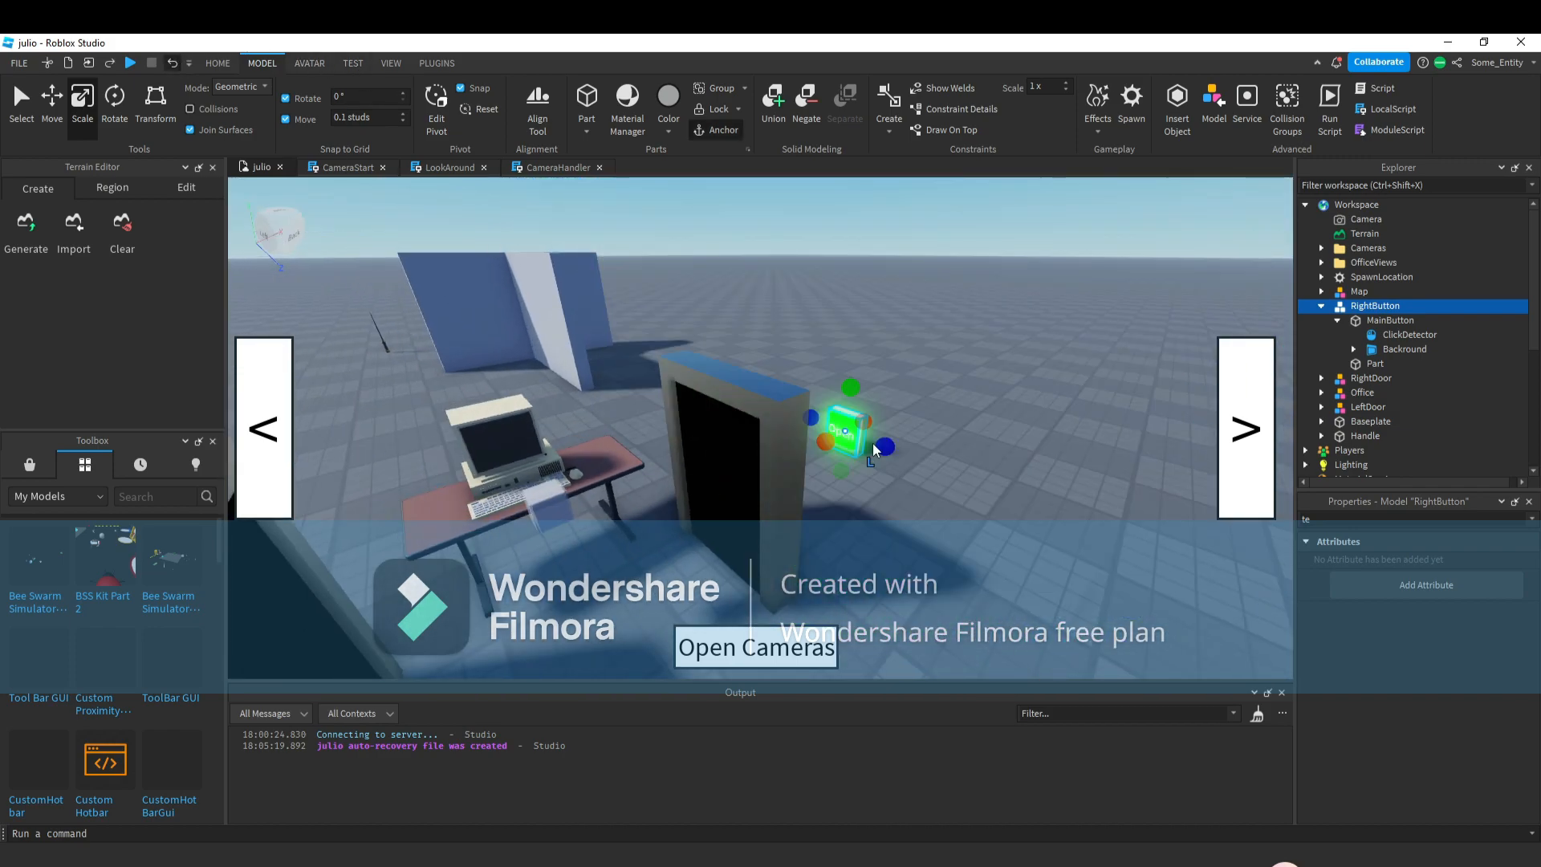
Raise the RightButton model slightly with the Move tool so the panel sits higher beside the door.
{"action": "left_click_drag", "start_coordinate": [838, 444], "coordinate": [872, 508]}
{"action": "key", "text": "a"}
{"action": "right_click_drag", "start_coordinate": [835, 474], "coordinate": [872, 507]}
{"action": "left_click_drag", "start_coordinate": [872, 508], "coordinate": [870, 507]}
{"action": "key", "text": "w"}
{"action": "right_click_drag", "start_coordinate": [872, 507], "coordinate": [870, 507]}
{"action": "left_click_drag", "start_coordinate": [871, 507], "coordinate": [717, 434]}
{"action": "key", "text": "s"}
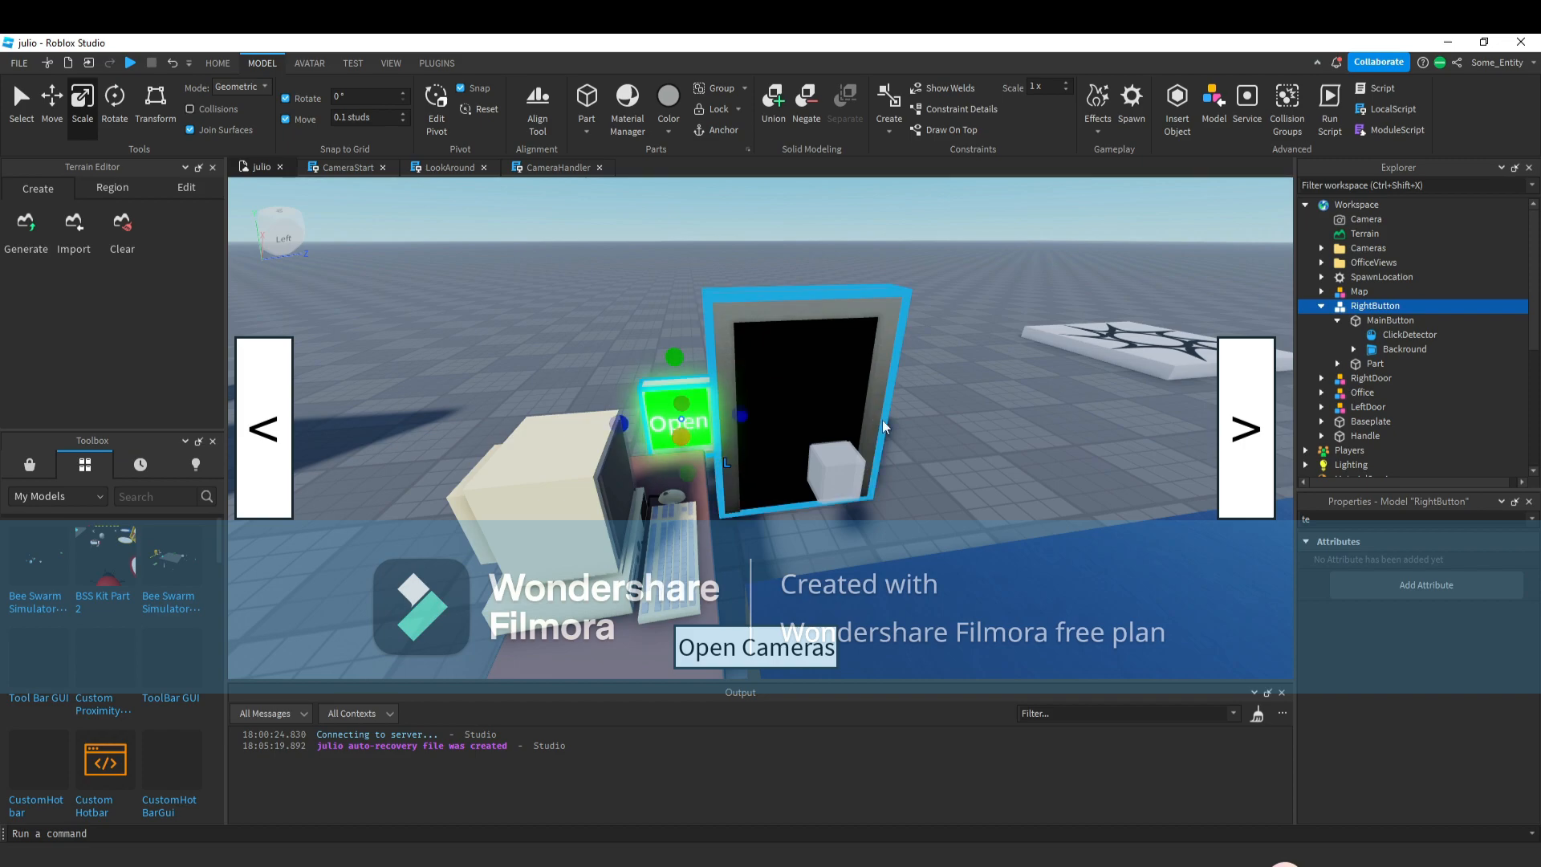
{"action": "key", "text": "s"}
{"action": "left_click", "coordinate": [889, 435]}
{"action": "left_click", "coordinate": [913, 516]}
{"action": "left_click", "coordinate": [778, 381], "text": "ctrl"}
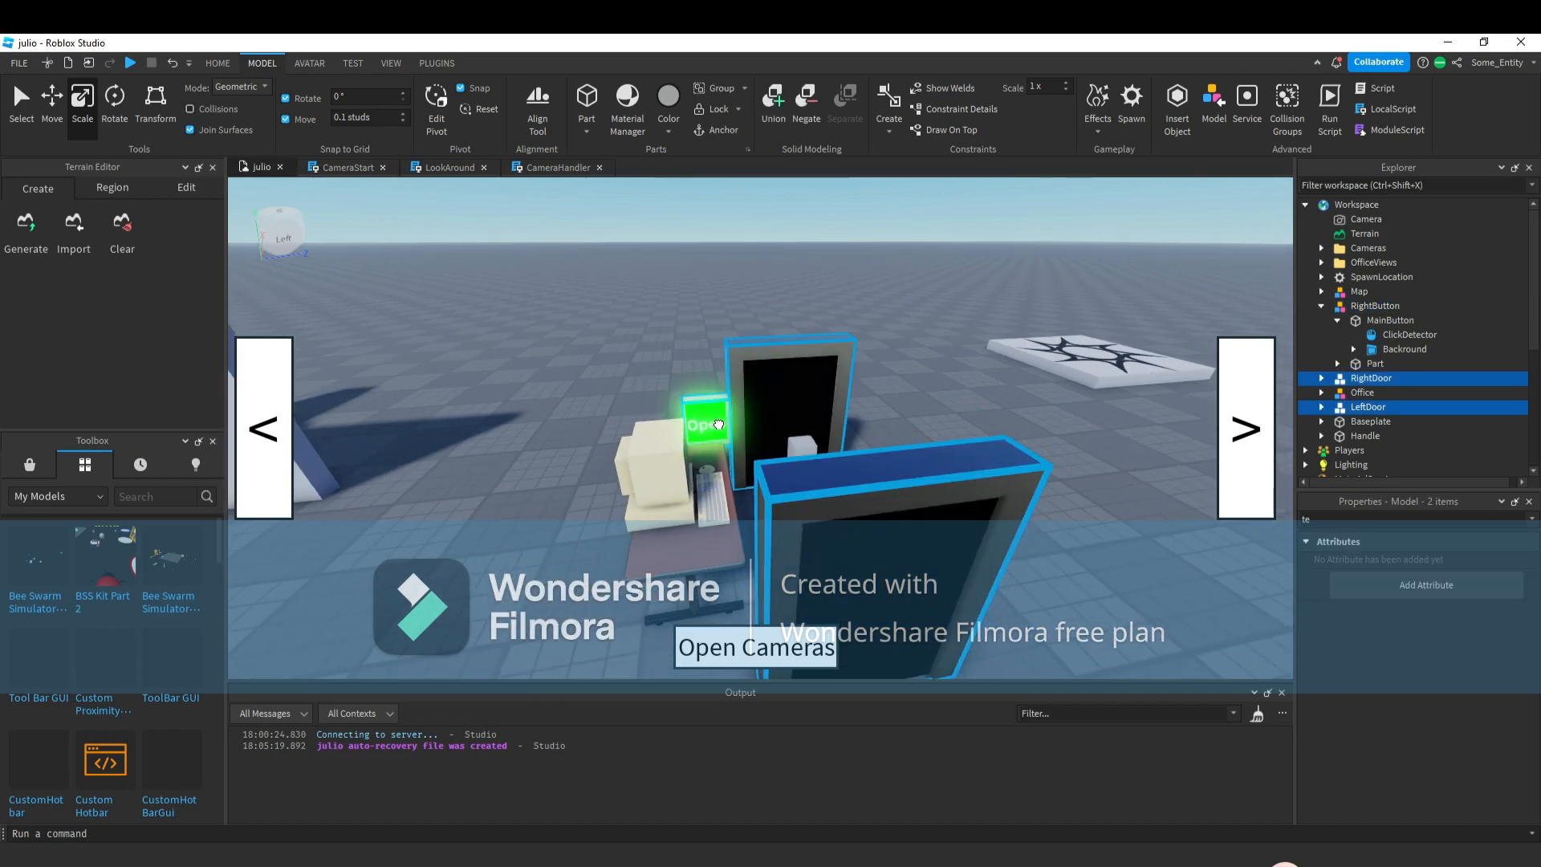
{"action": "left_click", "coordinate": [710, 422], "text": "ctrl"}
{"action": "left_click_drag", "start_coordinate": [803, 354], "coordinate": [796, 387]}
{"action": "left_click", "coordinate": [51, 102]}
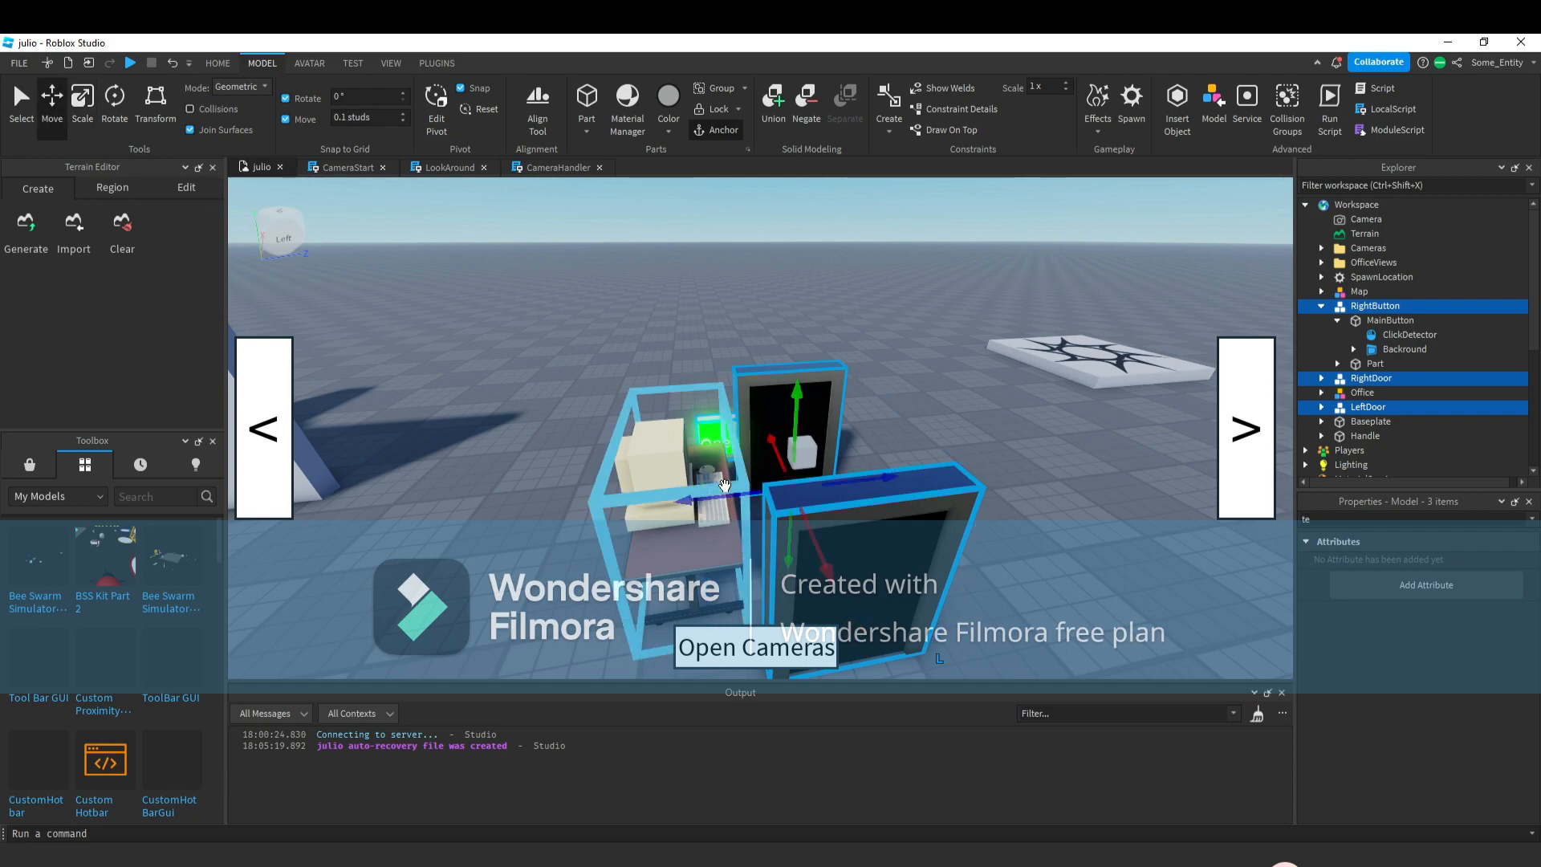
{"action": "left_click_drag", "start_coordinate": [722, 501], "coordinate": [732, 500]}
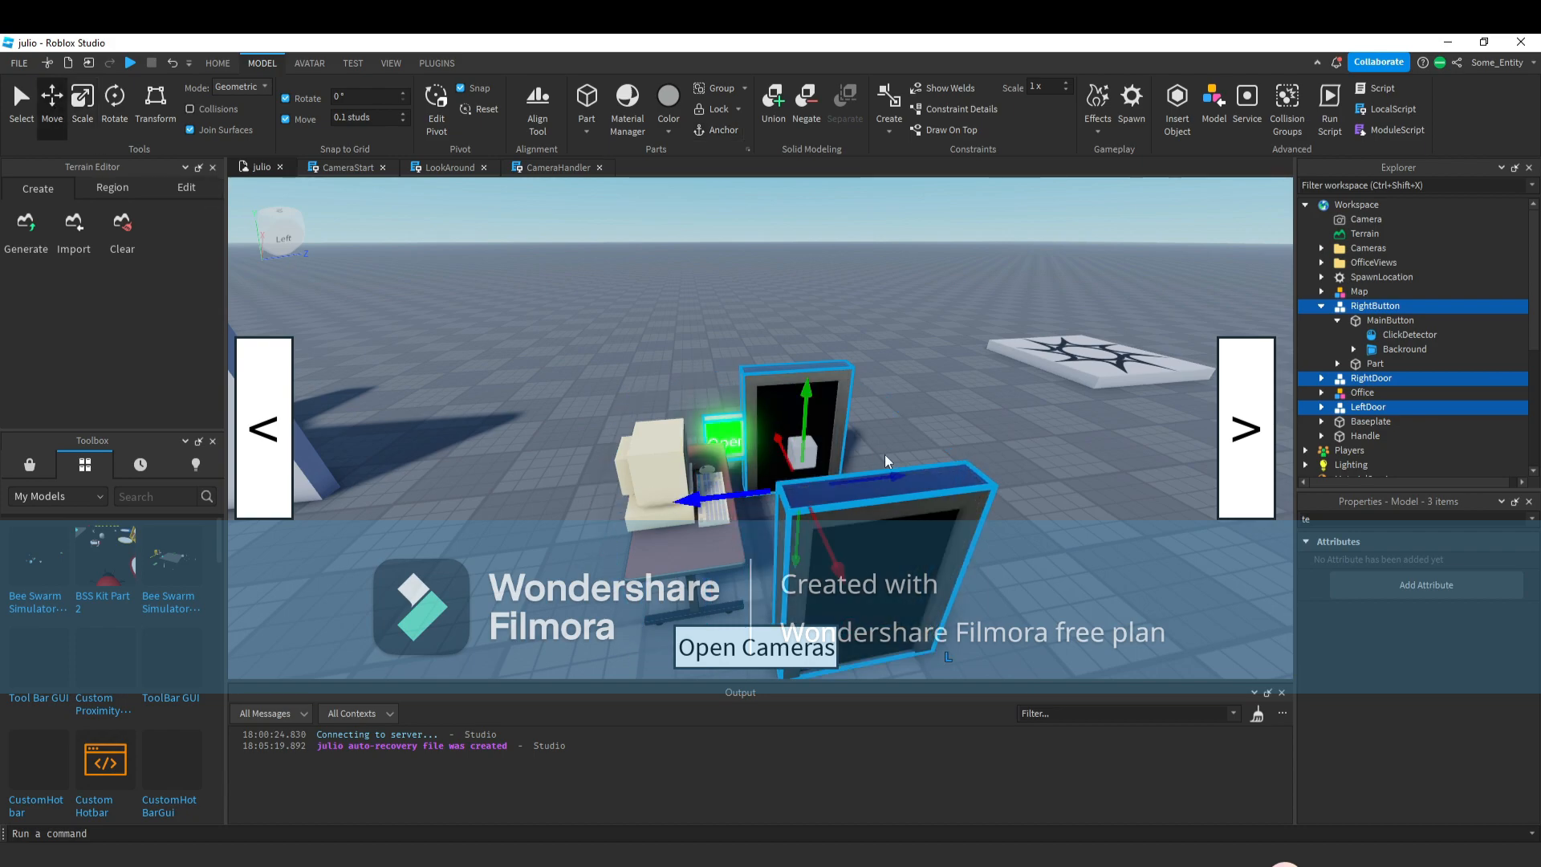
{"action": "left_click", "coordinate": [886, 448]}
{"action": "key", "text": "w"}
{"action": "right_click_drag", "start_coordinate": [888, 445], "coordinate": [889, 444]}
{"action": "scroll", "coordinate": [888, 444], "scroll_direction": "up", "scroll_amount": 3}
{"action": "left_click", "coordinate": [761, 425]}
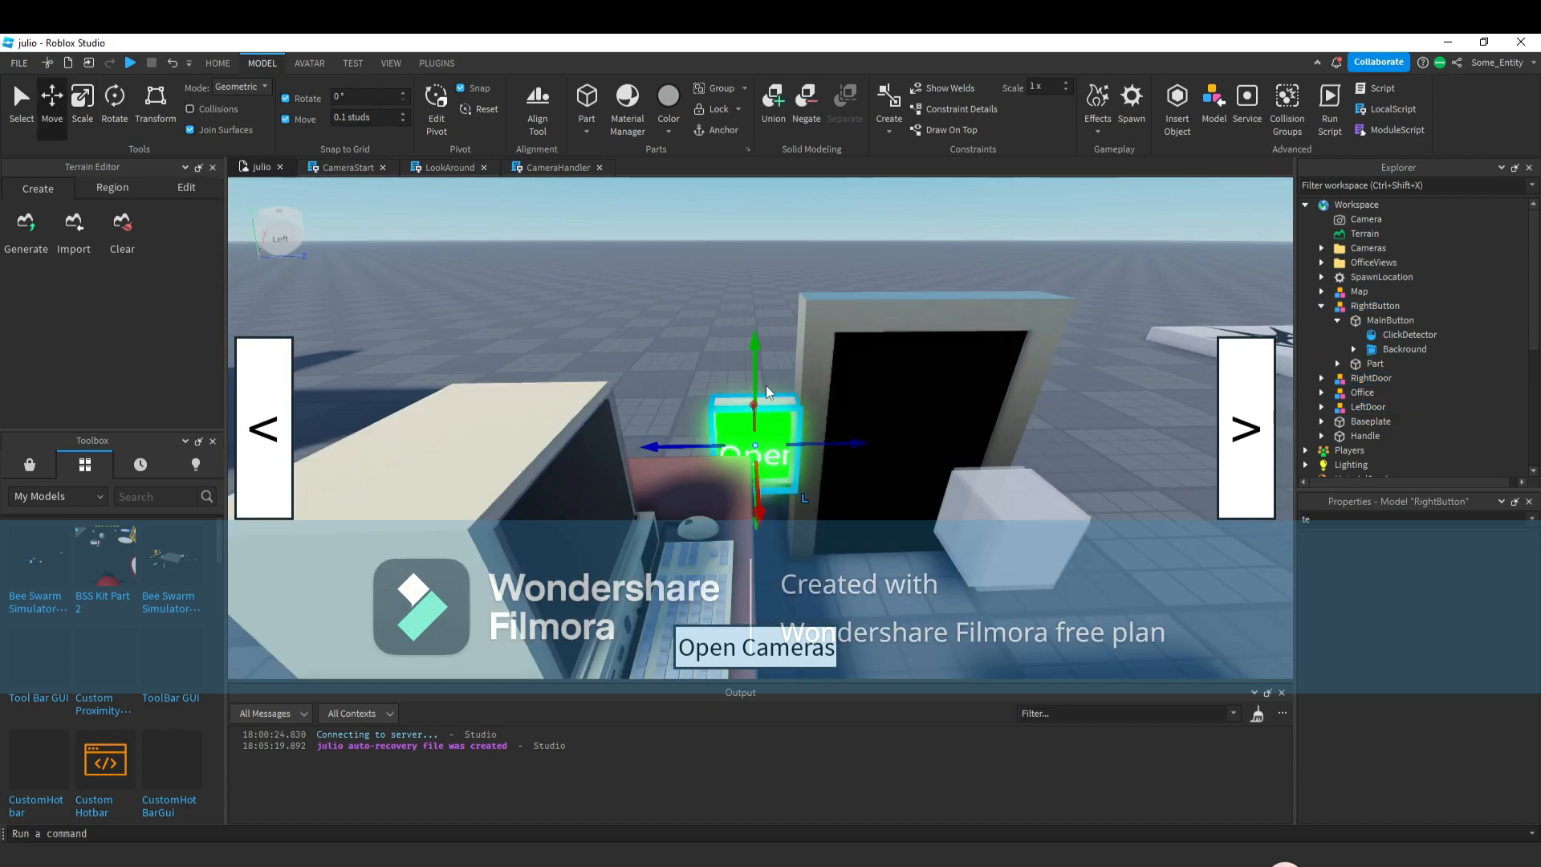
{"action": "left_click_drag", "start_coordinate": [766, 385], "coordinate": [782, 328]}
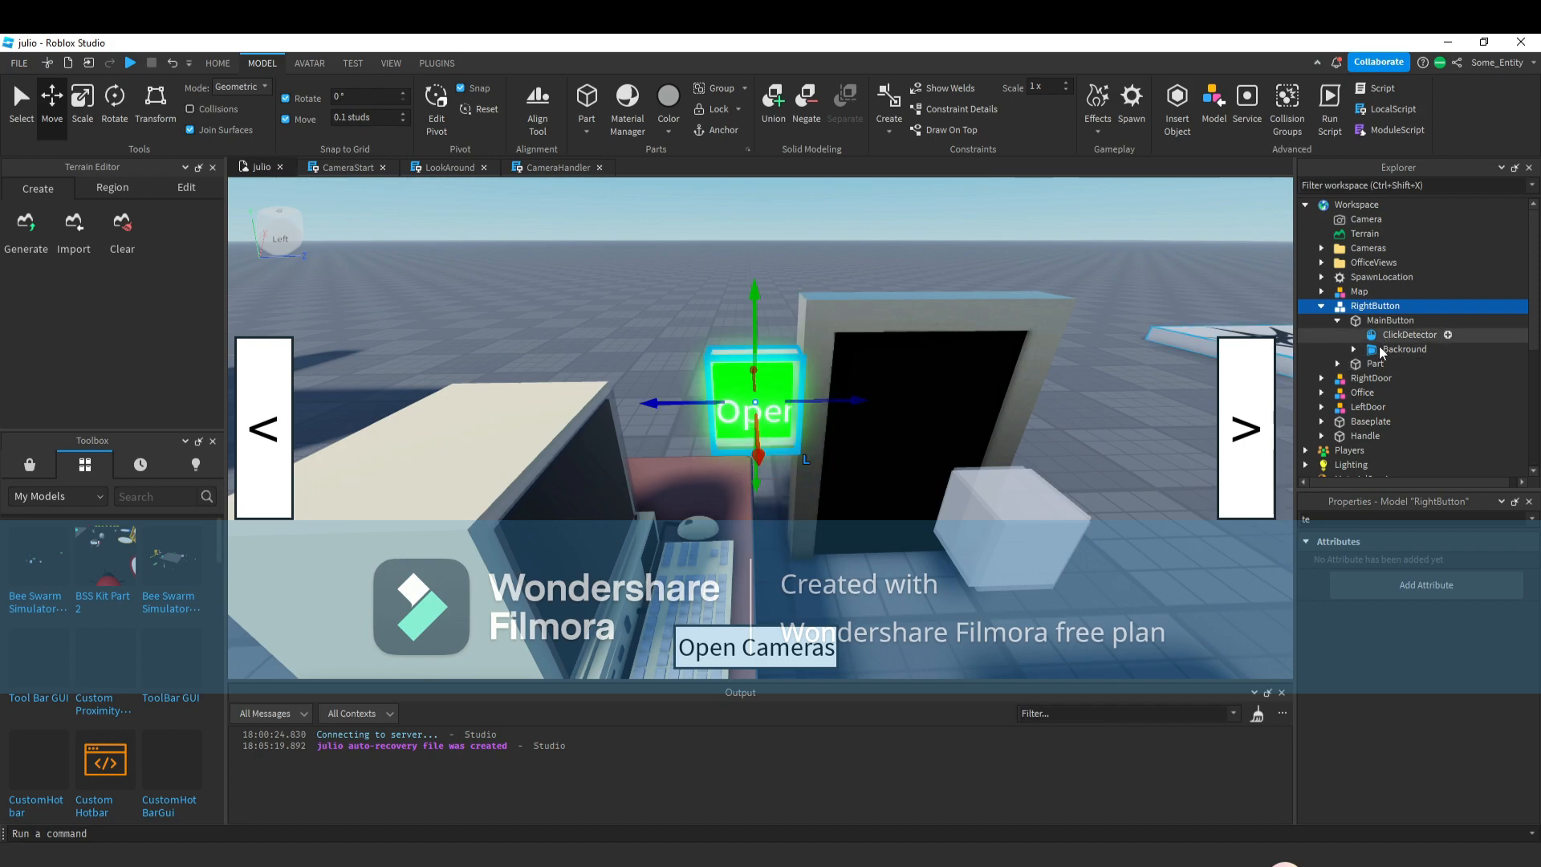
Filter the Text label's properties for size and set its Size to {0, 75},{0, 75}.
{"action": "left_click", "coordinate": [1396, 349]}
{"action": "left_click", "coordinate": [1353, 350]}
{"action": "left_click", "coordinate": [1410, 368]}
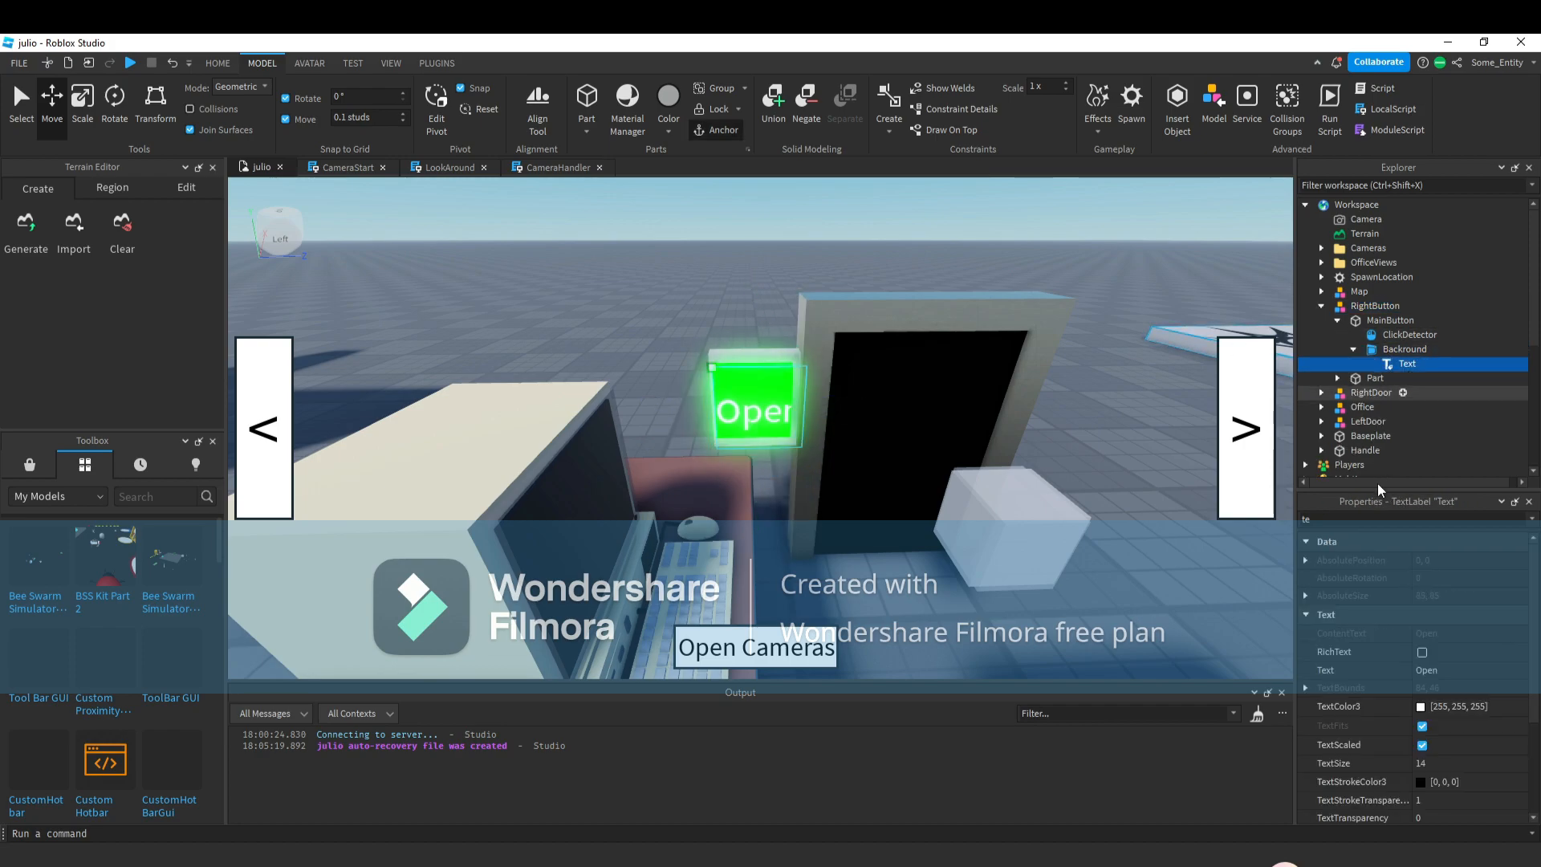
{"action": "left_click_drag", "start_coordinate": [1342, 507], "coordinate": [1255, 494]}
{"action": "left_click_drag", "start_coordinate": [1464, 573], "coordinate": [1392, 538]}
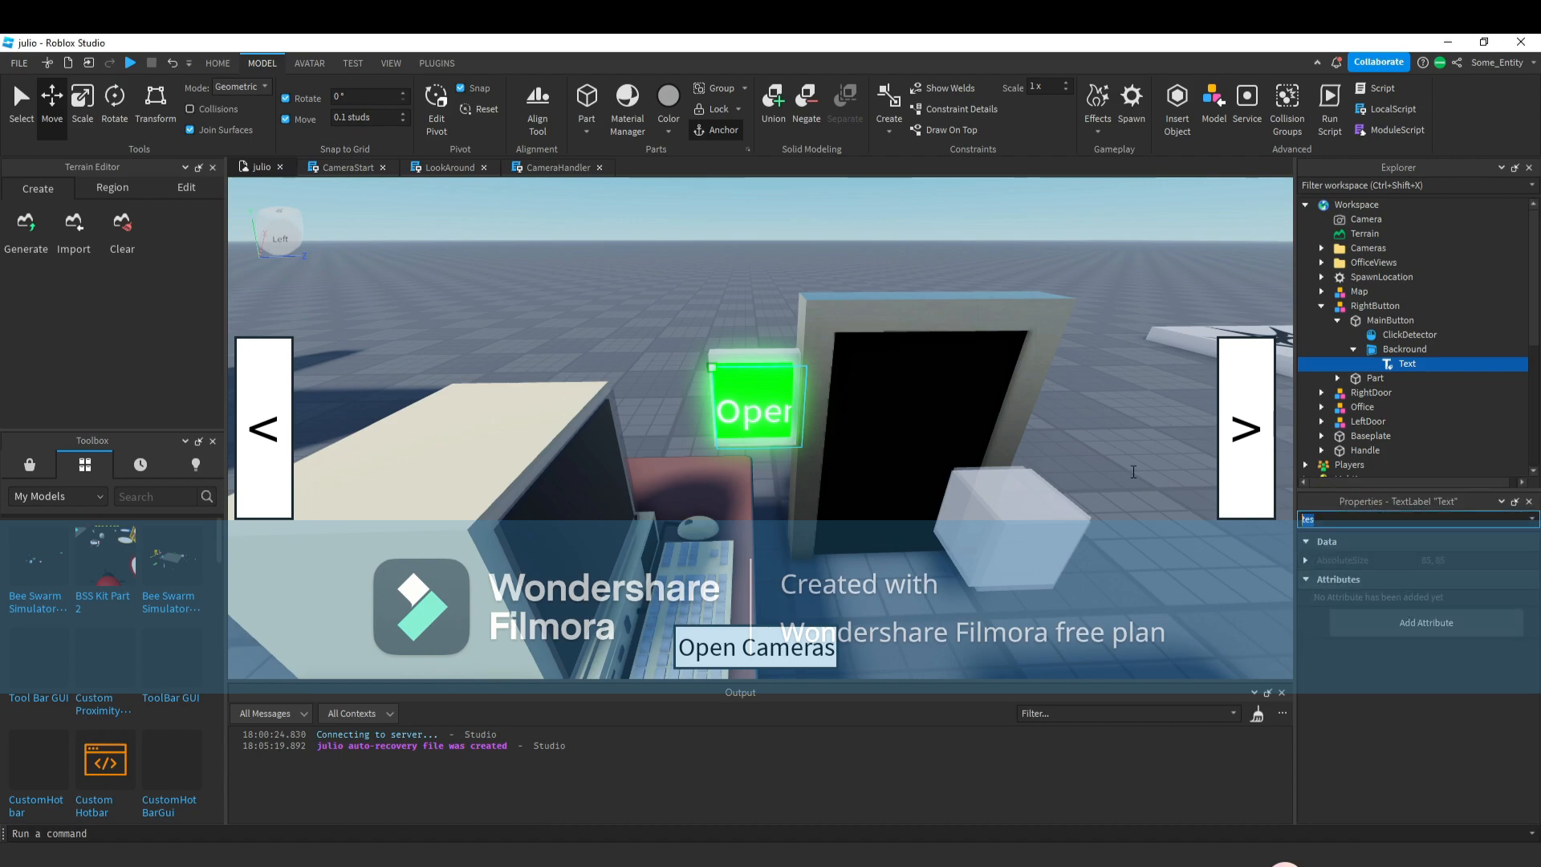
{"action": "type", "text": "siz"}
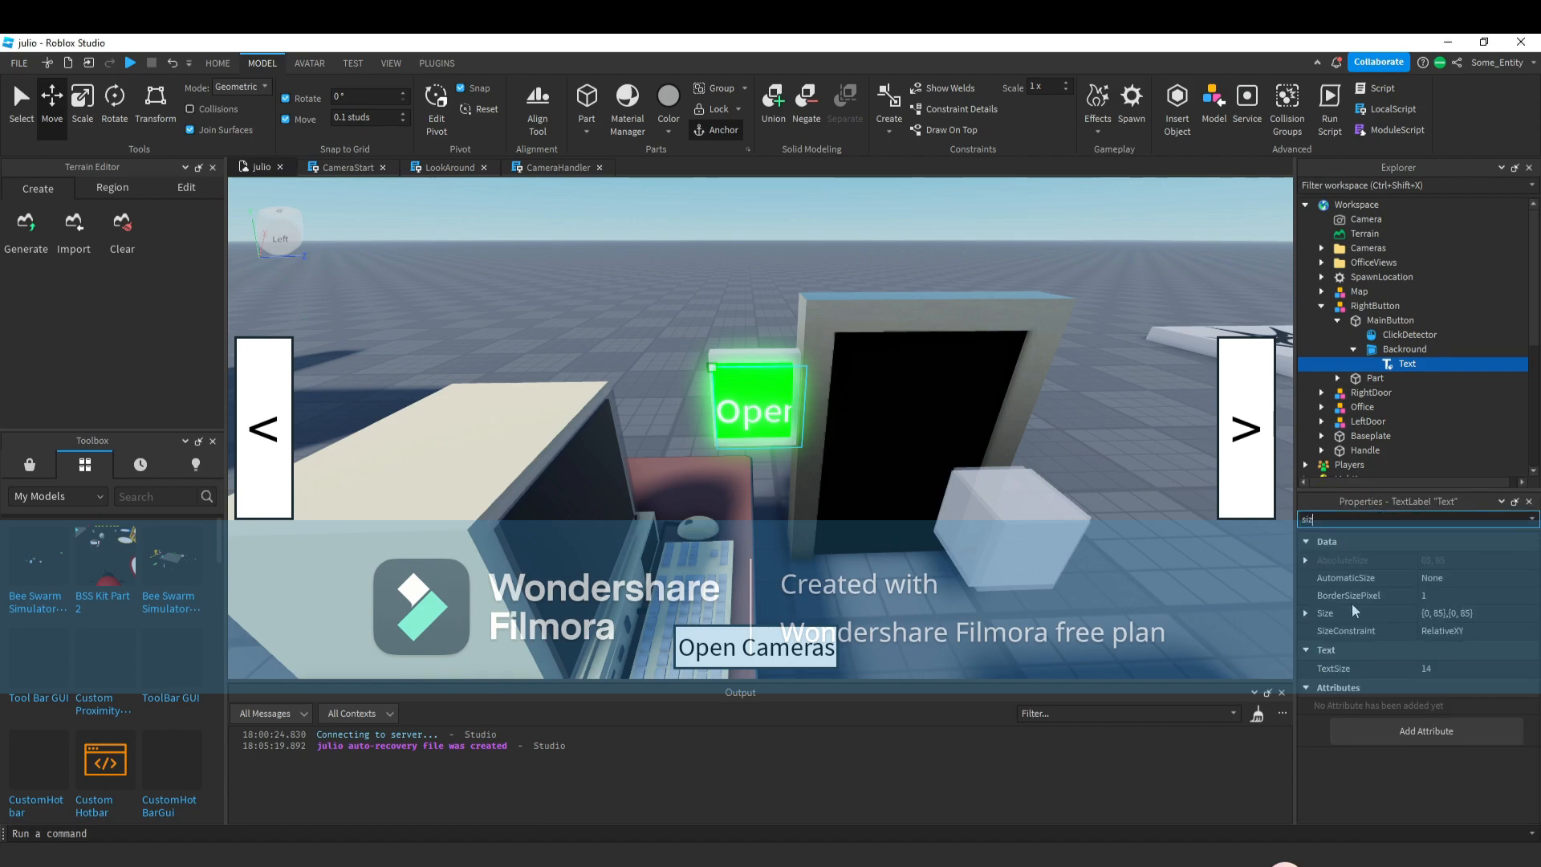
{"action": "double_click", "coordinate": [1438, 614]}
{"action": "type", "text": "80"}
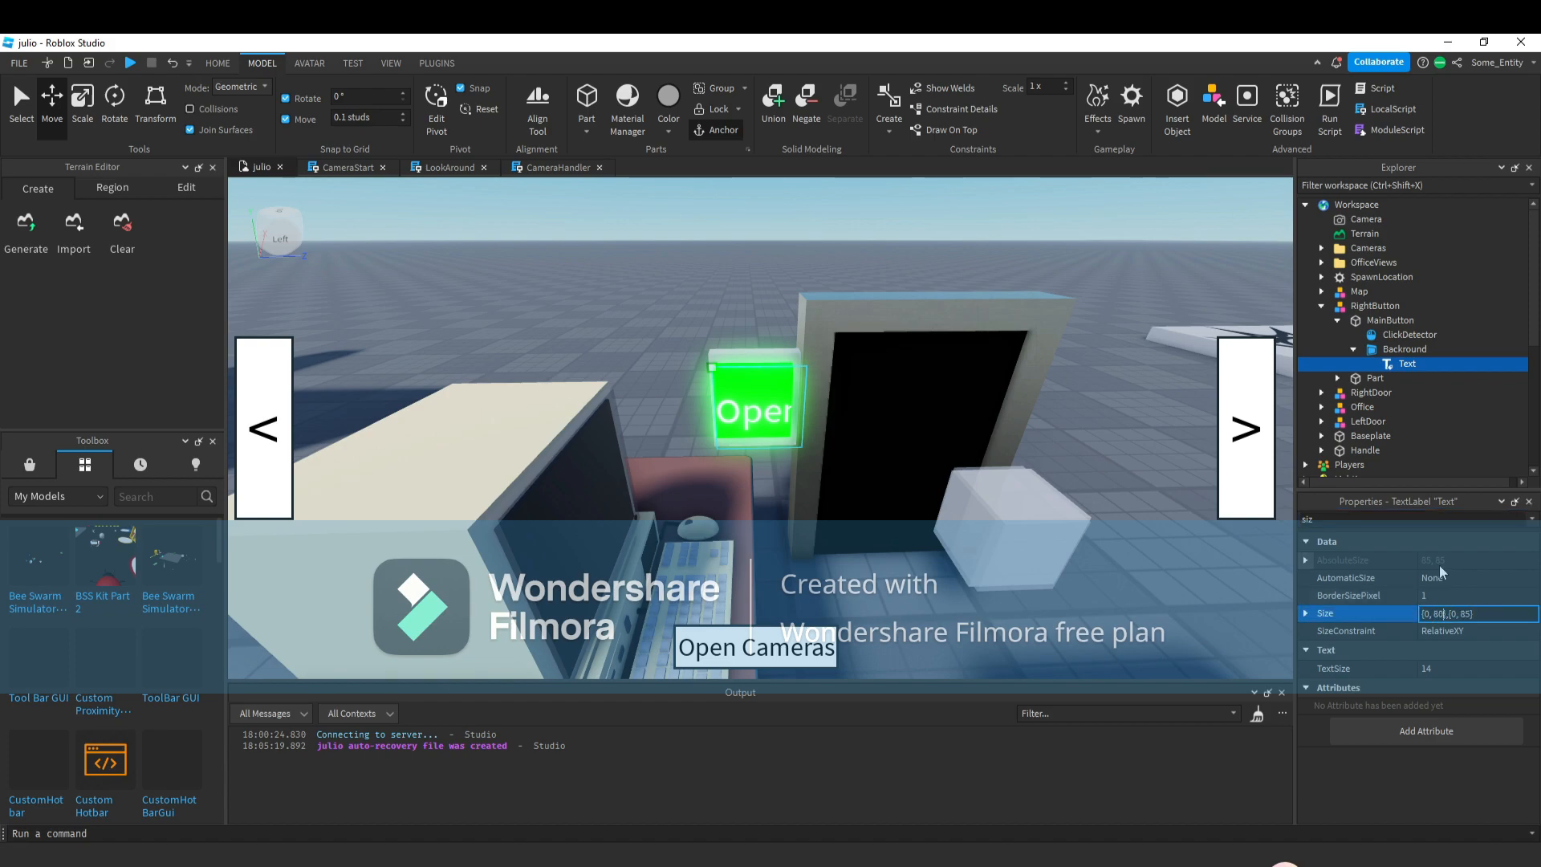
{"action": "key", "text": "Return"}
{"action": "left_click", "coordinate": [1444, 613]}
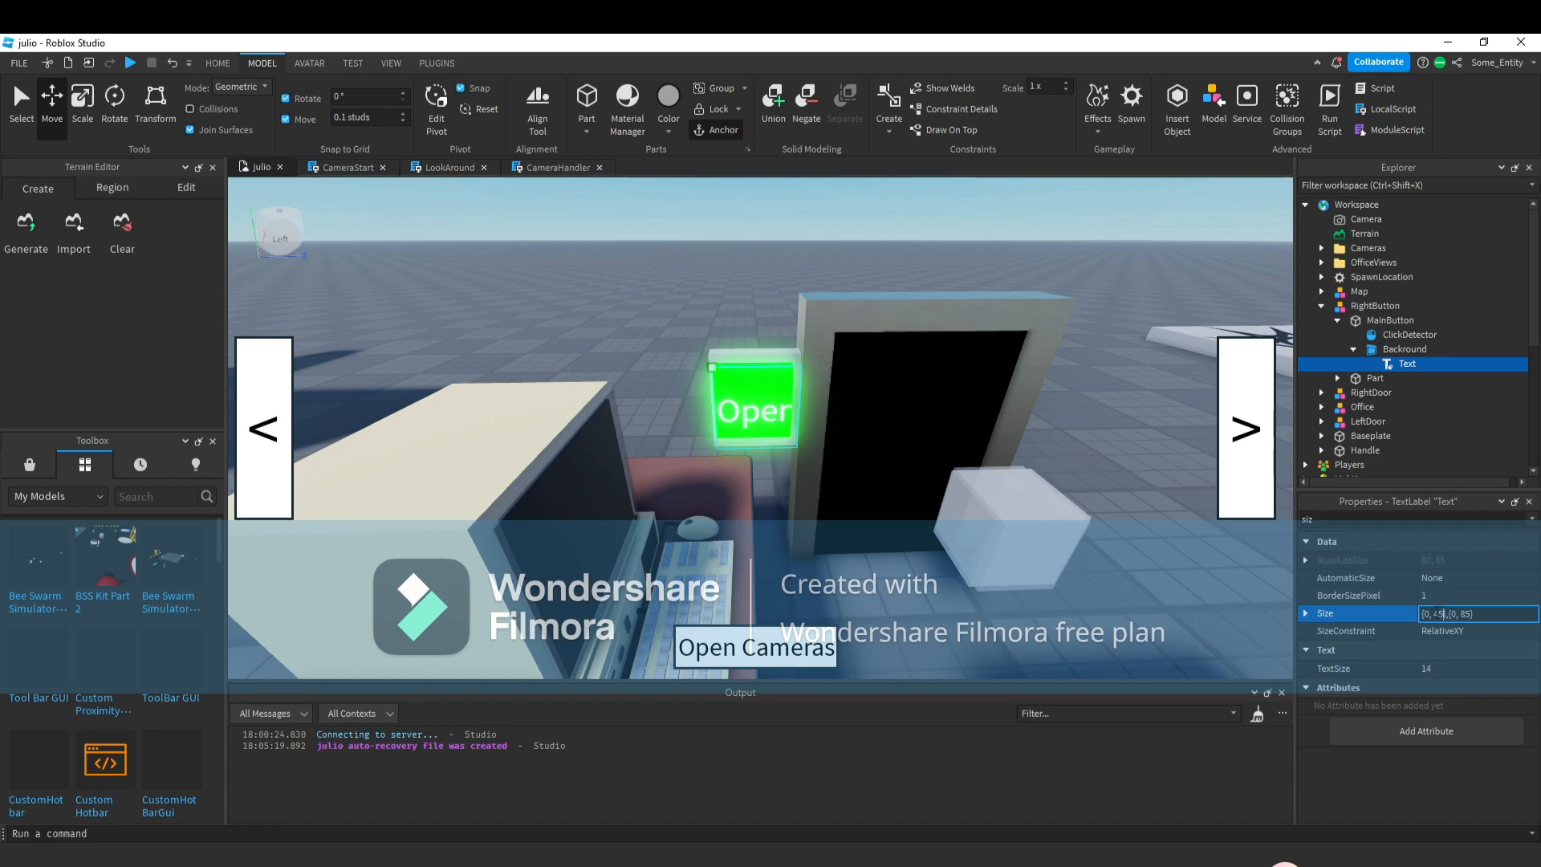
{"action": "key", "text": "BackSpace"}
{"action": "key", "text": "BackSpace"}
{"action": "type", "text": "75"}
{"action": "key", "text": "Return"}
{"action": "double_click", "coordinate": [1467, 616]}
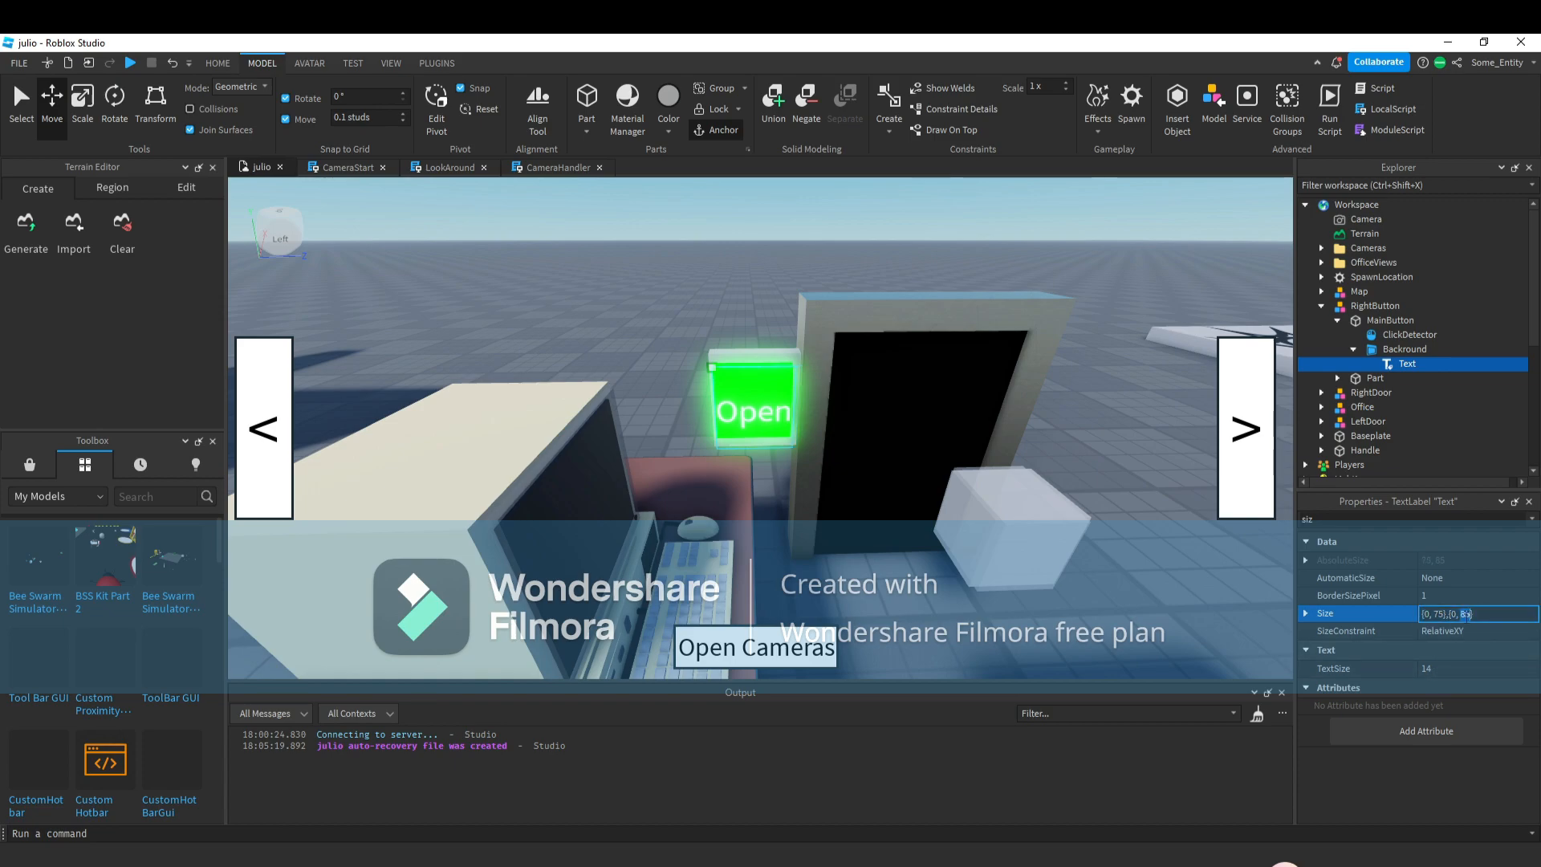
{"action": "type", "text": "75"}
{"action": "key", "text": "Return"}
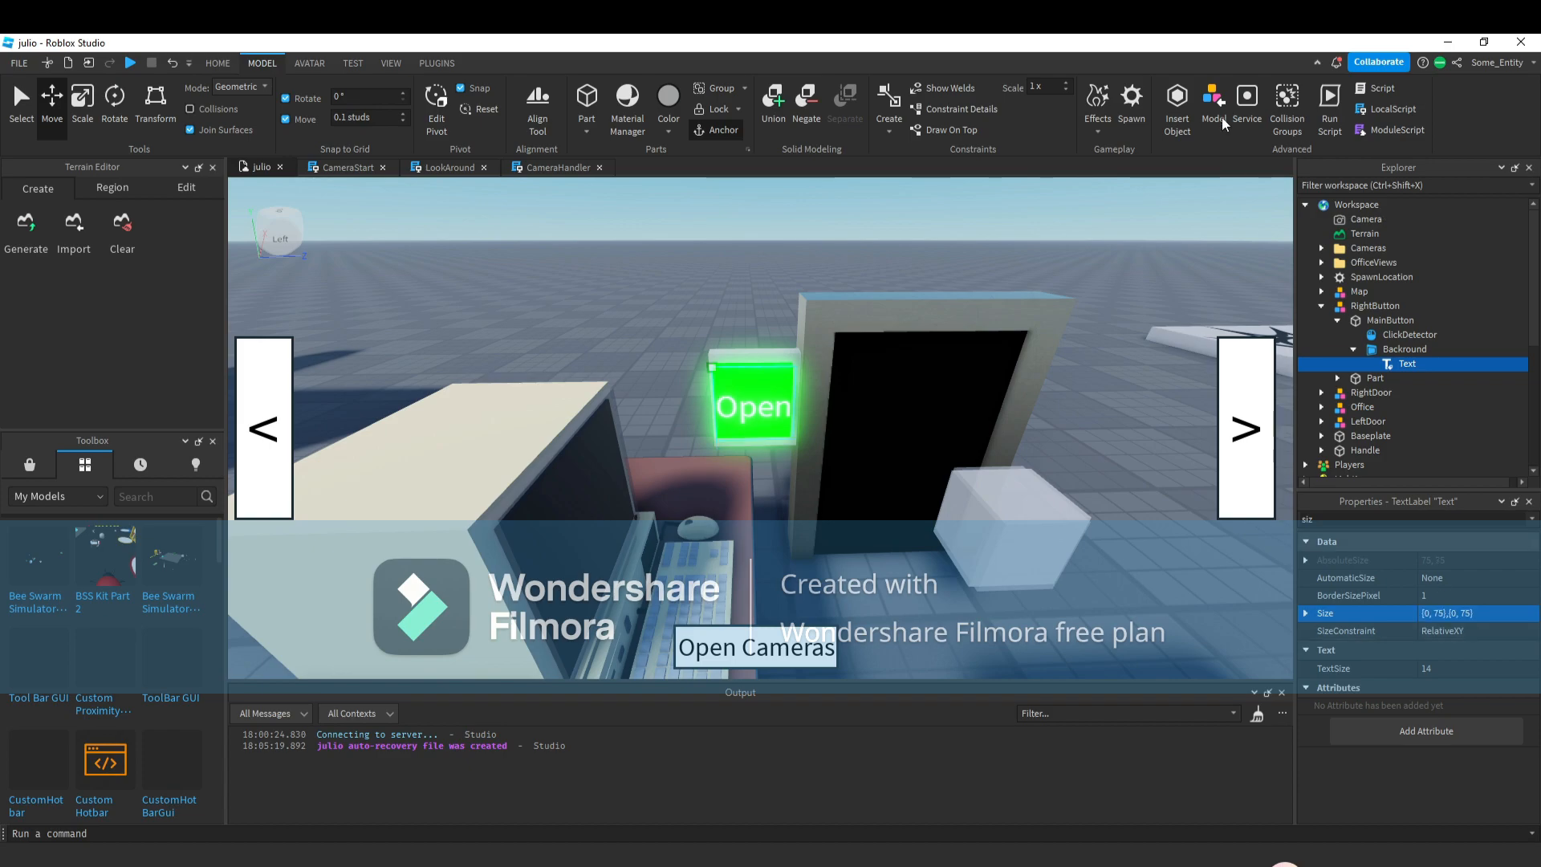
Duplicate the RightButton model and select the copy.
{"action": "left_click", "coordinate": [752, 402]}
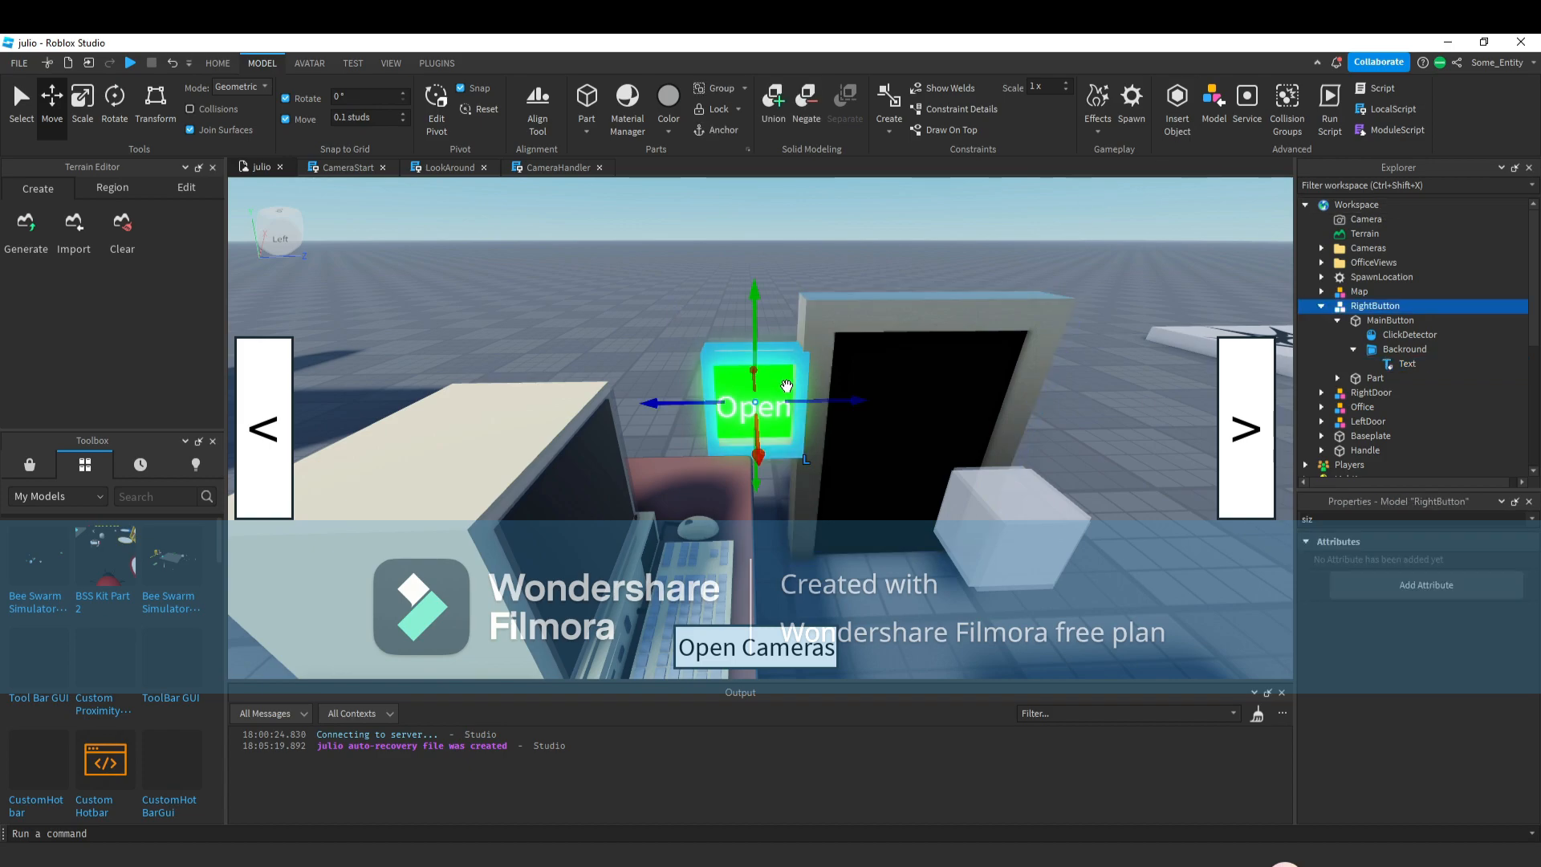
{"action": "key", "text": "ctrl+d"}
{"action": "right_click_drag", "start_coordinate": [941, 366], "coordinate": [939, 368]}
{"action": "left_click_drag", "start_coordinate": [542, 500], "coordinate": [793, 523]}
{"action": "right_click_drag", "start_coordinate": [793, 522], "coordinate": [795, 523]}
{"action": "left_click_drag", "start_coordinate": [793, 522], "coordinate": [1000, 524]}
{"action": "key", "text": "w"}
{"action": "right_click_drag", "start_coordinate": [999, 523], "coordinate": [937, 522]}
{"action": "key", "text": "w"}
{"action": "left_click", "coordinate": [808, 427]}
{"action": "left_click_drag", "start_coordinate": [815, 389], "coordinate": [791, 385]}
{"action": "left_click", "coordinate": [828, 403]}
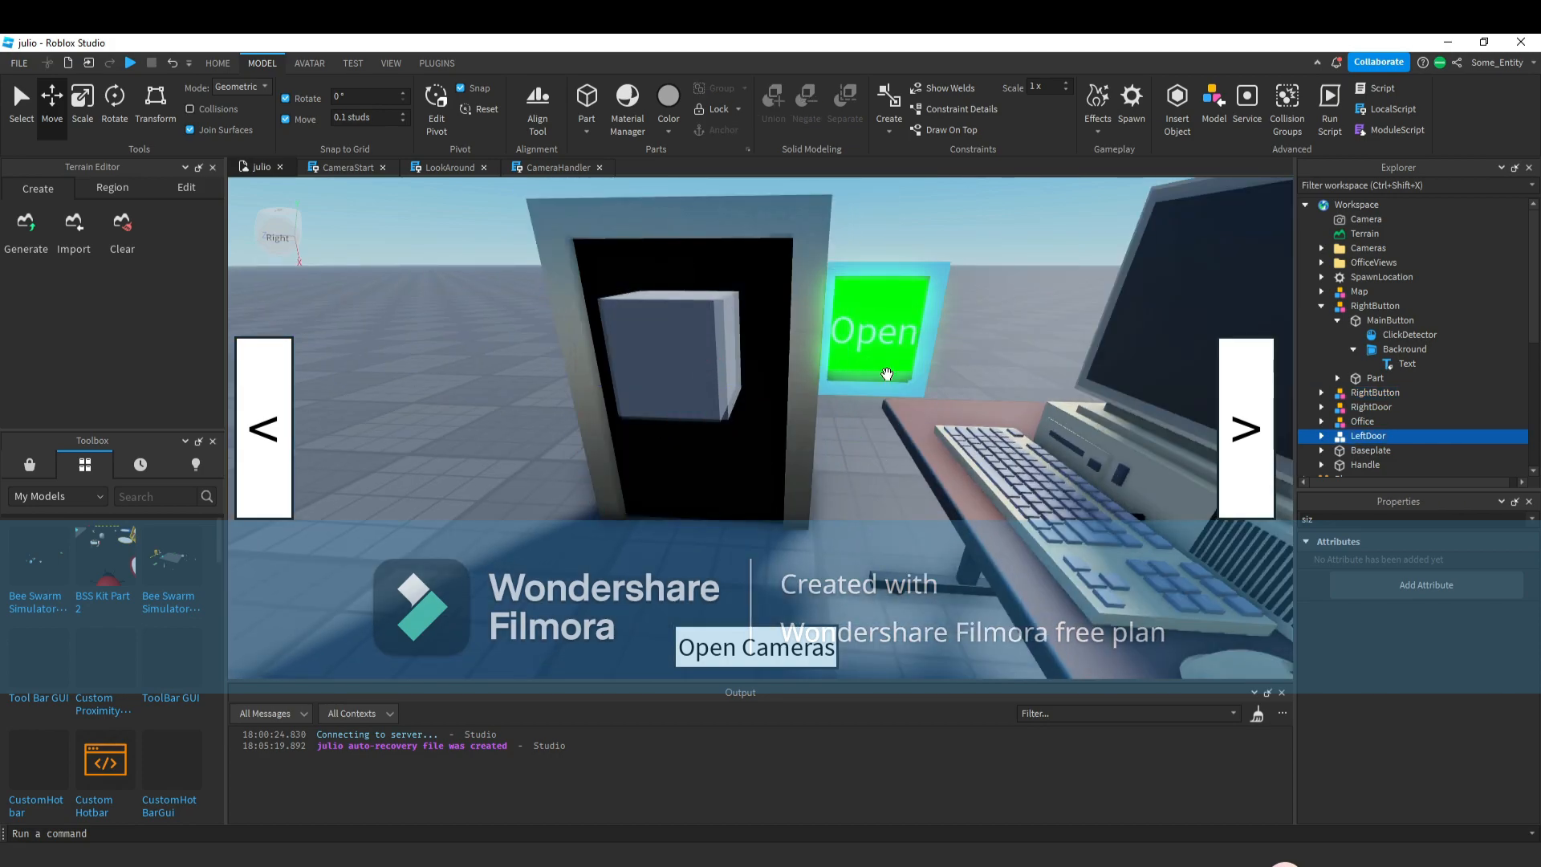
{"action": "left_click", "coordinate": [887, 371]}
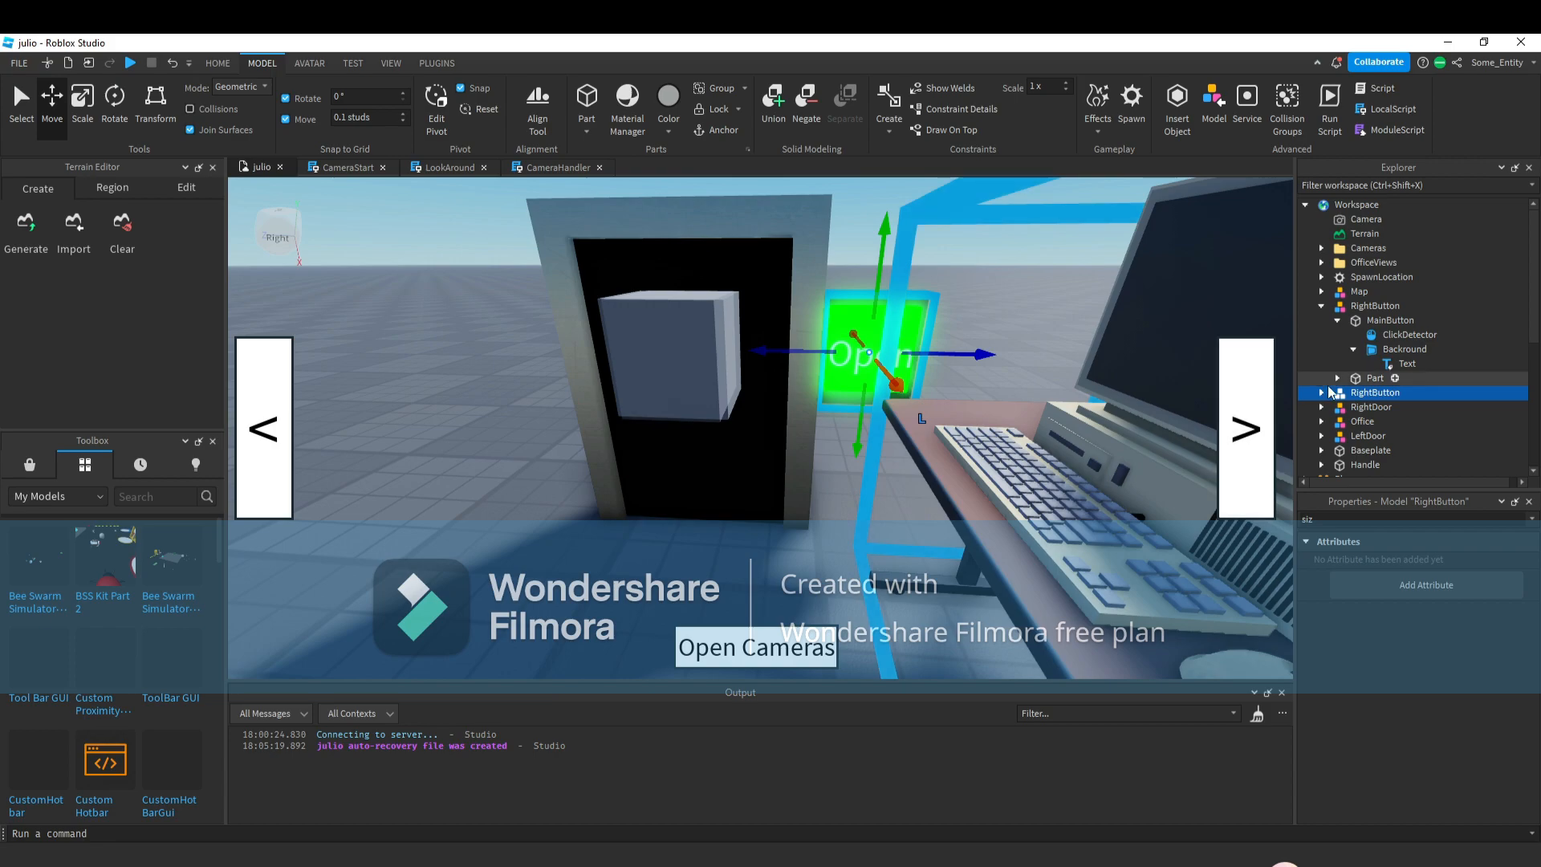
Rename the duplicated button model to LeftButton.
{"action": "right_click", "coordinate": [1349, 393]}
{"action": "left_click", "coordinate": [1365, 148]}
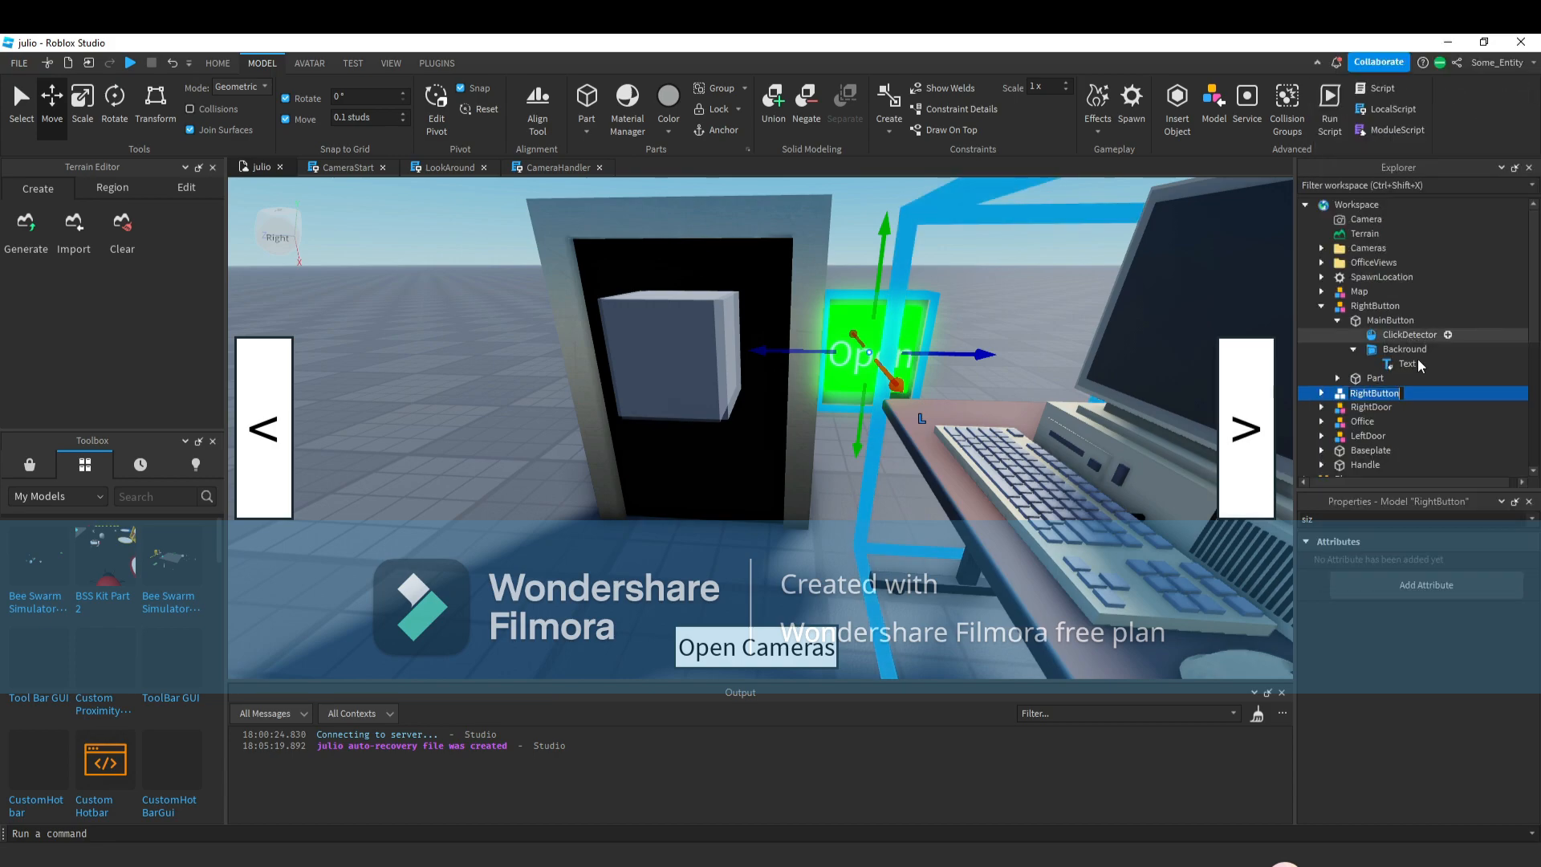
{"action": "type", "text": "Left"}
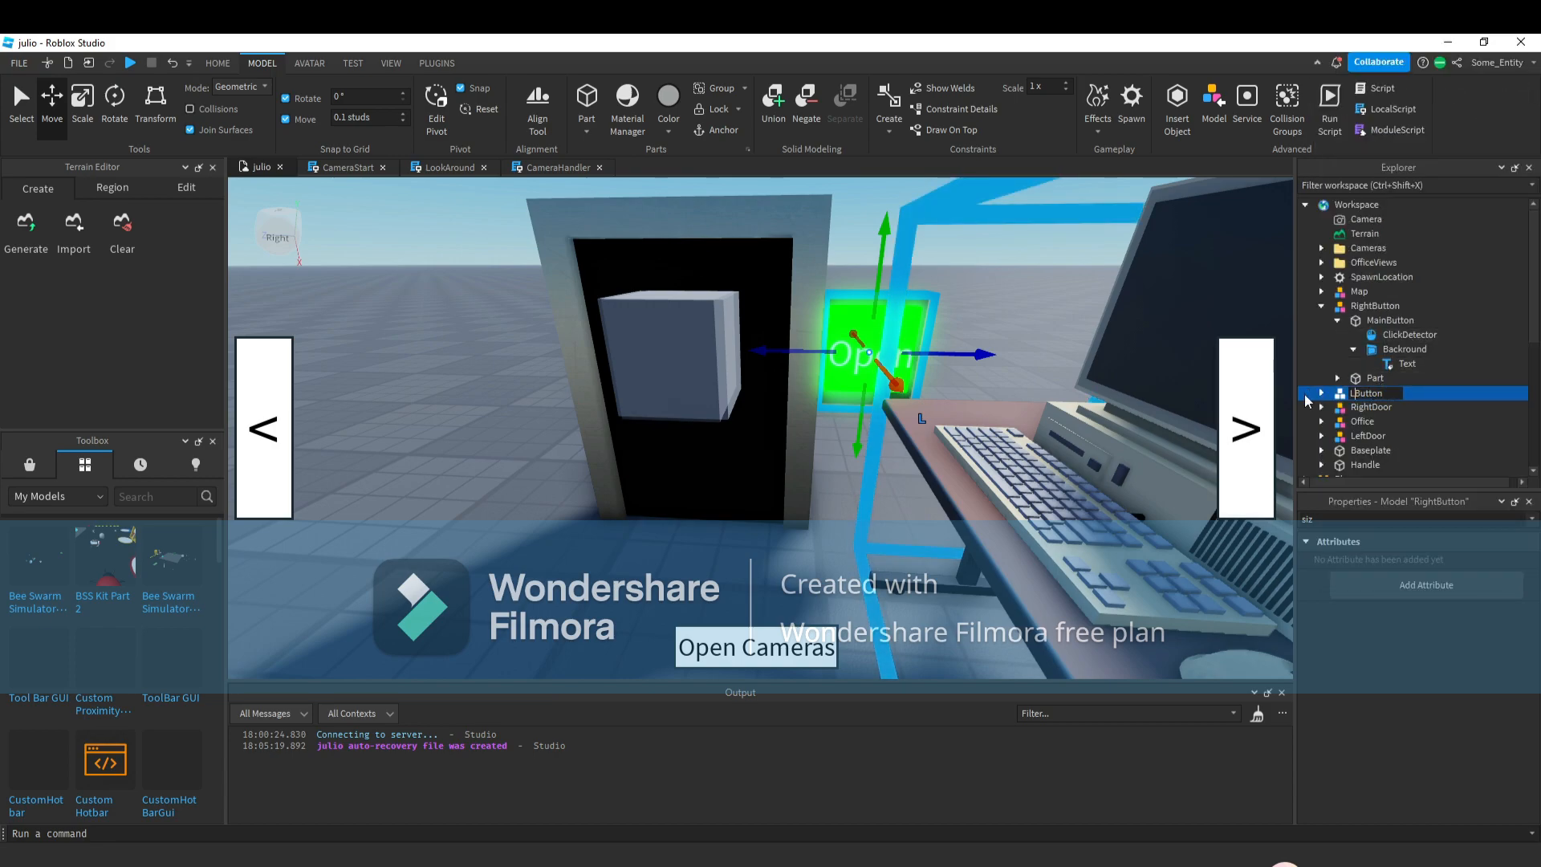
{"action": "key", "text": "Return"}
{"action": "left_click", "coordinate": [1368, 336]}
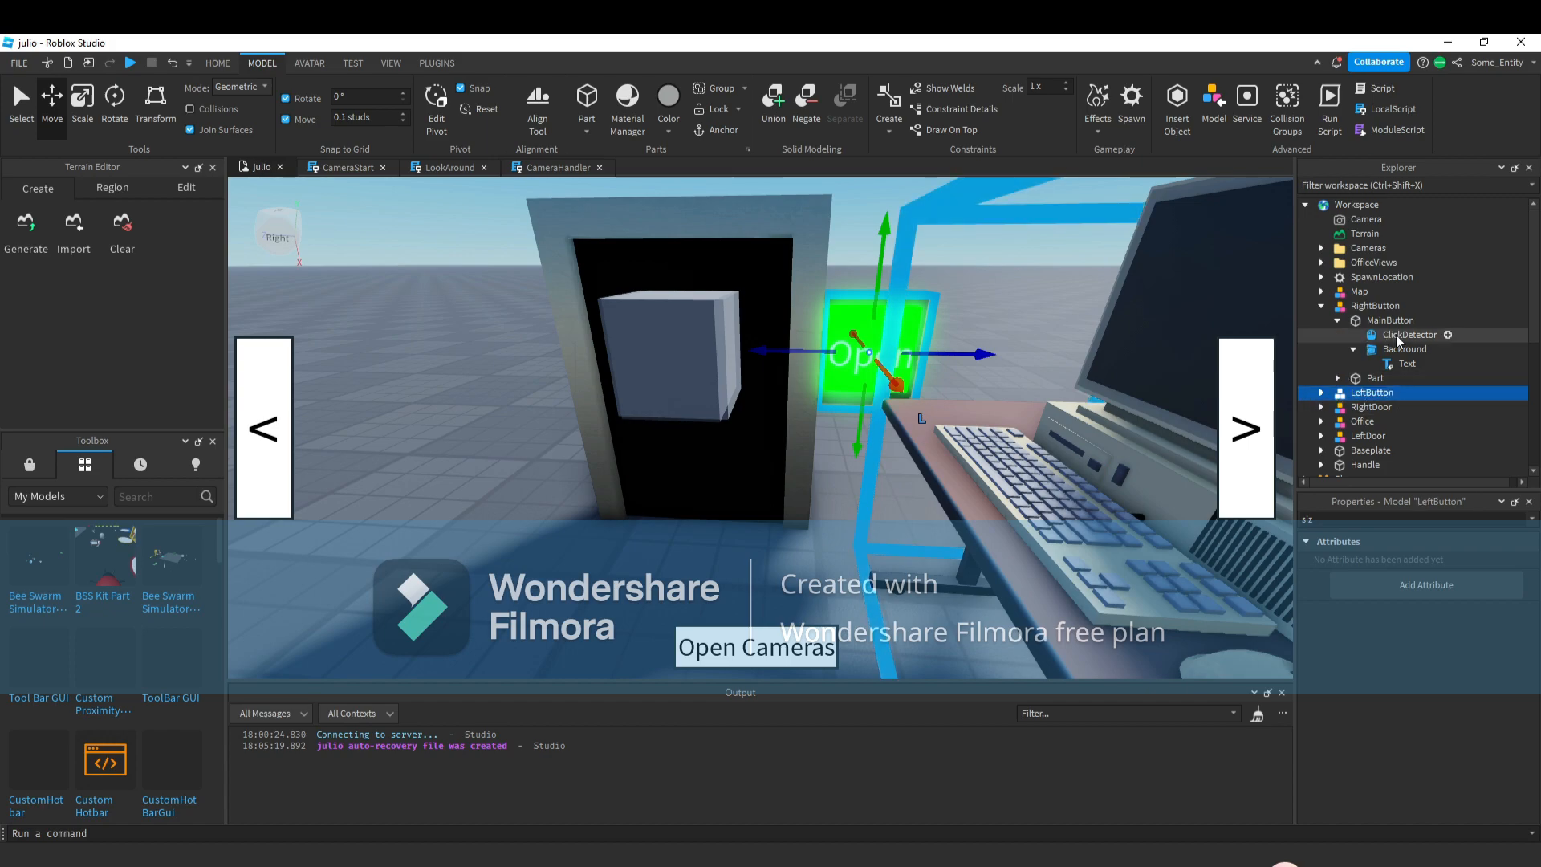
{"action": "left_click", "coordinate": [1305, 519]}
{"action": "key", "text": "BackSpace"}
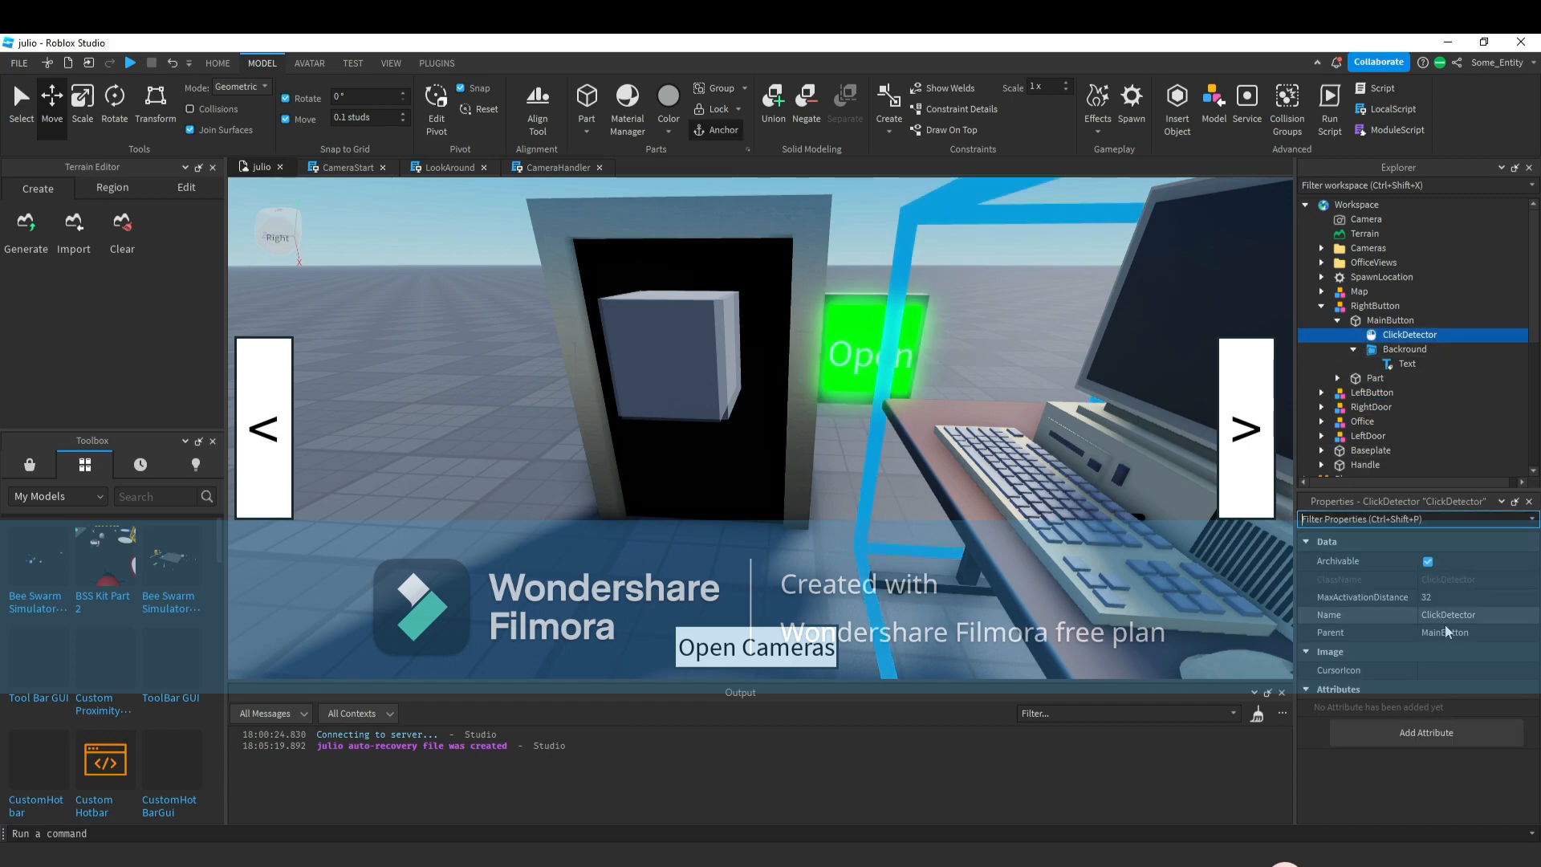
{"action": "left_click", "coordinate": [1462, 599]}
{"action": "type", "text": "1"}
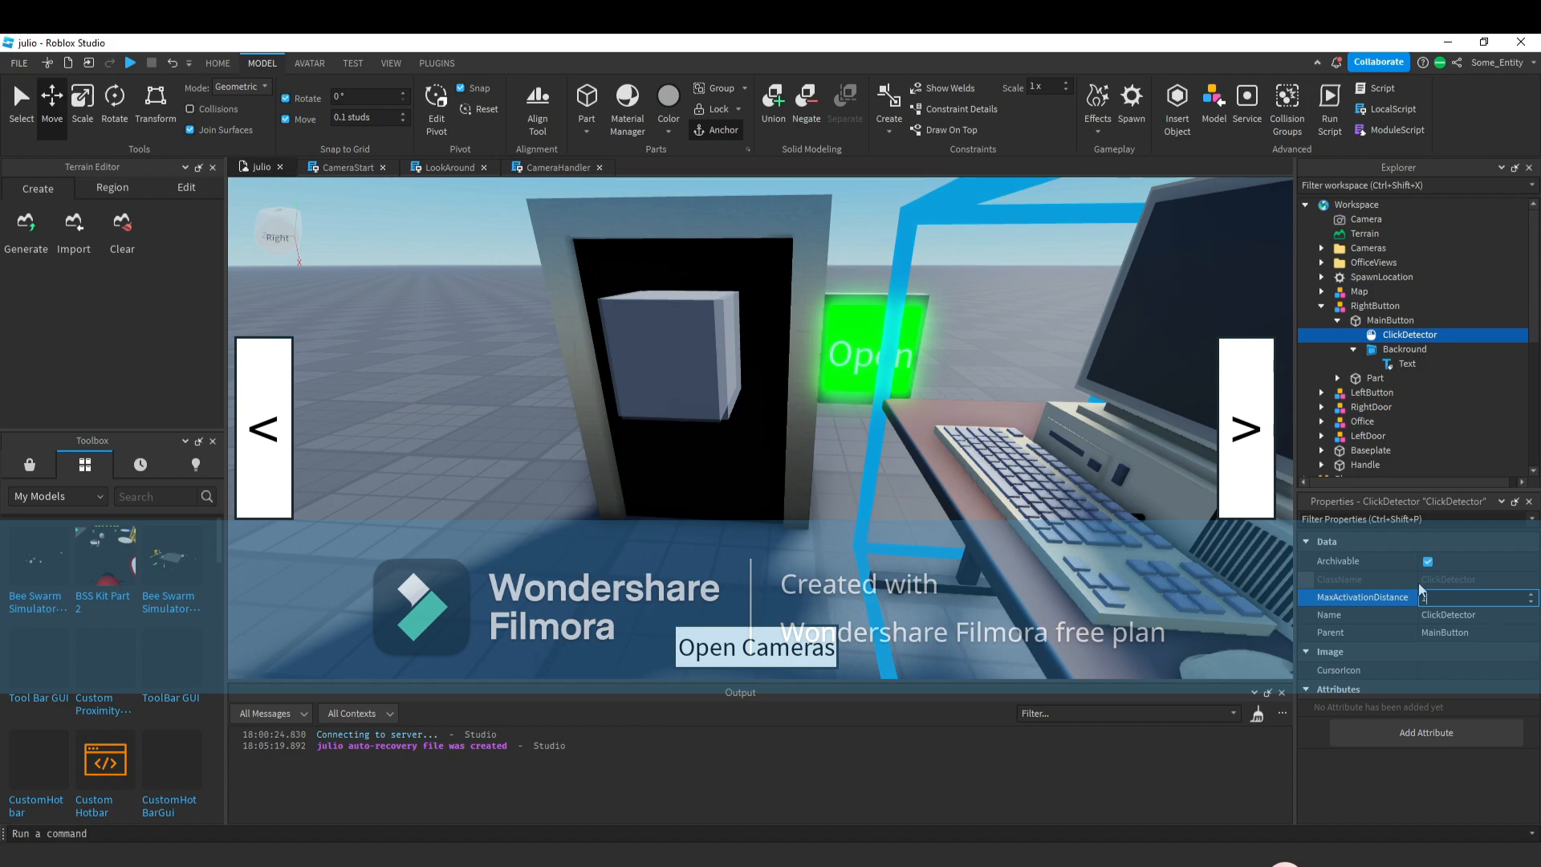
{"action": "type", "text": "000000000000000000000000000000"}
{"action": "key", "text": "Return"}
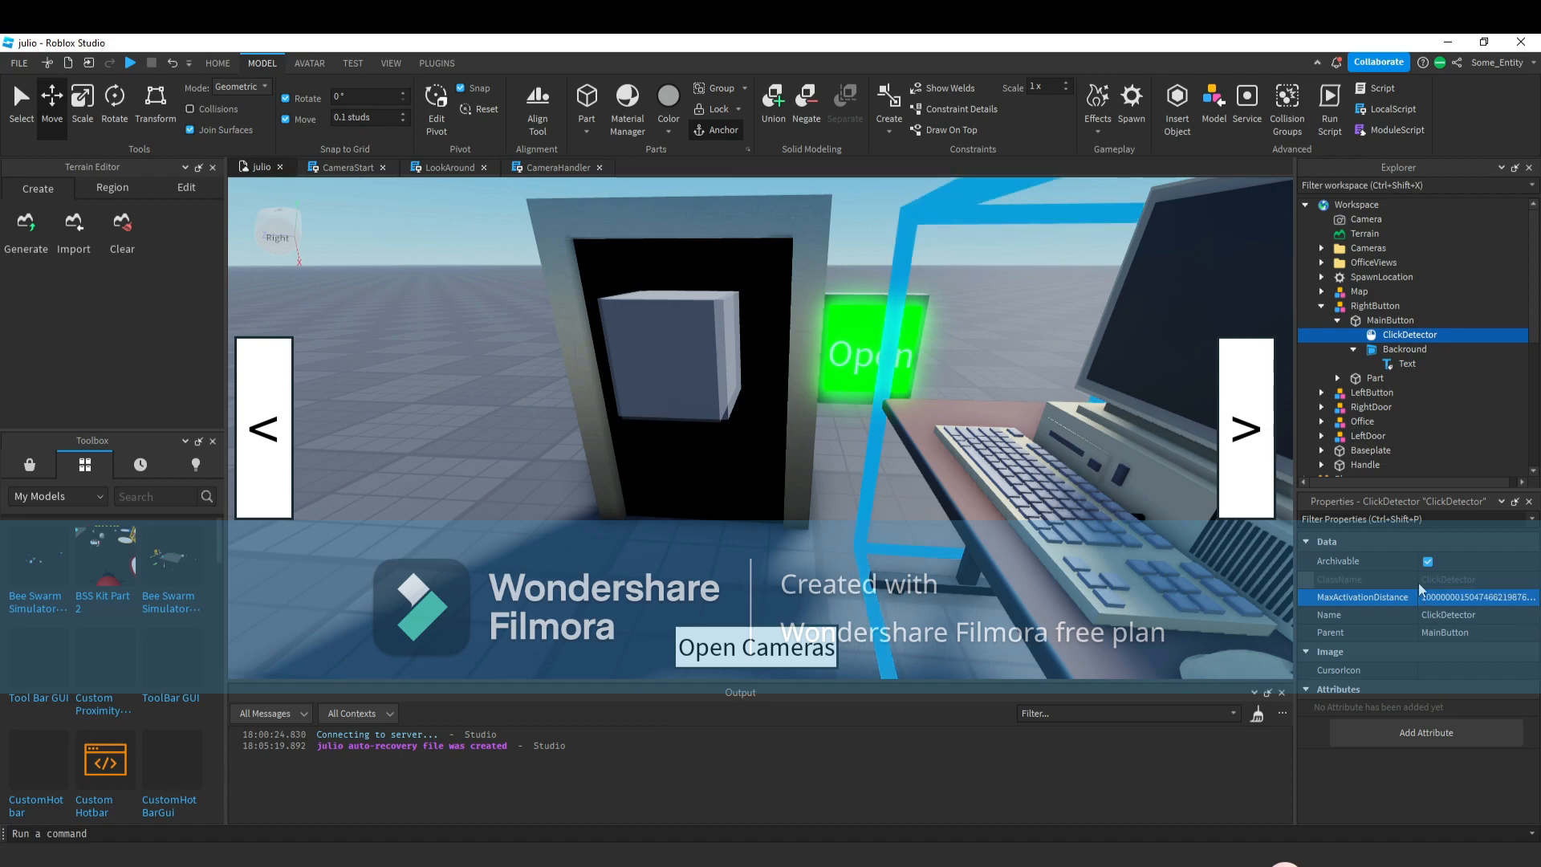
{"action": "left_click", "coordinate": [1443, 599]}
{"action": "scroll", "coordinate": [1429, 315], "scroll_direction": "down", "scroll_amount": 4}
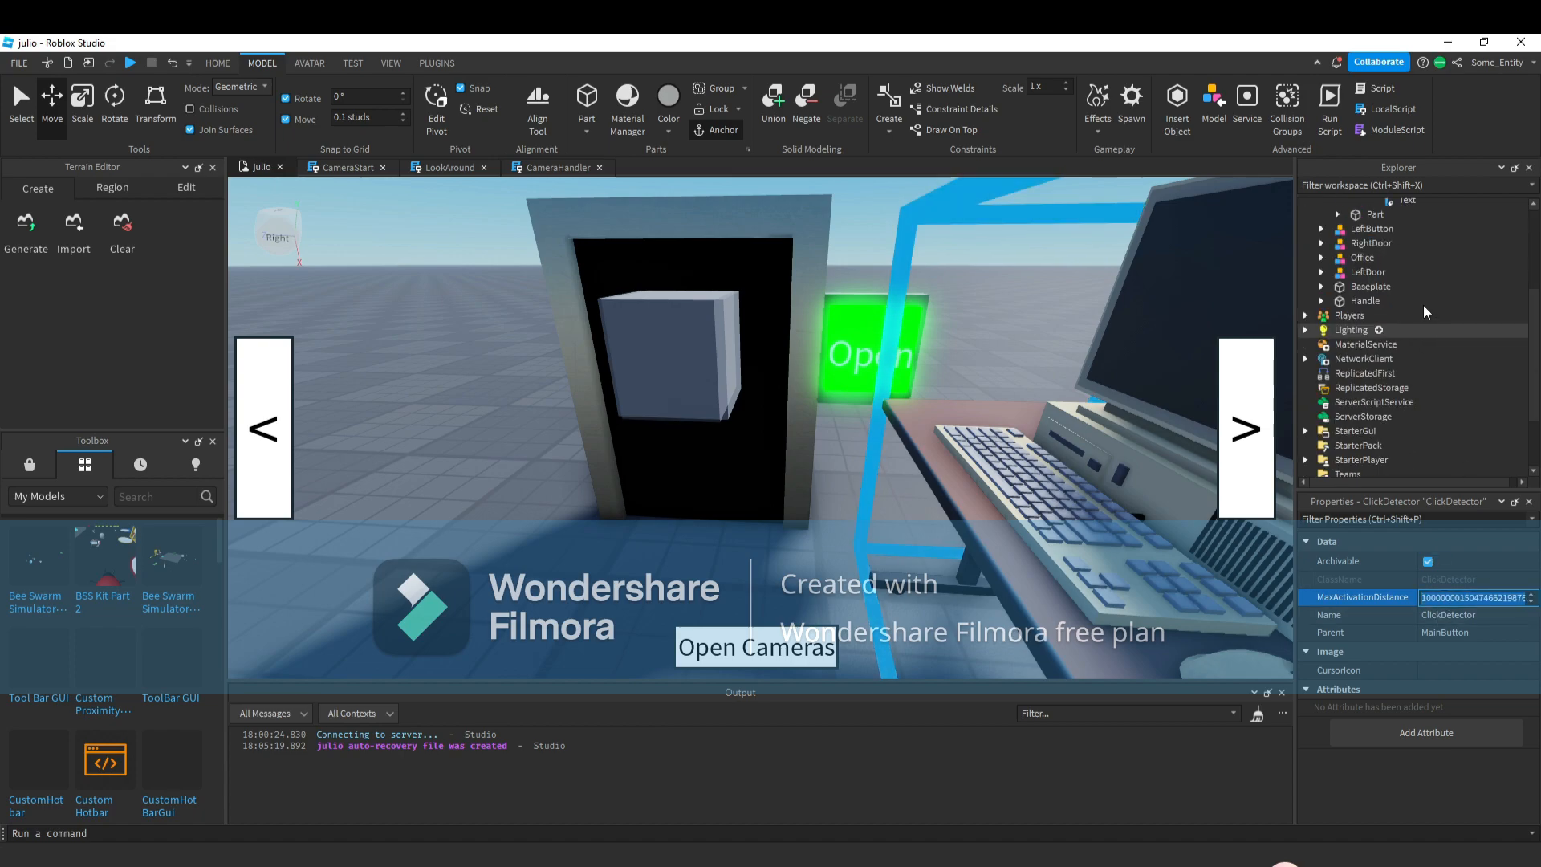
{"action": "scroll", "coordinate": [1393, 315], "scroll_direction": "up", "scroll_amount": 2}
{"action": "left_click", "coordinate": [1323, 311]}
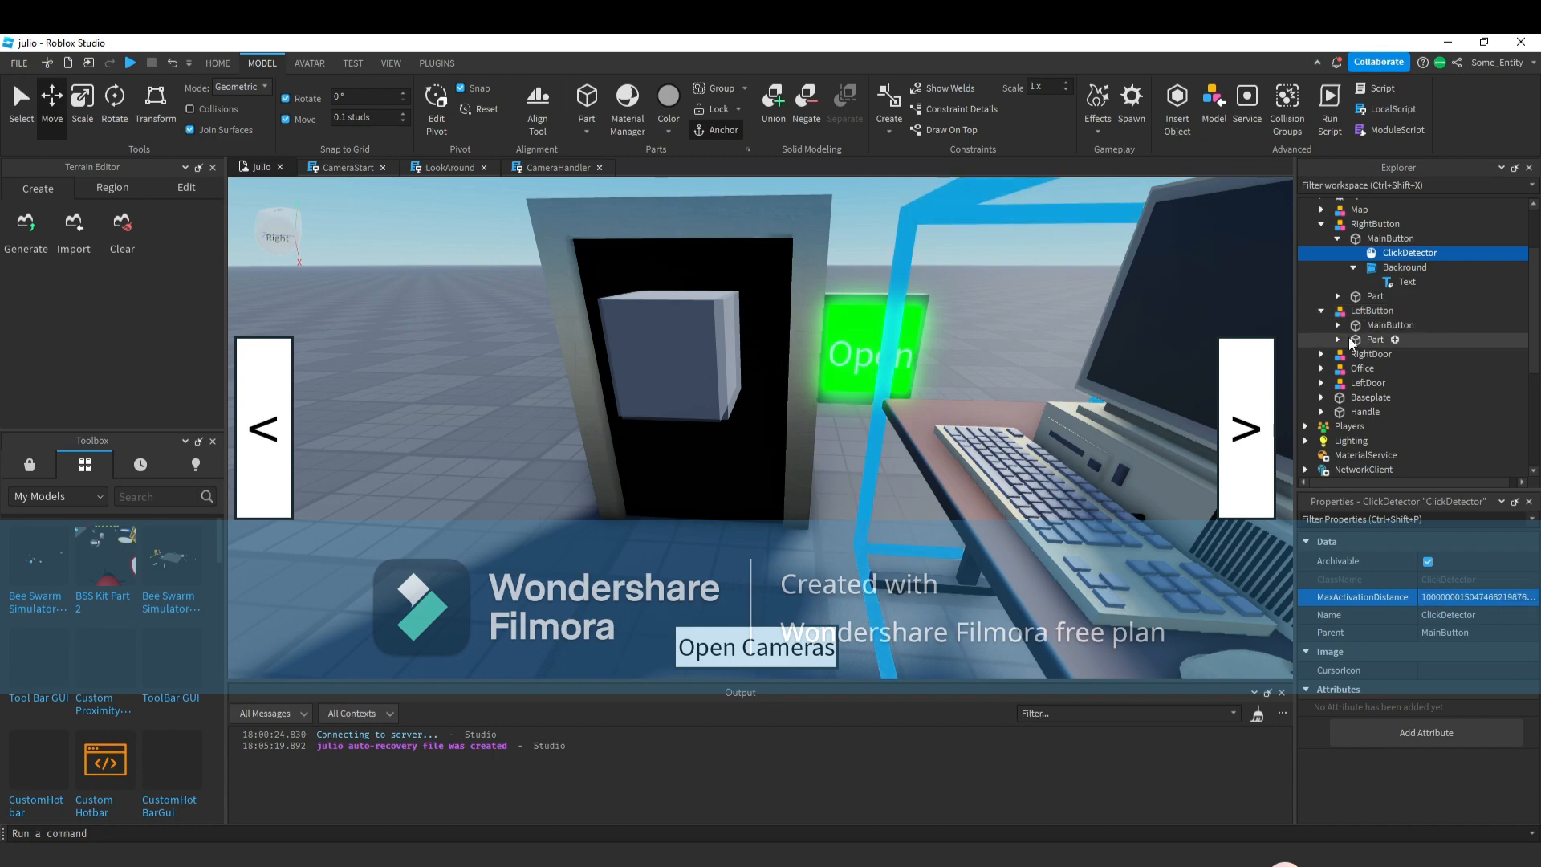
{"action": "left_click", "coordinate": [1348, 337]}
{"action": "left_click", "coordinate": [1340, 338]}
{"action": "left_click", "coordinate": [1338, 325]}
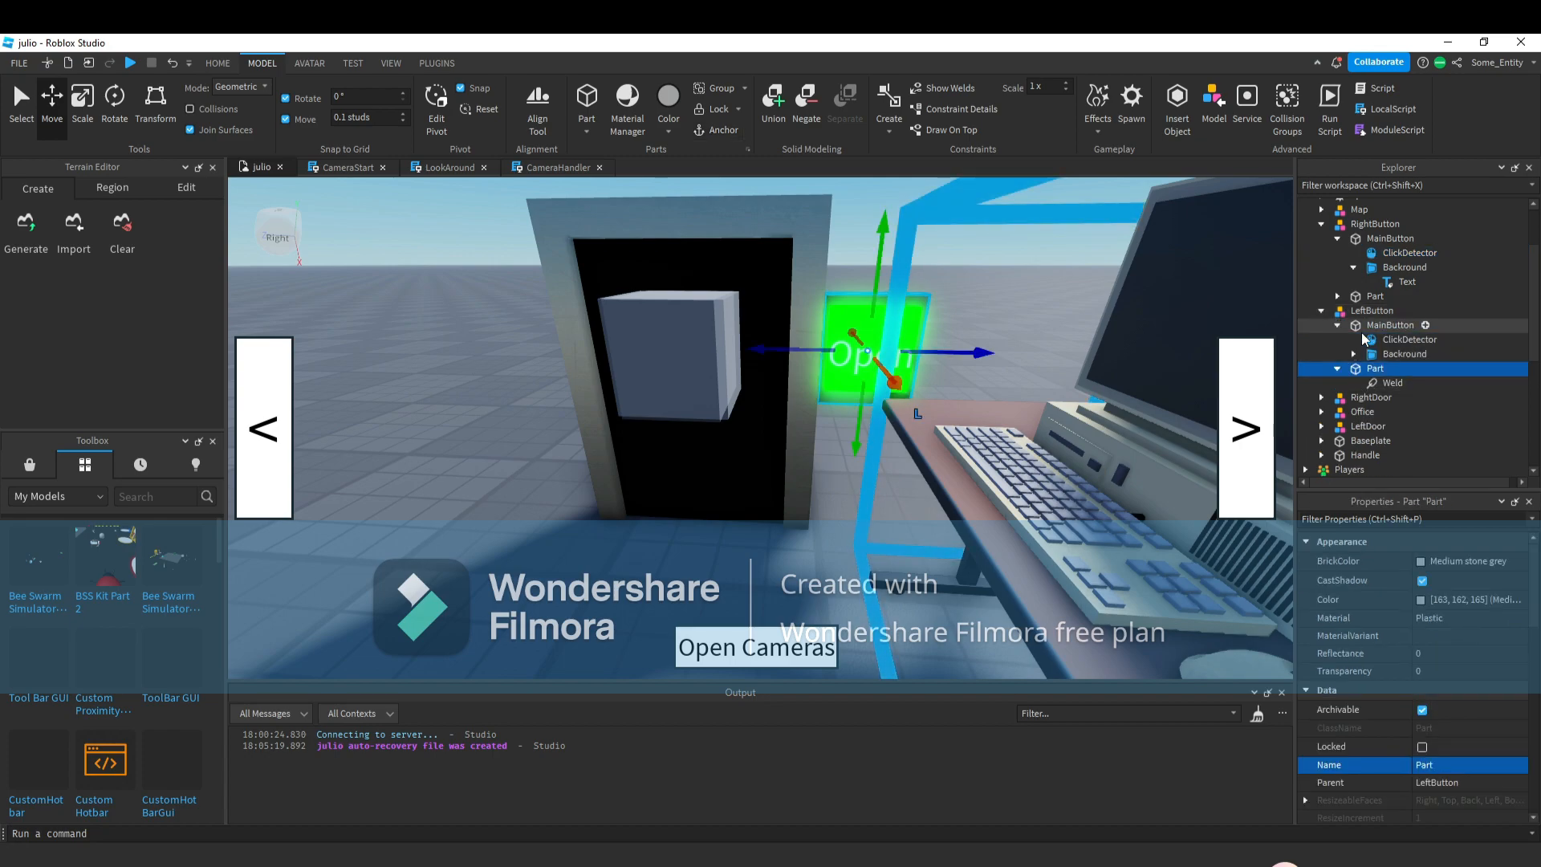
{"action": "left_click", "coordinate": [1409, 340]}
{"action": "left_click", "coordinate": [1445, 598]}
{"action": "type", "text": "10000000000000000000000000000000000"}
{"action": "key", "text": "Return"}
{"action": "left_click", "coordinate": [914, 526]}
{"action": "key", "text": "s"}
{"action": "right_click_drag", "start_coordinate": [914, 525], "coordinate": [1061, 445]}
{"action": "left_click", "coordinate": [1321, 225]}
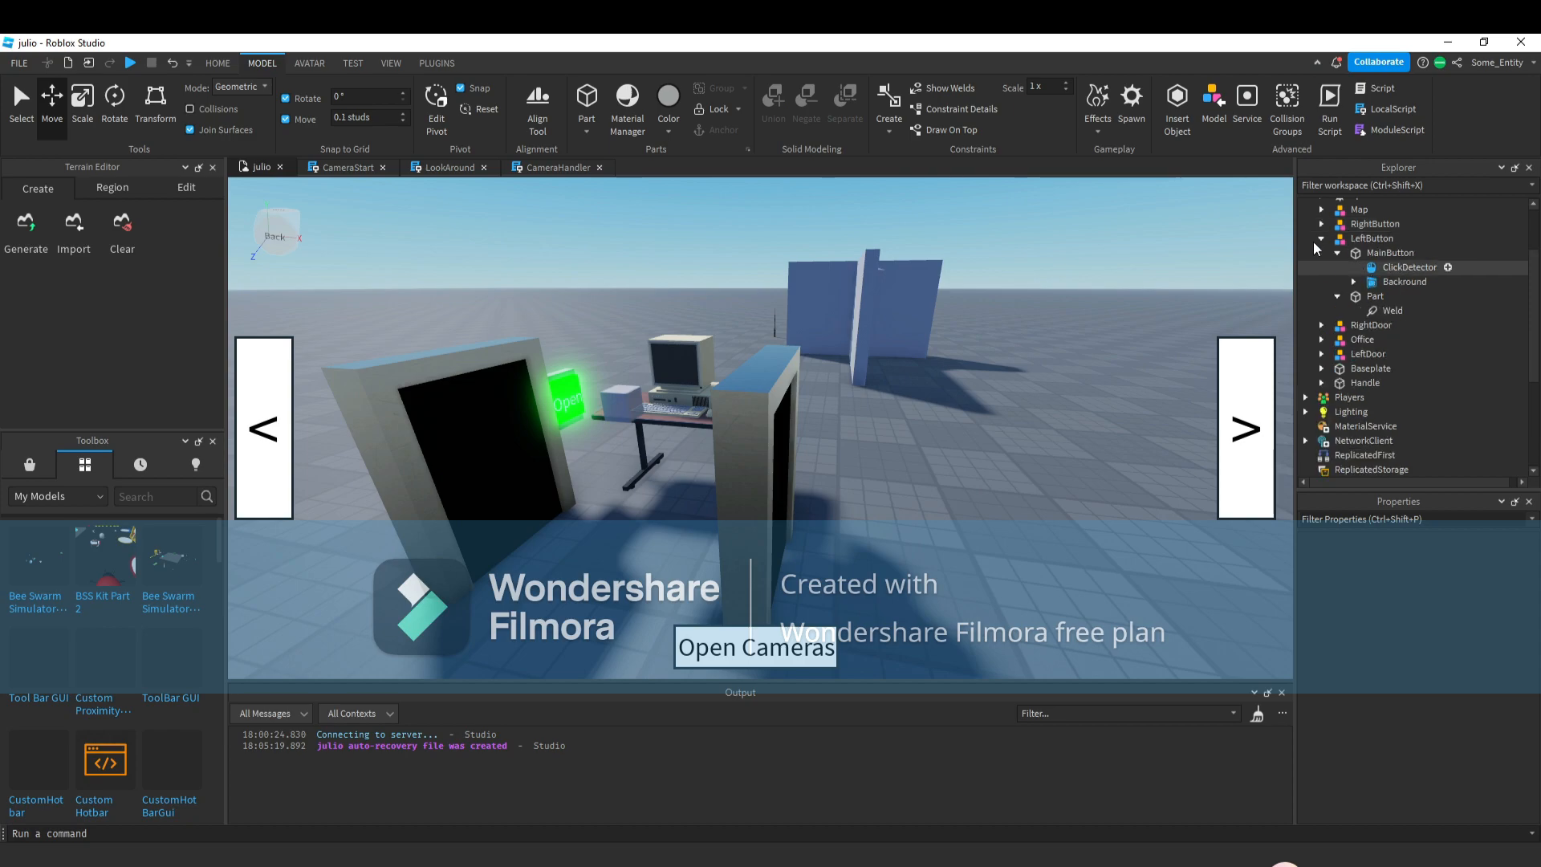
{"action": "left_click", "coordinate": [1322, 239]}
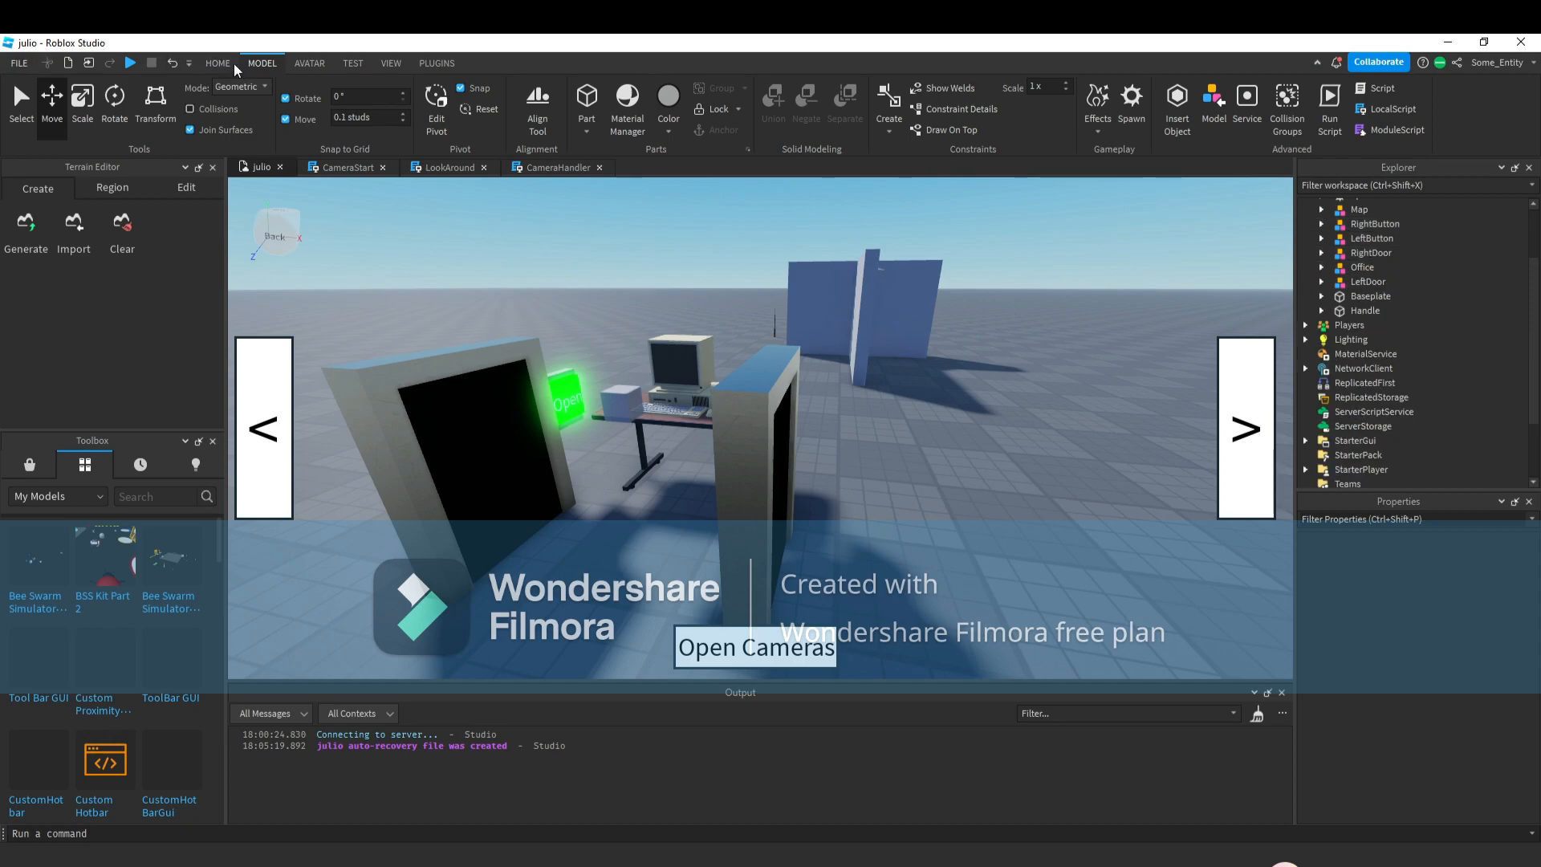
Position the LeftButton Open panel onto the left screen door beside the desk.
{"action": "left_click", "coordinate": [229, 65]}
{"action": "key", "text": "s"}
{"action": "right_click_drag", "start_coordinate": [998, 390], "coordinate": [1076, 458]}
{"action": "left_click", "coordinate": [682, 320]}
{"action": "left_click", "coordinate": [736, 329], "text": "ctrl"}
{"action": "left_click", "coordinate": [446, 575], "text": "ctrl"}
{"action": "left_click", "coordinate": [499, 619], "text": "ctrl"}
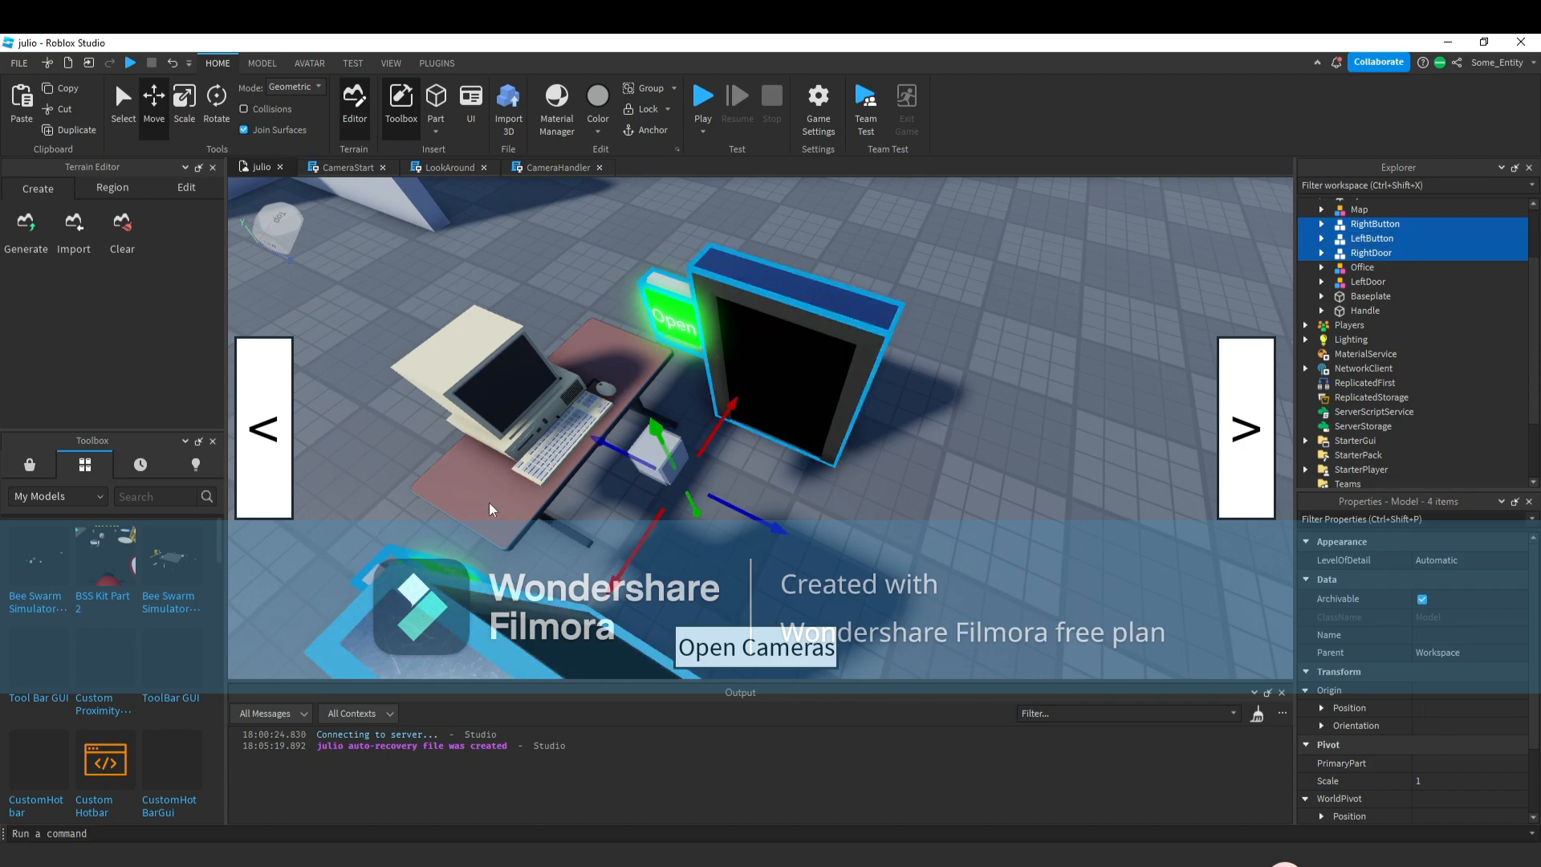
{"action": "left_click", "coordinate": [811, 184]}
{"action": "key", "text": "w"}
{"action": "right_click_drag", "start_coordinate": [827, 209], "coordinate": [863, 247]}
{"action": "key", "text": "s"}
Insert a new Script into ServerScriptService.
{"action": "scroll", "coordinate": [1402, 319], "scroll_direction": "down", "scroll_amount": 2}
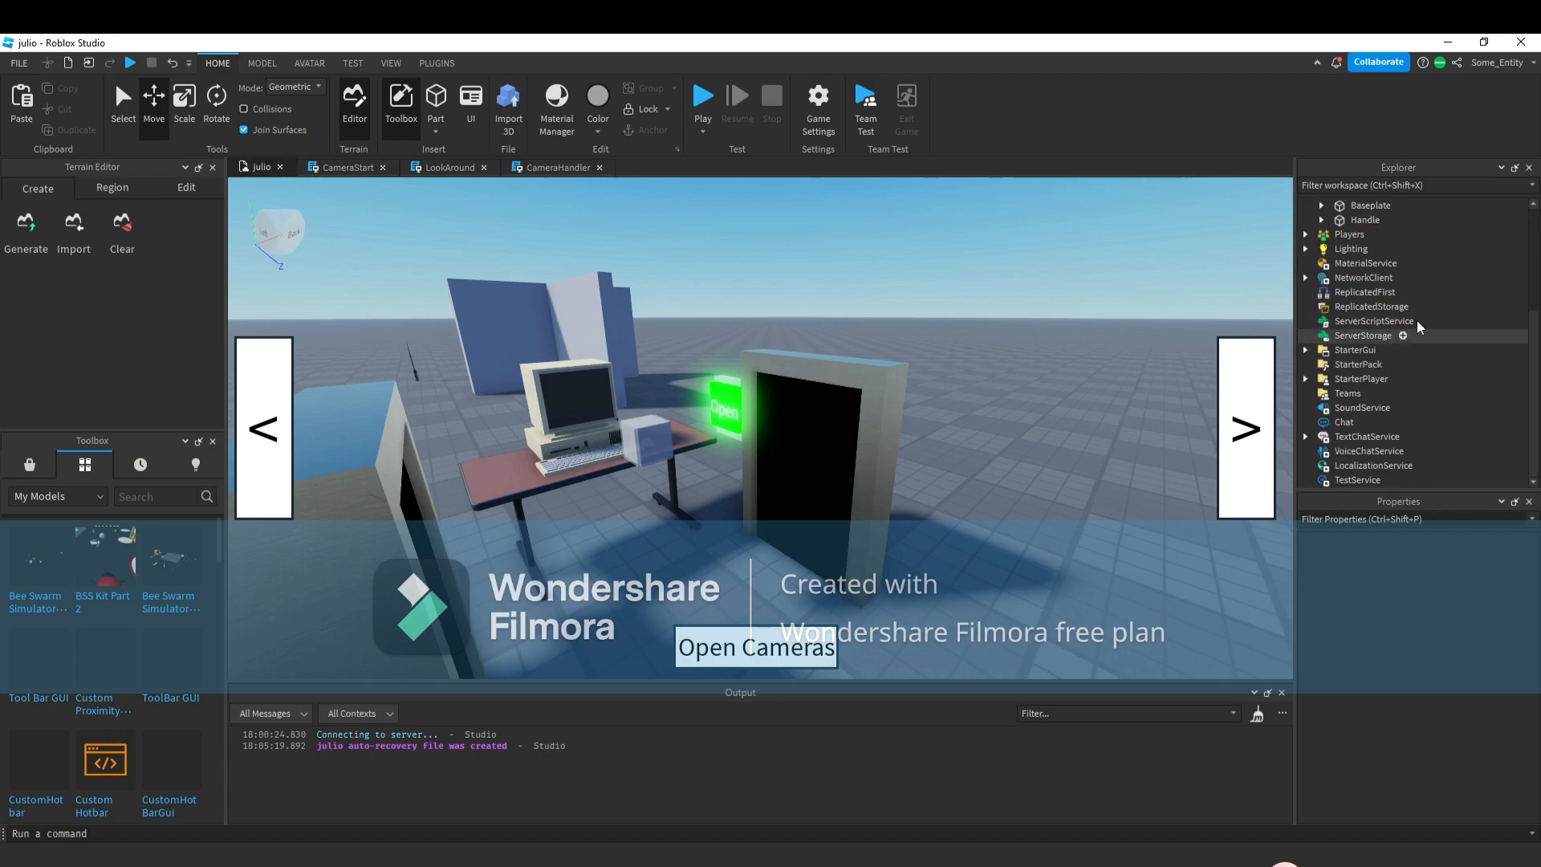
{"action": "scroll", "coordinate": [1379, 307], "scroll_direction": "up", "scroll_amount": 4}
{"action": "scroll", "coordinate": [1379, 307], "scroll_direction": "up", "scroll_amount": 1}
{"action": "scroll", "coordinate": [947, 369], "scroll_direction": "up", "scroll_amount": 2}
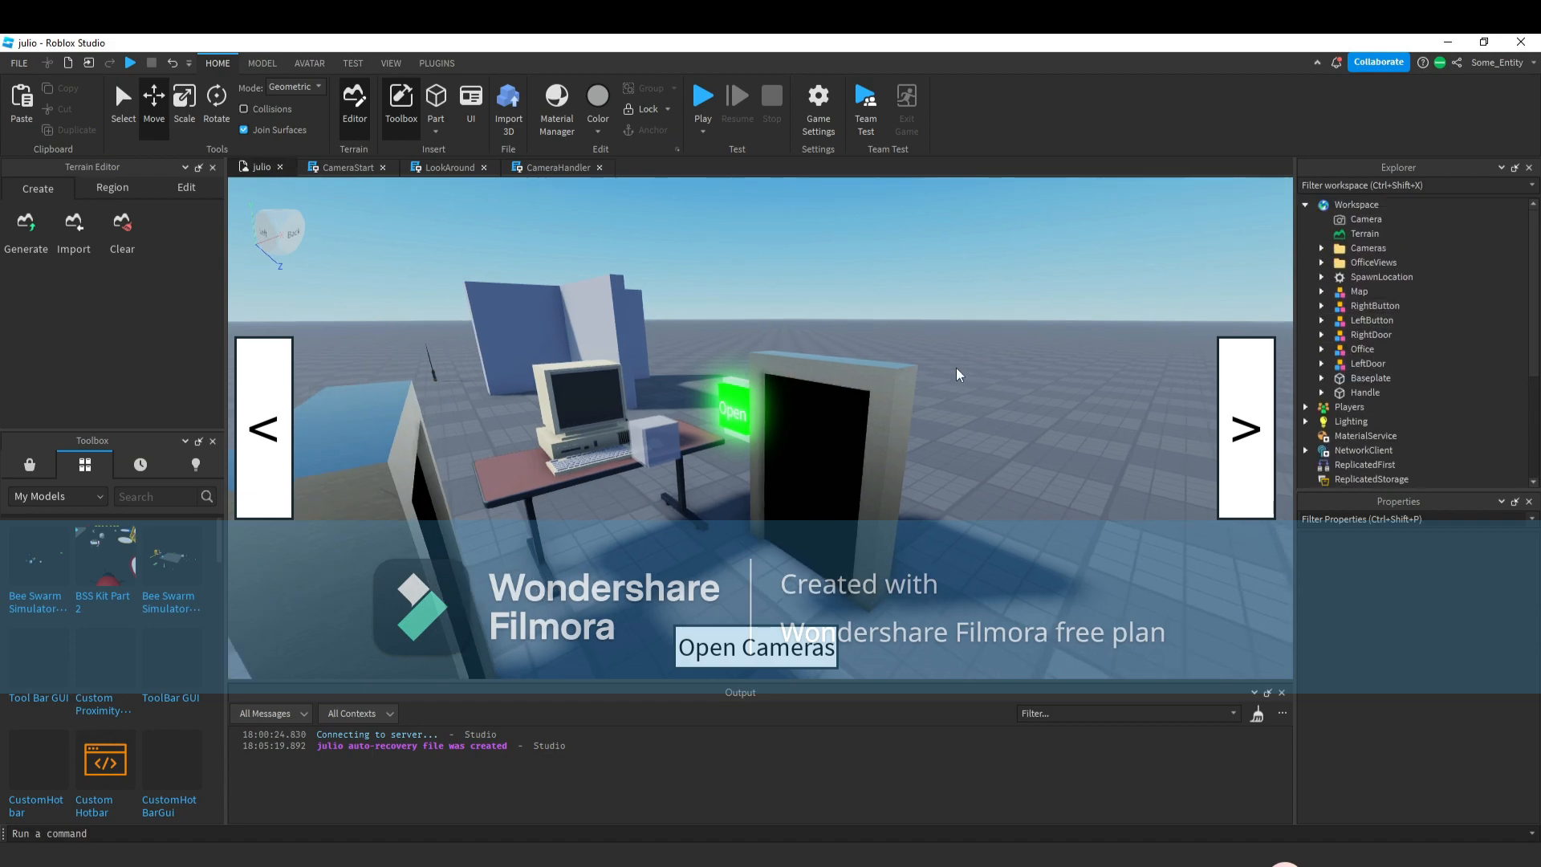
{"action": "right_click_drag", "start_coordinate": [947, 369], "coordinate": [1118, 378]}
{"action": "scroll", "coordinate": [1020, 359], "scroll_direction": "down", "scroll_amount": 2}
{"action": "scroll", "coordinate": [1020, 365], "scroll_direction": "down", "scroll_amount": 1}
{"action": "scroll", "coordinate": [1405, 384], "scroll_direction": "down", "scroll_amount": 3}
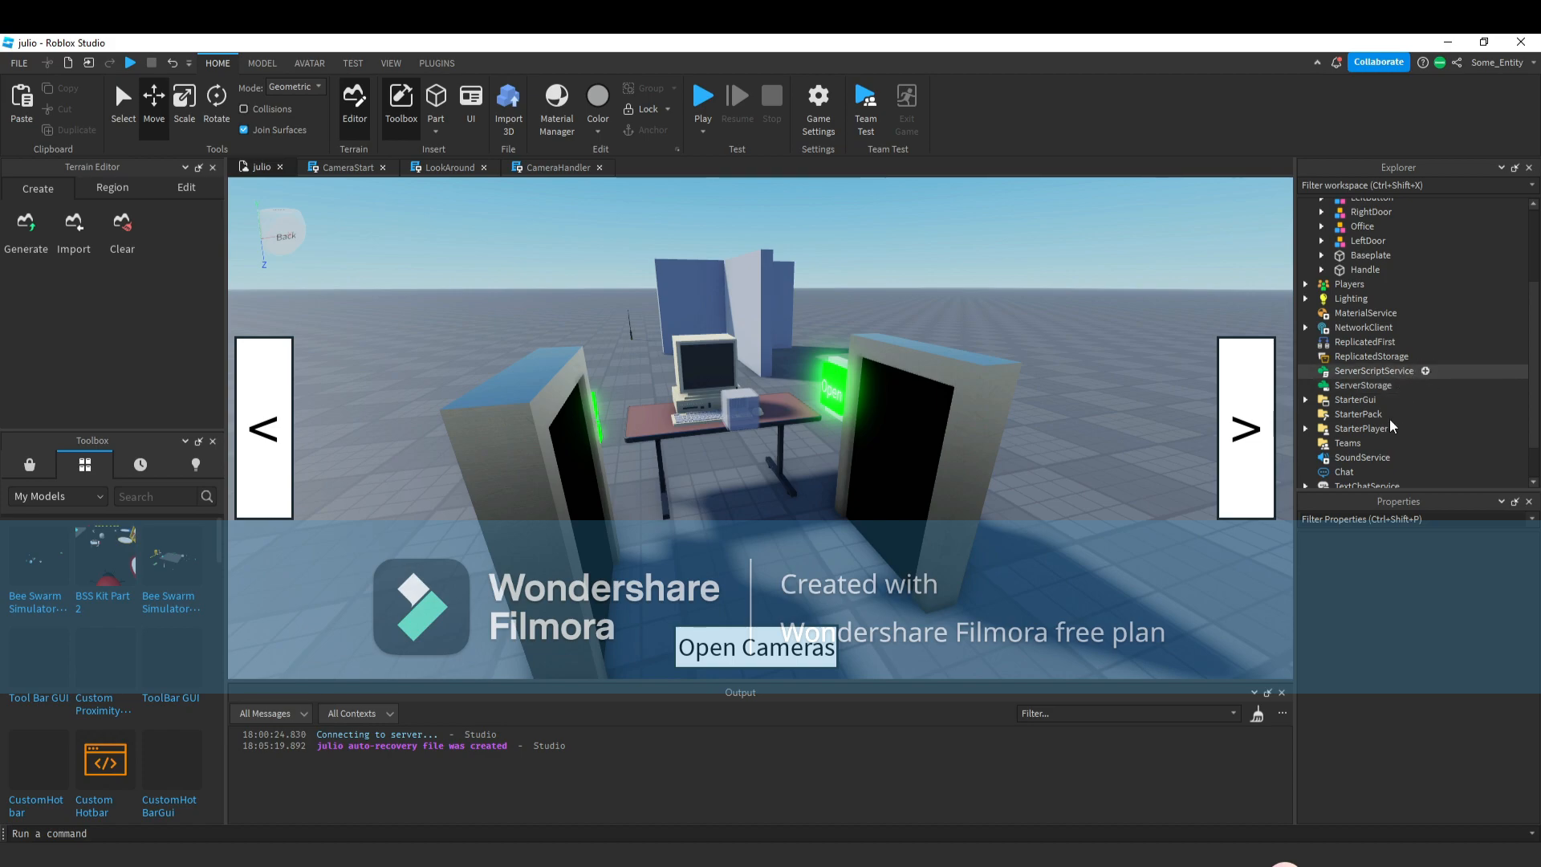
{"action": "left_click", "coordinate": [1426, 370]}
{"action": "left_click", "coordinate": [1332, 431]}
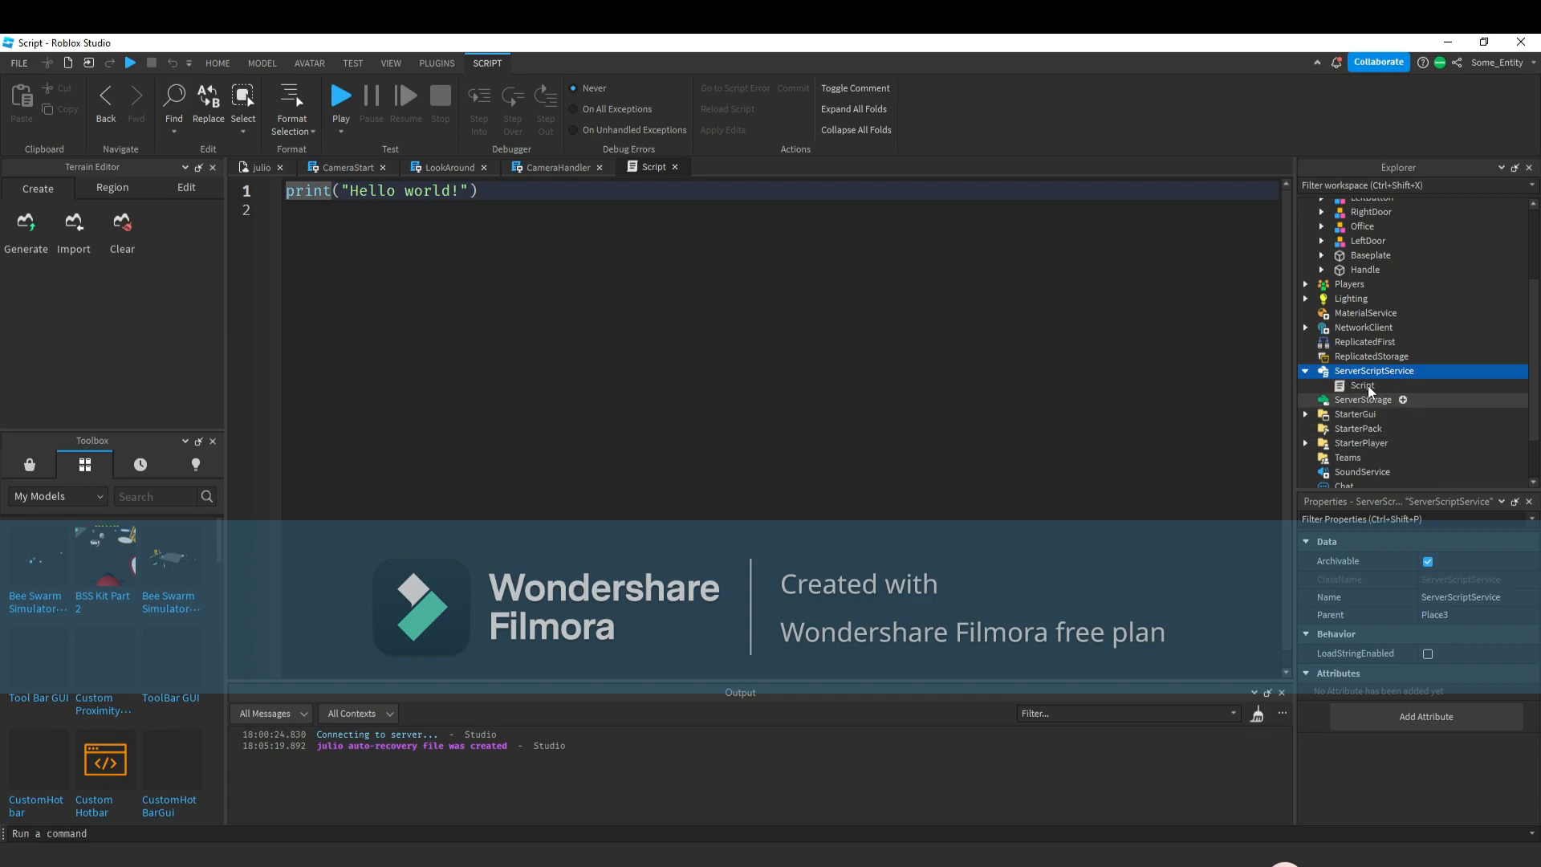
Rename the script to DoorHandler and clear its default code.
{"action": "right_click", "coordinate": [1368, 387]}
{"action": "left_click", "coordinate": [1355, 191]}
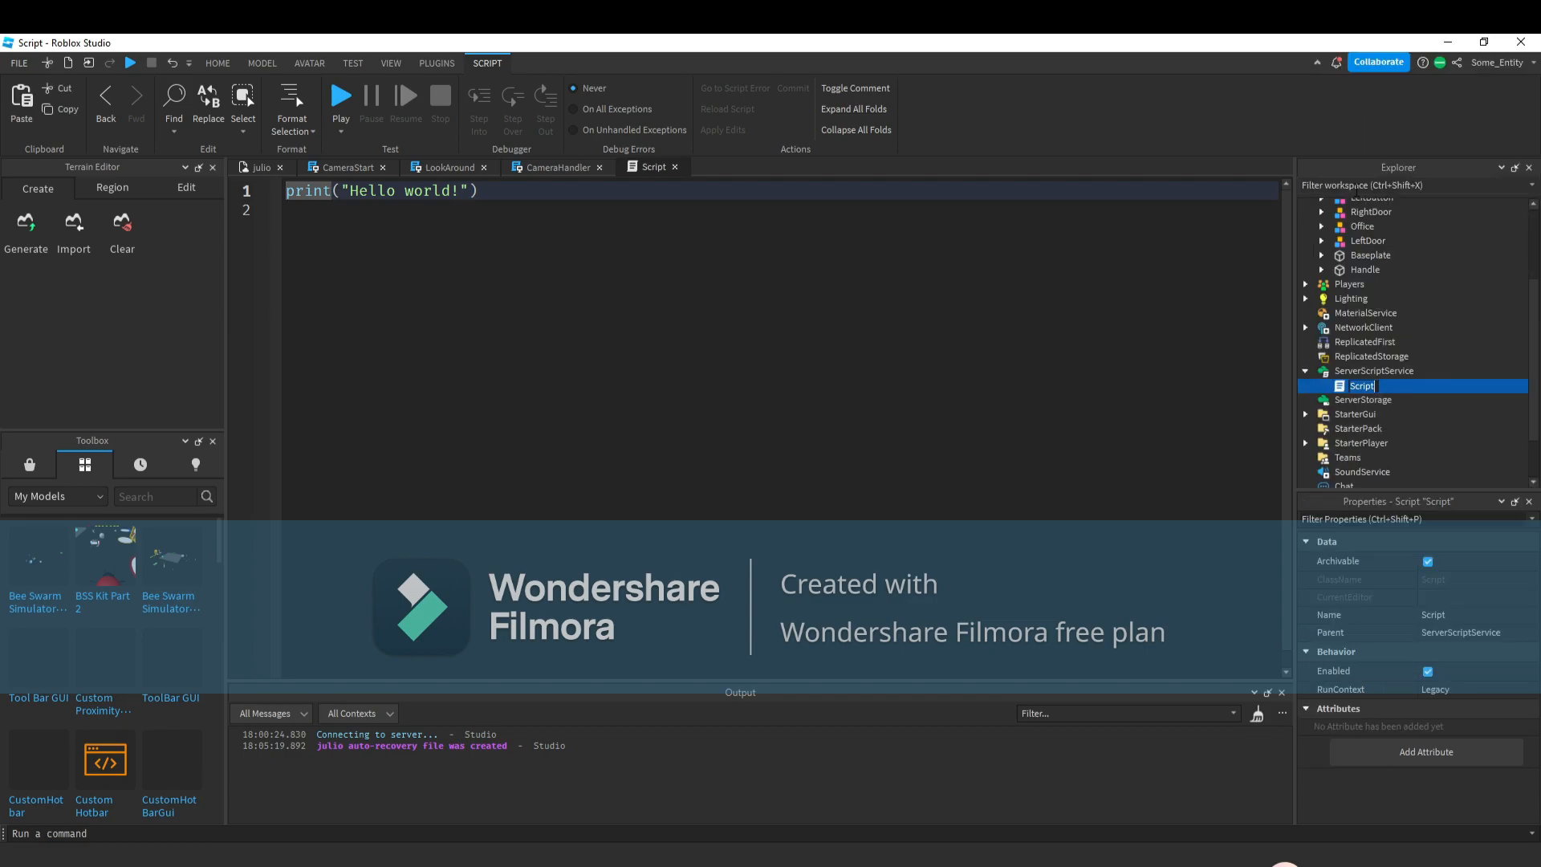
{"action": "type", "text": "DoorHandler"}
{"action": "key", "text": "Return"}
{"action": "key", "text": "ctrl+a"}
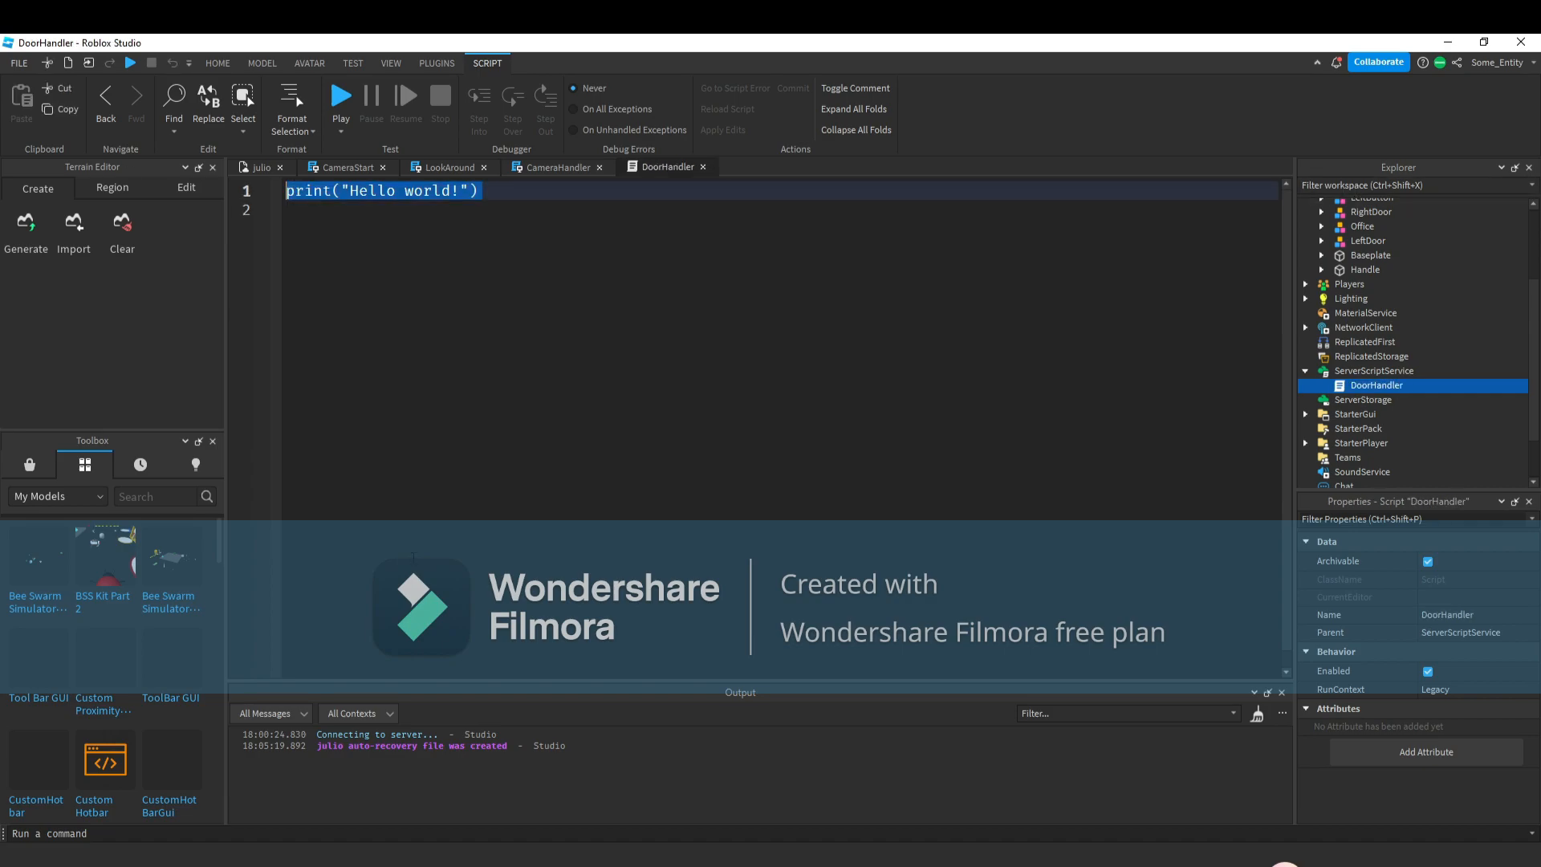
{"action": "key", "text": "BackSpace"}
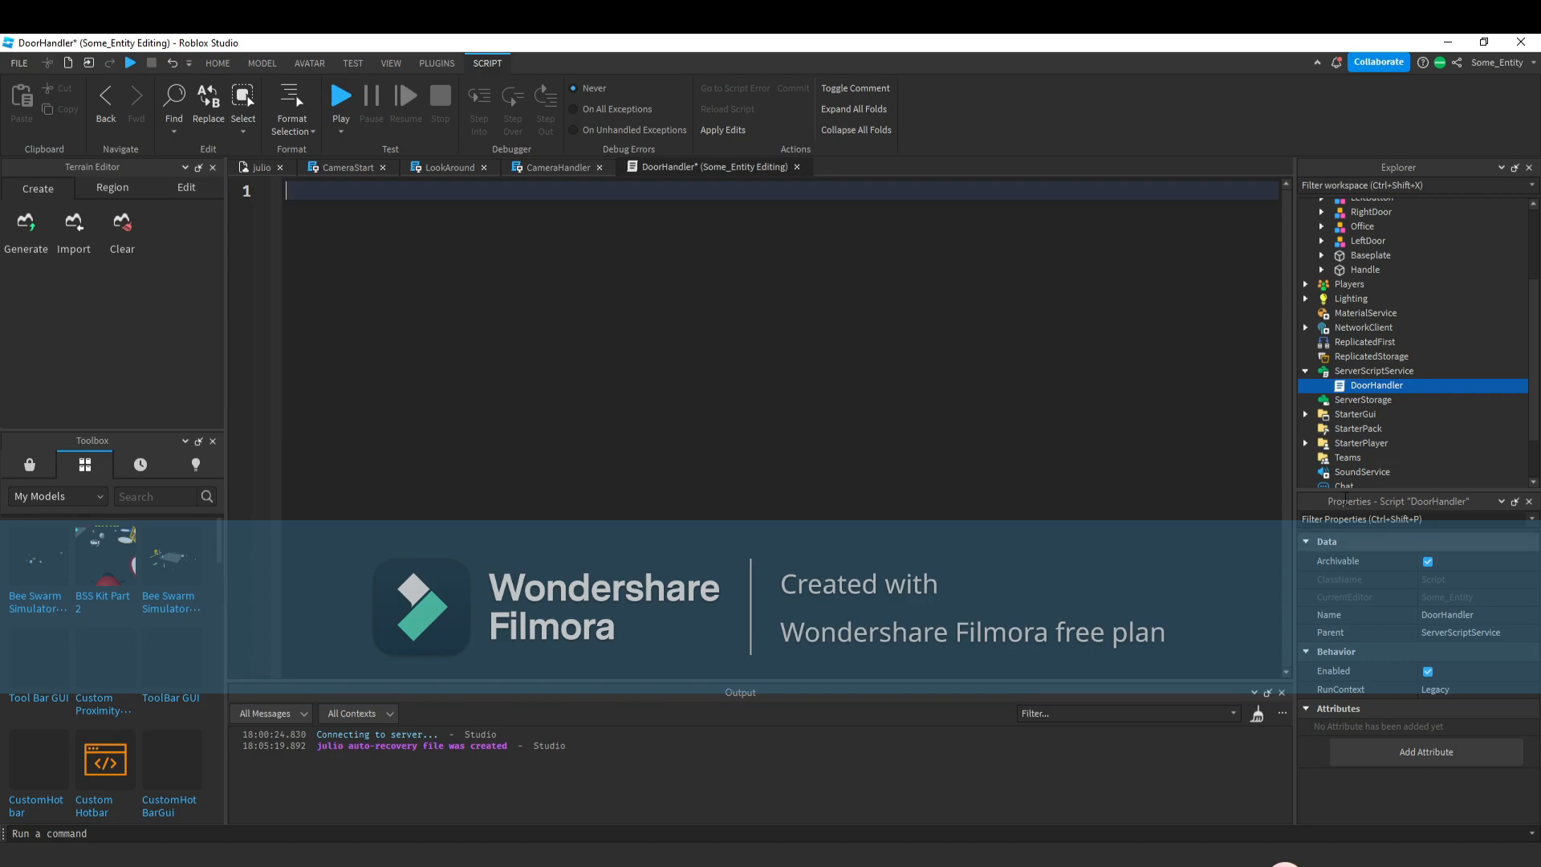
Declare a local leftDoor variable referencing workspace.LeftDoor.
{"action": "scroll", "coordinate": [1500, 283], "scroll_direction": "up", "scroll_amount": 3}
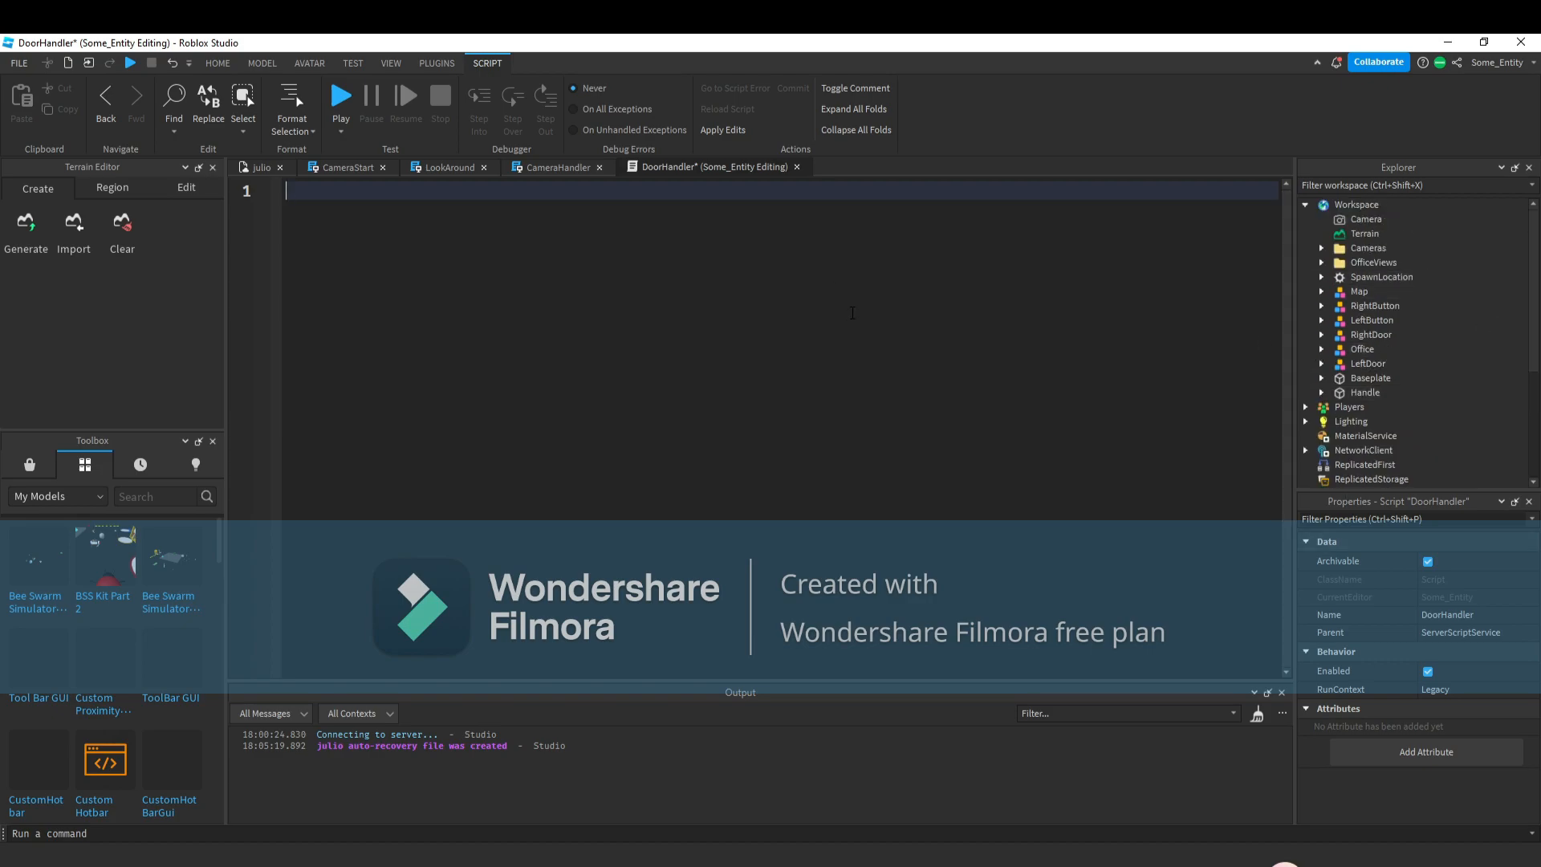
{"action": "type", "text": "local "}
{"action": "type", "text": "leftDpp"}
{"action": "key", "text": "BackSpace"}
{"action": "key", "text": "BackSpace"}
{"action": "type", "text": "oor = "}
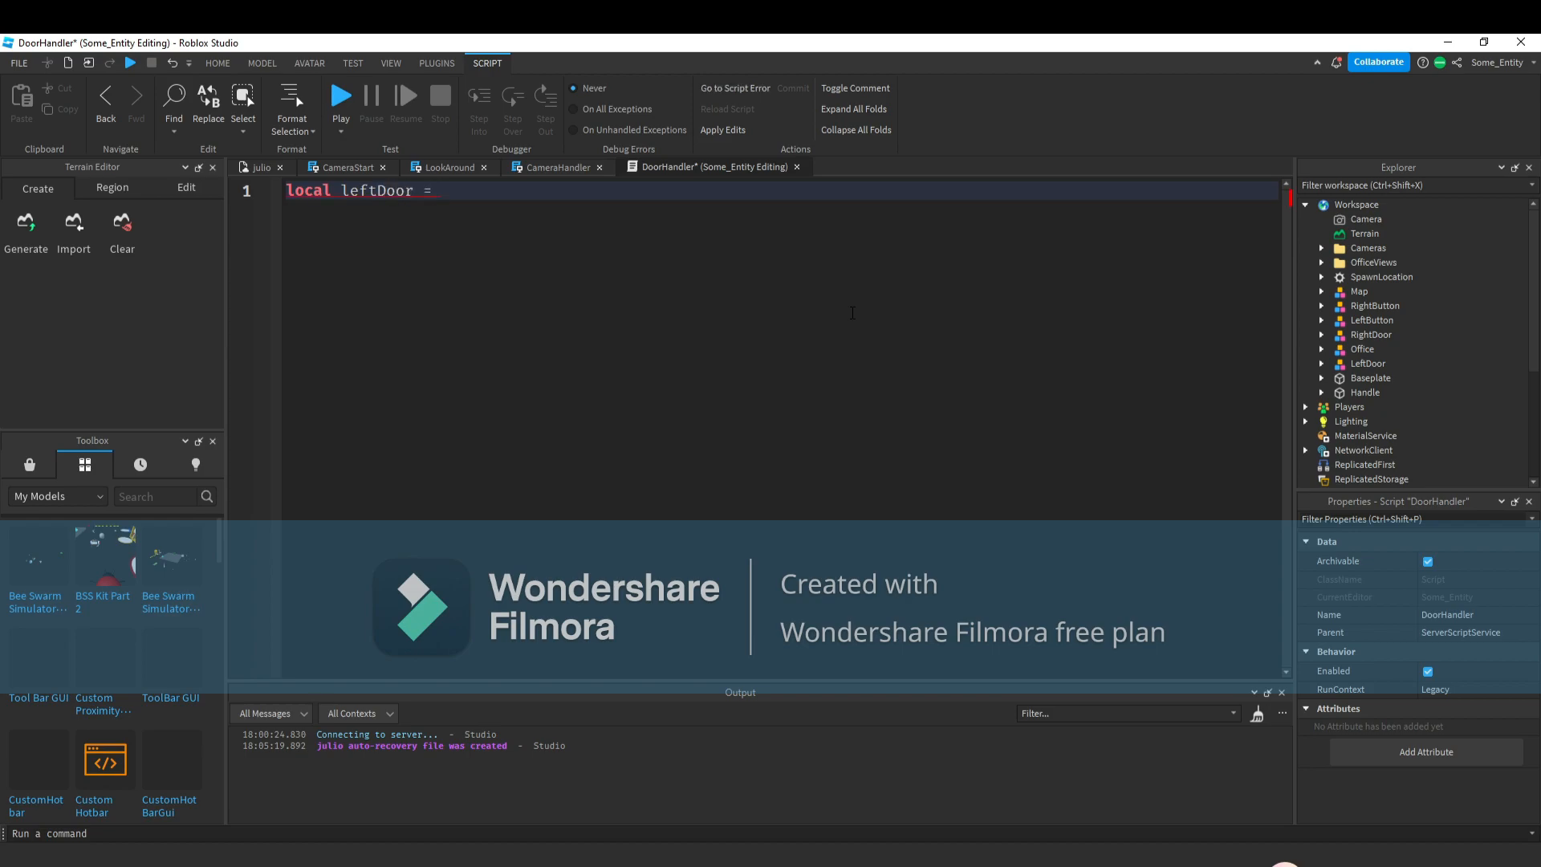
{"action": "type", "text": "workspace.le"}
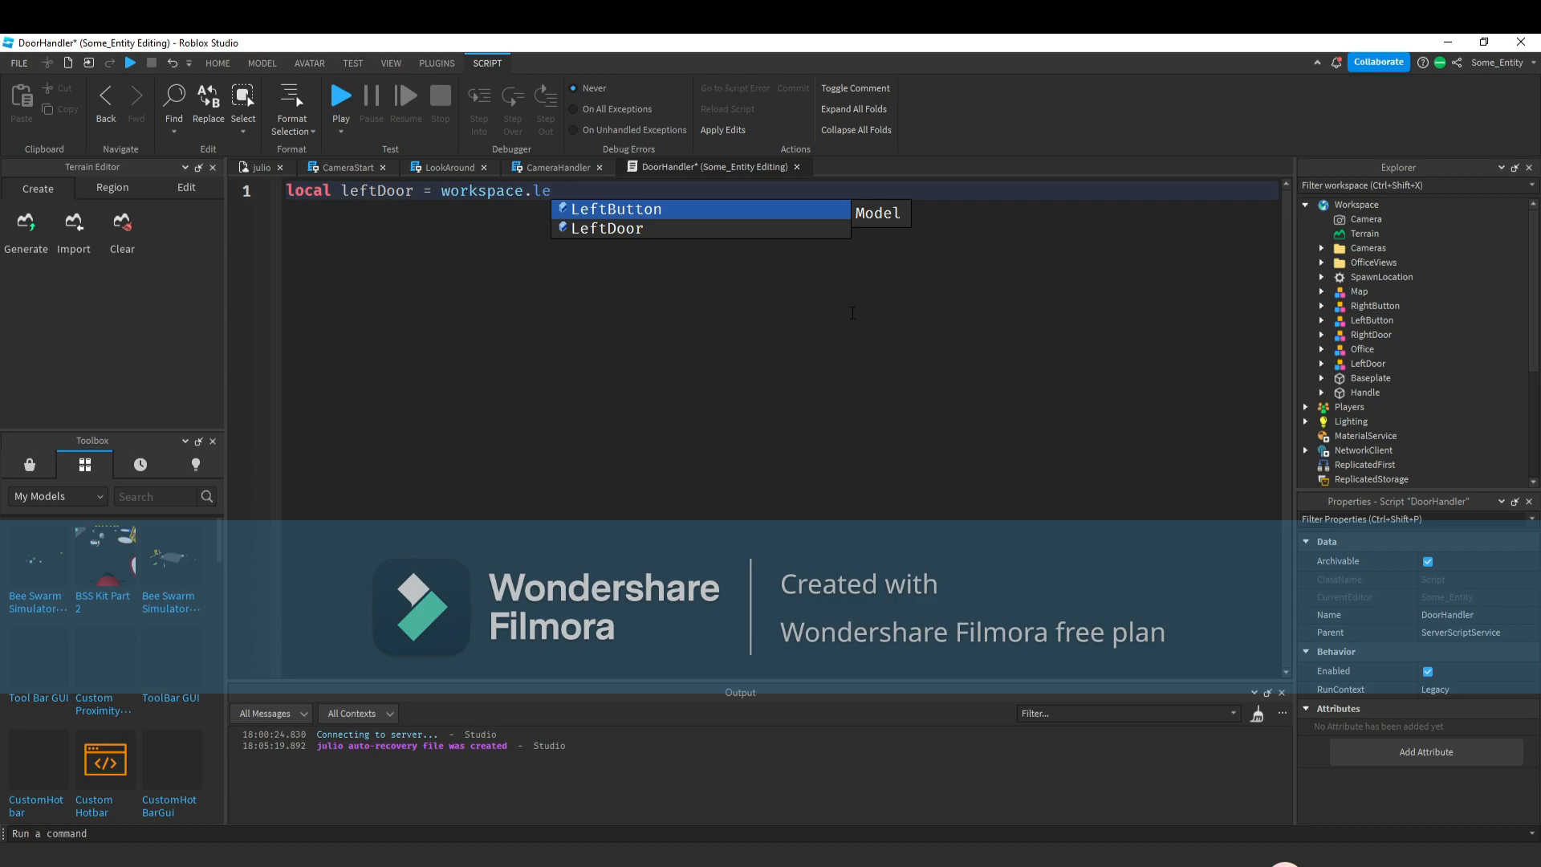
{"action": "key", "text": "Down"}
{"action": "key", "text": "Tab"}
Copy the line and change it to declare rightDoor referencing workspace.RightDoor.
{"action": "key", "text": "ctrl+a"}
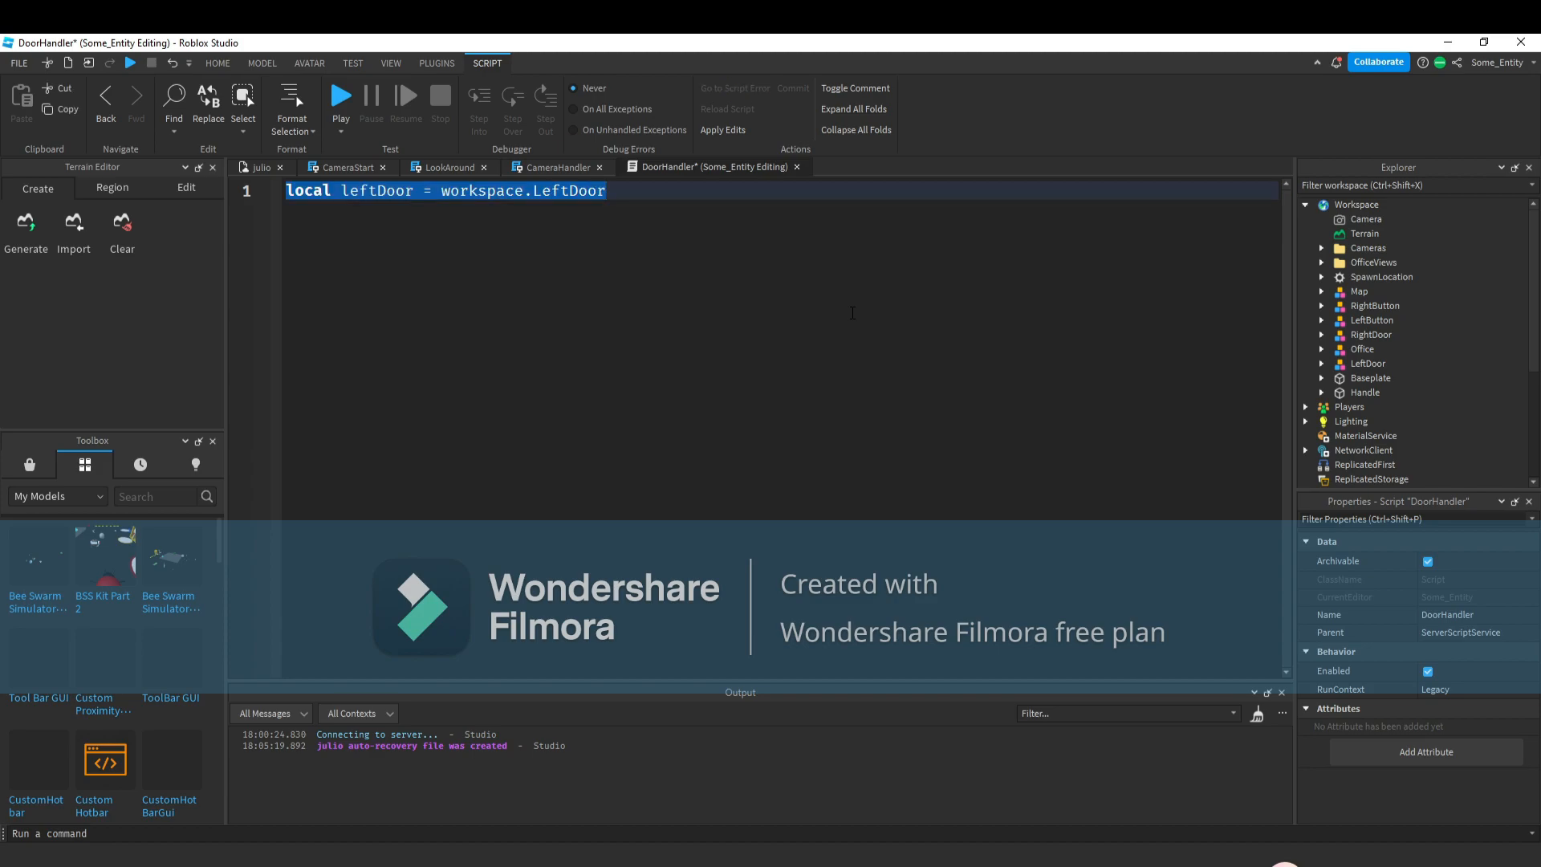
{"action": "key", "text": "ctrl+c"}
{"action": "key", "text": "End"}
{"action": "key", "text": "Return"}
{"action": "key", "text": "ctrl+v"}
{"action": "key", "text": "BackSpace"}
{"action": "key", "text": "BackSpace"}
{"action": "key", "text": "BackSpace"}
{"action": "key", "text": "BackSpace"}
{"action": "key", "text": "BackSpace"}
{"action": "key", "text": "BackSpace"}
{"action": "key", "text": "BackSpace"}
{"action": "key", "text": "BackSpace"}
{"action": "type", "text": "r"}
{"action": "key", "text": "Tab"}
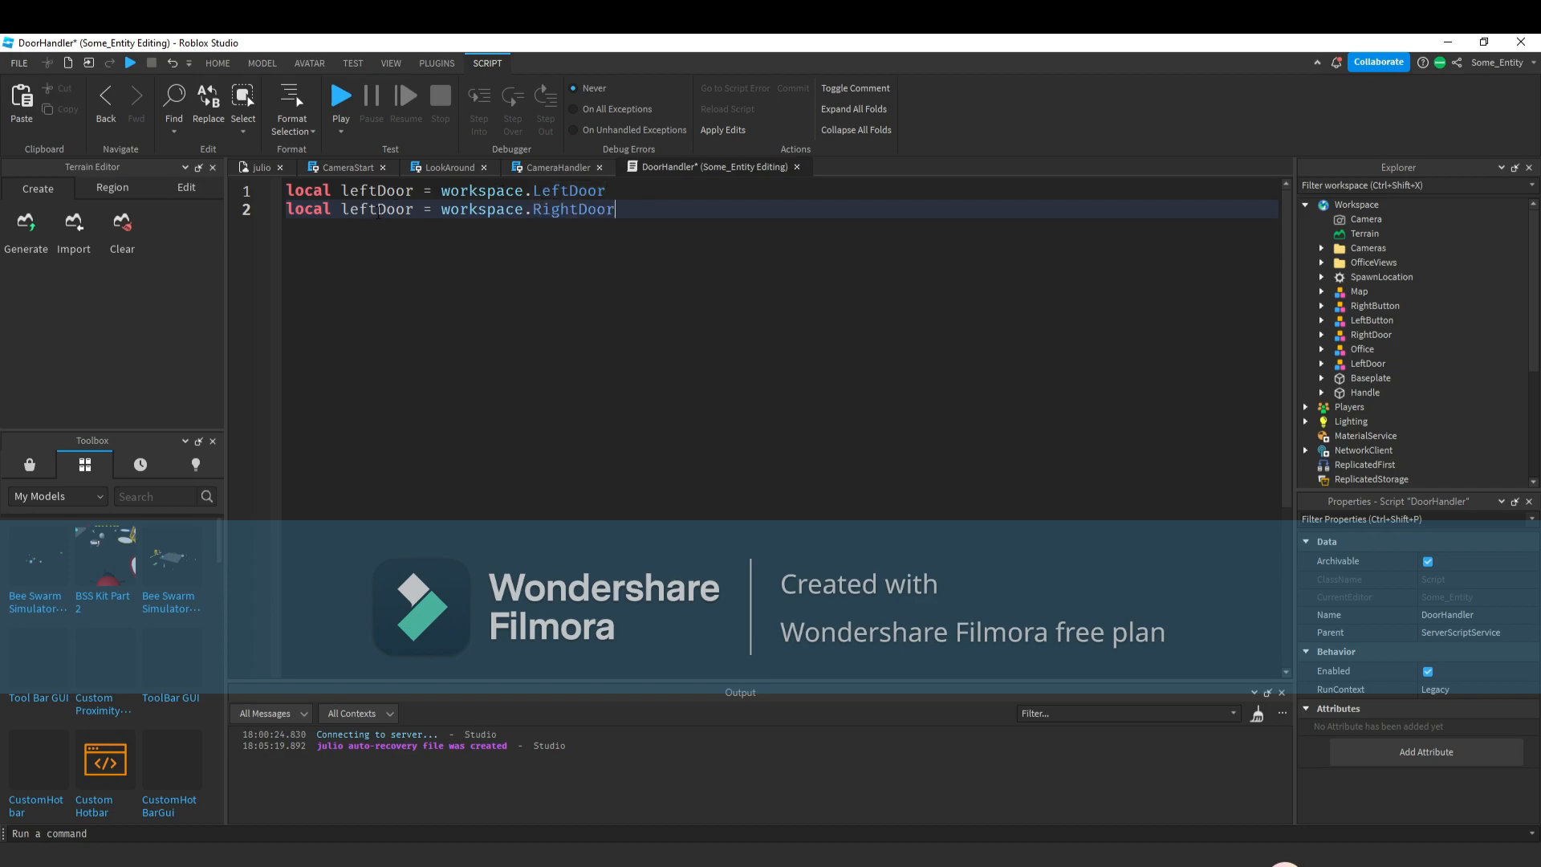
{"action": "left_click_drag", "start_coordinate": [379, 211], "coordinate": [341, 210]}
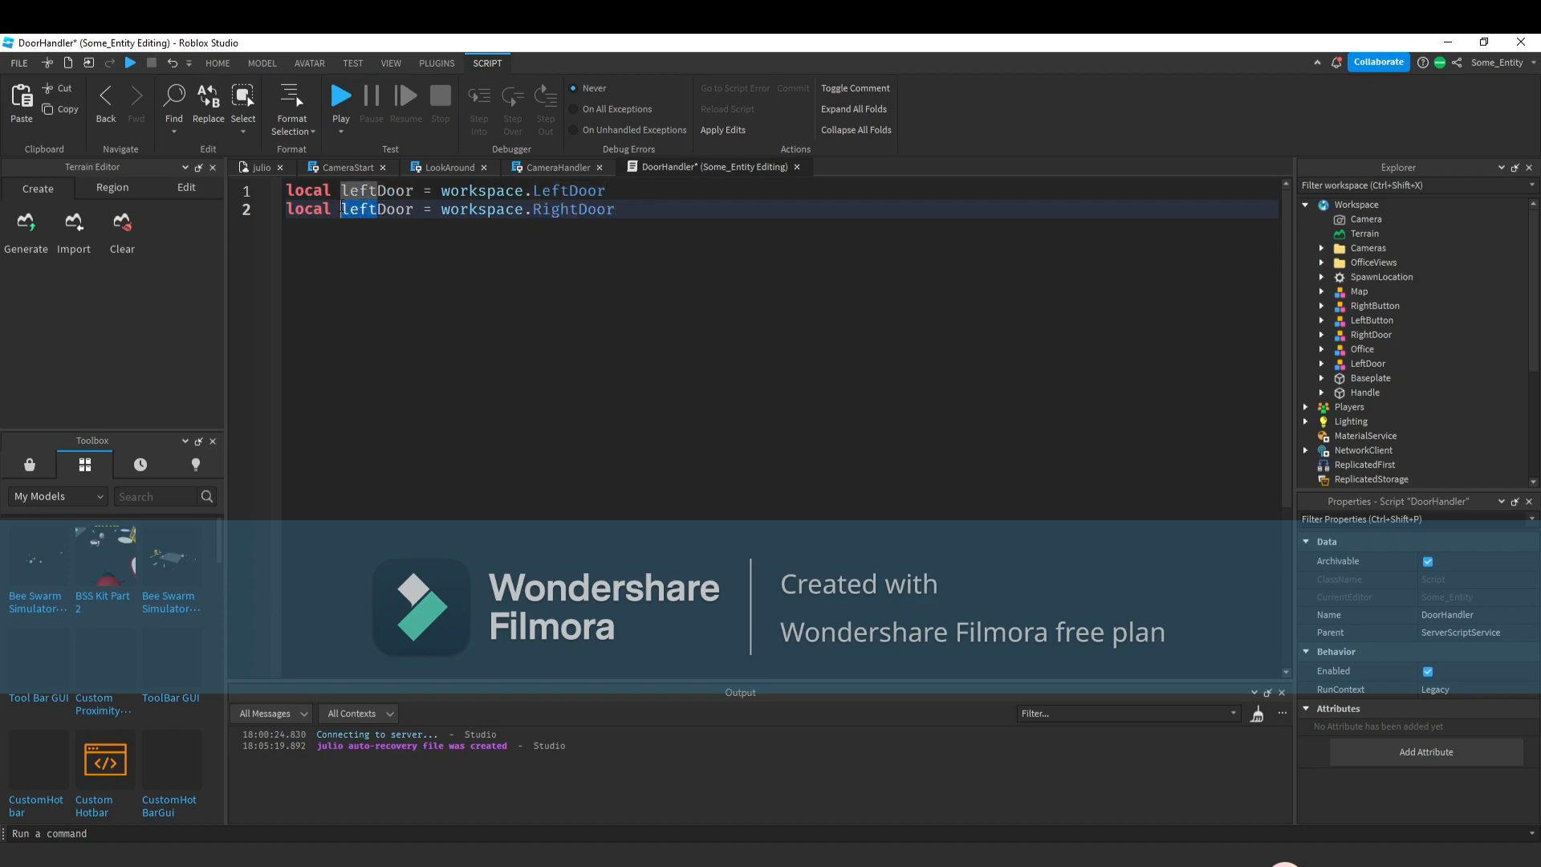
{"action": "type", "text": "right"}
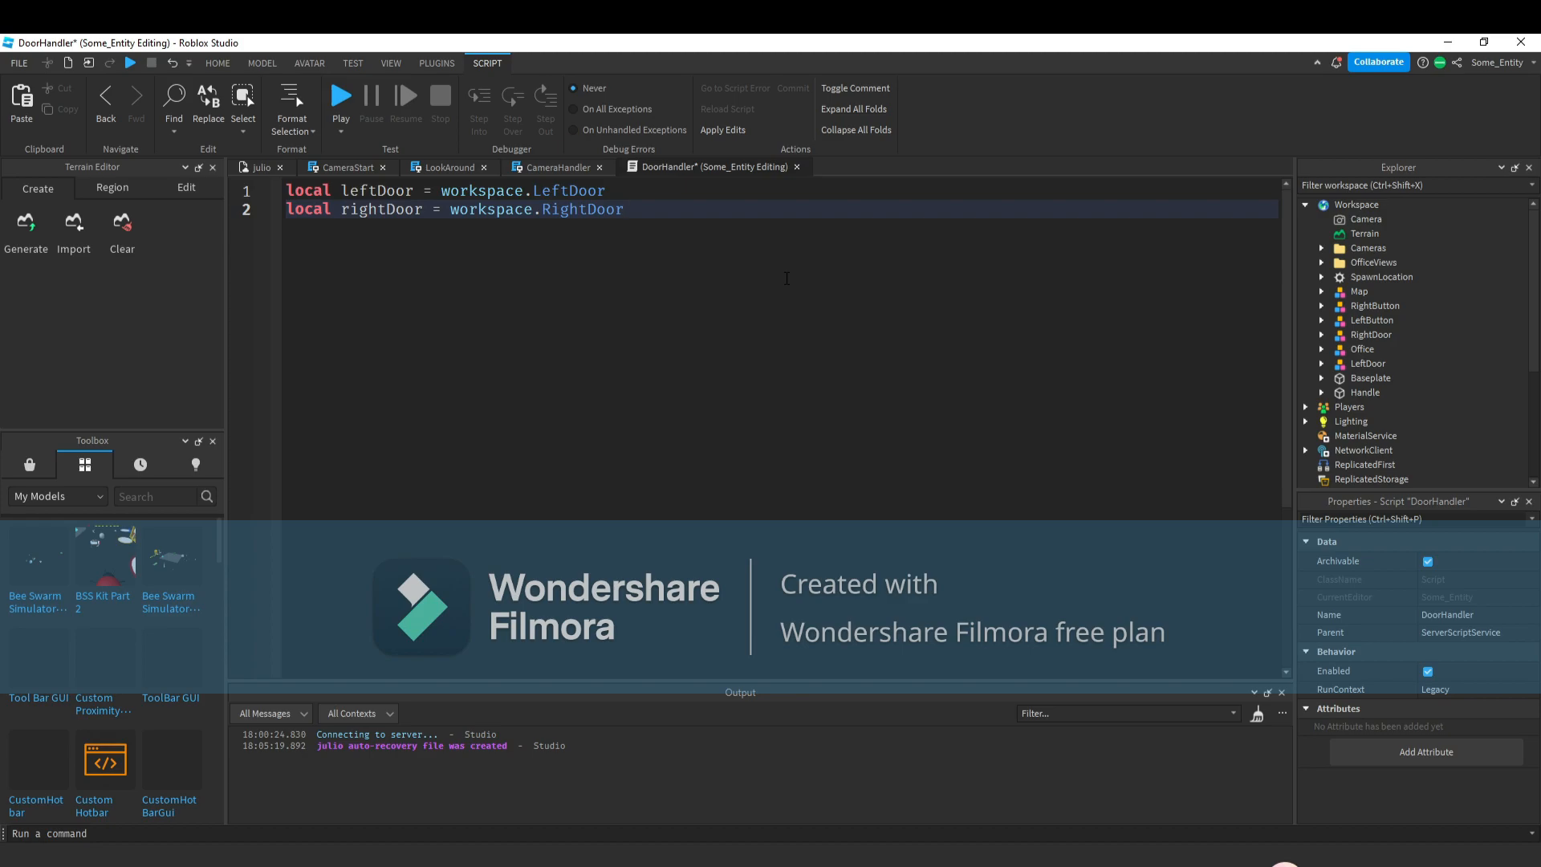
Add local leftButton and rightButton variables referencing workspace.LeftDoor and workspace.RightButton.
{"action": "key", "text": "Return"}
{"action": "key", "text": "Return"}
{"action": "type", "text": "l"}
{"action": "key", "text": "BackSpace"}
{"action": "key", "text": "BackSpace"}
{"action": "type", "text": "local leftButt"}
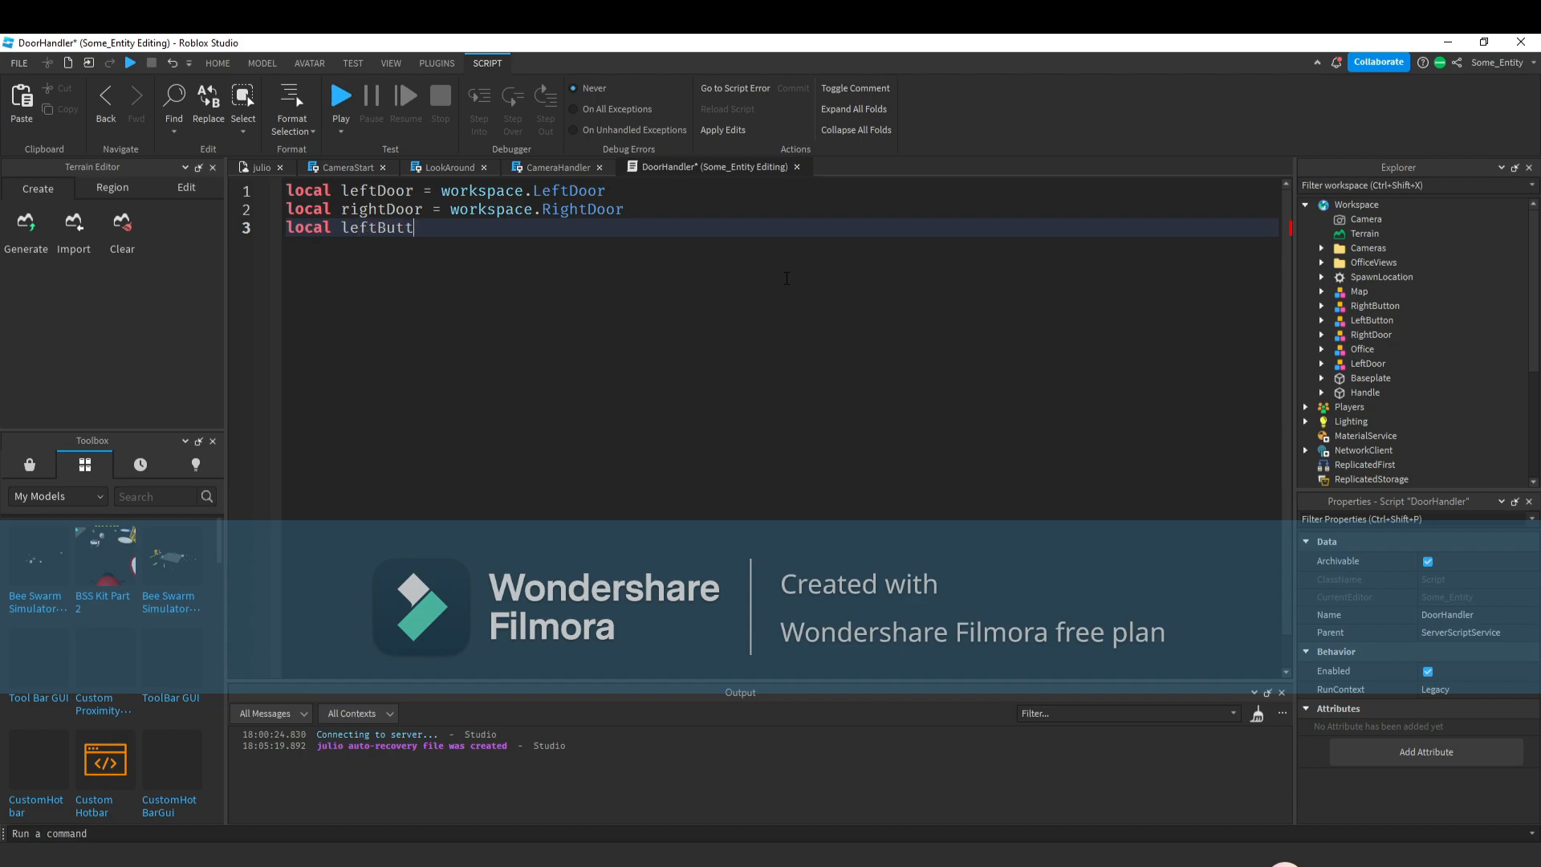
{"action": "type", "text": "on = workspace.LeftDoor"}
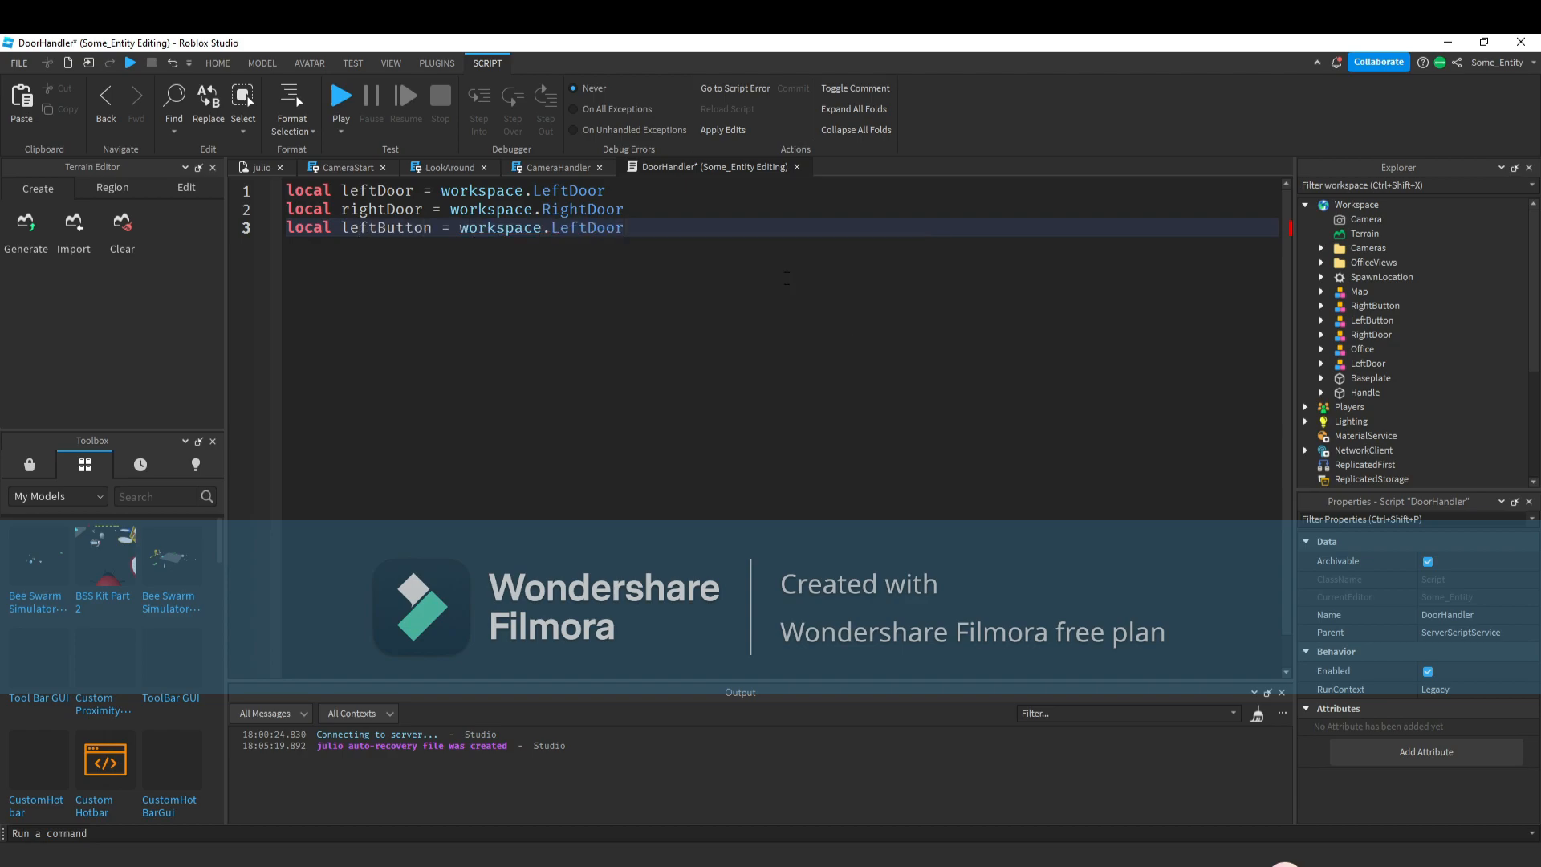
{"action": "key", "text": "Return"}
{"action": "type", "text": "l"}
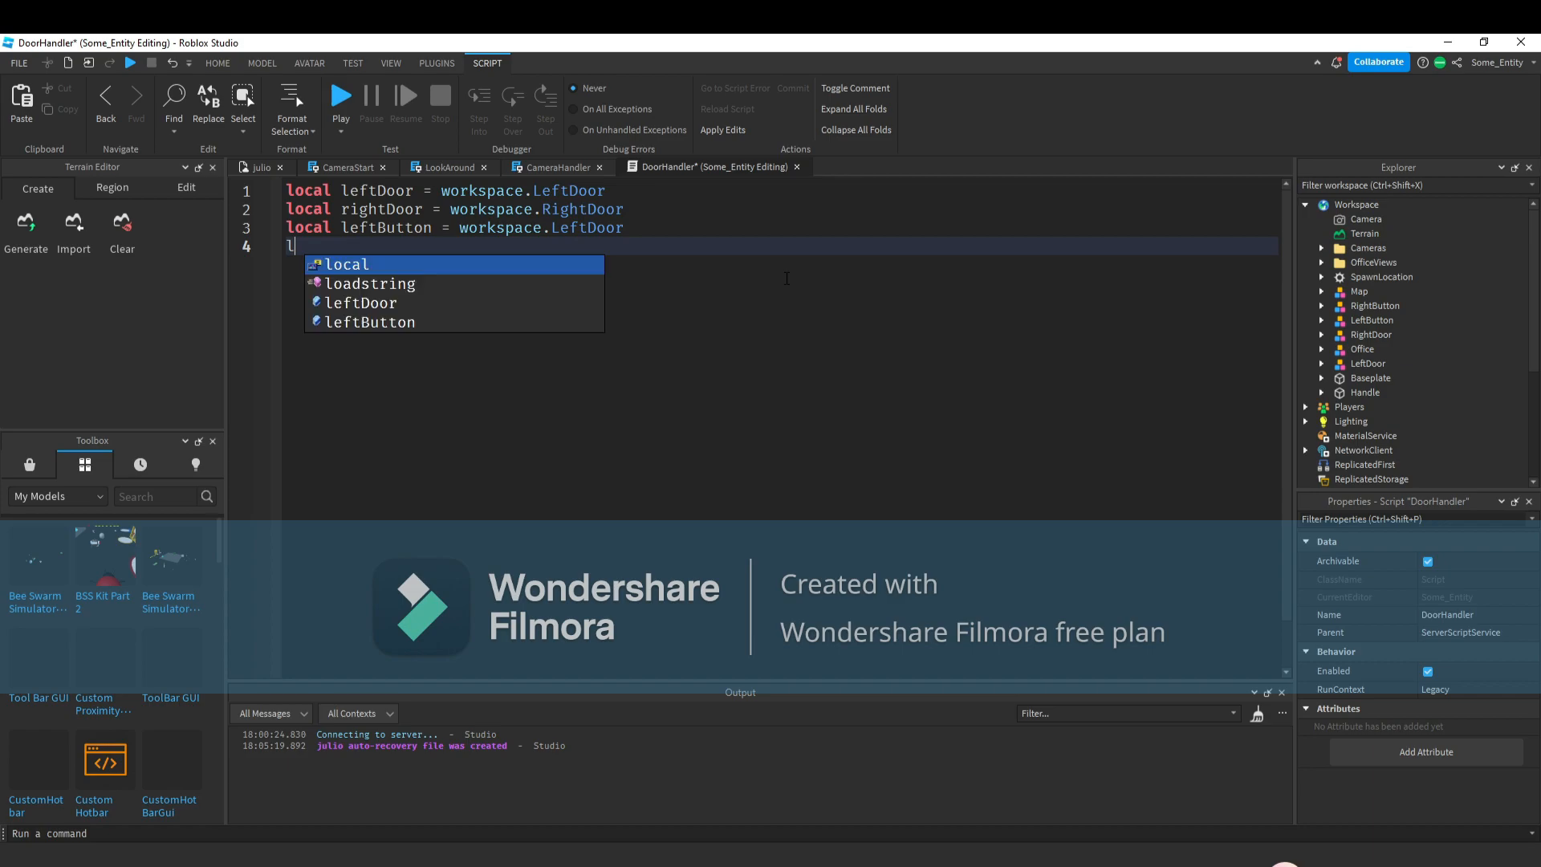
{"action": "type", "text": "ocal rightButton = workspace.rig"}
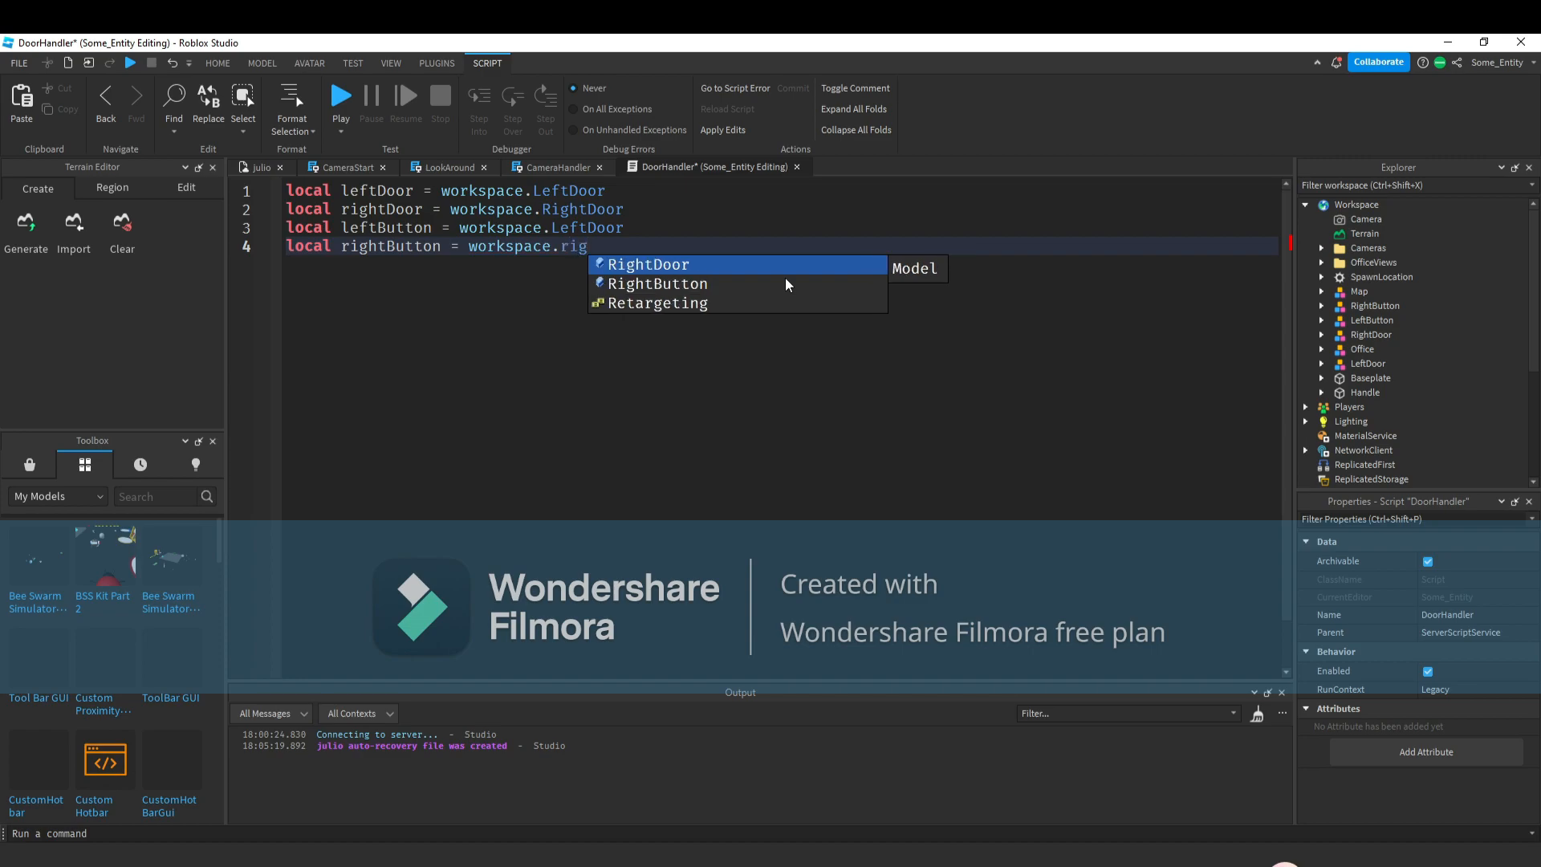
{"action": "left_click", "coordinate": [785, 277]}
Correct leftButton's reference to workspace.LeftButton and add blank lines below.
{"action": "double_click", "coordinate": [606, 223]}
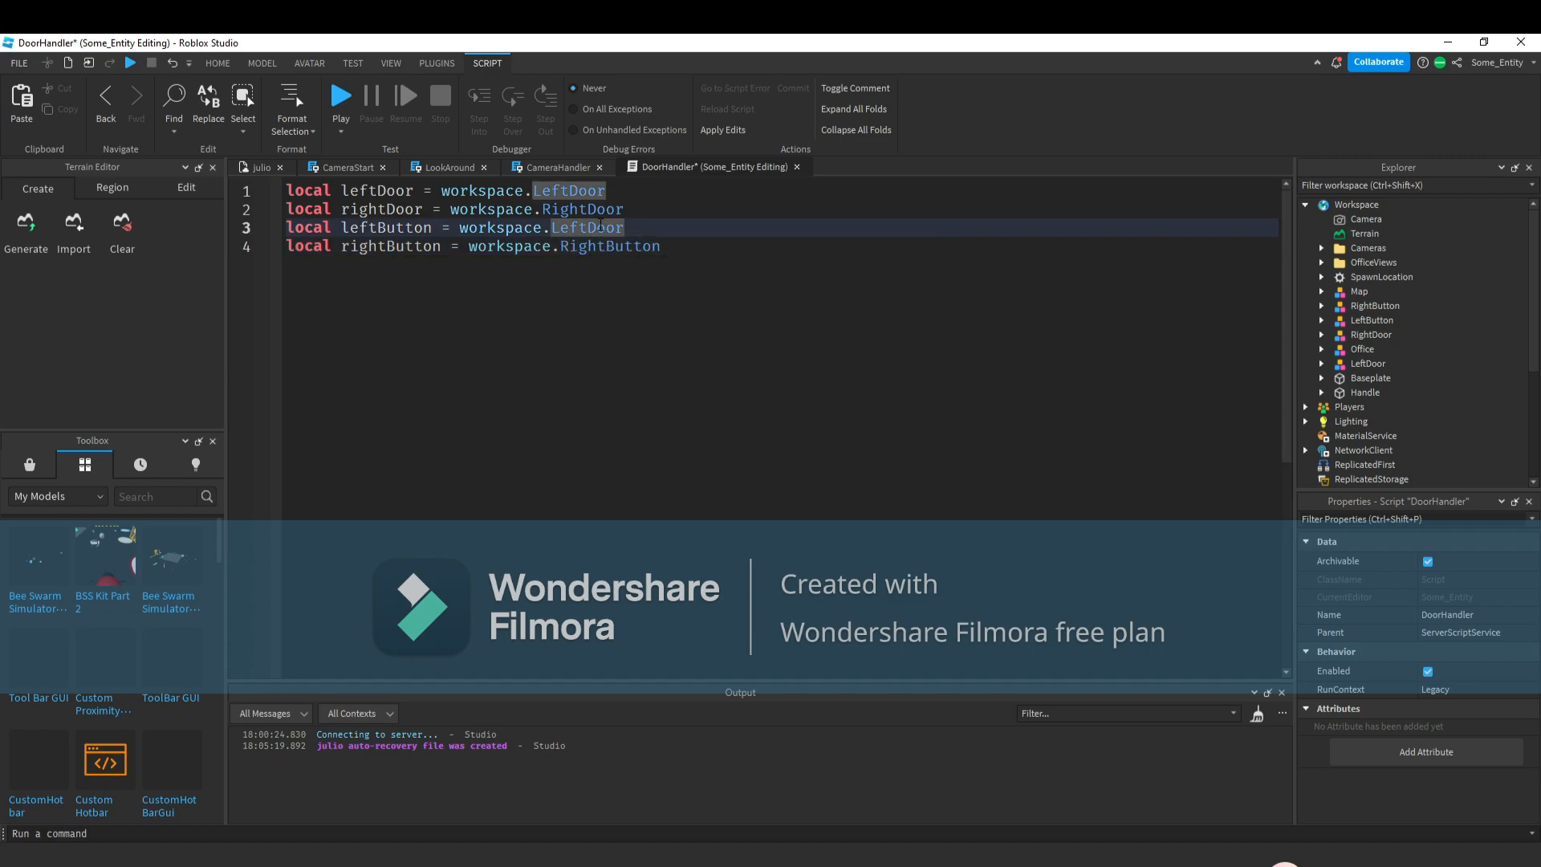
{"action": "type", "text": "lefy"}
{"action": "left_click", "coordinate": [647, 265]}
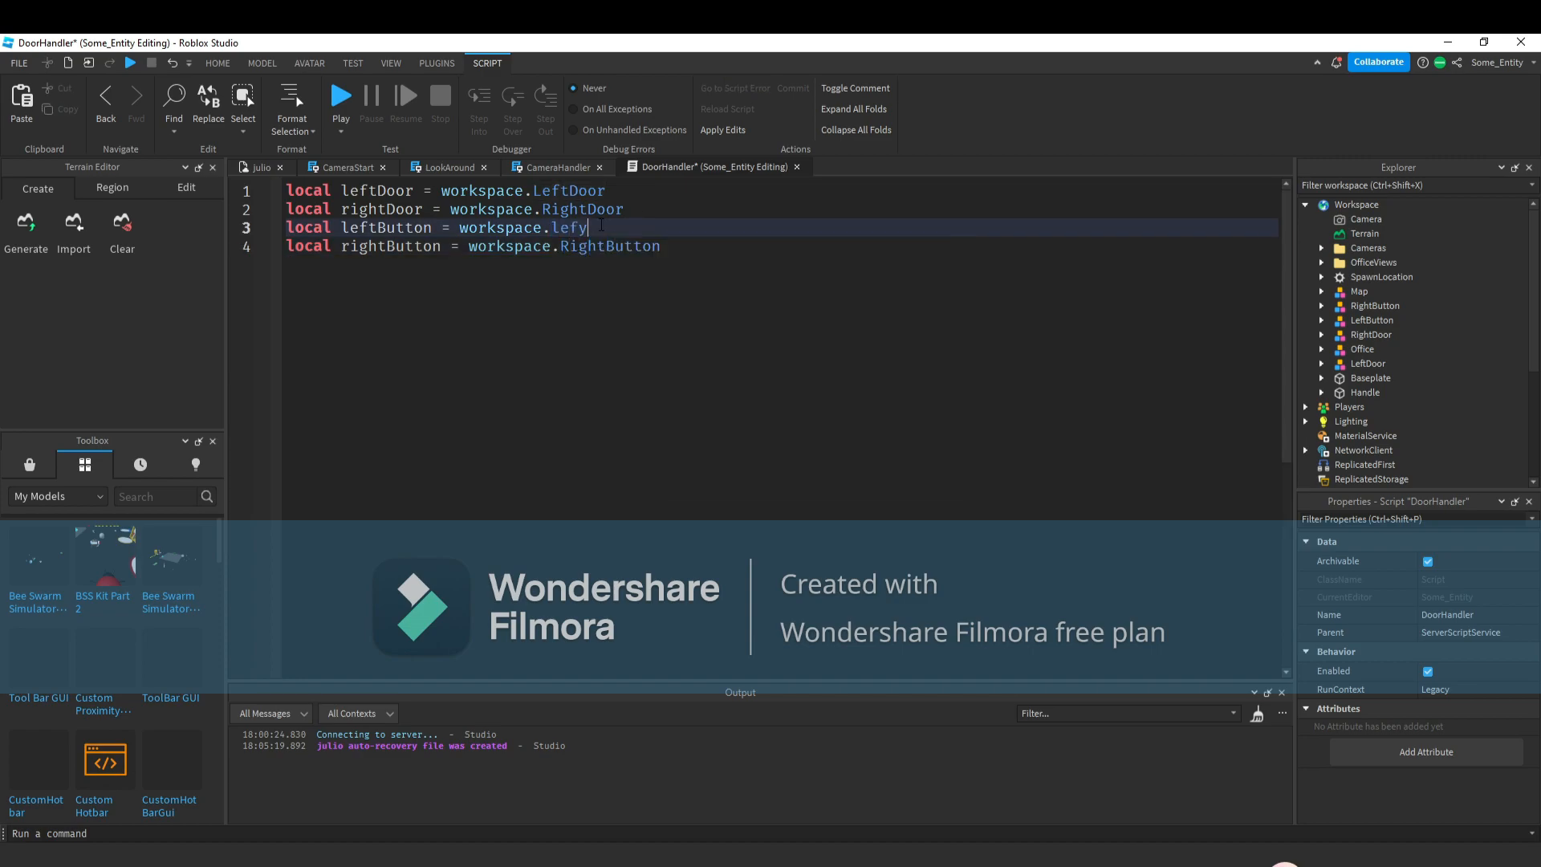
{"action": "left_click", "coordinate": [671, 251]}
{"action": "key", "text": "Return"}
{"action": "key", "text": "Return"}
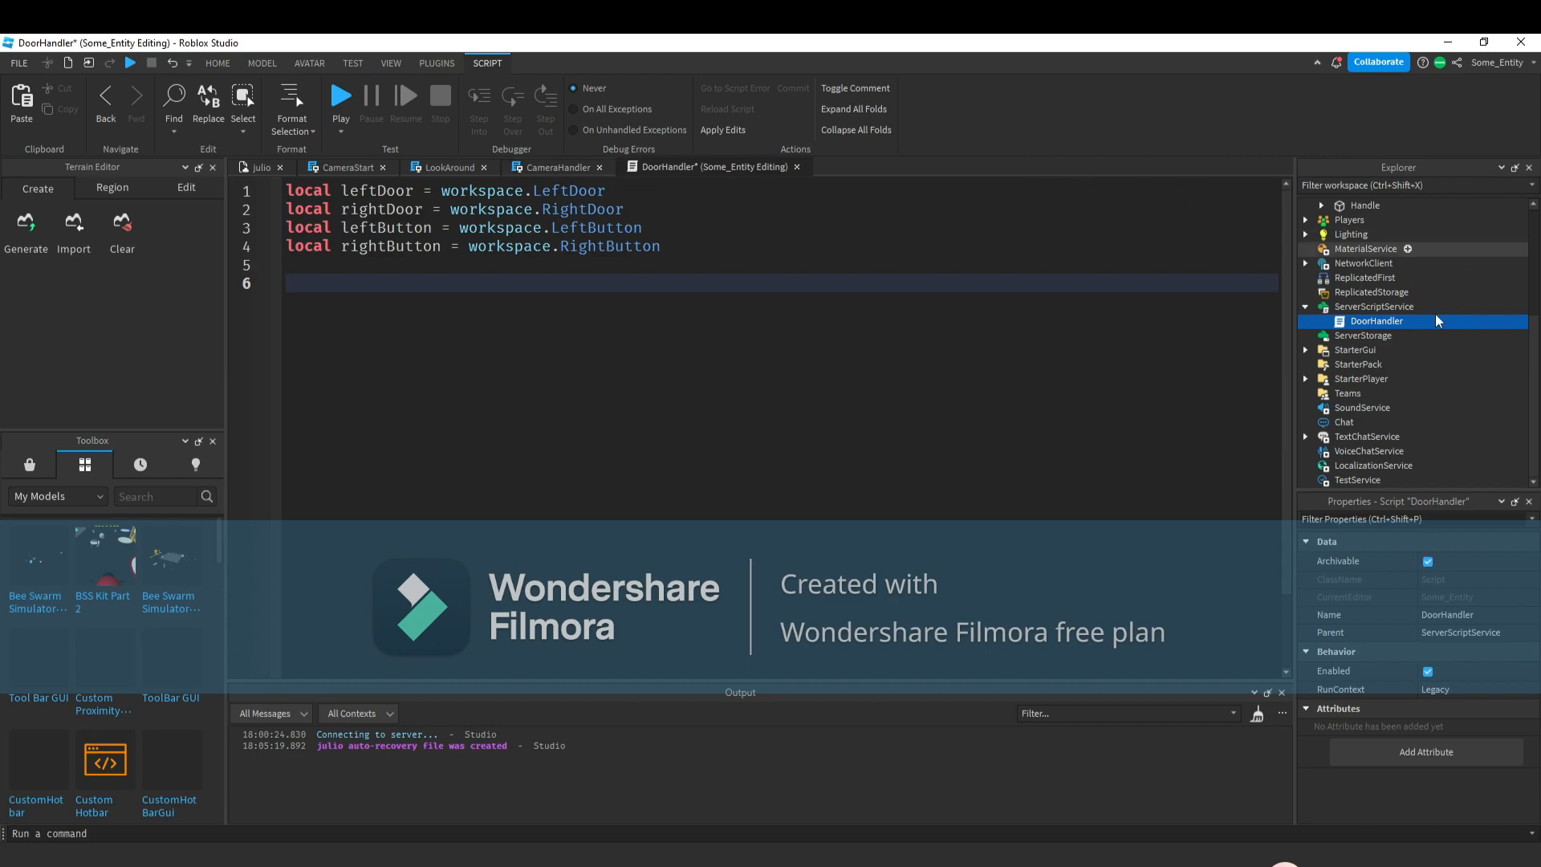
Insert a BoolValue inside the DoorHandler script.
{"action": "left_click", "coordinate": [1414, 321]}
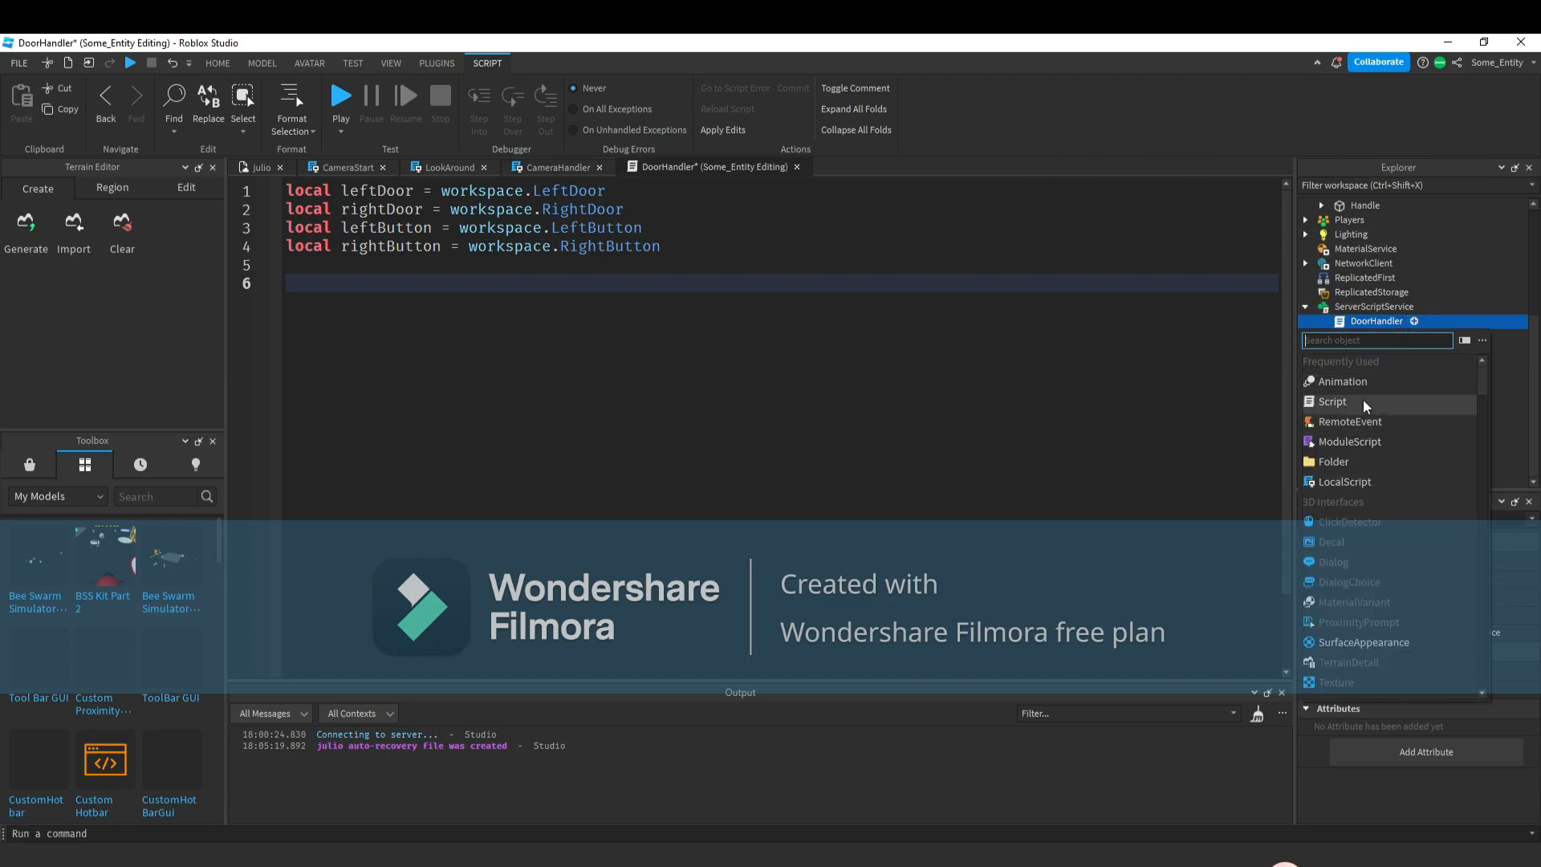
{"action": "type", "text": "b"}
{"action": "left_click", "coordinate": [1387, 364]}
{"action": "left_click", "coordinate": [1384, 339]}
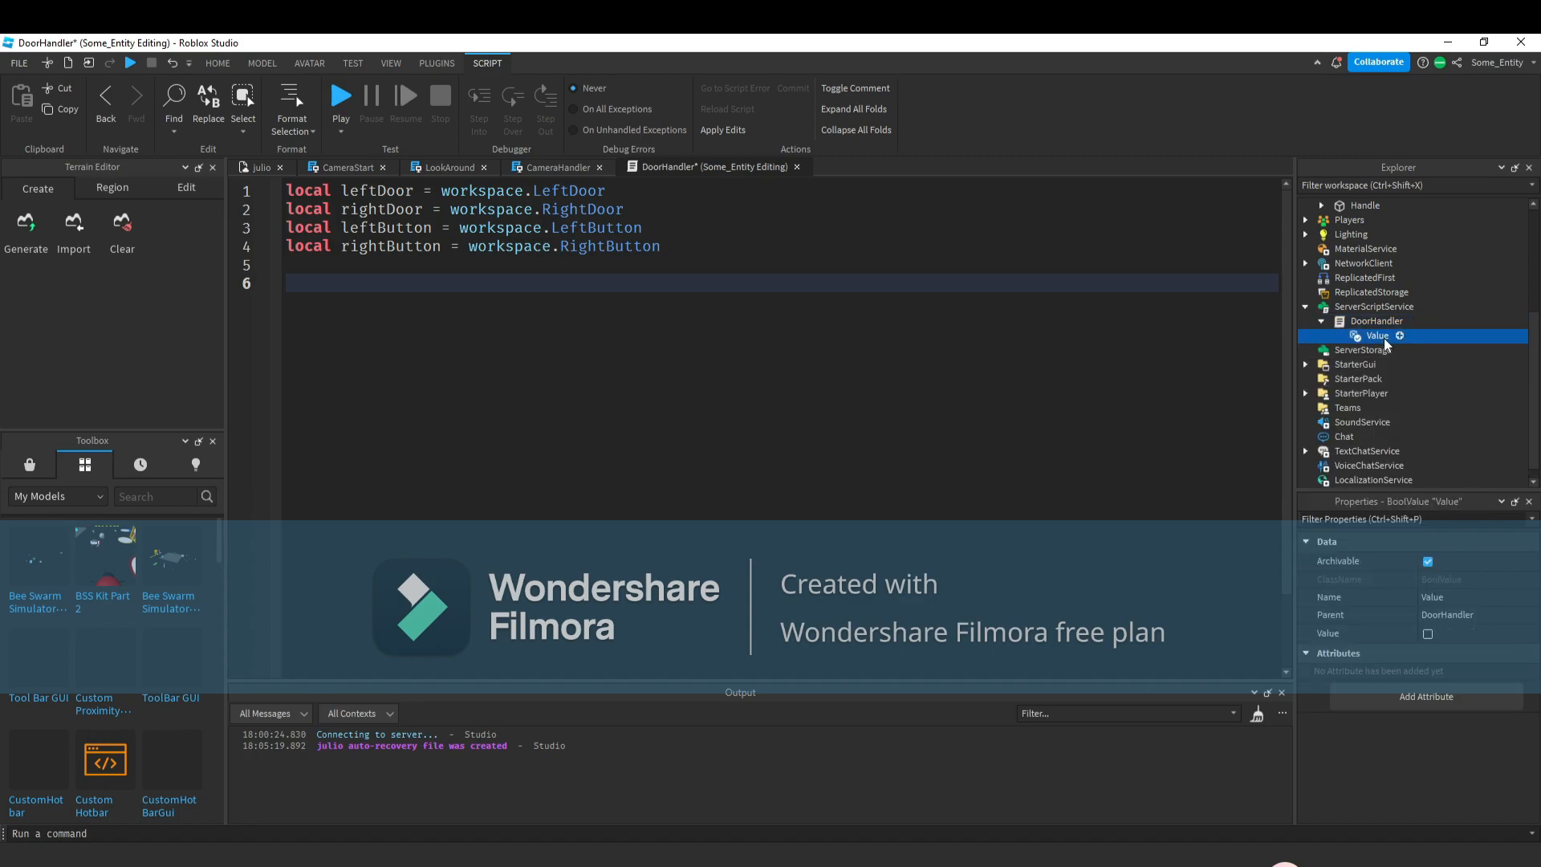
Duplicate the BoolValue and rename one copy to LeftDoor.
{"action": "key", "text": "ctrl+d"}
{"action": "left_click", "coordinate": [1450, 604]}
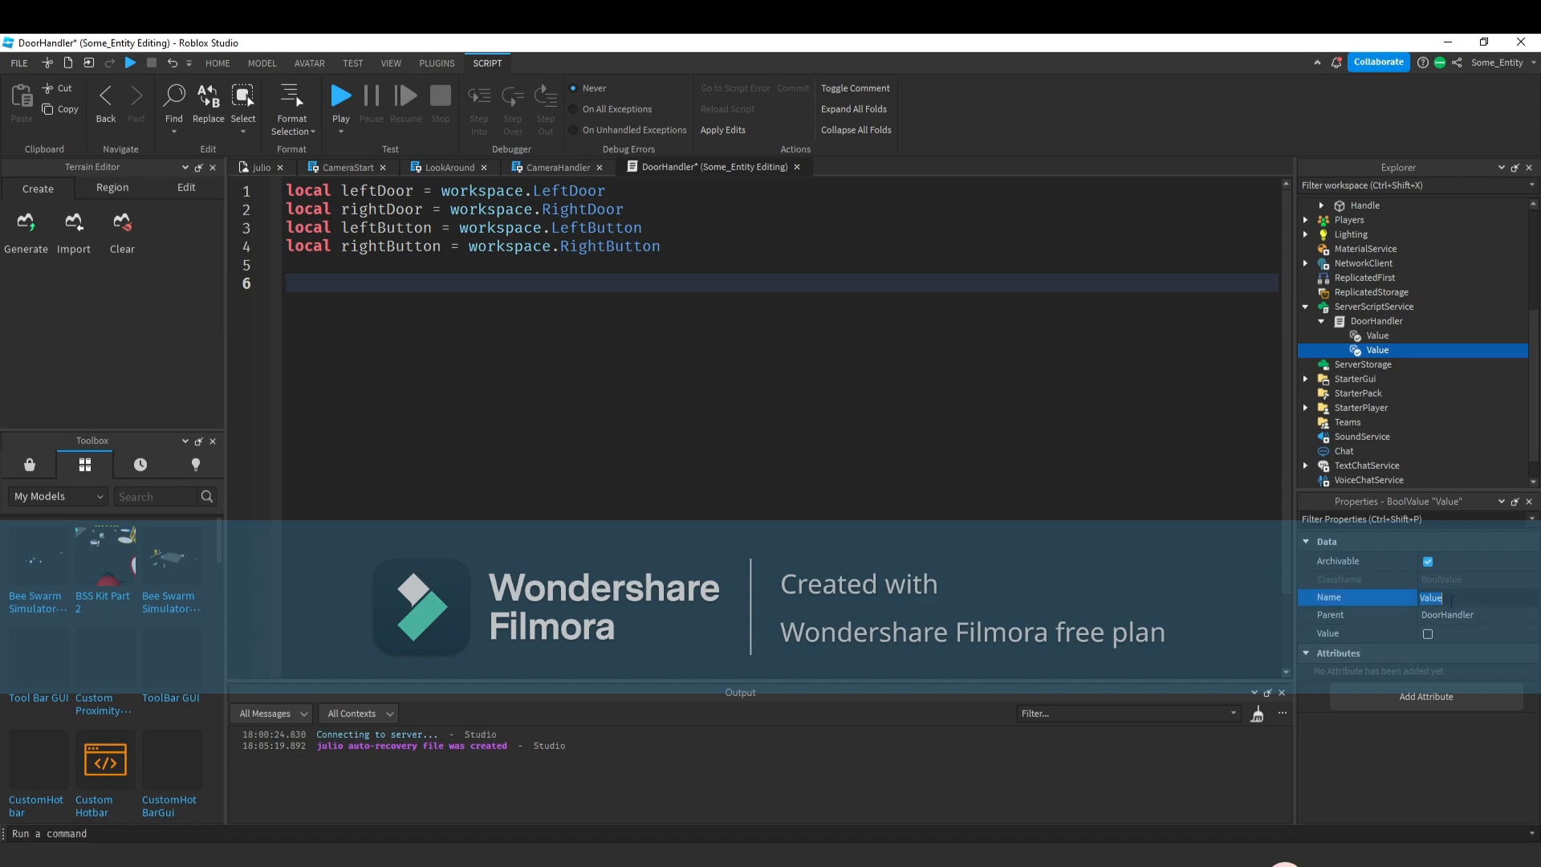
{"action": "type", "text": "LeftDoor"}
{"action": "key", "text": "Return"}
Remove the extra duplicate and rename the remaining Value to RightDoor.
{"action": "key", "text": "ctrl+d"}
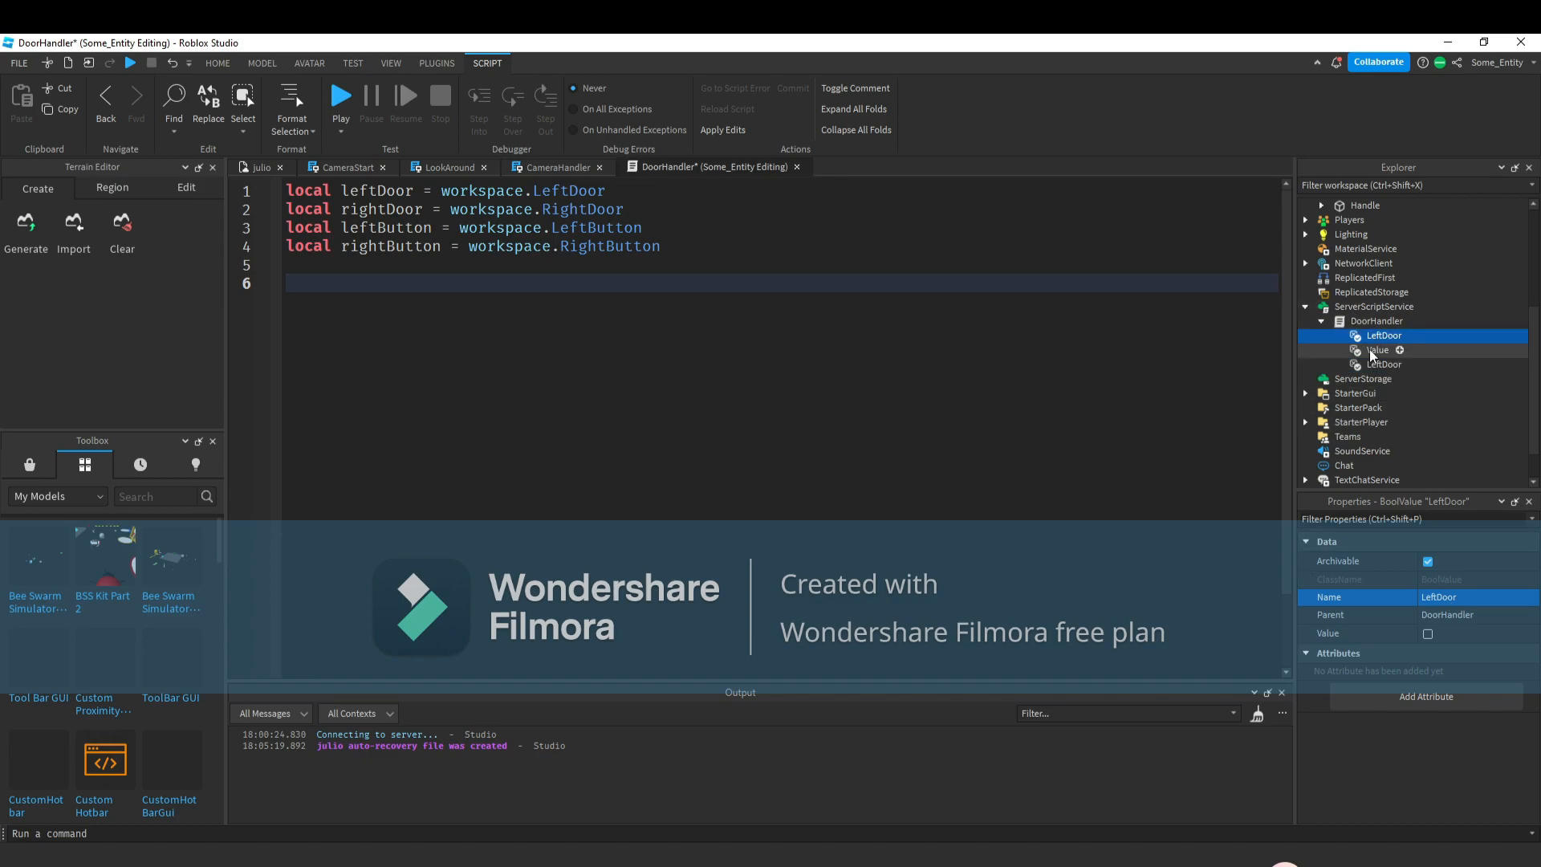
{"action": "key", "text": "Delete"}
{"action": "left_click", "coordinate": [1369, 337]}
{"action": "left_click", "coordinate": [1475, 598]}
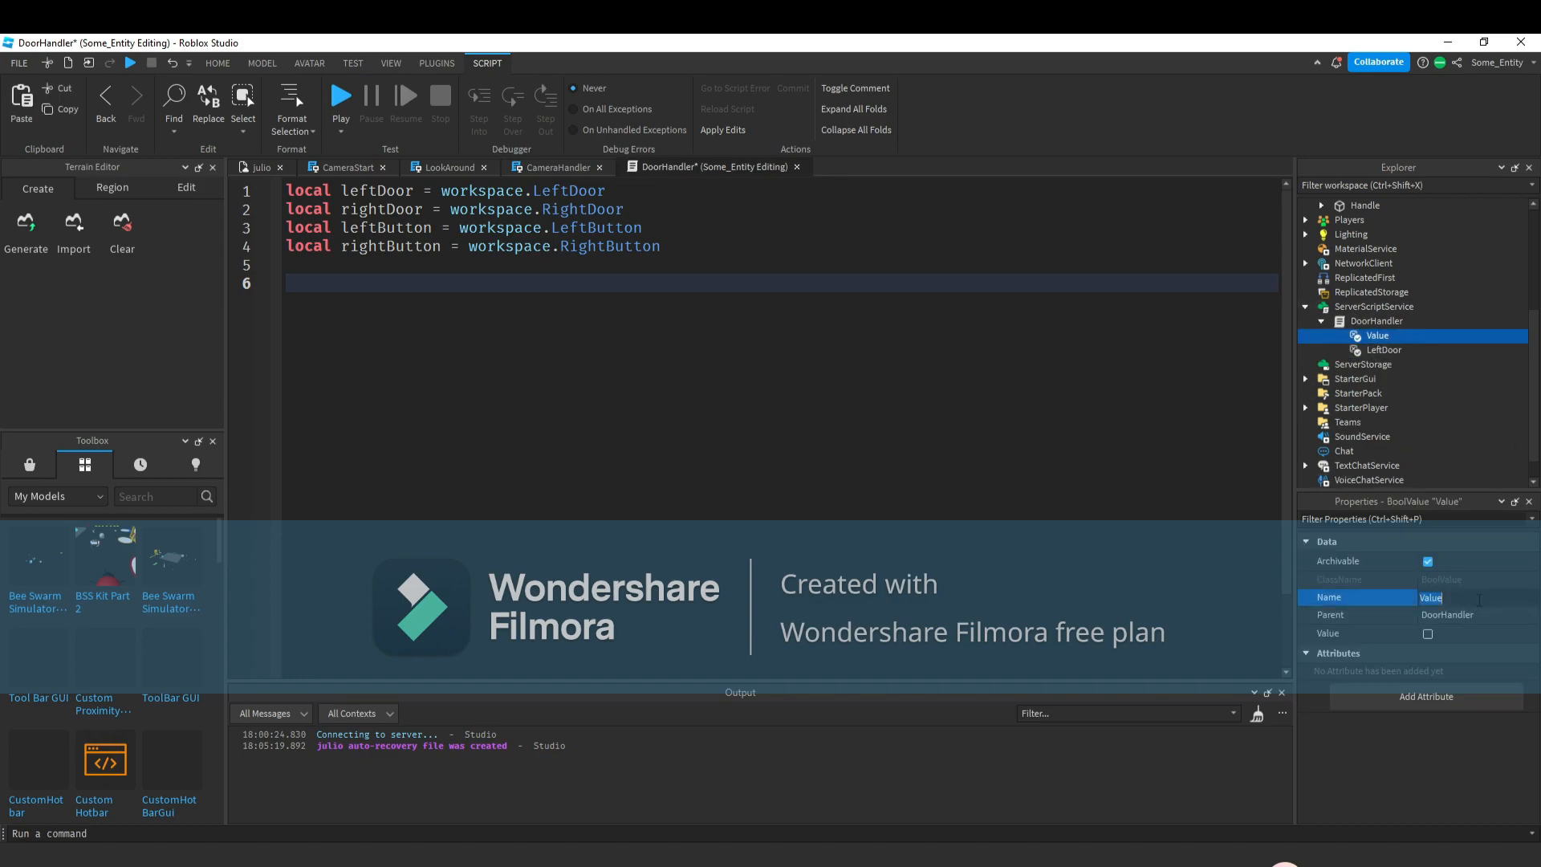
{"action": "type", "text": "RightDoor"}
{"action": "key", "text": "Return"}
On line 6, reference the MouseClick event of the ClickDetector inside leftButton's MainButton.
{"action": "left_click", "coordinate": [590, 277]}
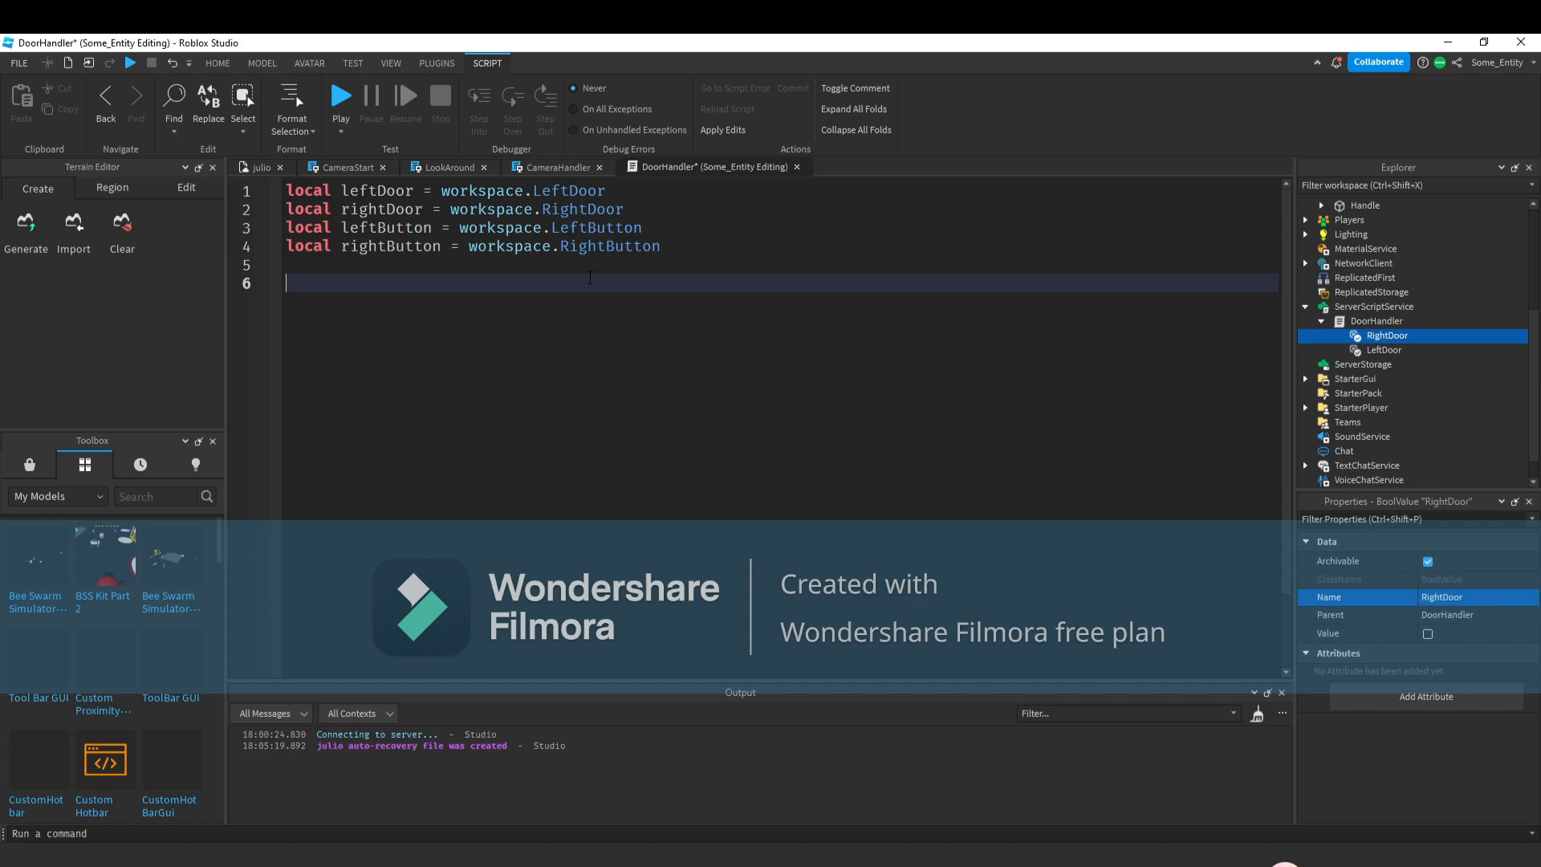
{"action": "type", "text": "le"}
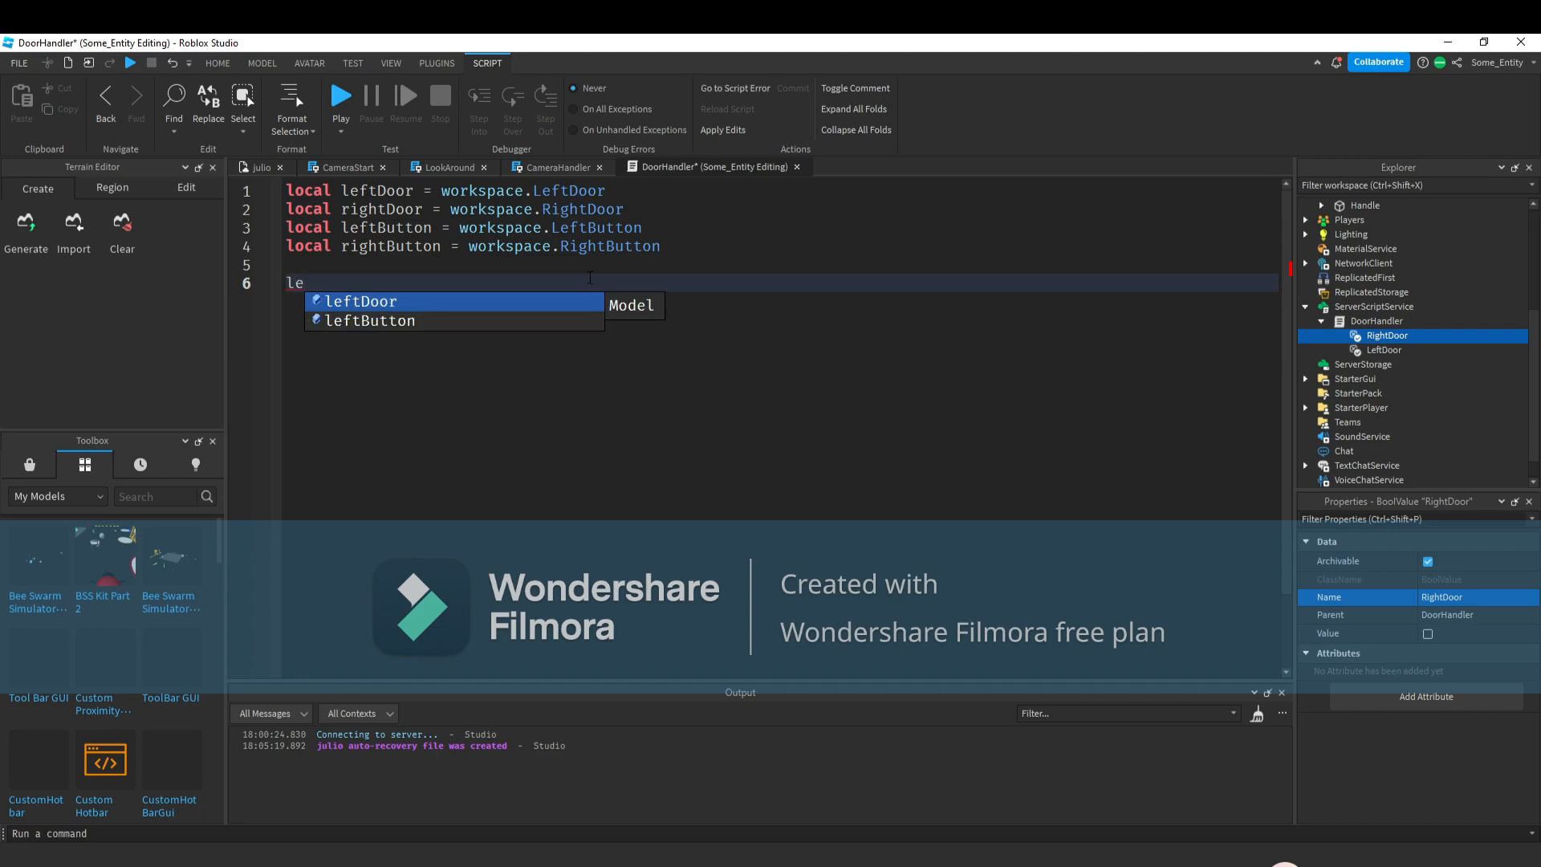
{"action": "type", "text": "ftButton.bu"}
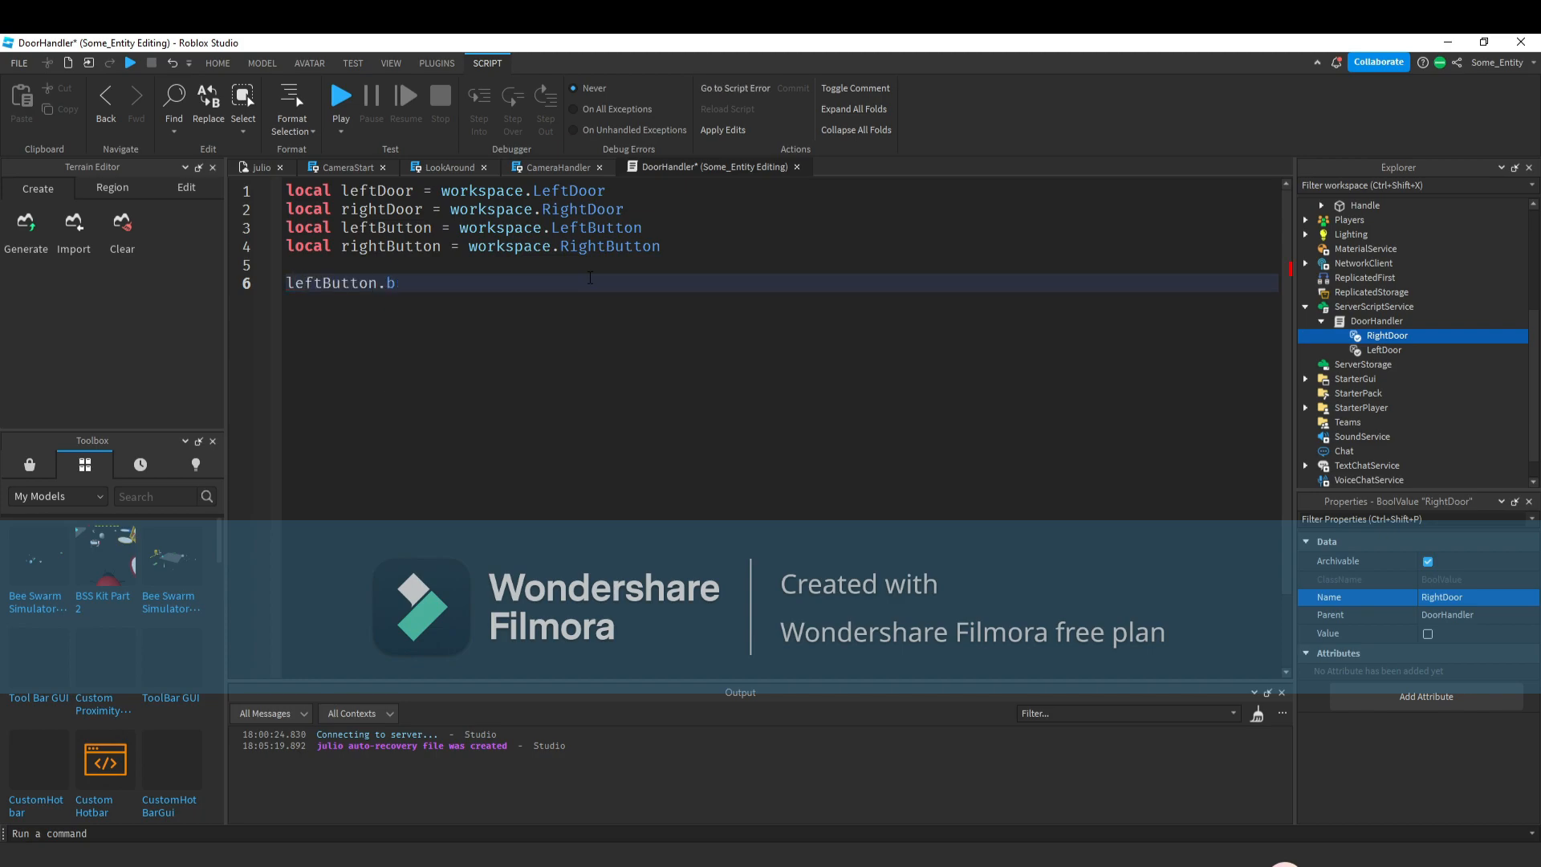
{"action": "scroll", "coordinate": [1458, 311], "scroll_direction": "up", "scroll_amount": 5}
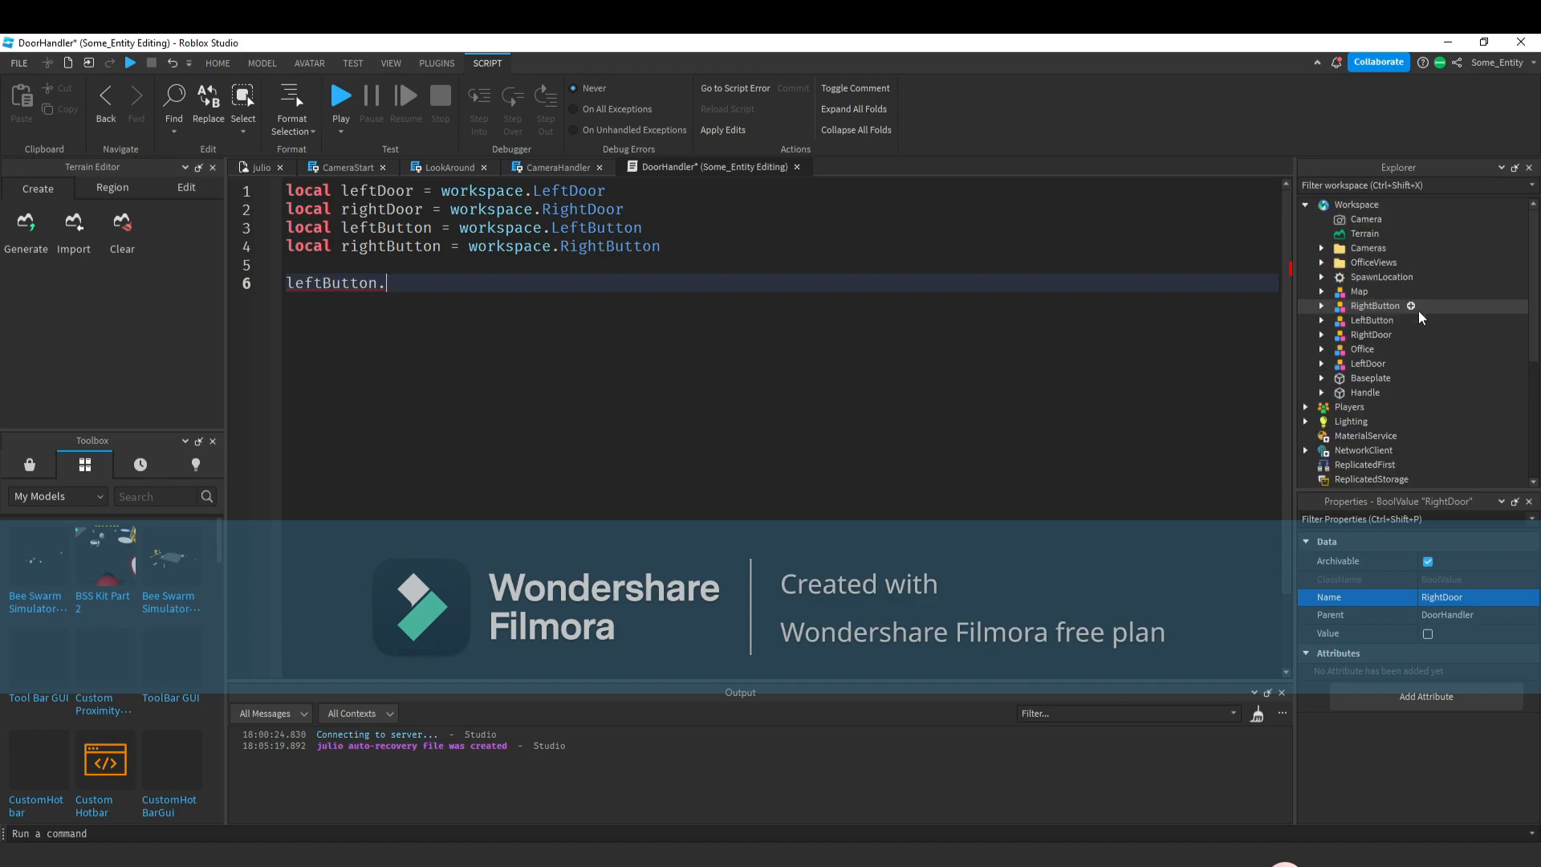
{"action": "left_click", "coordinate": [1320, 308]}
{"action": "left_click", "coordinate": [1319, 306]}
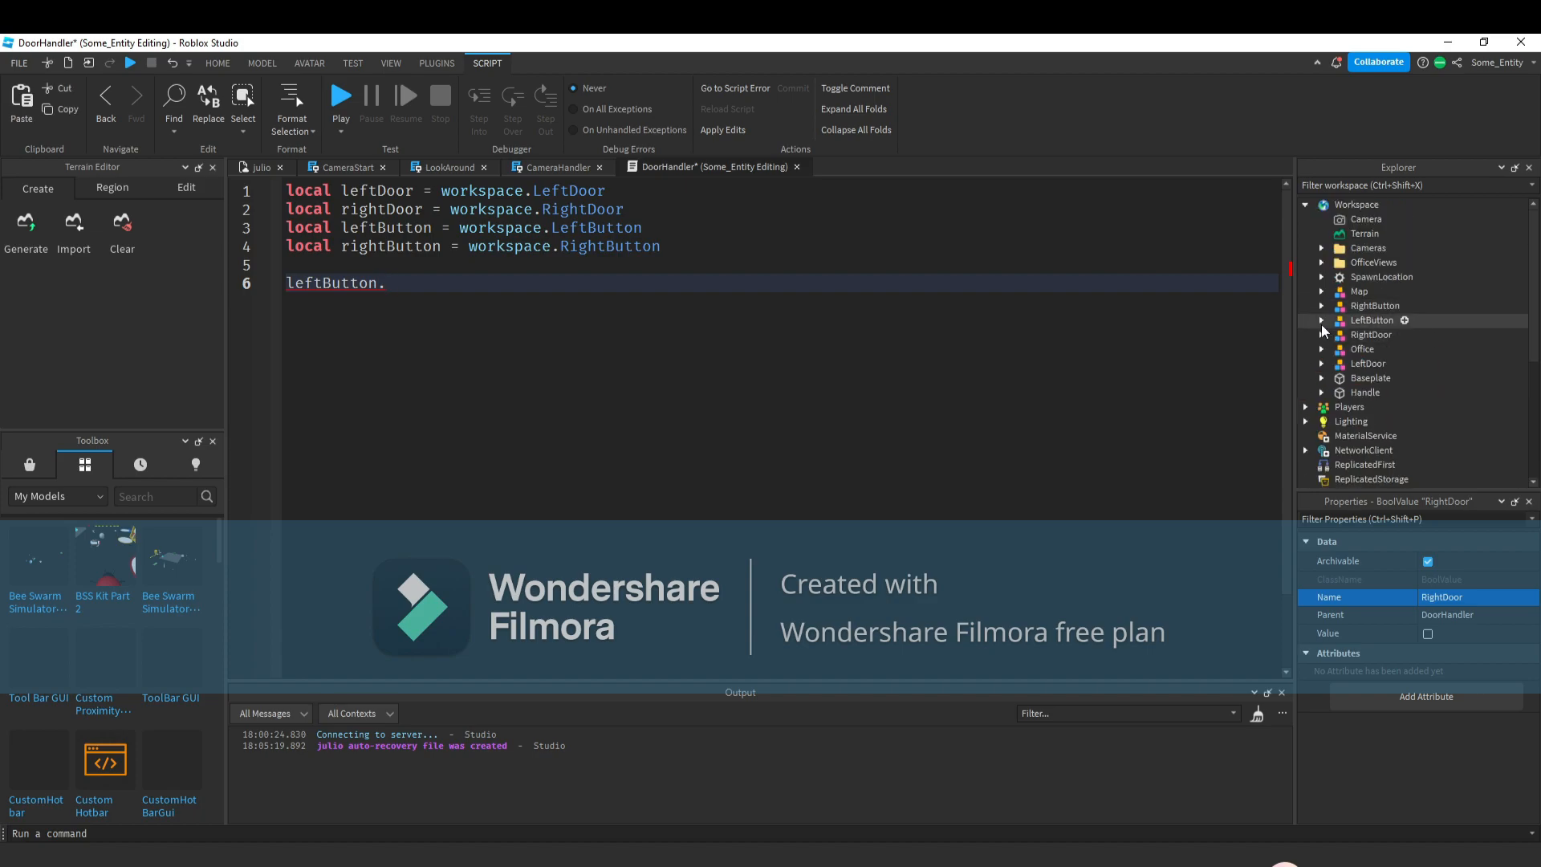
{"action": "left_click", "coordinate": [1321, 320]}
{"action": "left_click", "coordinate": [577, 290]}
{"action": "type", "text": "m"}
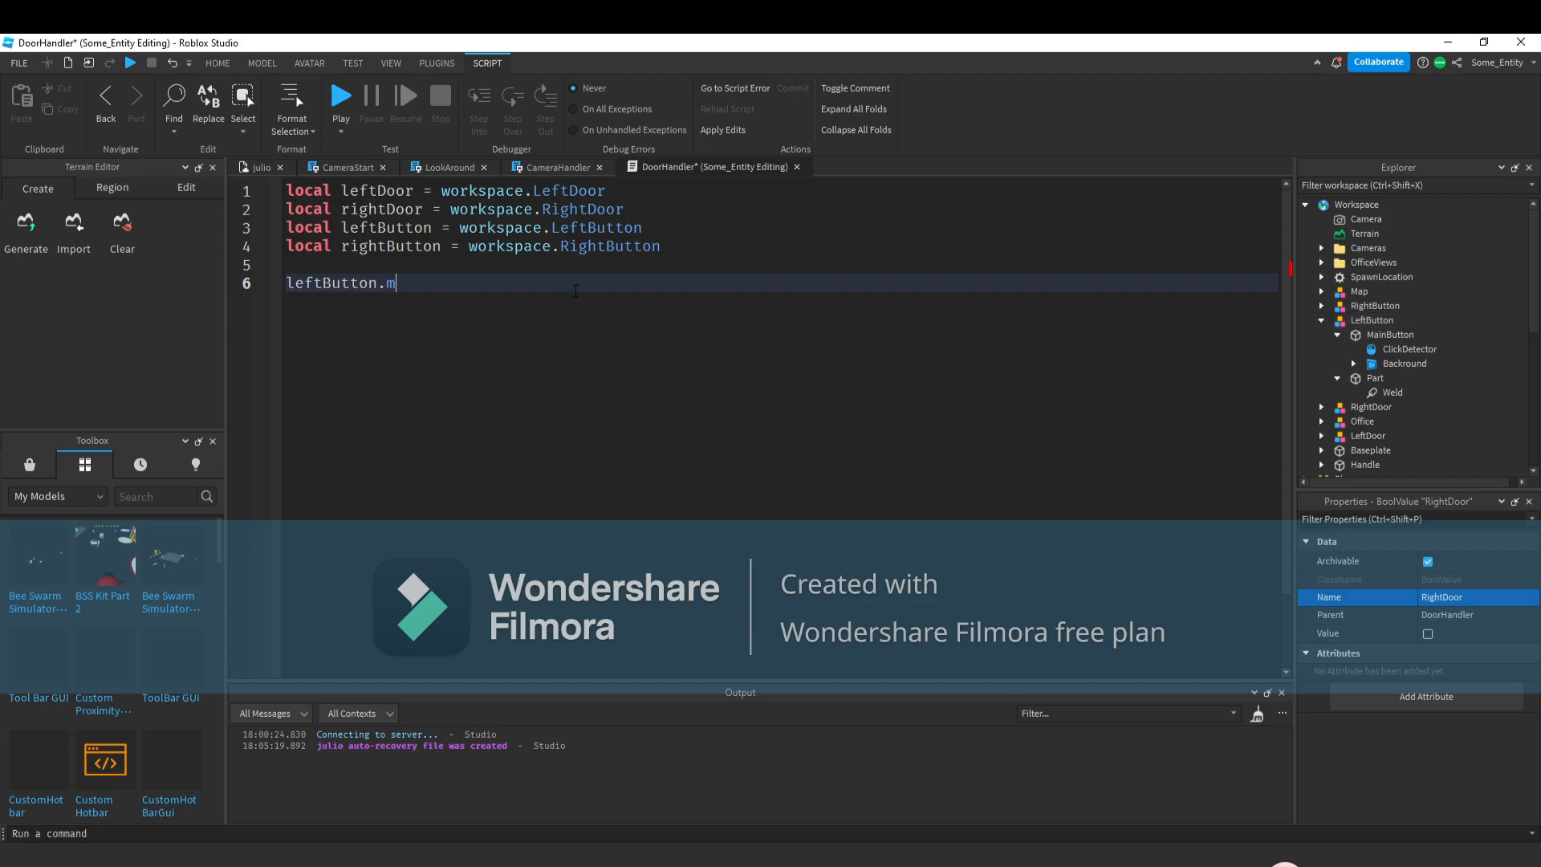
{"action": "type", "text": "ainButton.ClickDetector.mo"}
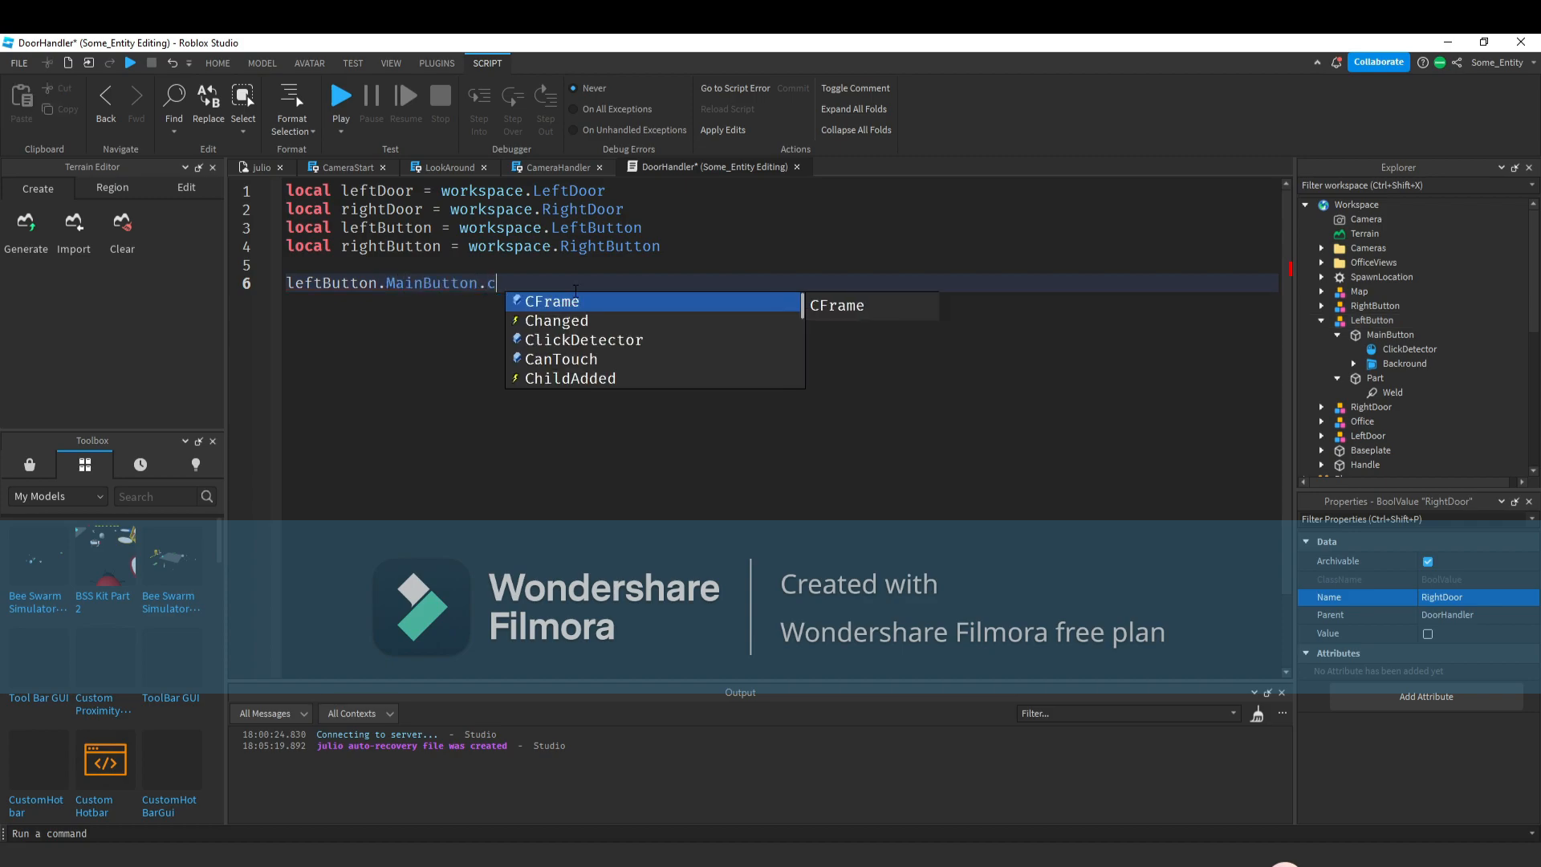
{"action": "key", "text": "Tab"}
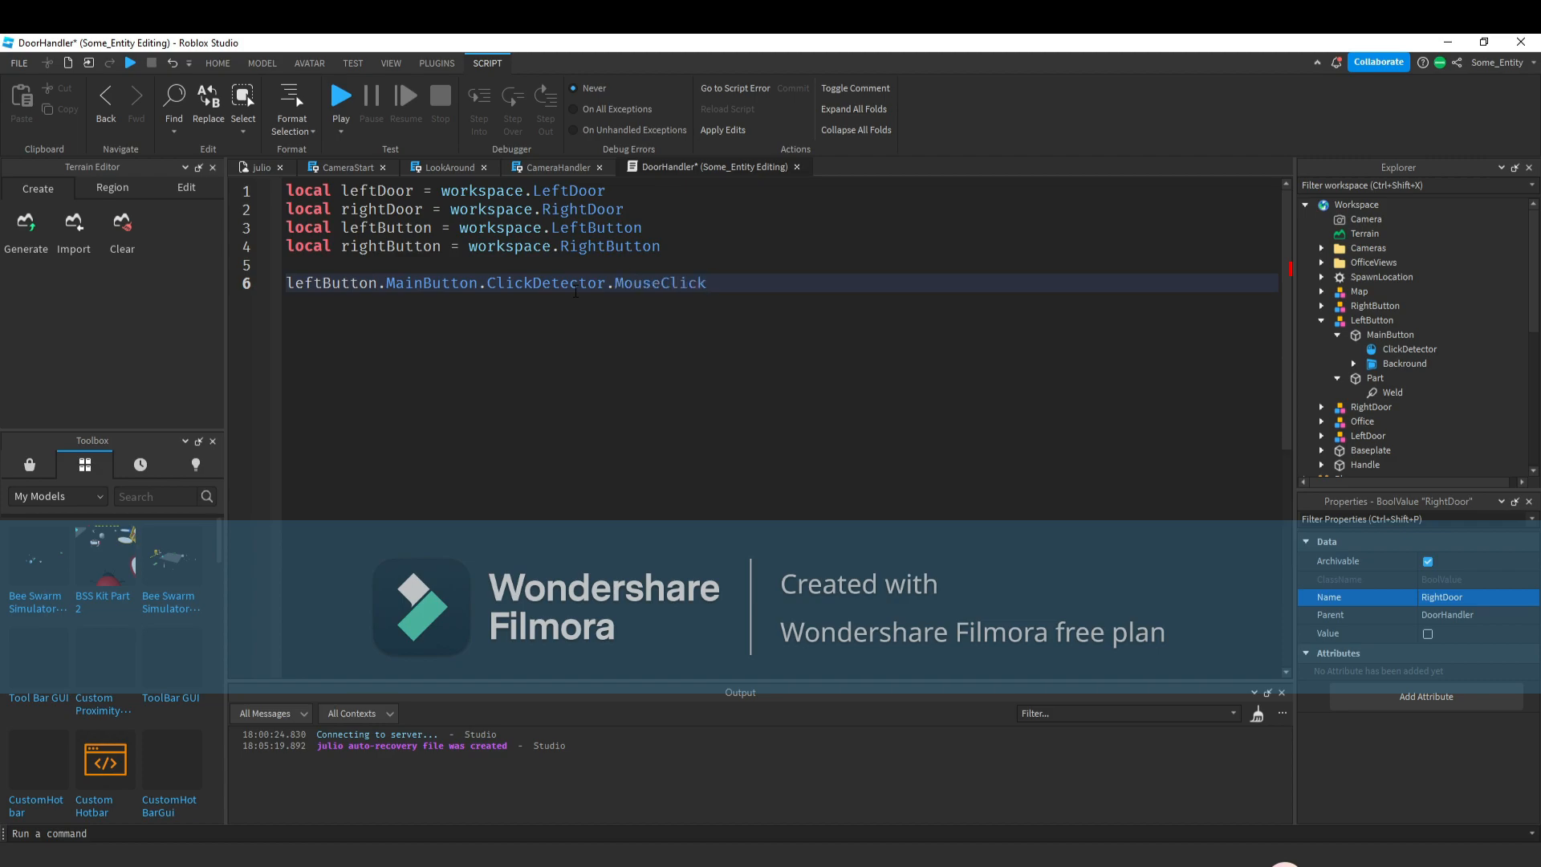
Connect the MouseClick event to a new anonymous function with an end) block.
{"action": "type", "text": ":"}
{"action": "key", "text": "Tab"}
{"action": "type", "text": "(Fil"}
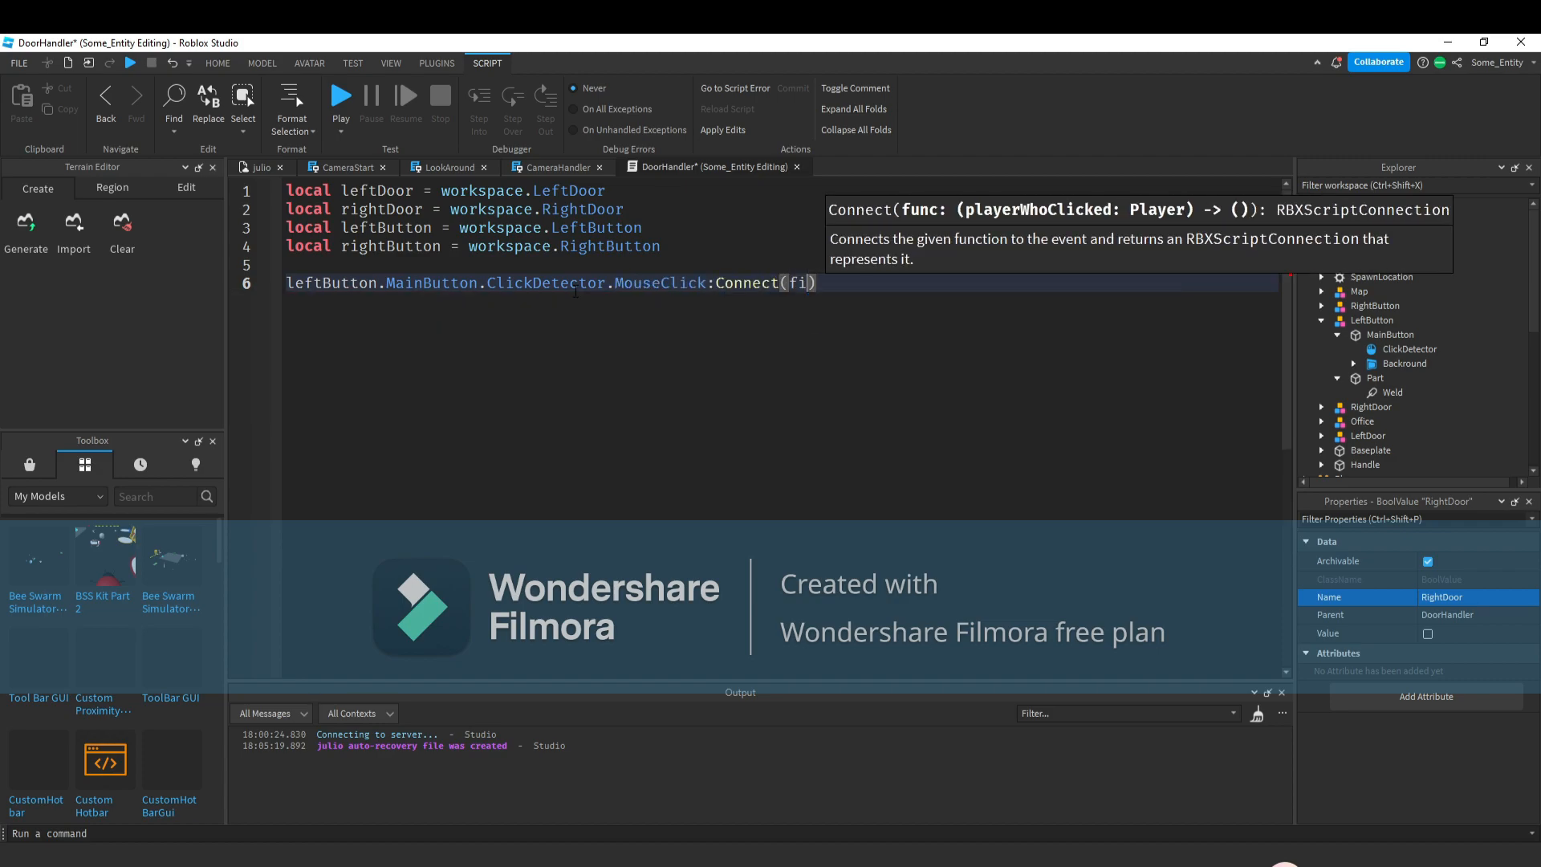
{"action": "key", "text": "BackSpace"}
{"action": "key", "text": "BackSpace"}
{"action": "key", "text": "BackSpace"}
{"action": "type", "text": "fu"}
{"action": "key", "text": "Tab"}
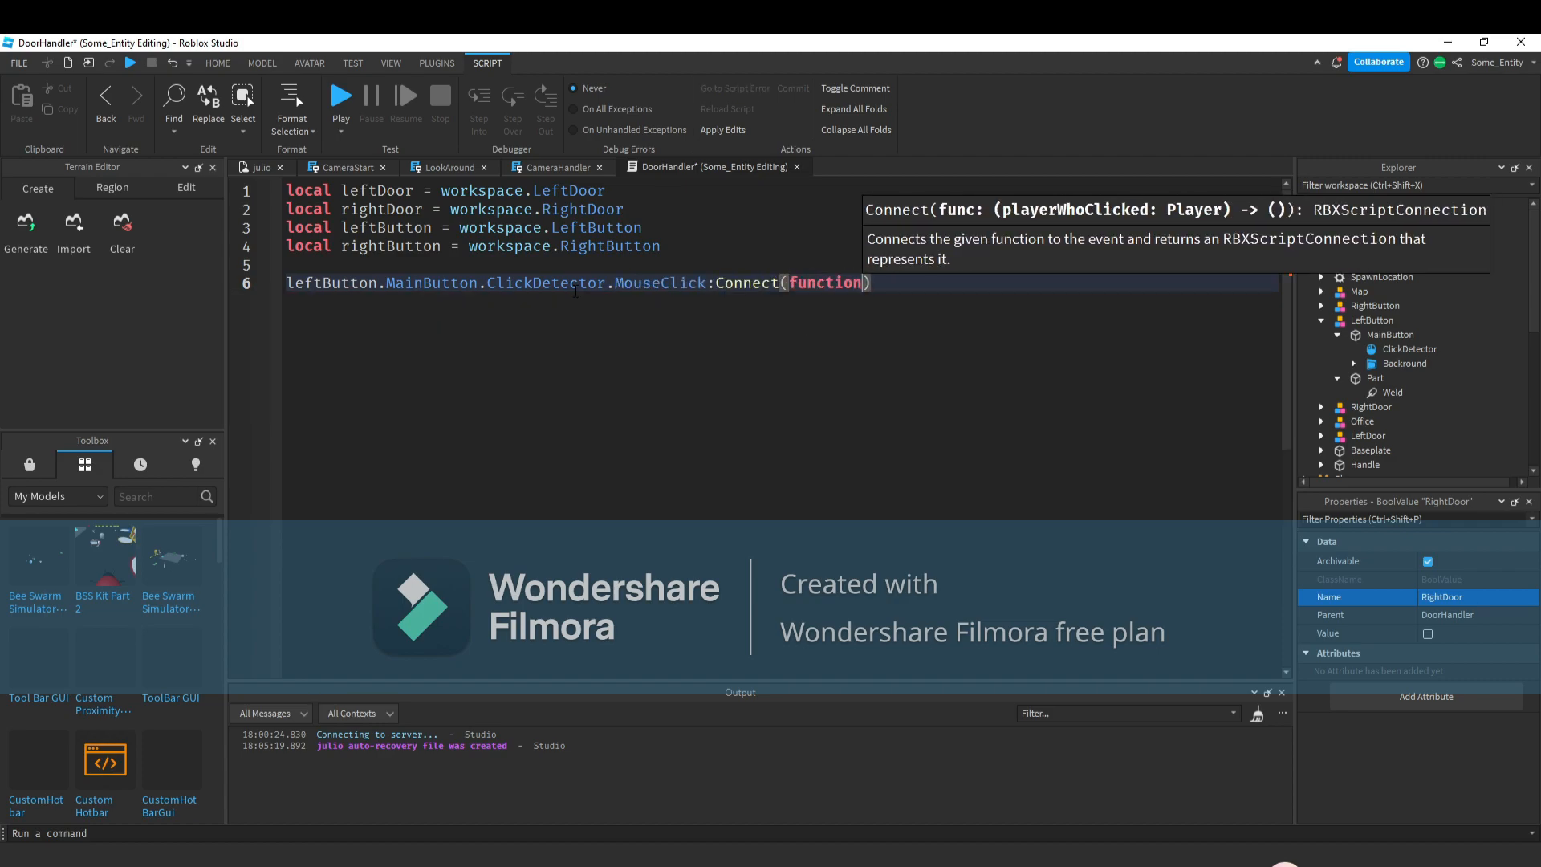
{"action": "type", "text": "("}
{"action": "key", "text": "Return"}
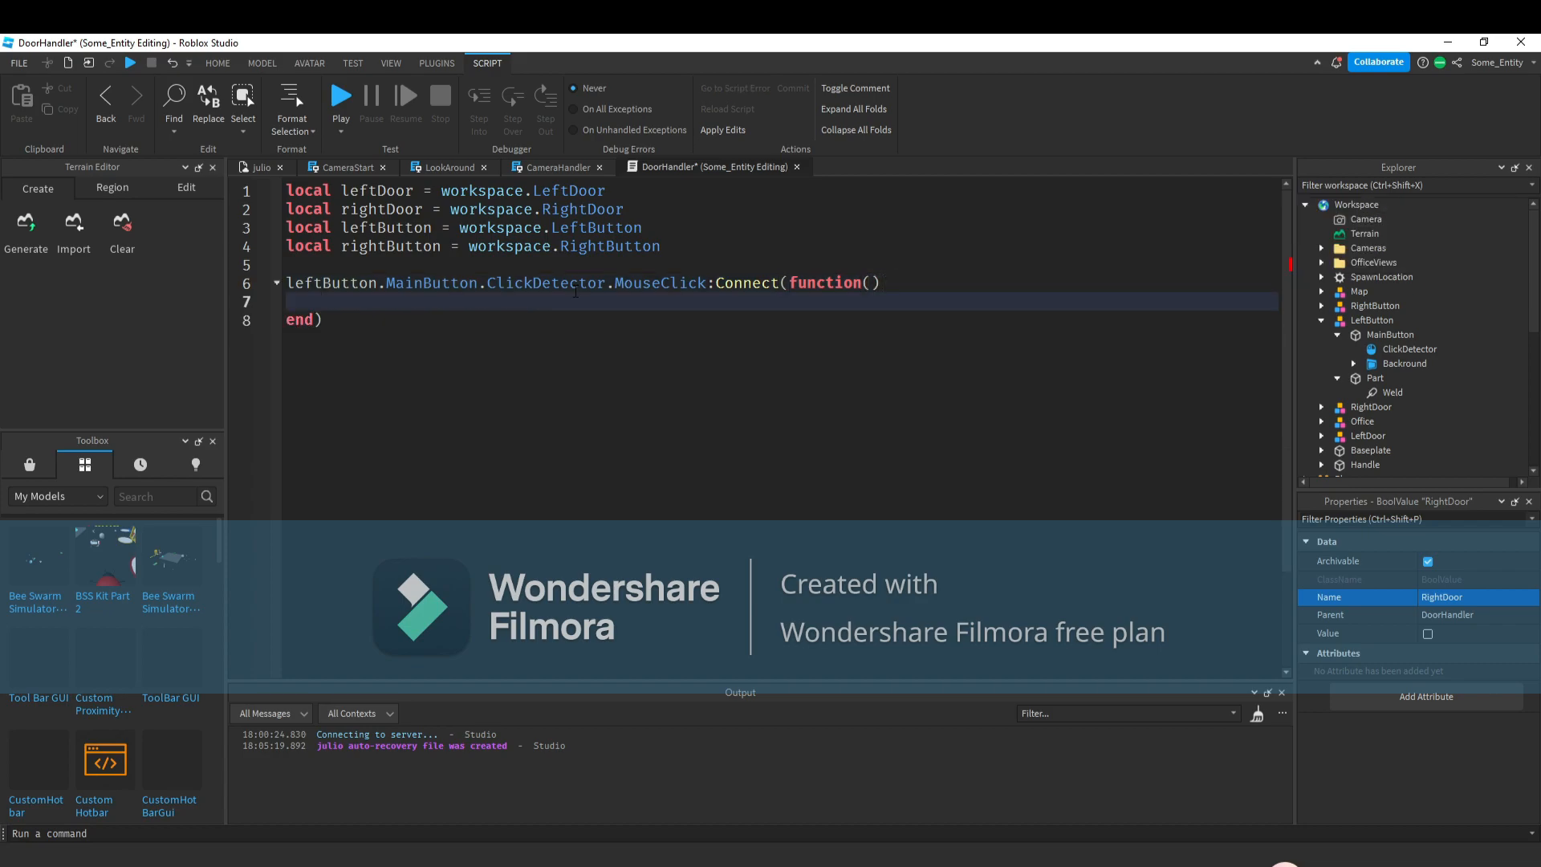
Inside the function, add an if block checking whether script.LeftDoor.Value == false.
{"action": "scroll", "coordinate": [1368, 327], "scroll_direction": "down", "scroll_amount": 3}
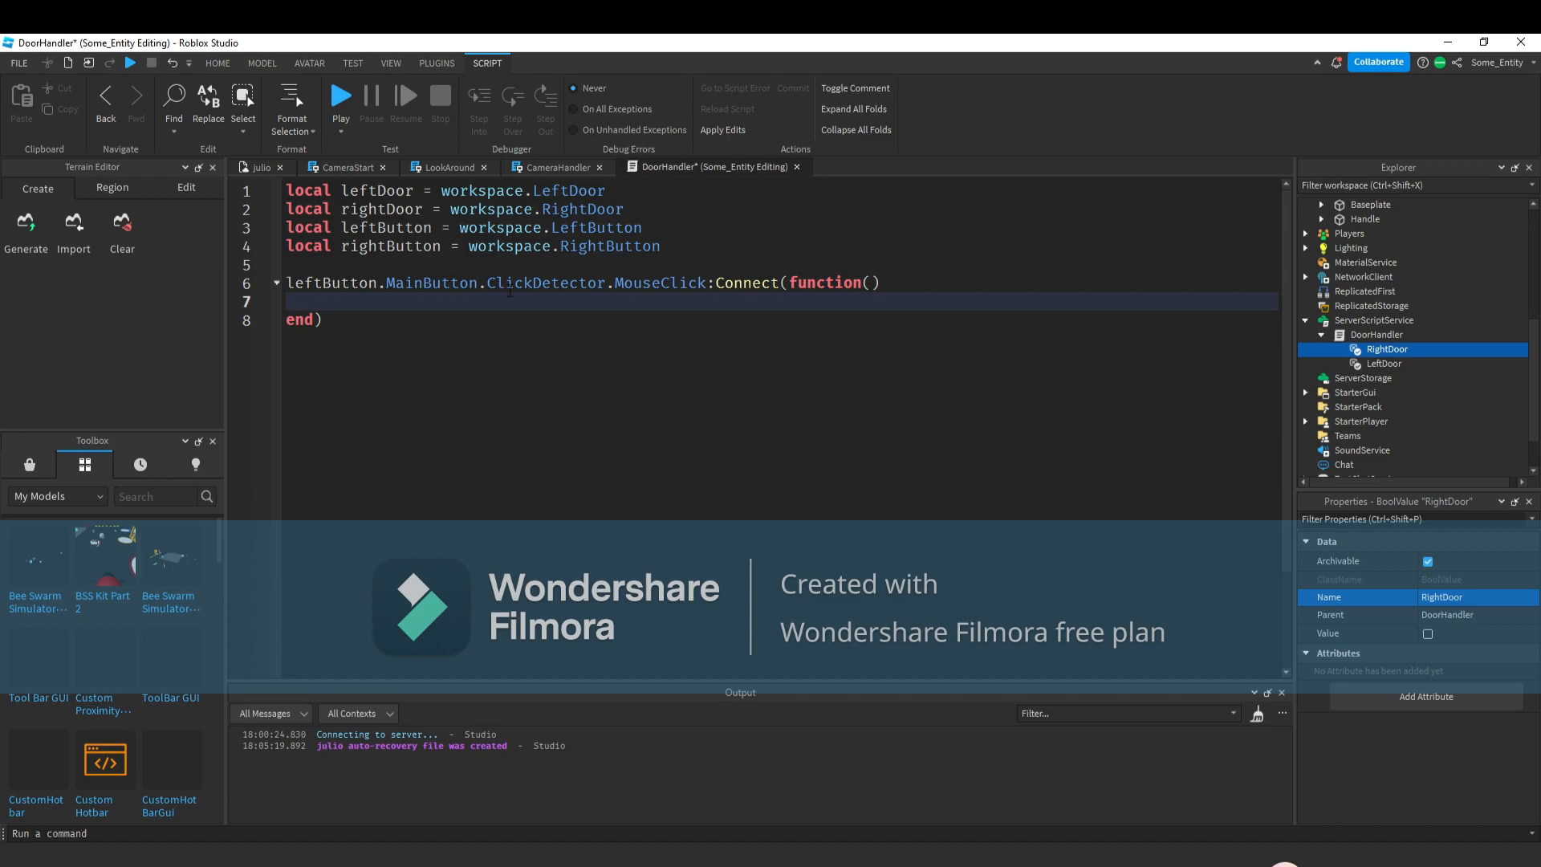
{"action": "type", "text": "if script."}
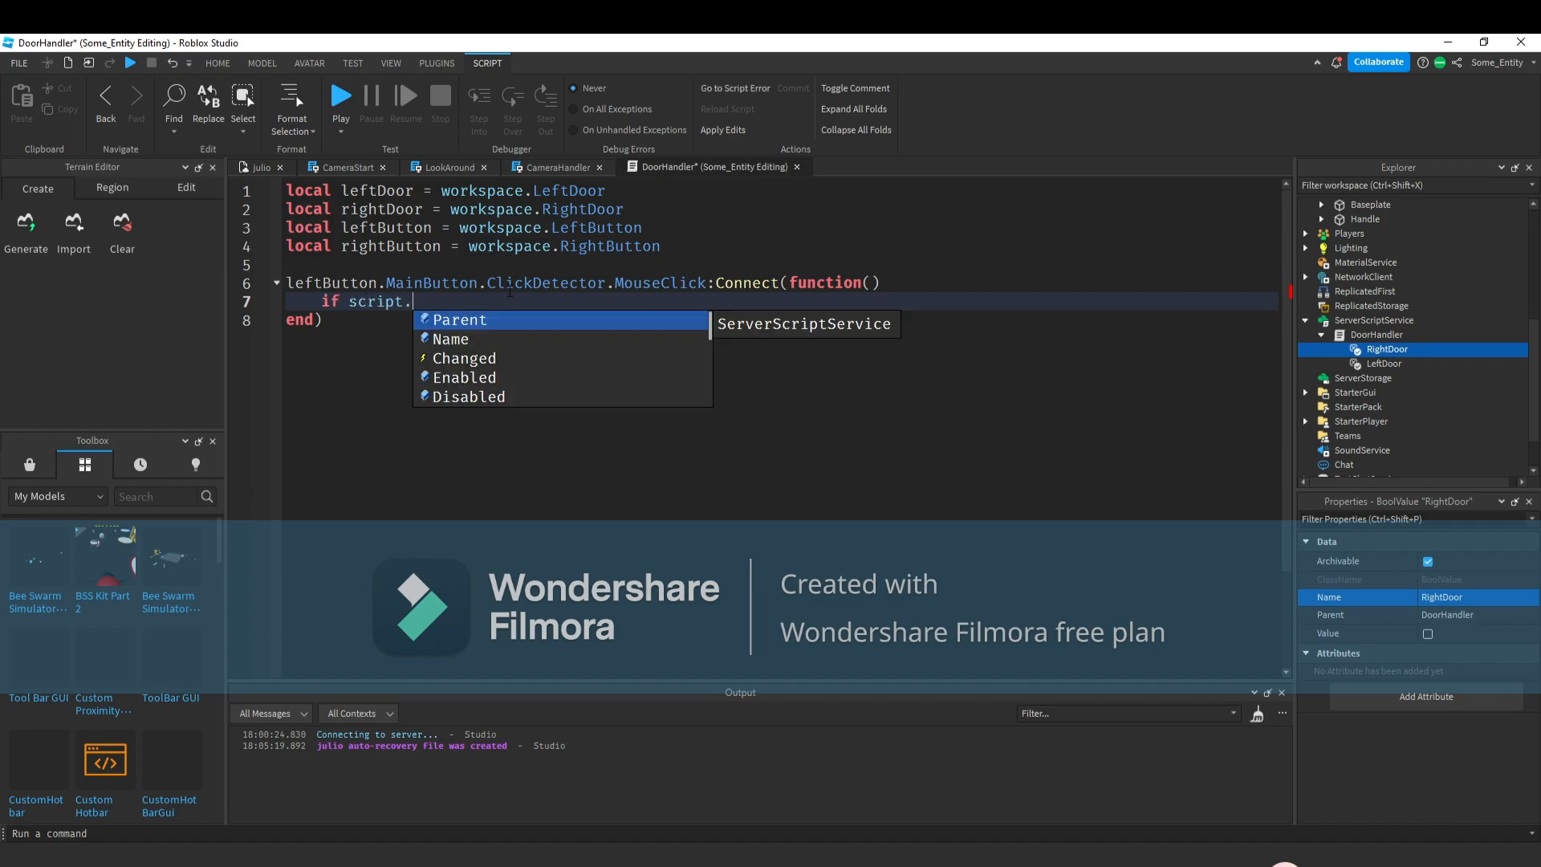
{"action": "type", "text": "LeftDoor"}
{"action": "key", "text": "BackSpace"}
{"action": "type", "text": "LeftDoor."}
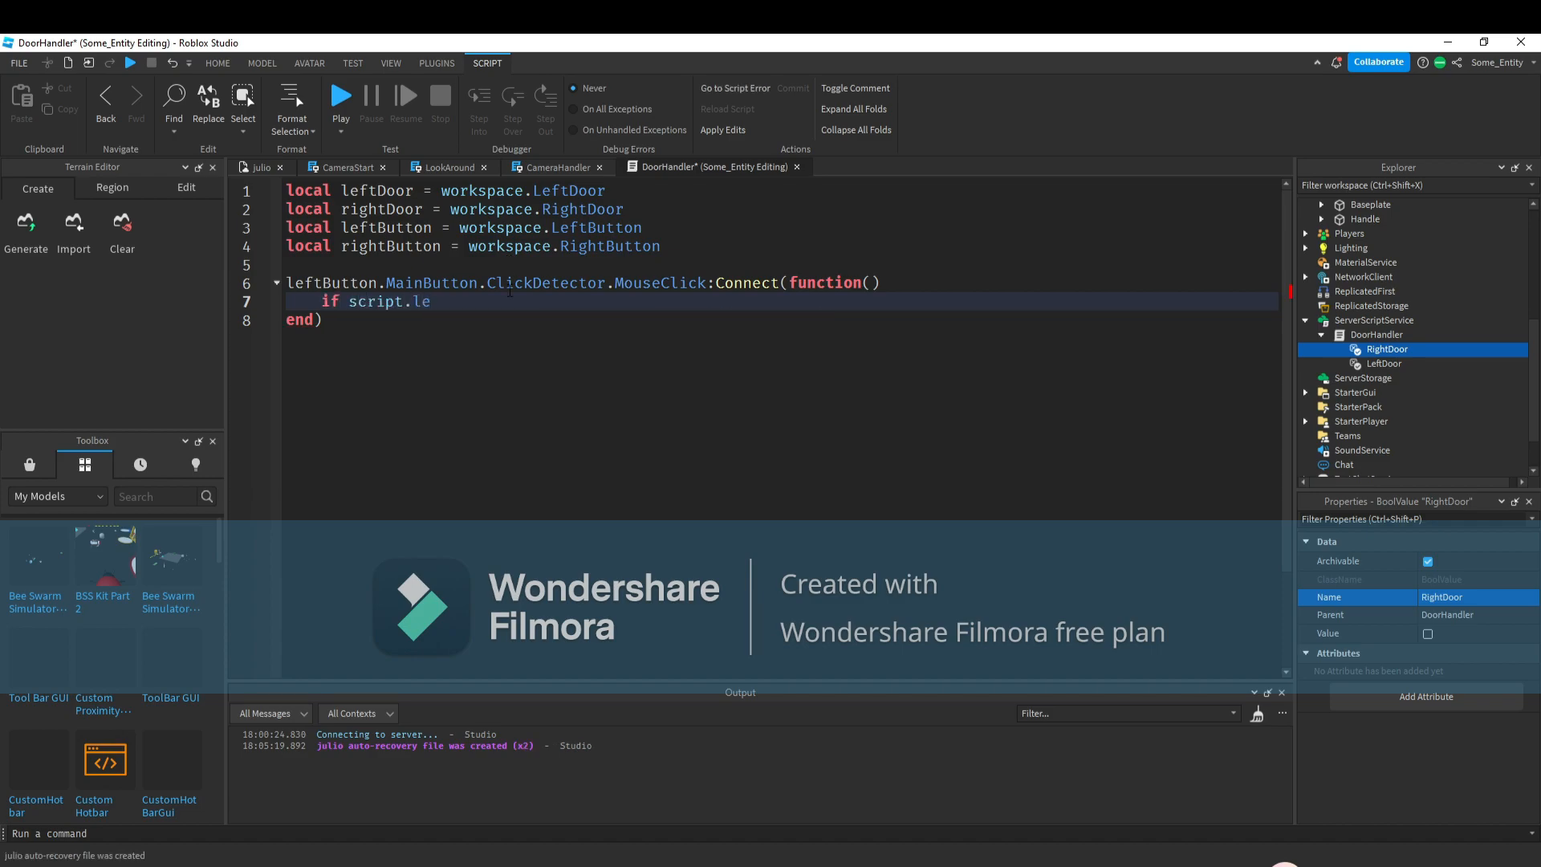
{"action": "type", "text": "Value == false then"}
{"action": "key", "text": "Return"}
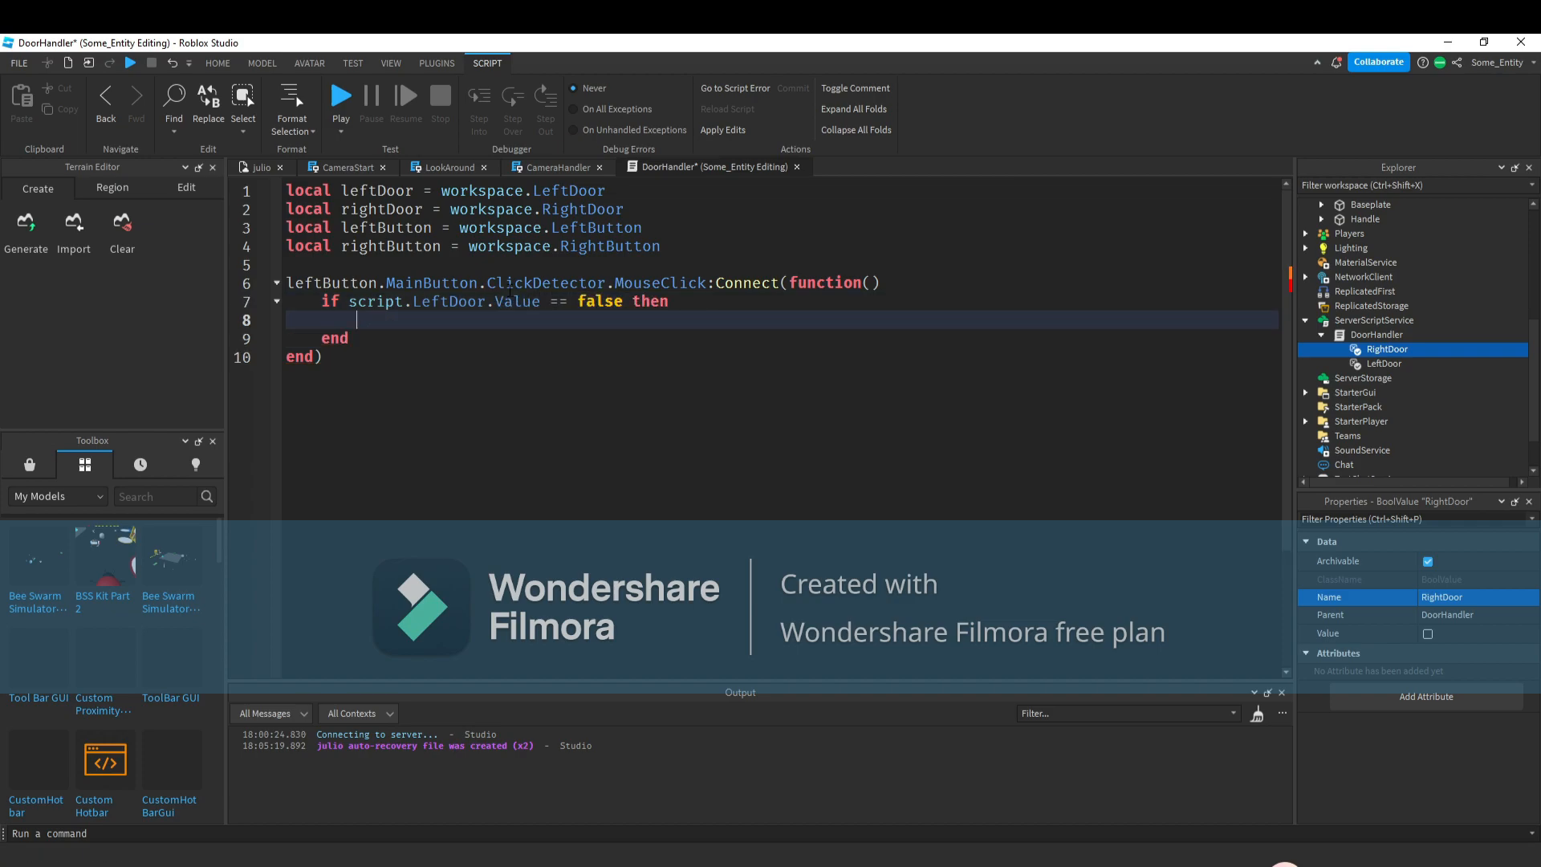
Inside the if block, set script.LeftDoor.Value = true.
{"action": "type", "text": "script.LeftDoor"}
{"action": "type", "text": ".Value"}
{"action": "type", "text": " == to"}
{"action": "key", "text": "Tab"}
{"action": "key", "text": "BackSpace"}
{"action": "key", "text": "BackSpace"}
{"action": "key", "text": "BackSpace"}
{"action": "key", "text": "BackSpace"}
{"action": "key", "text": "BackSpace"}
{"action": "key", "text": "BackSpace"}
{"action": "key", "text": "BackSpace"}
{"action": "type", "text": "rue"}
{"action": "key", "text": "Return"}
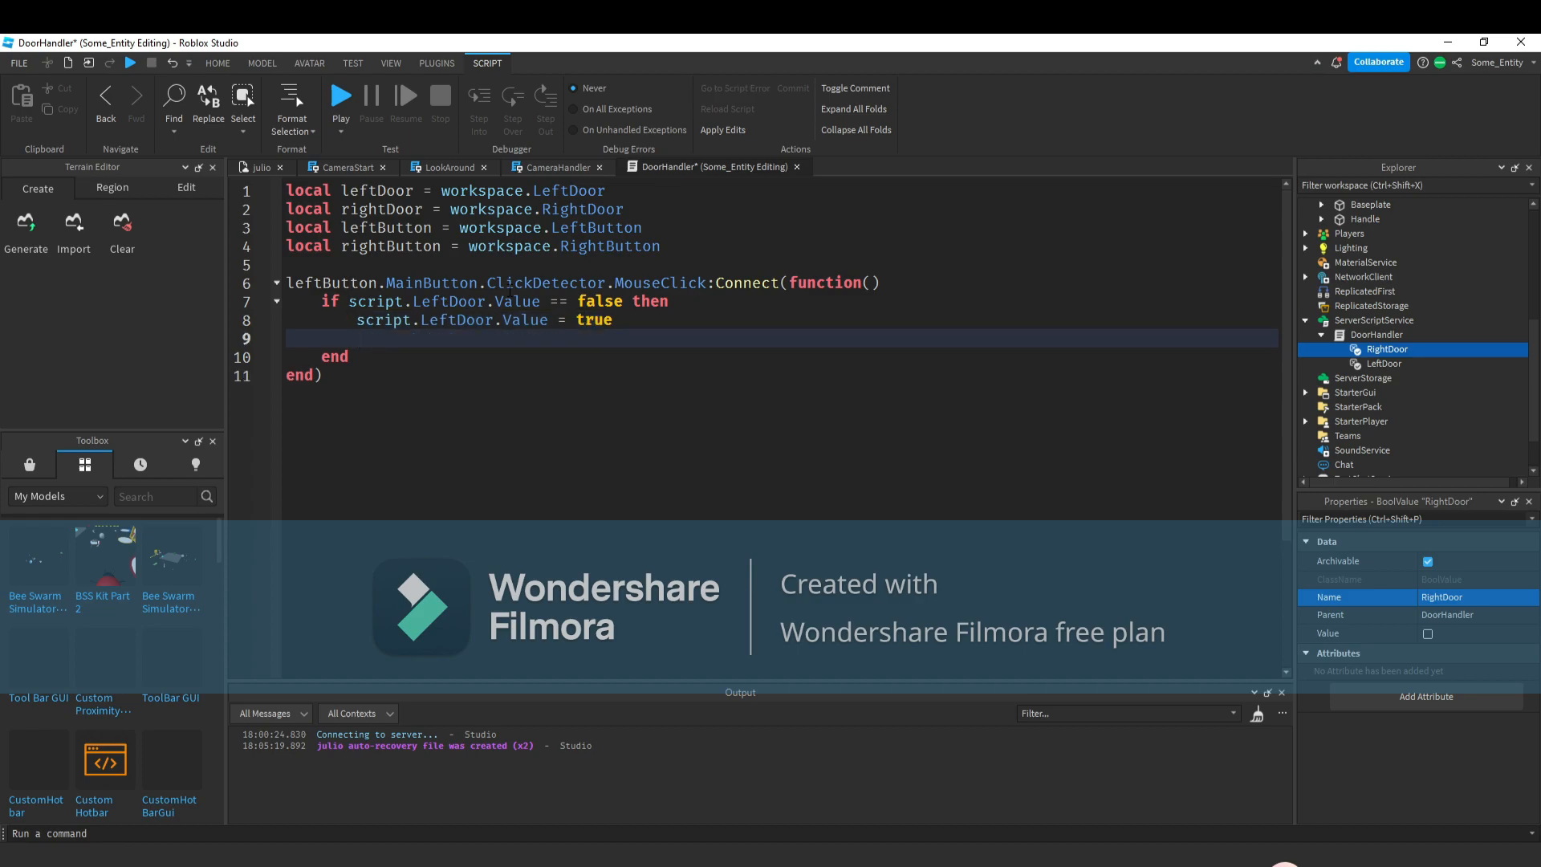
Change the if condition to check for true and the assignment to set LeftDoor's value to false.
{"action": "scroll", "coordinate": [1437, 321], "scroll_direction": "up", "scroll_amount": 6}
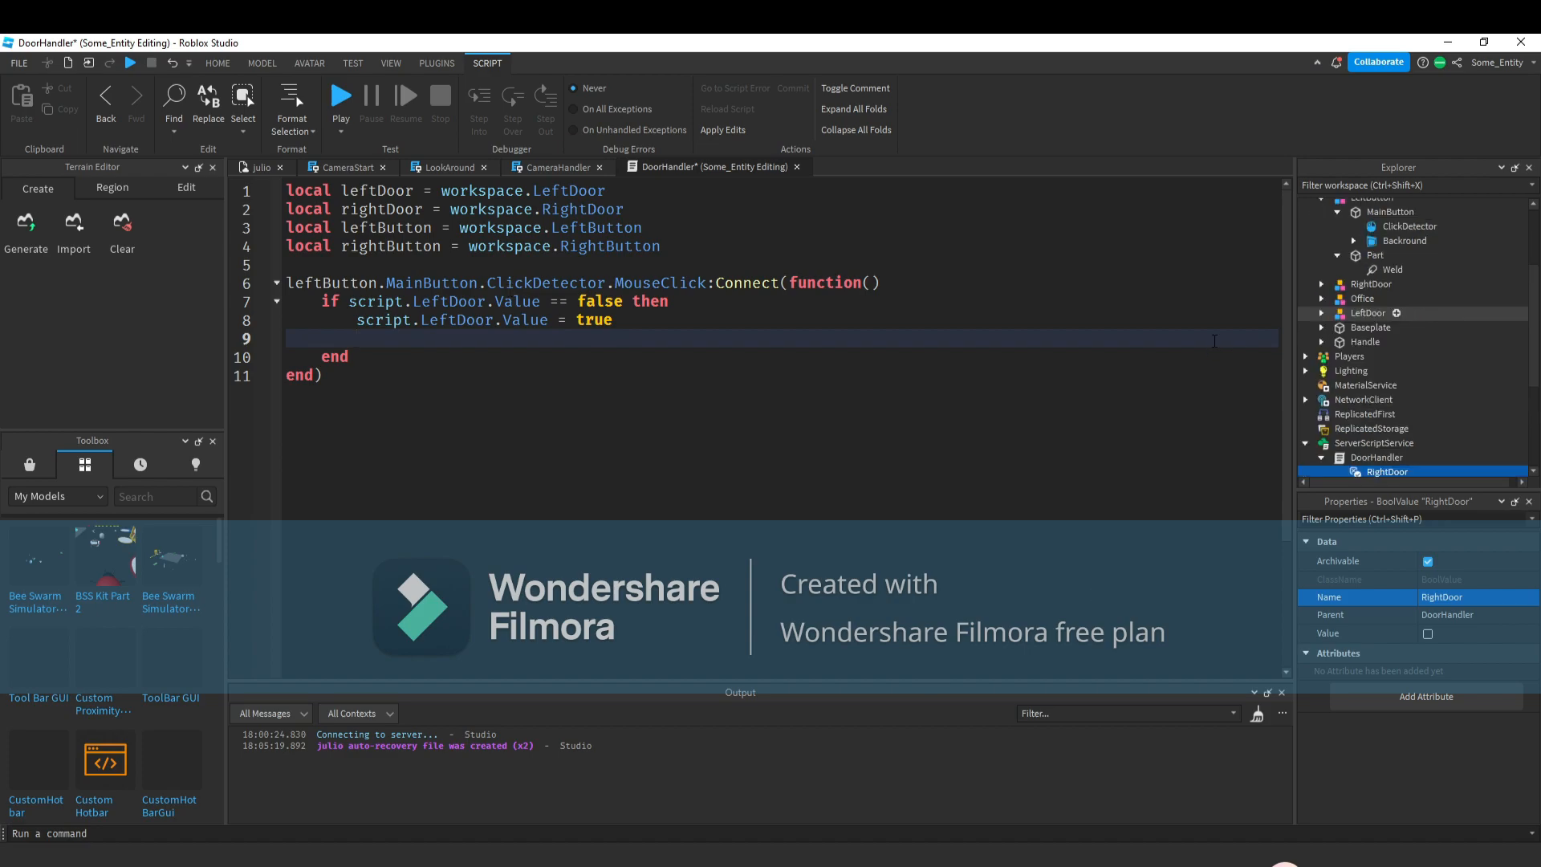
{"action": "double_click", "coordinate": [599, 301]}
{"action": "type", "text": "tr"}
{"action": "key", "text": "Tab"}
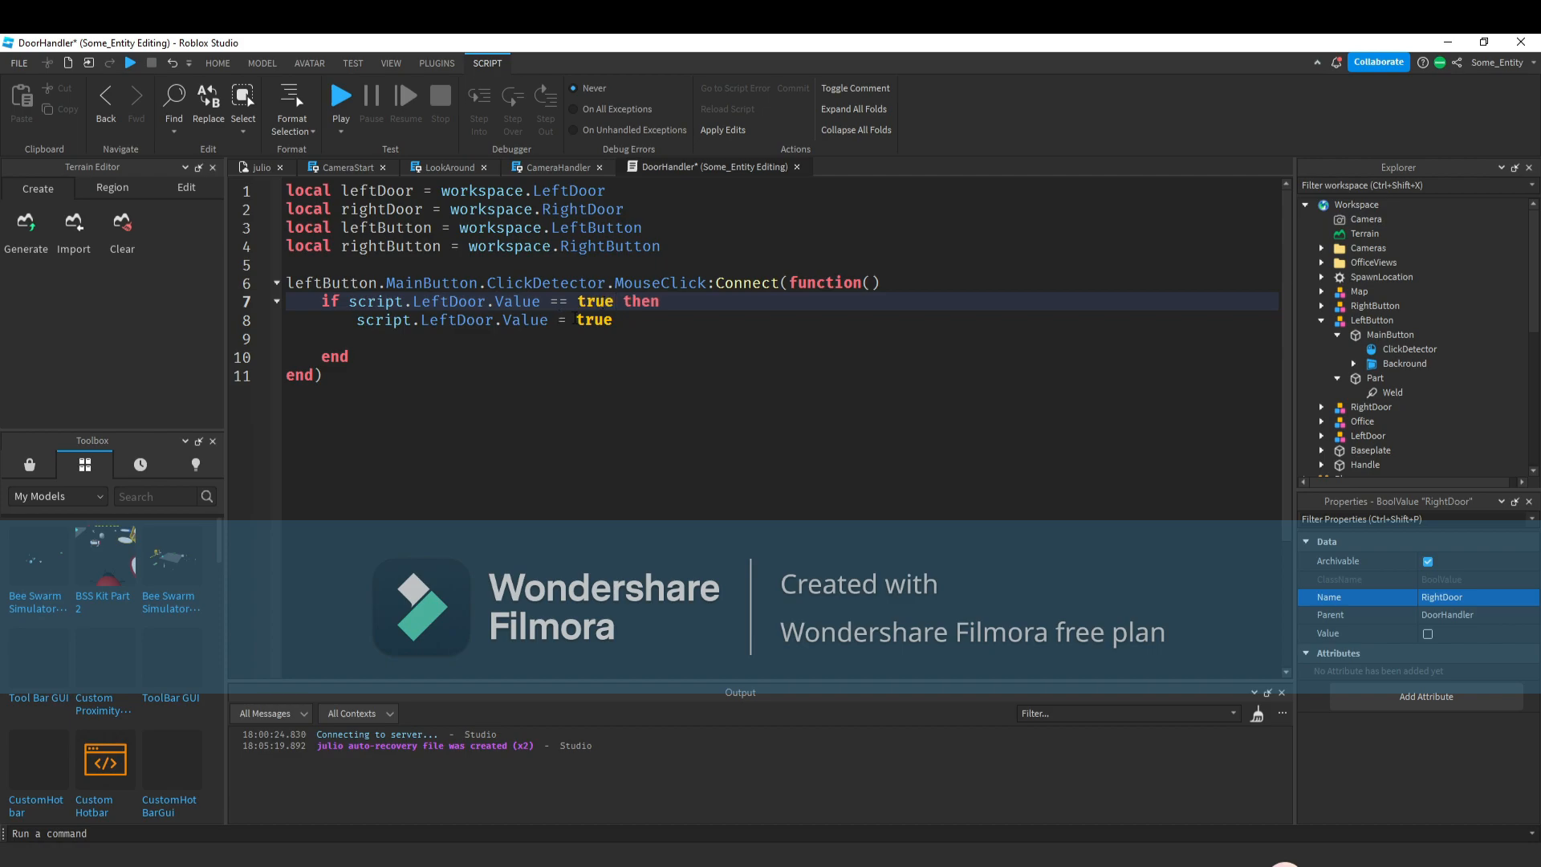
{"action": "double_click", "coordinate": [595, 319]}
{"action": "type", "text": "ga"}
{"action": "key", "text": "BackSpace"}
{"action": "key", "text": "BackSpace"}
{"action": "type", "text": "f"}
{"action": "key", "text": "Tab"}
{"action": "key", "text": "Down"}
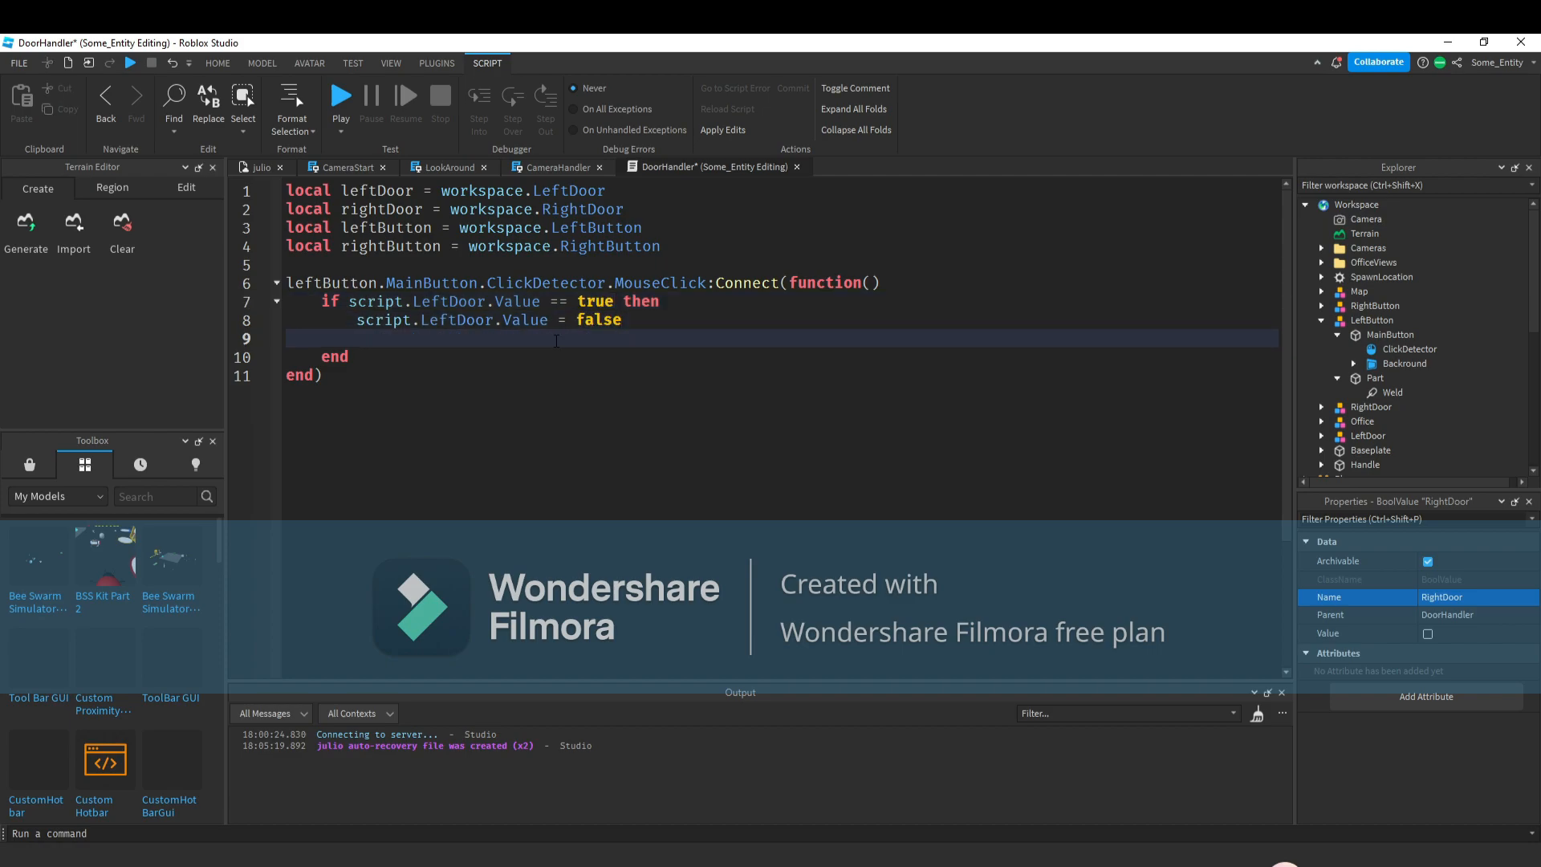
Add a line inside the if block setting leftDoor.Opened.Transparency to 0.
{"action": "left_click", "coordinate": [1382, 334]}
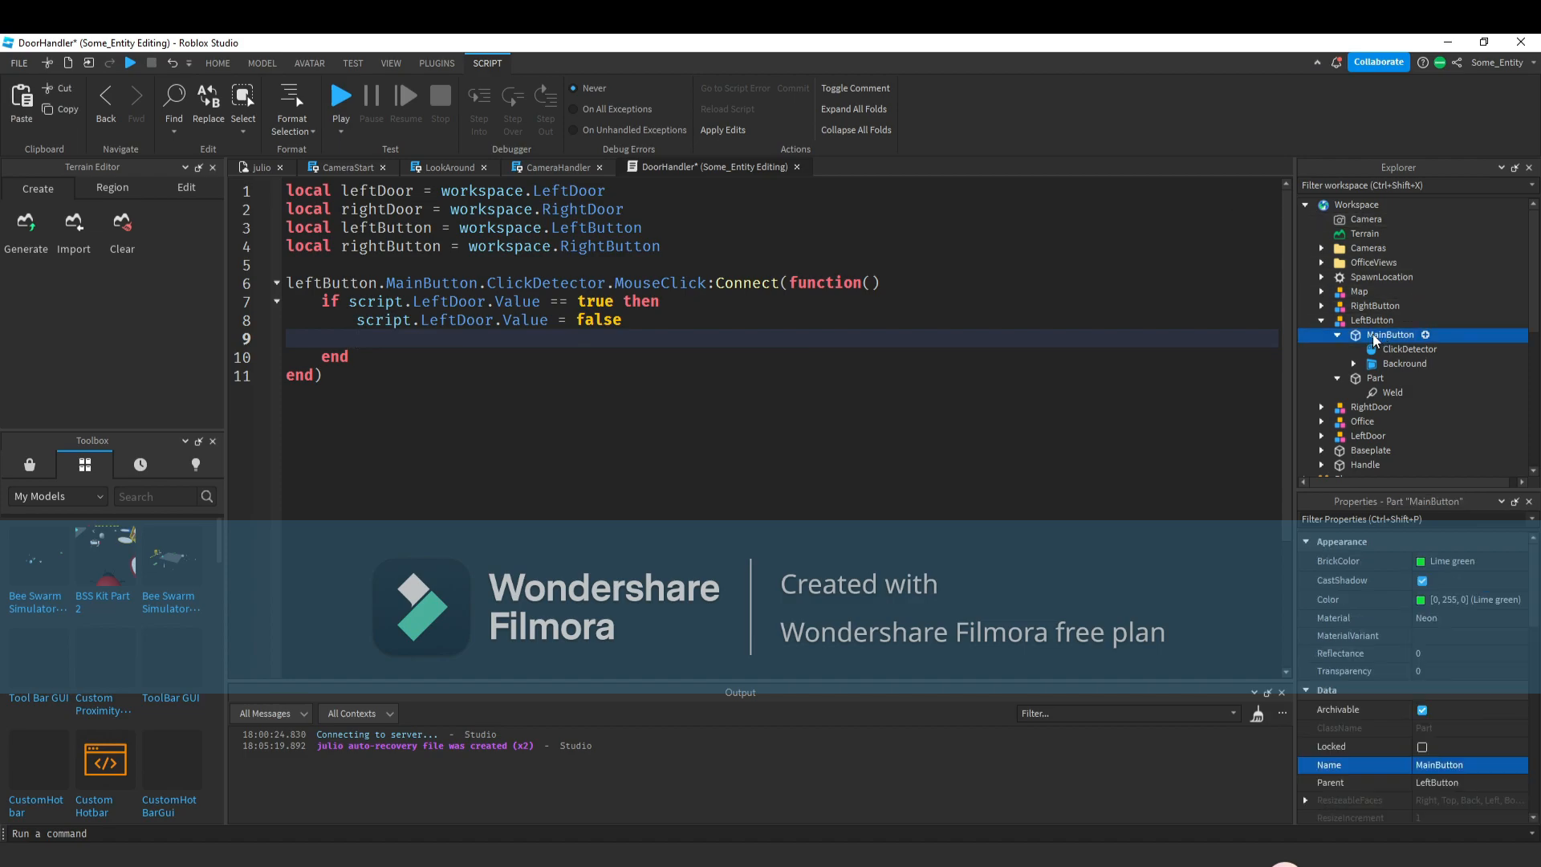
{"action": "left_click", "coordinate": [672, 333]}
{"action": "type", "text": "left"}
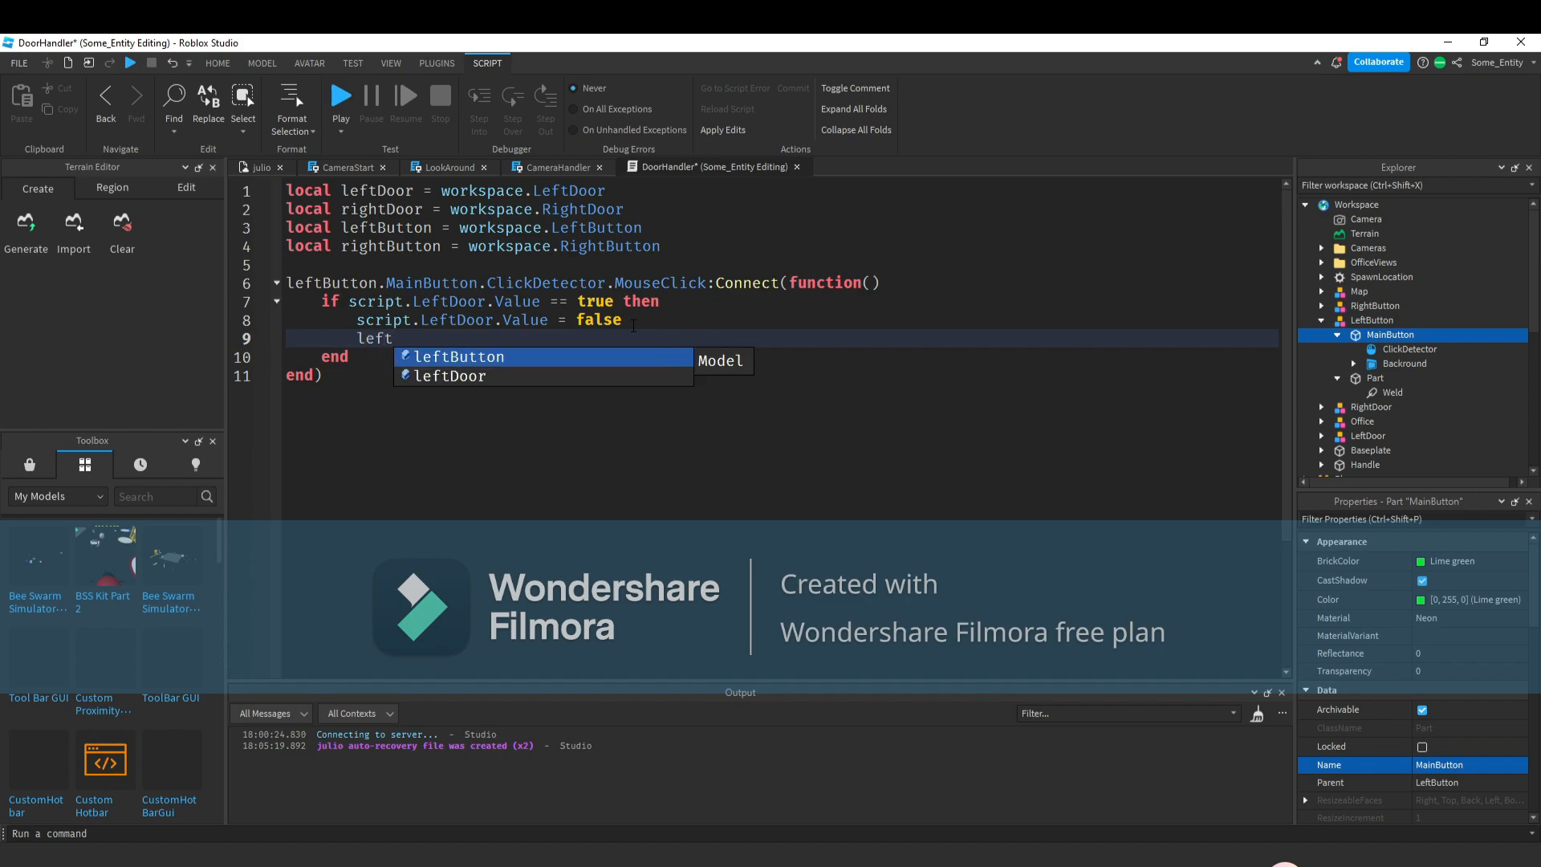
{"action": "type", "text": "Door."}
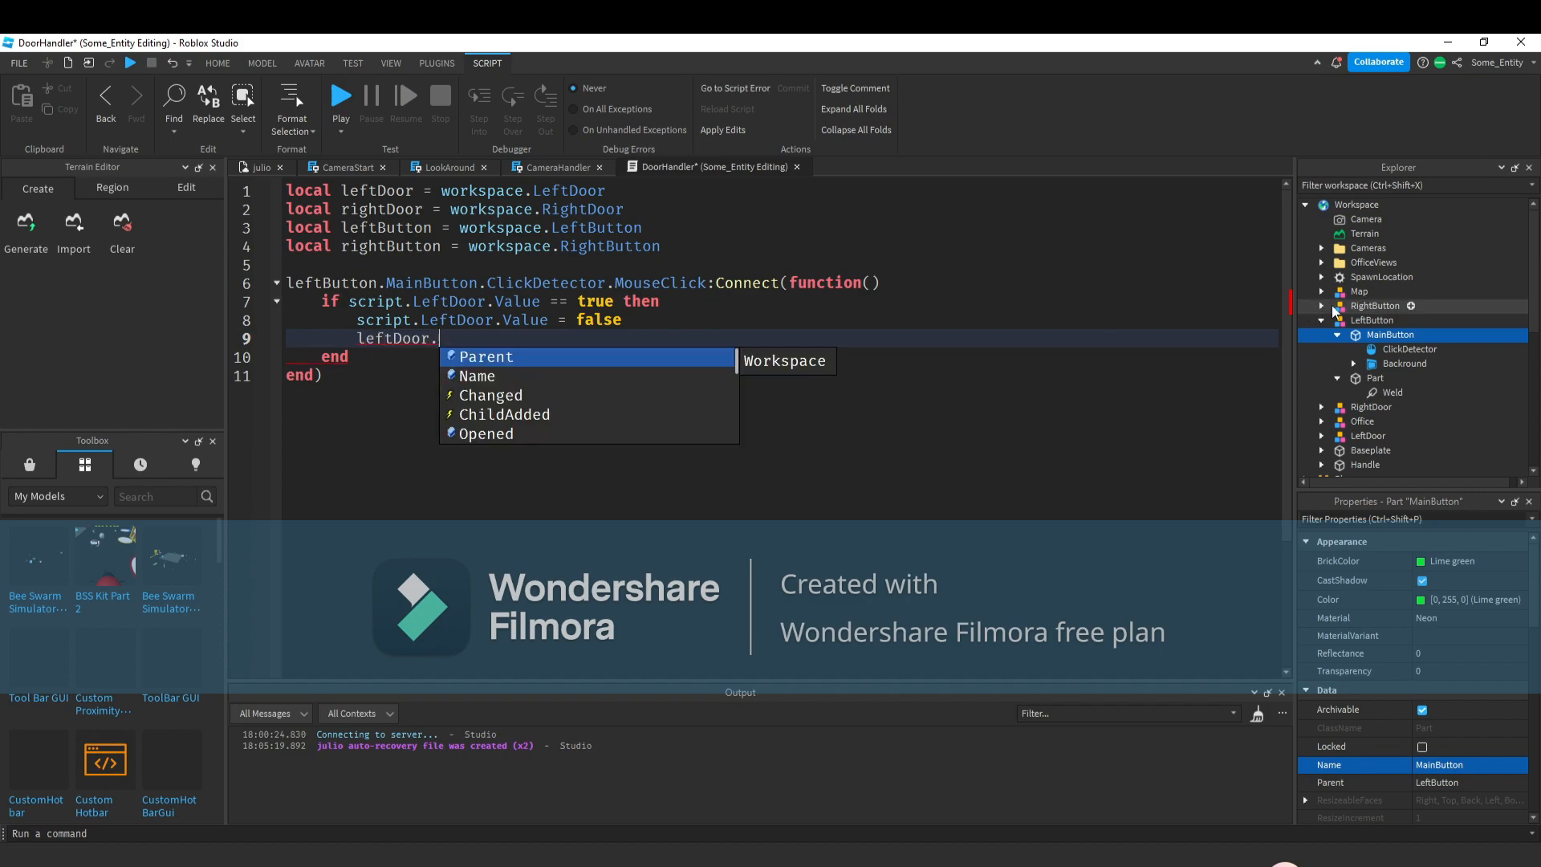
{"action": "scroll", "coordinate": [1335, 326], "scroll_direction": "down", "scroll_amount": 1}
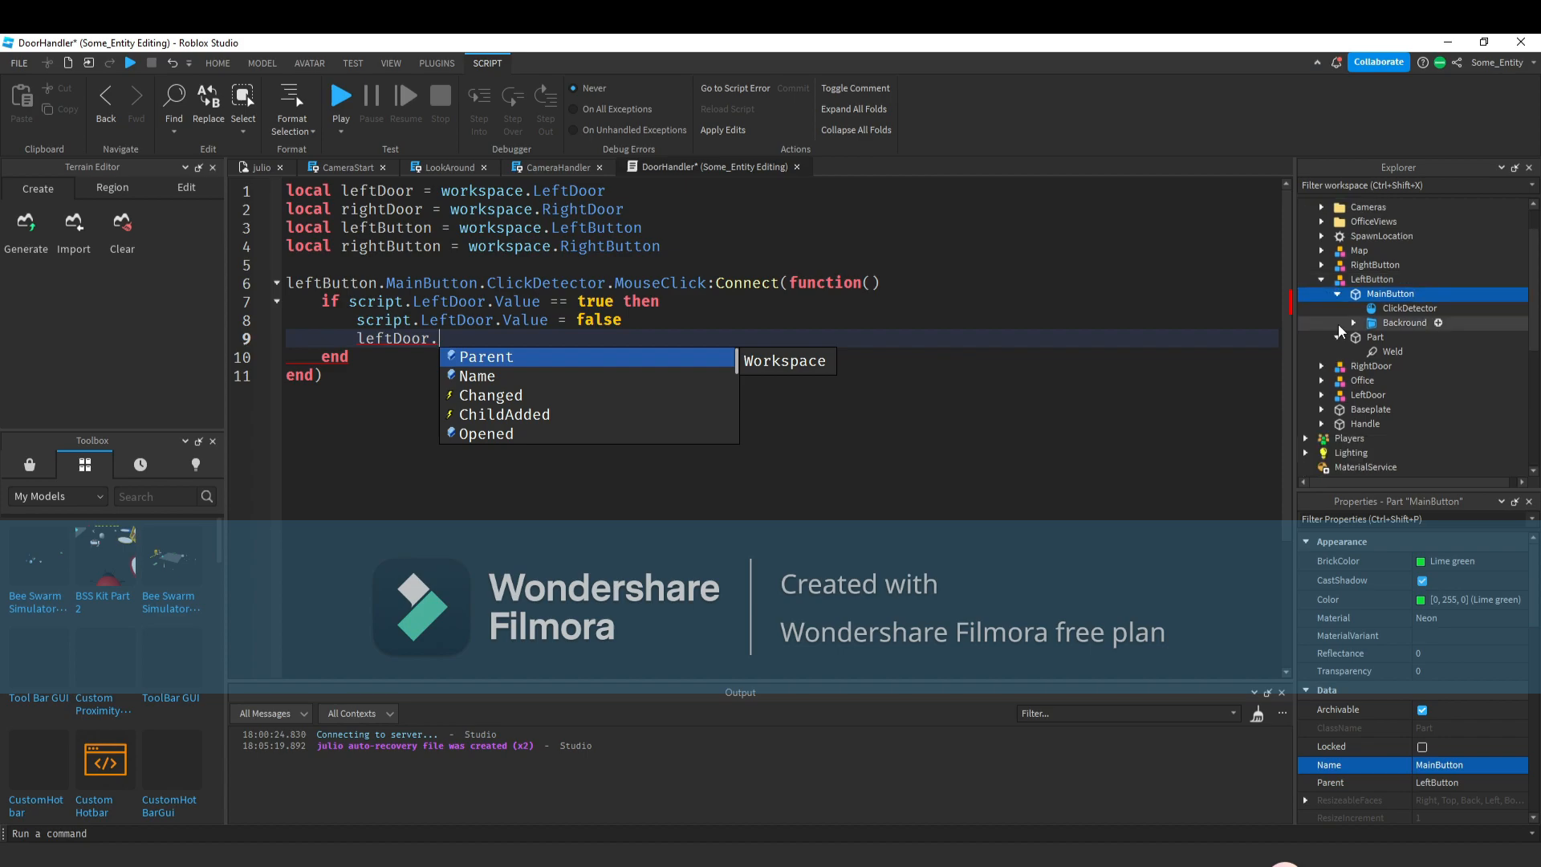
{"action": "left_click", "coordinate": [1321, 394]}
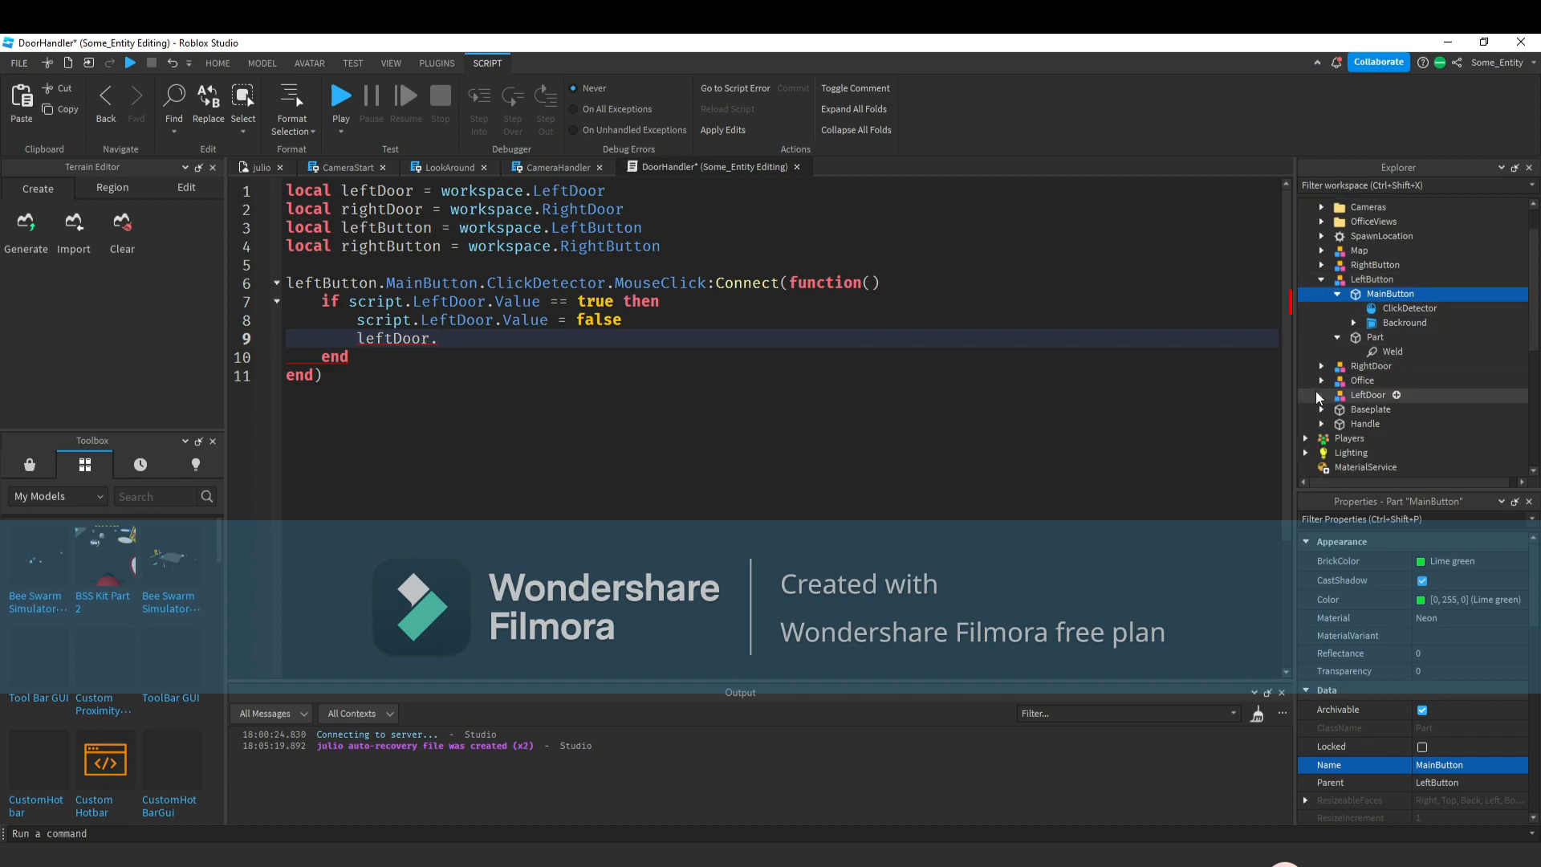
{"action": "left_click", "coordinate": [467, 337]}
{"action": "type", "text": "Opened/"}
{"action": "type", "text": "T"}
{"action": "key", "text": "Tab"}
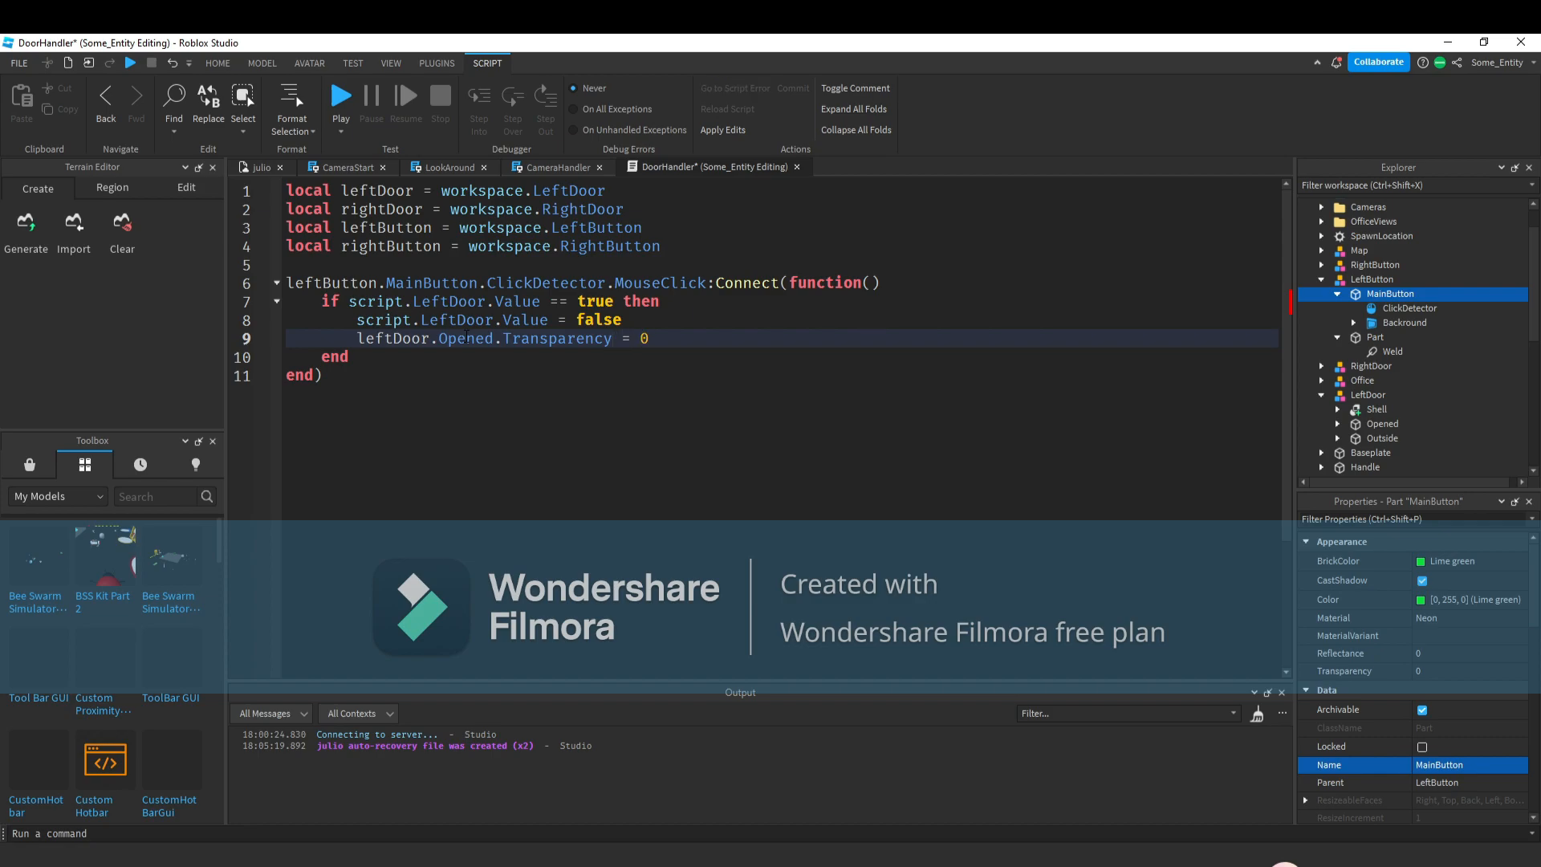
{"action": "key", "text": "Return"}
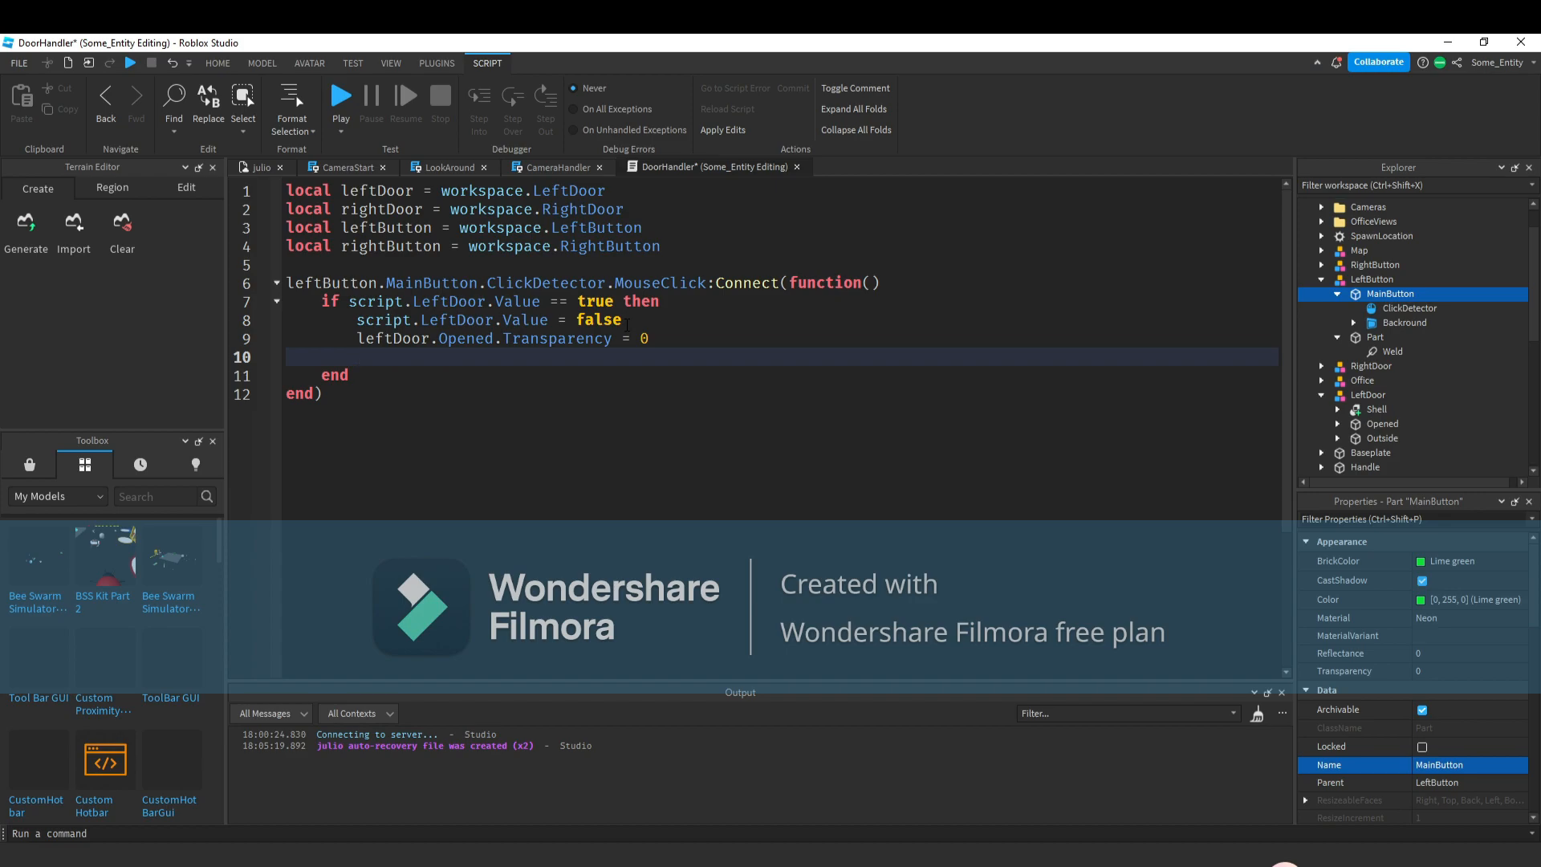
Add a line setting leftButton.MainButton.BrickColor to BrickColor.new("Really red").
{"action": "type", "text": "left"}
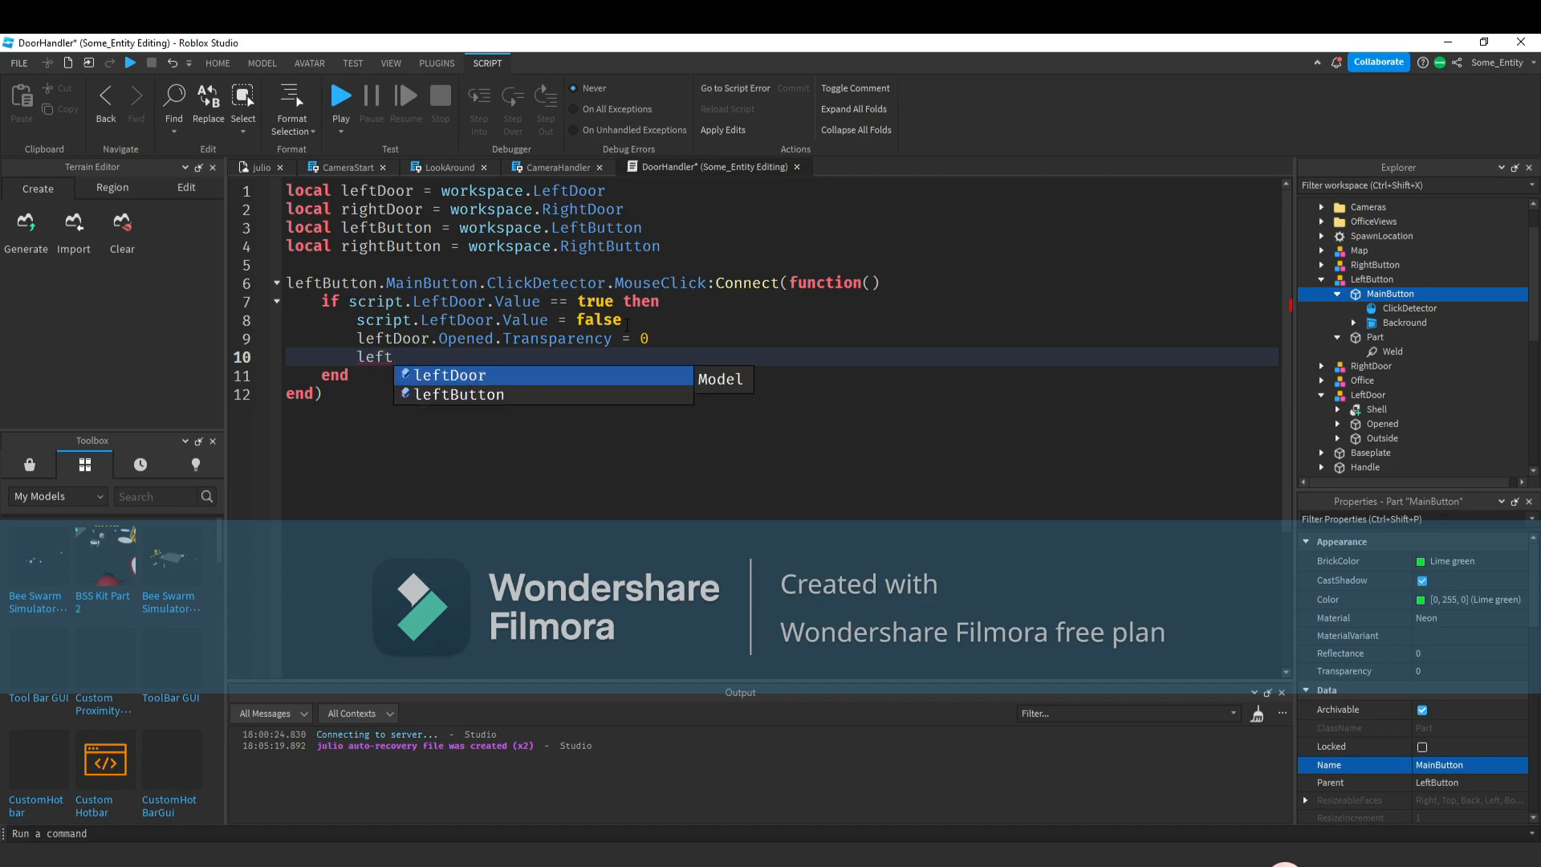
{"action": "key", "text": "Down"}
{"action": "key", "text": "Tab"}
{"action": "type", "text": "."}
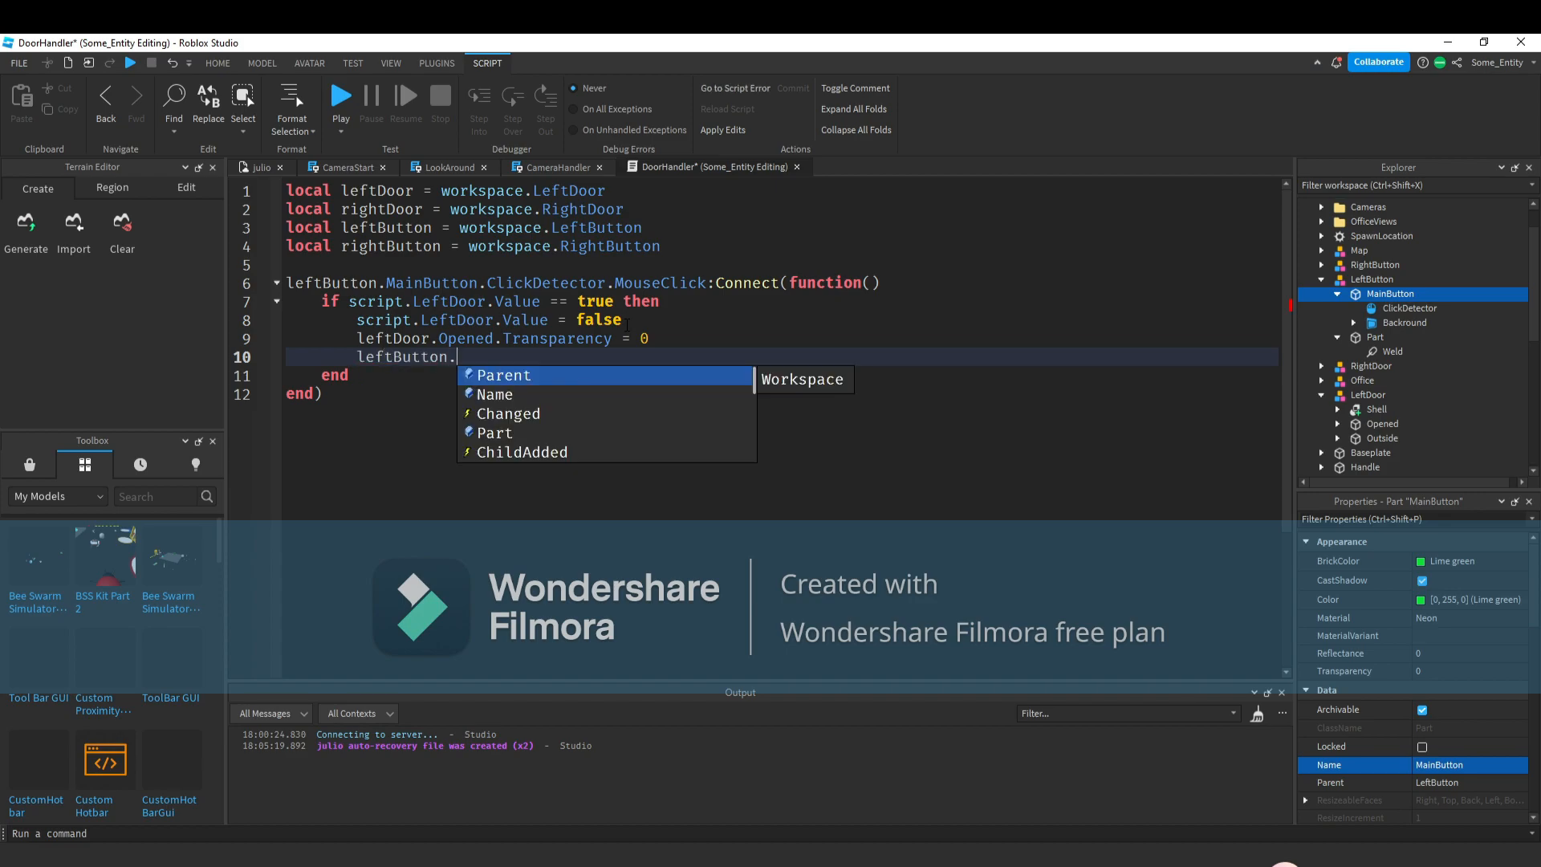
{"action": "type", "text": "M"}
{"action": "key", "text": "Tab"}
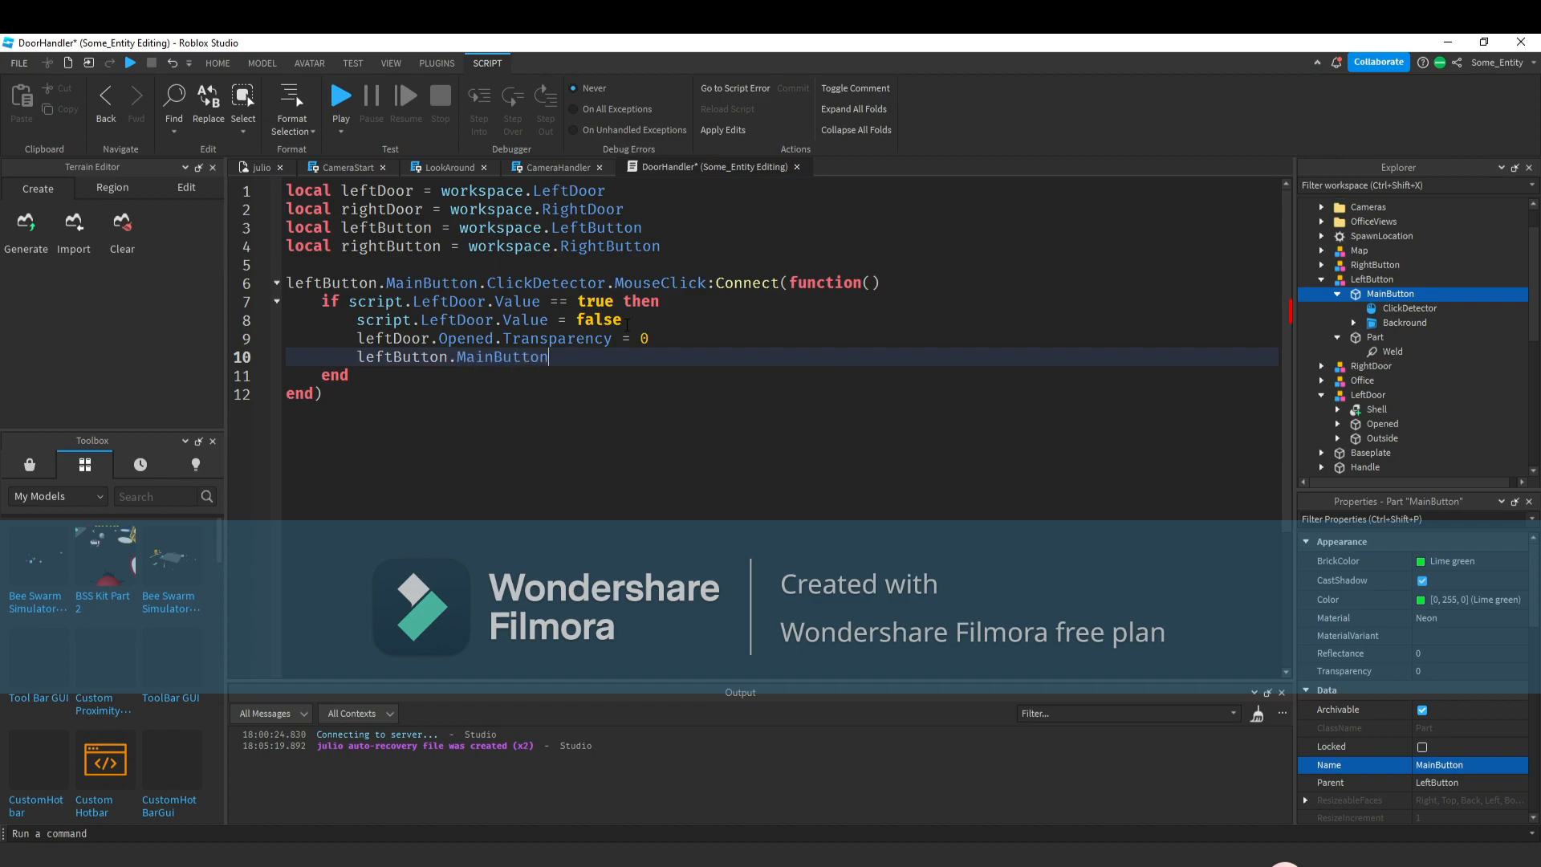
{"action": "type", "text": ".co"}
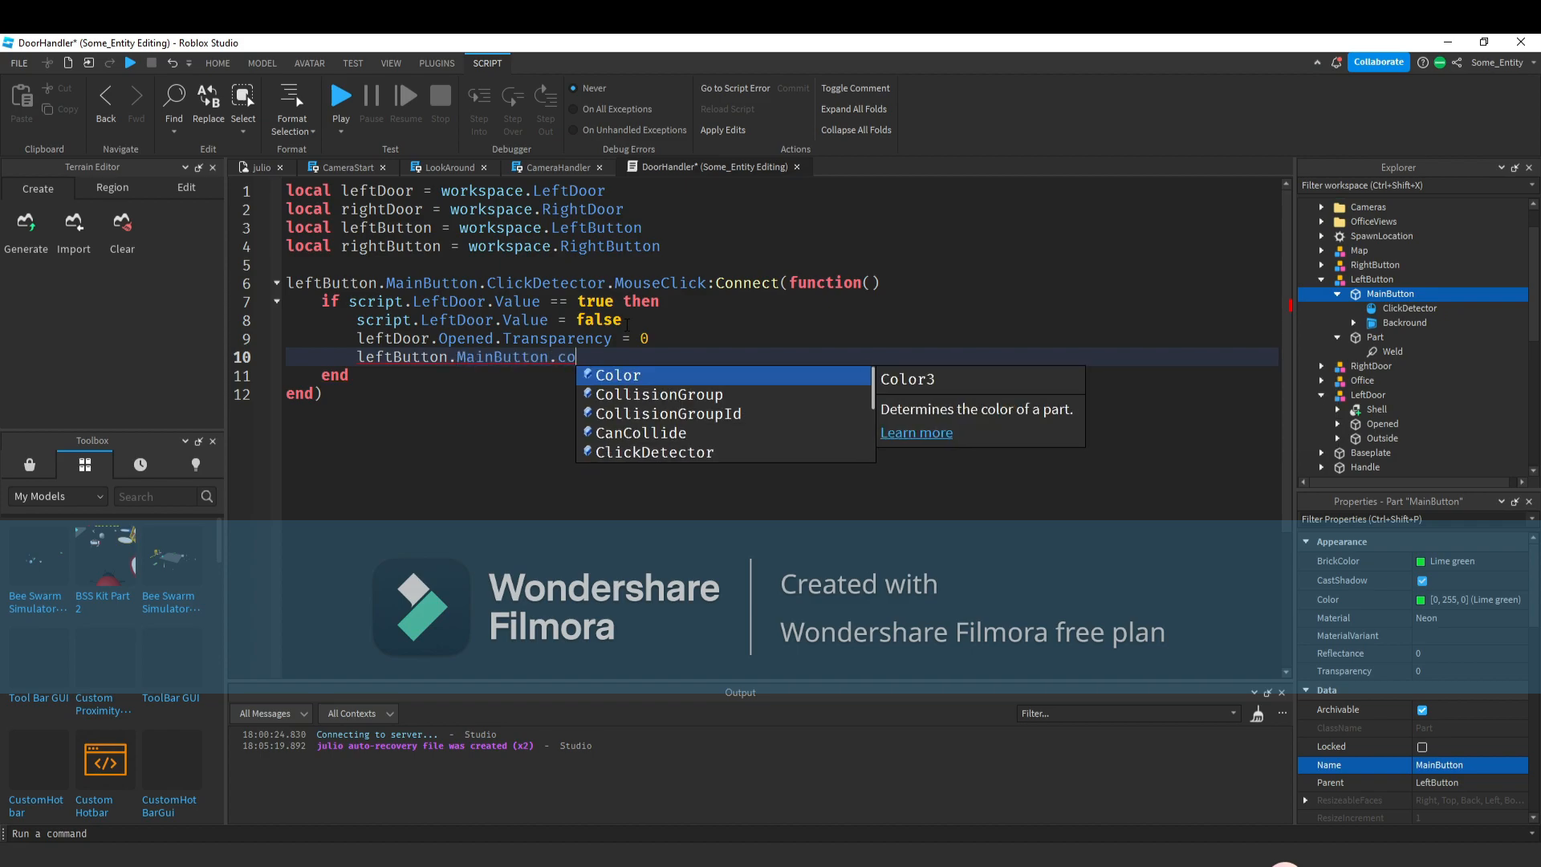
{"action": "key", "text": "BackSpace"}
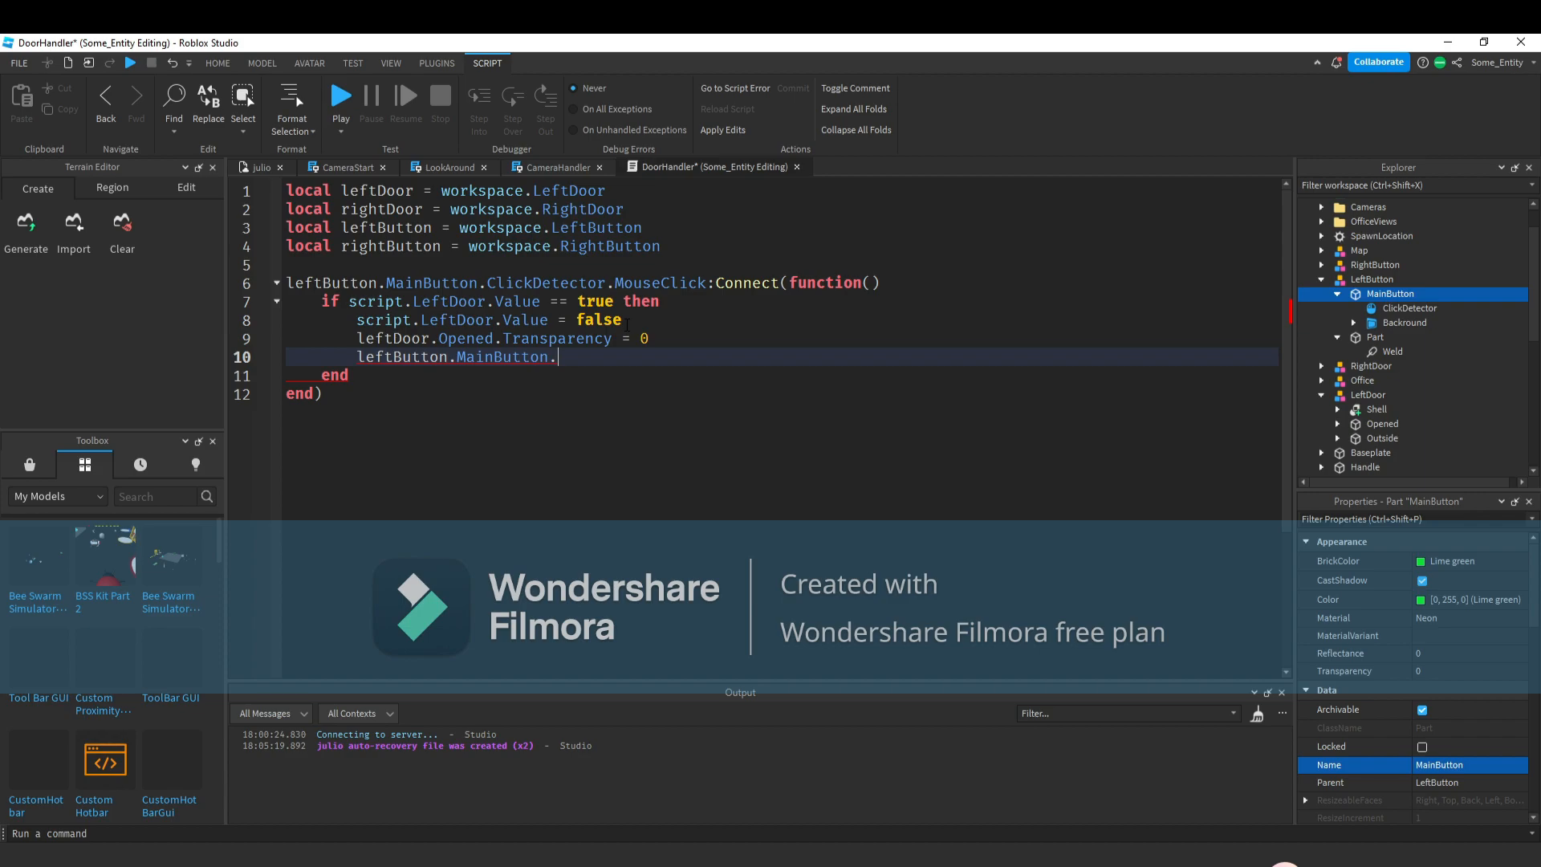
{"action": "type", "text": "Br"}
{"action": "key", "text": "Tab"}
{"action": "type", "text": "= bri"}
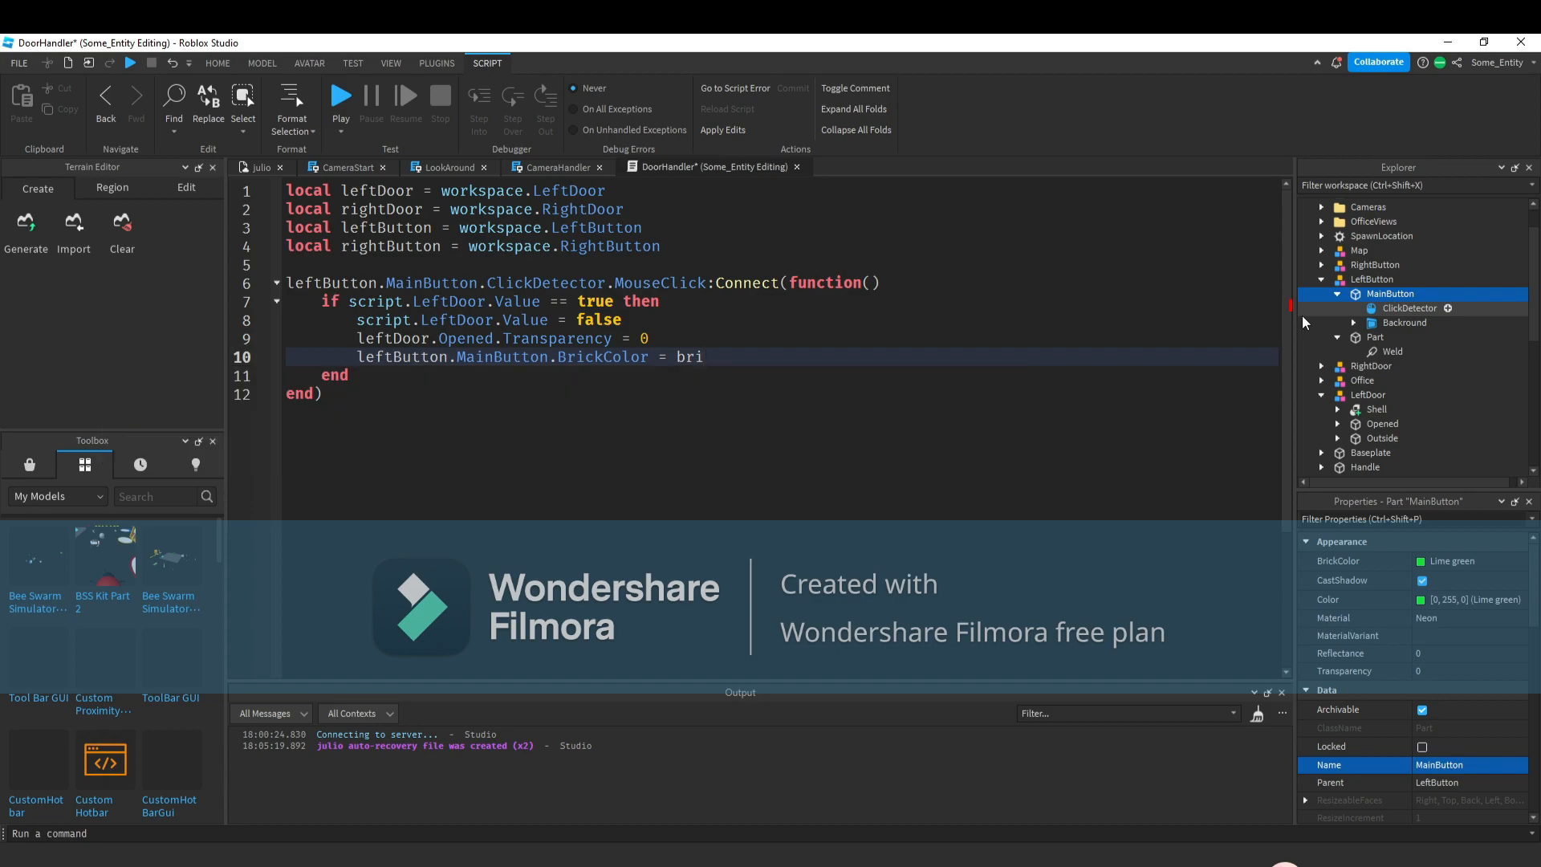
{"action": "key", "text": "Tab"}
{"action": "type", "text": ".new(\""}
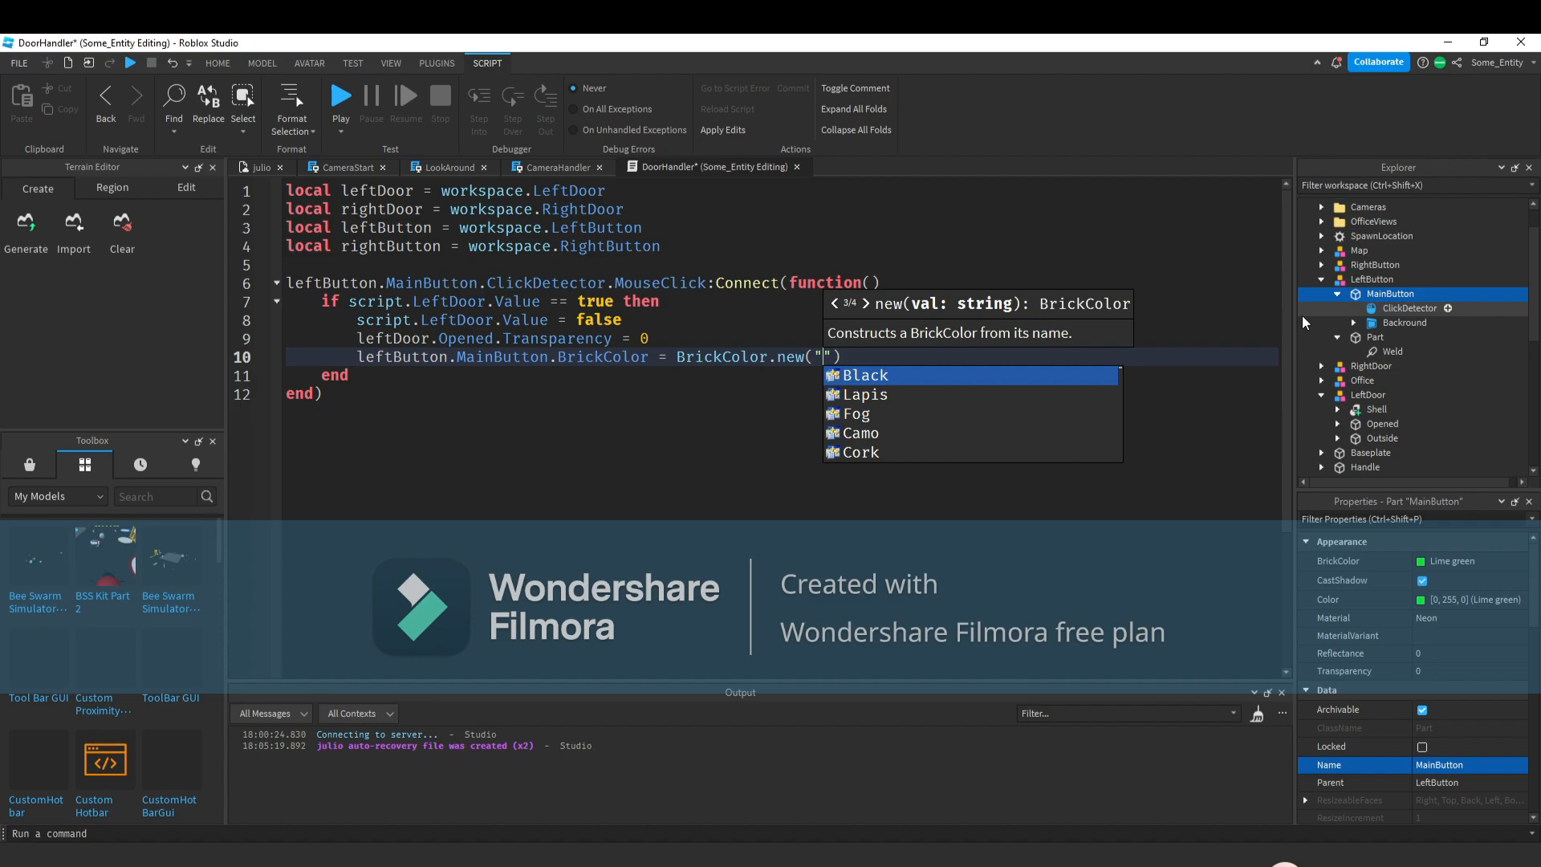
{"action": "type", "text": "re"}
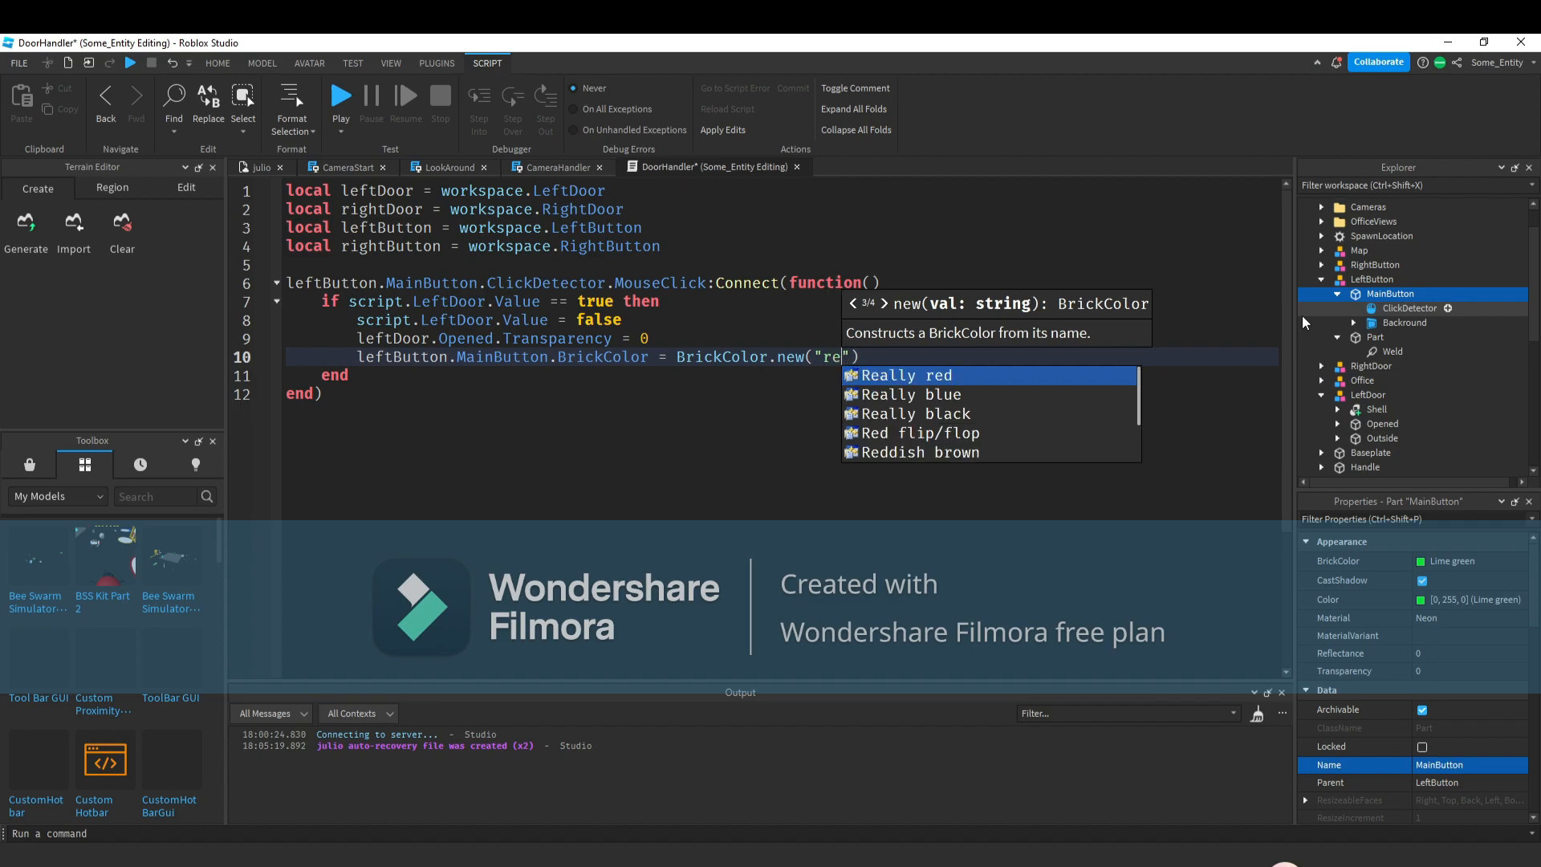
{"action": "left_click", "coordinate": [977, 380]}
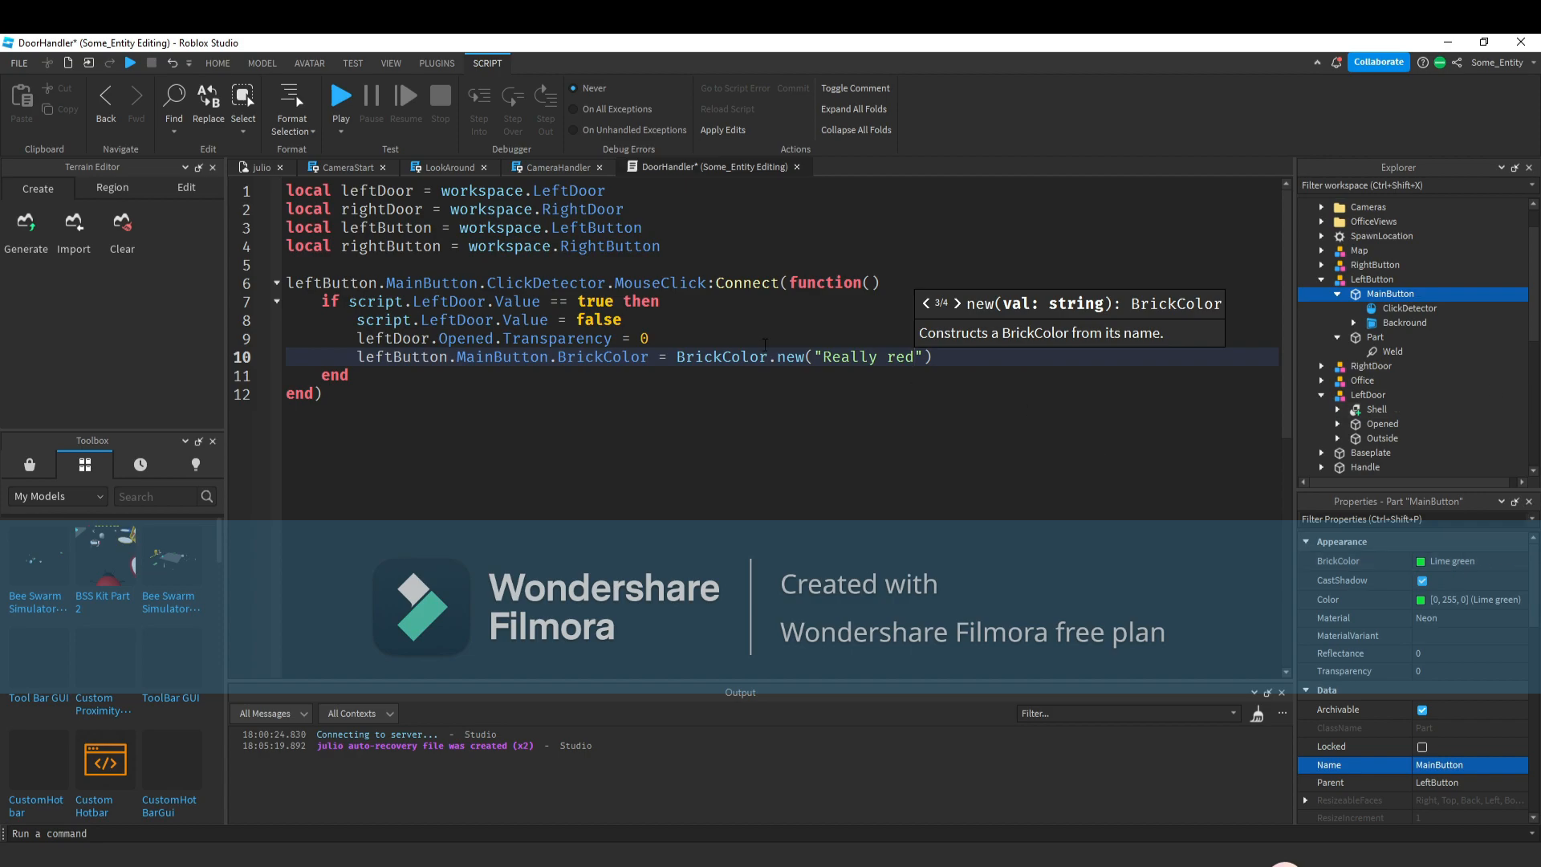
Add an else branch with copies of the three lines, setting LeftDoor.Value to true and Opened.Transparency to 1.
{"action": "mouse_move", "coordinate": [940, 357]}
{"action": "left_mouse_down"}
{"action": "mouse_move", "coordinate": [357, 338]}
{"action": "mouse_move", "coordinate": [353, 320]}
{"action": "mouse_move", "coordinate": [965, 354]}
{"action": "left_mouse_up"}
{"action": "key", "text": "ctrl+c"}
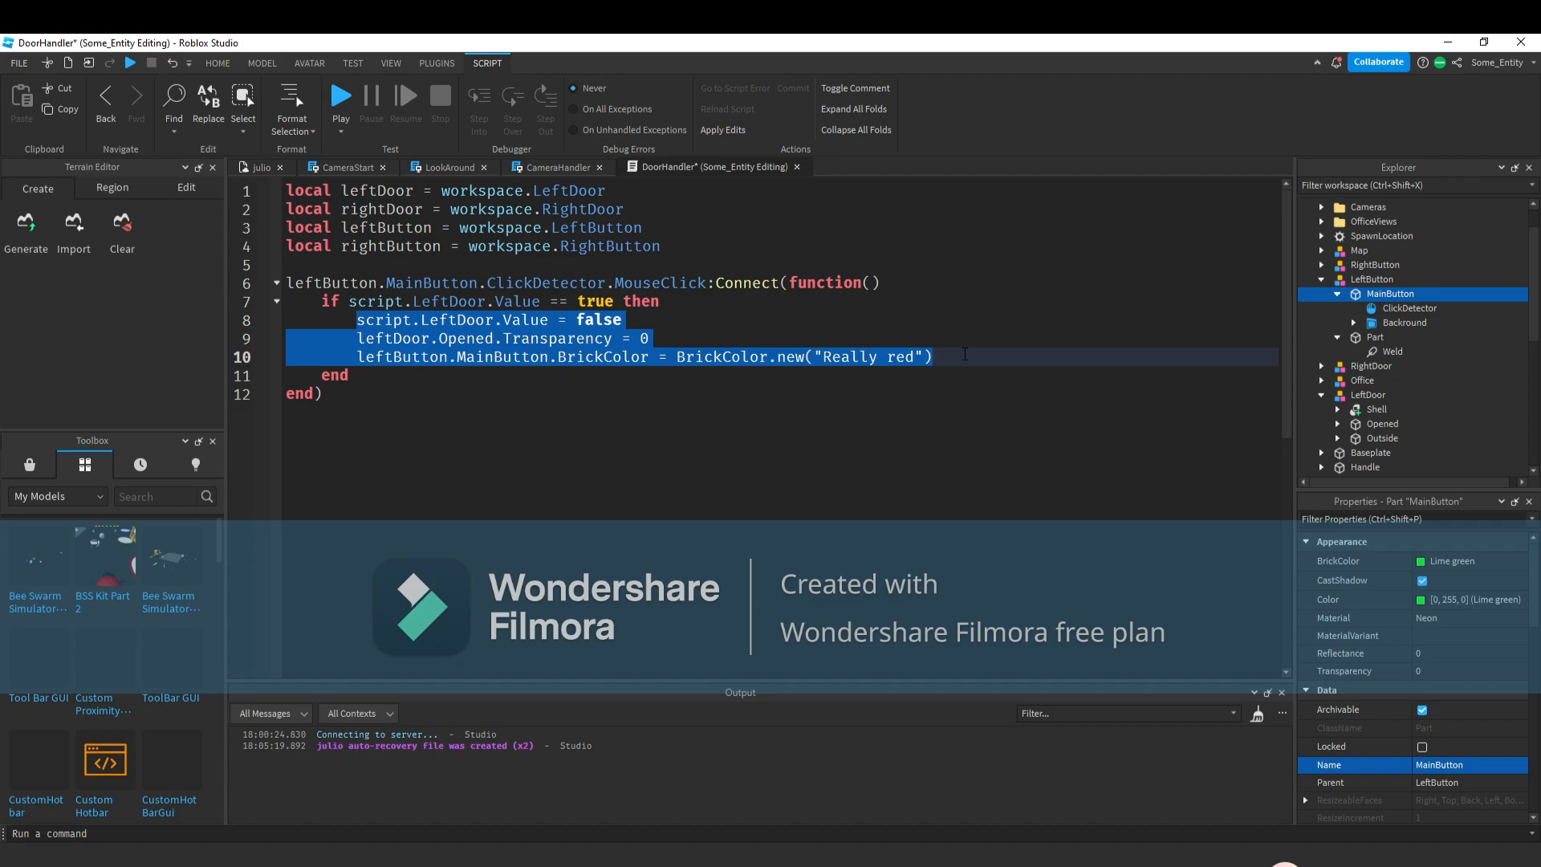
{"action": "left_click", "coordinate": [949, 352]}
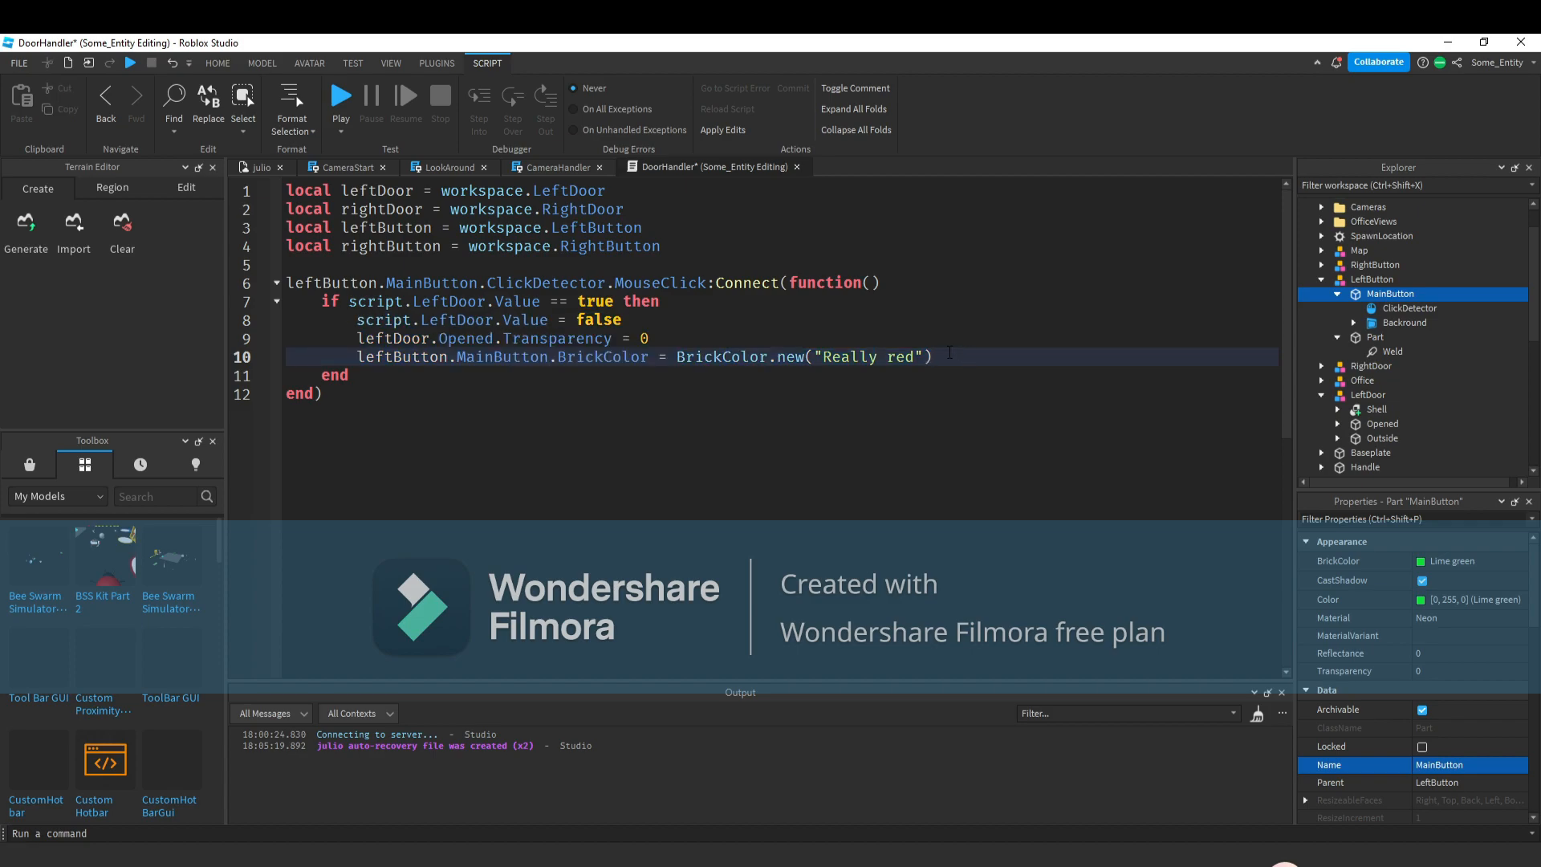
{"action": "key", "text": "Return"}
{"action": "type", "text": "ek"}
{"action": "key", "text": "BackSpace"}
{"action": "type", "text": ";"}
{"action": "type", "text": "se"}
{"action": "key", "text": "Return"}
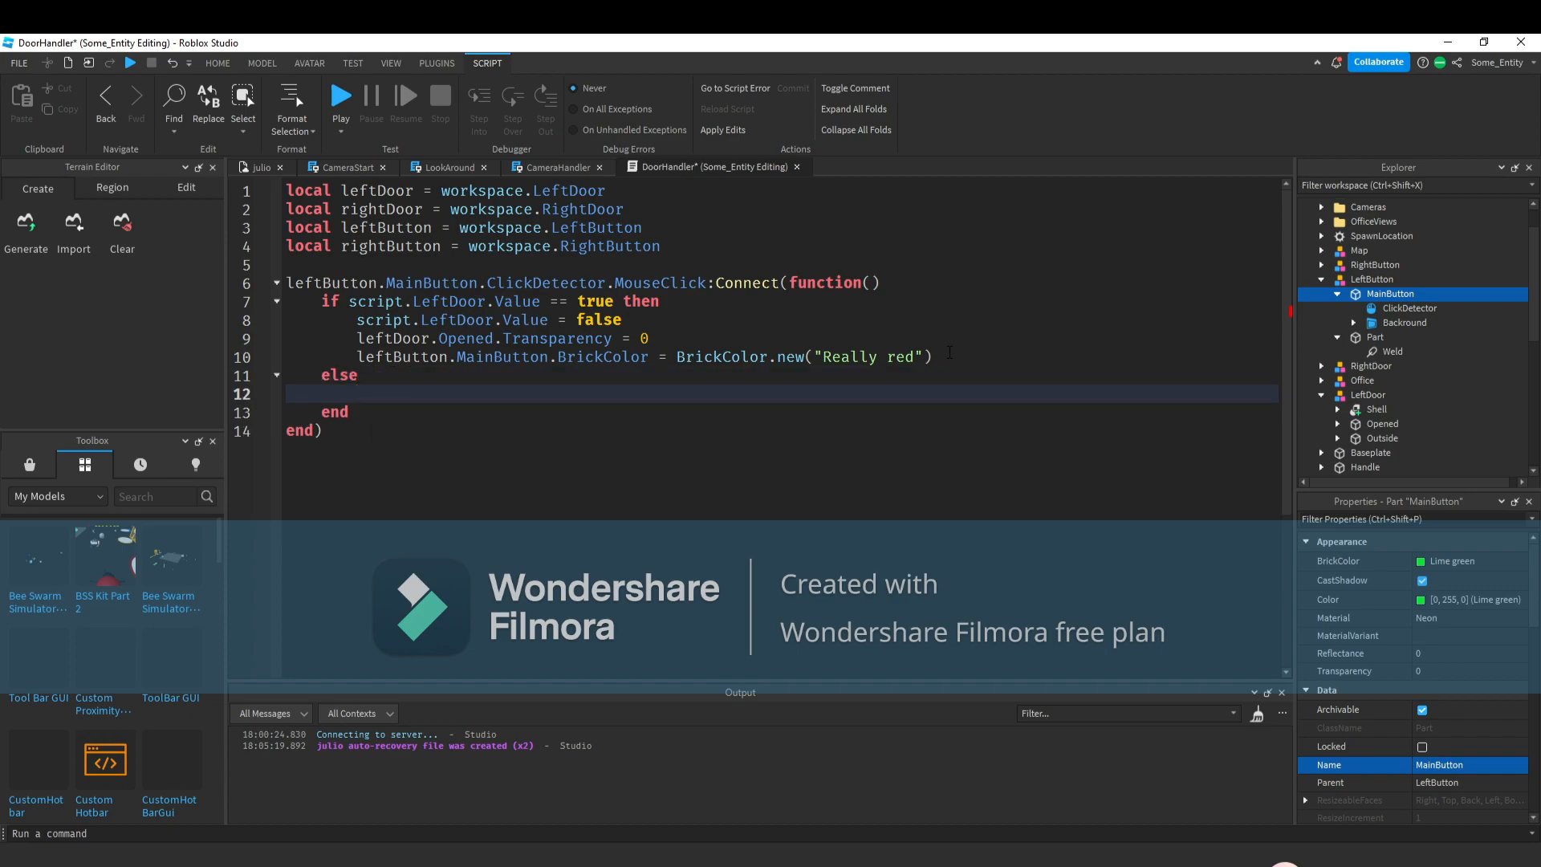
{"action": "key", "text": "ctrl+v"}
{"action": "double_click", "coordinate": [642, 410]}
{"action": "type", "text": "1"}
{"action": "double_click", "coordinate": [610, 393]}
{"action": "type", "text": "tr"}
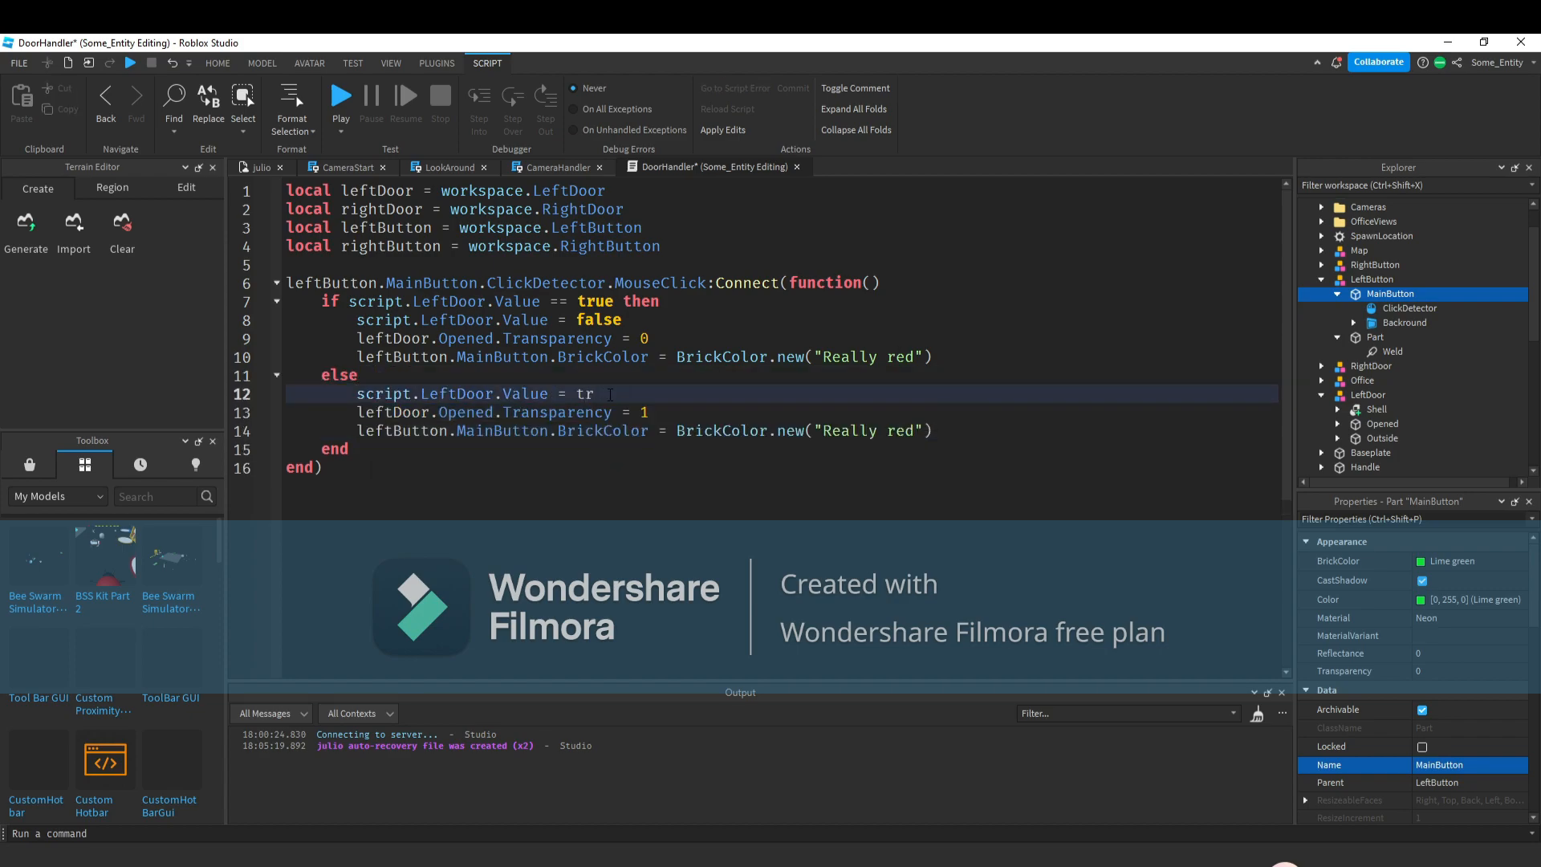
Set the else branch's MainButton BrickColor to "Lime green" and add blank lines after the handler.
{"action": "left_click_drag", "start_coordinate": [813, 432], "coordinate": [936, 432]}
{"action": "left_click", "coordinate": [918, 432]}
{"action": "key", "text": "ctrl+shift+Left"}
{"action": "key", "text": "ctrl+shift+Left"}
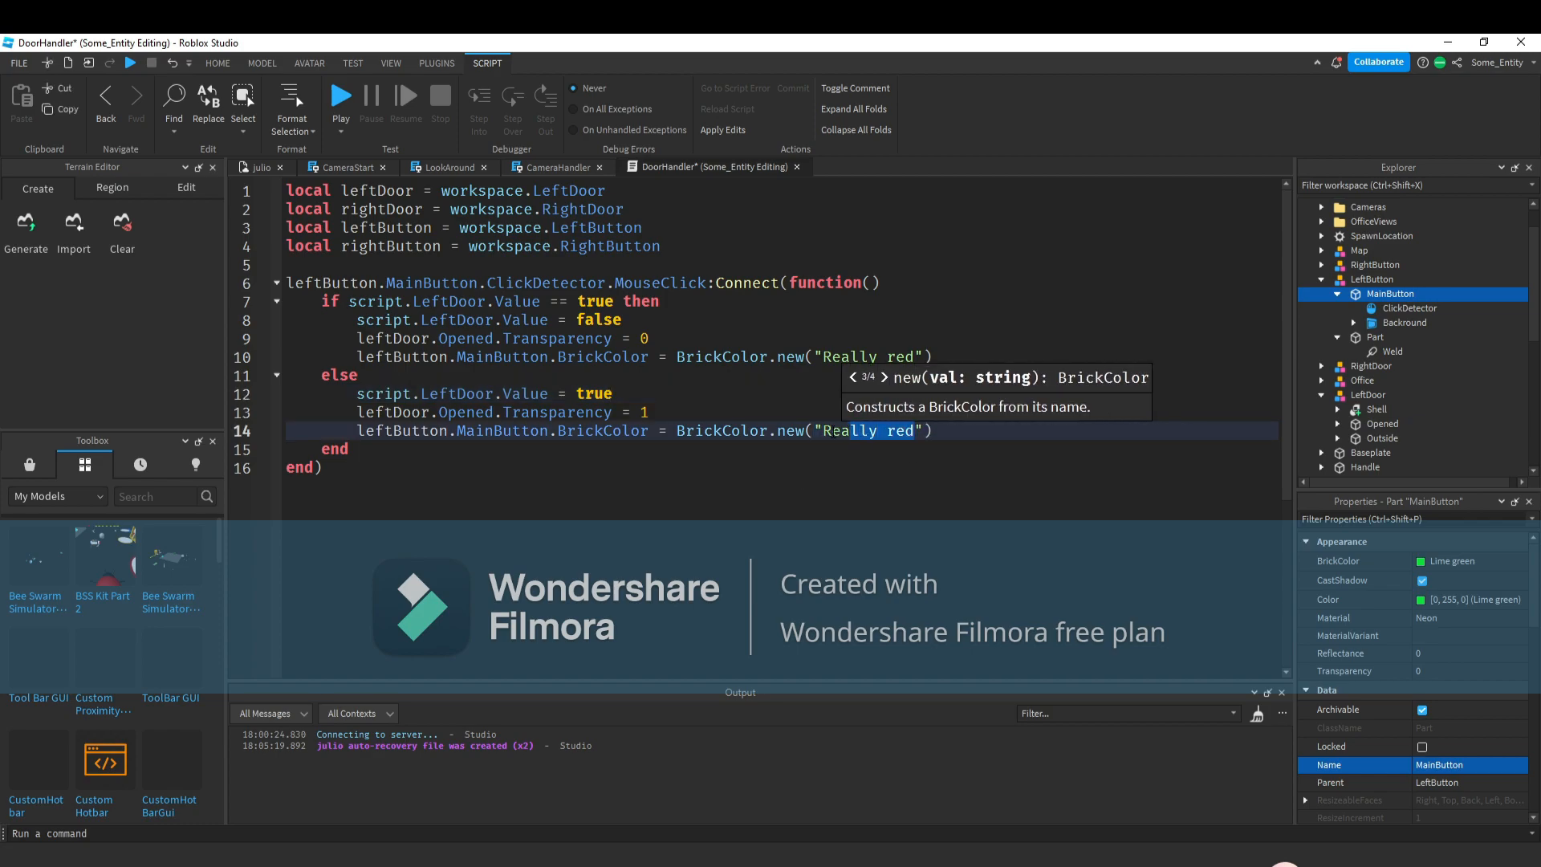
{"action": "type", "text": "li"}
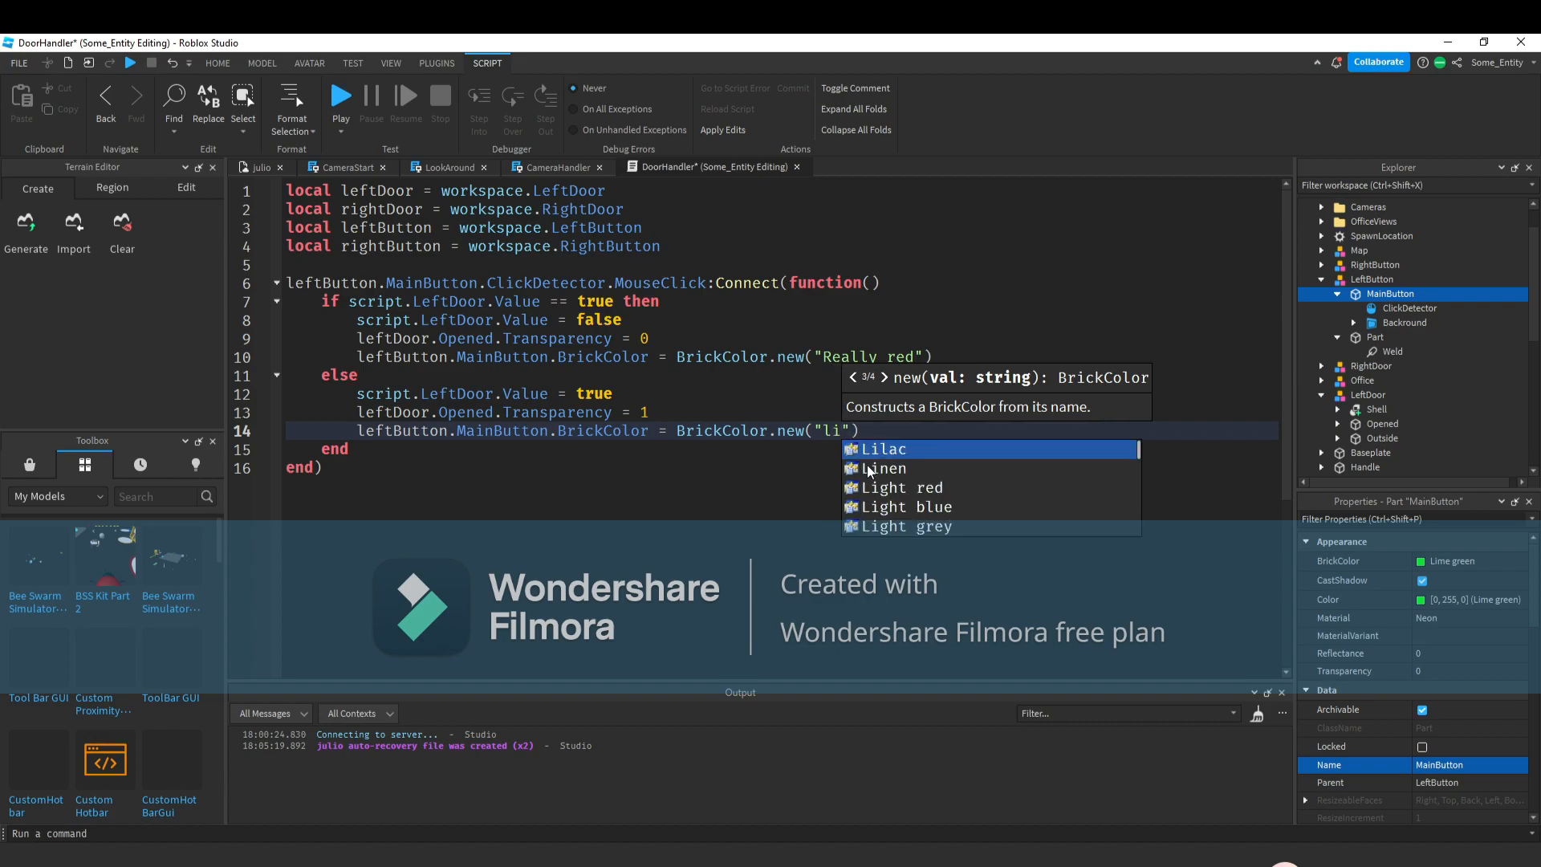
{"action": "type", "text": "me"}
{"action": "key", "text": "Tab"}
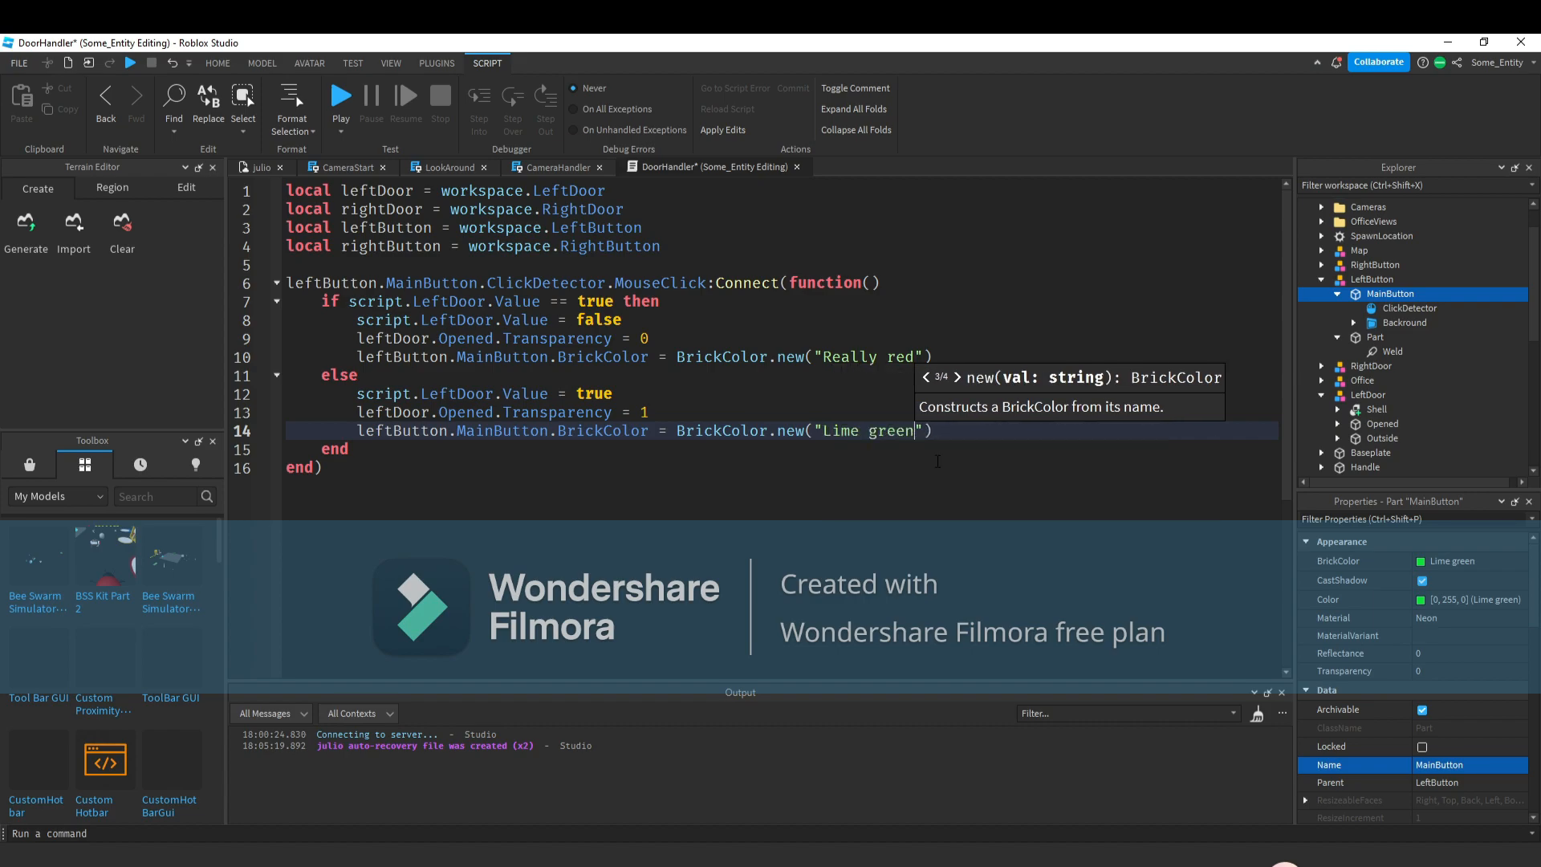
{"action": "key", "text": "Down"}
{"action": "key", "text": "Down"}
{"action": "key", "text": "Return"}
{"action": "key", "text": "Return"}
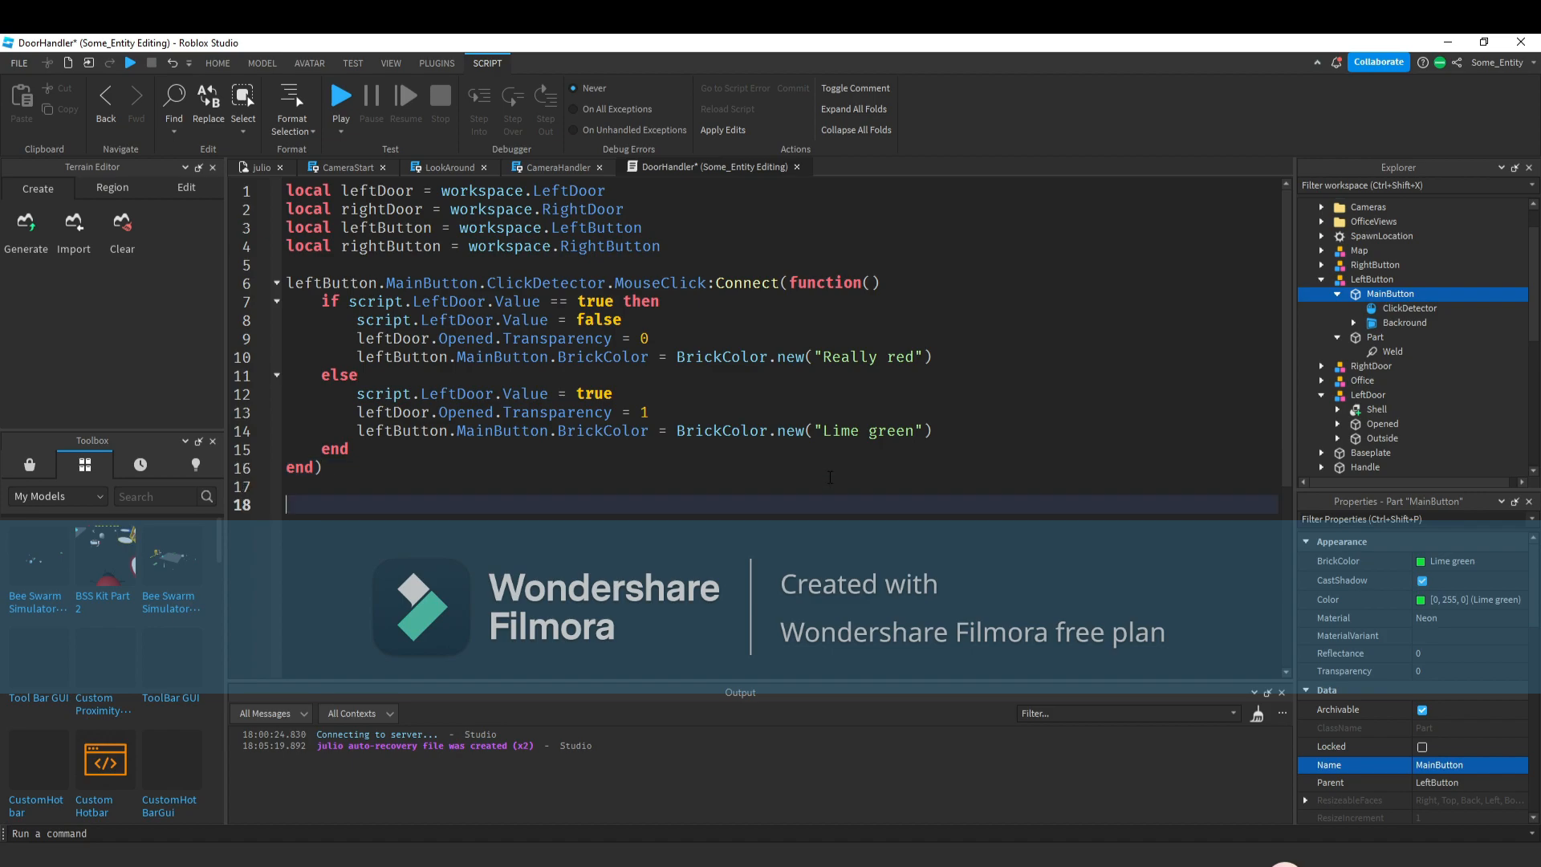
Switch to the place view, start a playtest and click the left door's Open button to test it.
{"action": "left_click", "coordinate": [257, 167]}
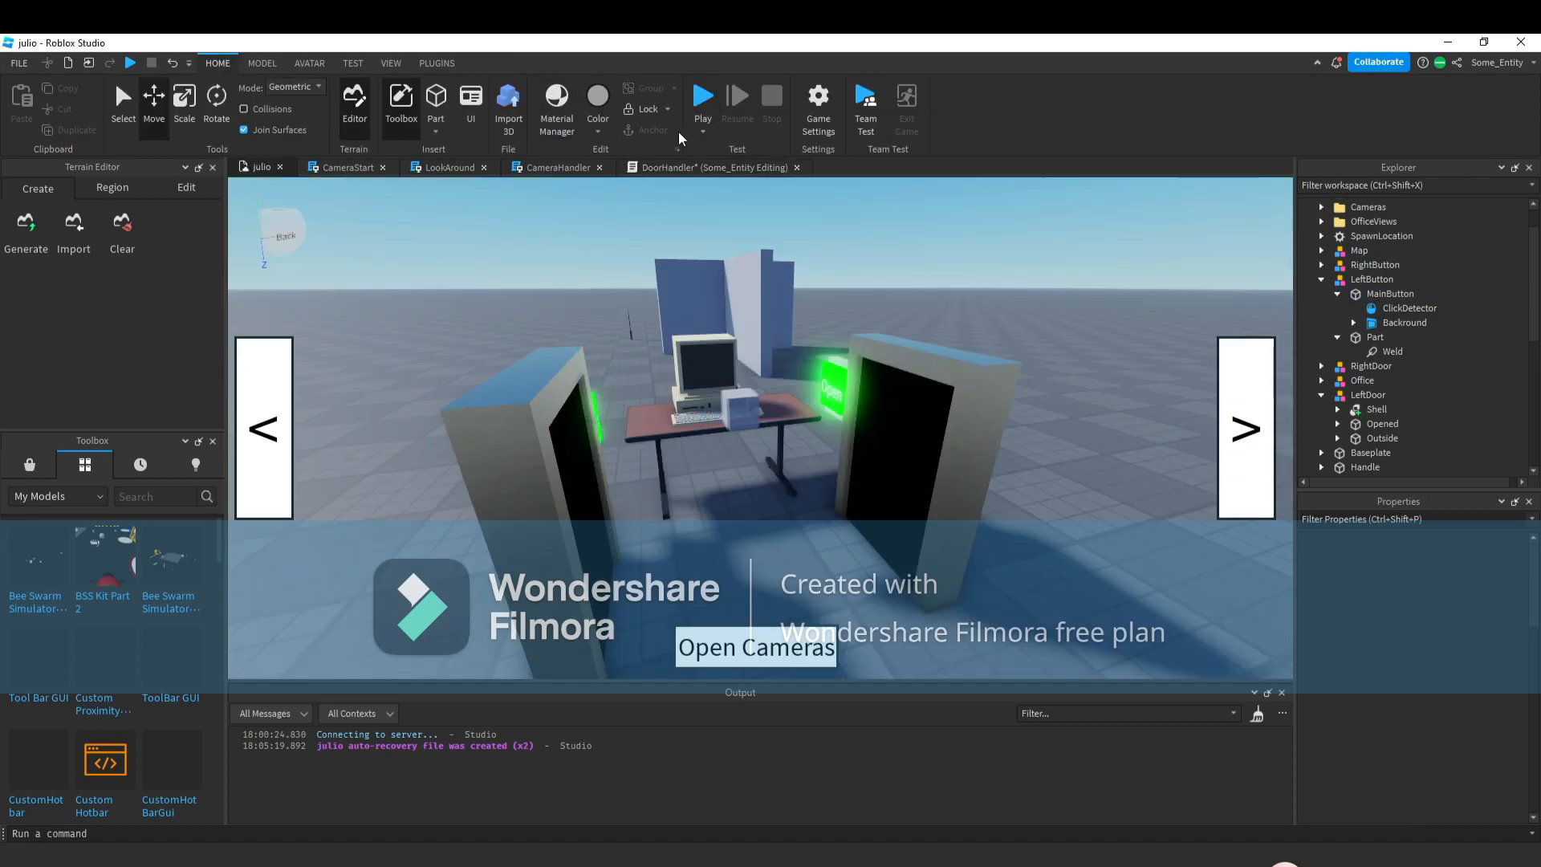
{"action": "left_click", "coordinate": [833, 382]}
{"action": "left_click", "coordinate": [972, 518]}
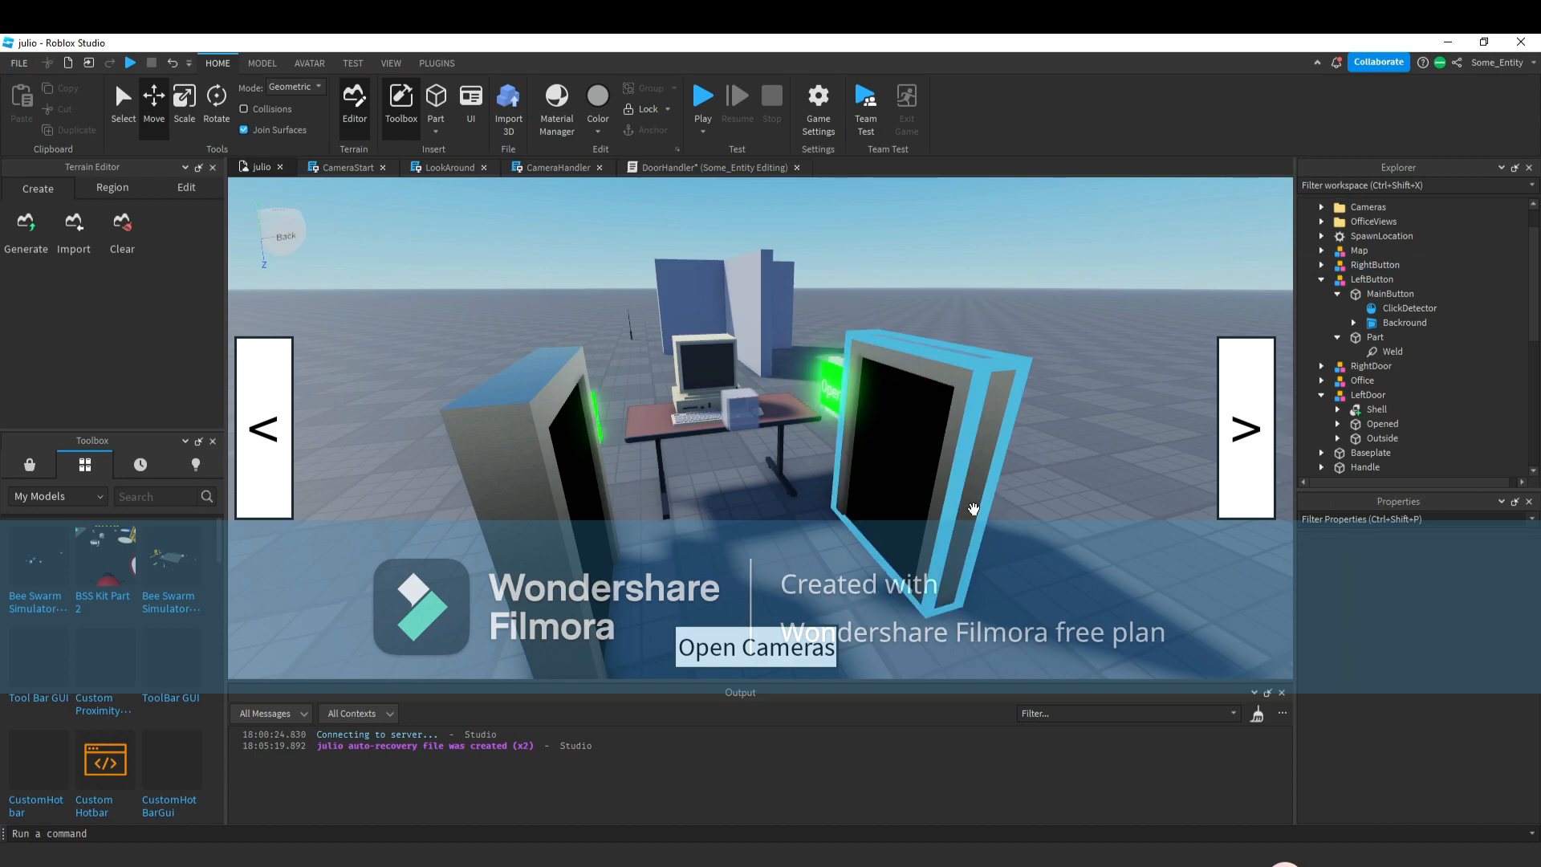
{"action": "left_click", "coordinate": [590, 417]}
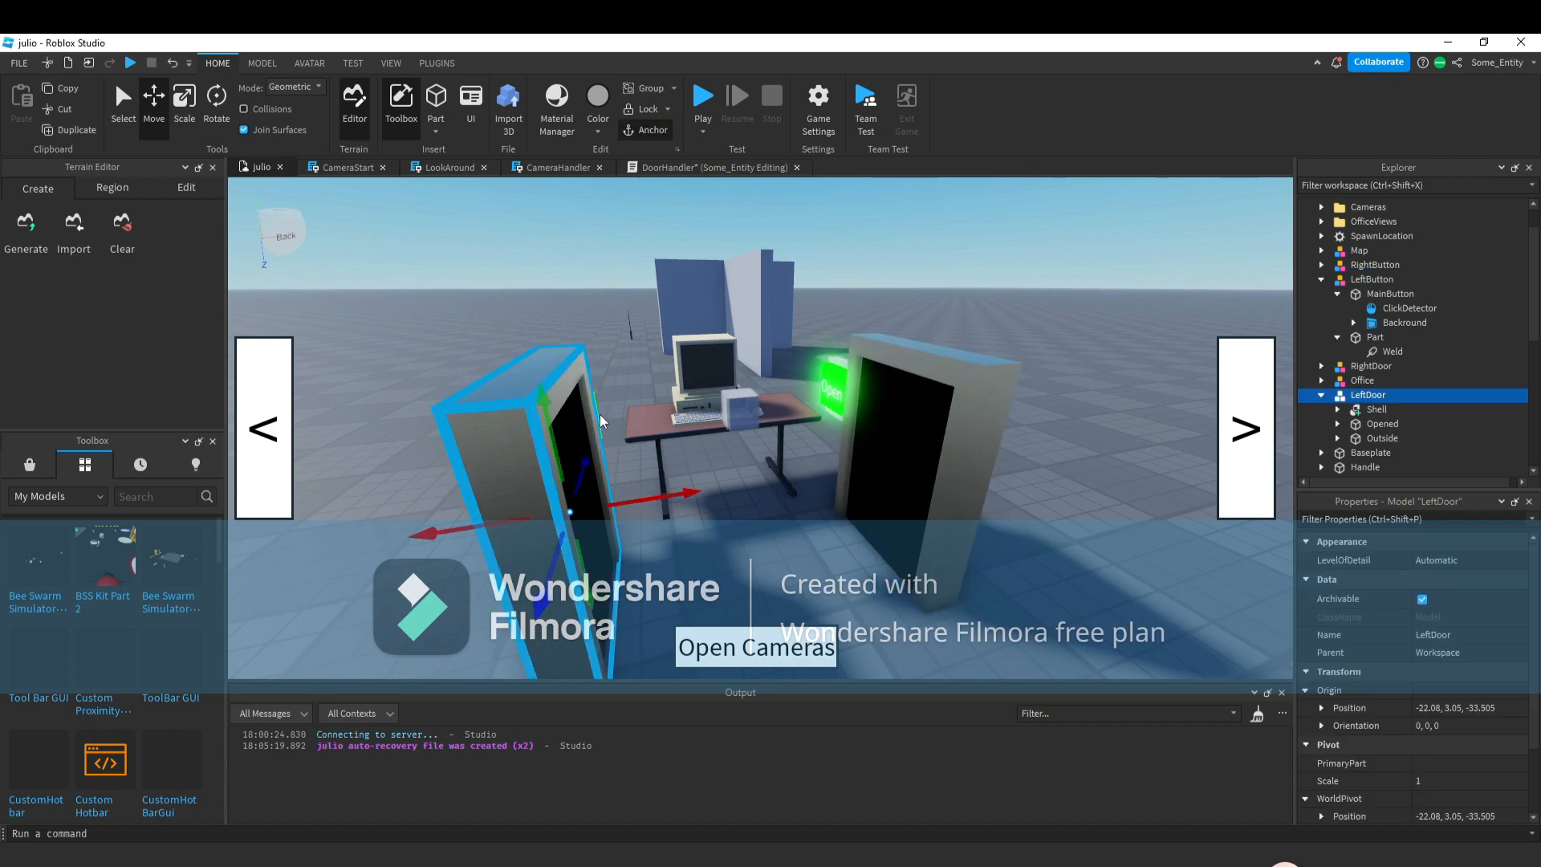
{"action": "left_click", "coordinate": [618, 374]}
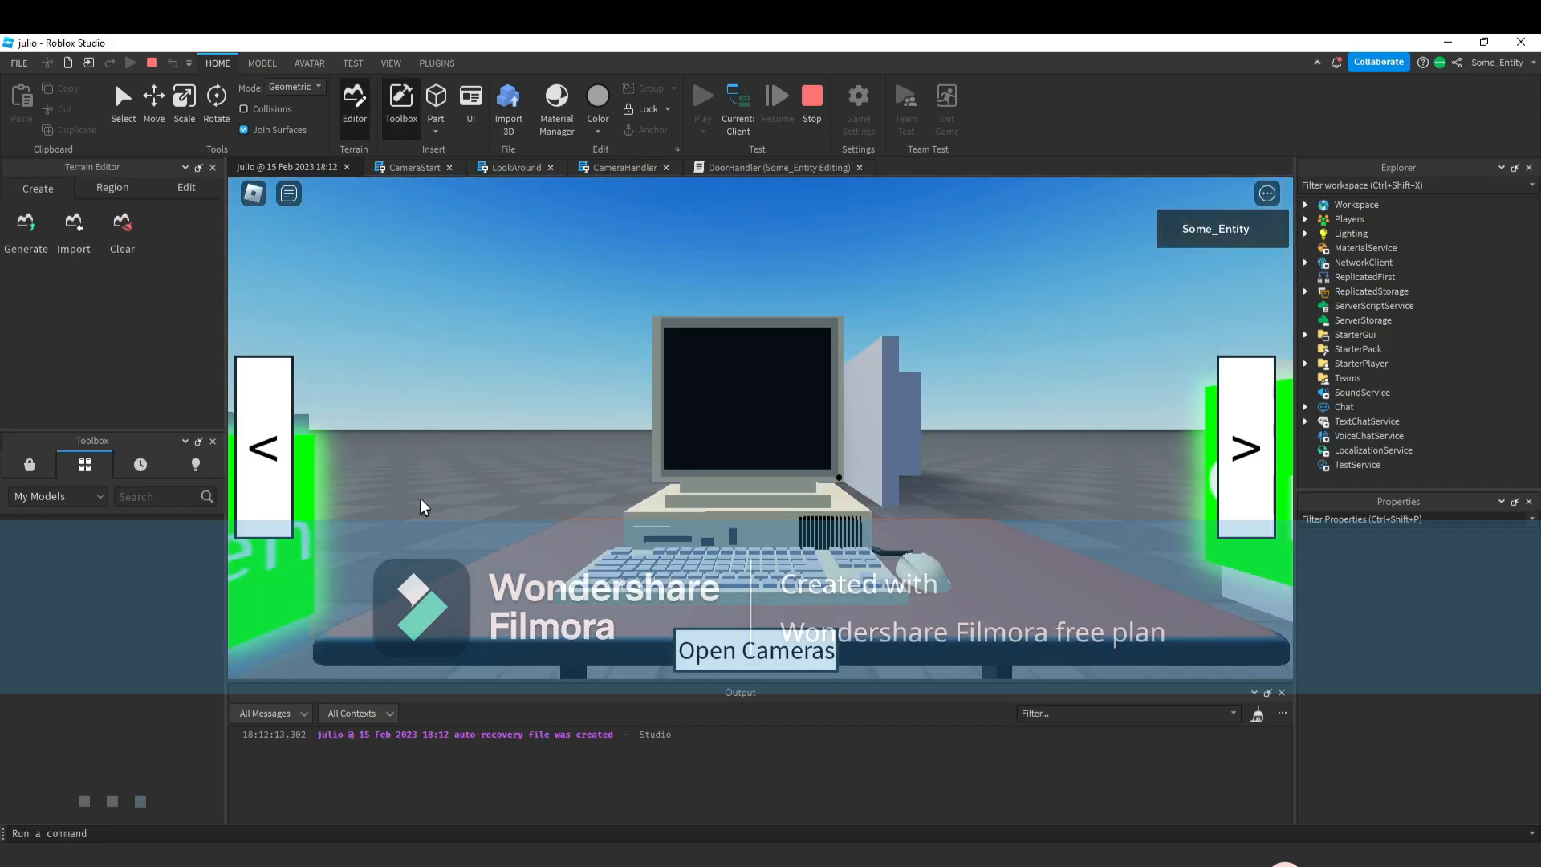
{"action": "left_click", "coordinate": [282, 495]}
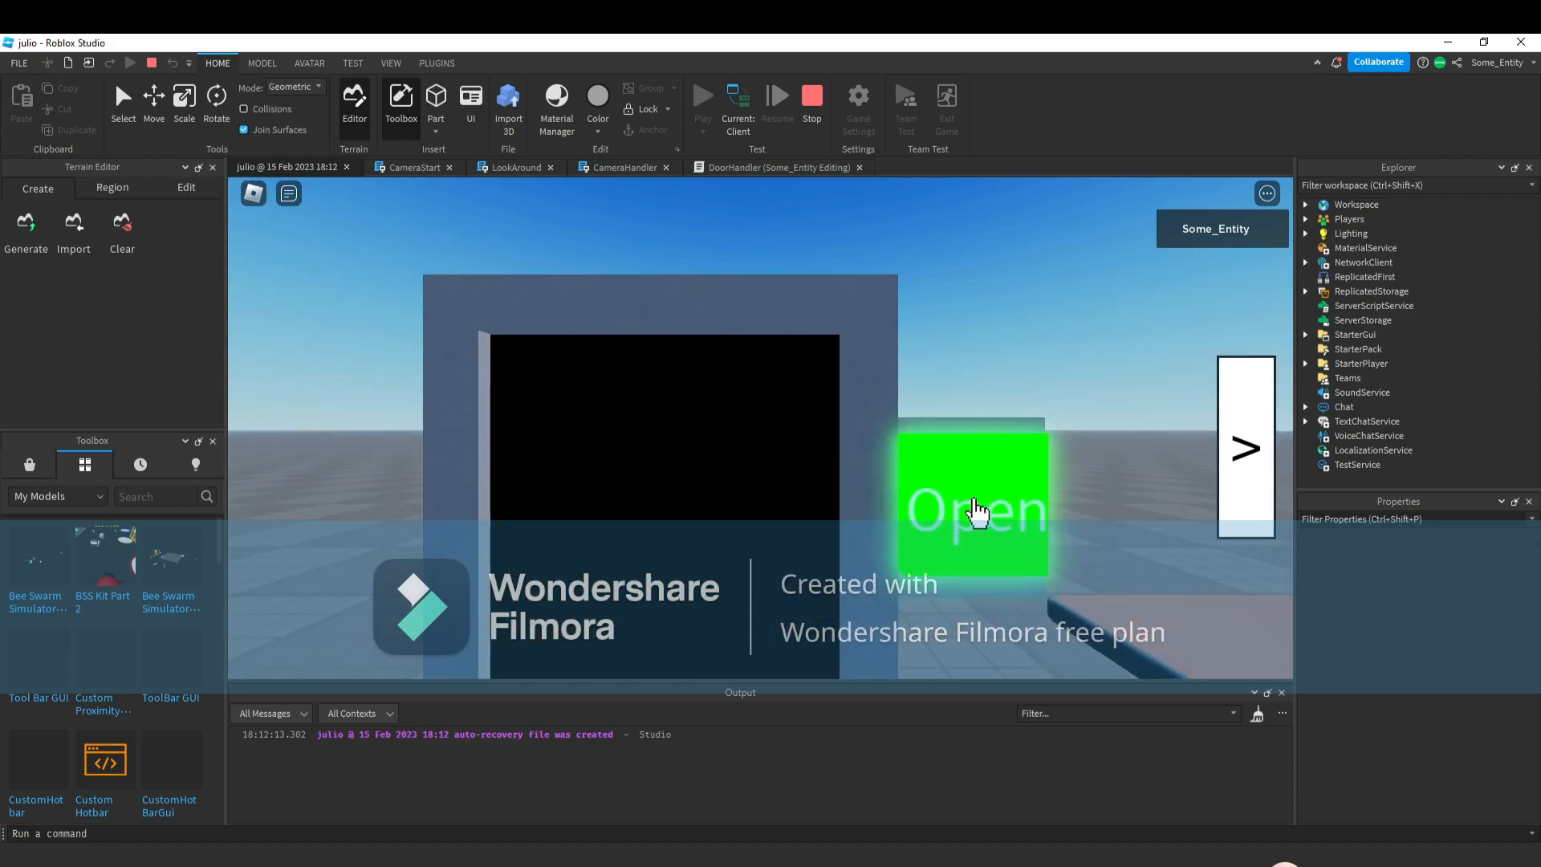
{"action": "left_click", "coordinate": [977, 510]}
{"action": "left_click", "coordinate": [980, 508]}
{"action": "left_click", "coordinate": [981, 507]}
{"action": "left_click", "coordinate": [979, 506]}
{"action": "left_click", "coordinate": [980, 504]}
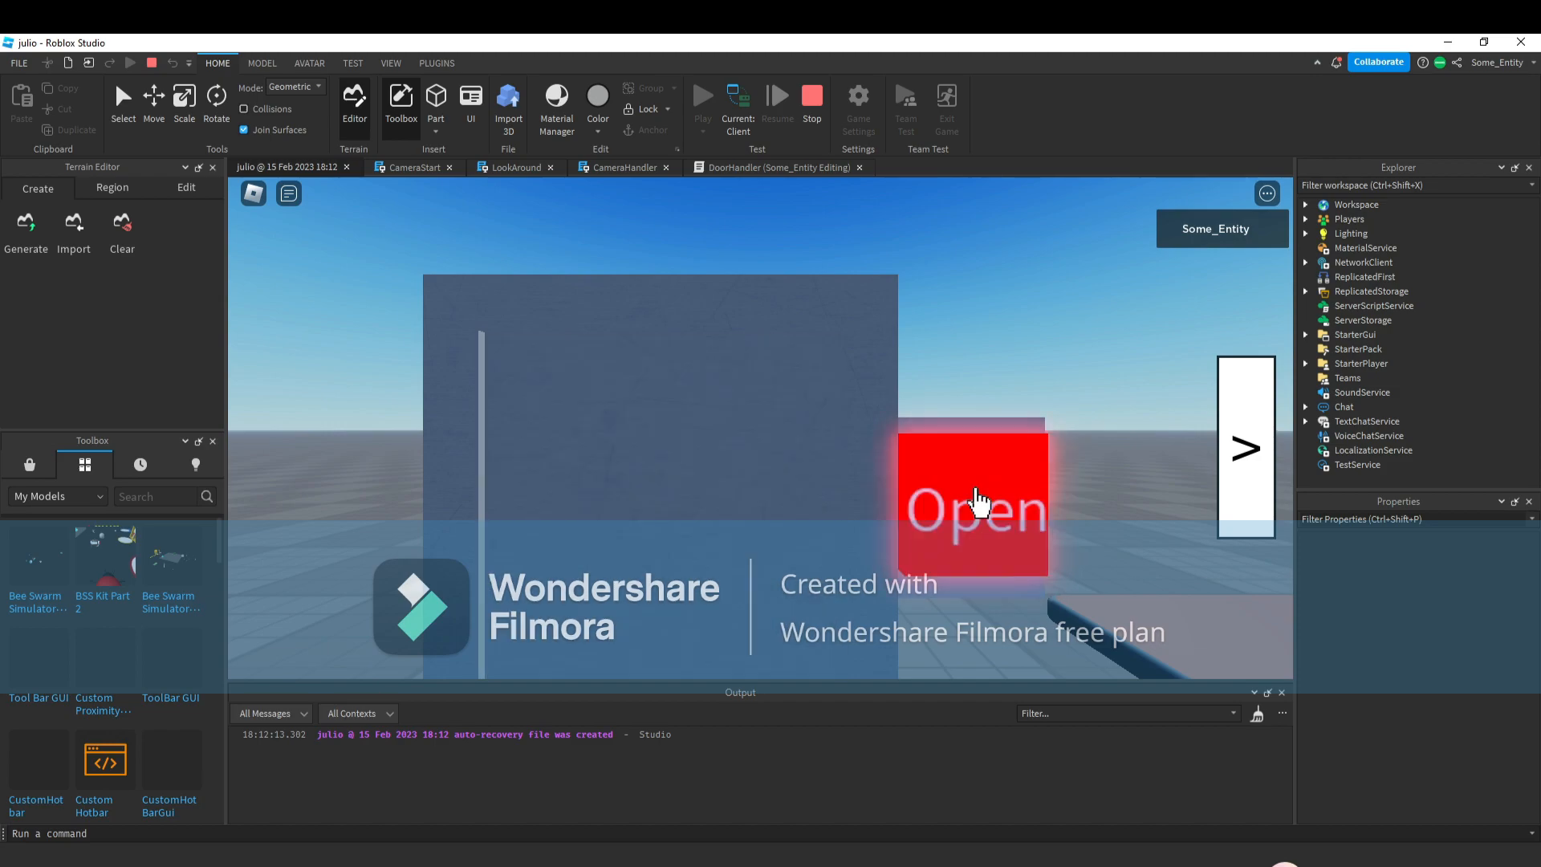
Switch between camera views, click the Open button again to toggle it, and stop the playtest.
{"action": "left_click", "coordinate": [1216, 448]}
{"action": "left_click", "coordinate": [1216, 448]}
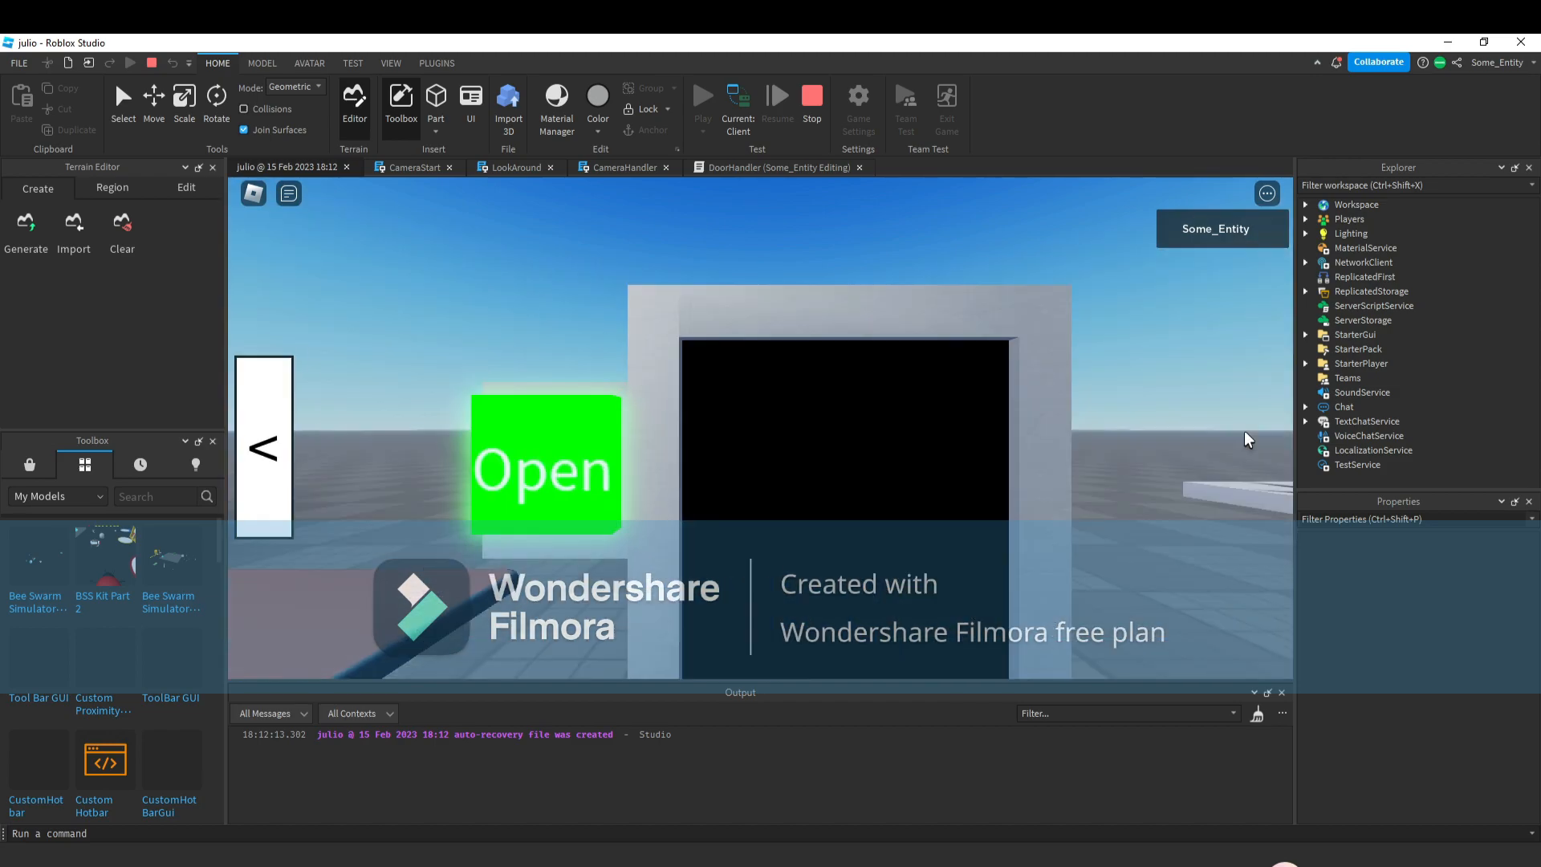
{"action": "left_click", "coordinate": [276, 448]}
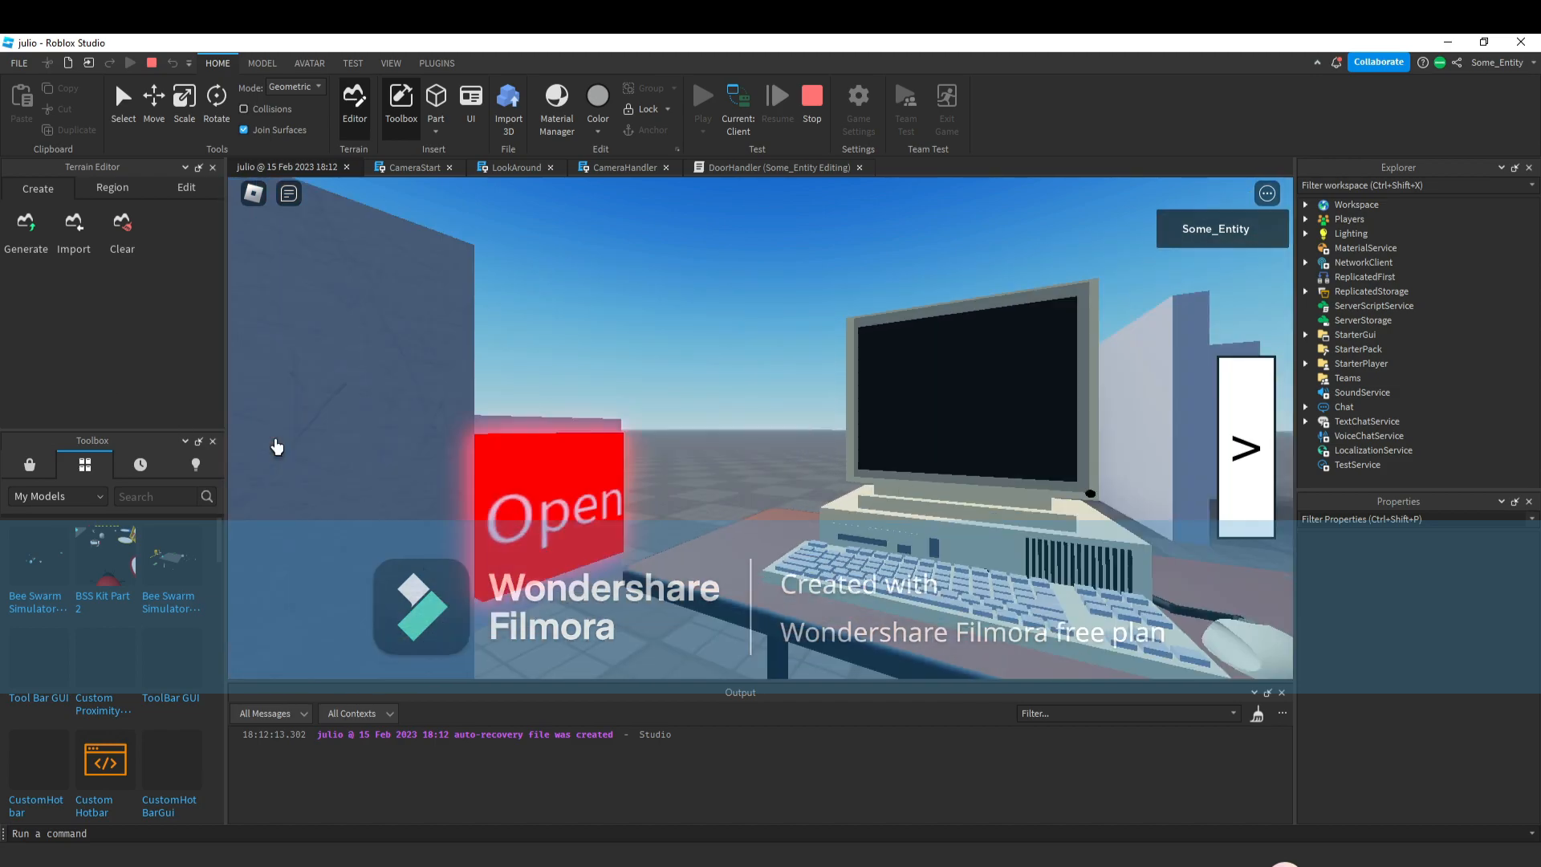
{"action": "left_click", "coordinate": [956, 447]}
{"action": "left_click", "coordinate": [952, 454]}
{"action": "left_click", "coordinate": [951, 455]}
{"action": "left_click", "coordinate": [950, 449]}
{"action": "left_click", "coordinate": [1228, 435]}
{"action": "left_click", "coordinate": [1228, 428]}
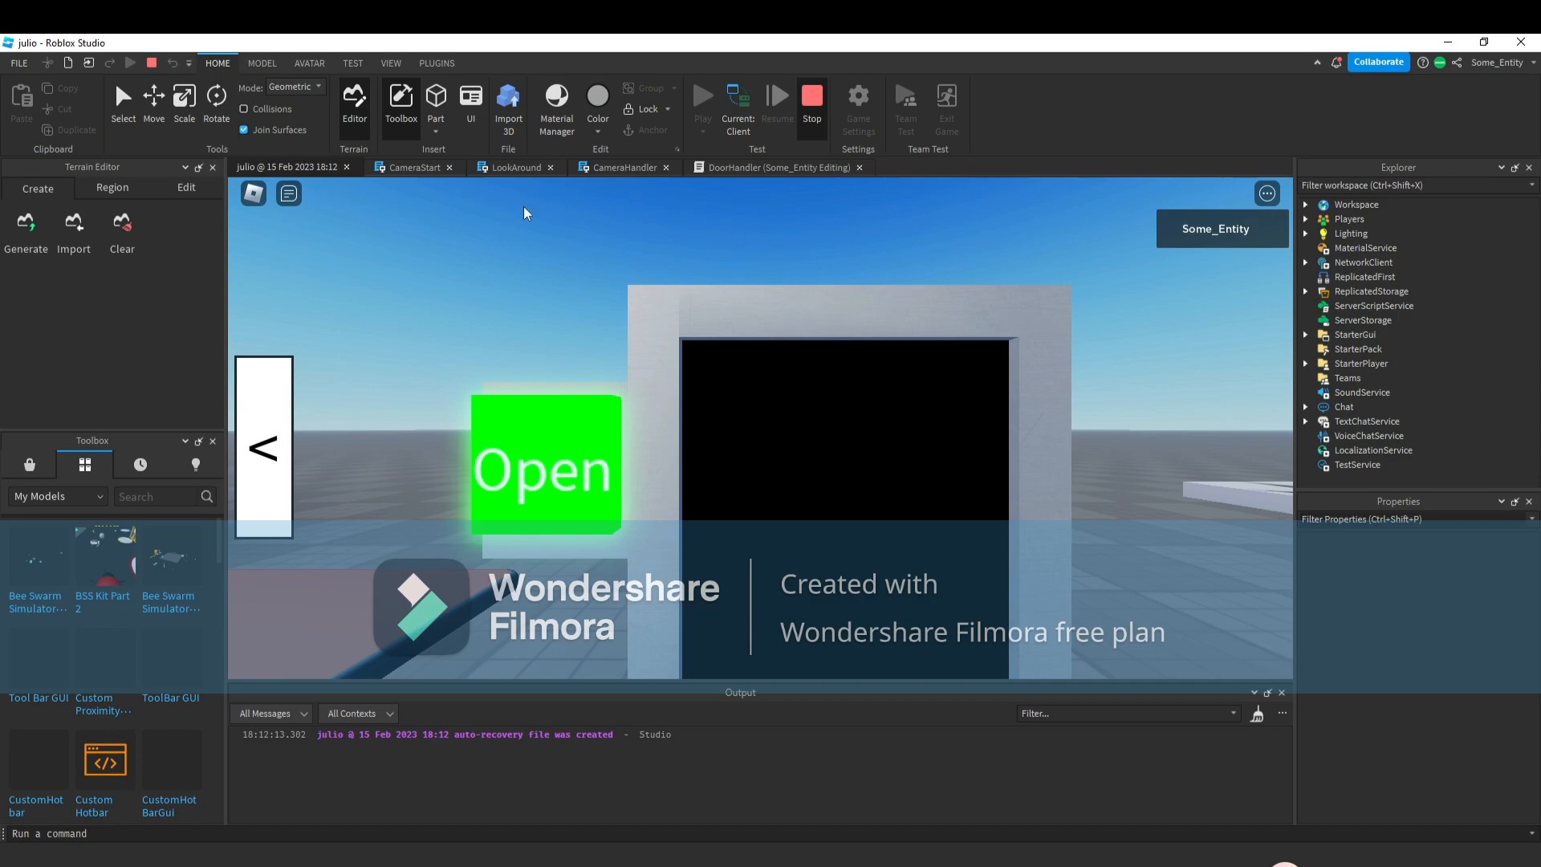
{"action": "key", "text": "shift+F5"}
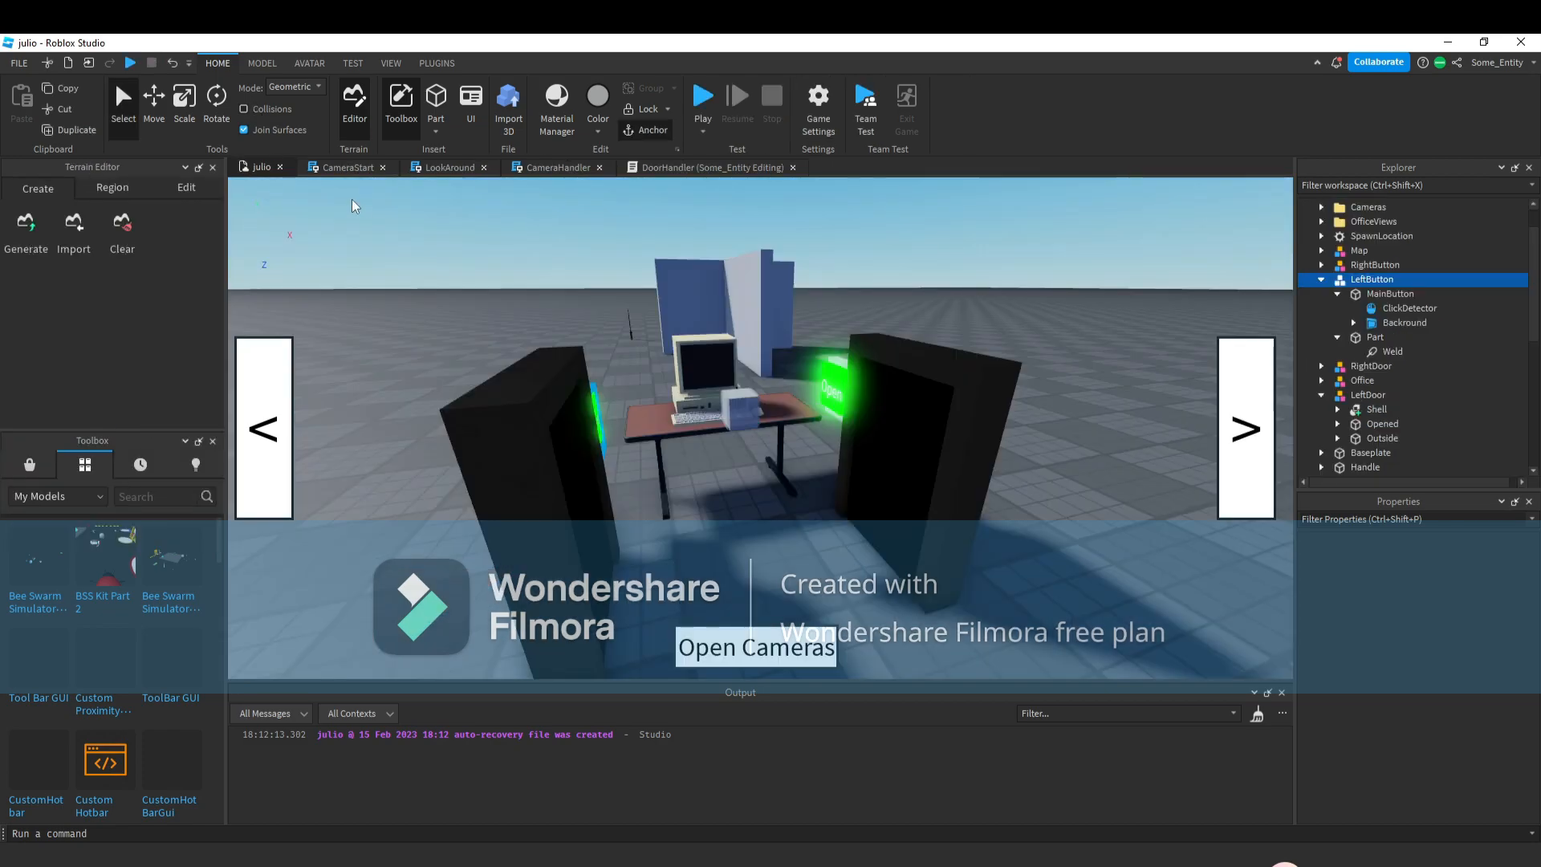
Select the LeftDoor and RightDoor models and move them around the desk.
{"action": "left_click", "coordinate": [355, 205]}
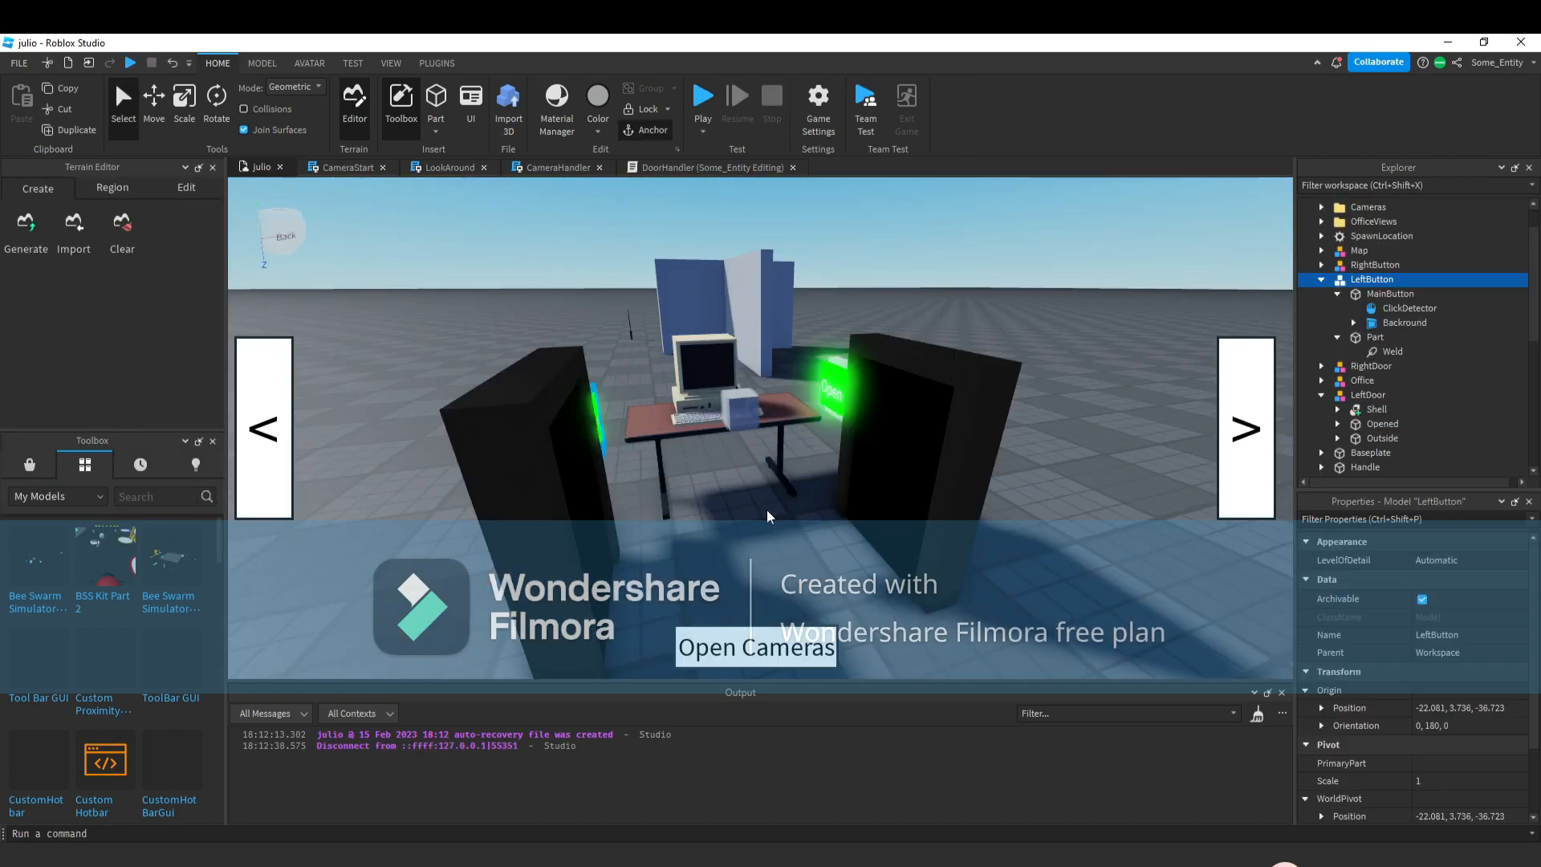
{"action": "right_click_drag", "start_coordinate": [449, 385], "coordinate": [464, 414]}
{"action": "left_click_drag", "start_coordinate": [450, 351], "coordinate": [727, 496]}
{"action": "key", "text": "d"}
{"action": "right_click_drag", "start_coordinate": [908, 526], "coordinate": [680, 414]}
{"action": "left_click", "coordinate": [742, 440], "text": "ctrl"}
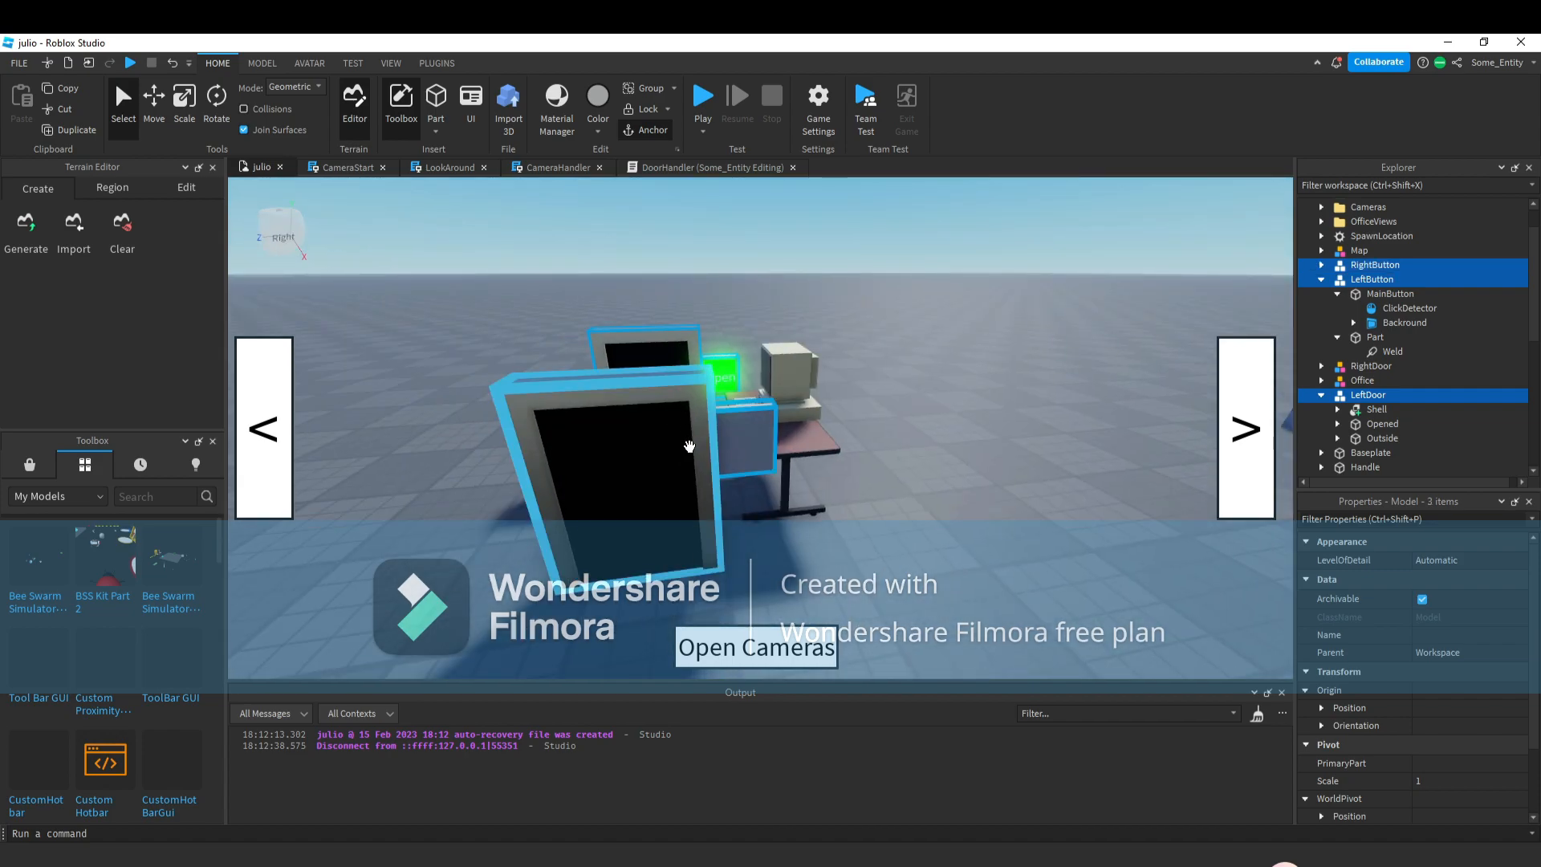
{"action": "left_click", "coordinate": [683, 425], "text": "ctrl"}
{"action": "key", "text": "ctrl+2"}
{"action": "left_click_drag", "start_coordinate": [661, 381], "coordinate": [757, 419]}
{"action": "left_click", "coordinate": [757, 418]}
{"action": "right_click_drag", "start_coordinate": [757, 418], "coordinate": [885, 505]}
{"action": "key", "text": "w"}
{"action": "right_click", "coordinate": [884, 504]}
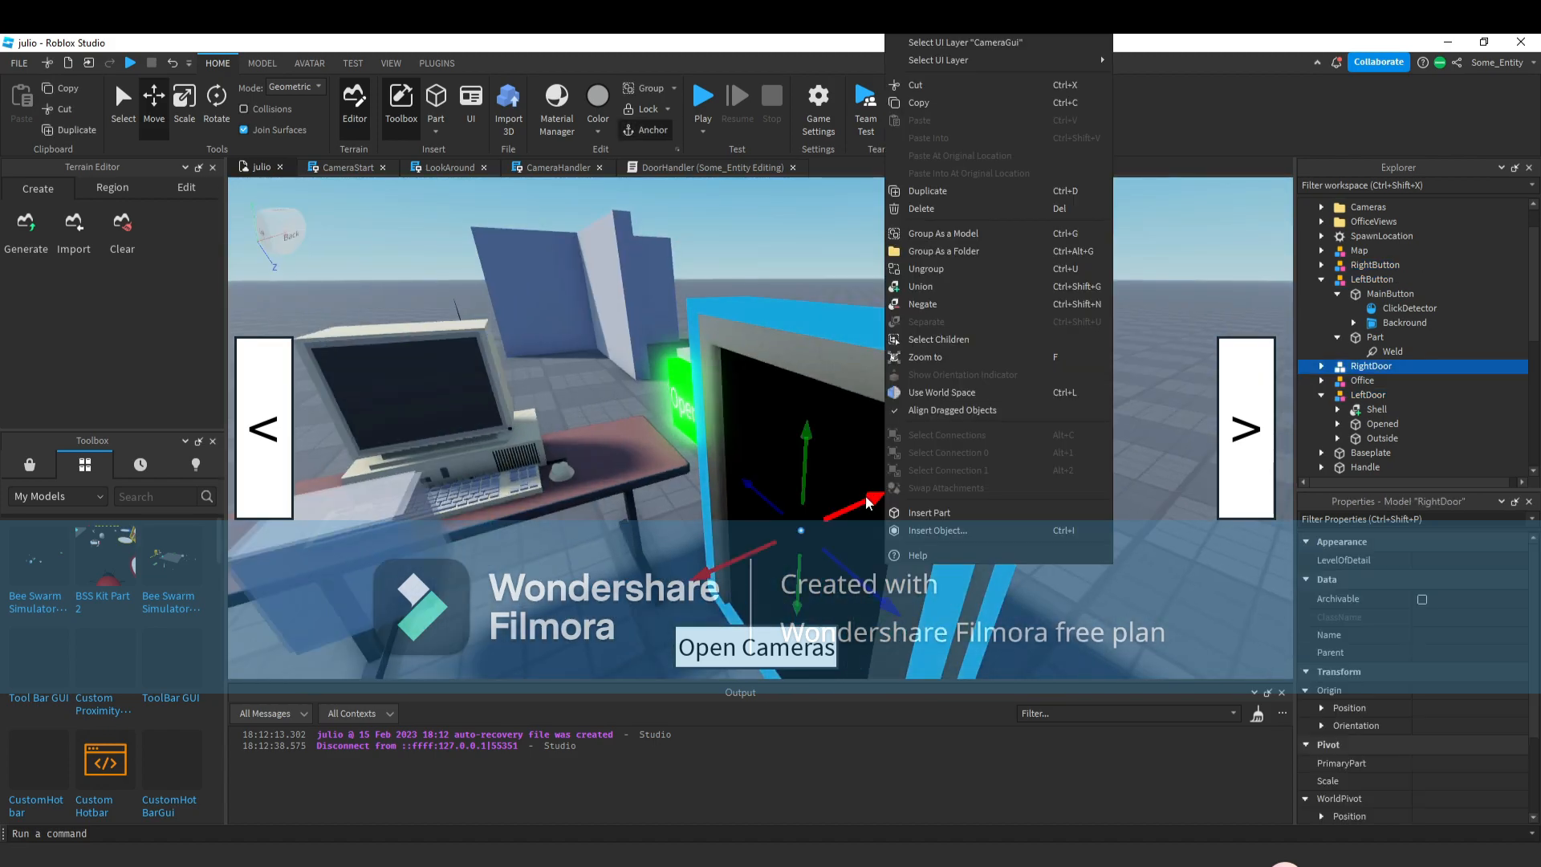
{"action": "left_click", "coordinate": [1030, 597]}
{"action": "key", "text": "d"}
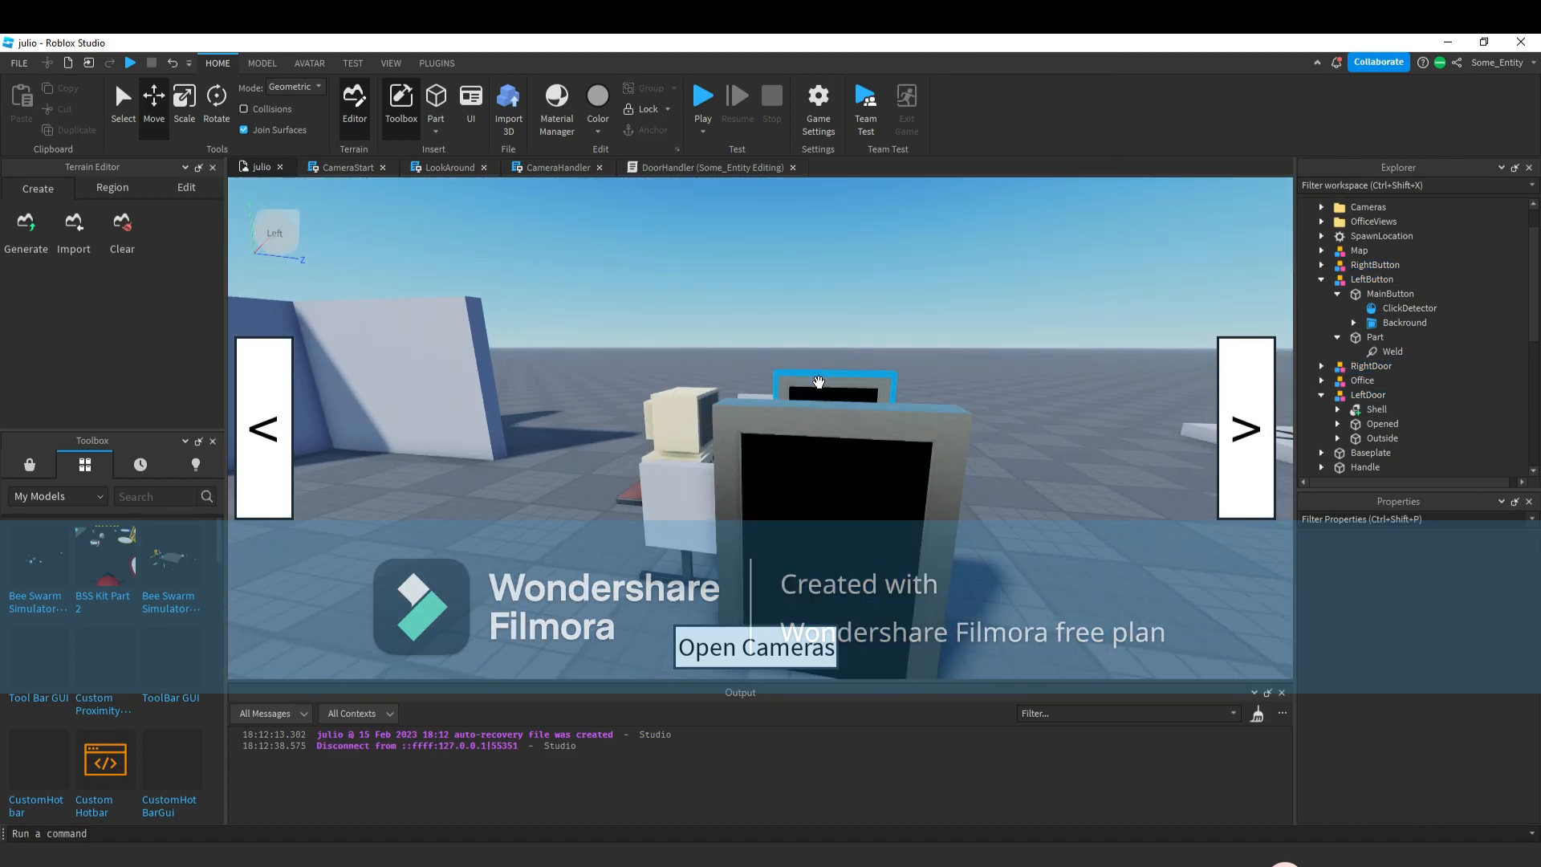
Resize and reposition the selected door models beside the desk with the Scale and Move tools.
{"action": "left_click", "coordinate": [827, 383]}
{"action": "key", "text": "s"}
{"action": "left_click", "coordinate": [186, 98]}
{"action": "left_click", "coordinate": [762, 491], "text": "ctrl"}
{"action": "left_click_drag", "start_coordinate": [815, 374], "coordinate": [814, 348]}
{"action": "key", "text": "d"}
{"action": "left_click", "coordinate": [156, 112]}
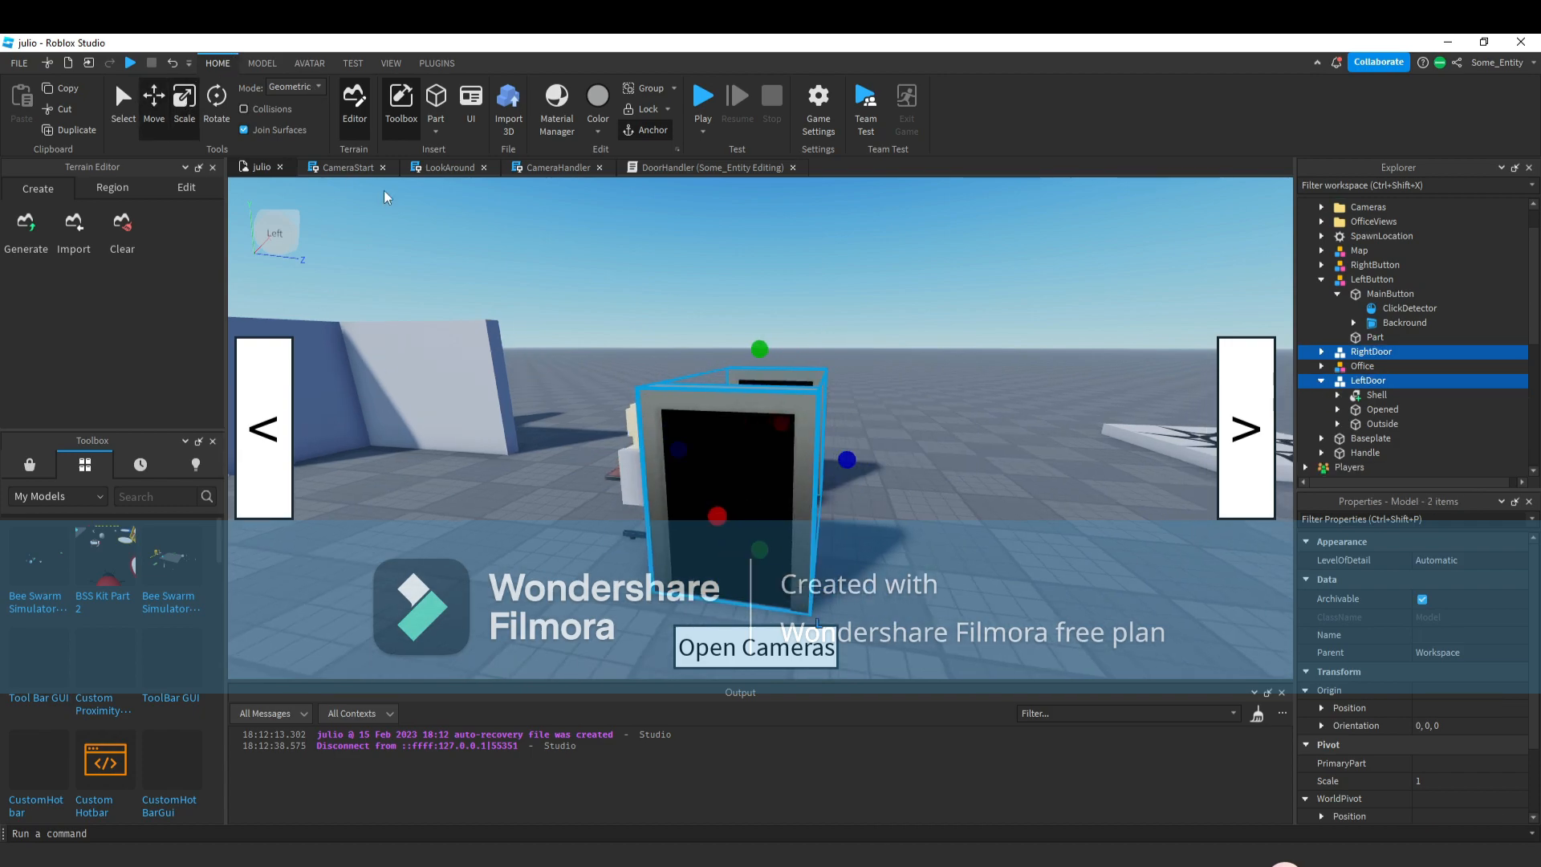
{"action": "left_click_drag", "start_coordinate": [833, 460], "coordinate": [841, 462]}
{"action": "key", "text": "w"}
{"action": "right_click_drag", "start_coordinate": [912, 508], "coordinate": [731, 371]}
{"action": "key", "text": "a"}
{"action": "key", "text": "w"}
{"action": "left_click", "coordinate": [912, 508]}
{"action": "key", "text": "s"}
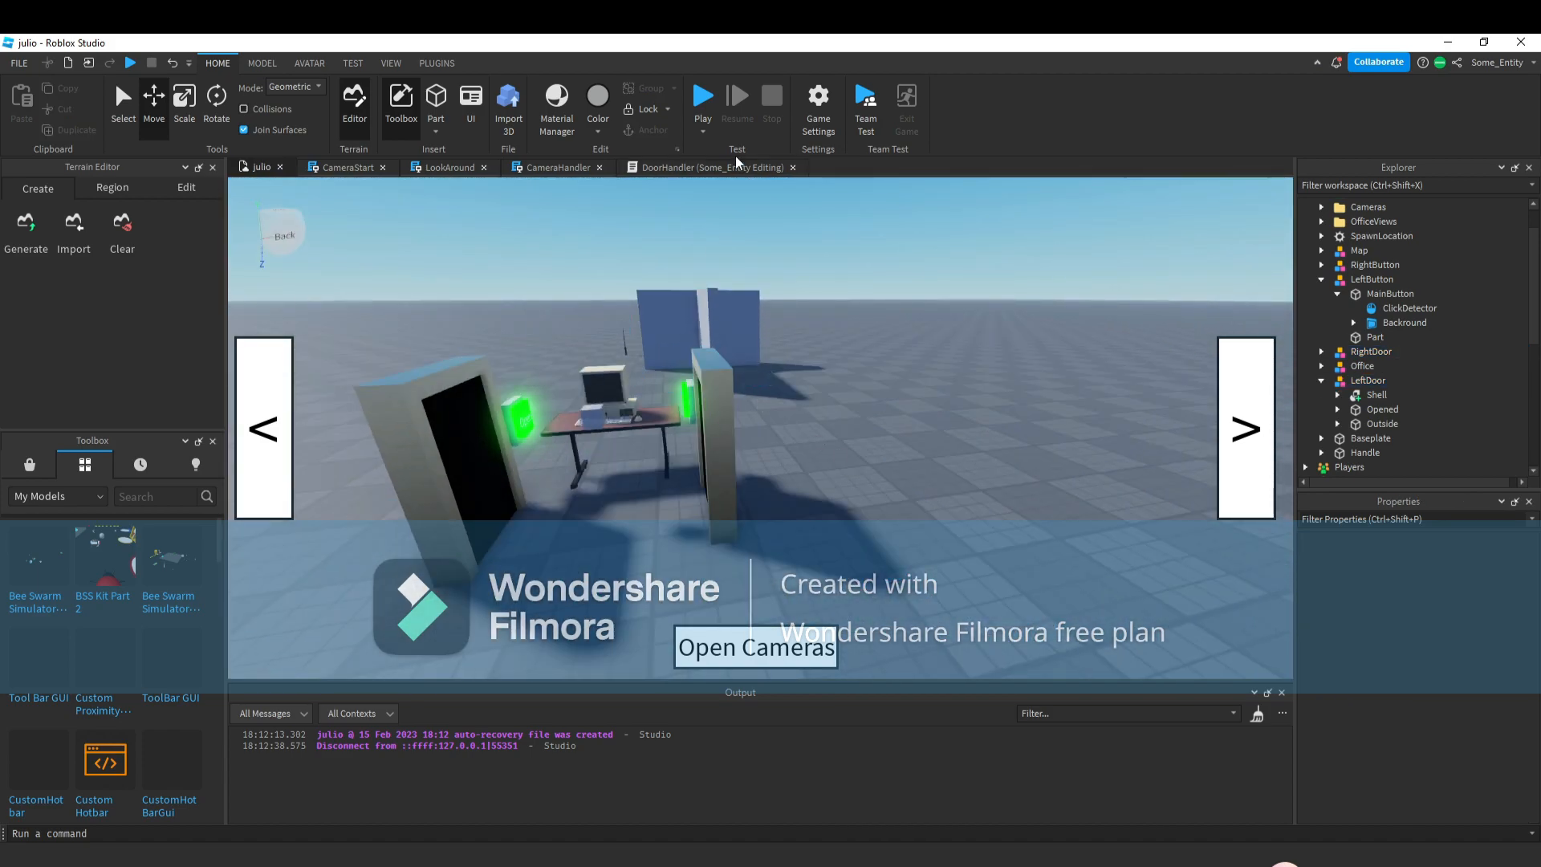
Duplicate the left button's click handler below it and make the copy listen to rightButton.
{"action": "left_click", "coordinate": [707, 167]}
{"action": "left_click_drag", "start_coordinate": [333, 467], "coordinate": [281, 289]}
{"action": "key", "text": "ctrl+c"}
{"action": "left_click", "coordinate": [363, 472]}
{"action": "key", "text": "Return"}
{"action": "key", "text": "Return"}
{"action": "key", "text": "ctrl+v"}
{"action": "double_click", "coordinate": [341, 480]}
{"action": "type", "text": "rightDoor"}
{"action": "left_click", "coordinate": [336, 480]}
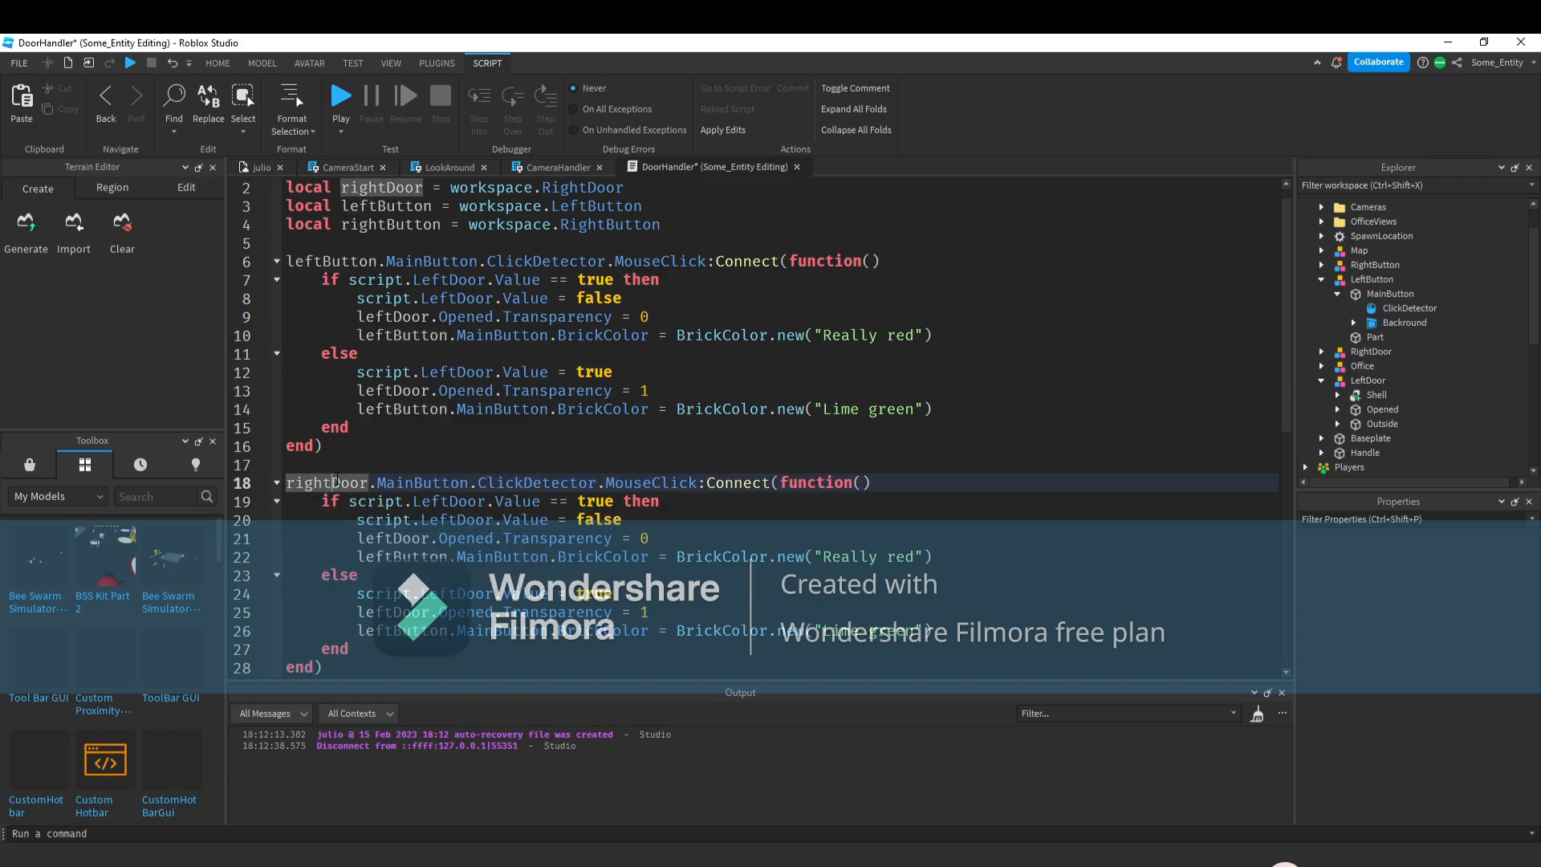
{"action": "left_click_drag", "start_coordinate": [329, 480], "coordinate": [369, 482]}
{"action": "type", "text": "bu"}
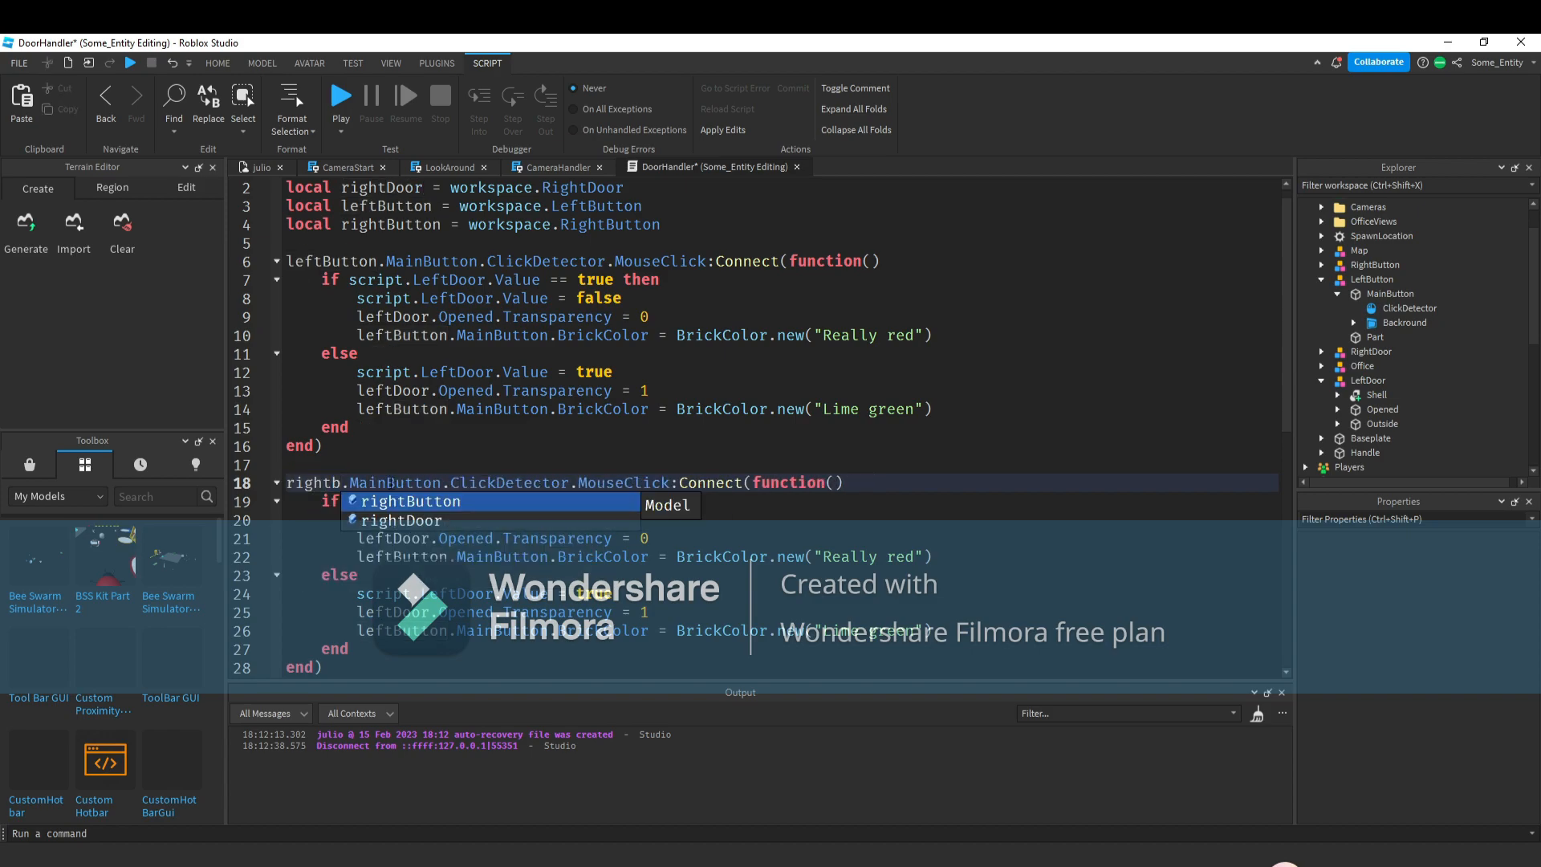
{"action": "left_click", "coordinate": [433, 506]}
In the copied handler, replace leftDoor with rightDoor and leftButton with rightButton on the Opened and BrickColor lines.
{"action": "double_click", "coordinate": [402, 538]}
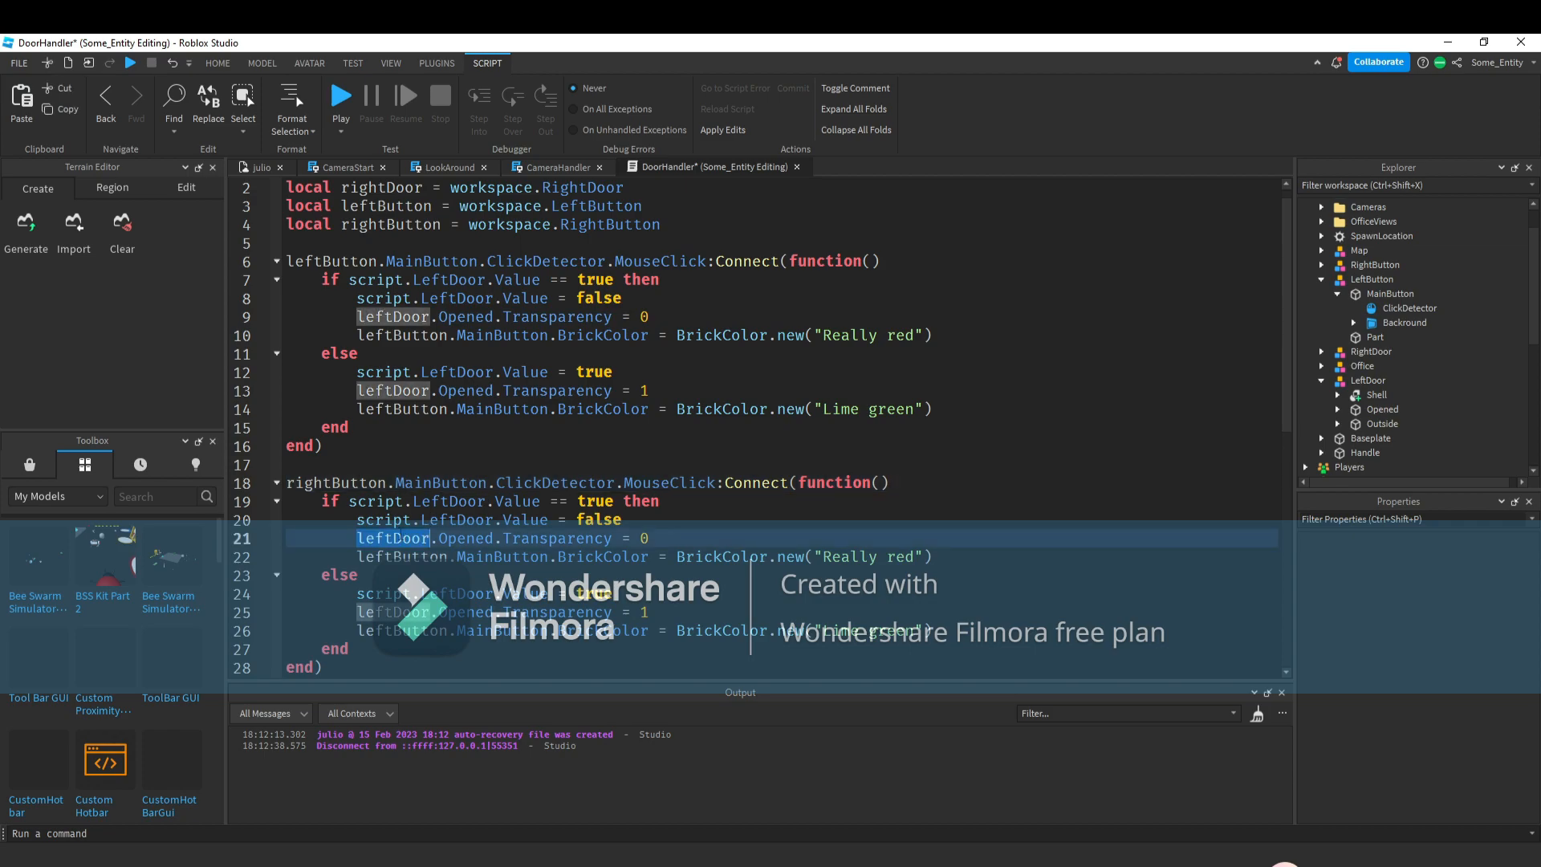
{"action": "type", "text": "r"}
{"action": "left_click", "coordinate": [433, 614]}
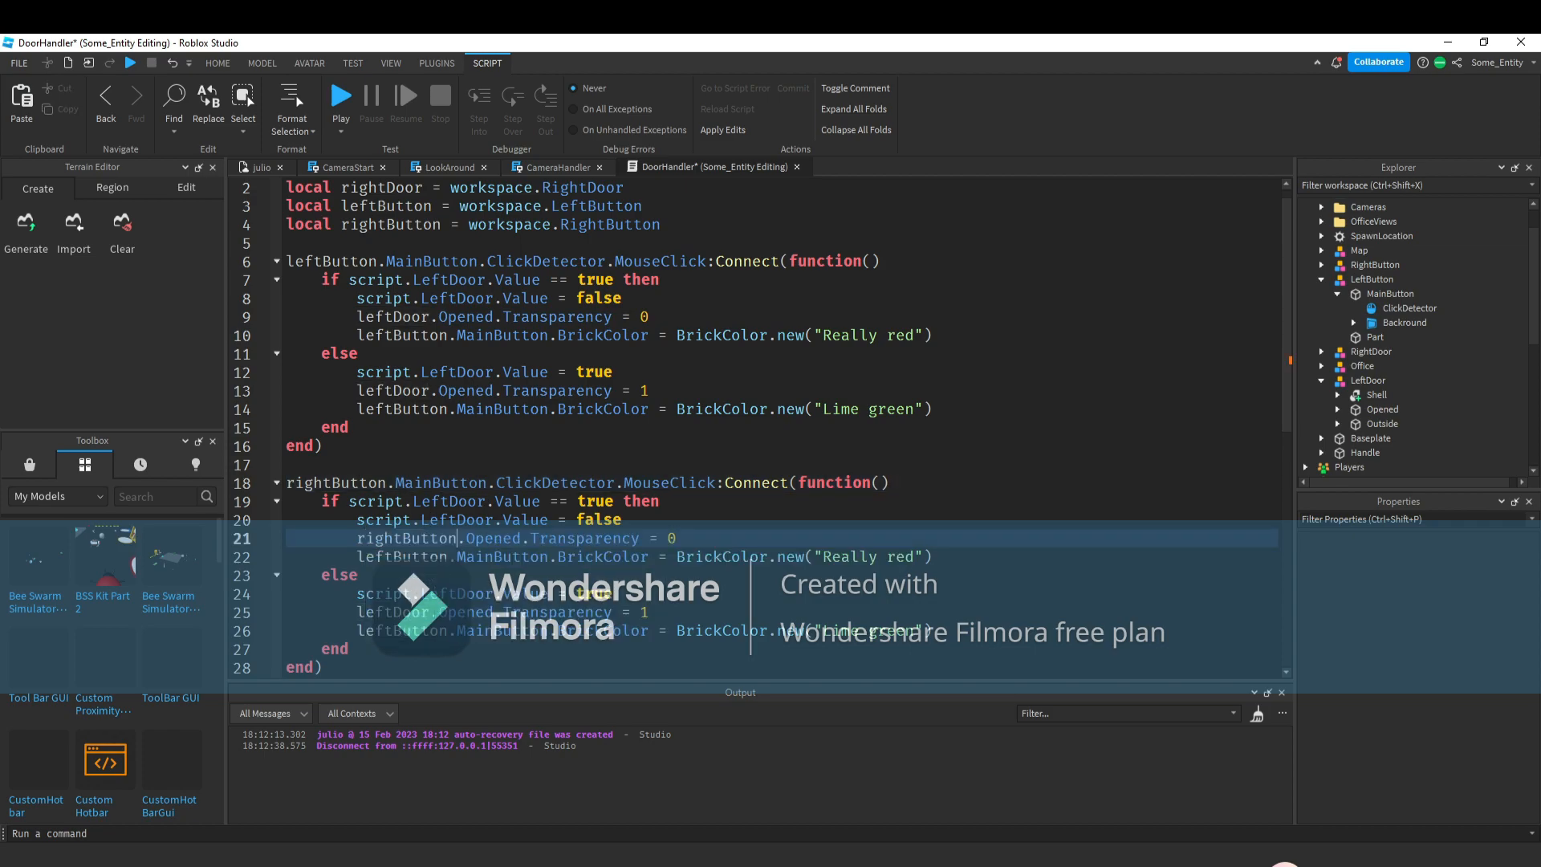
{"action": "double_click", "coordinate": [425, 537]}
{"action": "type", "text": "rightDoor"}
{"action": "key", "text": "ctrl+c"}
{"action": "double_click", "coordinate": [397, 613]}
{"action": "key", "text": "ctrl+v"}
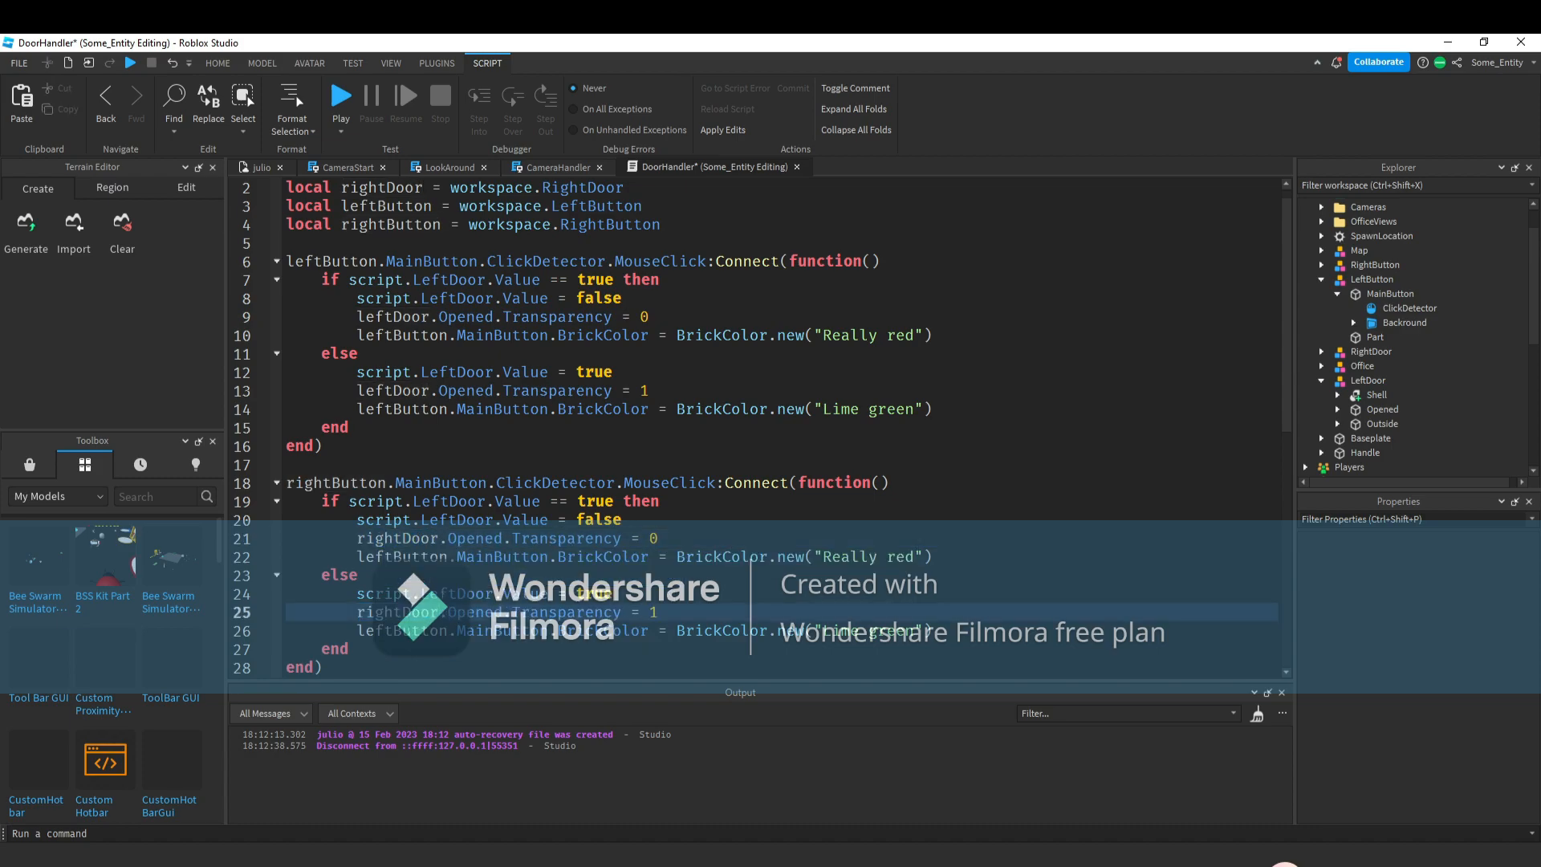
{"action": "double_click", "coordinate": [403, 631]}
{"action": "type", "text": "rightButton"}
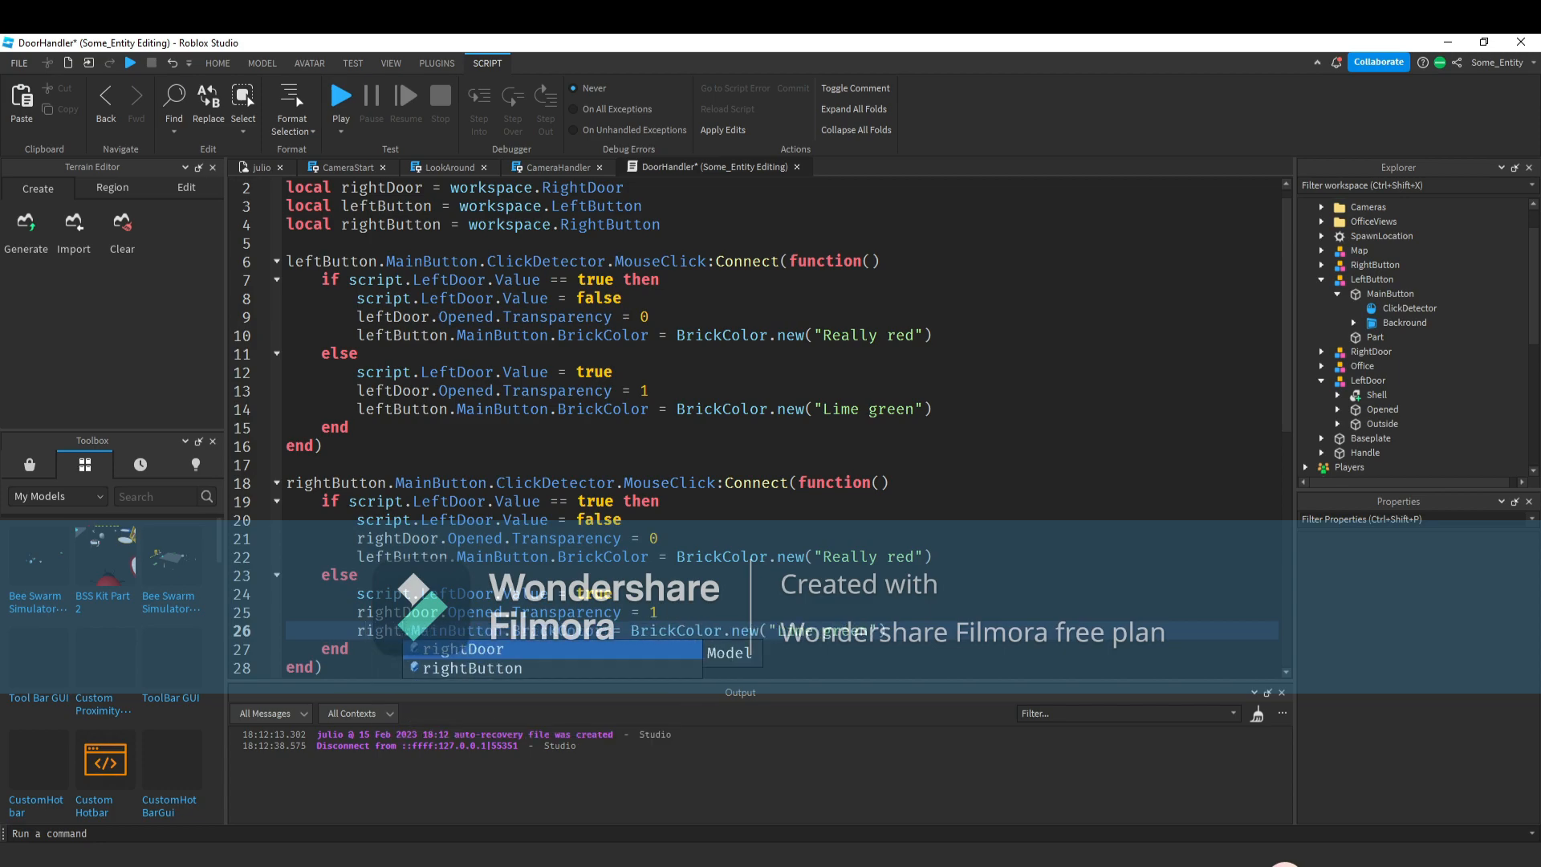
{"action": "left_click", "coordinate": [418, 557]}
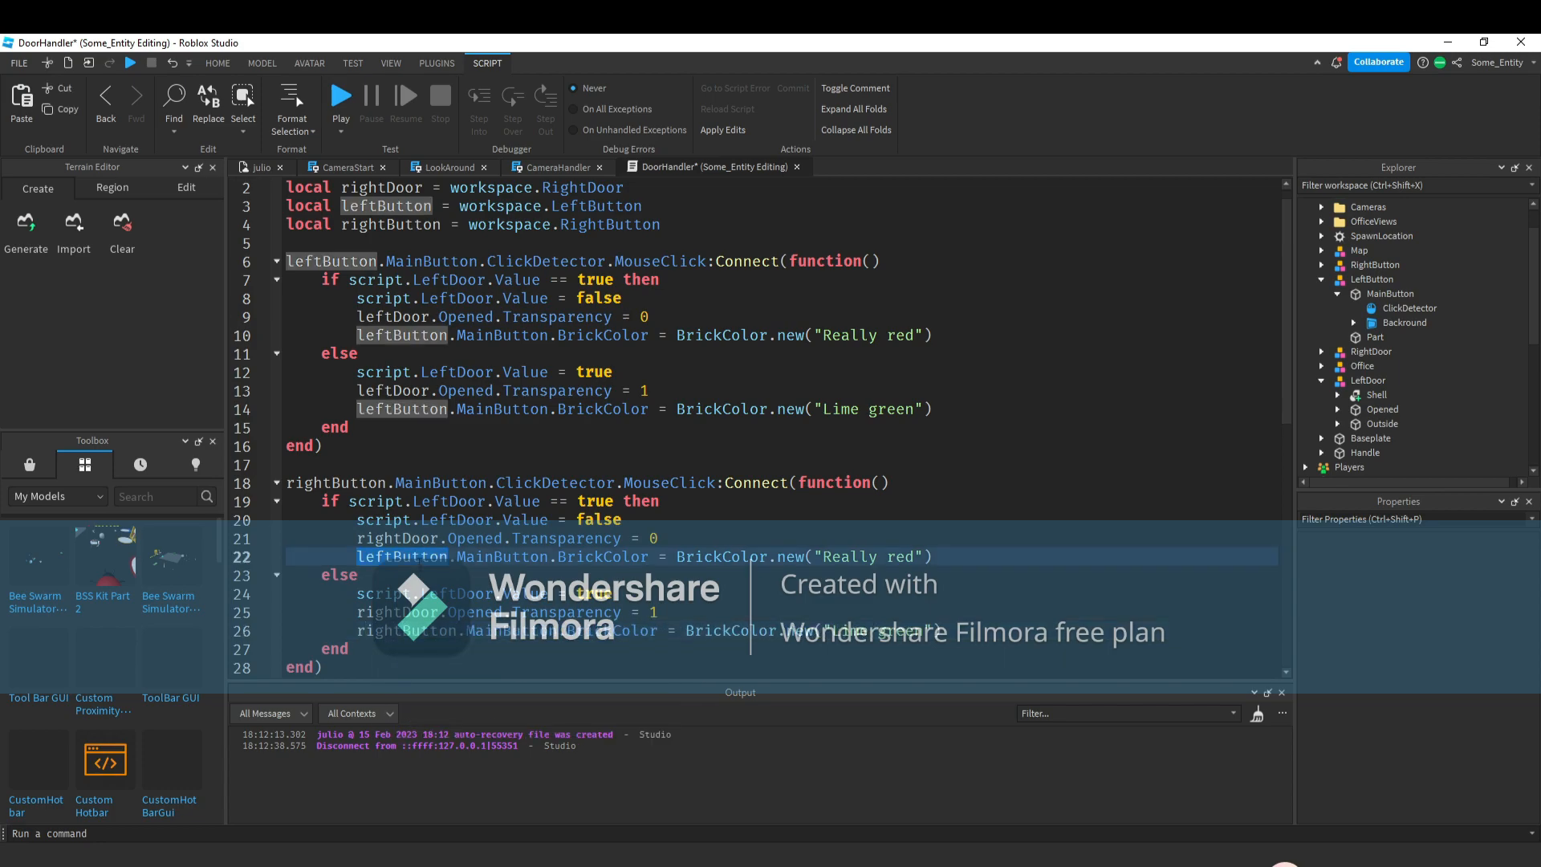
{"action": "type", "text": "rightButton"}
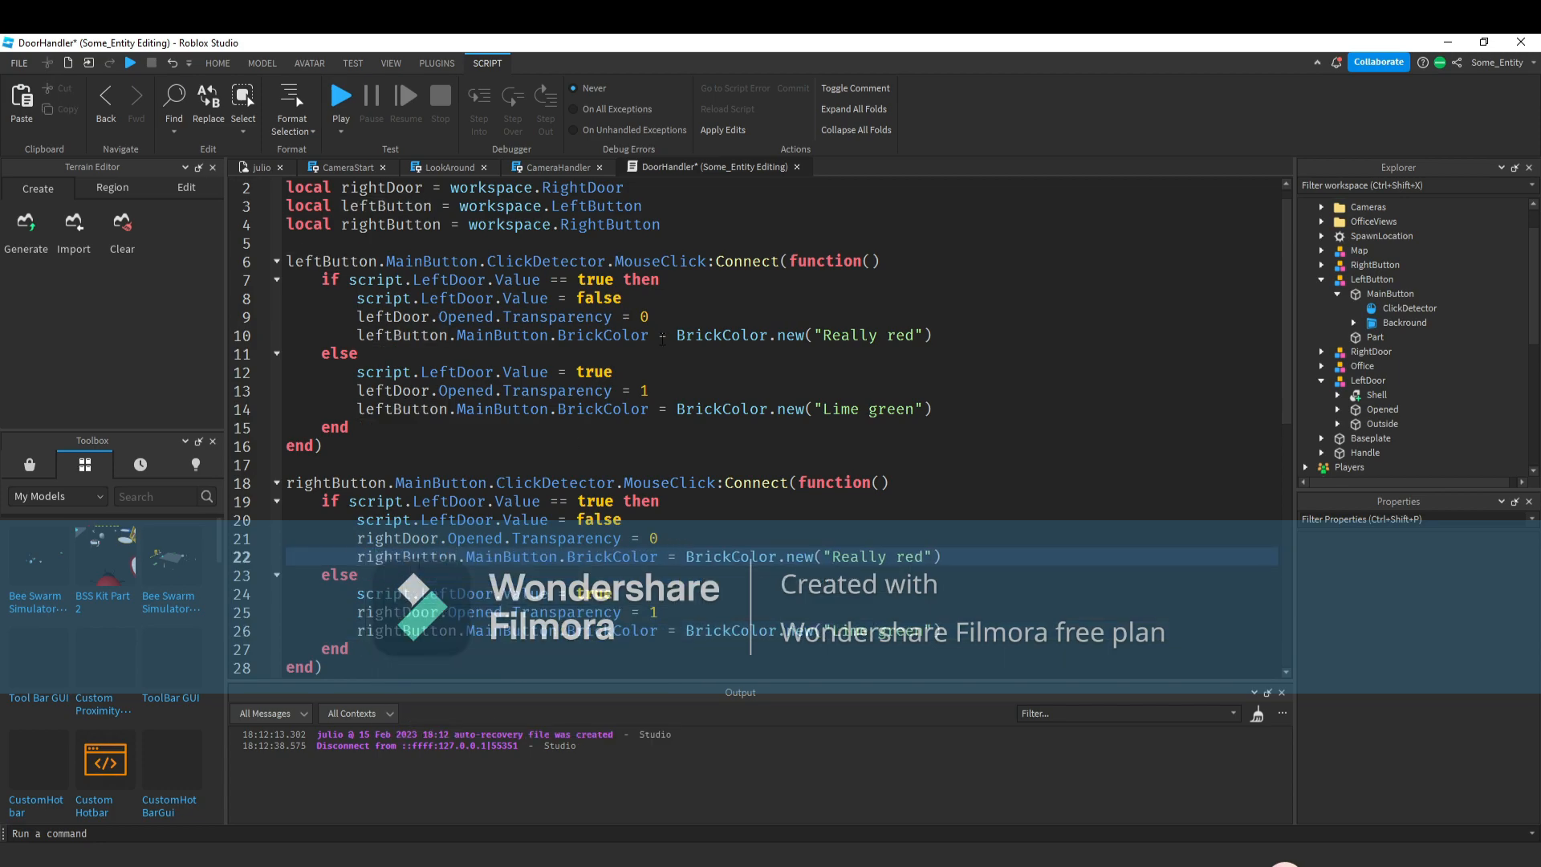
In the left handler, check LeftDoor.Value == false, set it to true in the if block and false in else.
{"action": "double_click", "coordinate": [608, 279]}
{"action": "type", "text": "false"}
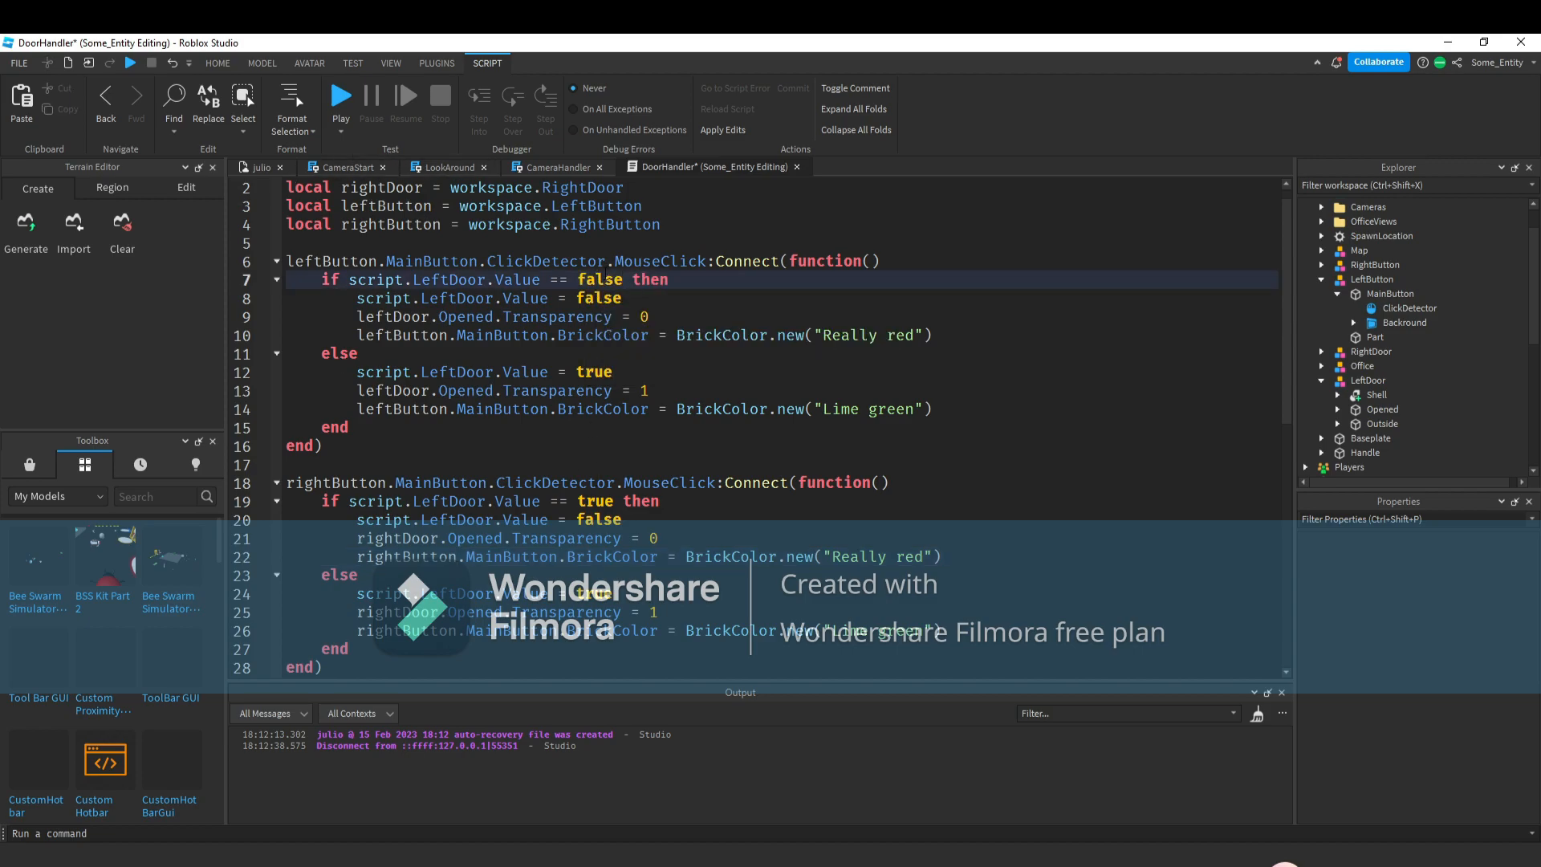
{"action": "double_click", "coordinate": [602, 288]}
{"action": "left_click", "coordinate": [600, 295]}
{"action": "double_click", "coordinate": [604, 298]}
{"action": "type", "text": "true"}
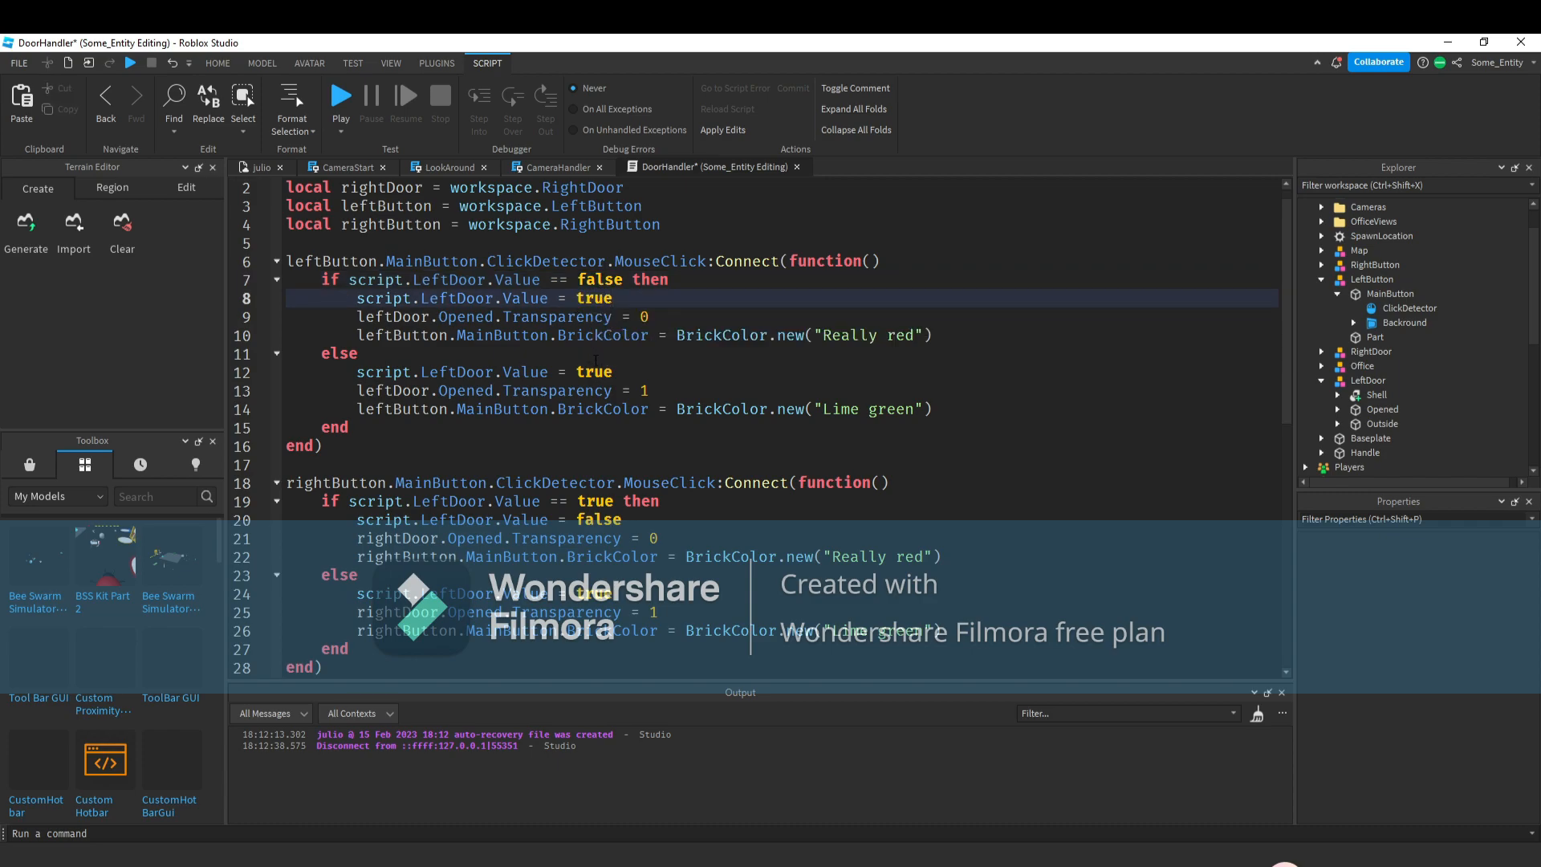
{"action": "double_click", "coordinate": [593, 371]}
{"action": "type", "text": "false"}
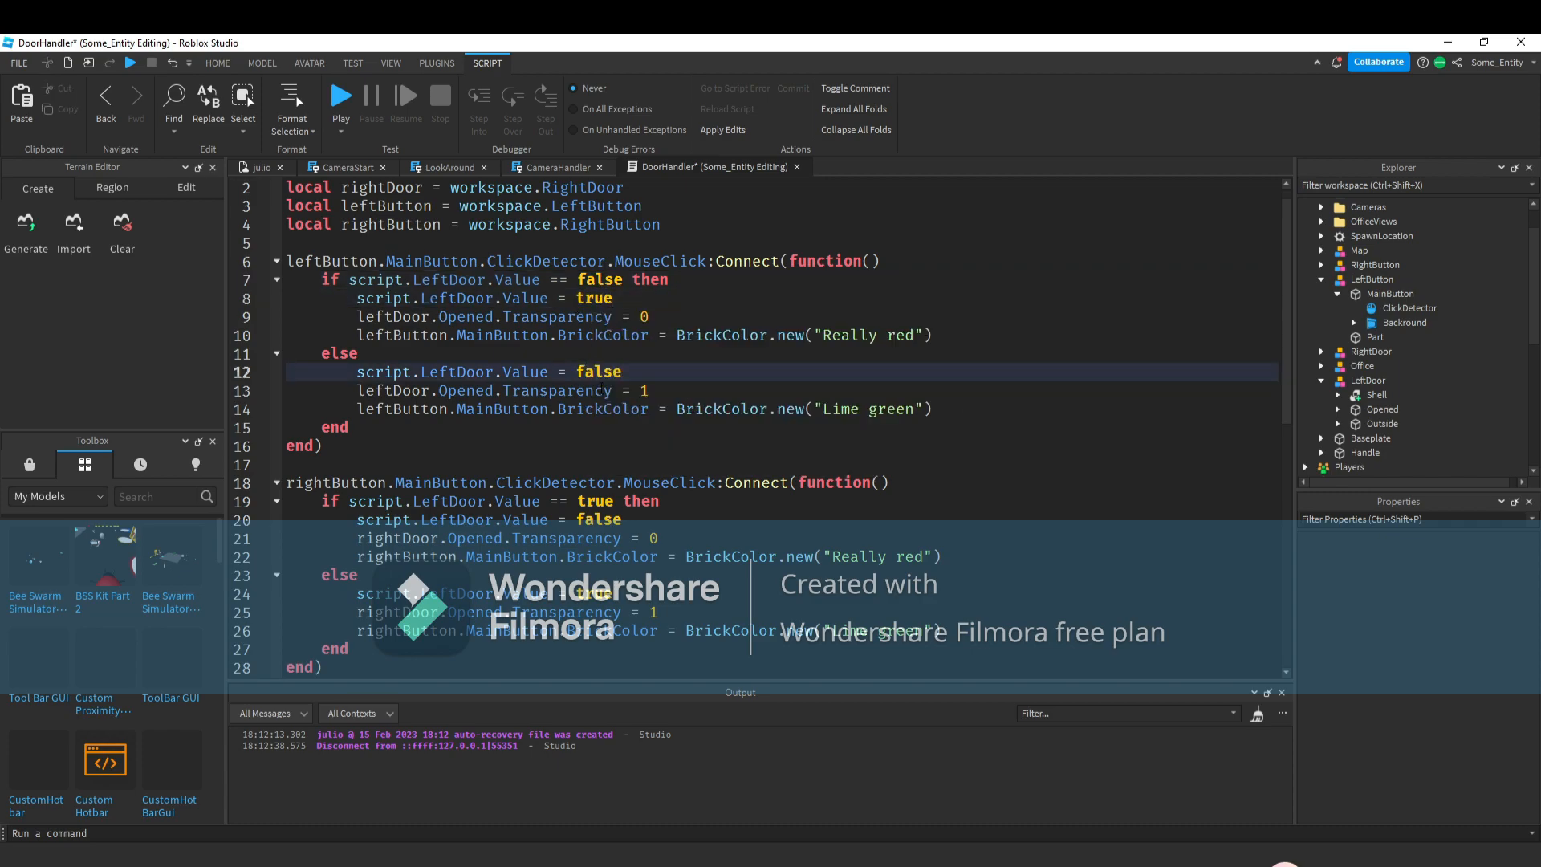
In the right handler, make the if check LeftDoor.Value == false, set it to true inside, and false in else.
{"action": "double_click", "coordinate": [595, 501]}
{"action": "type", "text": "false"}
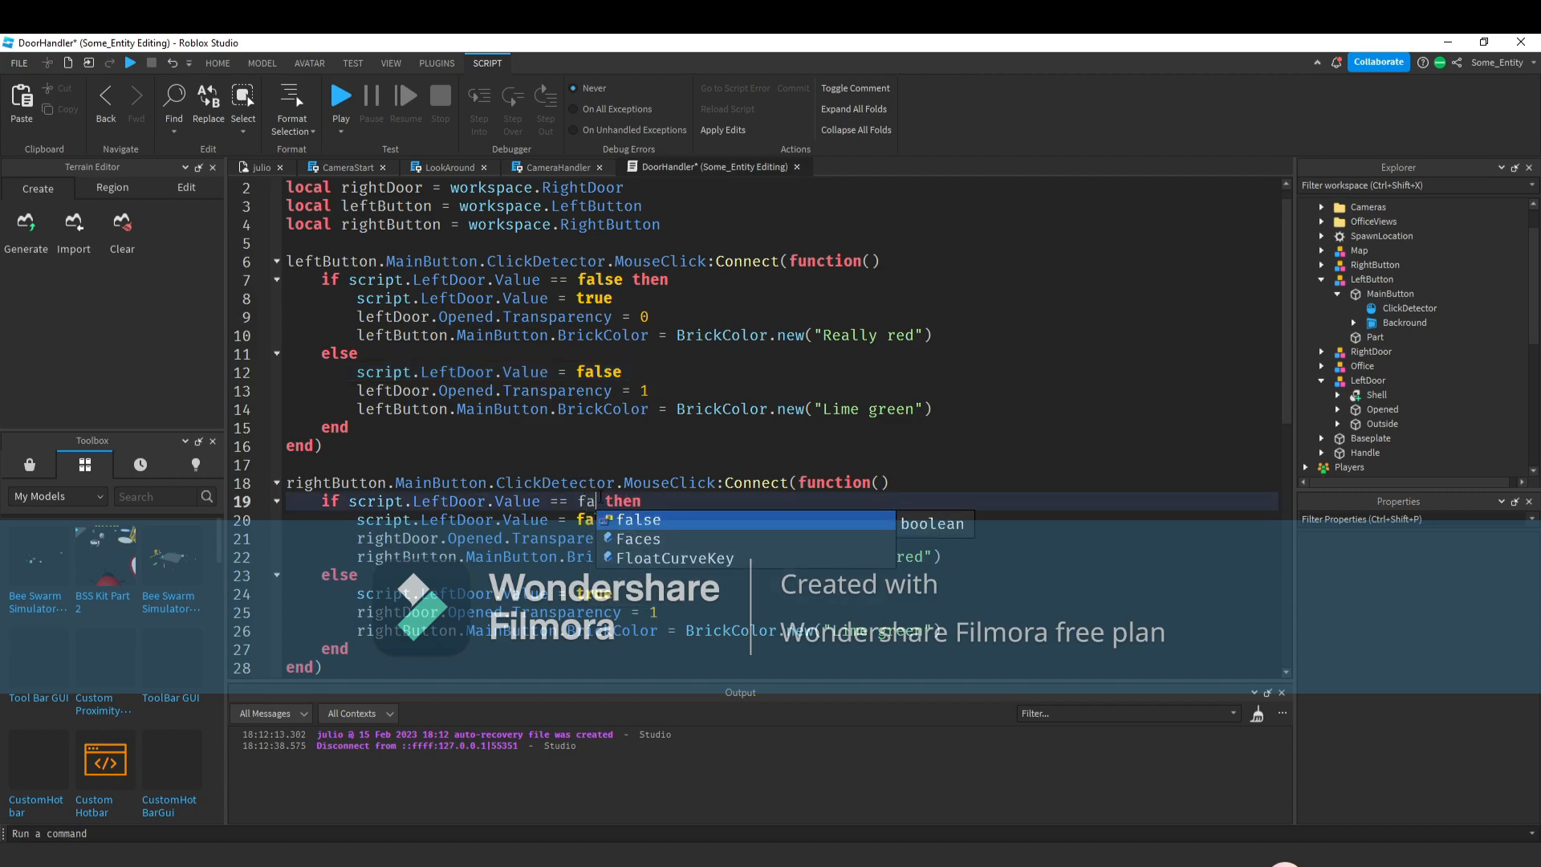
{"action": "double_click", "coordinate": [604, 520]}
{"action": "type", "text": "true"}
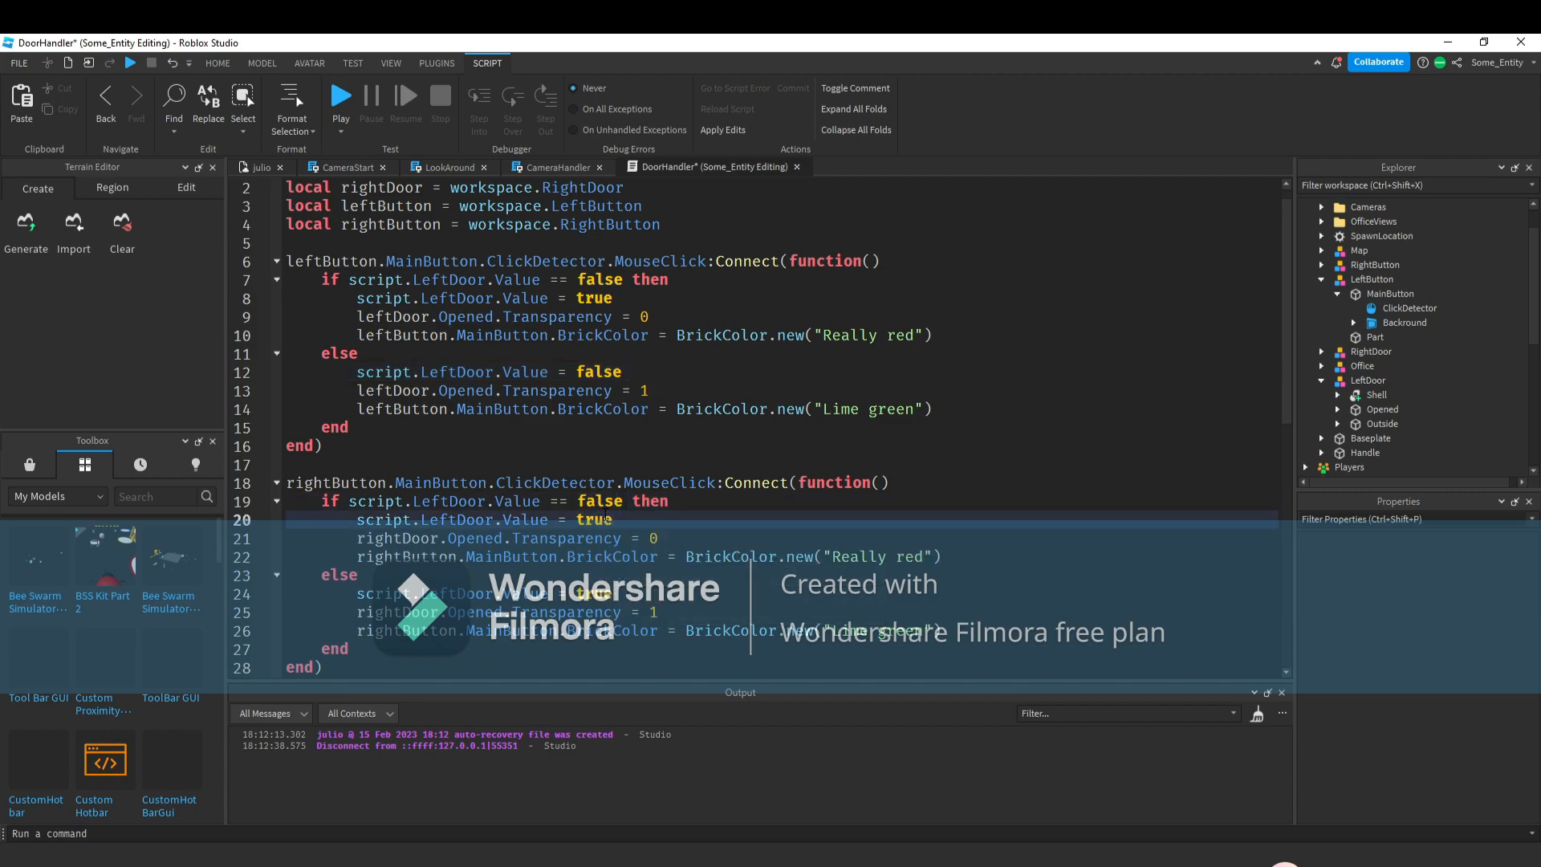
{"action": "double_click", "coordinate": [595, 593]}
{"action": "type", "text": "false"}
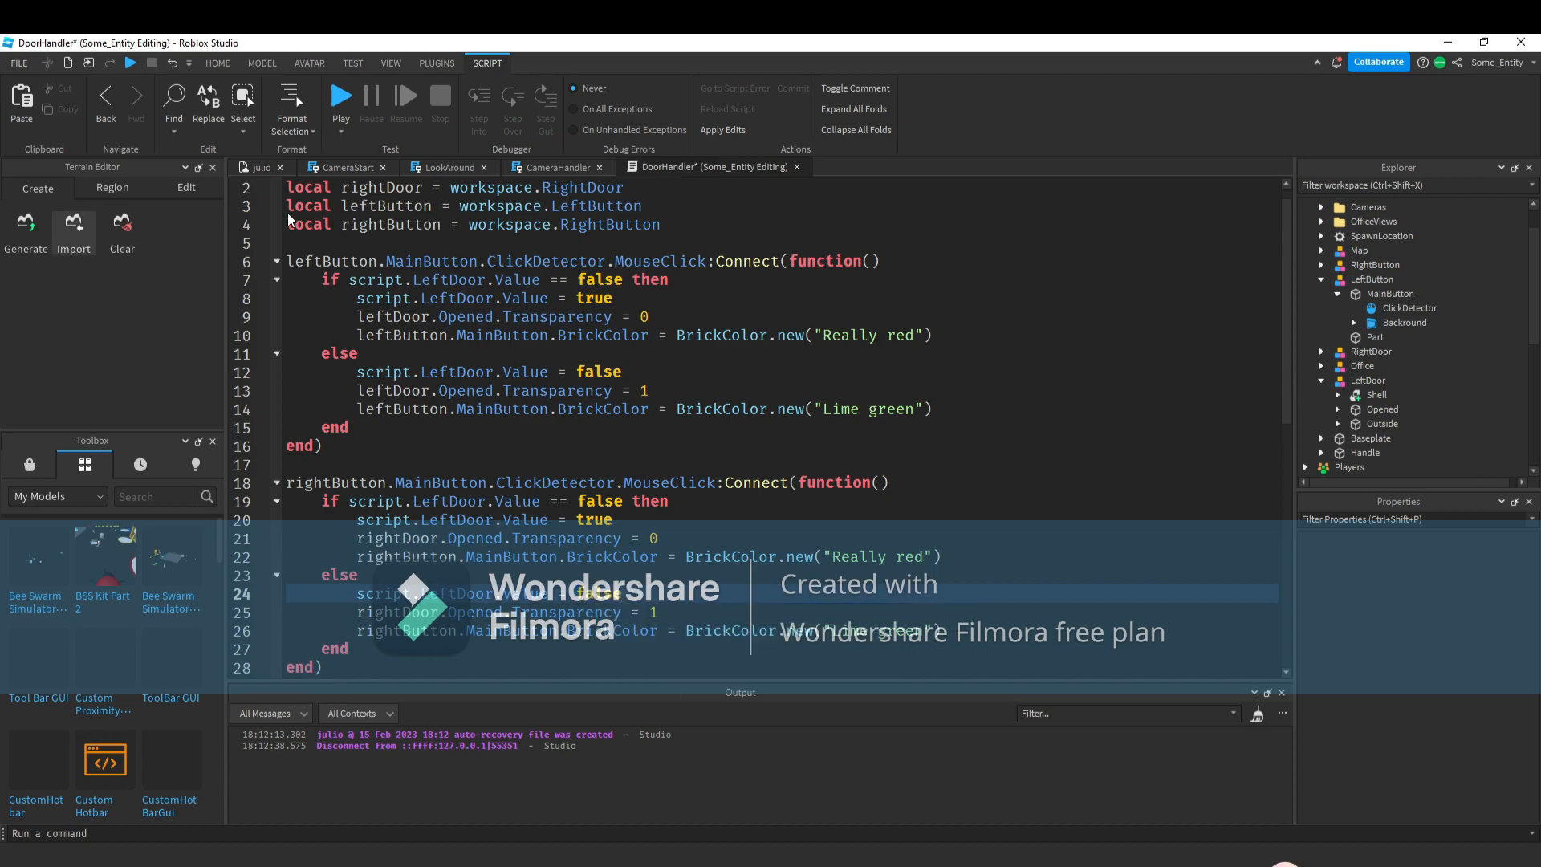
Run a playtest of the game and stop it.
{"action": "left_click", "coordinate": [341, 97]}
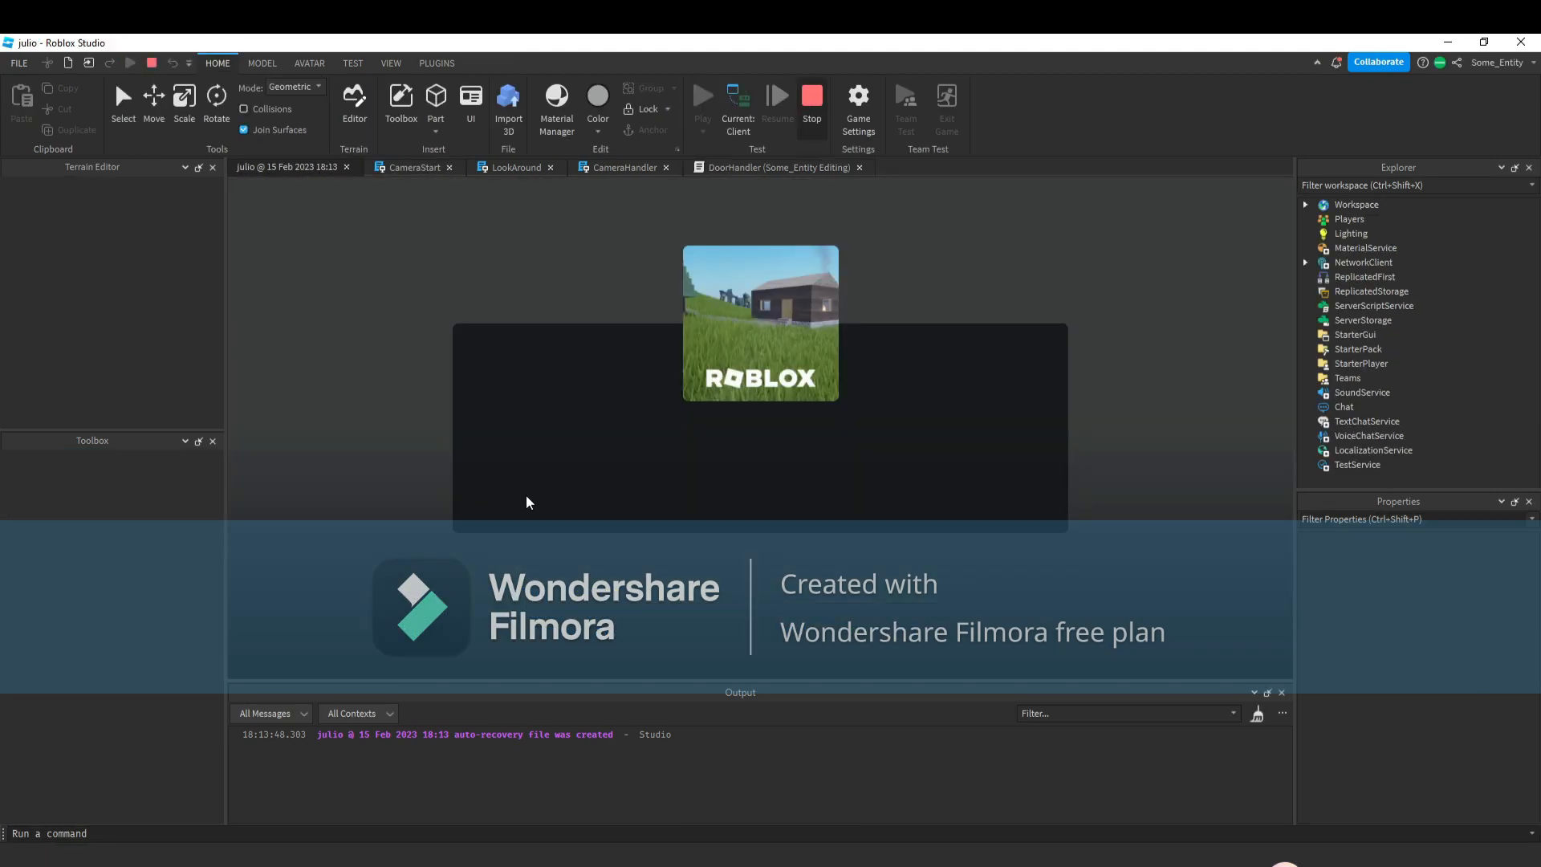
{"action": "left_click", "coordinate": [812, 97]}
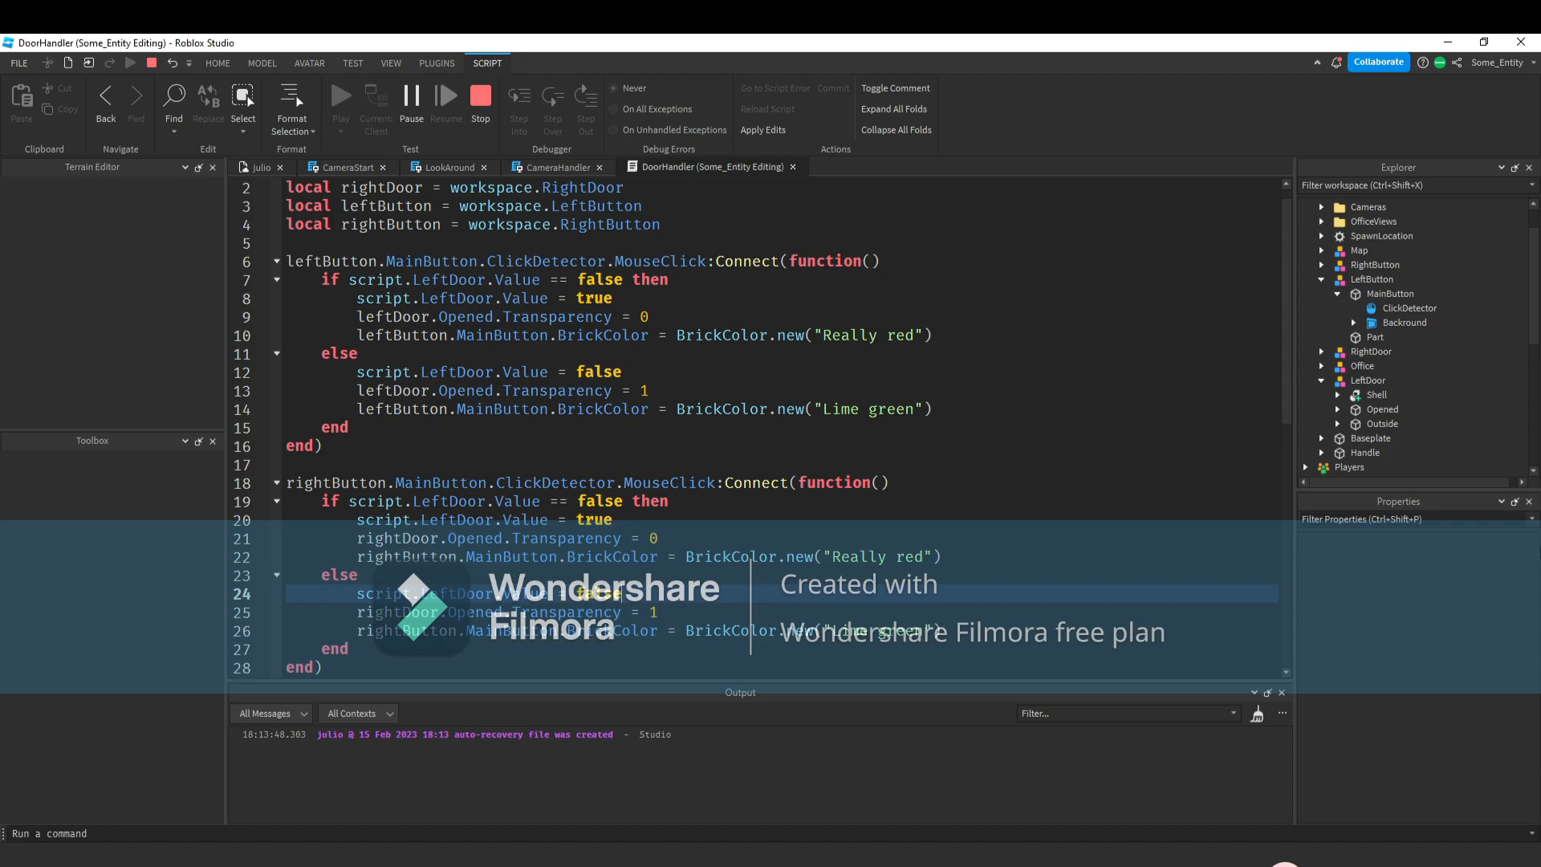
Inspect the RightDoor and LeftDoor BoolValues under DoorHandler in ServerScriptService.
{"action": "scroll", "coordinate": [1394, 351], "scroll_direction": "down", "scroll_amount": 3}
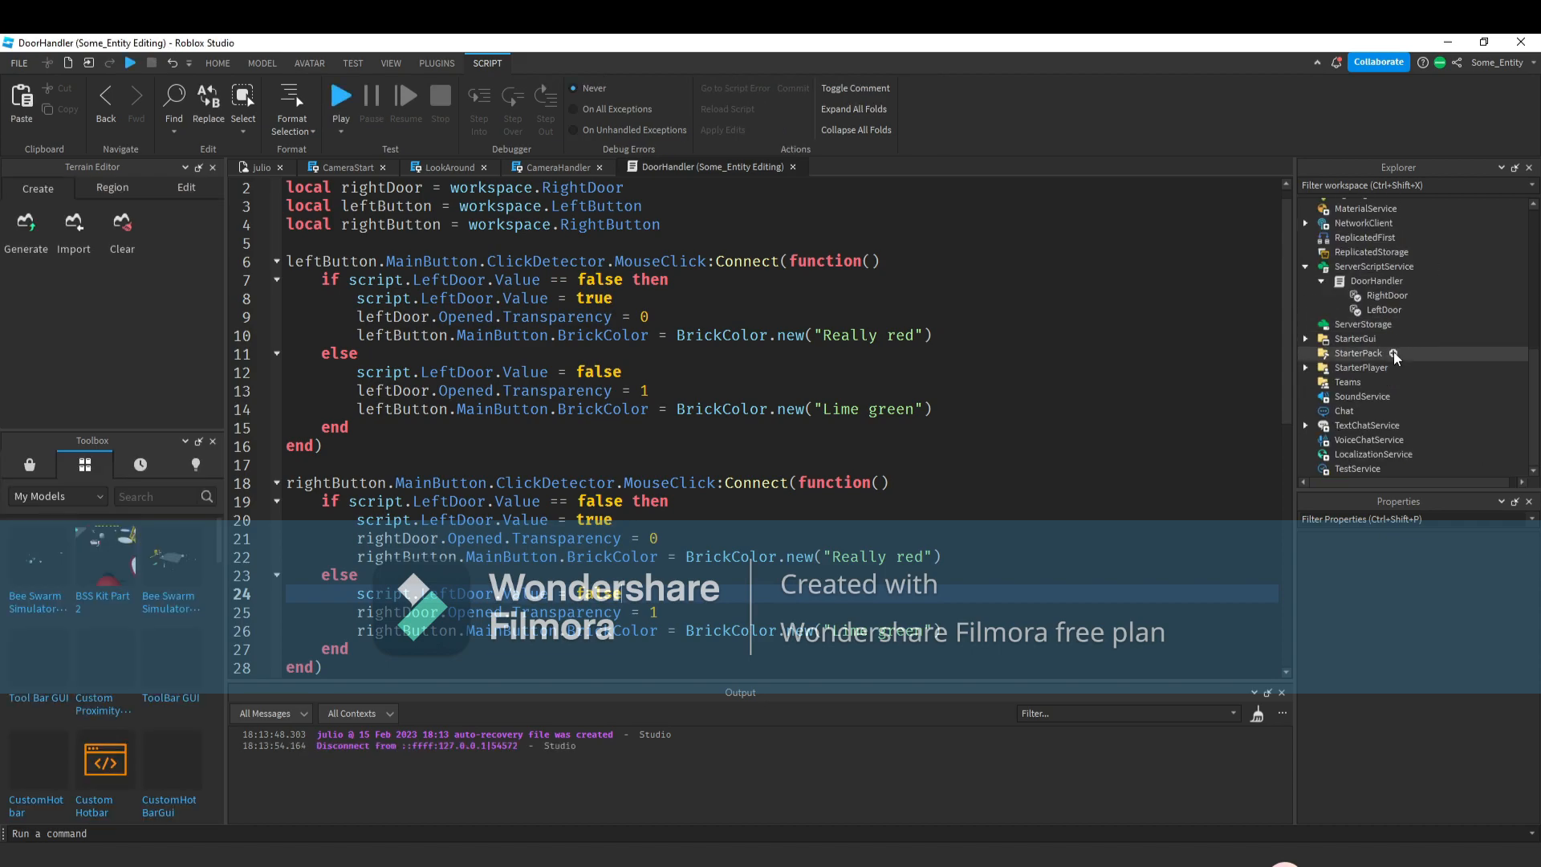
{"action": "left_click", "coordinate": [1387, 295]}
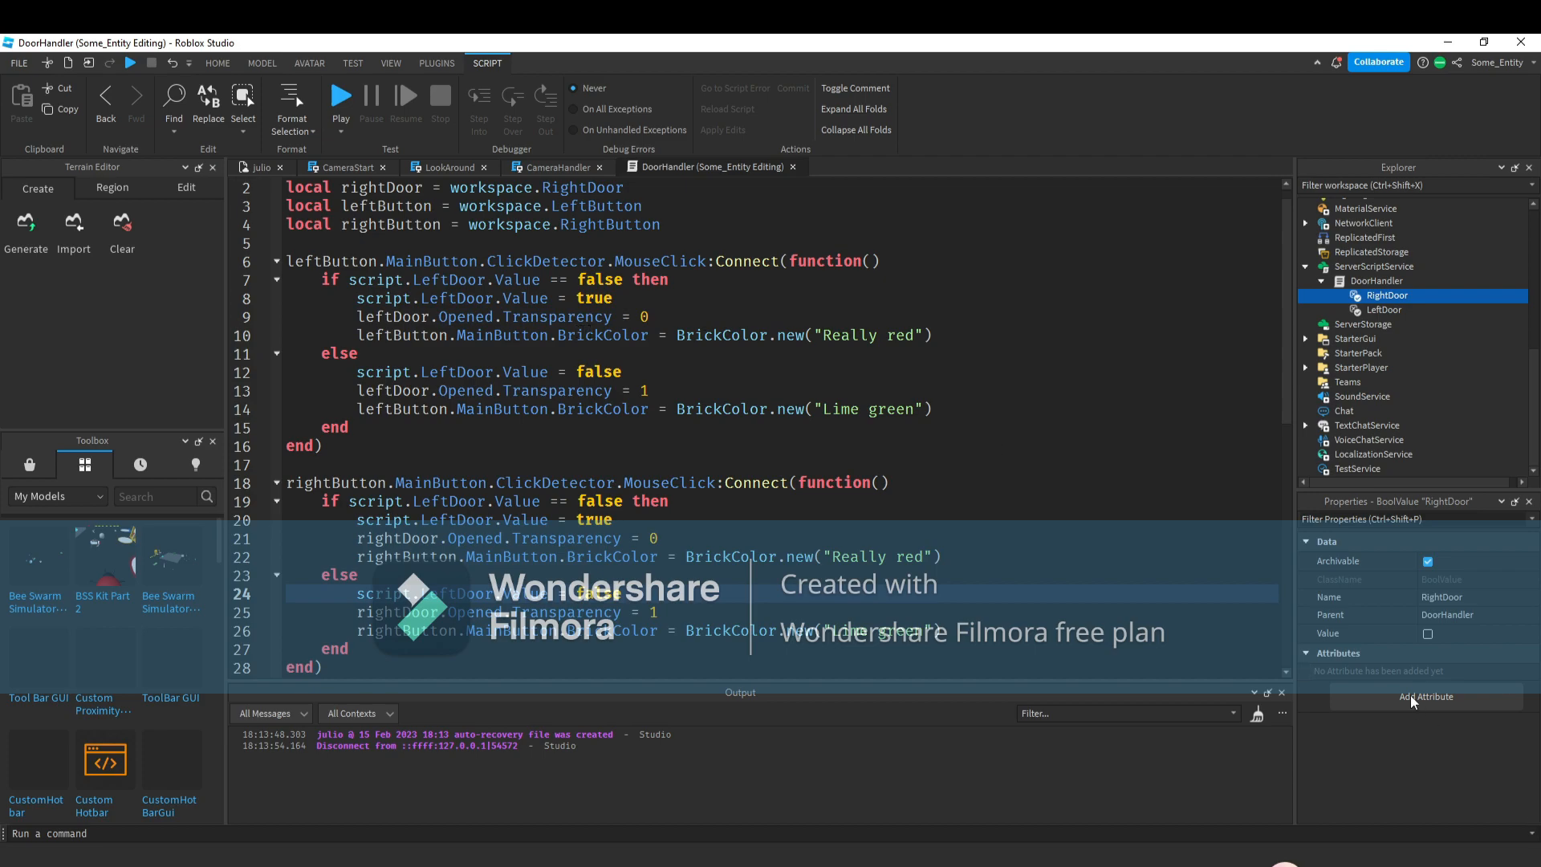
{"action": "left_click", "coordinate": [1388, 310]}
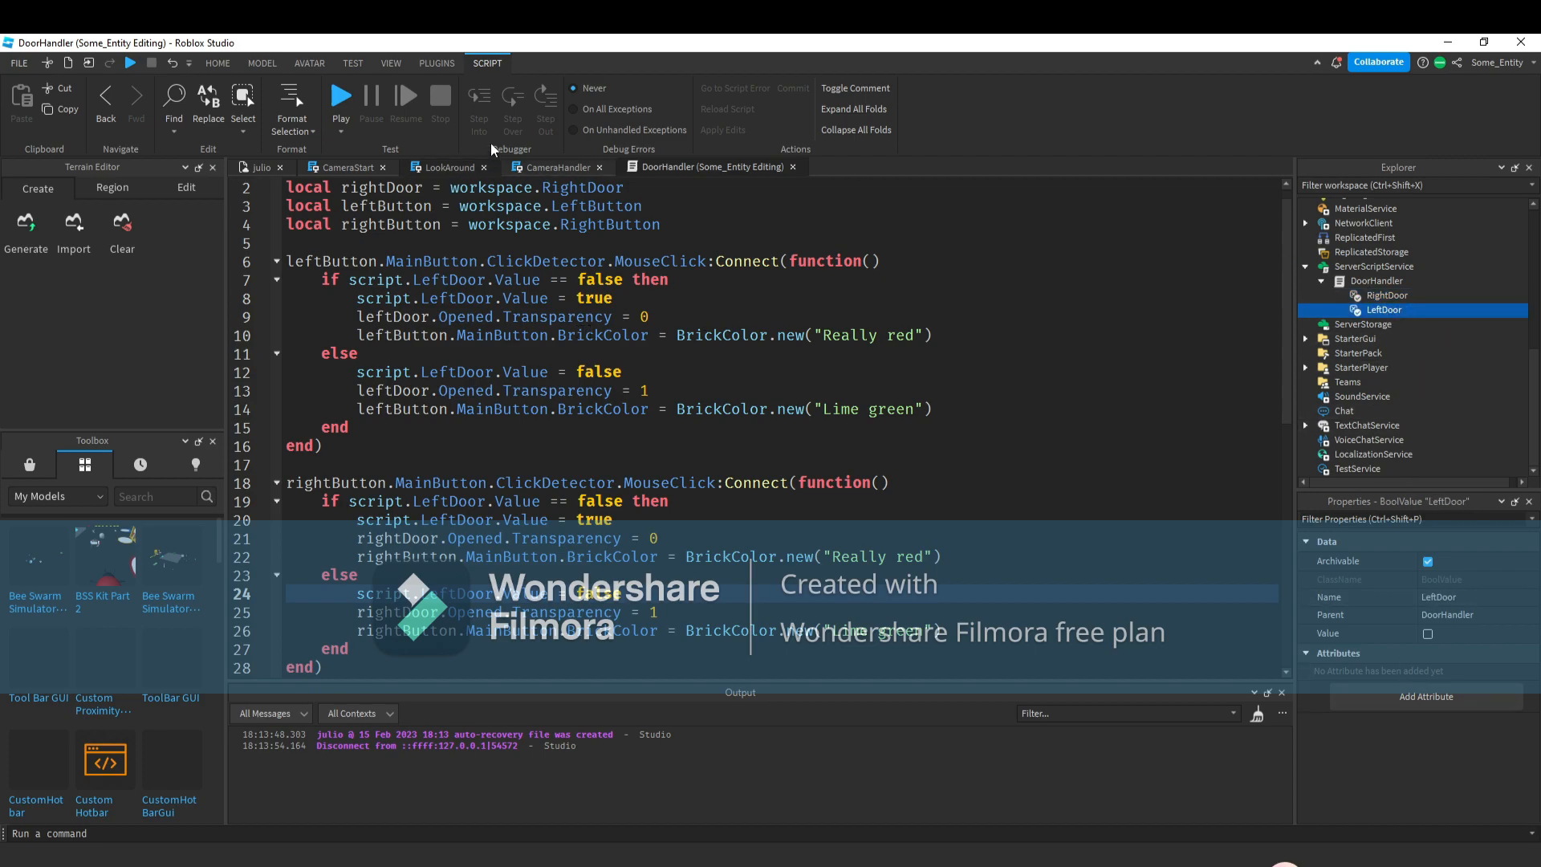
Start another playtest of the game.
{"action": "left_click", "coordinate": [341, 96]}
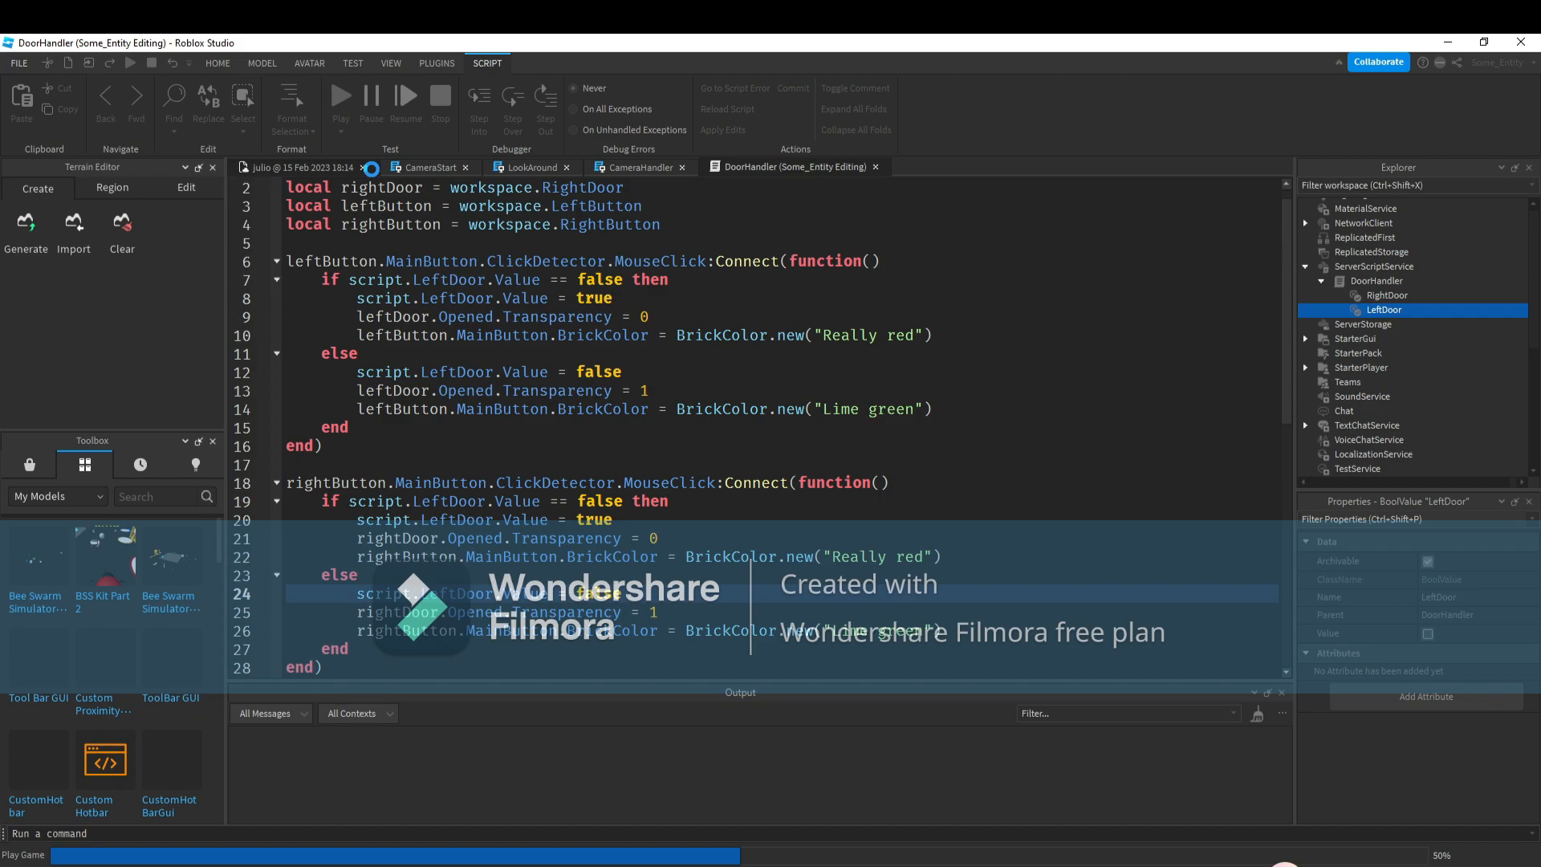
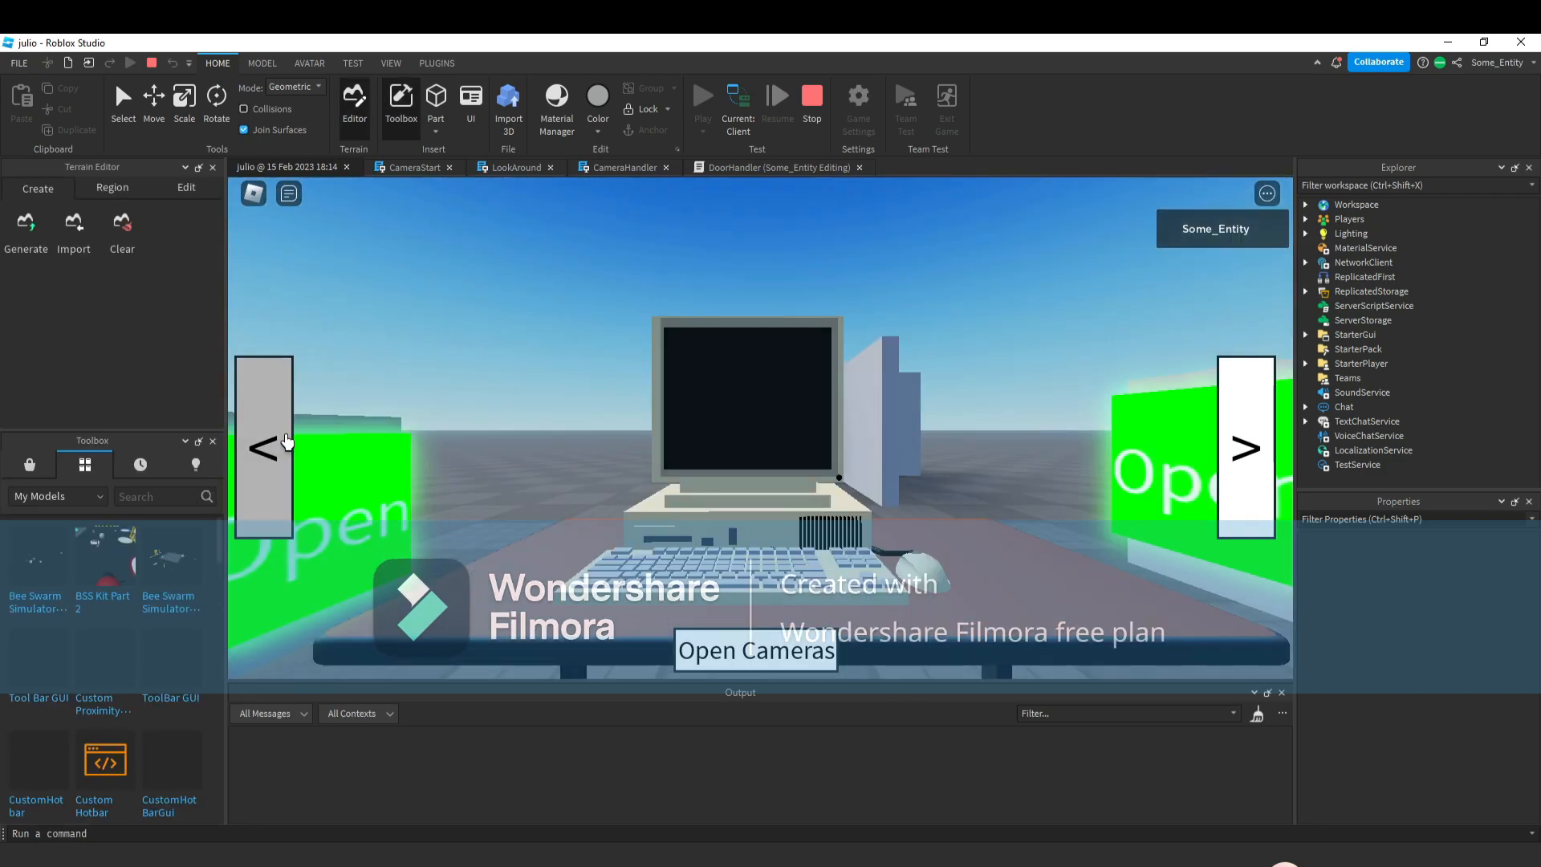
During the playtest, switch between cameras and click each door's Open button to test the door toggling.
{"action": "left_click", "coordinate": [264, 445]}
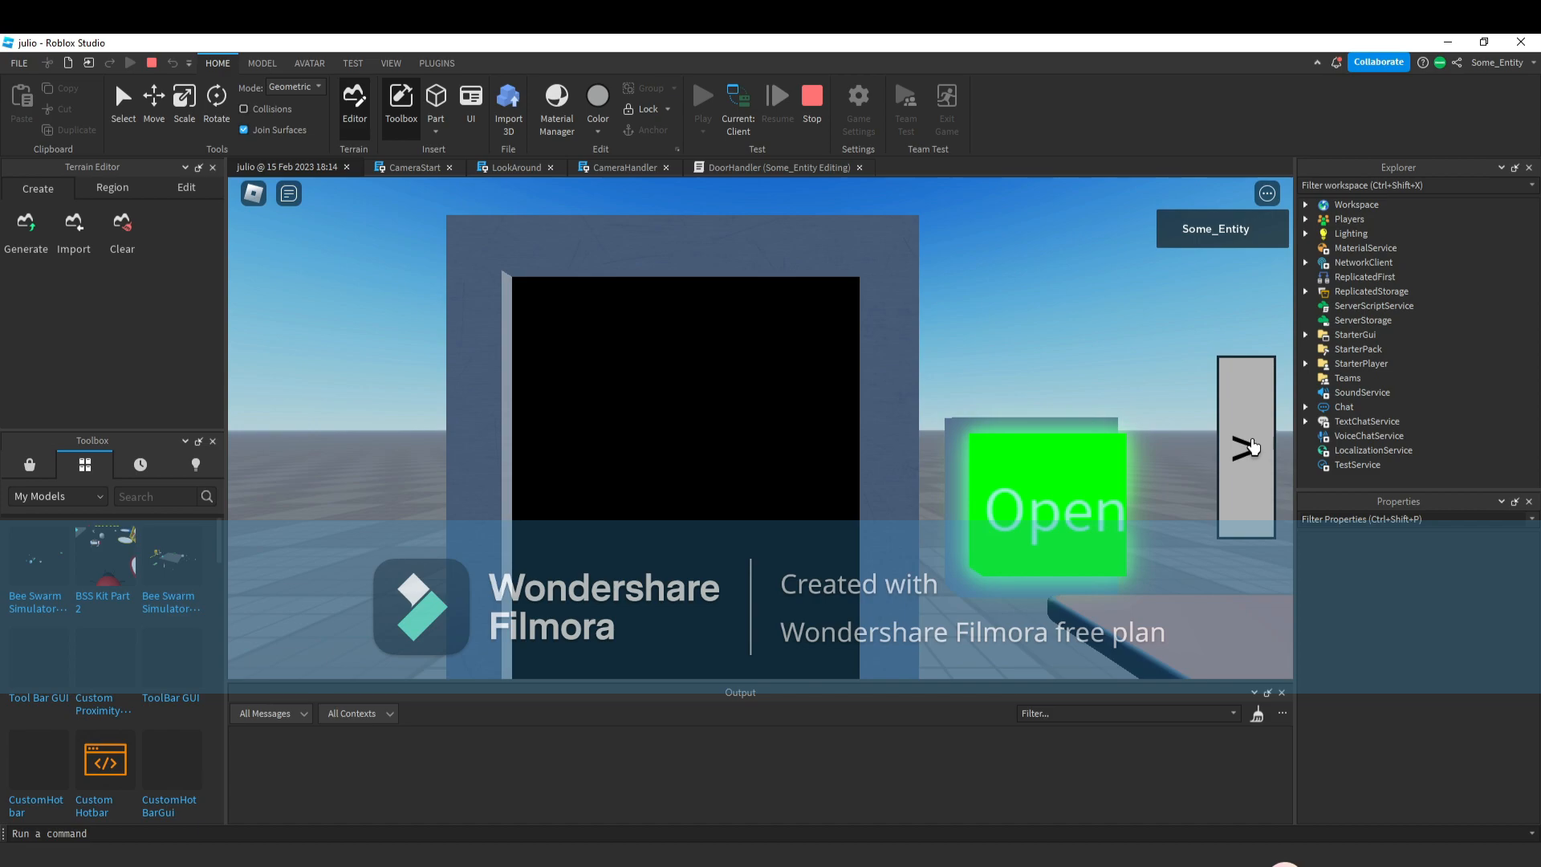
{"action": "left_click", "coordinate": [1245, 446]}
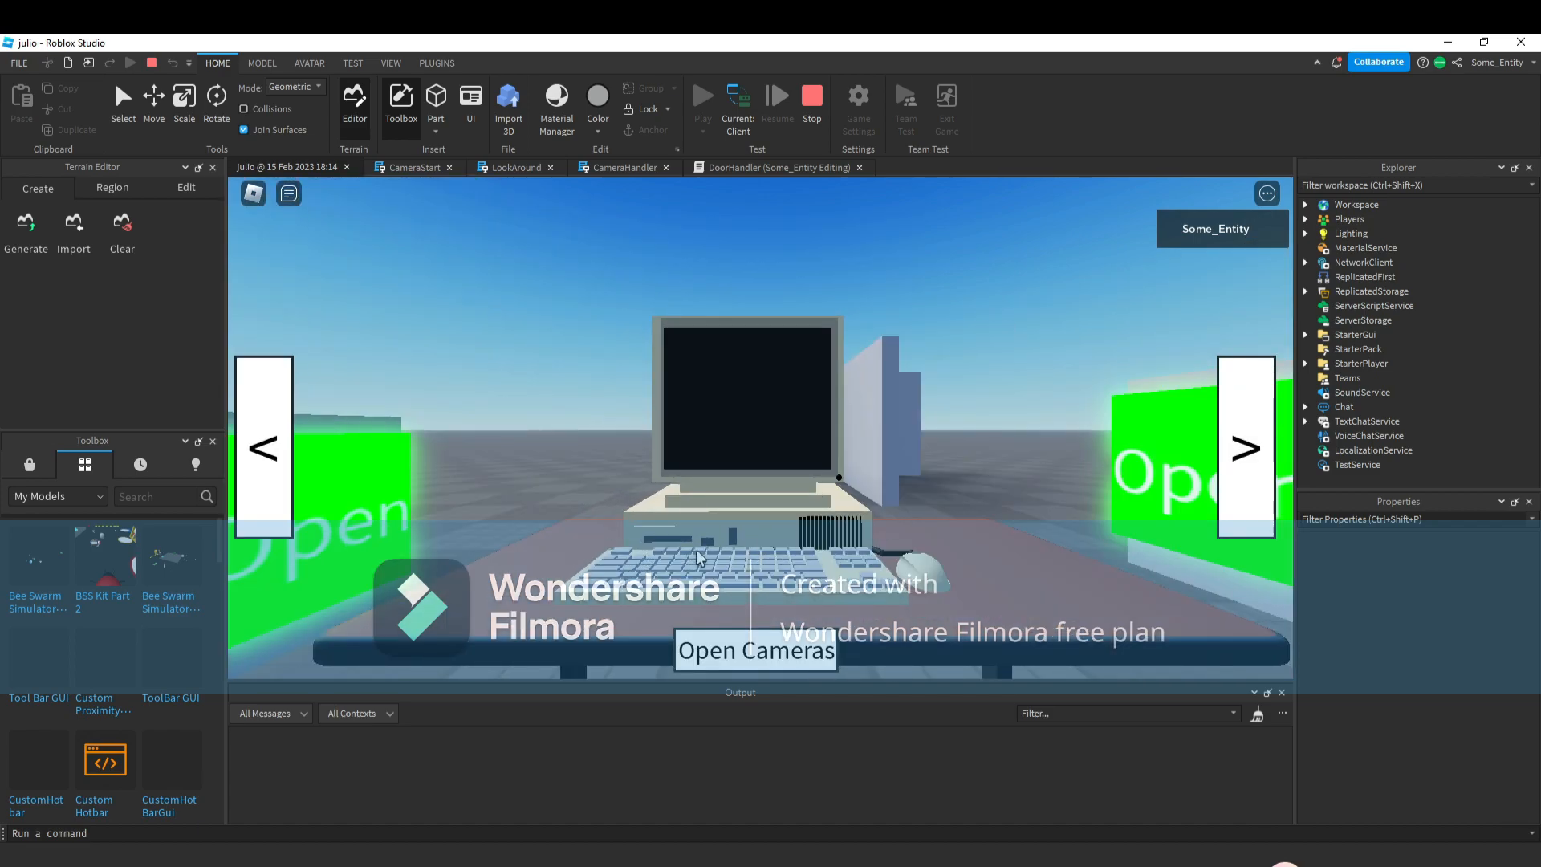
{"action": "left_click", "coordinate": [281, 491]}
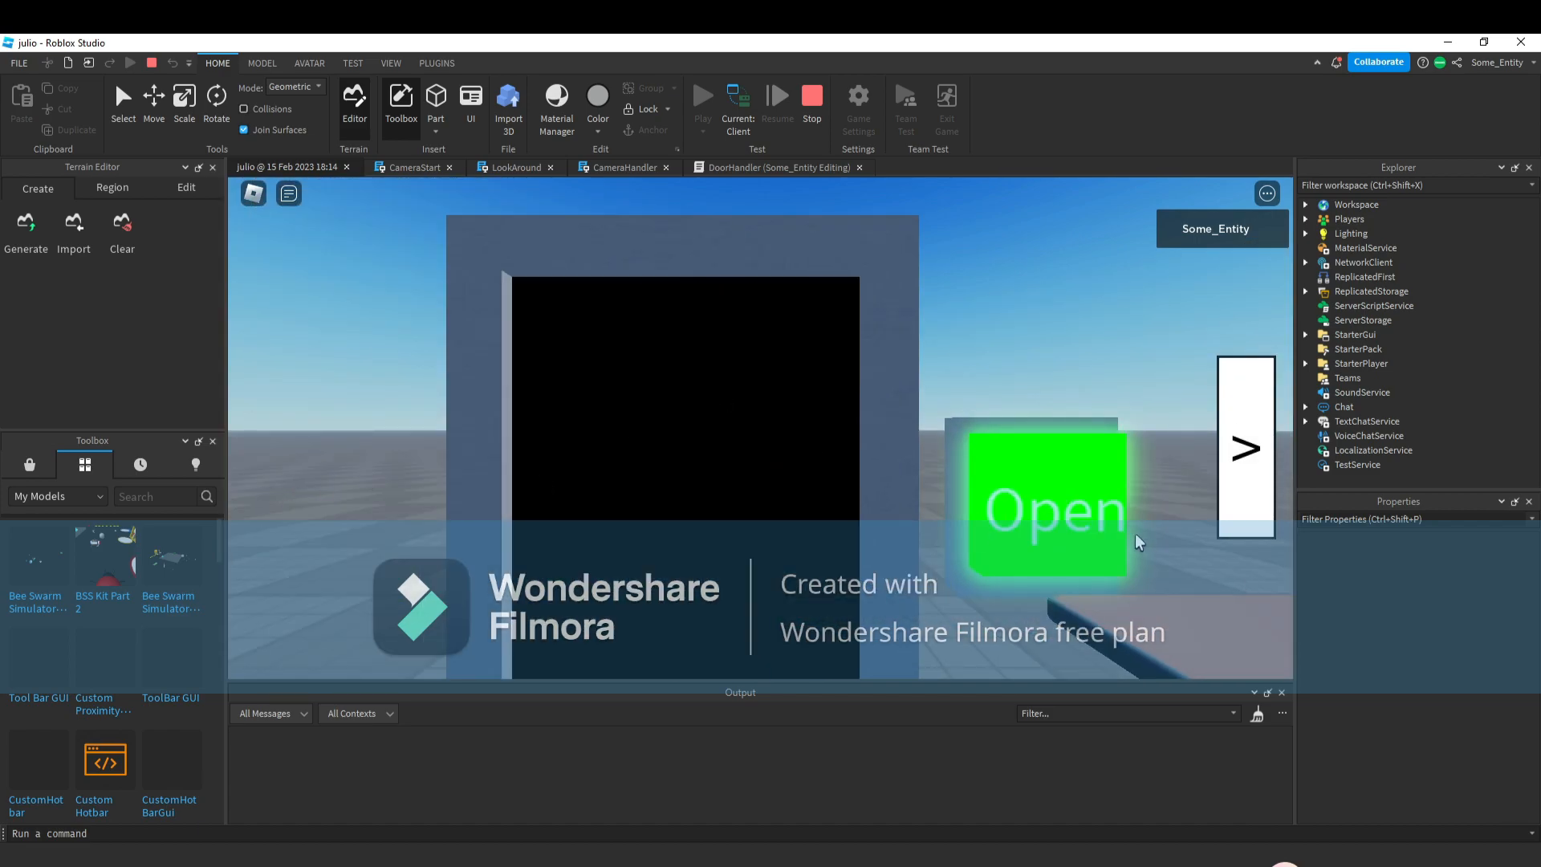
{"action": "left_click", "coordinate": [1245, 446]}
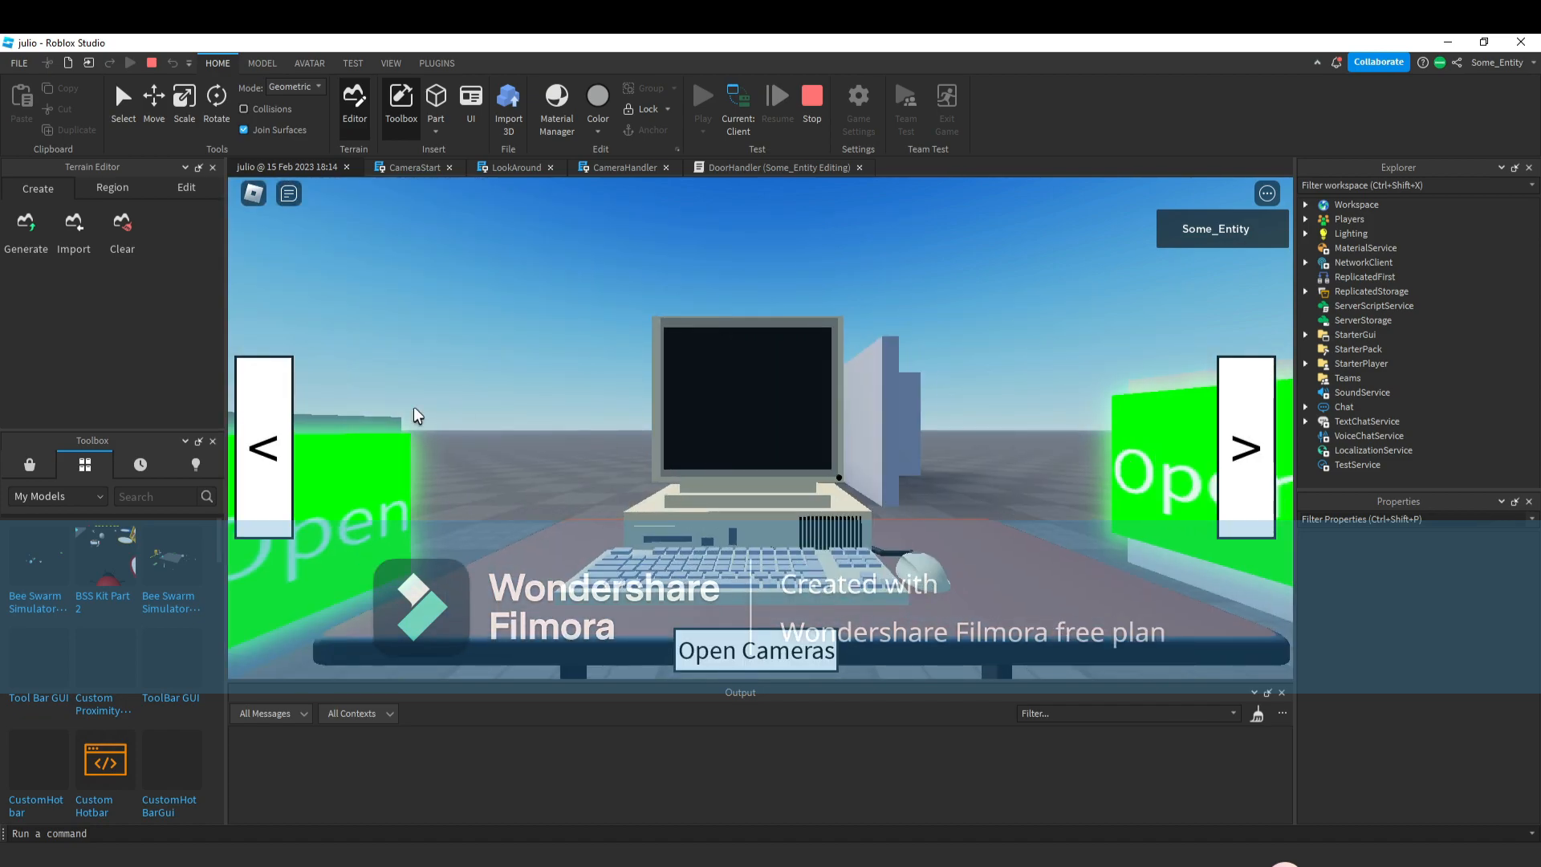
{"action": "left_click", "coordinate": [258, 447]}
{"action": "left_click", "coordinate": [1076, 509]}
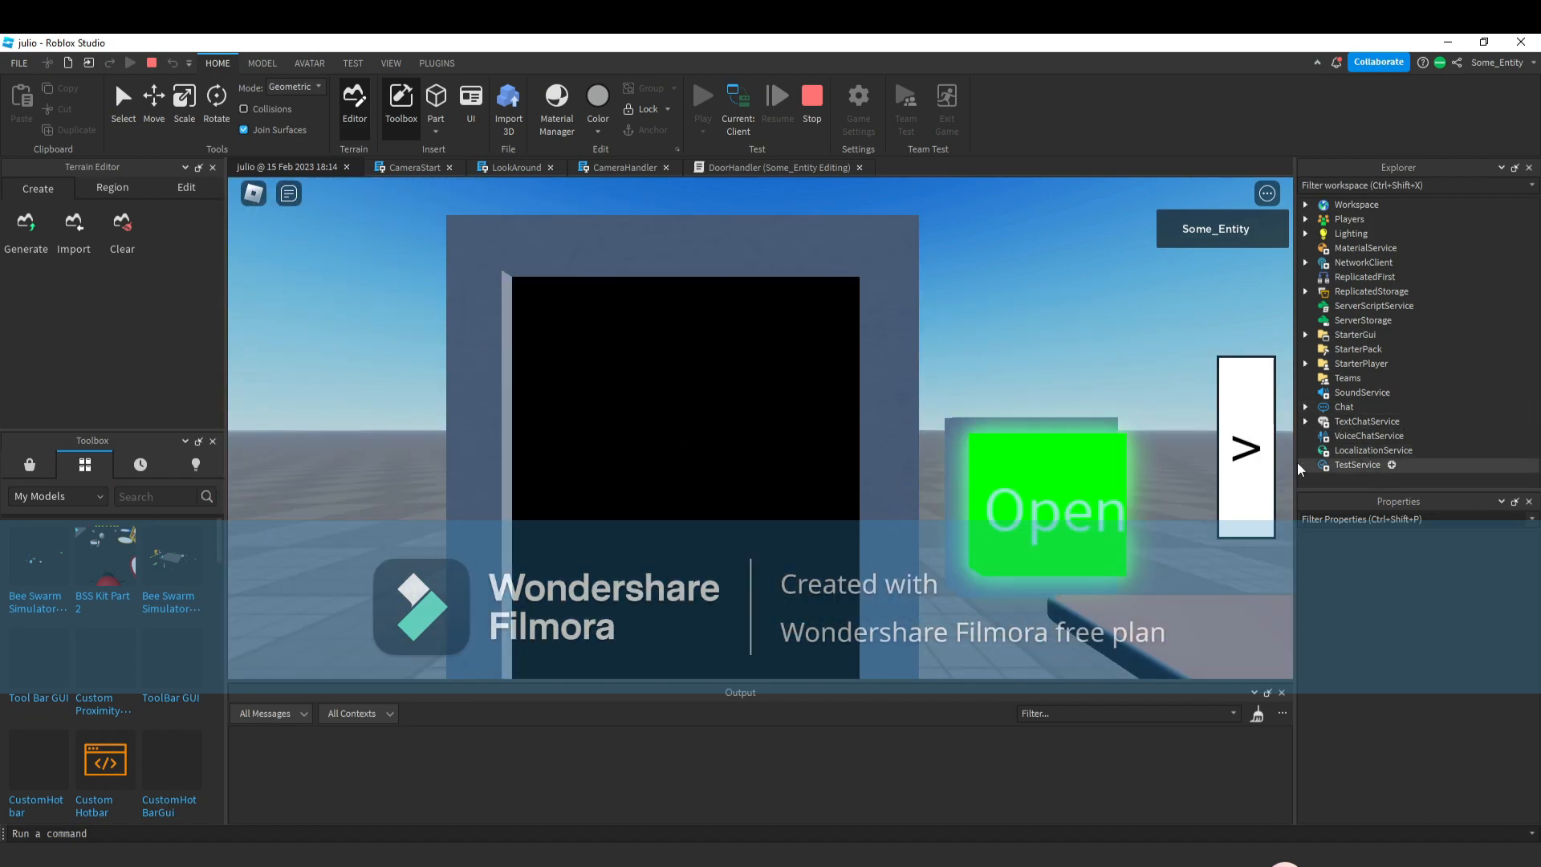
{"action": "left_click", "coordinate": [1247, 445]}
{"action": "left_click", "coordinate": [505, 511]}
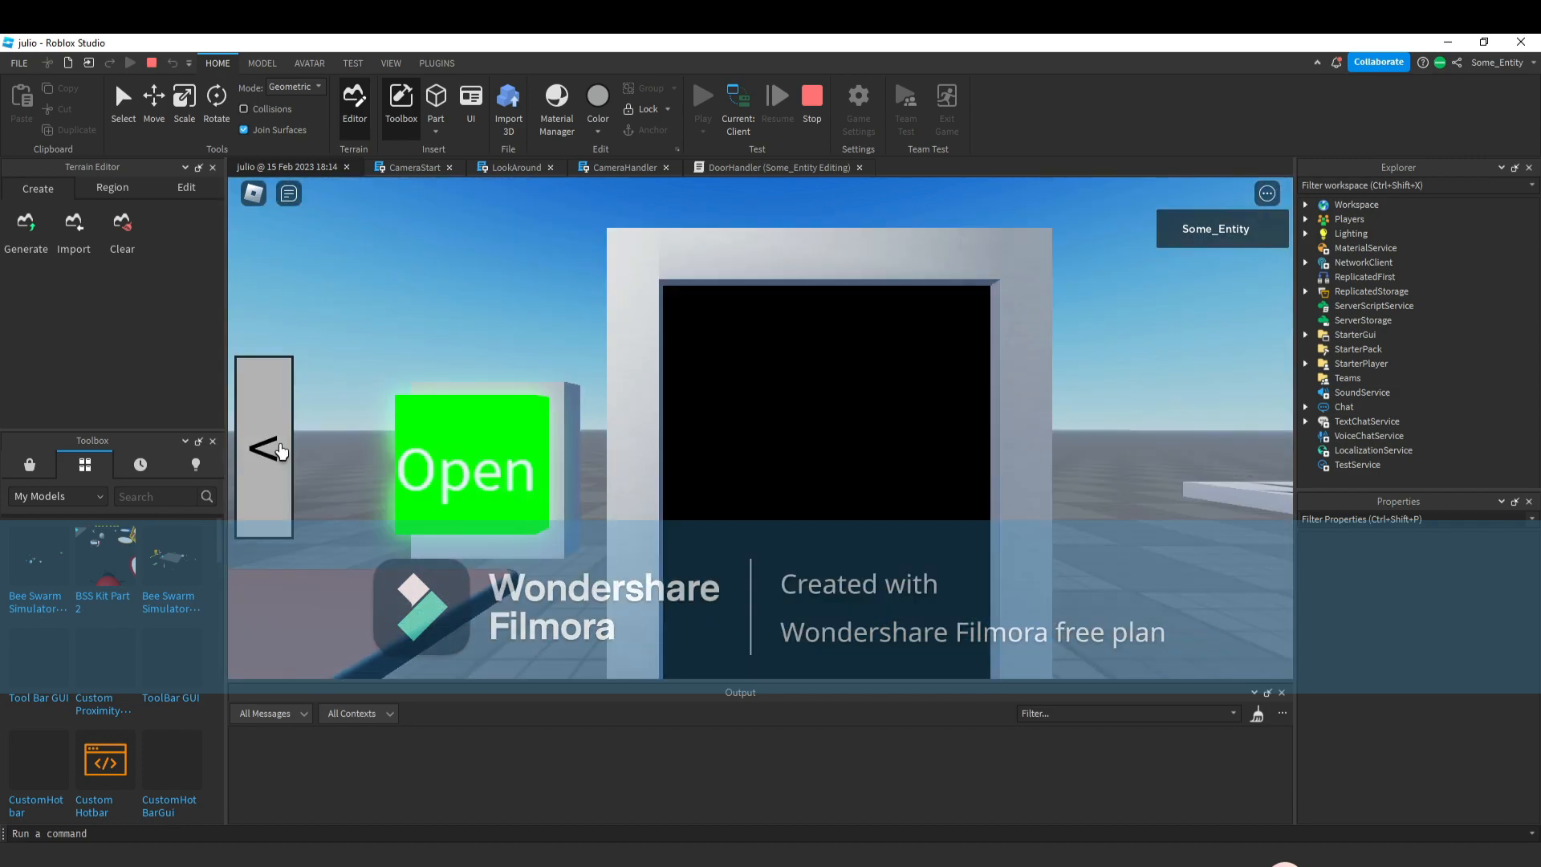
{"action": "left_click", "coordinate": [196, 464]}
{"action": "left_click", "coordinate": [268, 479]}
{"action": "left_click", "coordinate": [267, 477]}
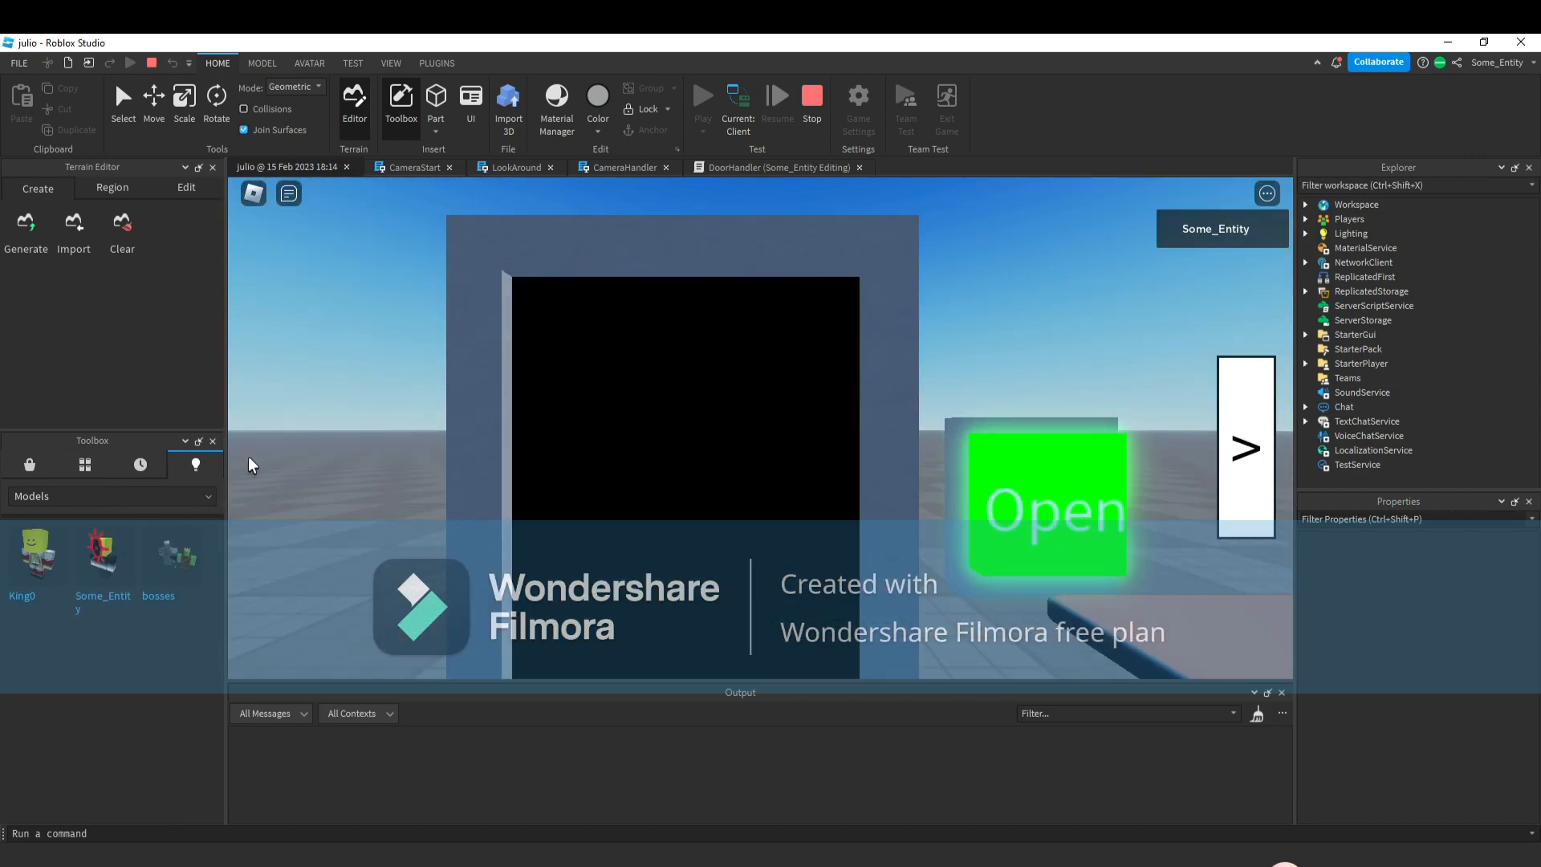
{"action": "left_click", "coordinate": [28, 462]}
{"action": "left_click", "coordinate": [1035, 440]}
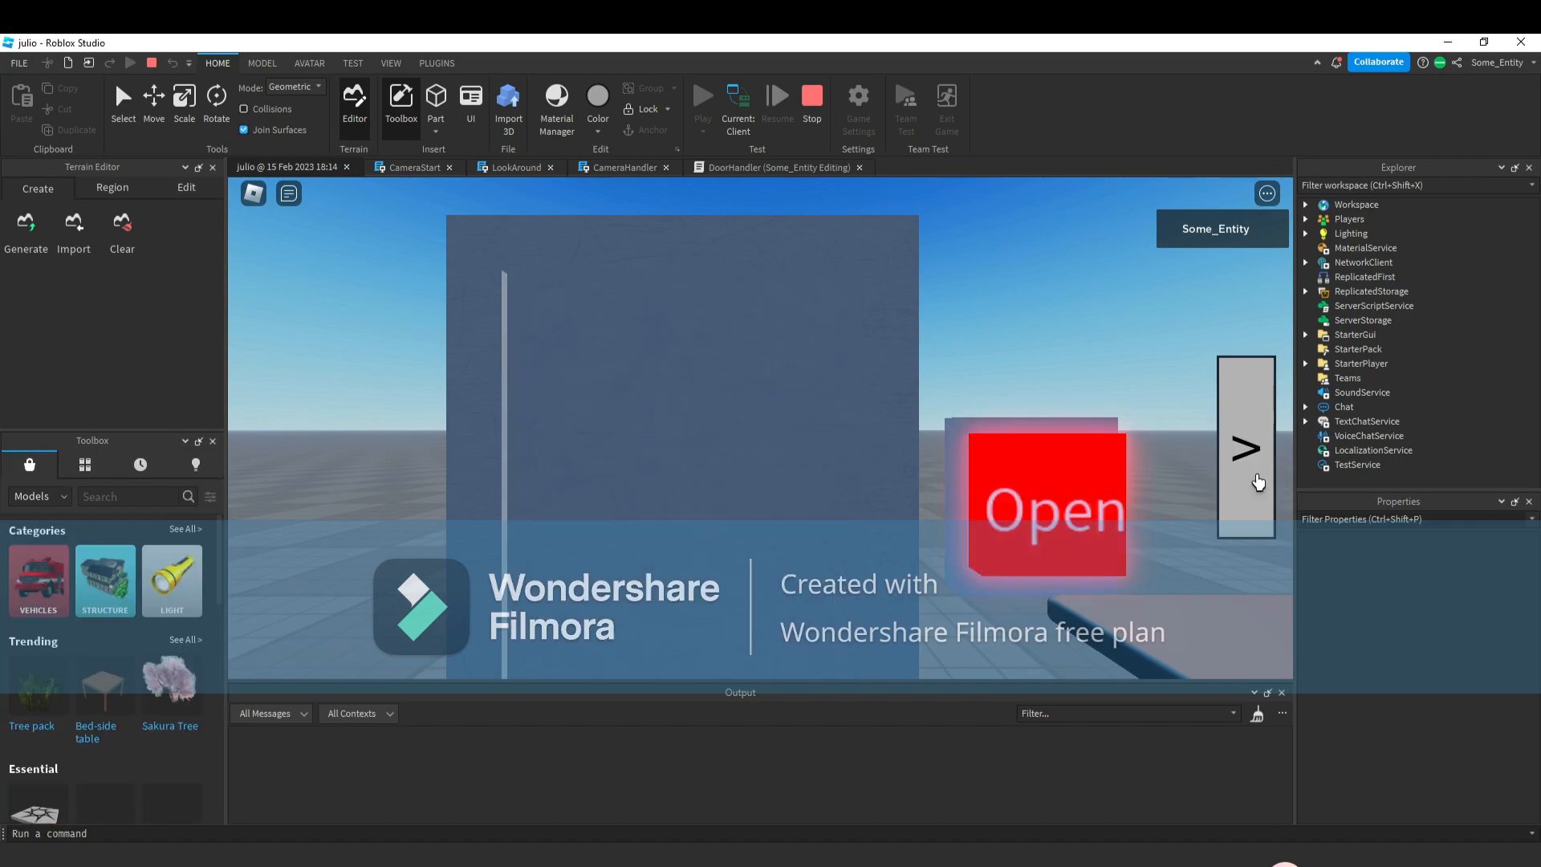
{"action": "left_click", "coordinate": [1081, 488]}
{"action": "left_click", "coordinate": [1082, 488]}
{"action": "left_click", "coordinate": [1245, 446]}
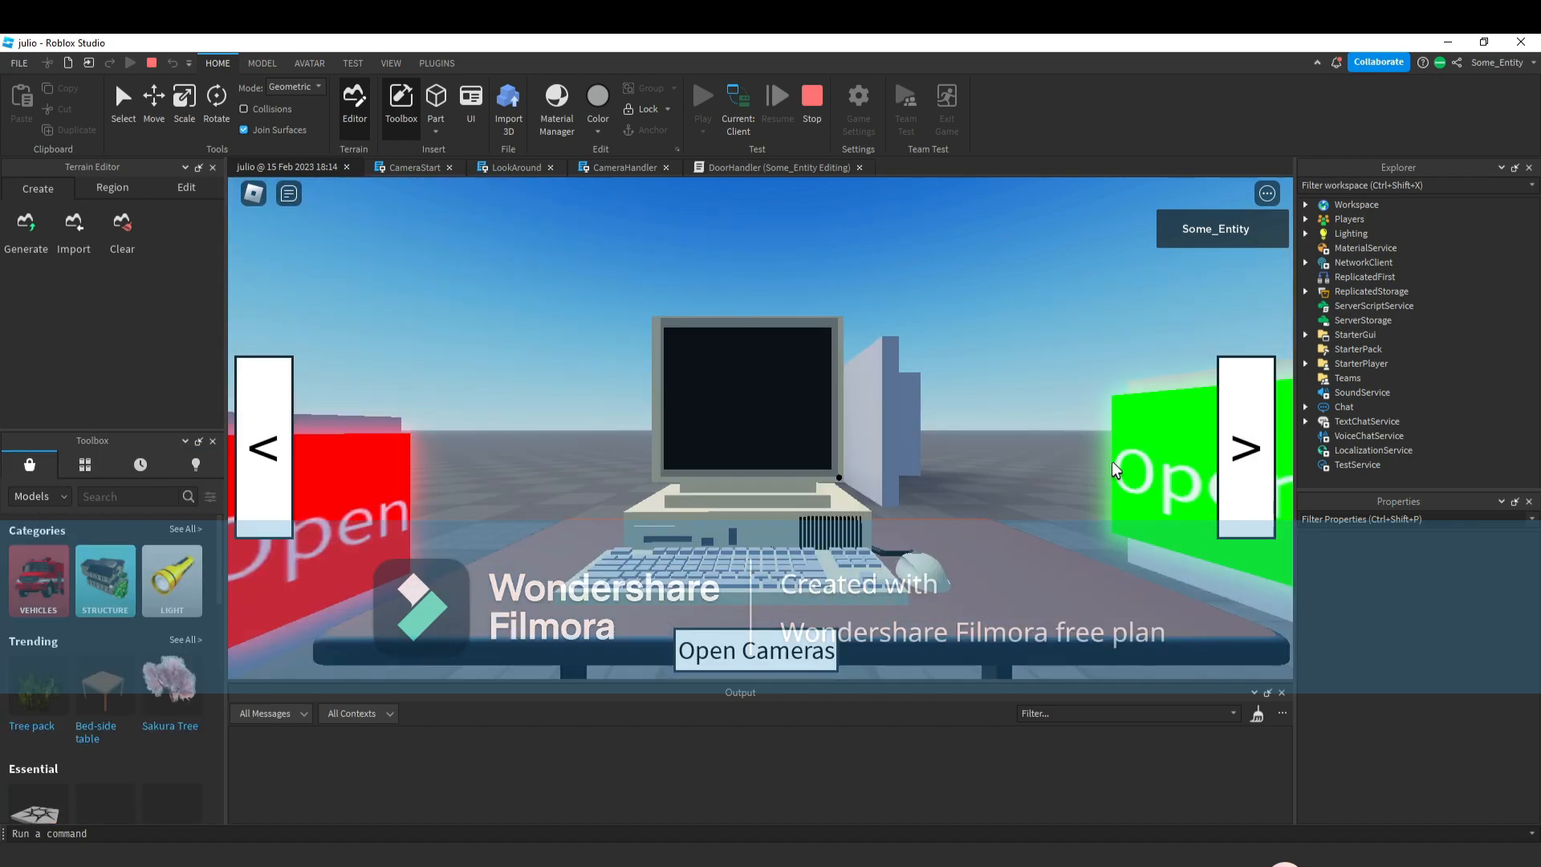
{"action": "left_click", "coordinate": [1167, 460]}
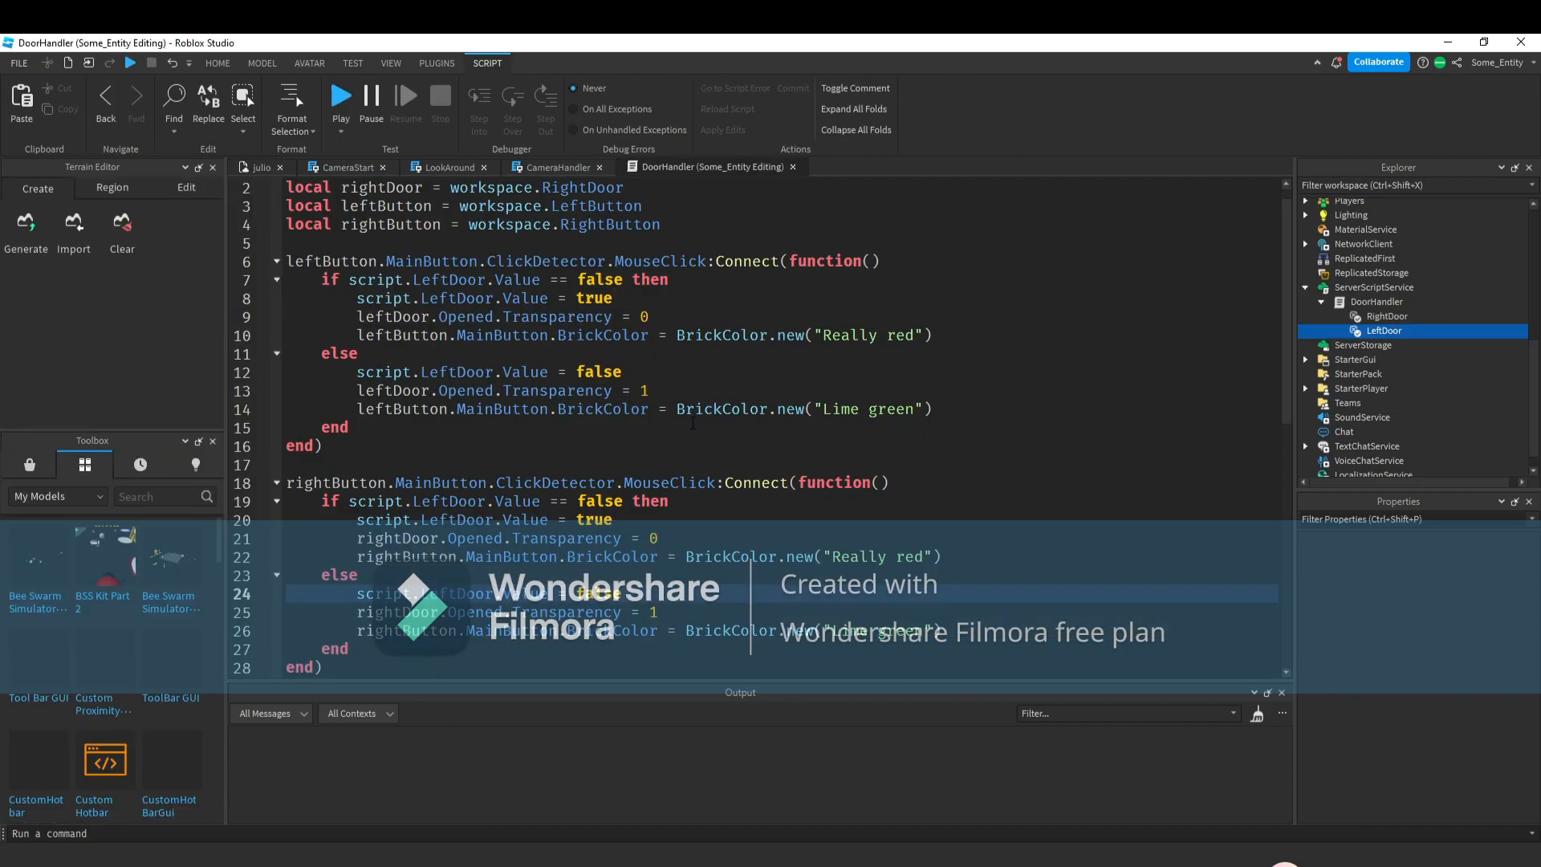
Return to the place view, orbit toward the desk and select the door button models.
{"action": "left_click", "coordinate": [260, 167]}
{"action": "scroll", "coordinate": [835, 373], "scroll_direction": "down", "scroll_amount": 2}
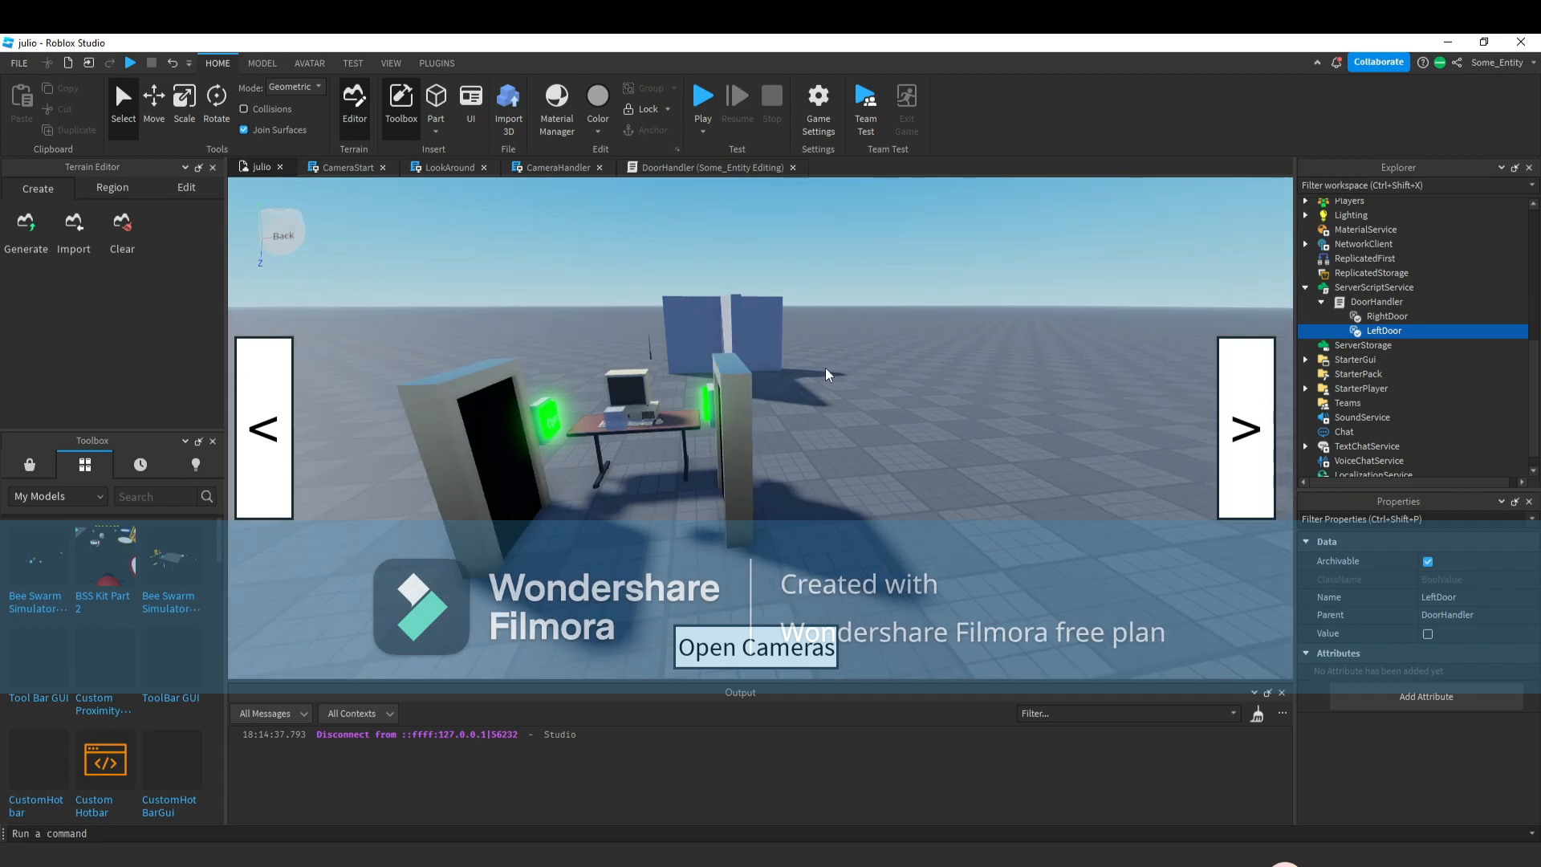
{"action": "left_click", "coordinate": [825, 368]}
{"action": "scroll", "coordinate": [825, 368], "scroll_direction": "up", "scroll_amount": 4}
{"action": "right_click_drag", "start_coordinate": [825, 367], "coordinate": [981, 414]}
{"action": "left_click", "coordinate": [874, 411]}
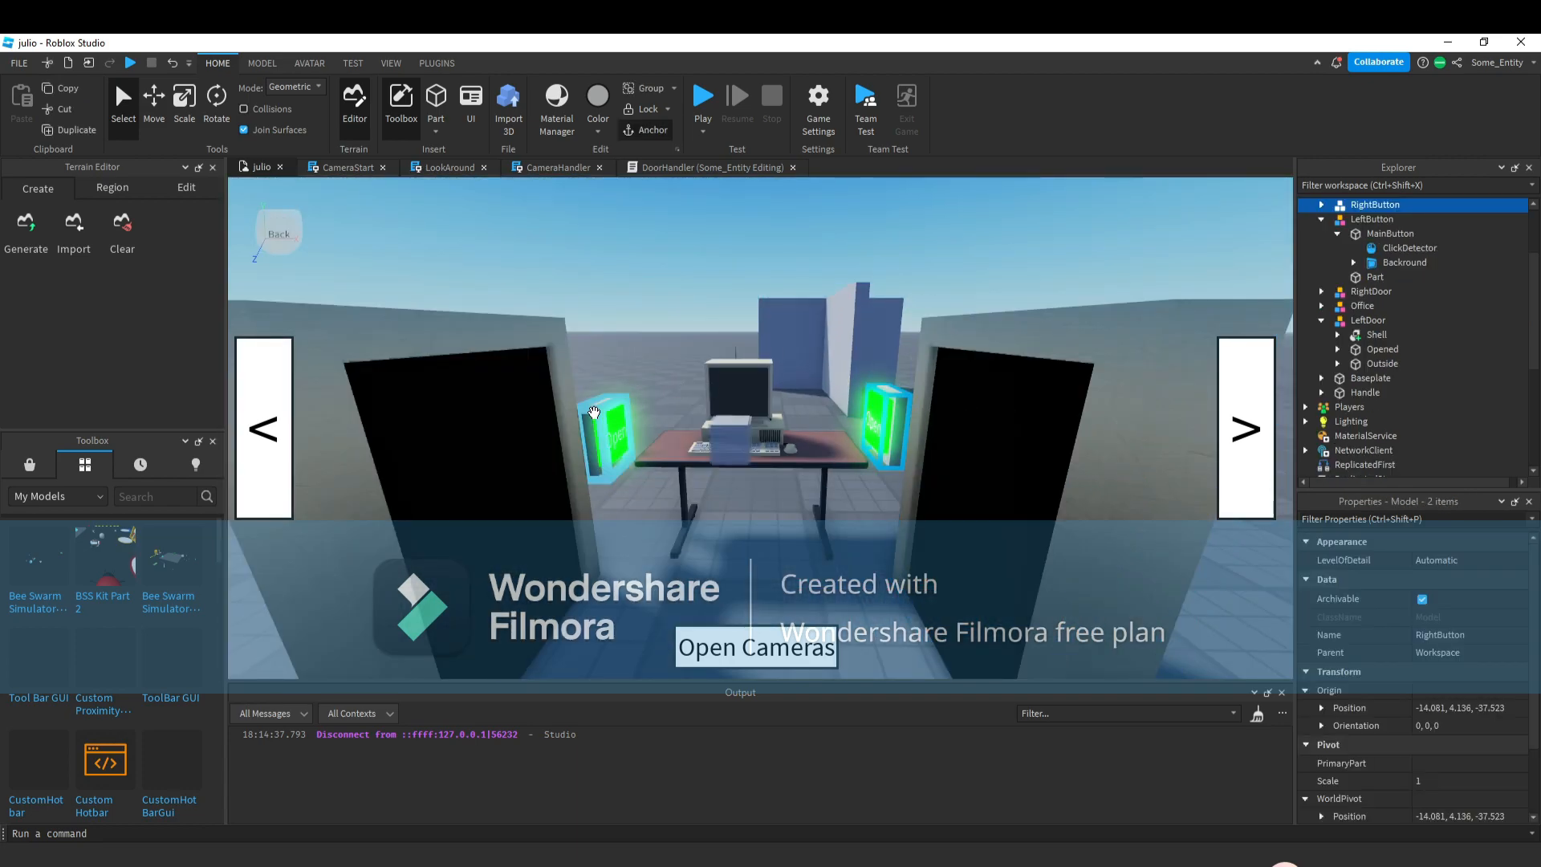
Orbit around the desk and move the left door button's parts into place.
{"action": "left_click", "coordinate": [607, 433], "text": "ctrl"}
{"action": "left_click", "coordinate": [154, 119]}
{"action": "scroll", "coordinate": [798, 452], "scroll_direction": "down", "scroll_amount": 3}
{"action": "scroll", "coordinate": [798, 452], "scroll_direction": "down", "scroll_amount": 2}
{"action": "left_click_drag", "start_coordinate": [742, 458], "coordinate": [738, 518]}
{"action": "left_click", "coordinate": [826, 517]}
{"action": "left_click", "coordinate": [619, 491]}
{"action": "scroll", "coordinate": [614, 488], "scroll_direction": "up", "scroll_amount": 4}
{"action": "right_click_drag", "start_coordinate": [612, 489], "coordinate": [669, 494]}
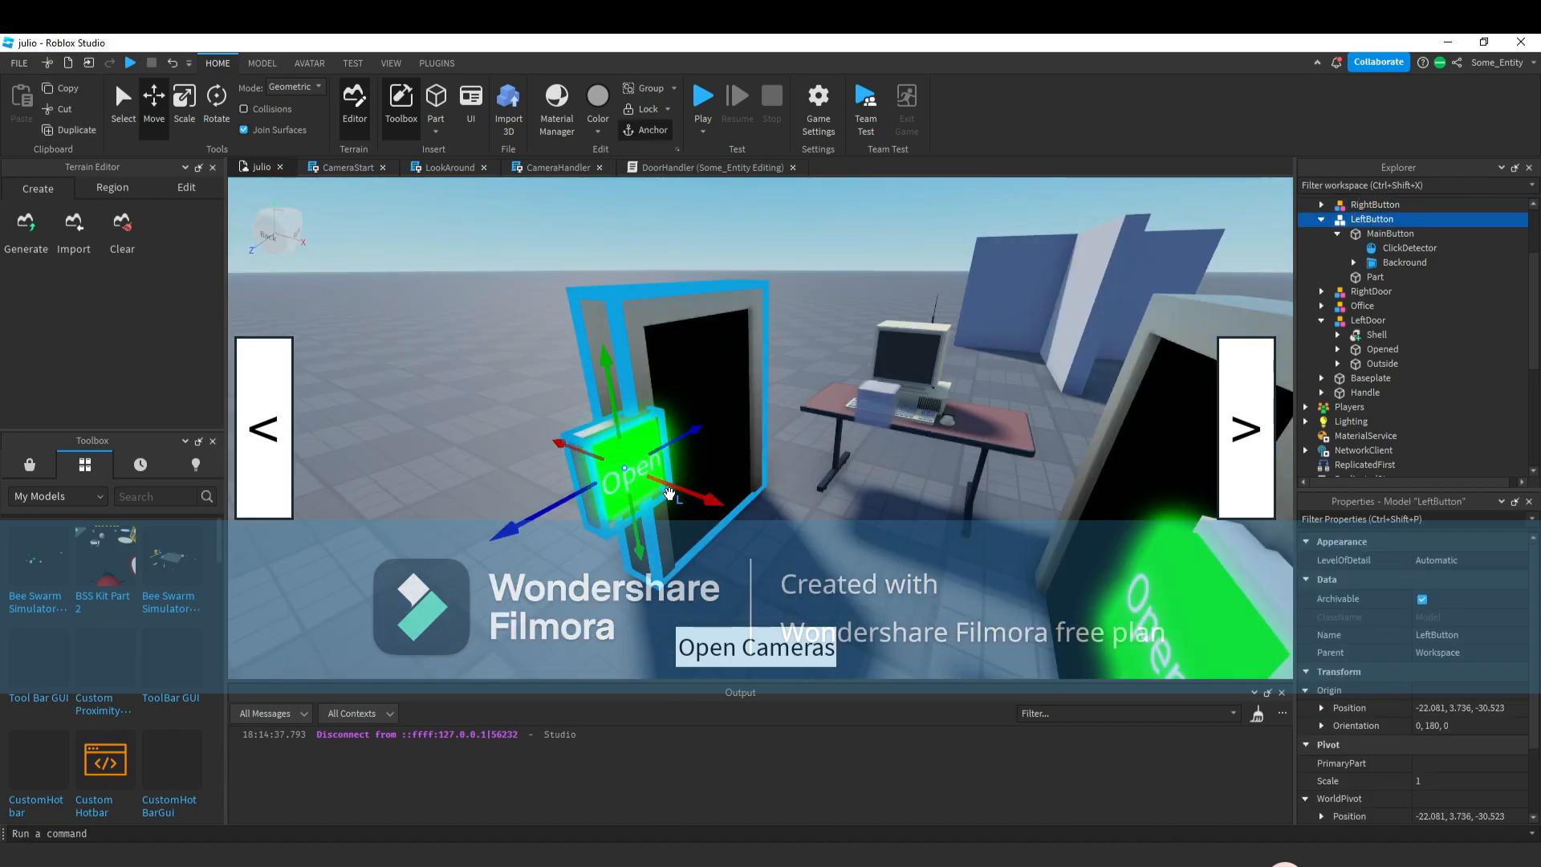
{"action": "mouse_move", "coordinate": [669, 494]}
{"action": "left_mouse_down"}
{"action": "mouse_move", "coordinate": [548, 505]}
{"action": "mouse_move", "coordinate": [694, 505]}
{"action": "left_mouse_up"}
{"action": "left_click", "coordinate": [783, 567]}
{"action": "key", "text": "w"}
{"action": "right_click_drag", "start_coordinate": [785, 568], "coordinate": [875, 558]}
{"action": "key", "text": "w"}
{"action": "left_click", "coordinate": [725, 472]}
{"action": "left_click_drag", "start_coordinate": [762, 467], "coordinate": [774, 466]}
{"action": "left_click", "coordinate": [803, 519]}
{"action": "key", "text": "s"}
{"action": "right_click_drag", "start_coordinate": [803, 519], "coordinate": [855, 440]}
{"action": "key", "text": "s"}
{"action": "key", "text": "w"}
Insert a new block part, focus on it and scale it into a box shape.
{"action": "left_click", "coordinate": [435, 100]}
{"action": "key", "text": "f"}
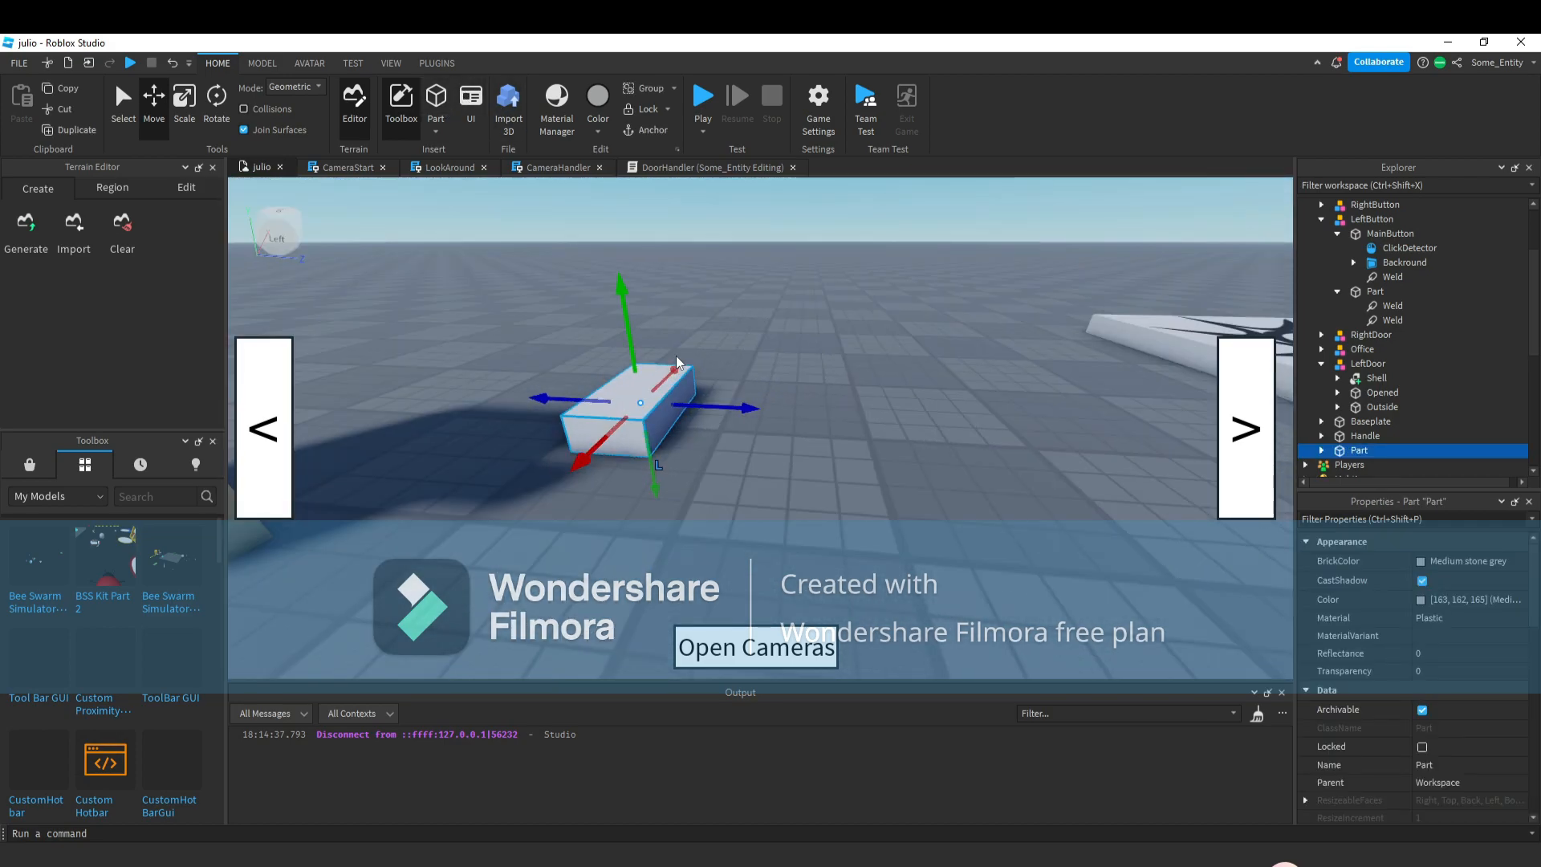
{"action": "left_click", "coordinate": [180, 127]}
{"action": "left_click_drag", "start_coordinate": [668, 444], "coordinate": [647, 324]}
{"action": "left_click_drag", "start_coordinate": [521, 492], "coordinate": [613, 473]}
{"action": "left_click_drag", "start_coordinate": [693, 328], "coordinate": [697, 389]}
Duplicate the left button's Backround SurfaceGui and move the copy into the new Part.
{"action": "left_click", "coordinate": [1401, 261]}
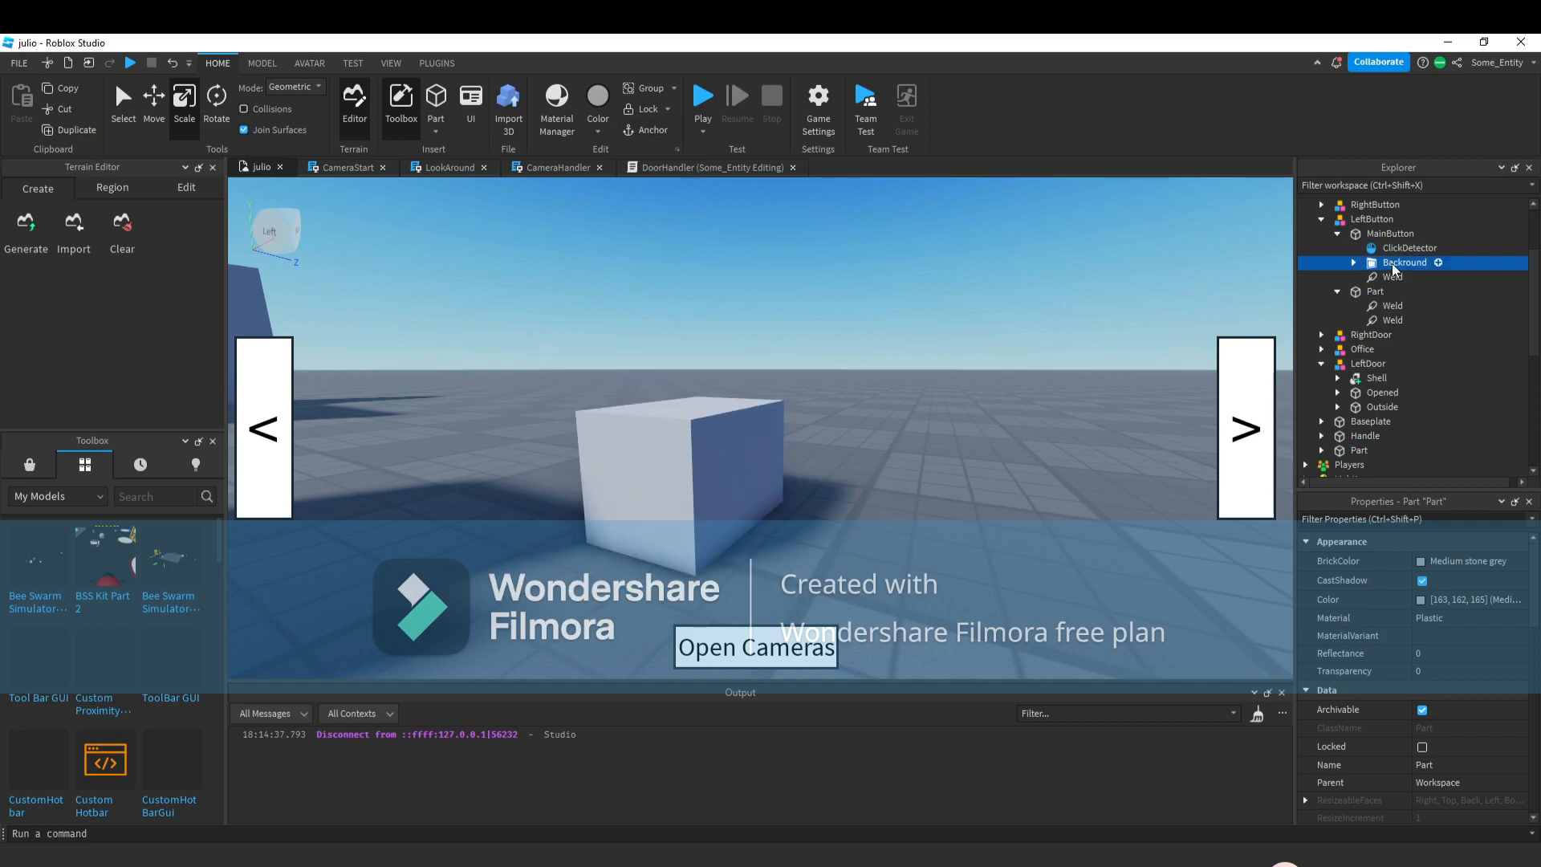
{"action": "key", "text": "ctrl+d"}
{"action": "scroll", "coordinate": [1387, 285], "scroll_direction": "up", "scroll_amount": 1}
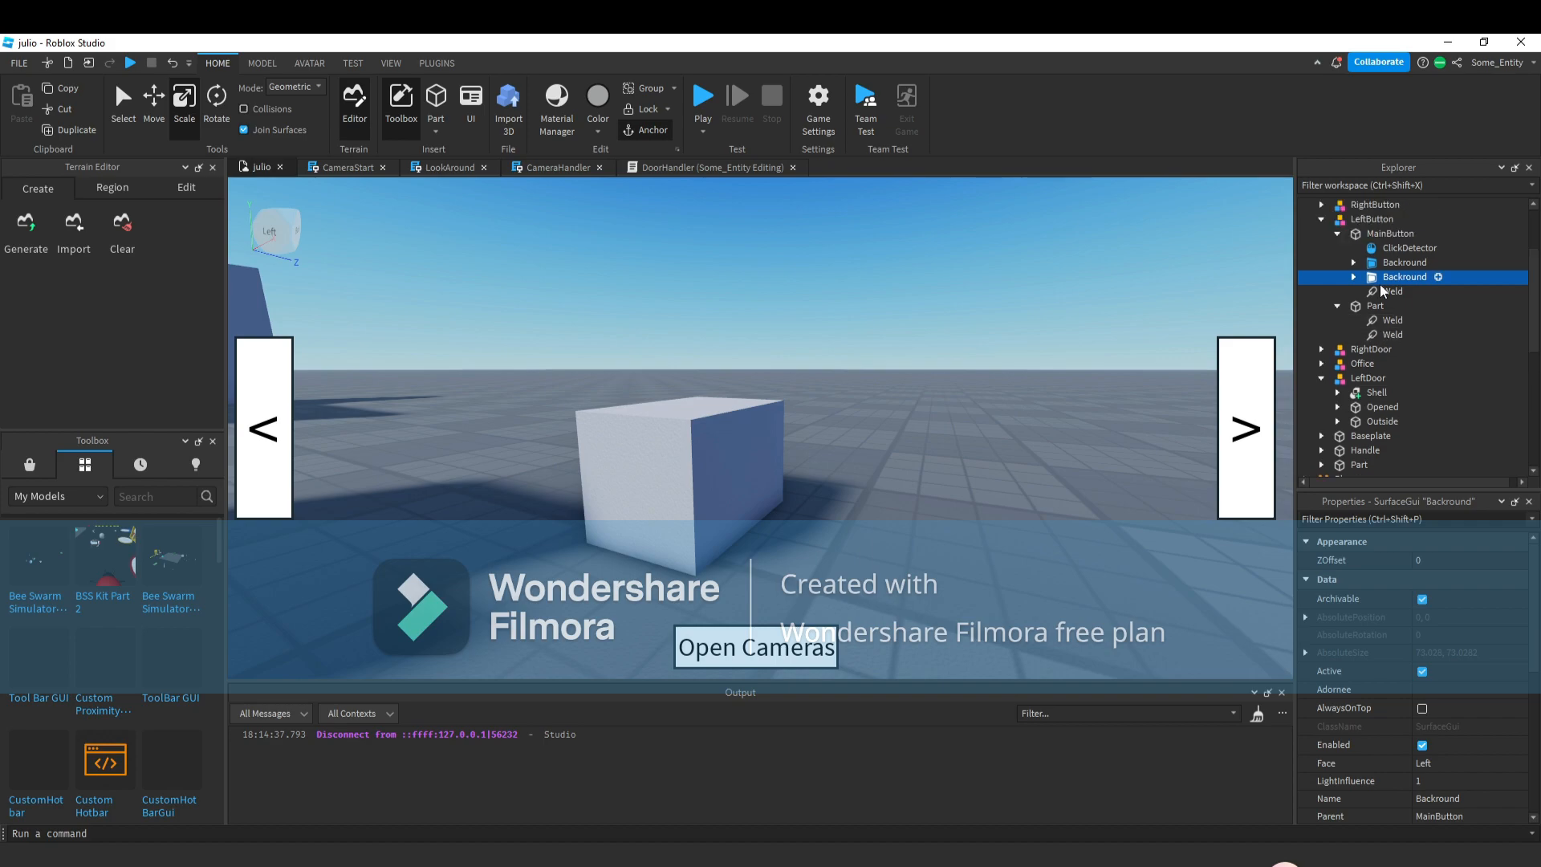
{"action": "left_click_drag", "start_coordinate": [1381, 315], "coordinate": [1390, 377]}
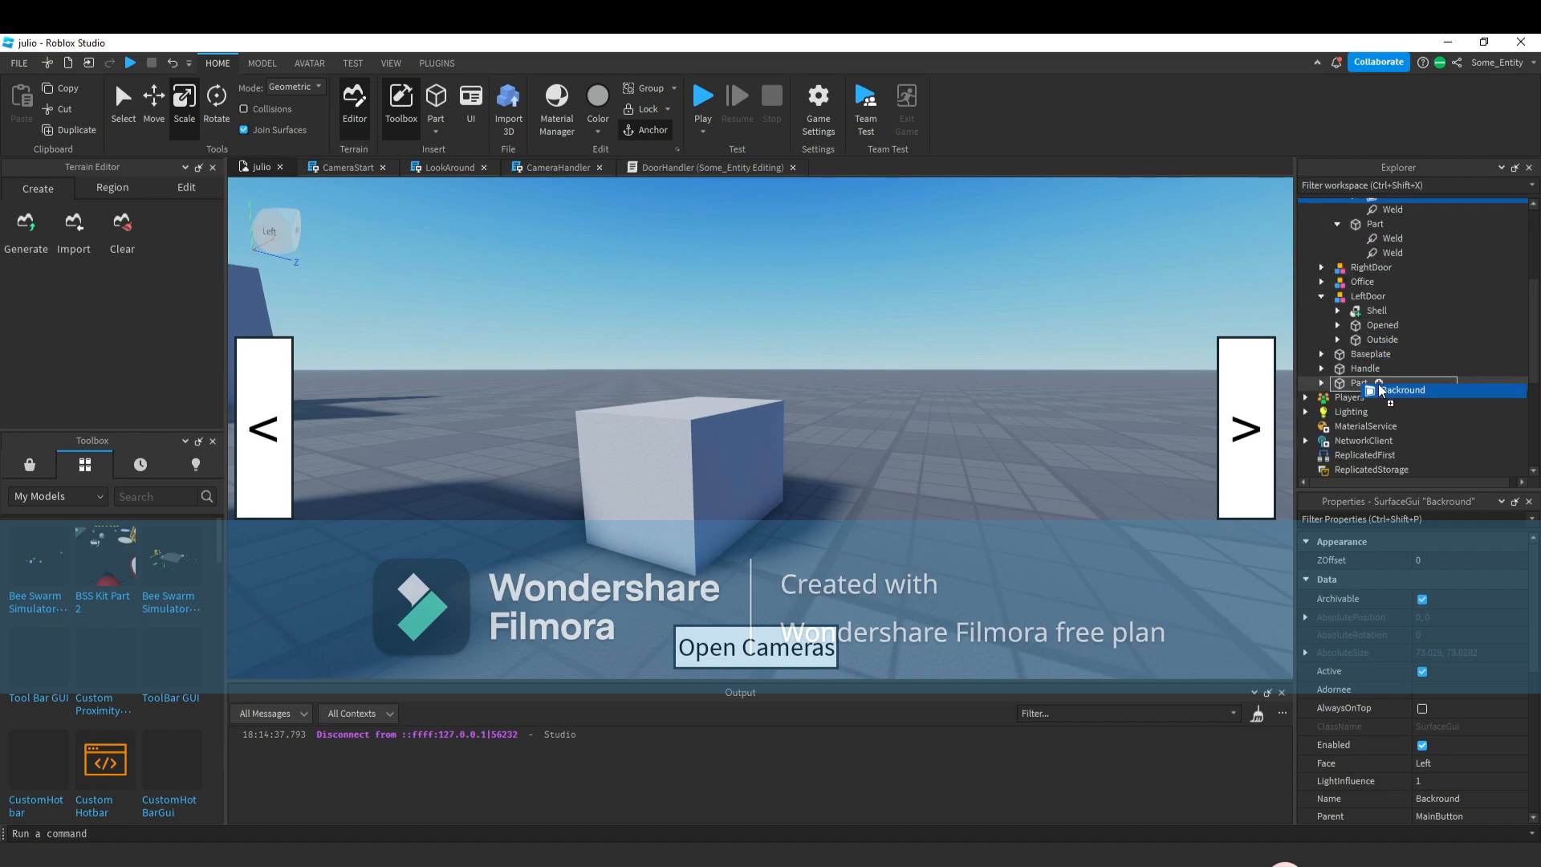
{"action": "key", "text": "a"}
{"action": "left_click", "coordinate": [874, 409]}
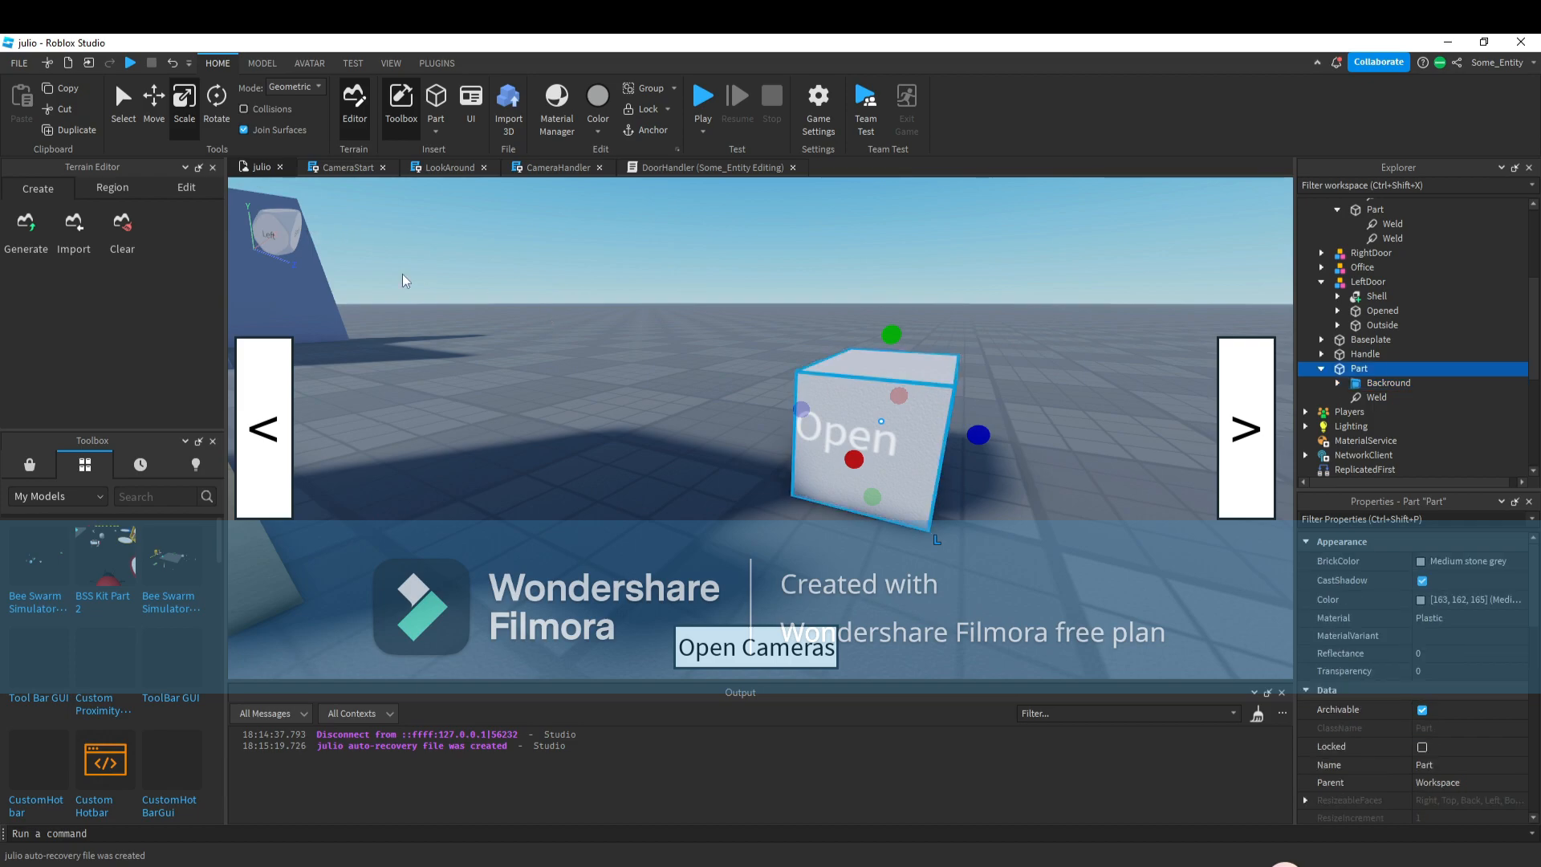
{"action": "key", "text": "d"}
{"action": "left_click_drag", "start_coordinate": [504, 464], "coordinate": [781, 448]}
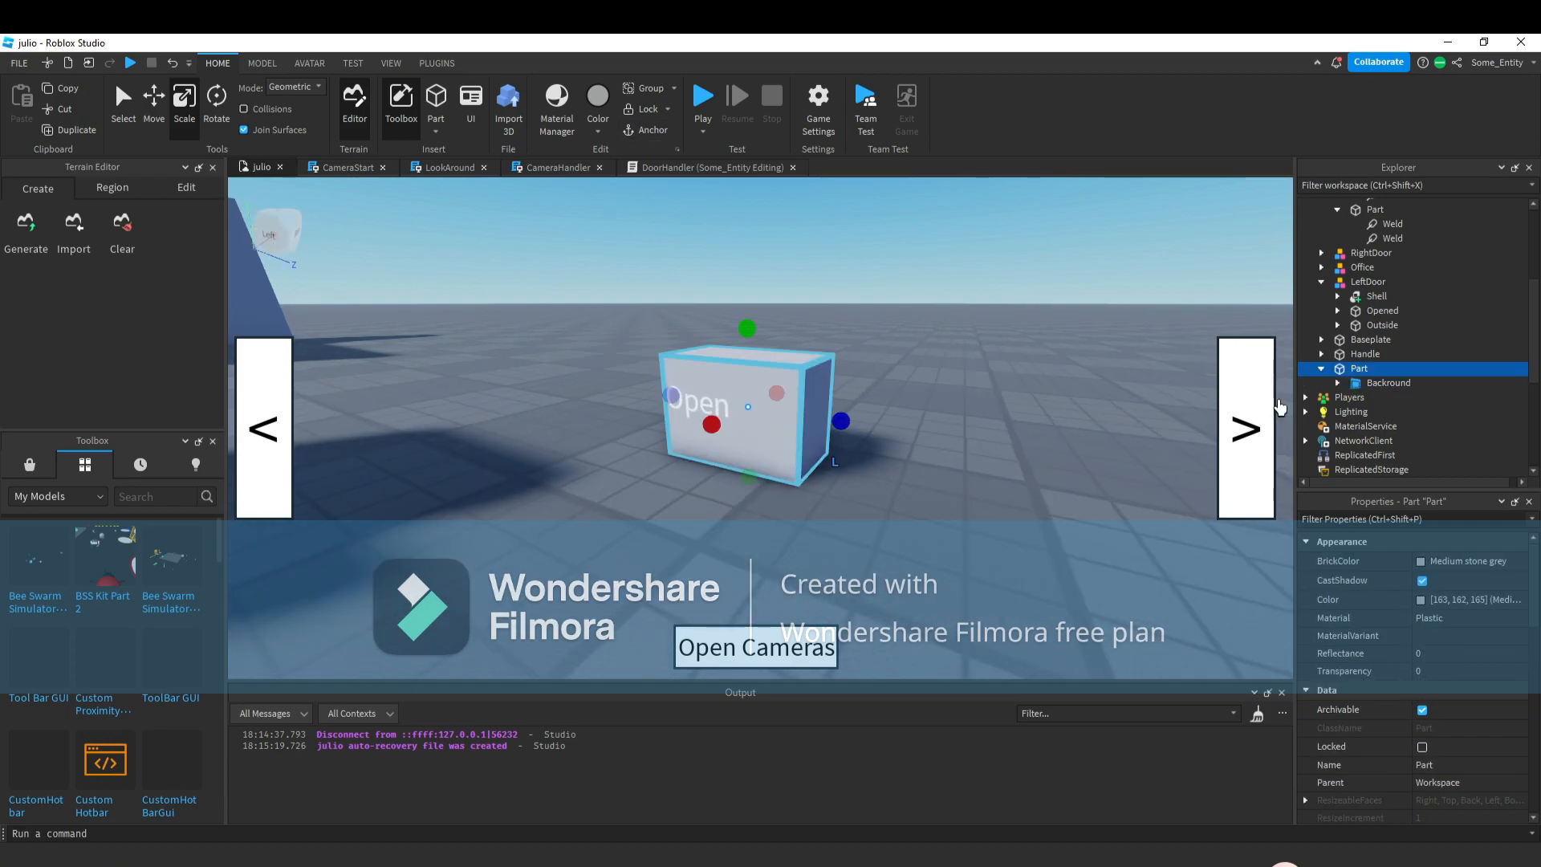
Set the copied Text label's Size to {0, 140},{0, 100}.
{"action": "left_click", "coordinate": [1338, 384]}
{"action": "left_click", "coordinate": [1374, 397]}
{"action": "scroll", "coordinate": [1461, 751], "scroll_direction": "down", "scroll_amount": 5}
{"action": "left_click", "coordinate": [1430, 764]}
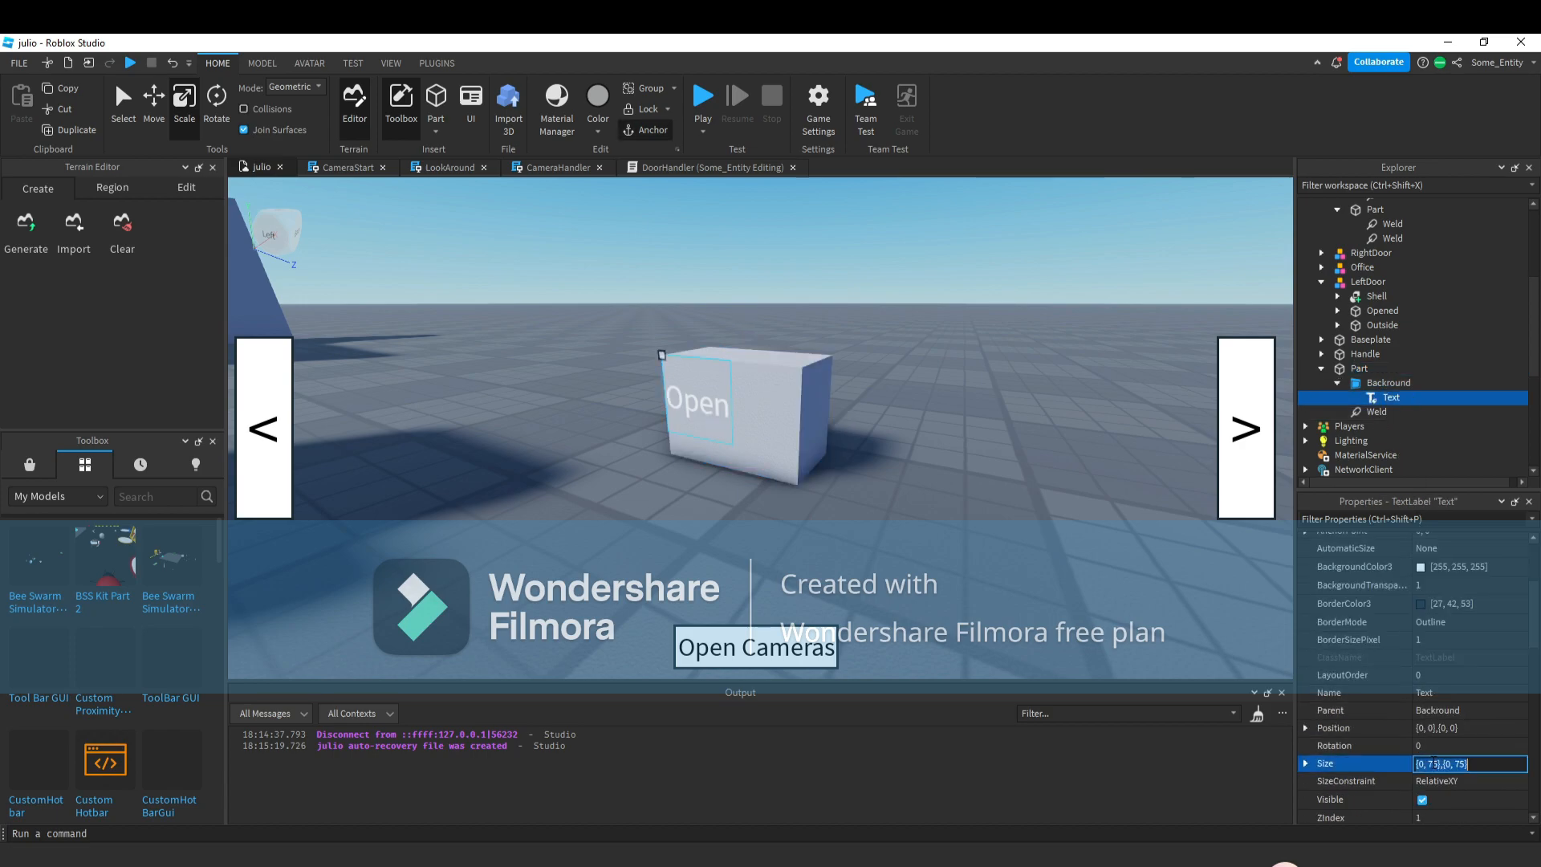
{"action": "type", "text": "200"}
{"action": "key", "text": "Return"}
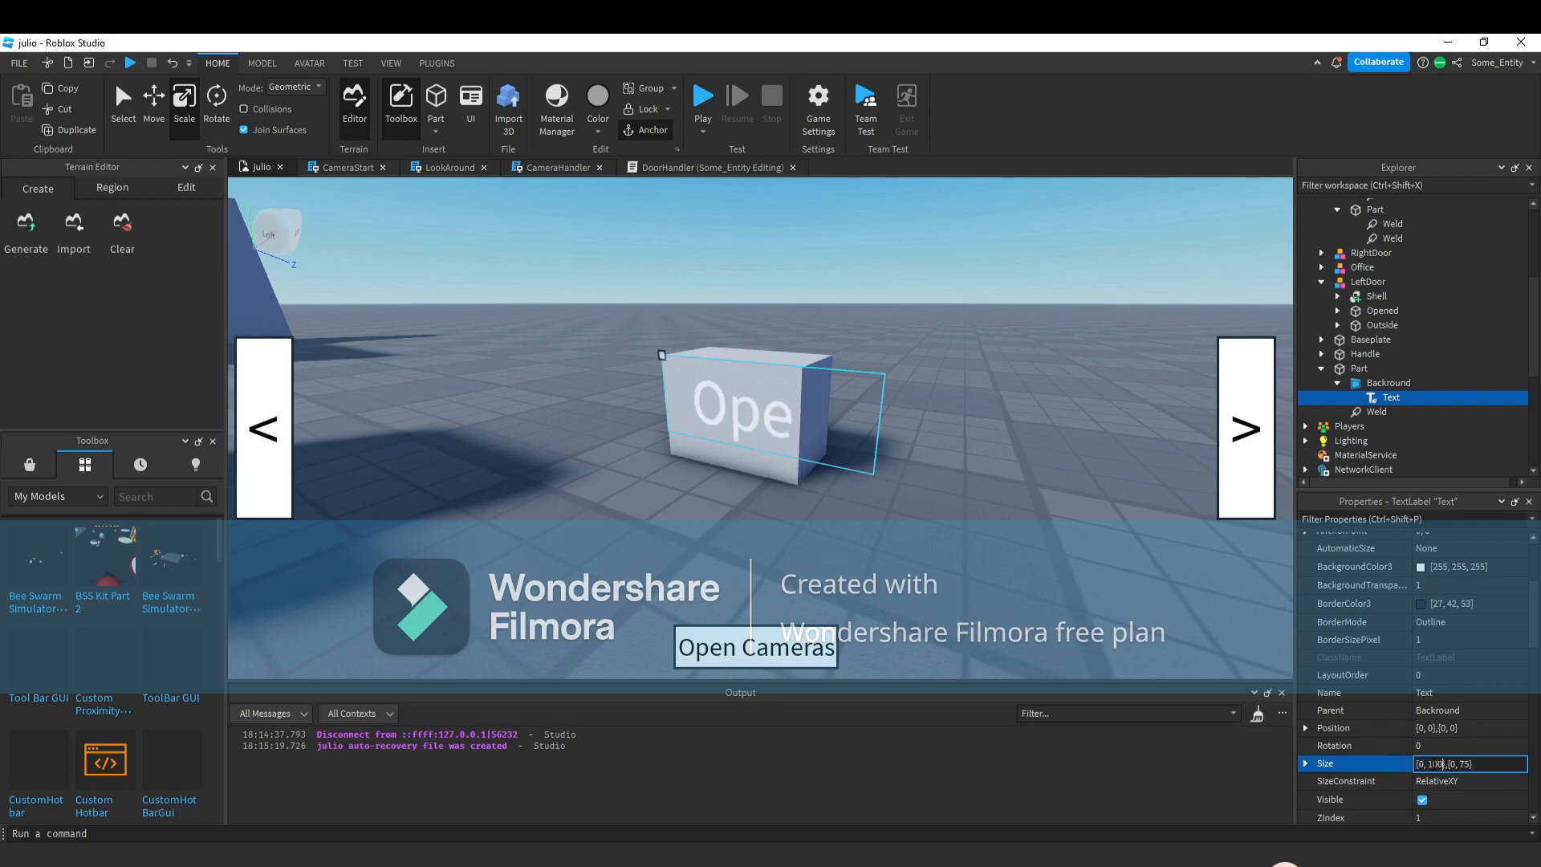
{"action": "key", "text": "Return"}
{"action": "left_click", "coordinate": [1437, 767]}
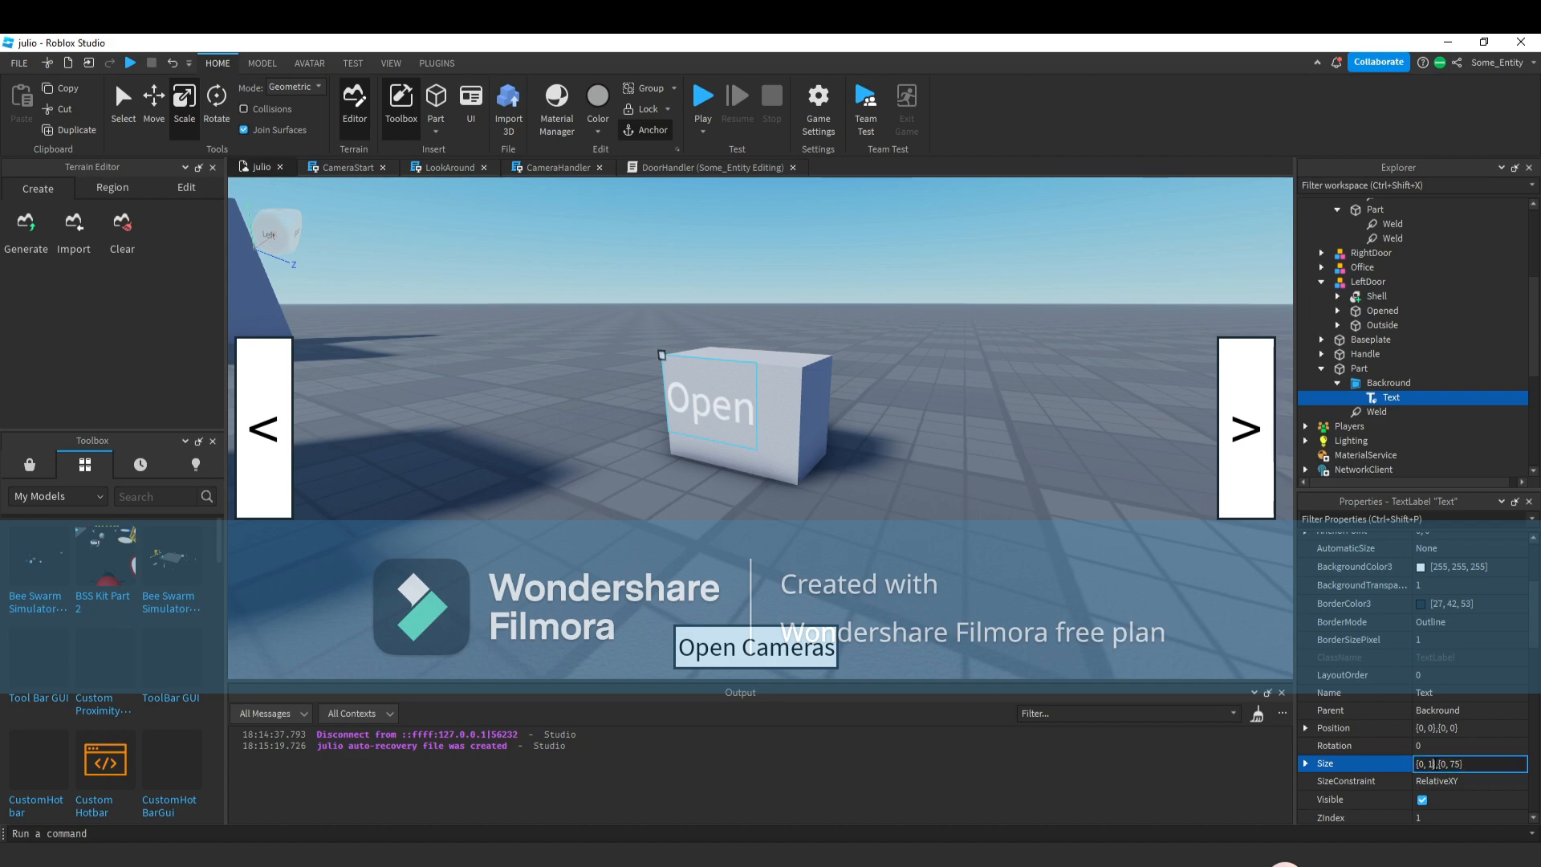
{"action": "key", "text": "Return"}
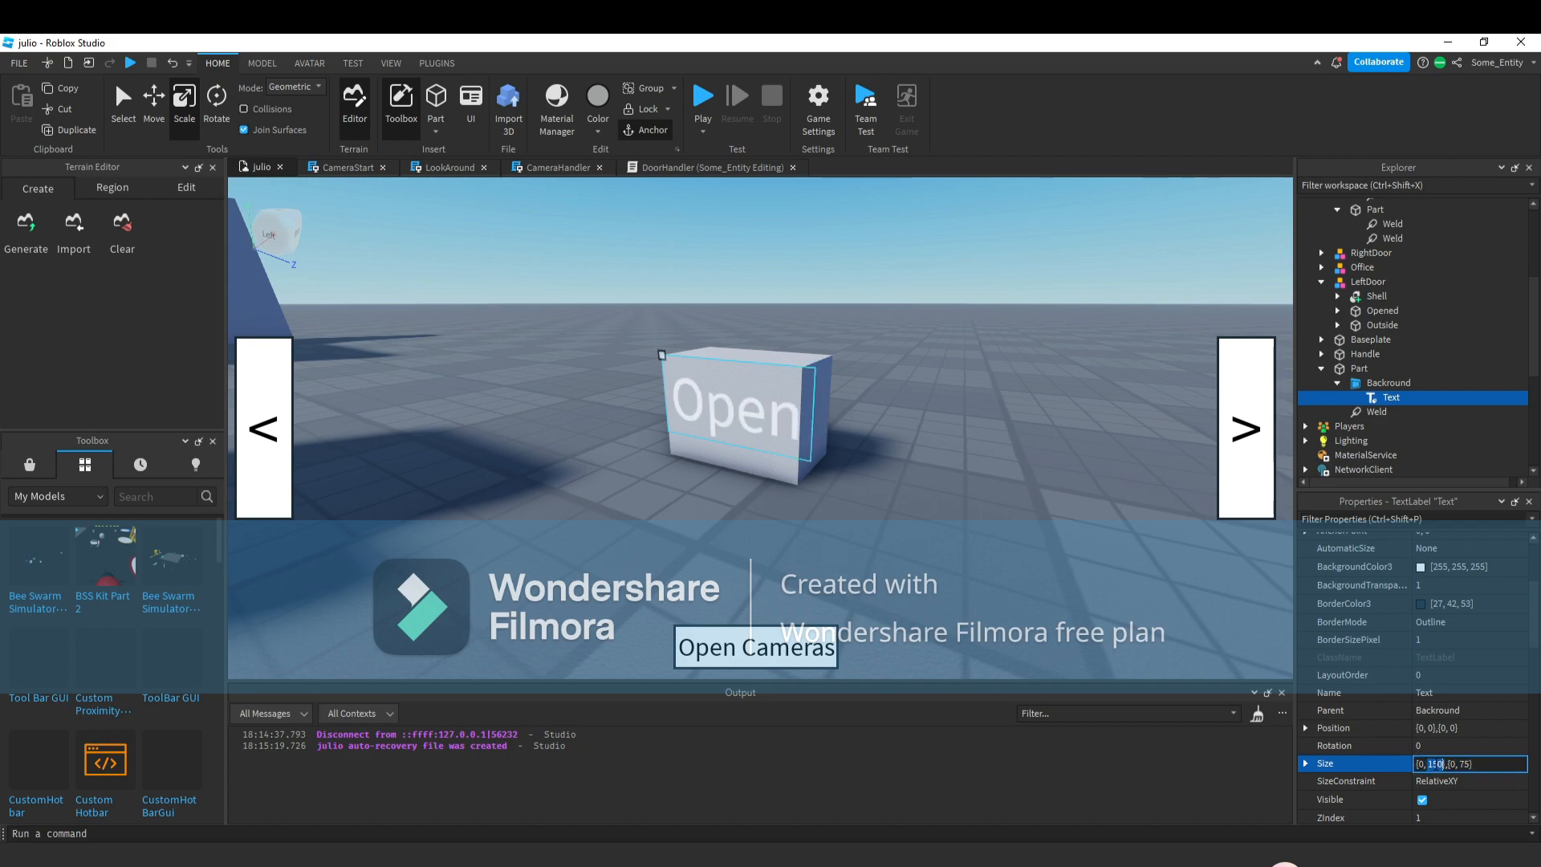
{"action": "type", "text": "135"}
{"action": "key", "text": "Return"}
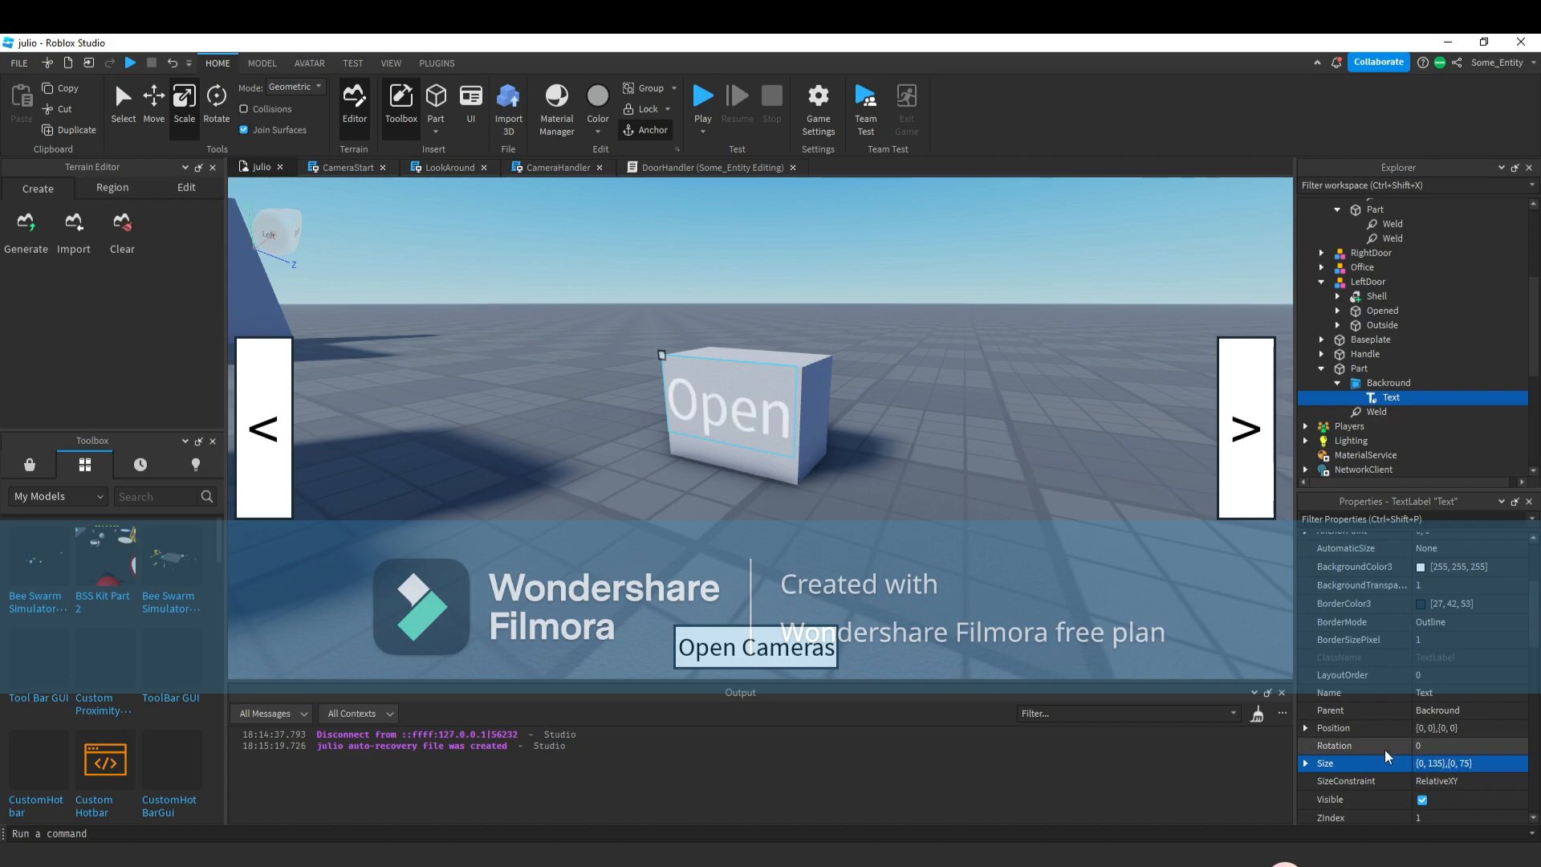
{"action": "left_click", "coordinate": [1439, 764]}
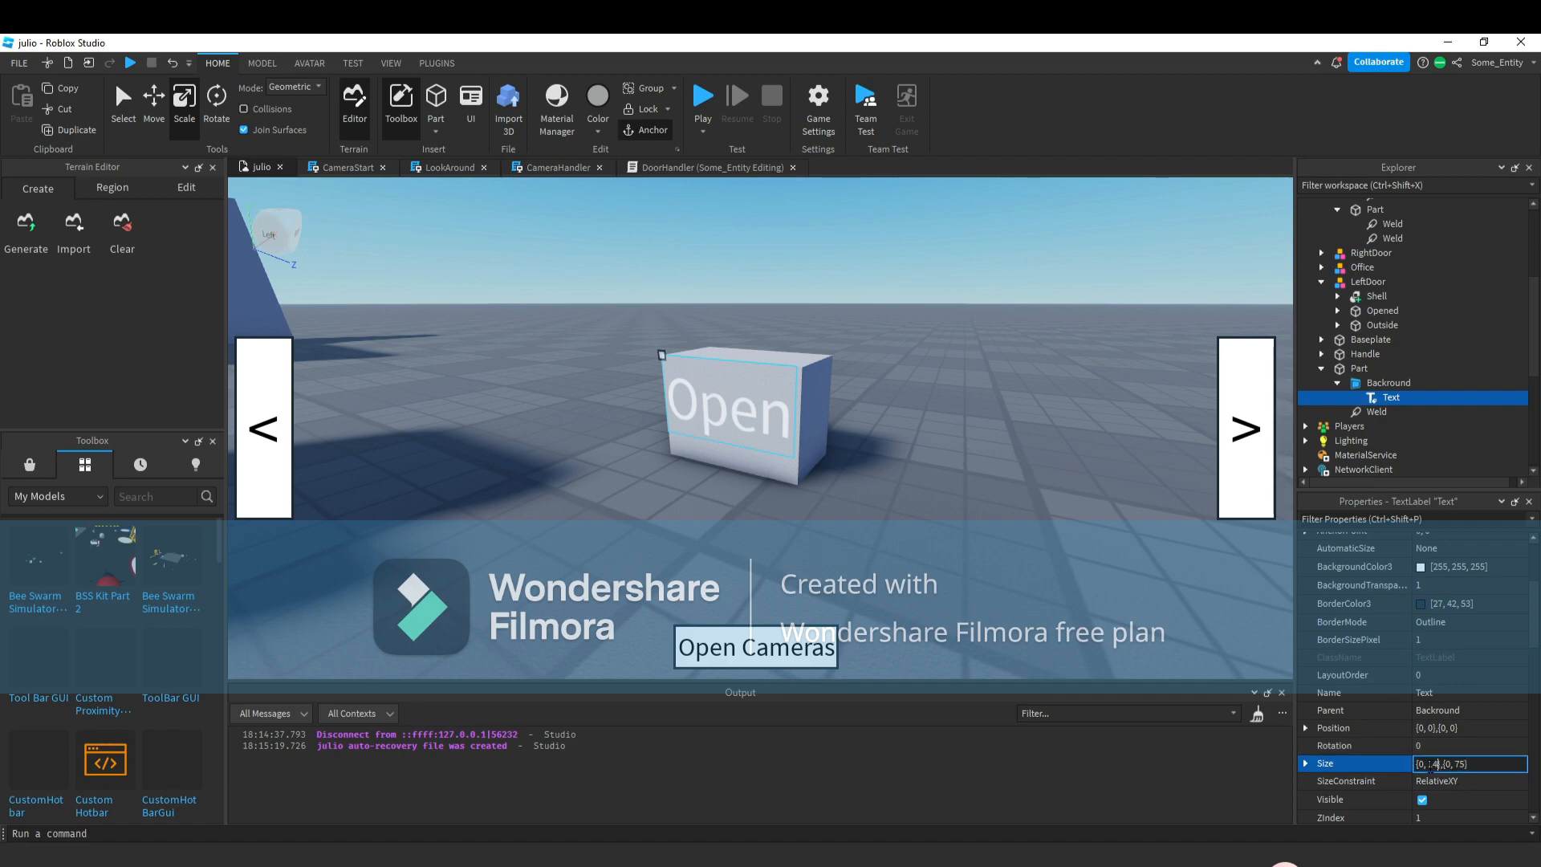
{"action": "key", "text": "Return"}
{"action": "left_click", "coordinate": [1465, 768]}
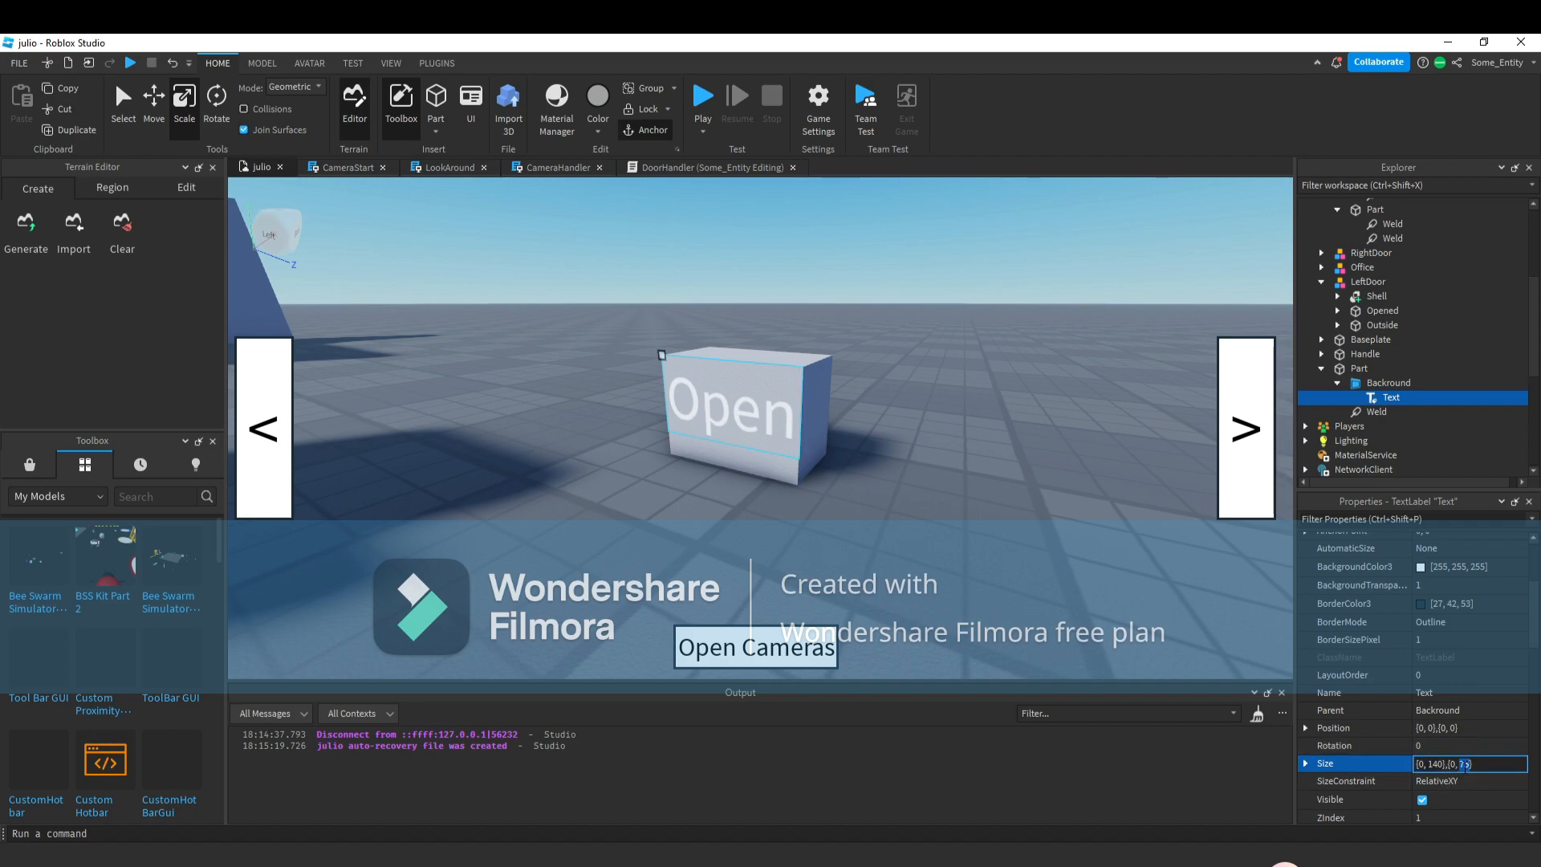
{"action": "type", "text": "100"}
{"action": "key", "text": "Return"}
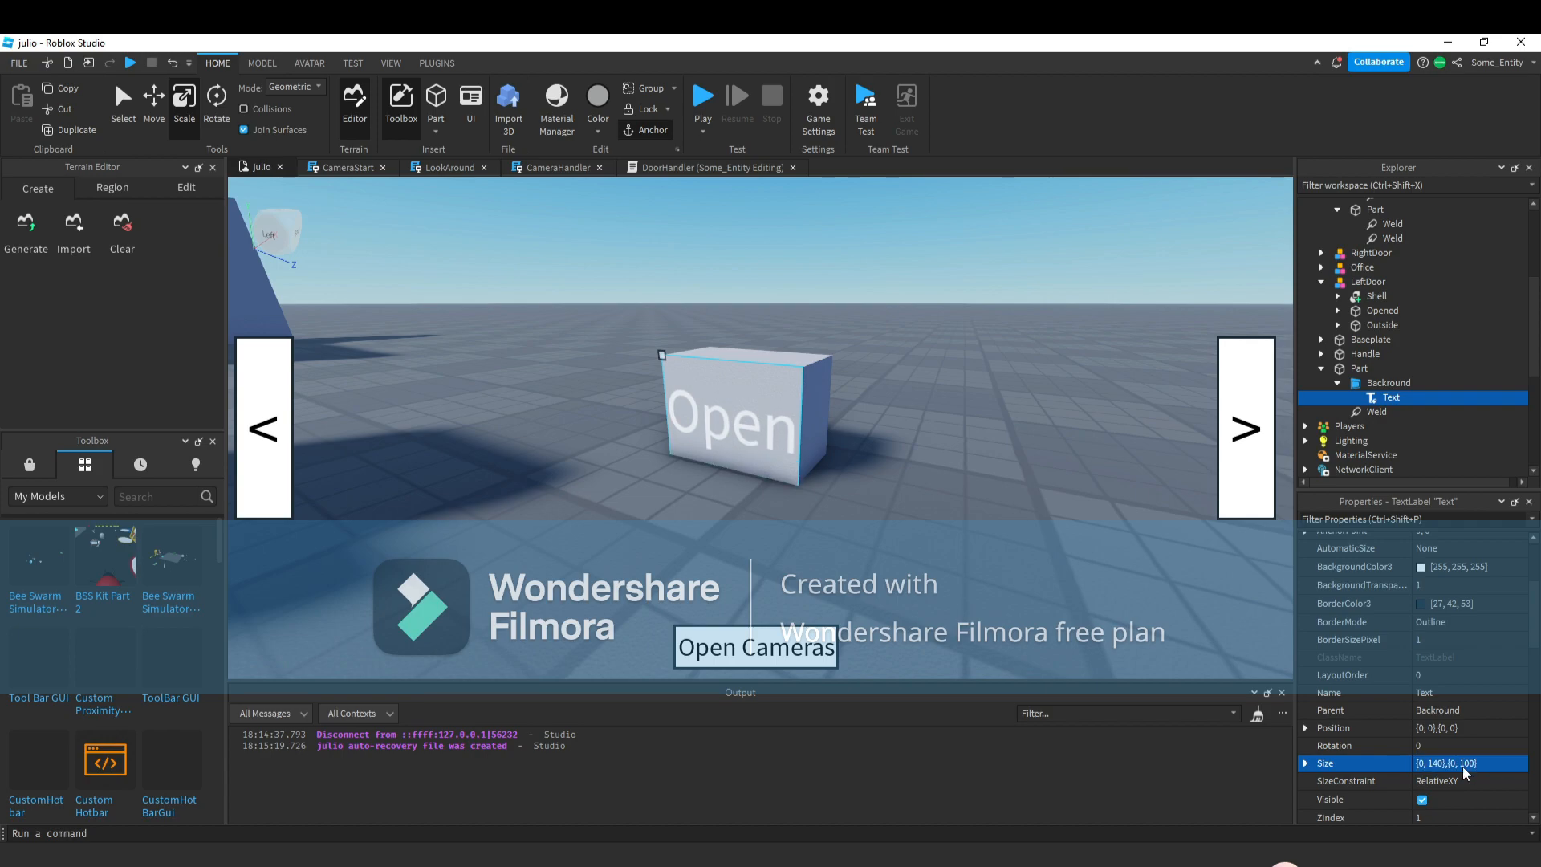
Filter the properties for text and set the label's Text to Nil.
{"action": "scroll", "coordinate": [1429, 745], "scroll_direction": "up", "scroll_amount": 3}
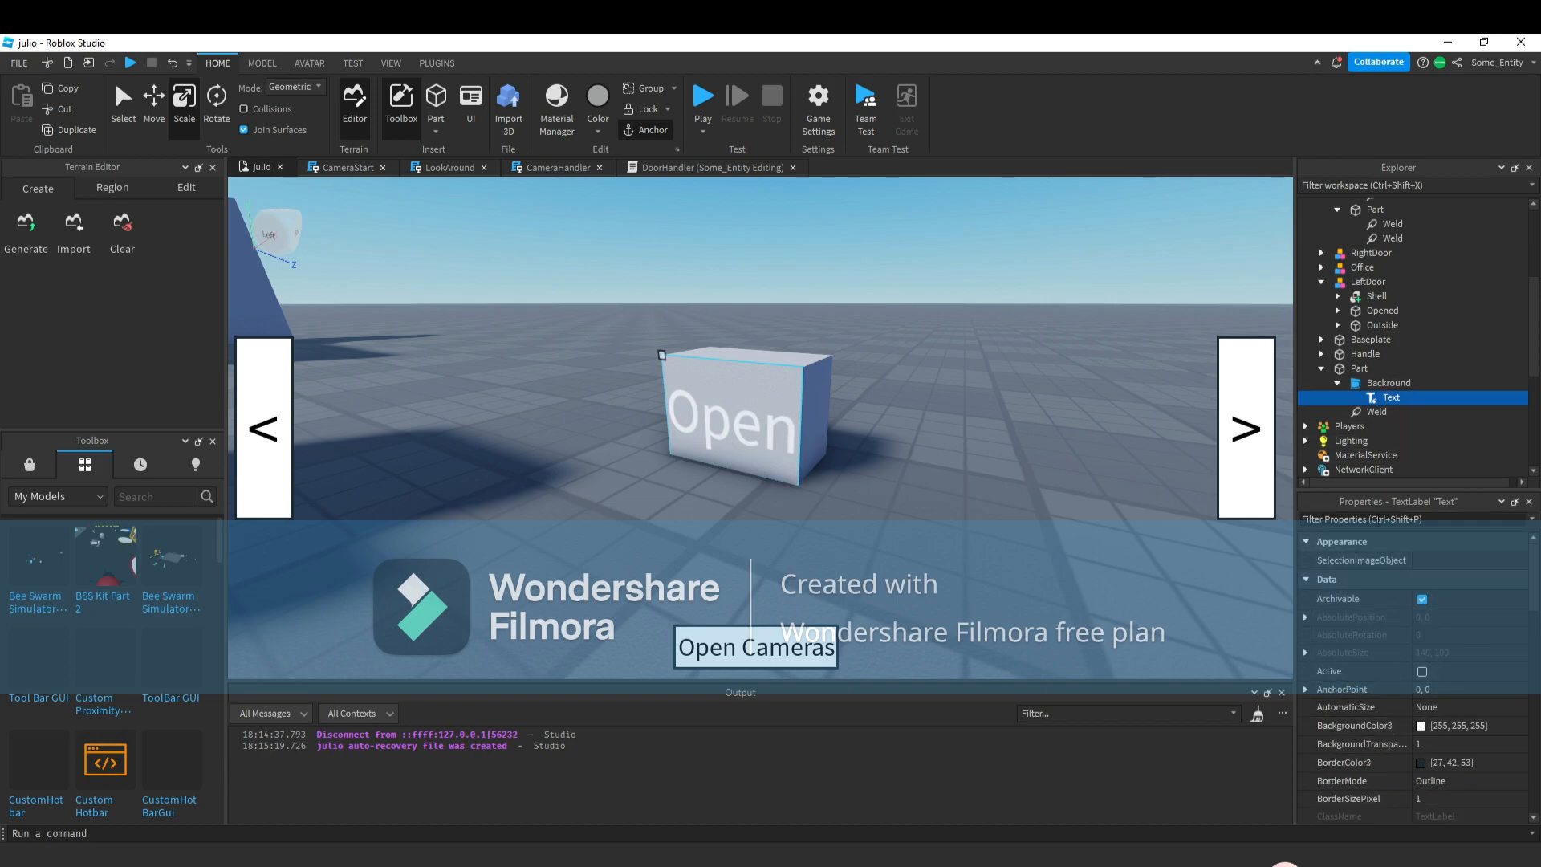
{"action": "left_click", "coordinate": [1365, 519]}
{"action": "type", "text": "te"}
{"action": "left_click", "coordinate": [1437, 670]}
{"action": "type", "text": "Nil"}
{"action": "key", "text": "Return"}
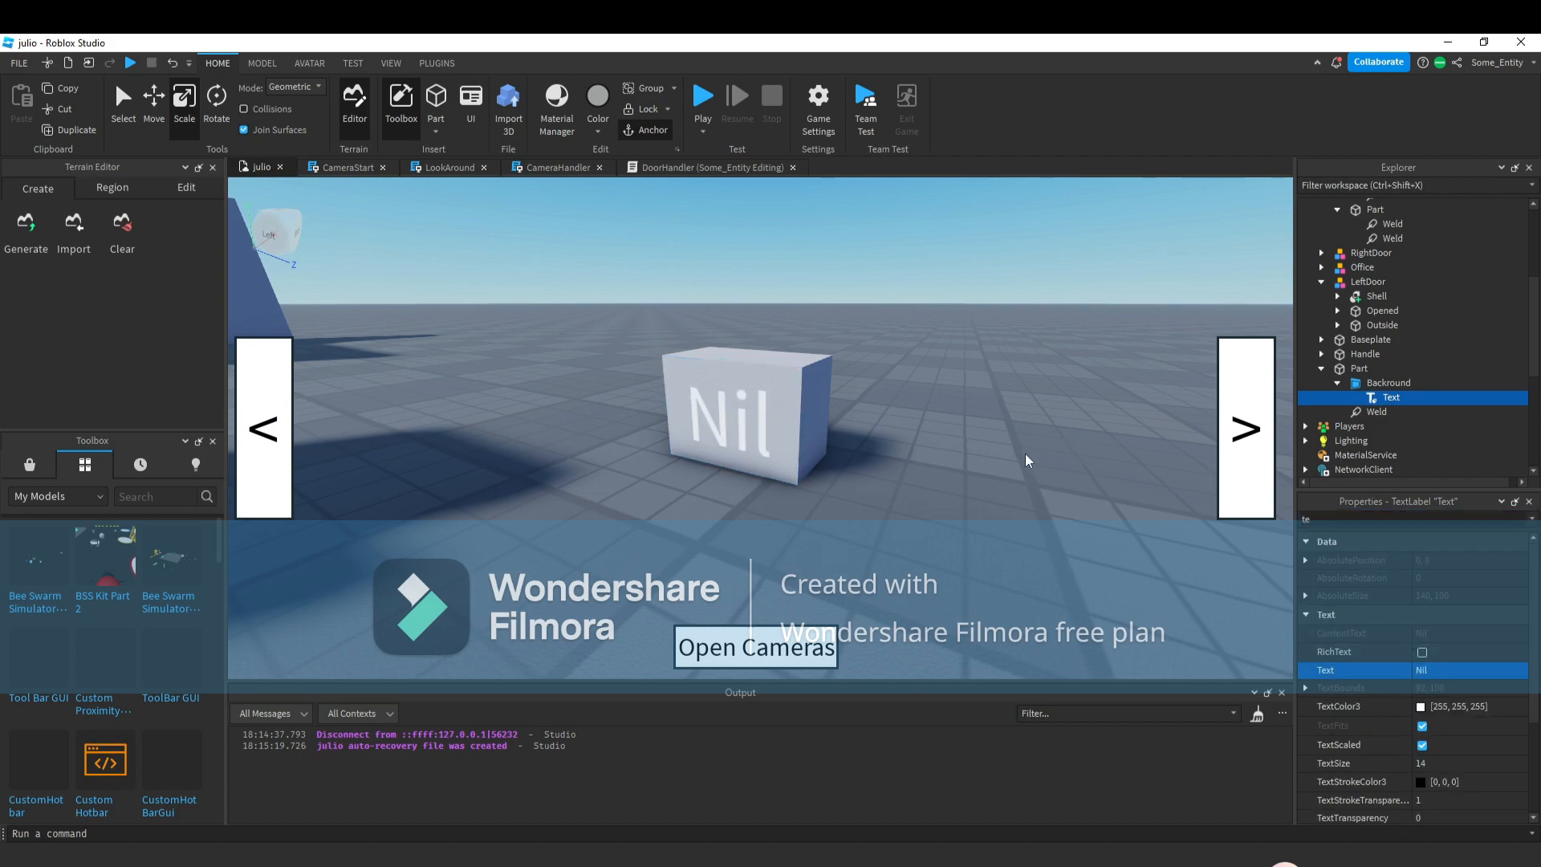
Move the Nil block onto the desk beside the computer and rotate it to face the doors.
{"action": "left_click", "coordinate": [746, 417]}
{"action": "key", "text": "f"}
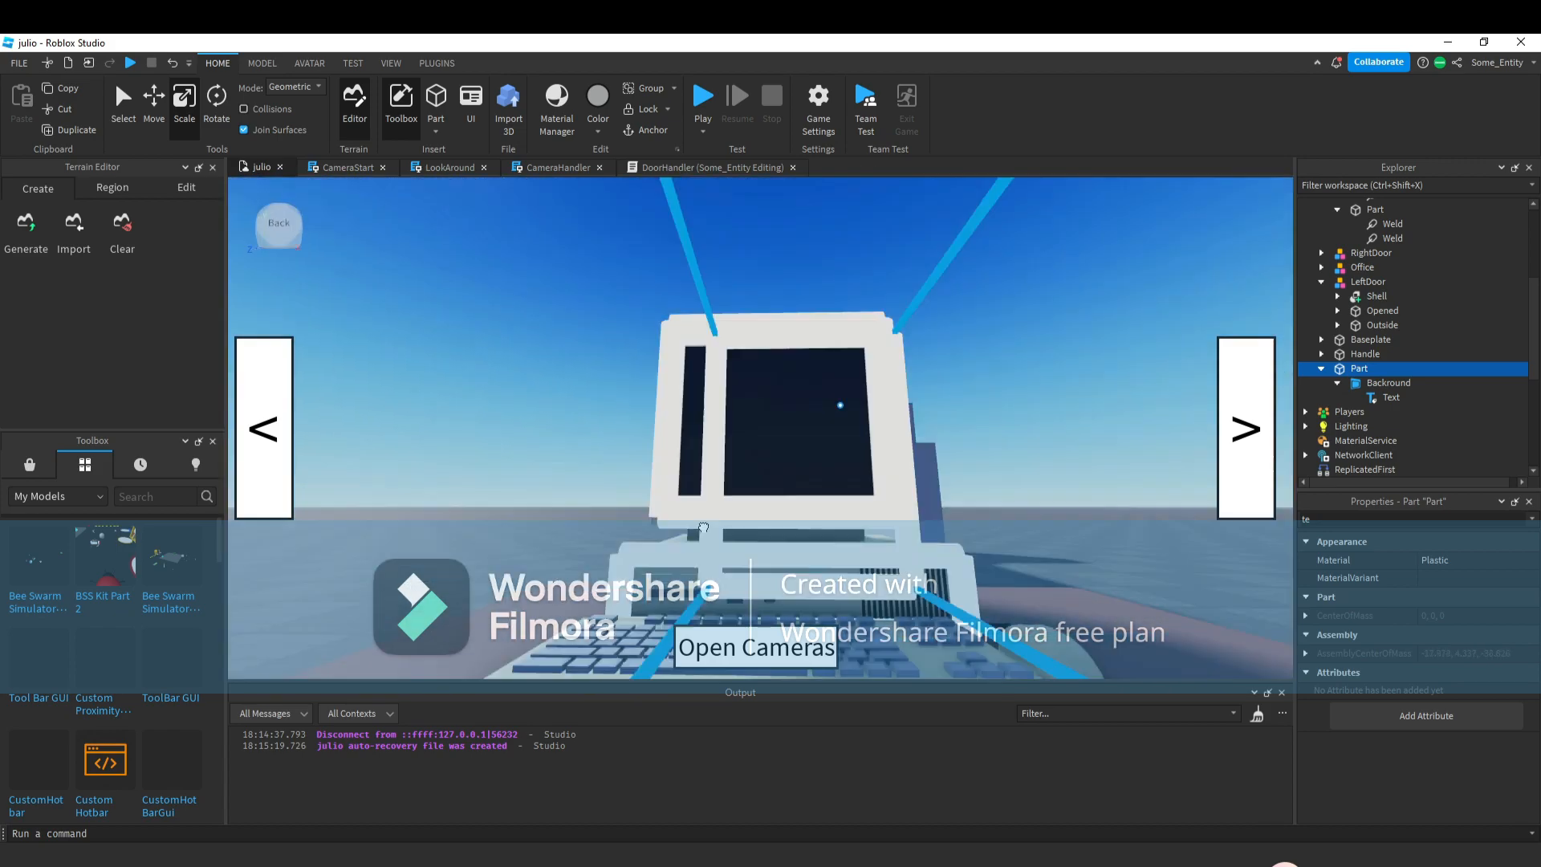
{"action": "scroll", "coordinate": [889, 521], "scroll_direction": "up", "scroll_amount": 5}
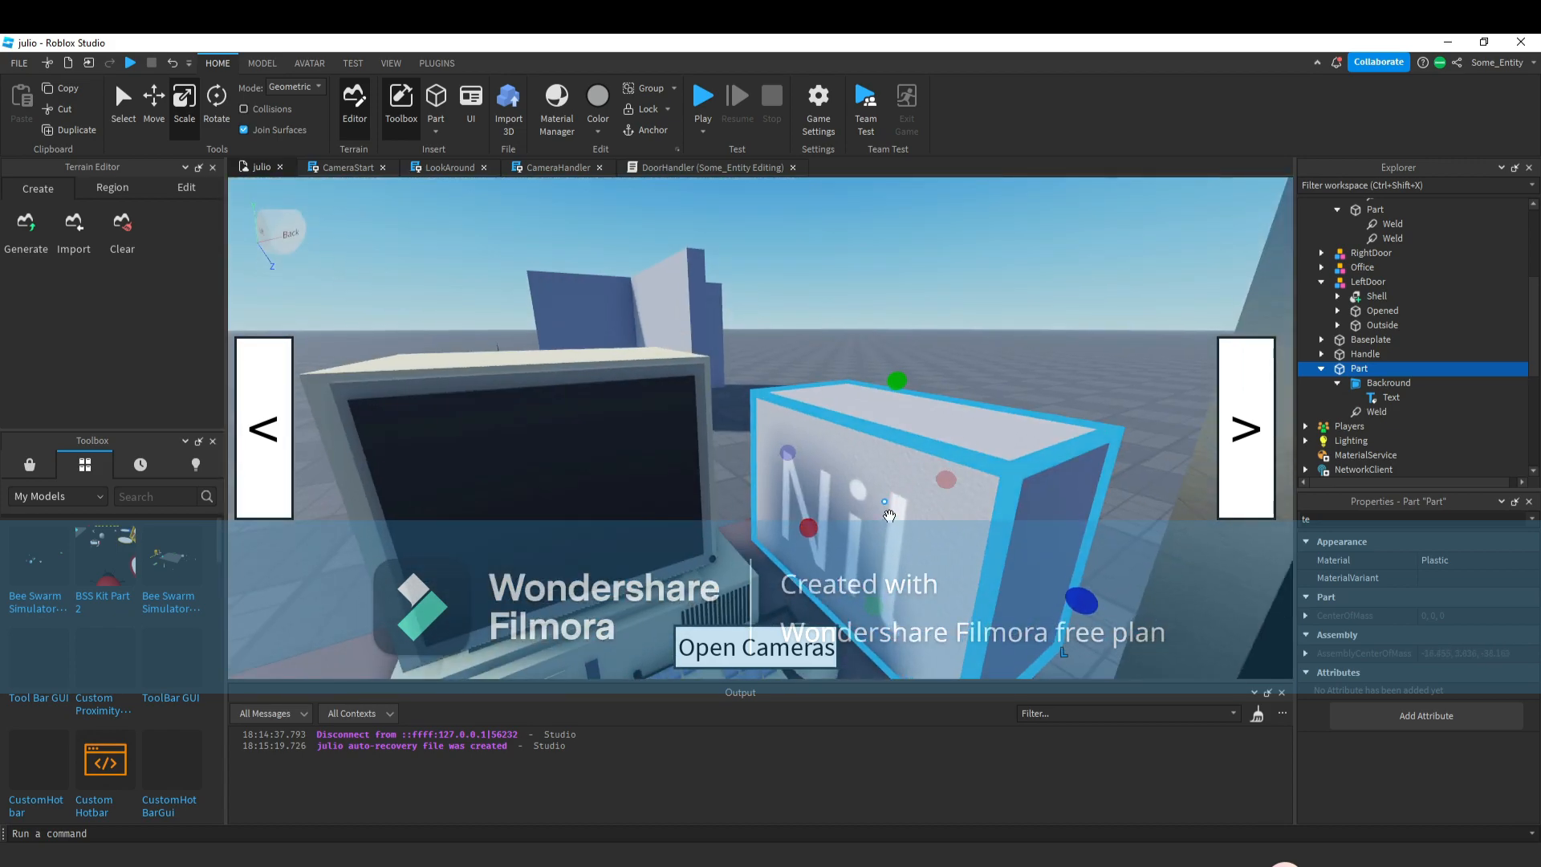
{"action": "scroll", "coordinate": [889, 521], "scroll_direction": "down", "scroll_amount": 5}
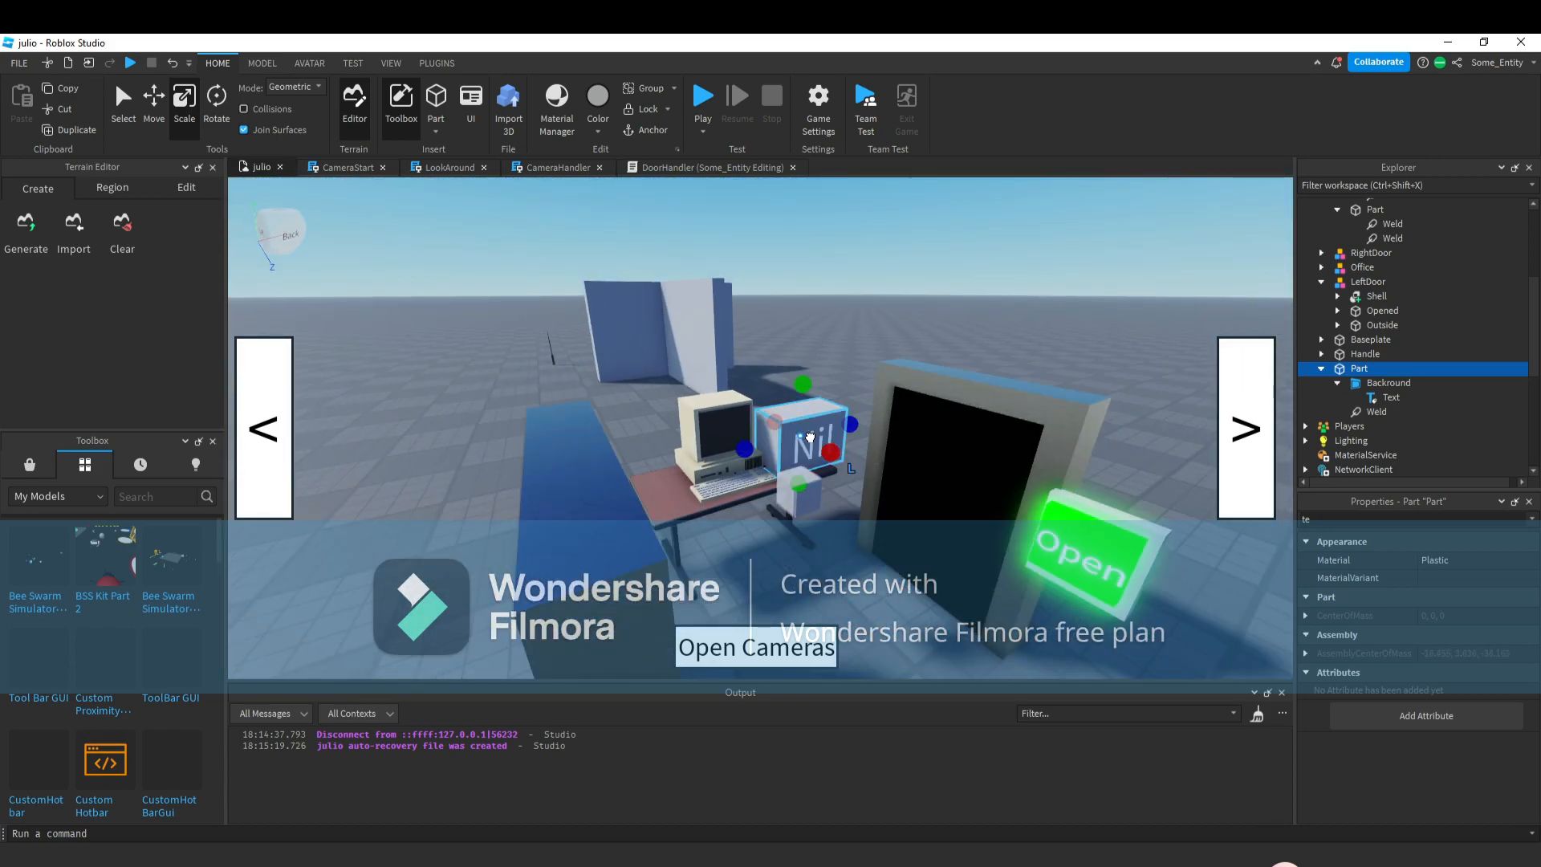
{"action": "left_click_drag", "start_coordinate": [811, 434], "coordinate": [775, 454]}
{"action": "right_click_drag", "start_coordinate": [811, 434], "coordinate": [774, 454]}
{"action": "left_click_drag", "start_coordinate": [775, 454], "coordinate": [753, 466]}
{"action": "right_click_drag", "start_coordinate": [774, 454], "coordinate": [753, 466]}
{"action": "left_click_drag", "start_coordinate": [753, 466], "coordinate": [647, 474]}
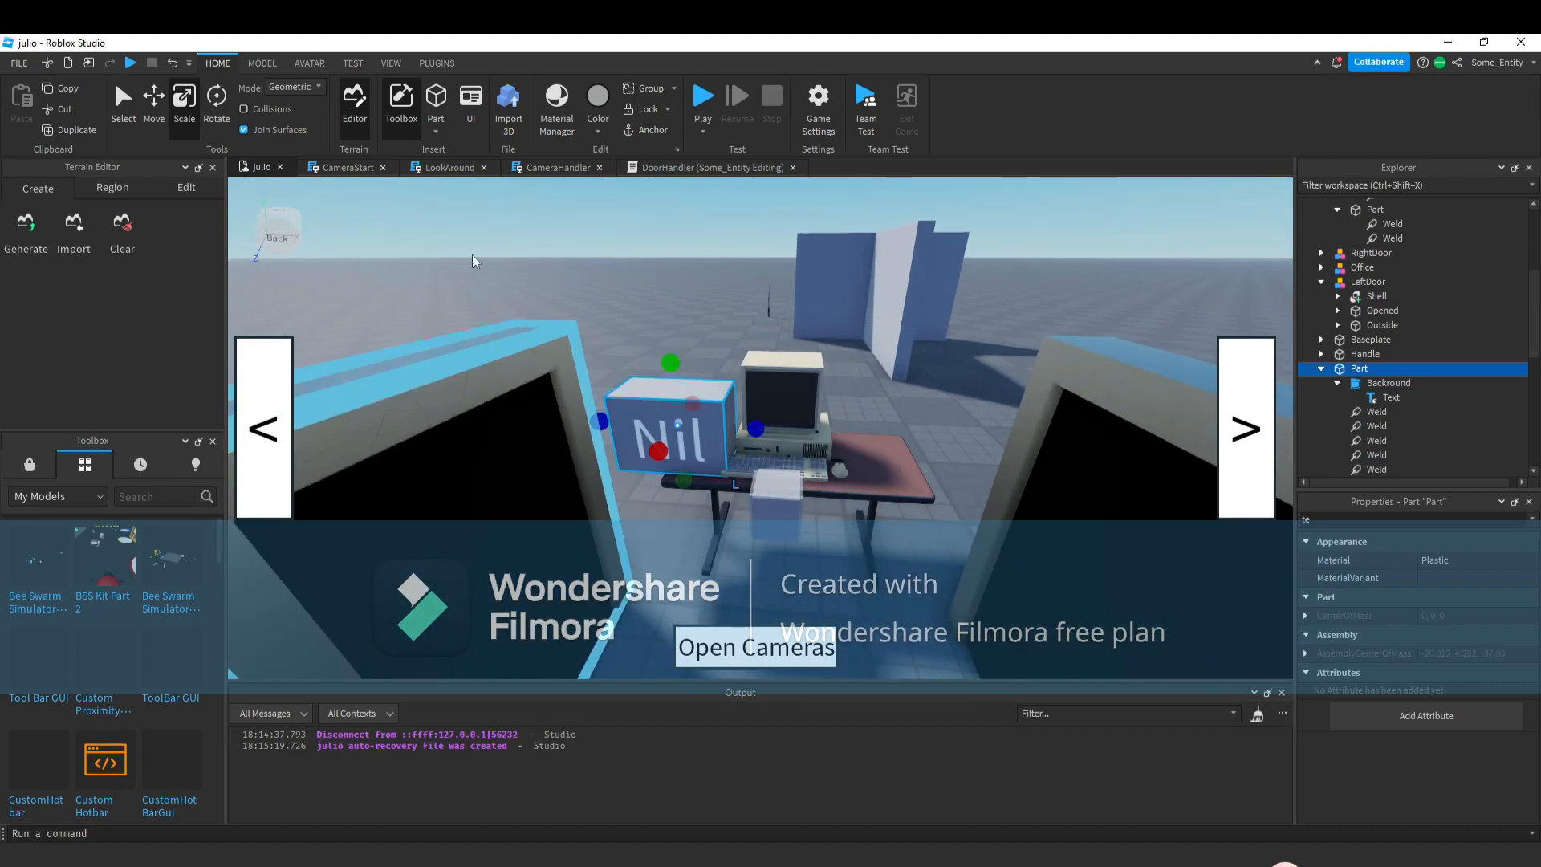
{"action": "left_click", "coordinate": [215, 113]}
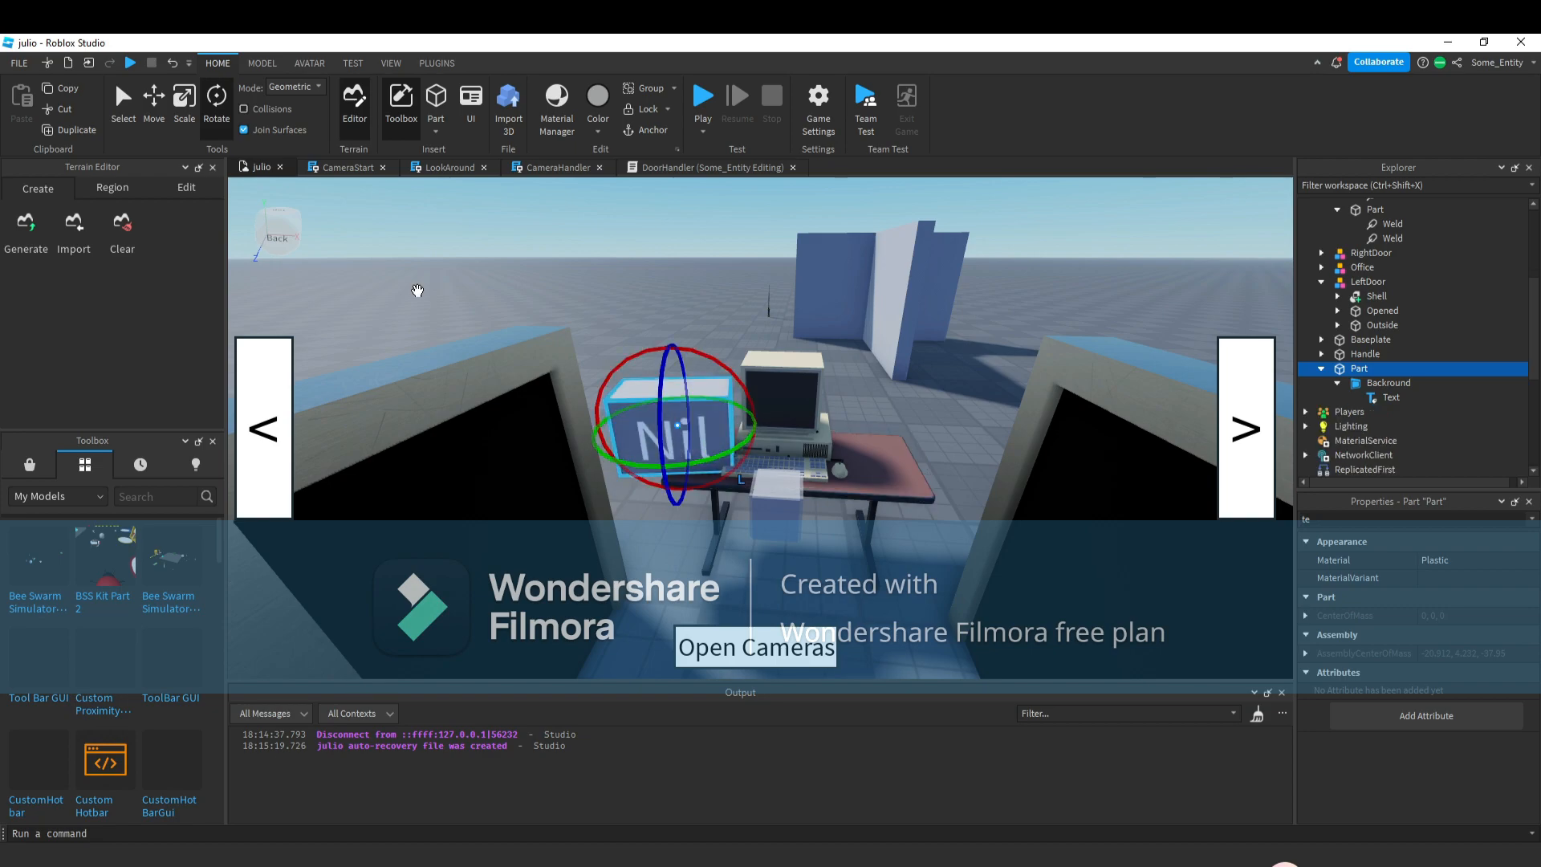
{"action": "left_click_drag", "start_coordinate": [716, 455], "coordinate": [666, 421]}
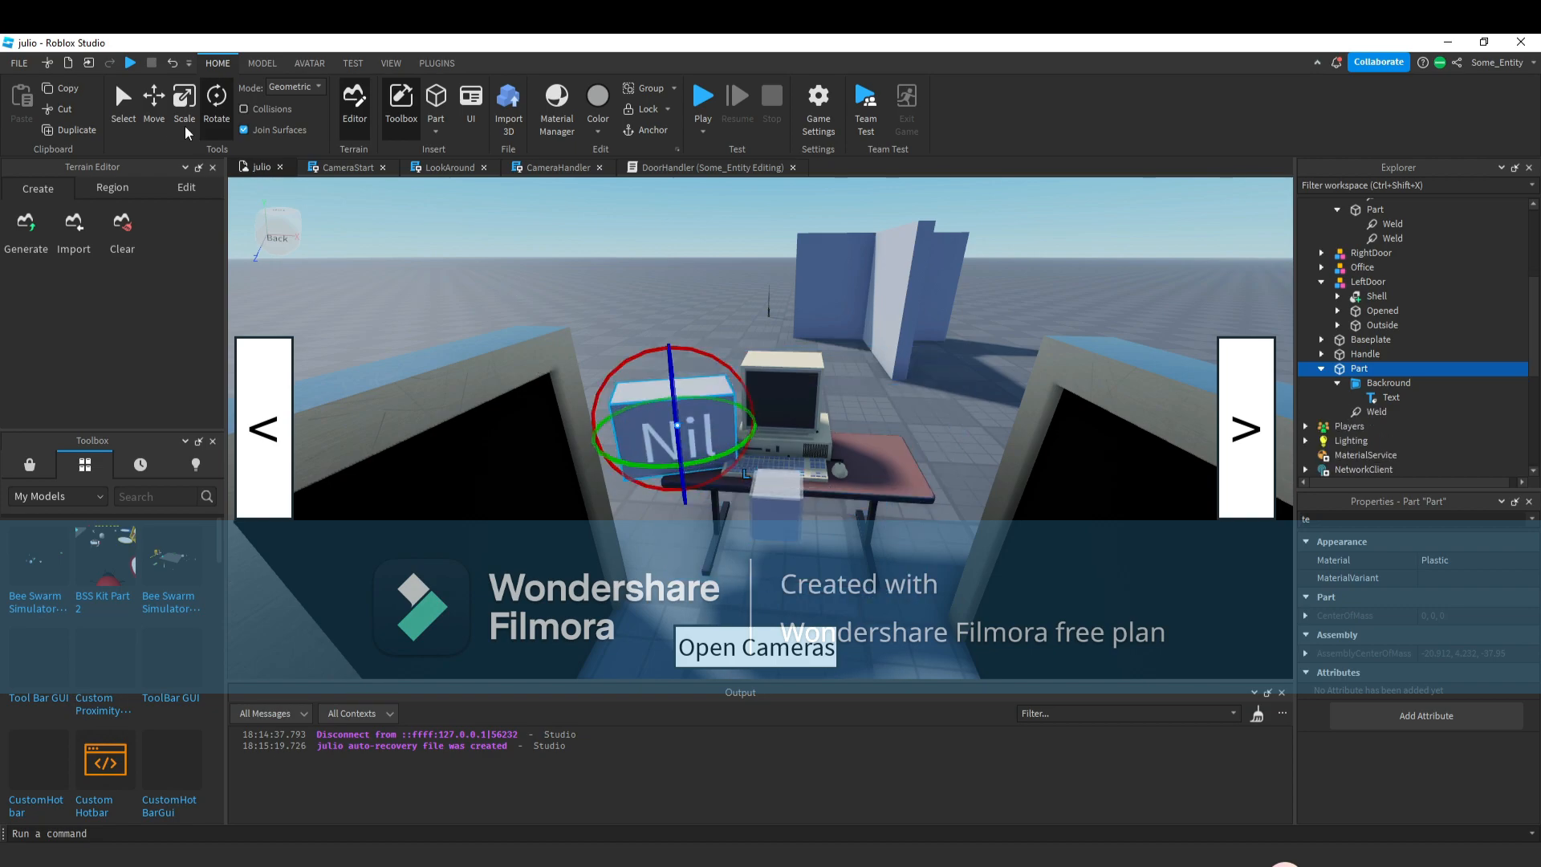
Nudge the Nil block's position on the desk.
{"action": "key", "text": "ctrl+2"}
{"action": "left_click_drag", "start_coordinate": [680, 482], "coordinate": [679, 466]}
{"action": "left_click", "coordinate": [980, 464]}
{"action": "key", "text": "w"}
{"action": "right_click_drag", "start_coordinate": [980, 465], "coordinate": [967, 434]}
{"action": "key", "text": "s"}
{"action": "key", "text": "w"}
{"action": "key", "text": "s"}
{"action": "key", "text": "w"}
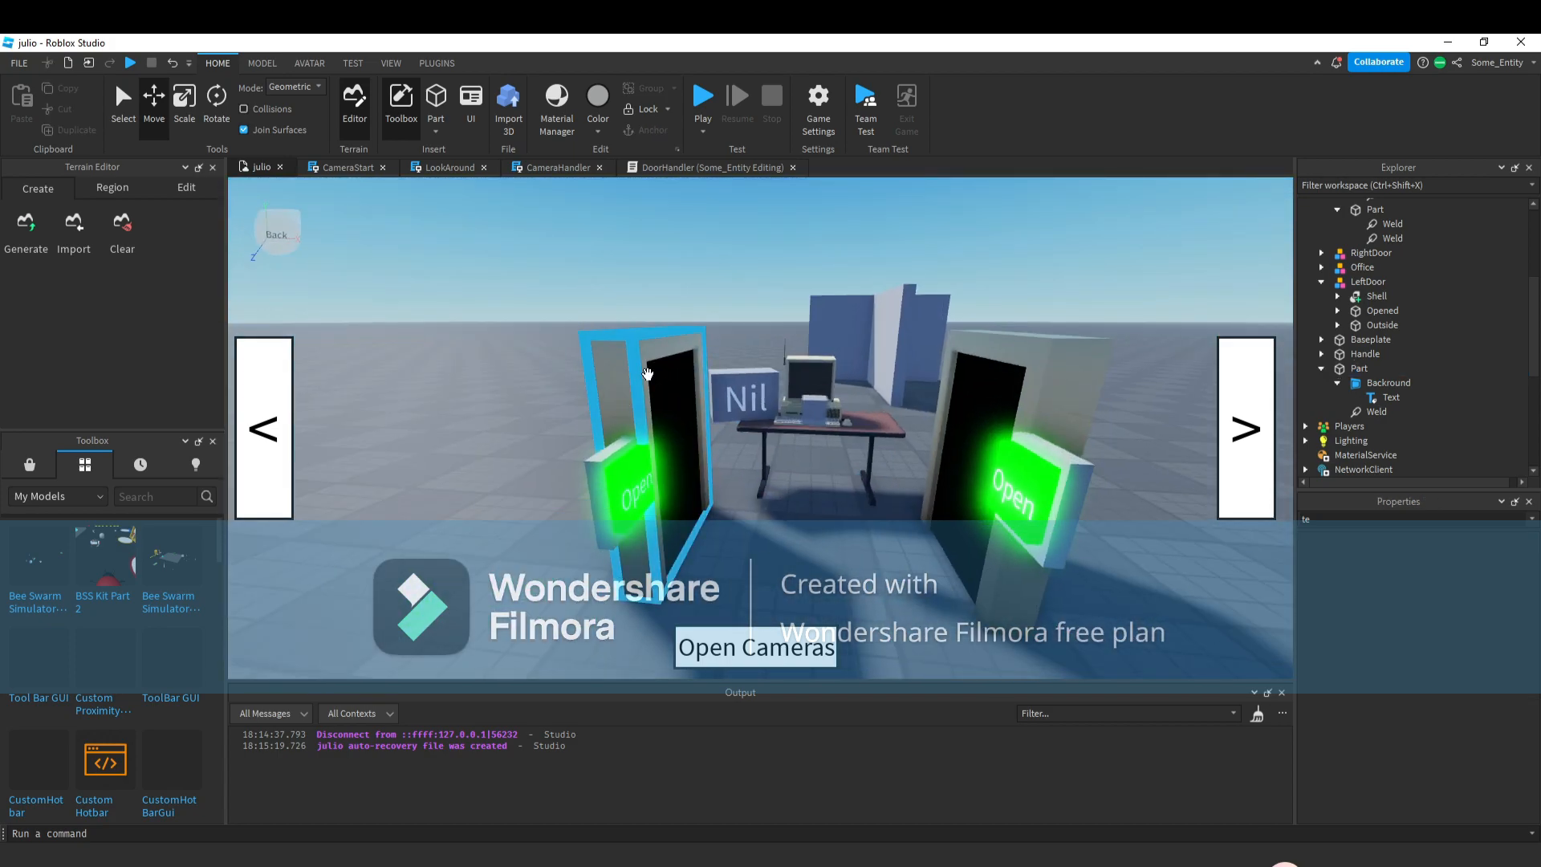
Insert a Folder into ReplicatedStorage.
{"action": "right_click_drag", "start_coordinate": [633, 386], "coordinate": [605, 391]}
{"action": "key", "text": "d"}
{"action": "left_click", "coordinate": [604, 391]}
{"action": "scroll", "coordinate": [1463, 320], "scroll_direction": "down", "scroll_amount": 5}
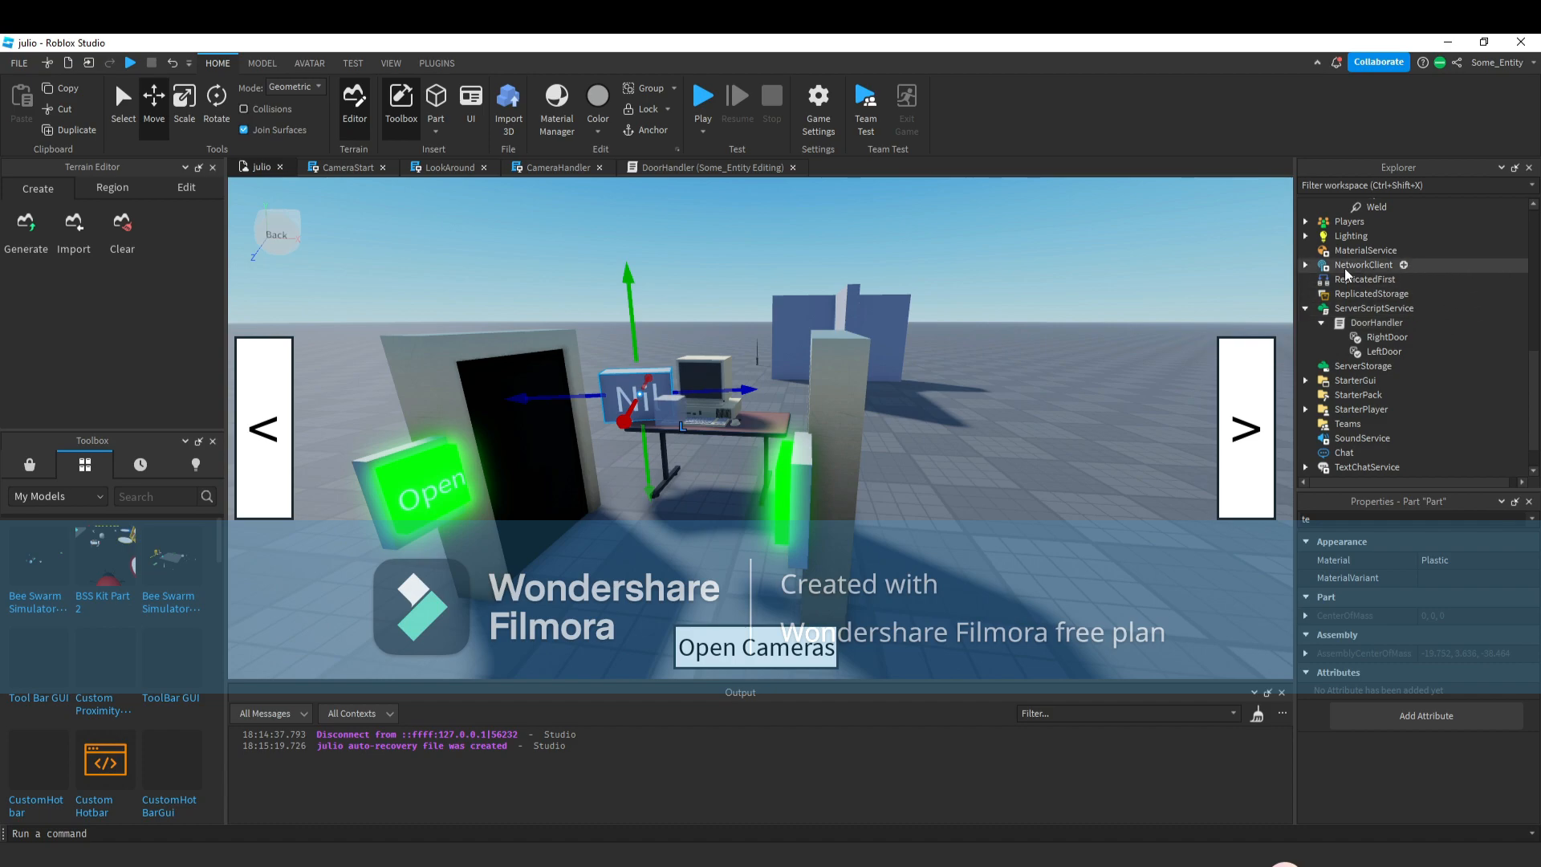
{"action": "left_click", "coordinate": [1417, 294]}
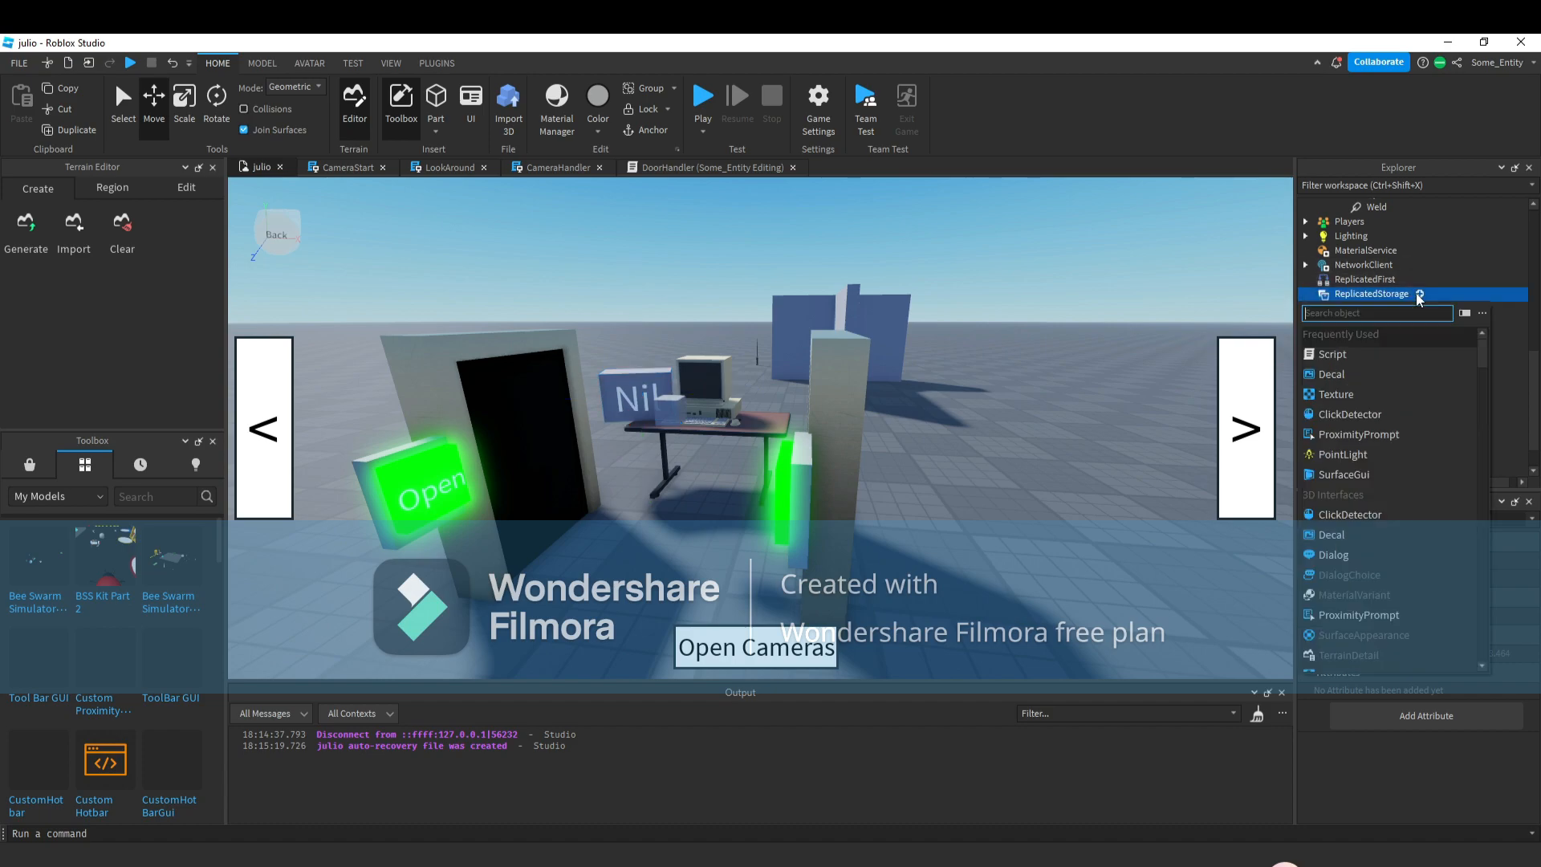
{"action": "type", "text": "f"}
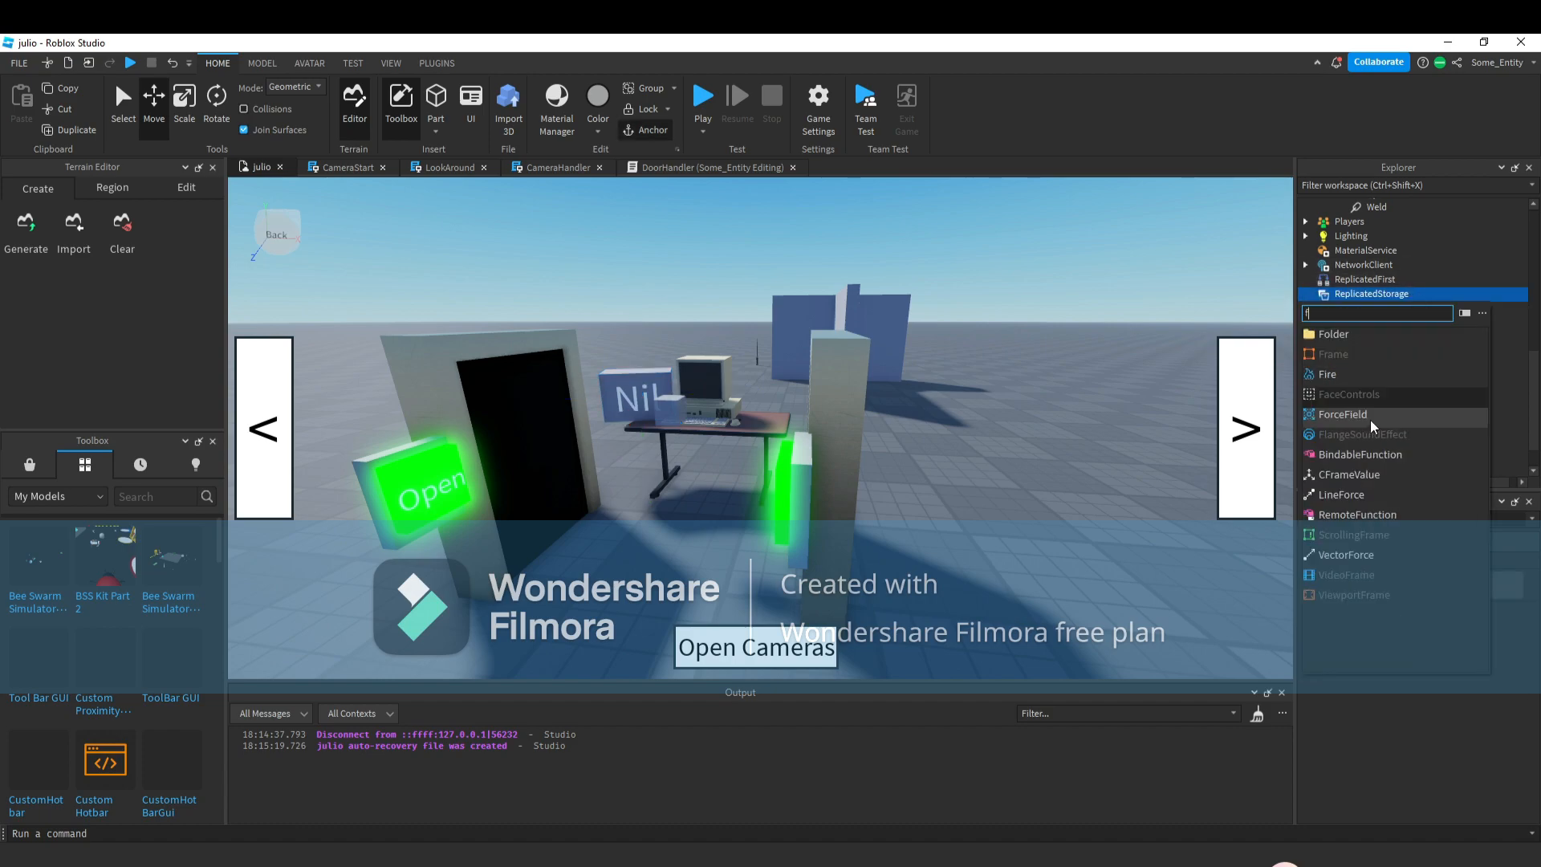
{"action": "left_click", "coordinate": [1386, 337]}
Rename the new folder as Value.
{"action": "right_click", "coordinate": [1375, 307]}
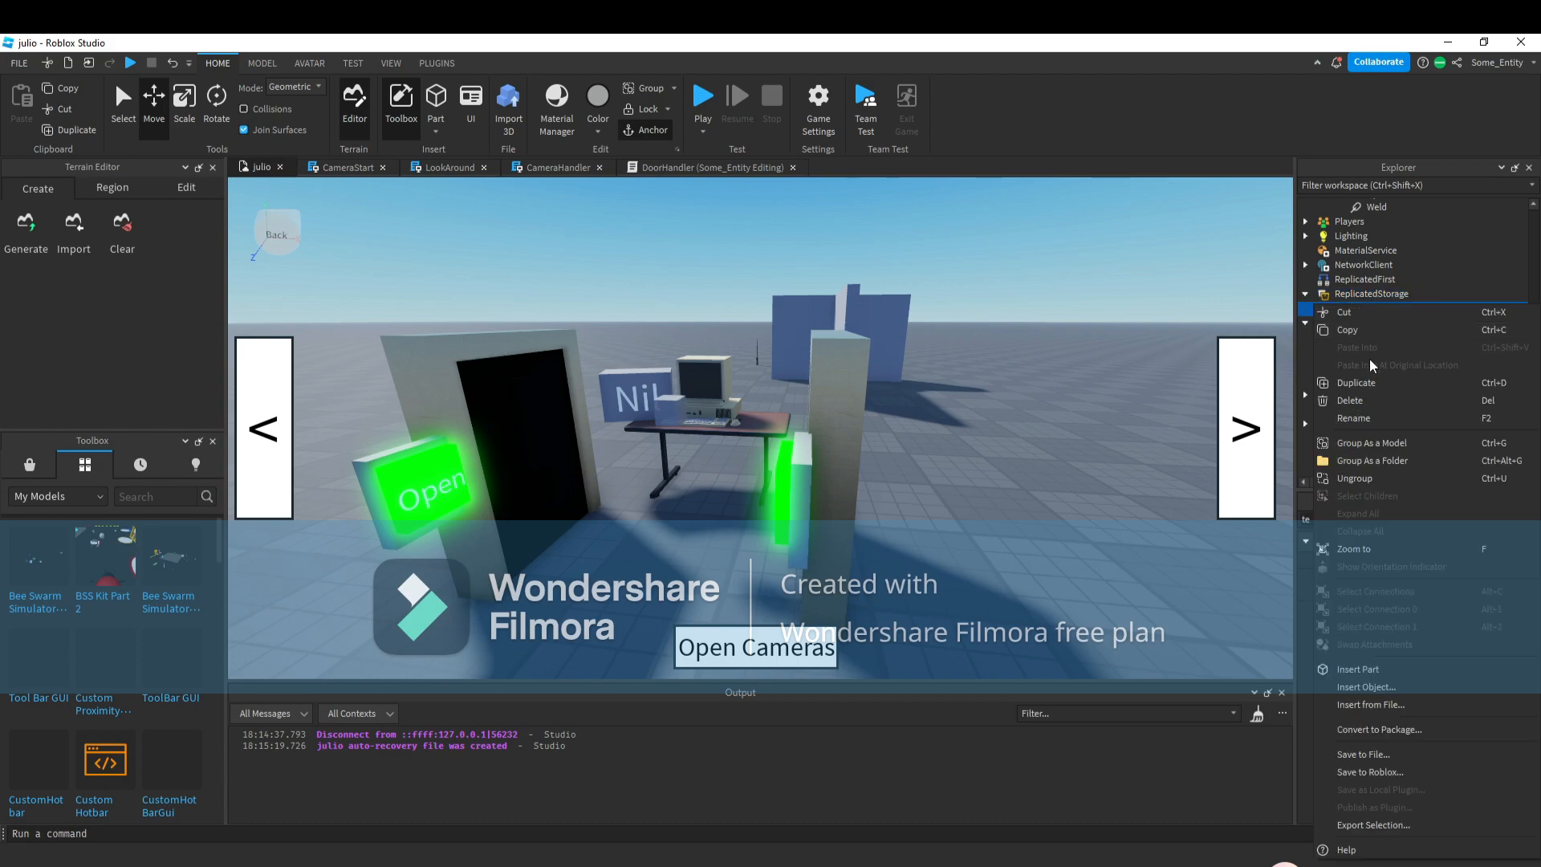
{"action": "left_click", "coordinate": [1374, 412]}
{"action": "type", "text": "Value"}
{"action": "key", "text": "Return"}
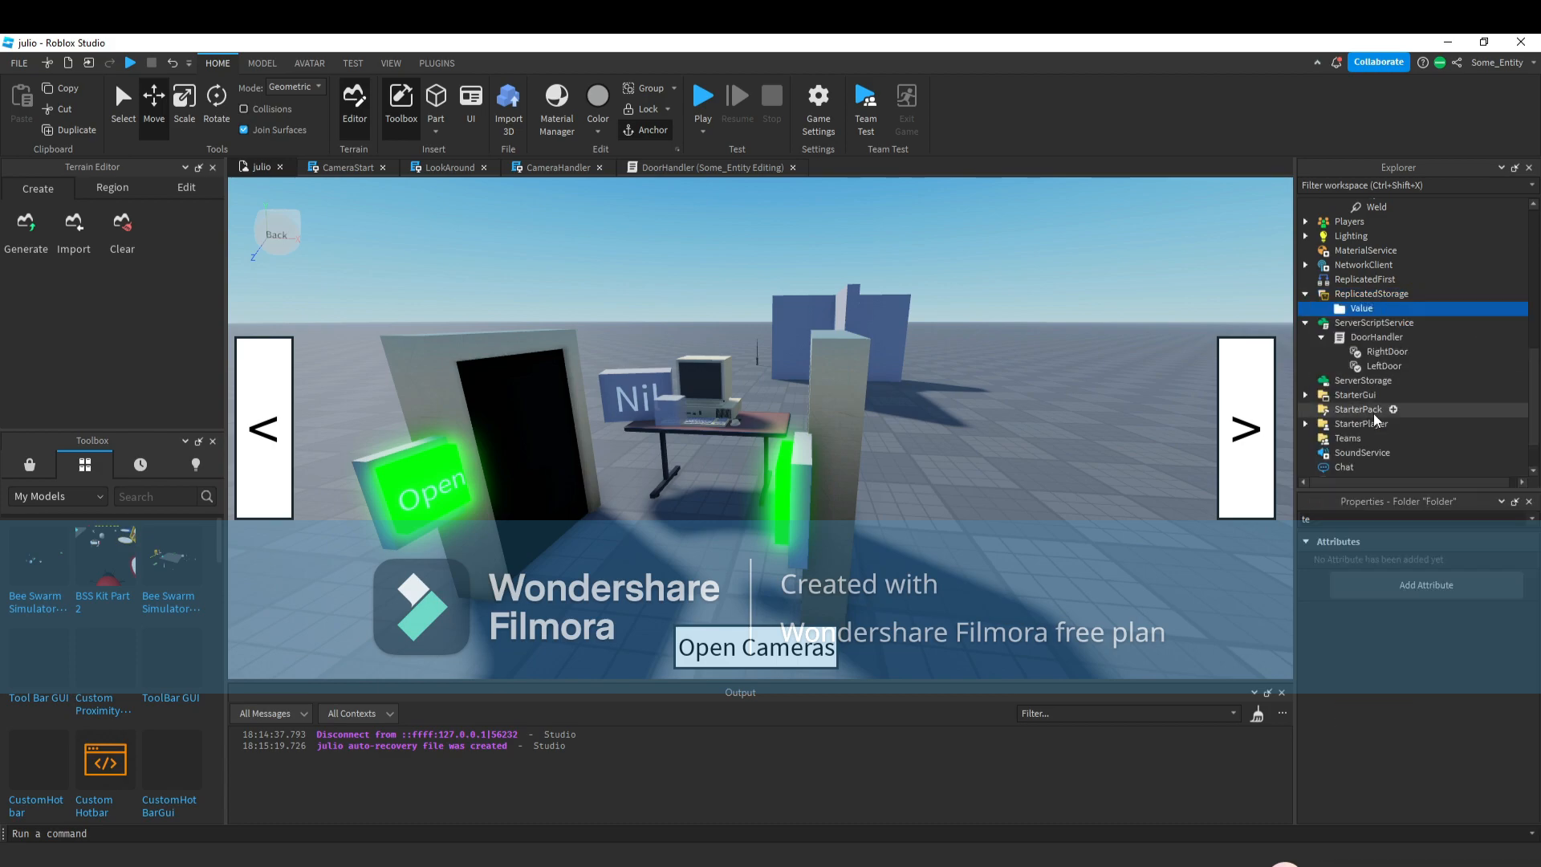
Rename the folder as Values.
{"action": "right_click", "coordinate": [1366, 310]}
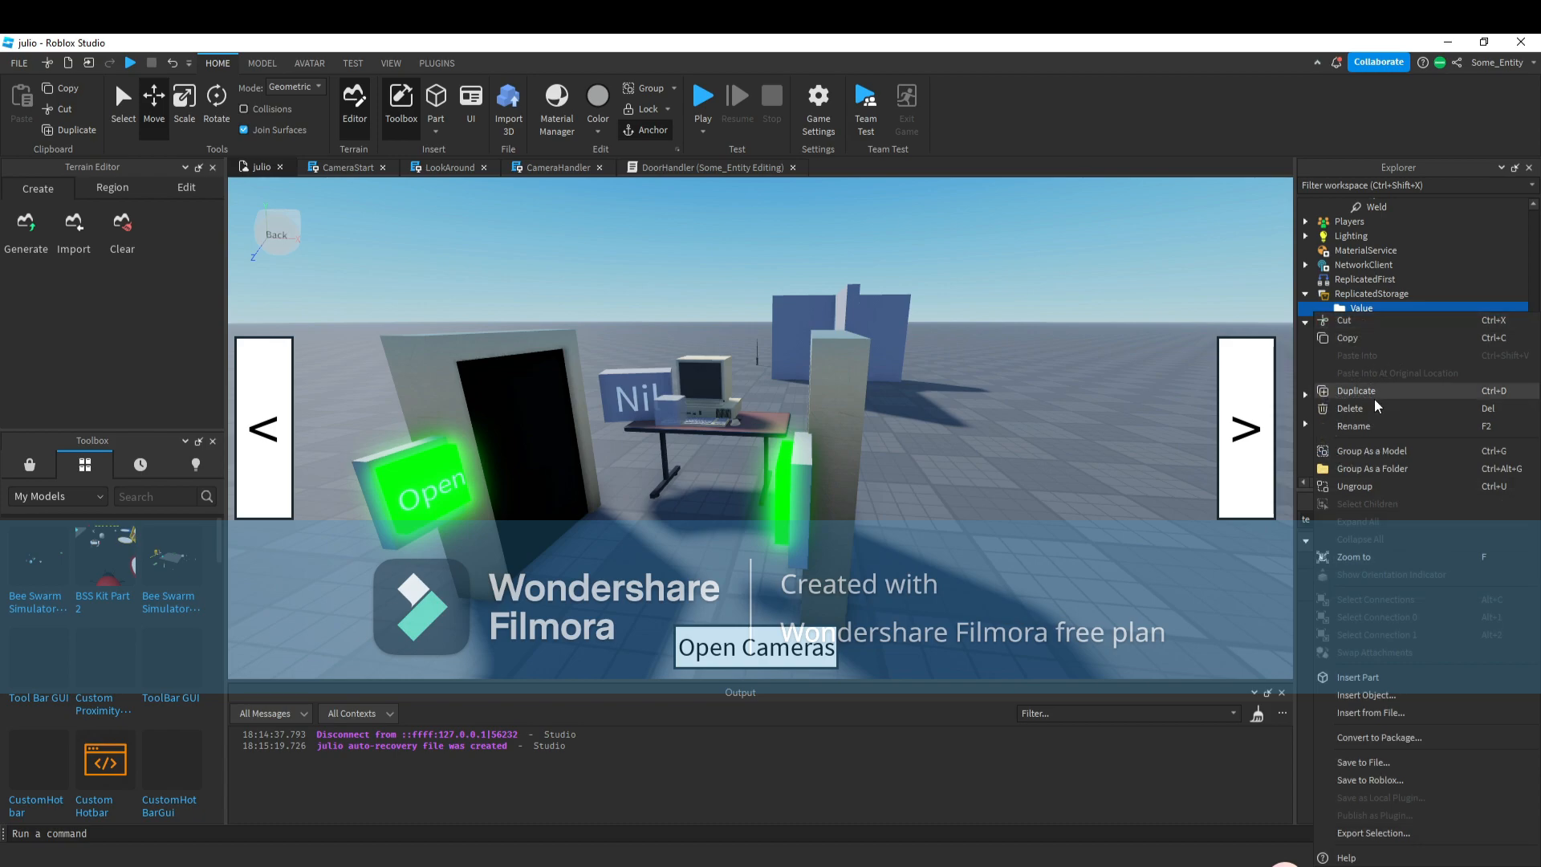
{"action": "left_click", "coordinate": [1370, 428]}
{"action": "type", "text": "V"}
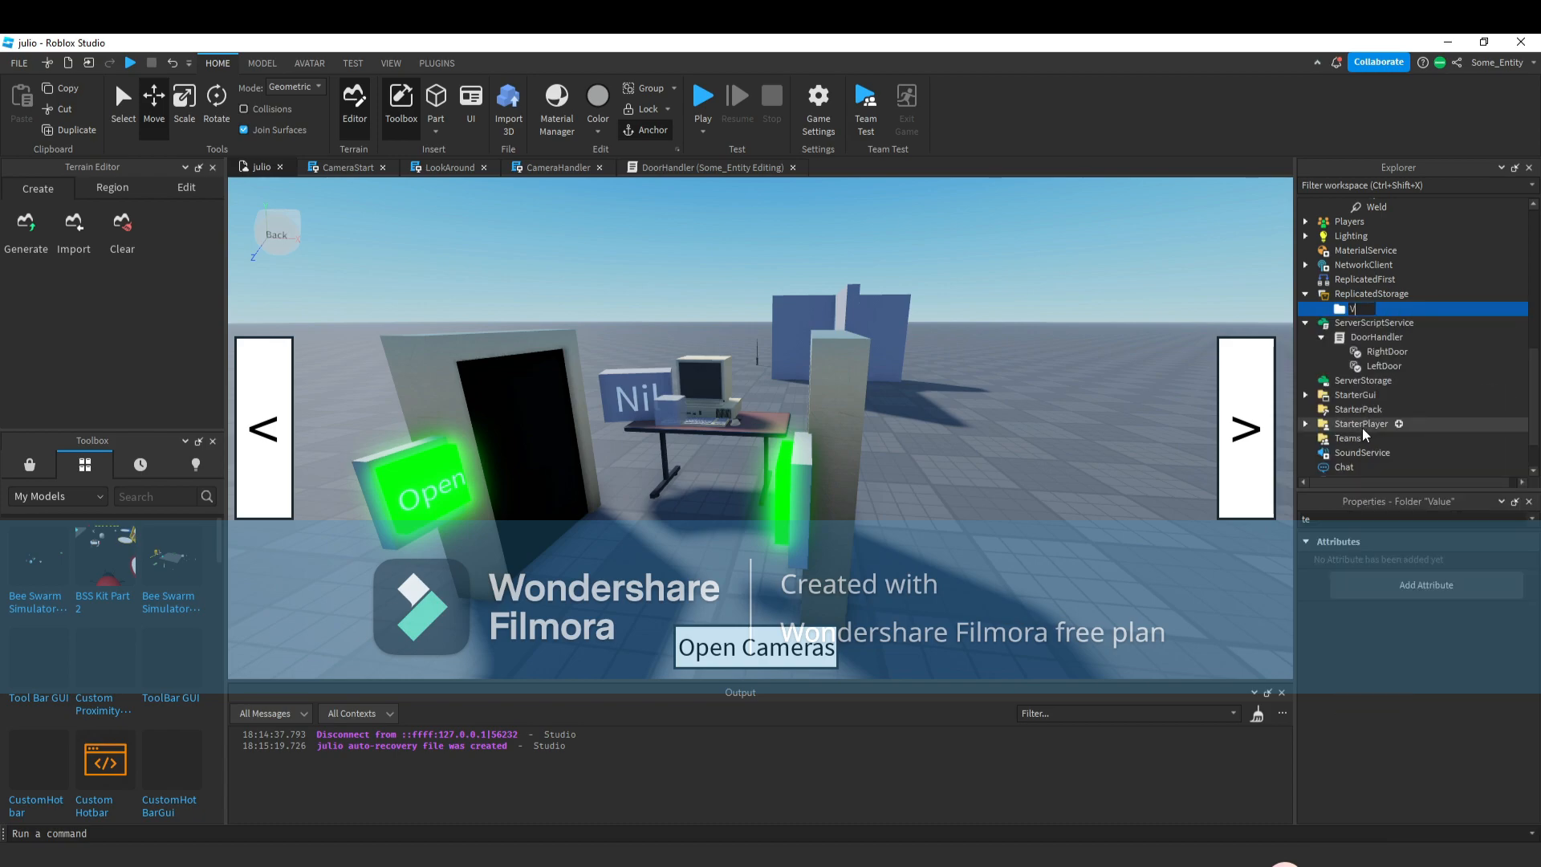
{"action": "type", "text": "alus"}
{"action": "key", "text": "Return"}
{"action": "key", "text": "BackSpace"}
{"action": "key", "text": "BackSpace"}
{"action": "left_click", "coordinate": [1471, 597]}
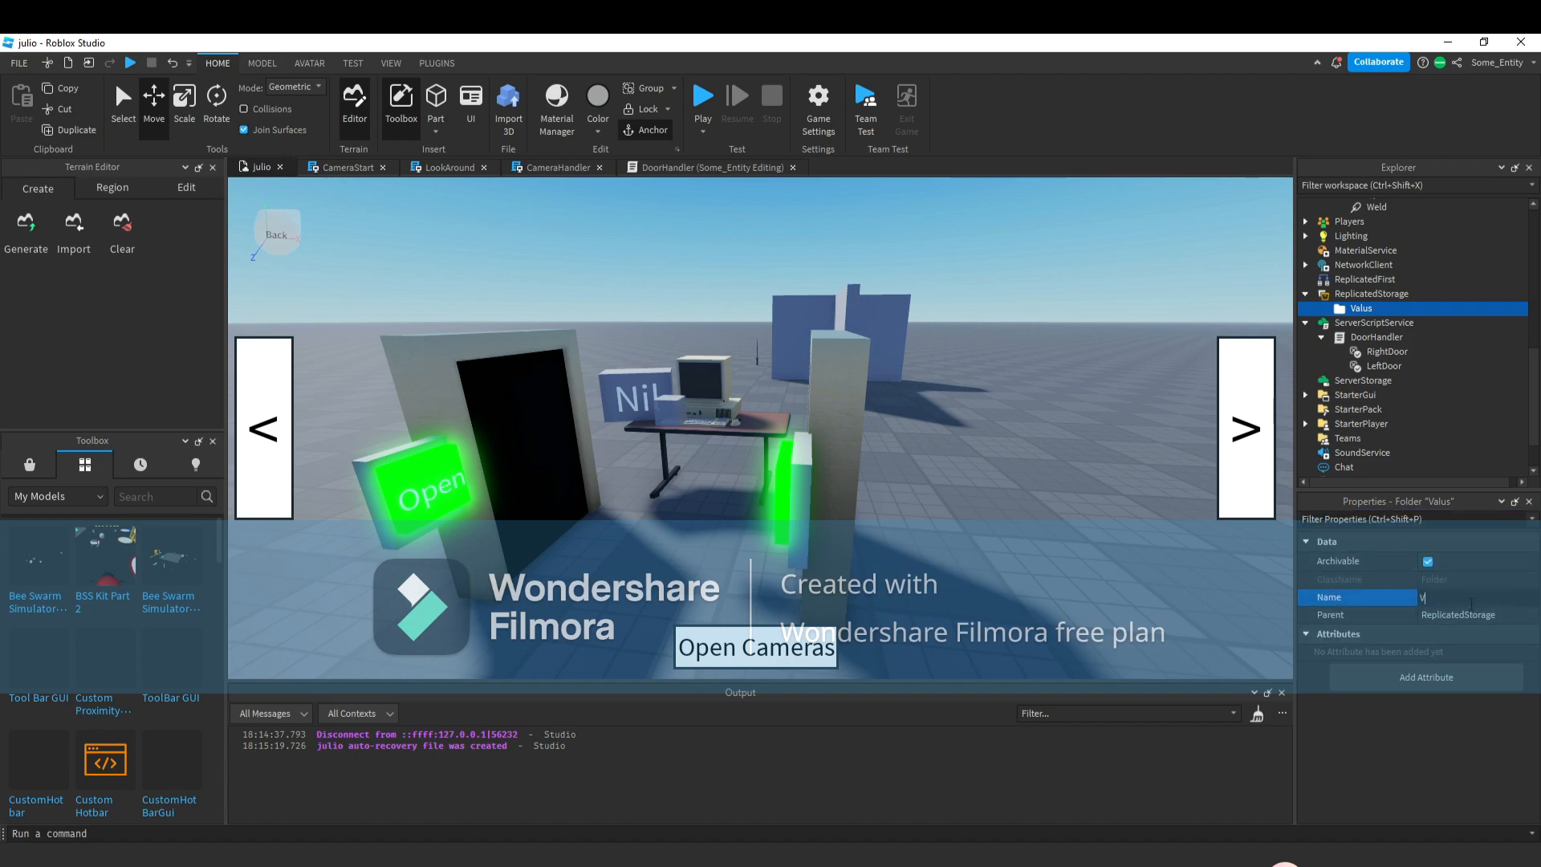
{"action": "type", "text": "Values"}
{"action": "key", "text": "Return"}
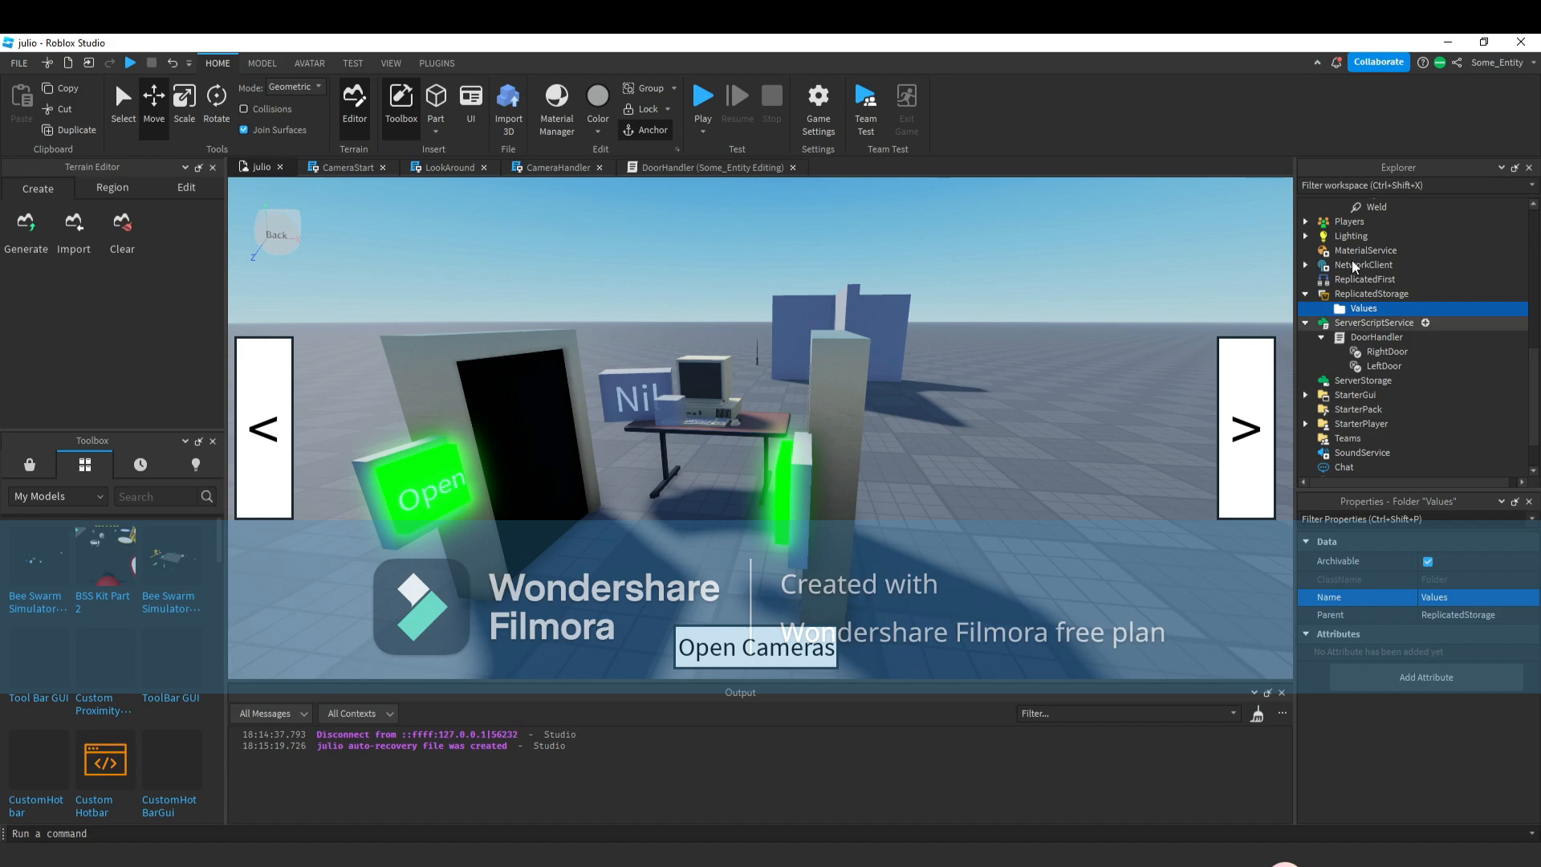
Insert a NumberValue into the Values folder and select it.
{"action": "left_click", "coordinate": [1390, 309]}
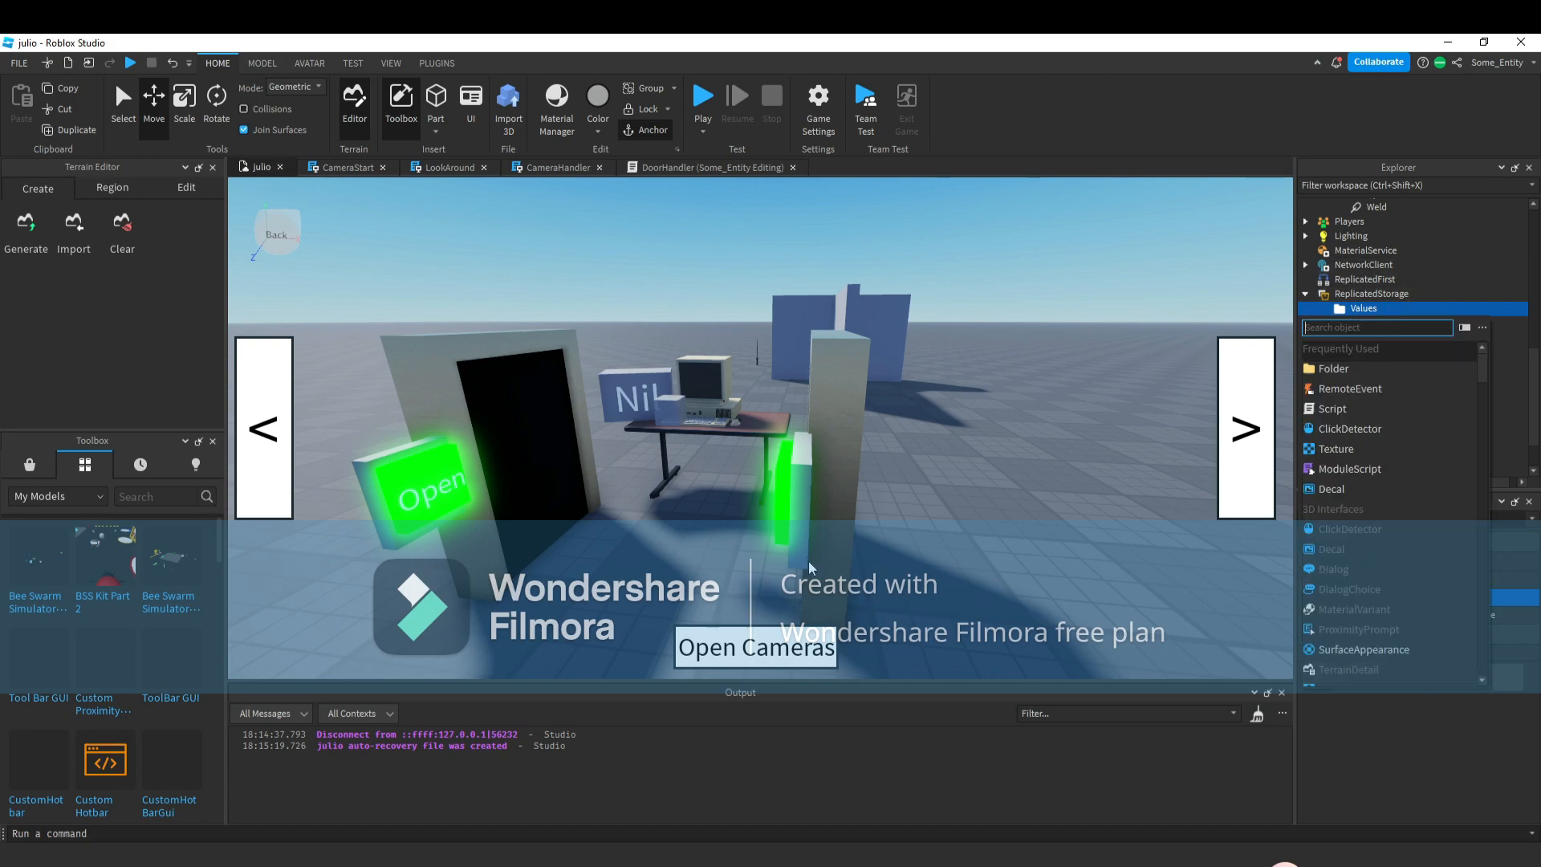
{"action": "type", "text": "nu"}
{"action": "left_click", "coordinate": [1356, 350]}
{"action": "left_click", "coordinate": [1362, 309]}
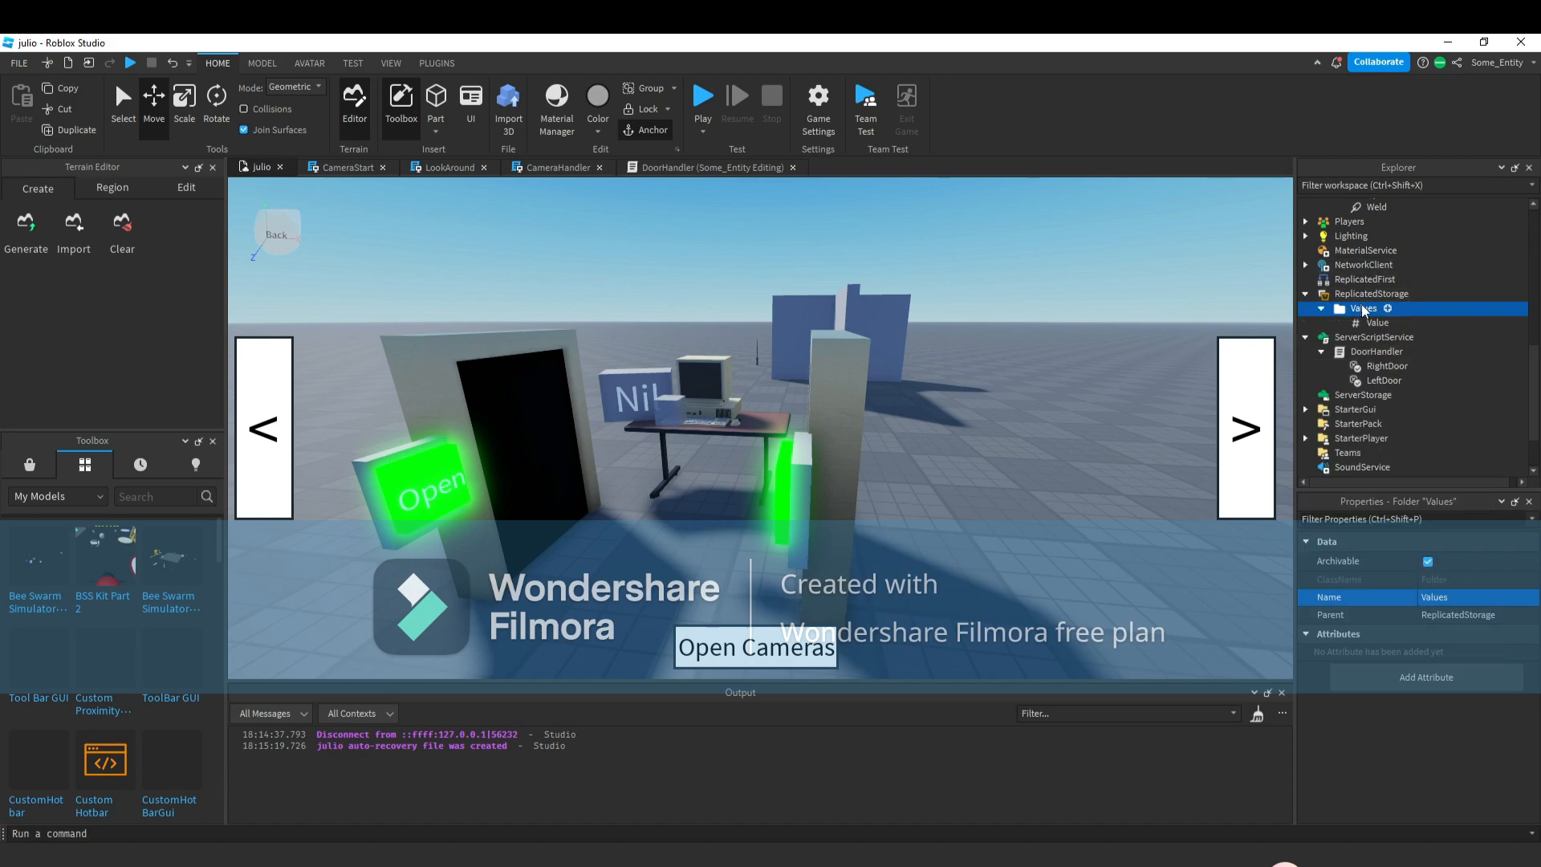
{"action": "left_click", "coordinate": [1365, 322]}
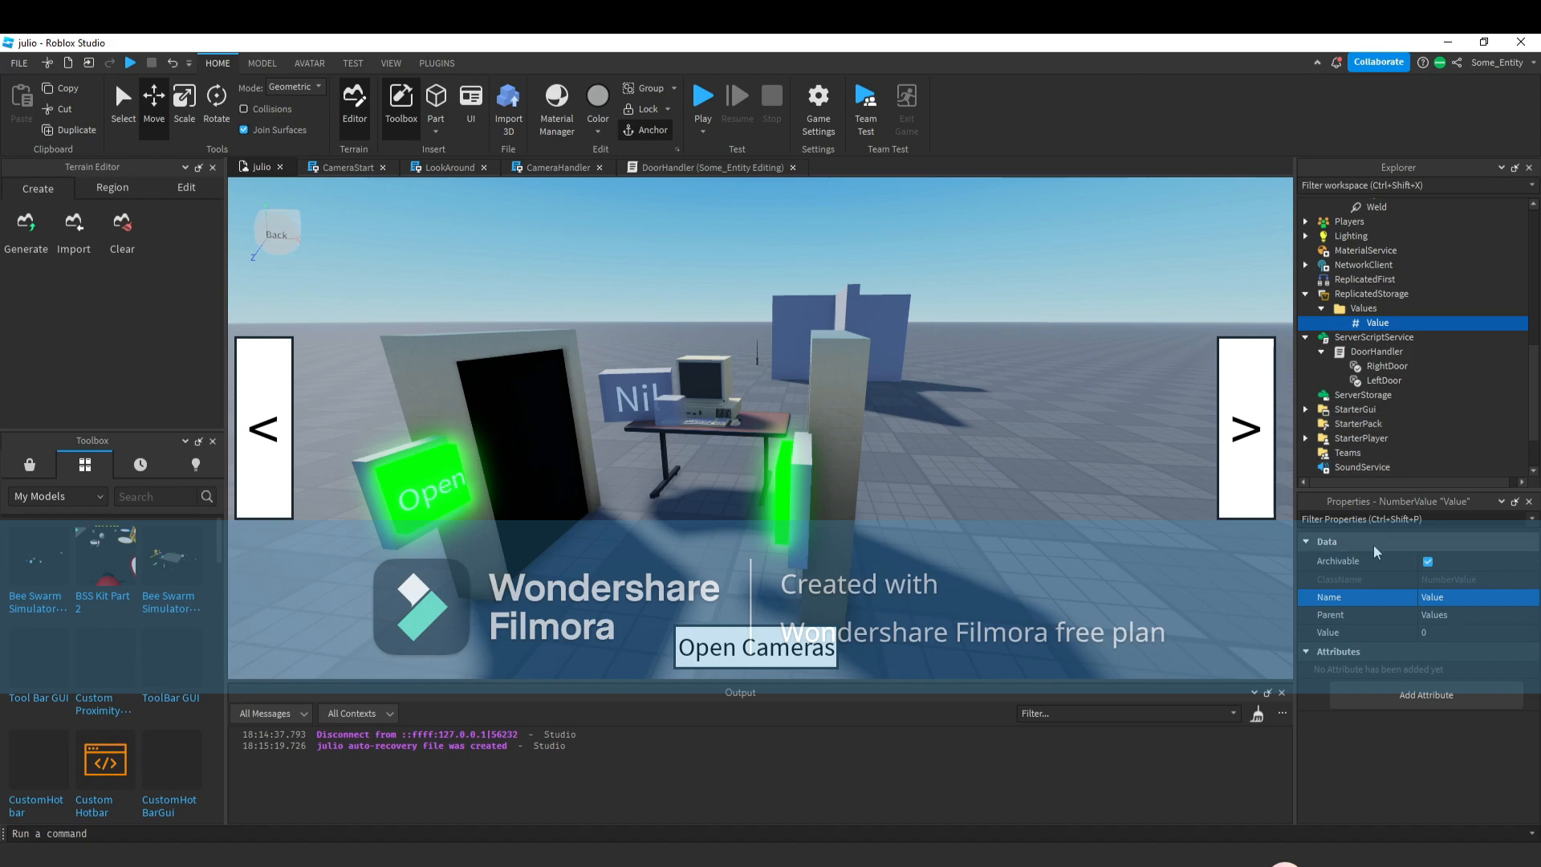
Name the NumberValue Power and set its Value to 100.
{"action": "left_click", "coordinate": [1462, 598]}
{"action": "left_click", "coordinate": [1501, 631]}
{"action": "scroll", "coordinate": [1347, 288], "scroll_direction": "down", "scroll_amount": 3}
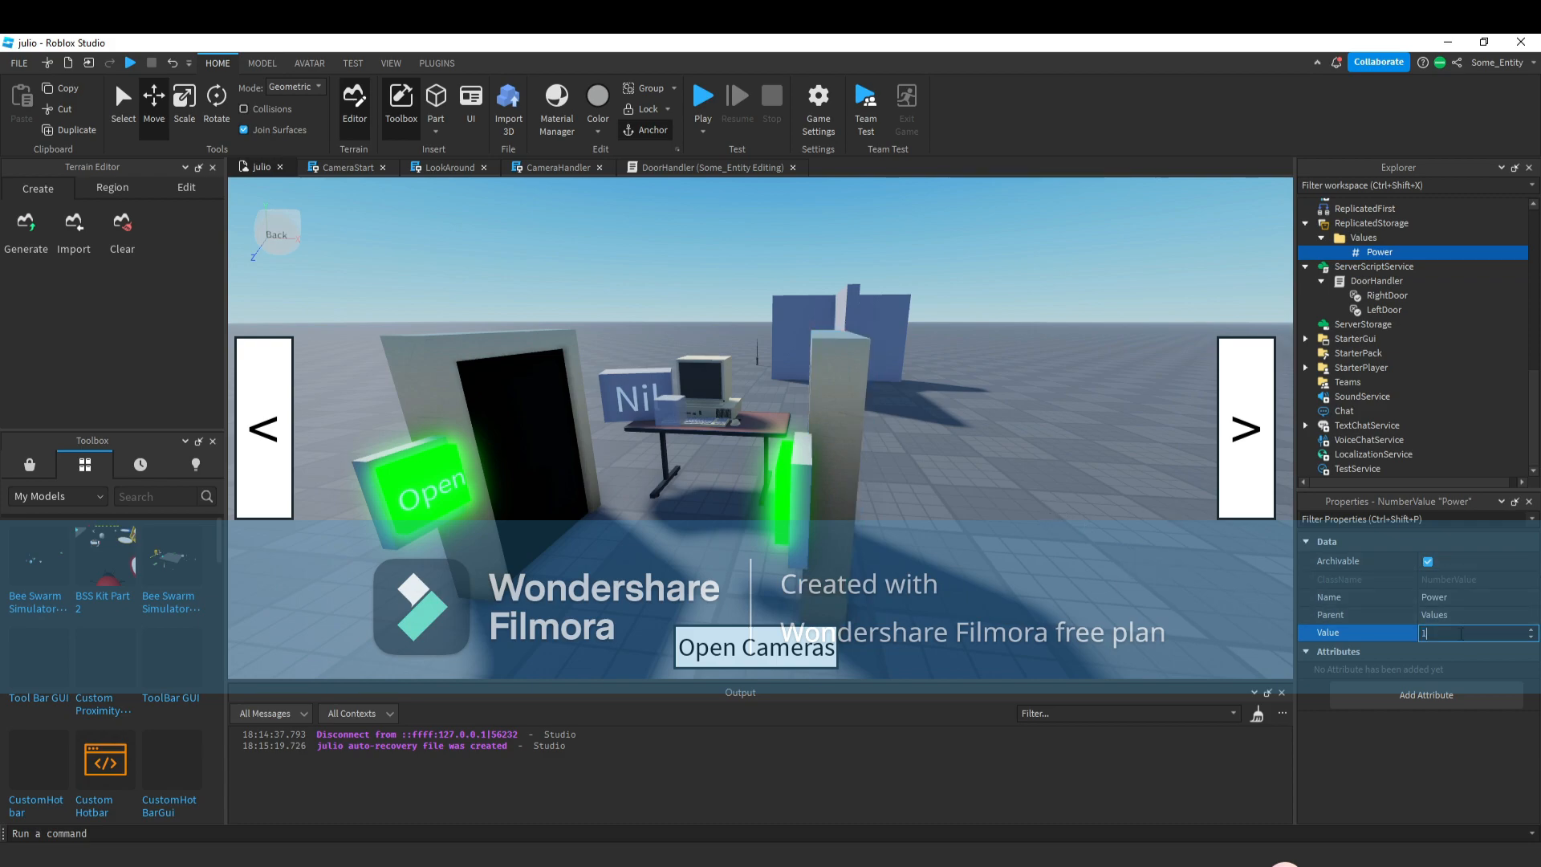
{"action": "key", "text": "Return"}
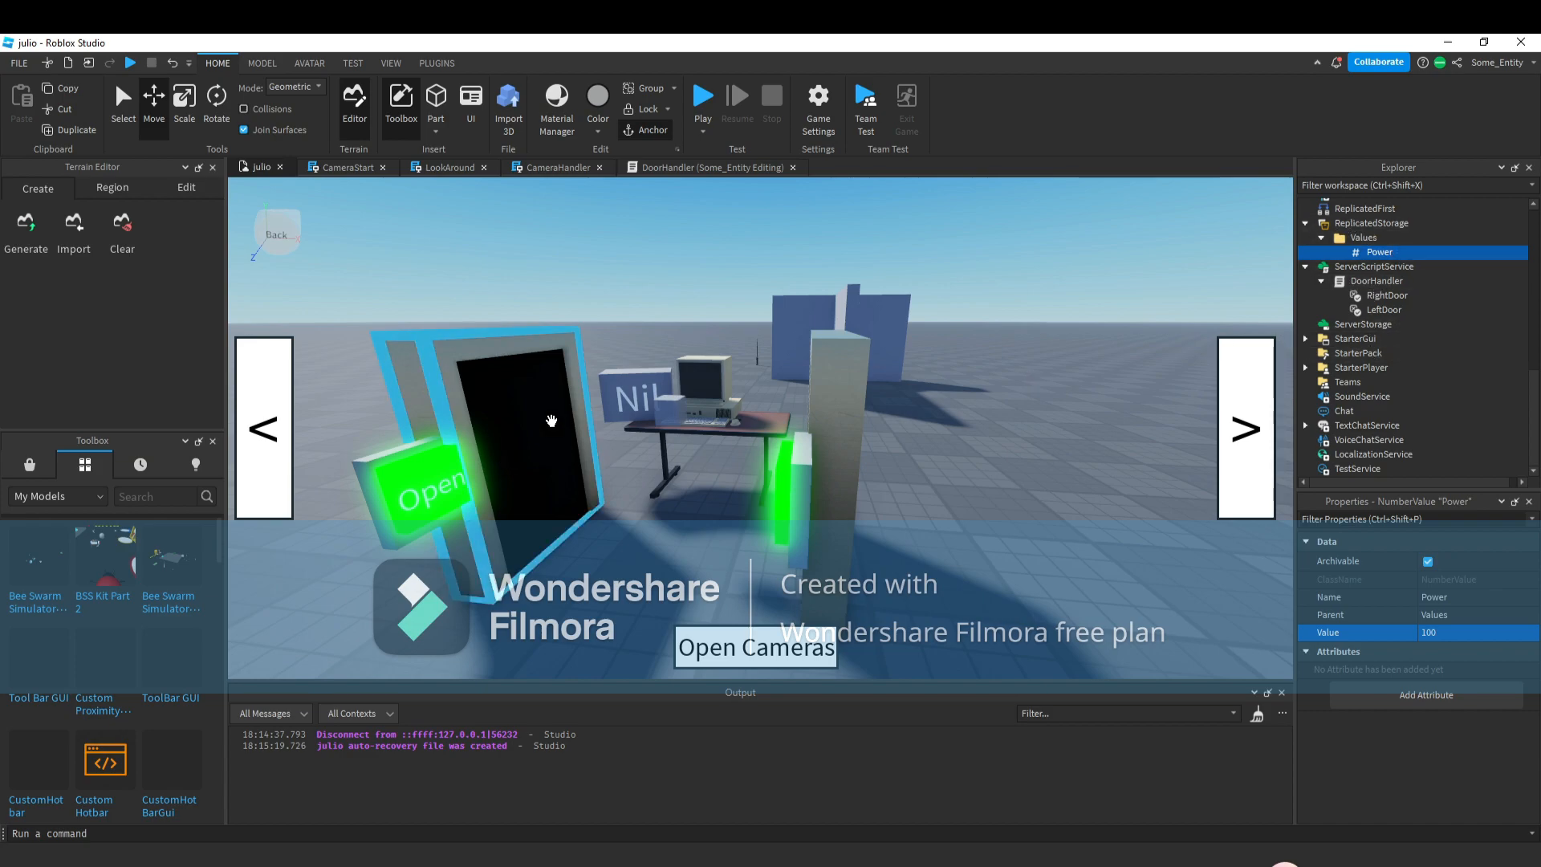
{"action": "right_click_drag", "start_coordinate": [624, 395], "coordinate": [628, 397]}
{"action": "scroll", "coordinate": [628, 397], "scroll_direction": "up", "scroll_amount": 5}
{"action": "scroll", "coordinate": [734, 368], "scroll_direction": "down", "scroll_amount": 5}
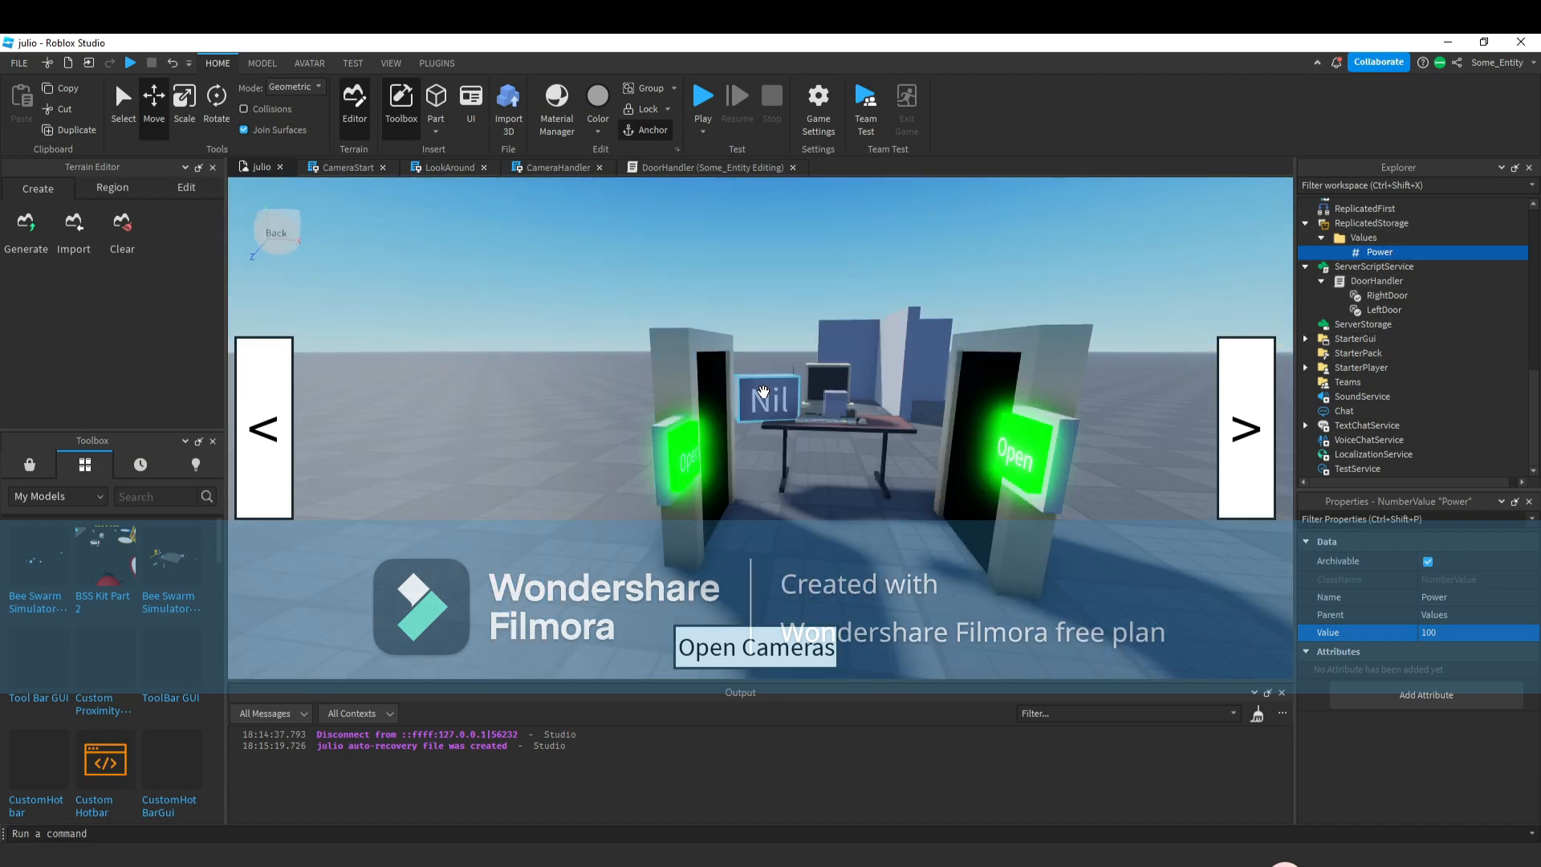
{"action": "right_click_drag", "start_coordinate": [920, 405], "coordinate": [921, 405]}
{"action": "right_click", "coordinate": [921, 405]}
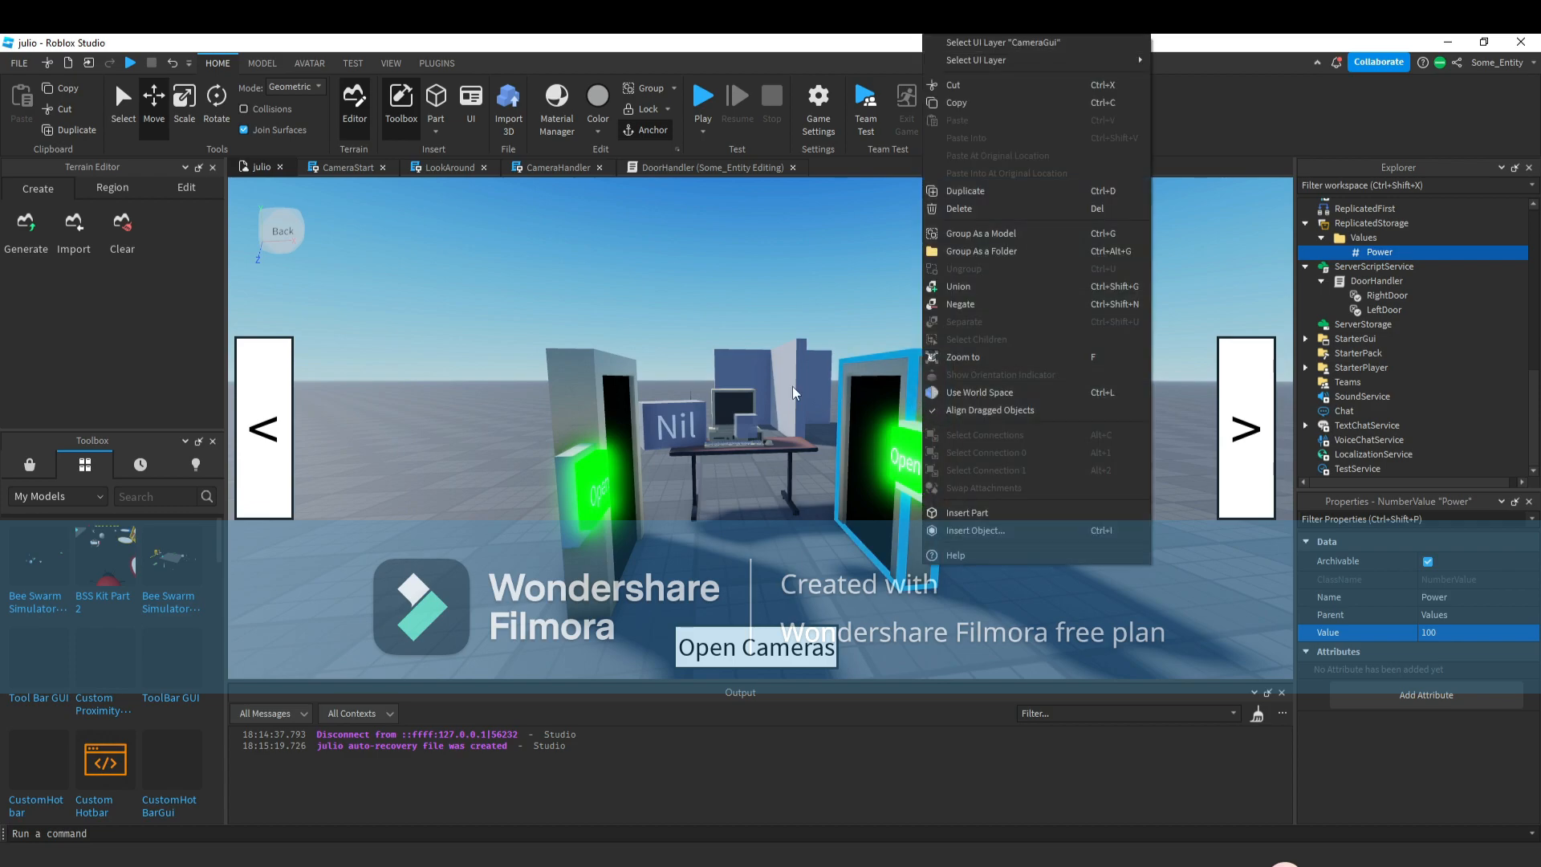
{"action": "left_click", "coordinate": [1010, 611]}
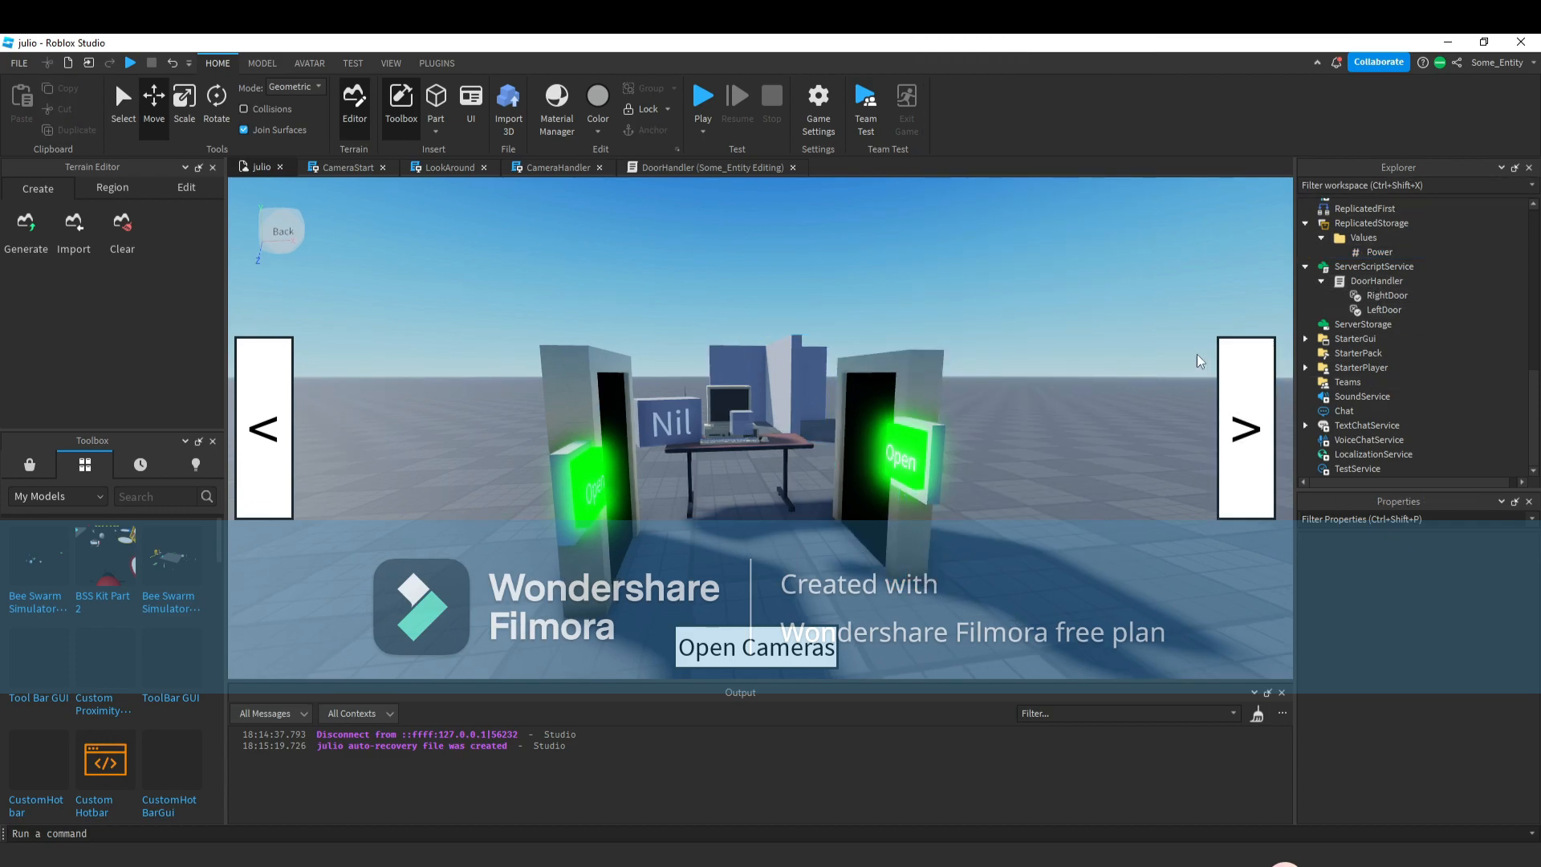
Open the DoorHandler script to review it, then return to the place view.
{"action": "double_click", "coordinate": [1367, 282]}
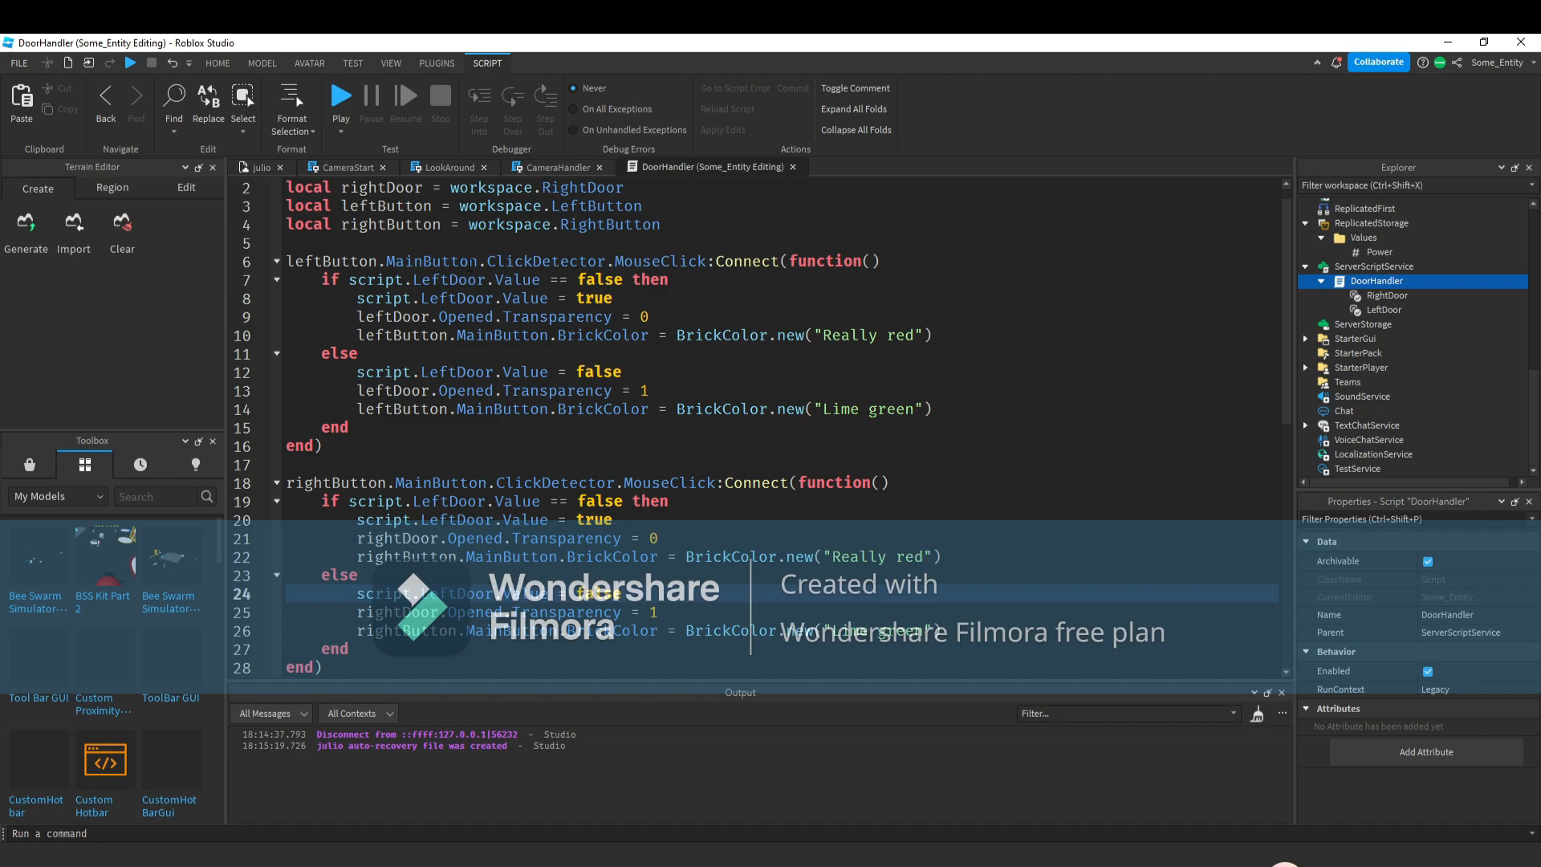
{"action": "scroll", "coordinate": [1374, 273], "scroll_direction": "up", "scroll_amount": 4}
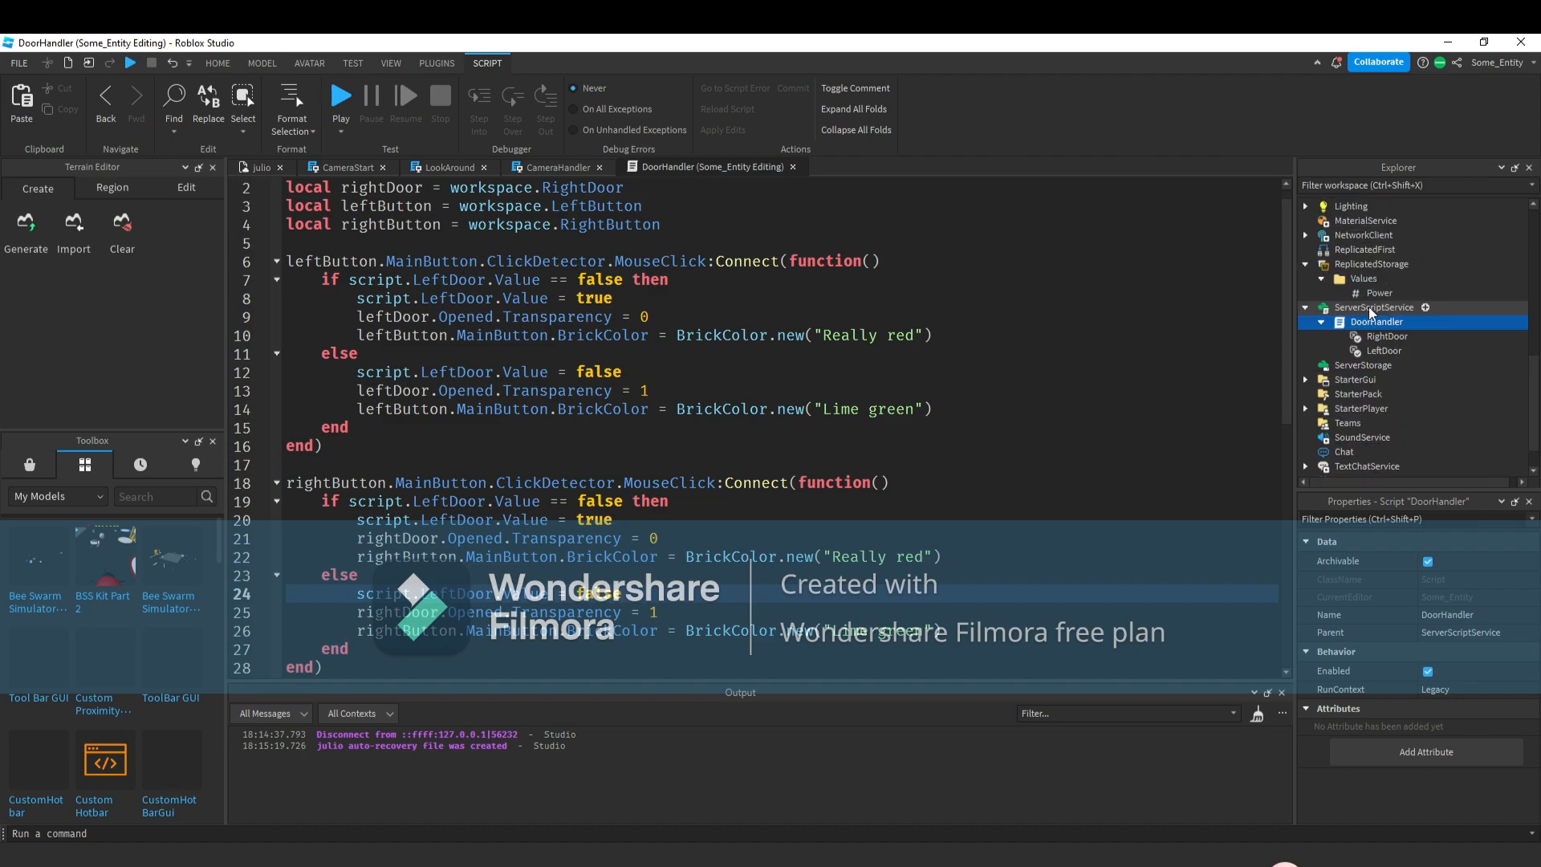
{"action": "scroll", "coordinate": [1382, 335], "scroll_direction": "up", "scroll_amount": 2}
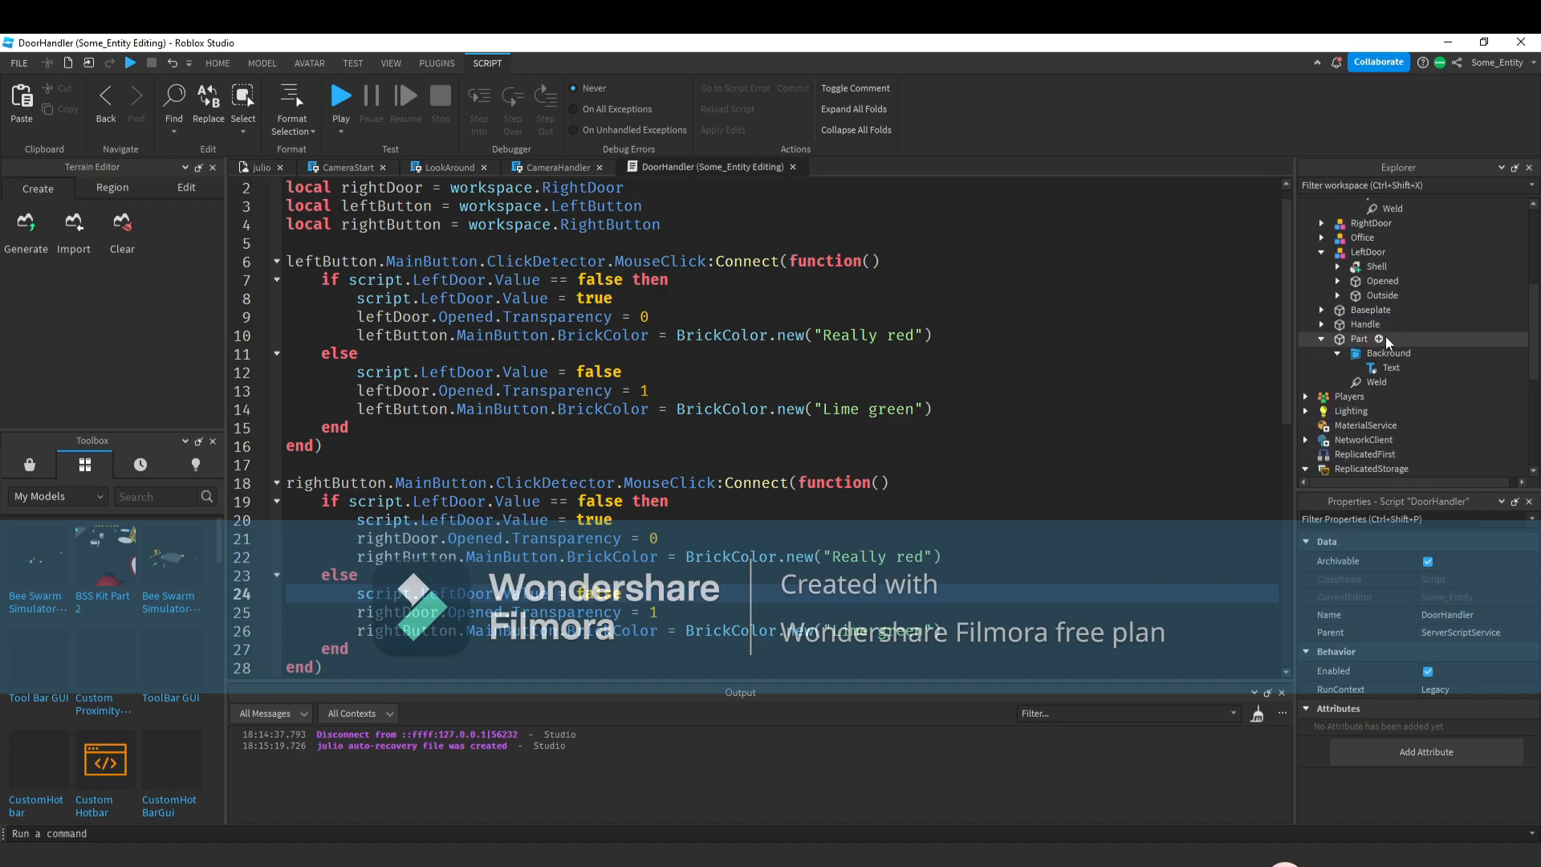
{"action": "left_click", "coordinate": [249, 168]}
Rename the desk's Nil block part as PowerBox.
{"action": "left_click", "coordinate": [1344, 339]}
{"action": "right_click", "coordinate": [1342, 338]}
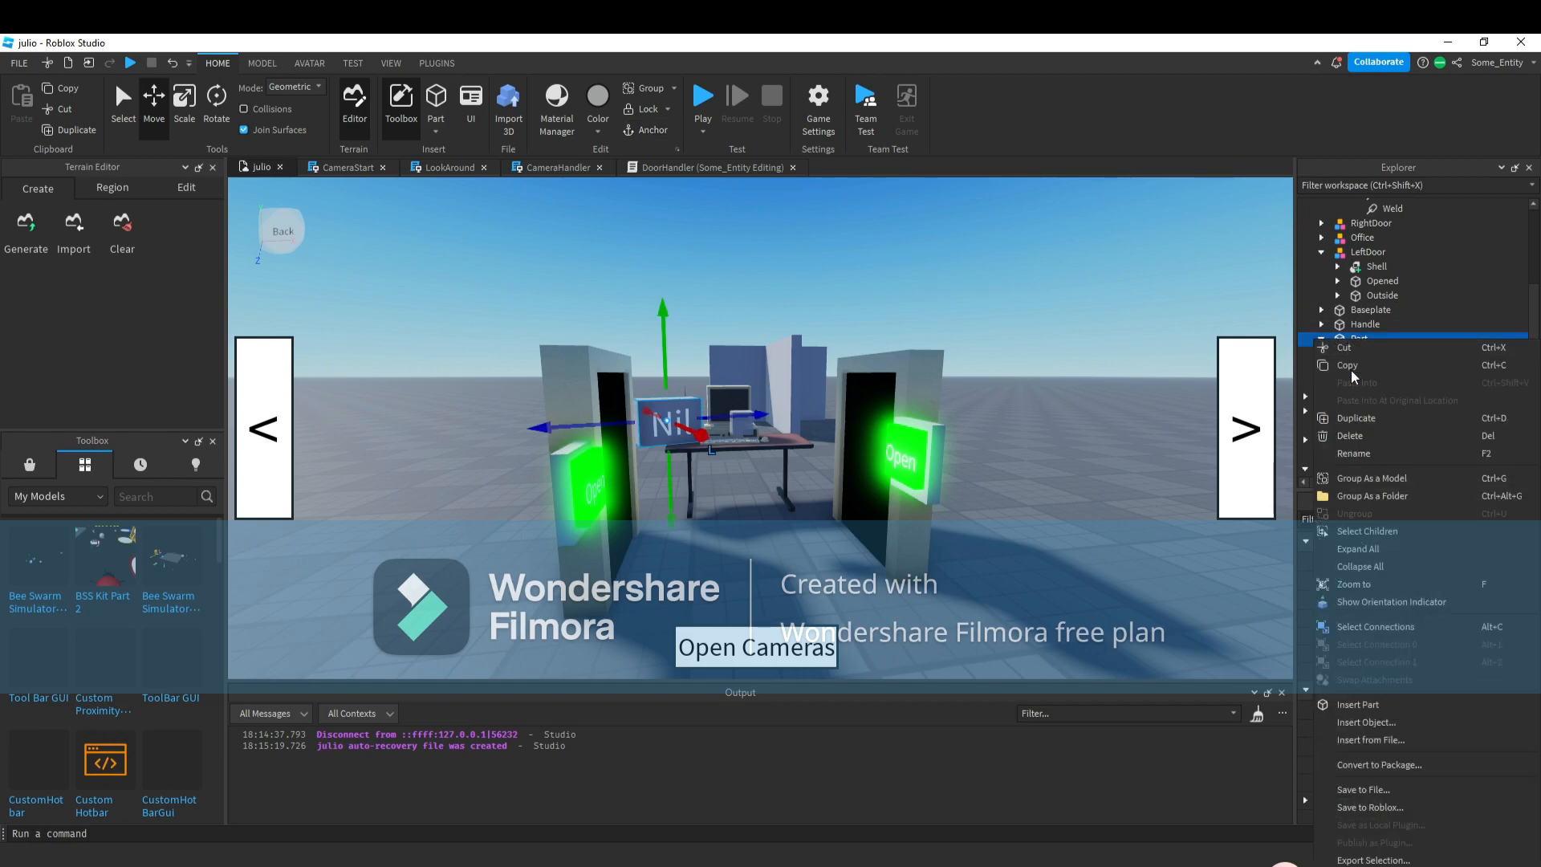
{"action": "left_click", "coordinate": [1360, 455]}
{"action": "type", "text": "Po"}
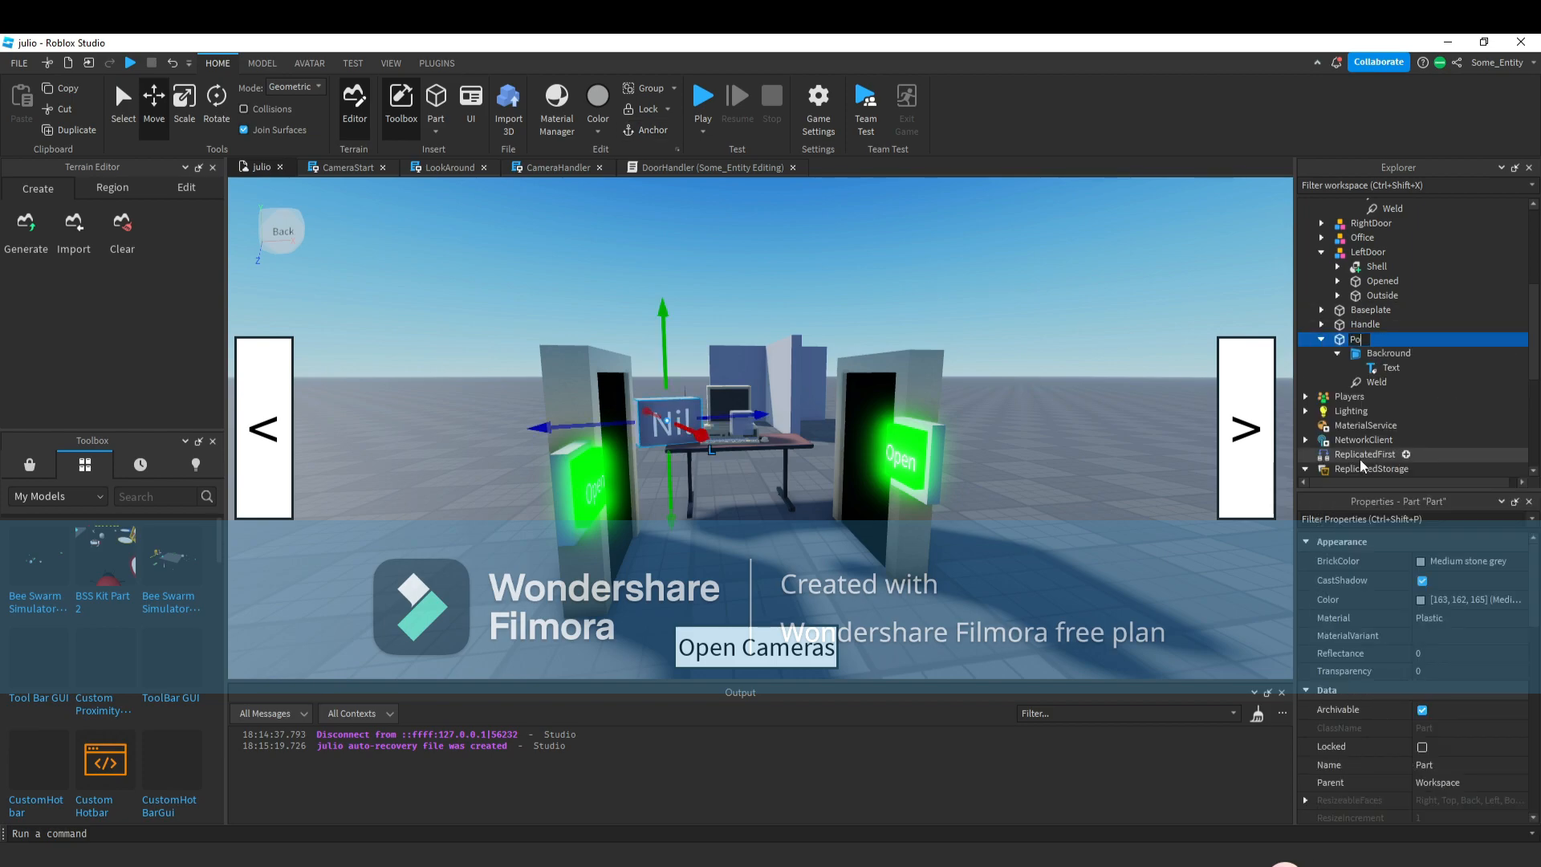
{"action": "type", "text": "werBox"}
{"action": "key", "text": "Return"}
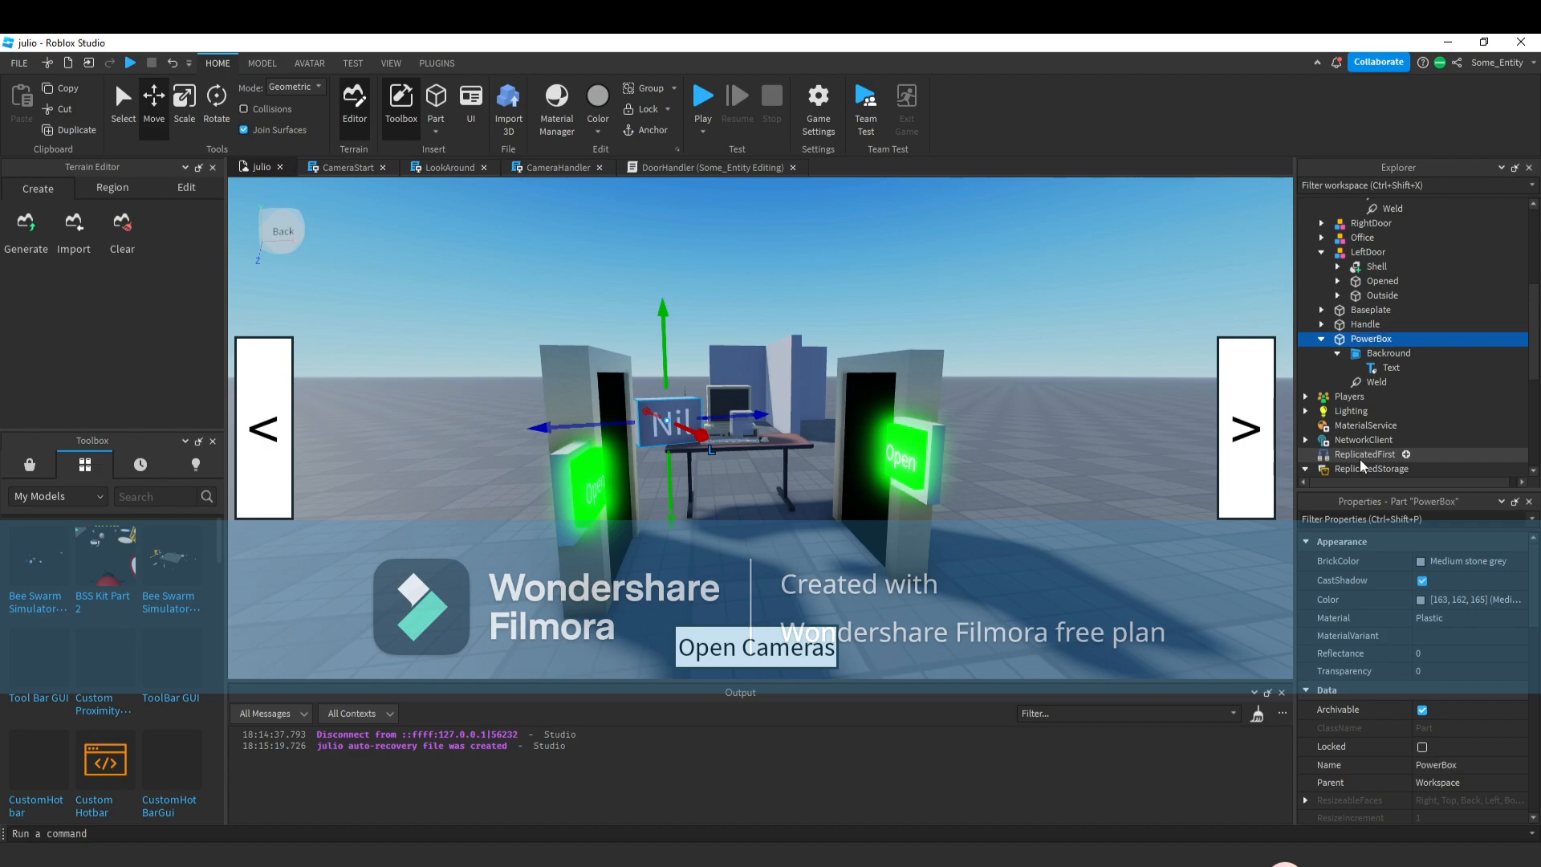
Insert a Script into the PowerBox's Text label and select its default code.
{"action": "left_click", "coordinate": [1411, 367]}
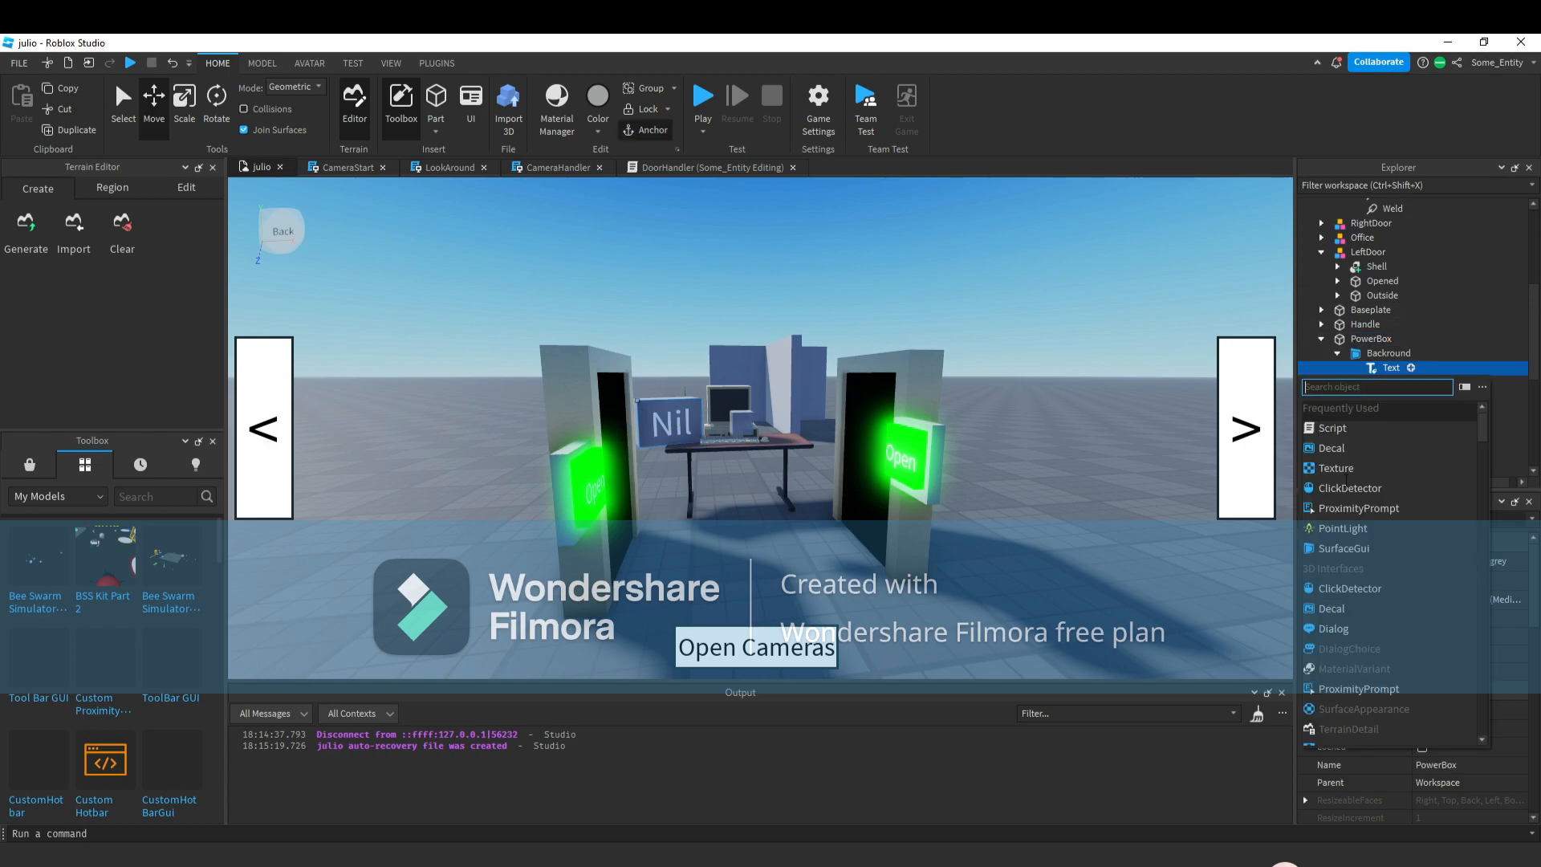
{"action": "left_click", "coordinate": [1341, 435]}
{"action": "key", "text": "ctrl+a"}
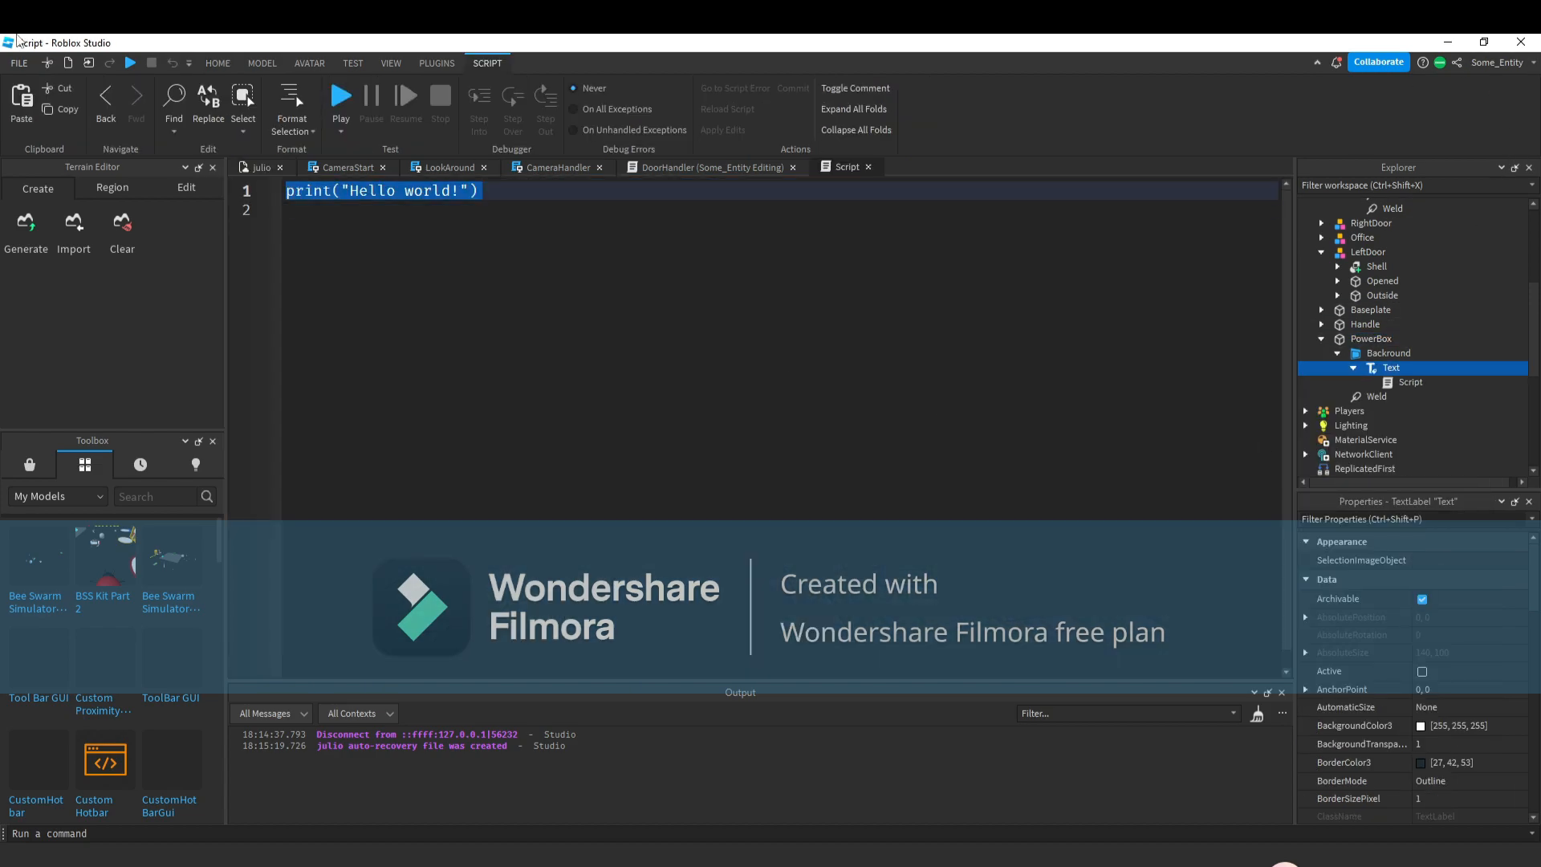
Replace the code with a while wait() do loop setting script.Parent.Text to "Power "..game.ReplicatedStorage.Values.Power.Value.
{"action": "type", "text": "while "}
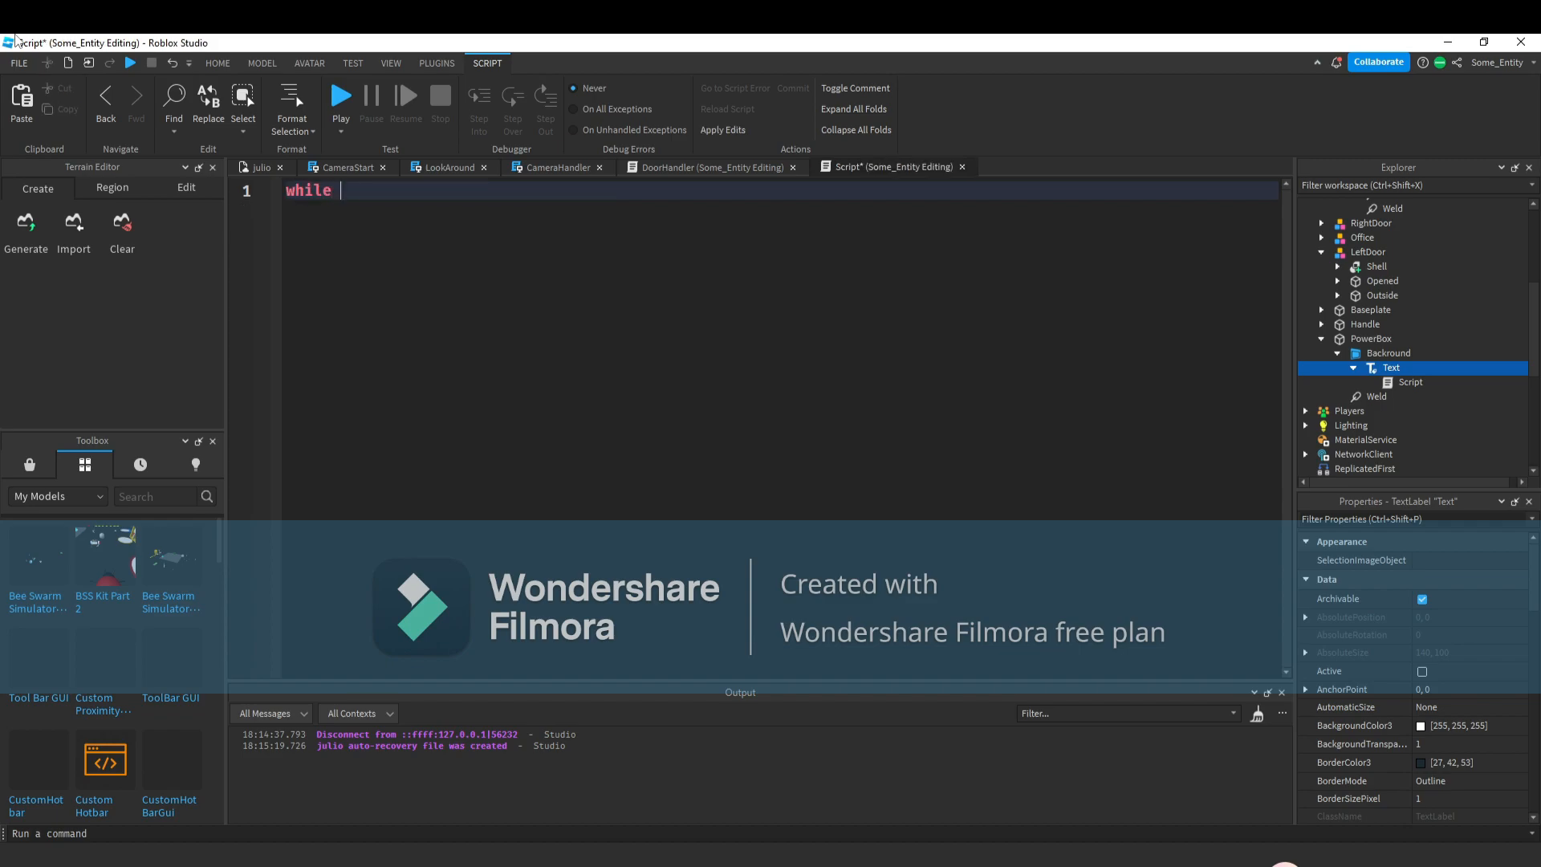
{"action": "type", "text": "wait() do"}
{"action": "key", "text": "Return"}
{"action": "type", "text": "script.Parent.t"}
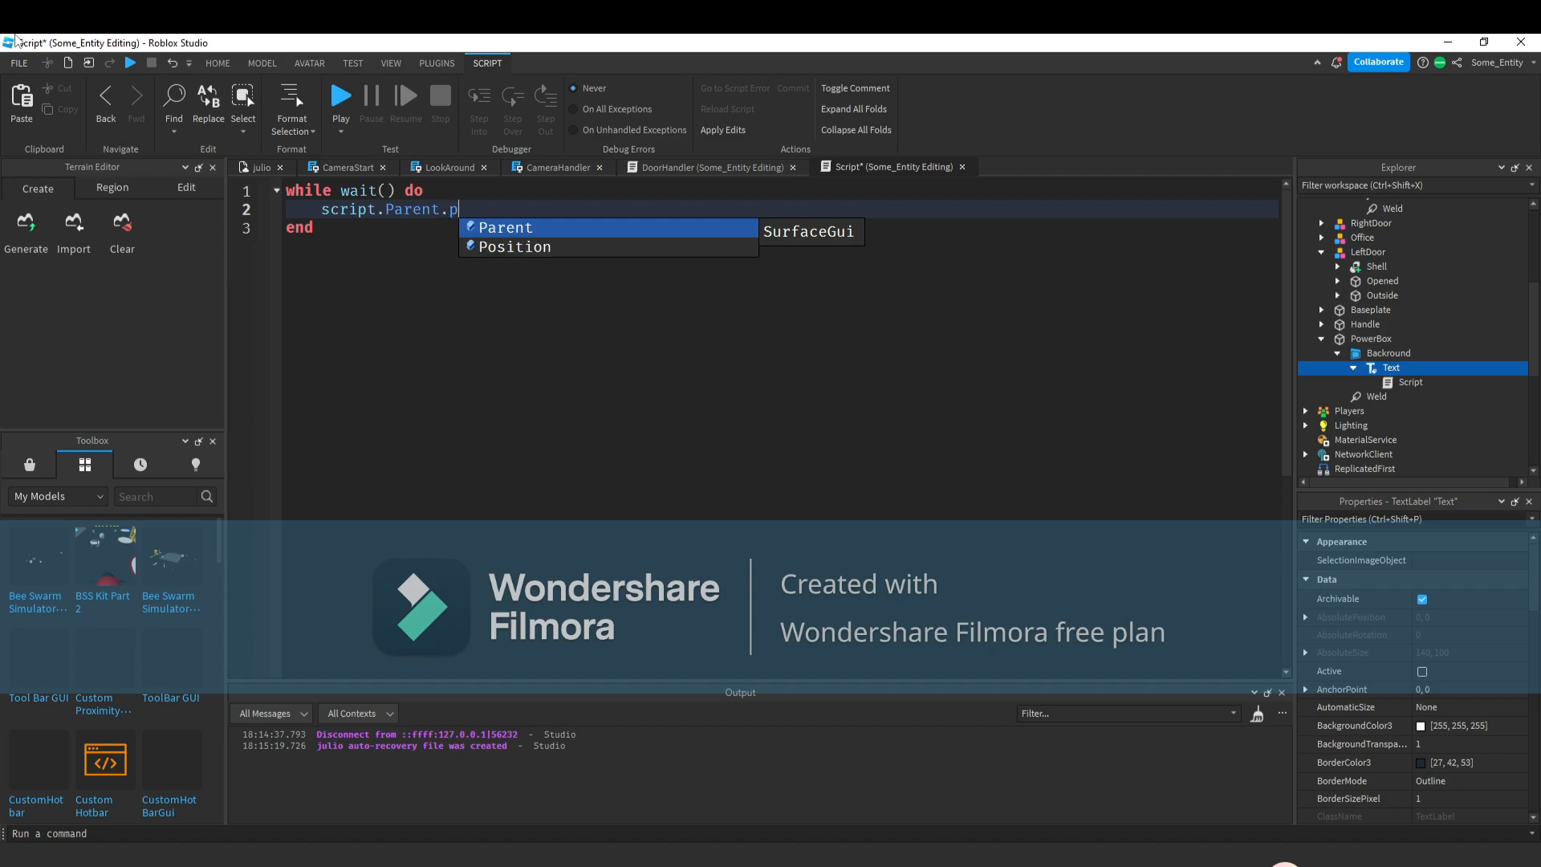
{"action": "key", "text": "Tab"}
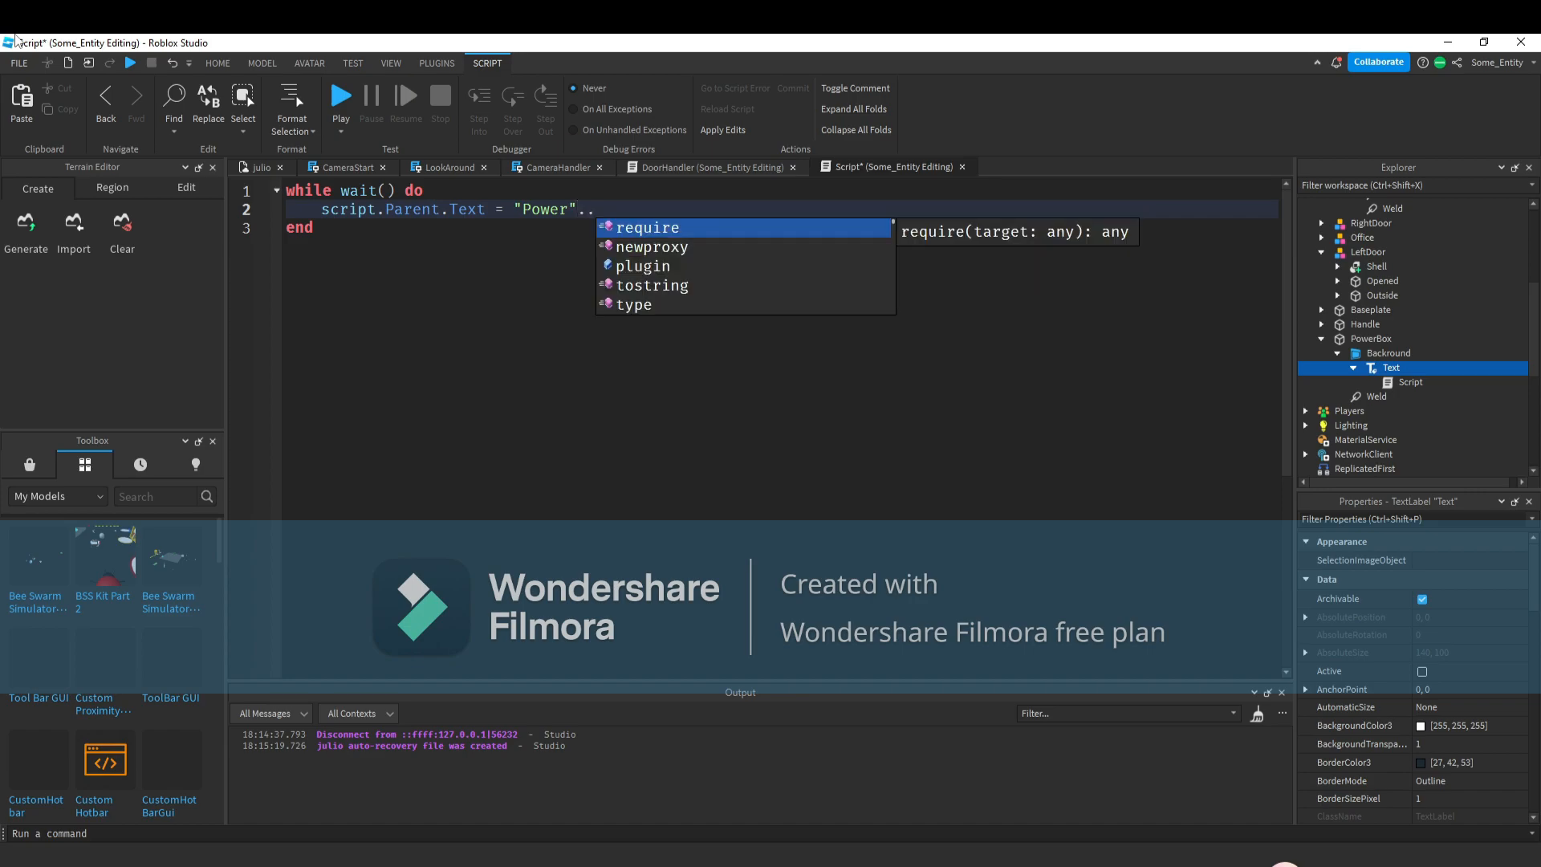
{"action": "type", "text": "game."}
{"action": "key", "text": "BackSpace"}
{"action": "key", "text": "BackSpace"}
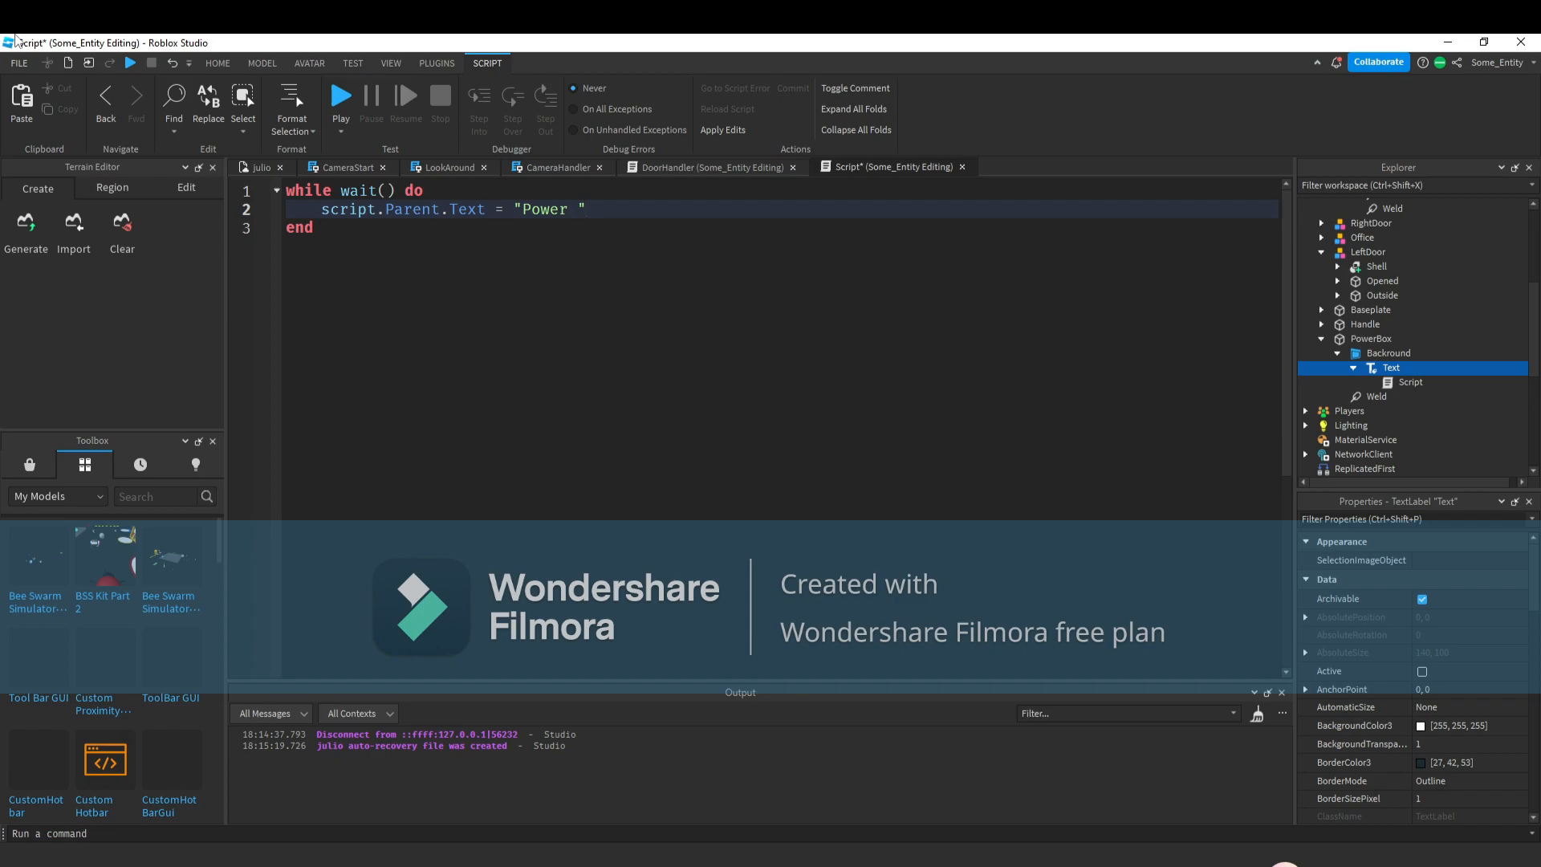
{"action": "key", "text": "BackSpace"}
{"action": "type", "text": "..game.replicatedStorage."}
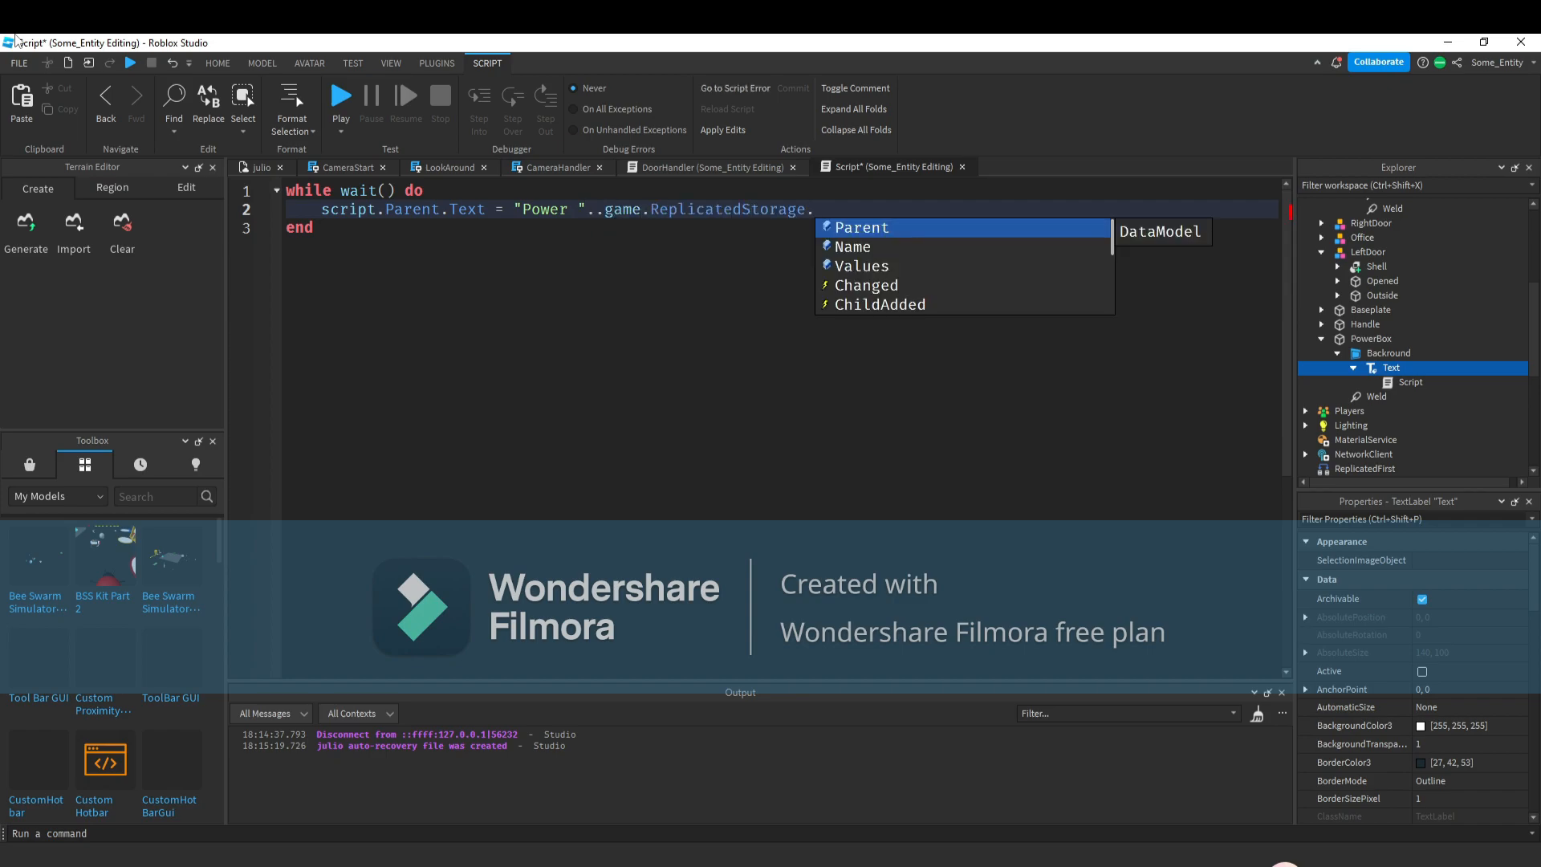
{"action": "type", "text": "Values.Power."}
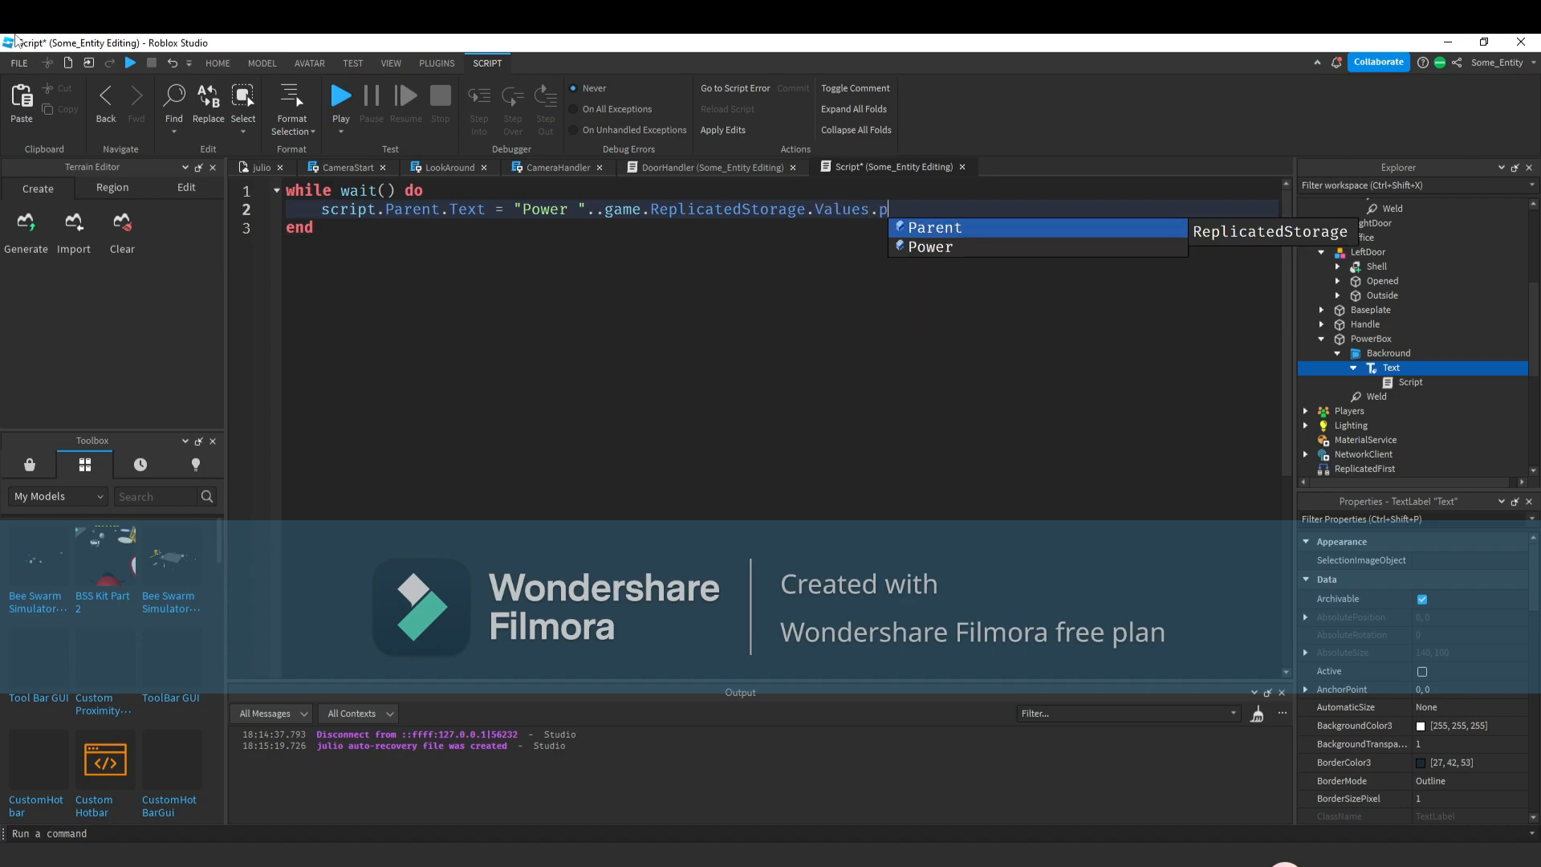
{"action": "type", "text": "Value"}
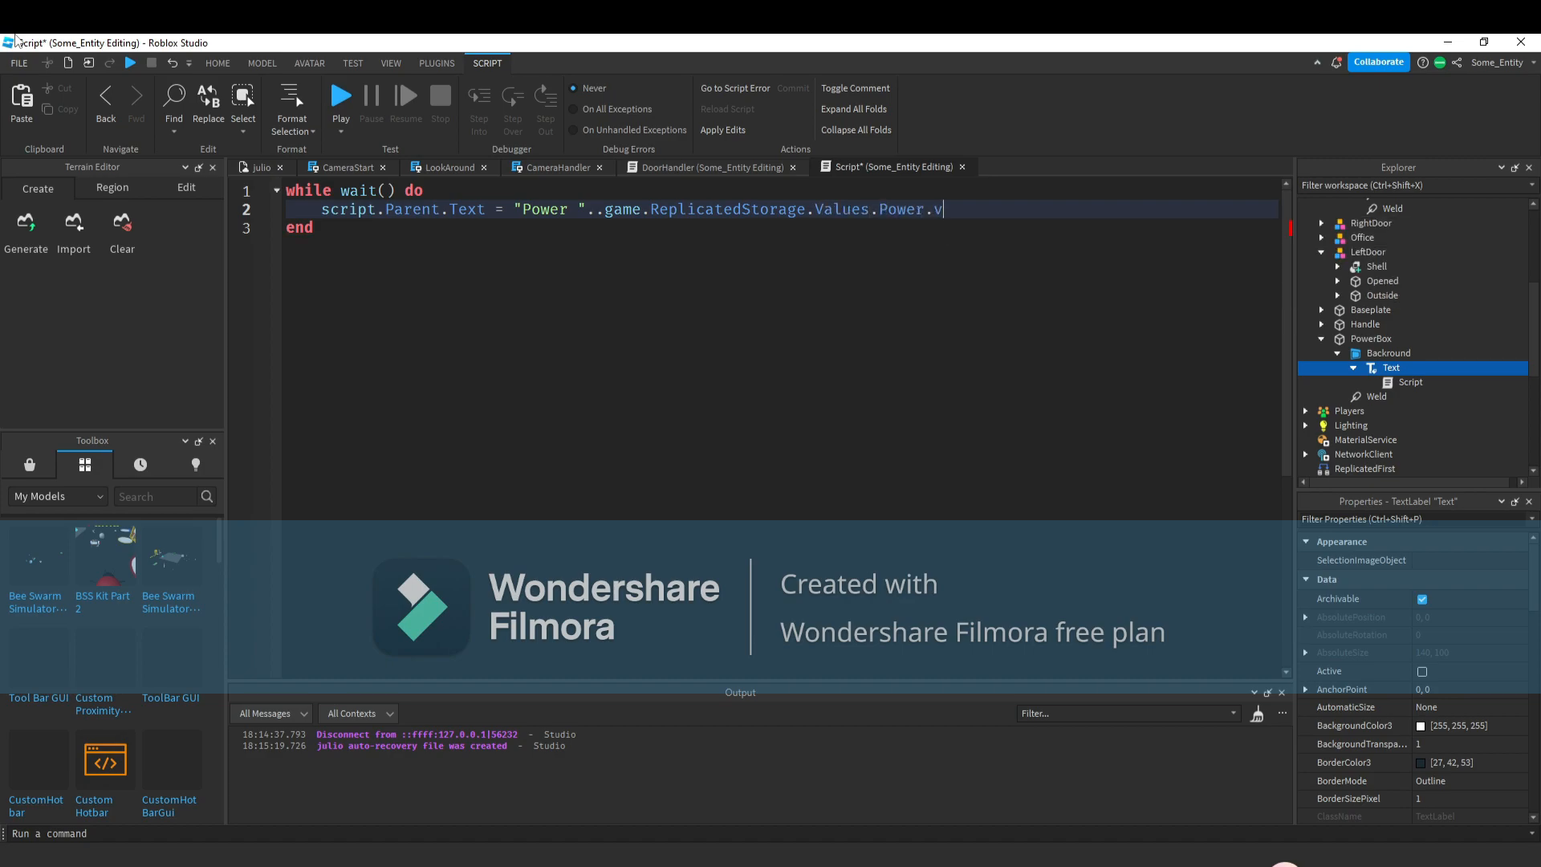
Add a new Script inside the DoorHandler script in ServerScriptService and rename it PowerChanger.
{"action": "left_click", "coordinate": [256, 167]}
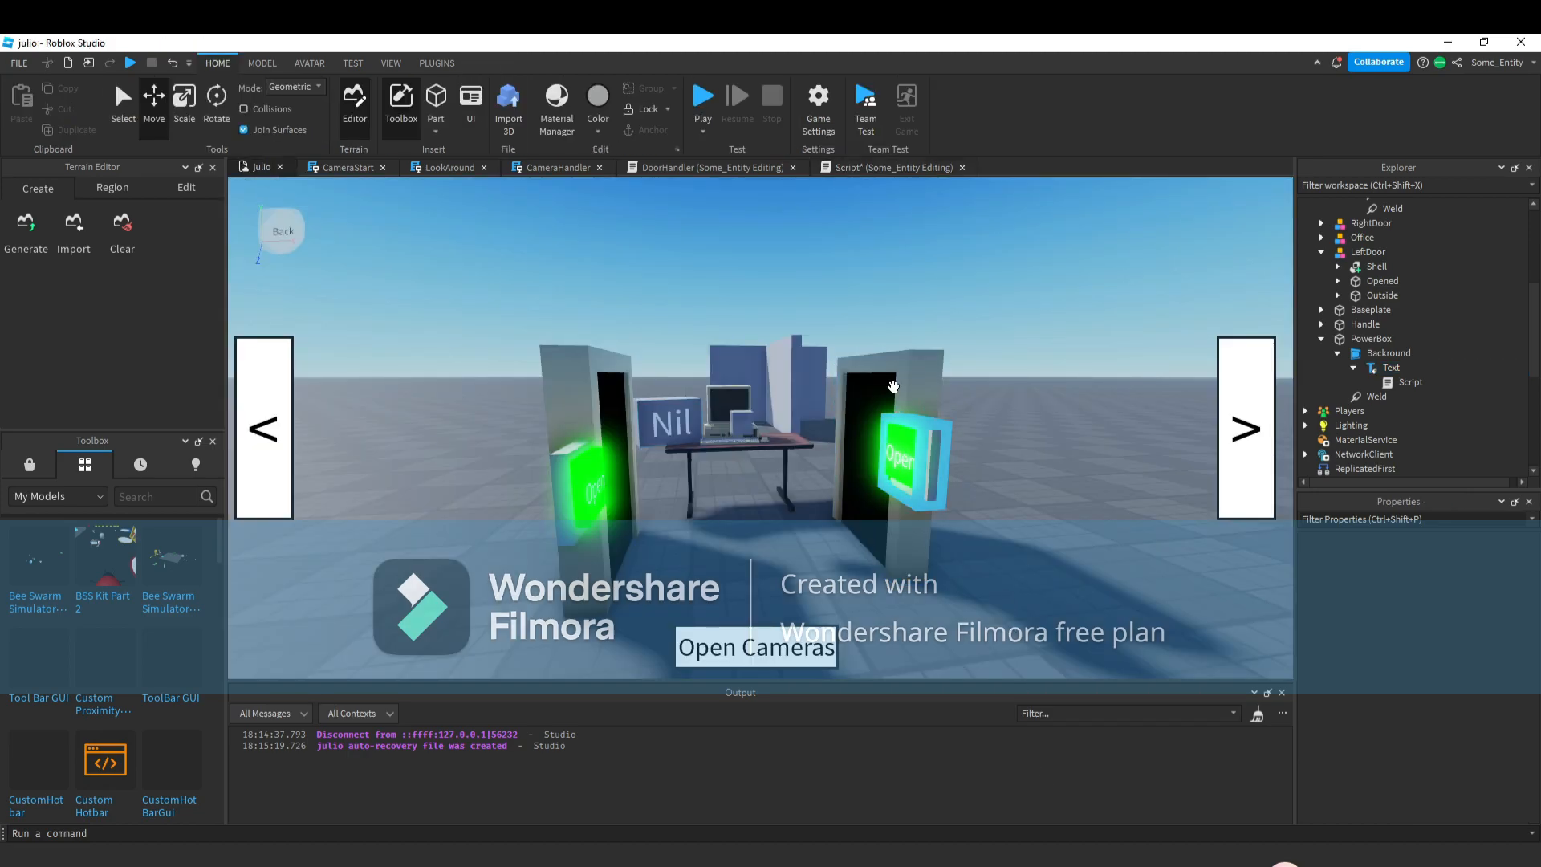
{"action": "scroll", "coordinate": [1437, 291], "scroll_direction": "down", "scroll_amount": 5}
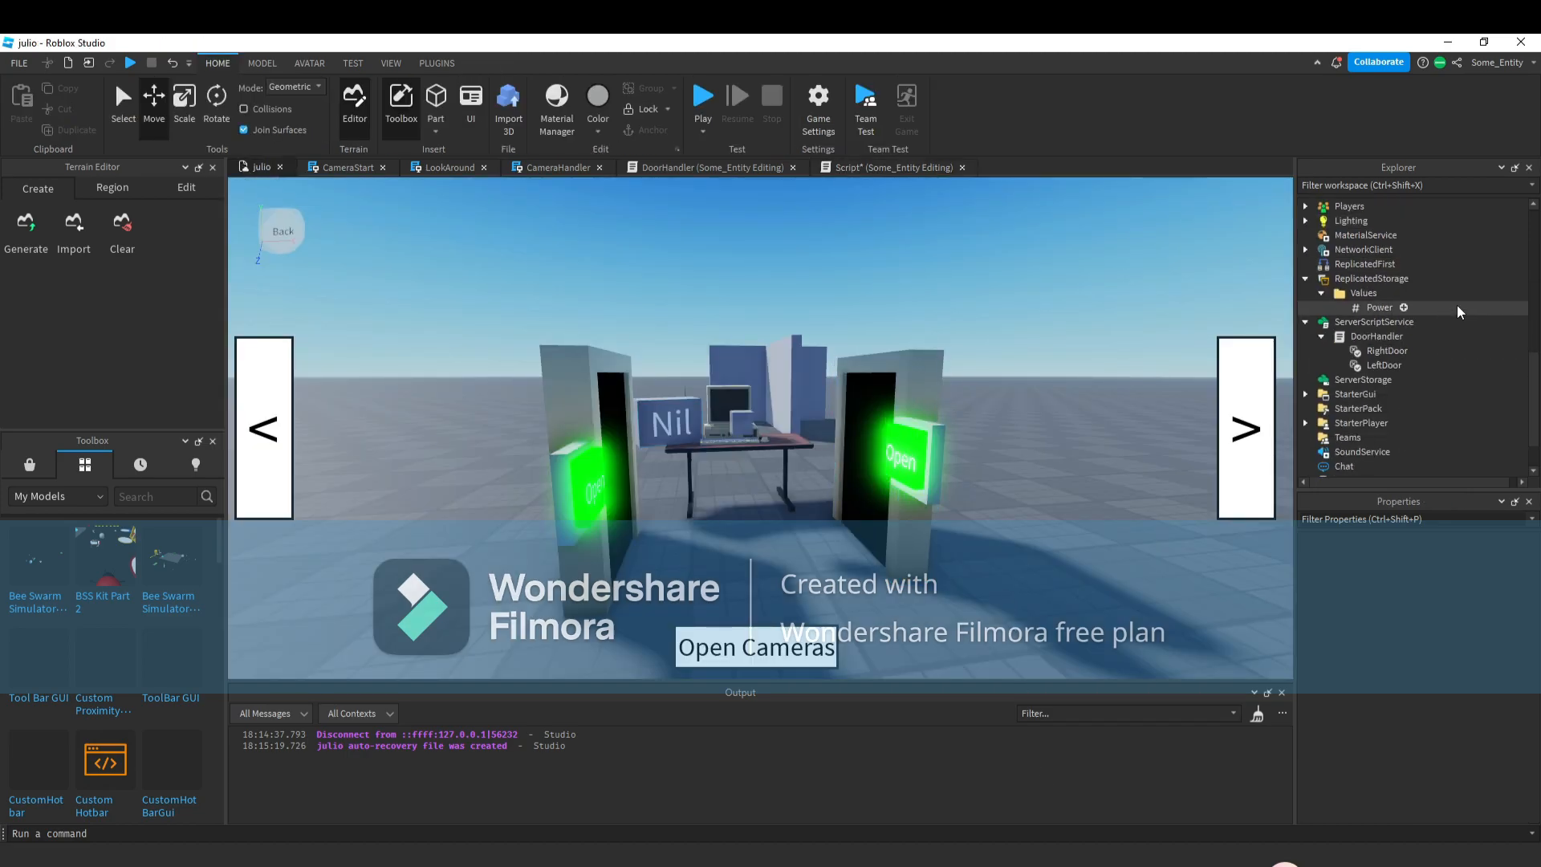
{"action": "left_click", "coordinate": [1414, 335]}
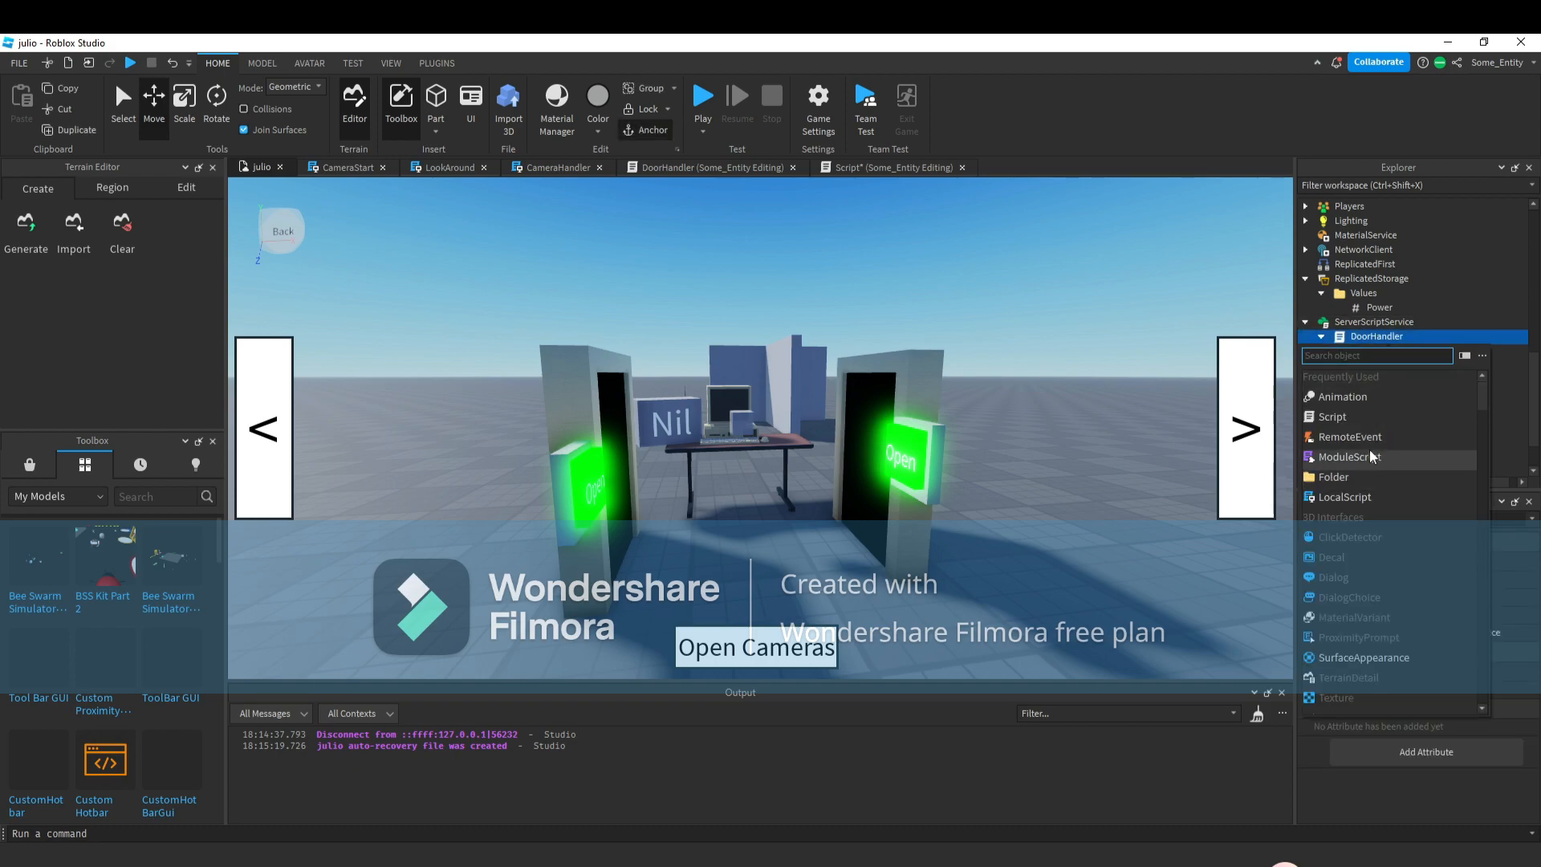
{"action": "left_click", "coordinate": [1355, 418]}
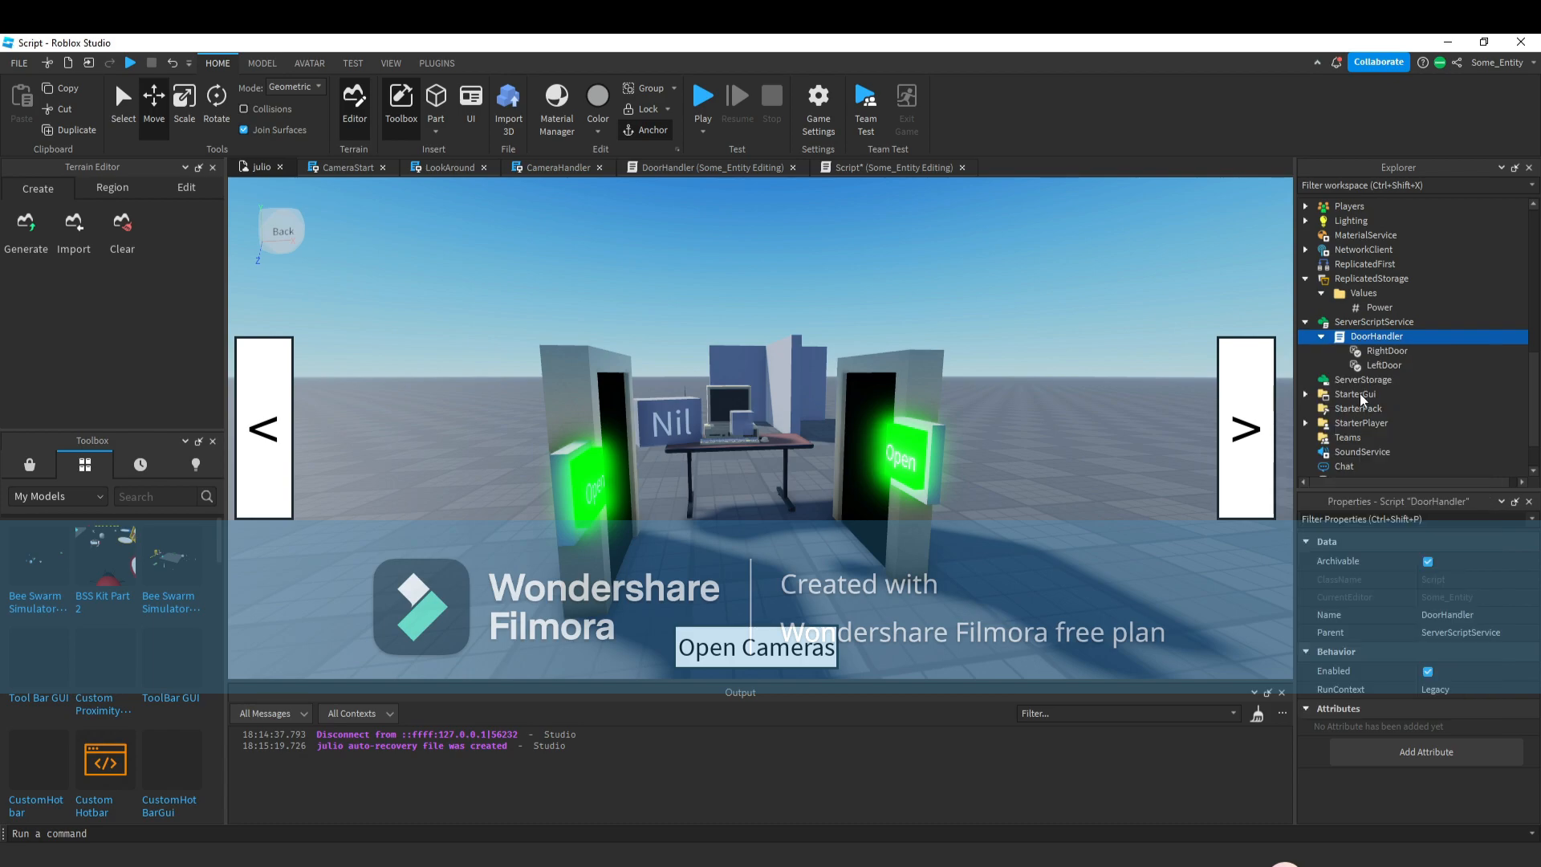
{"action": "left_click", "coordinate": [1374, 381]}
{"action": "left_click", "coordinate": [1449, 615]}
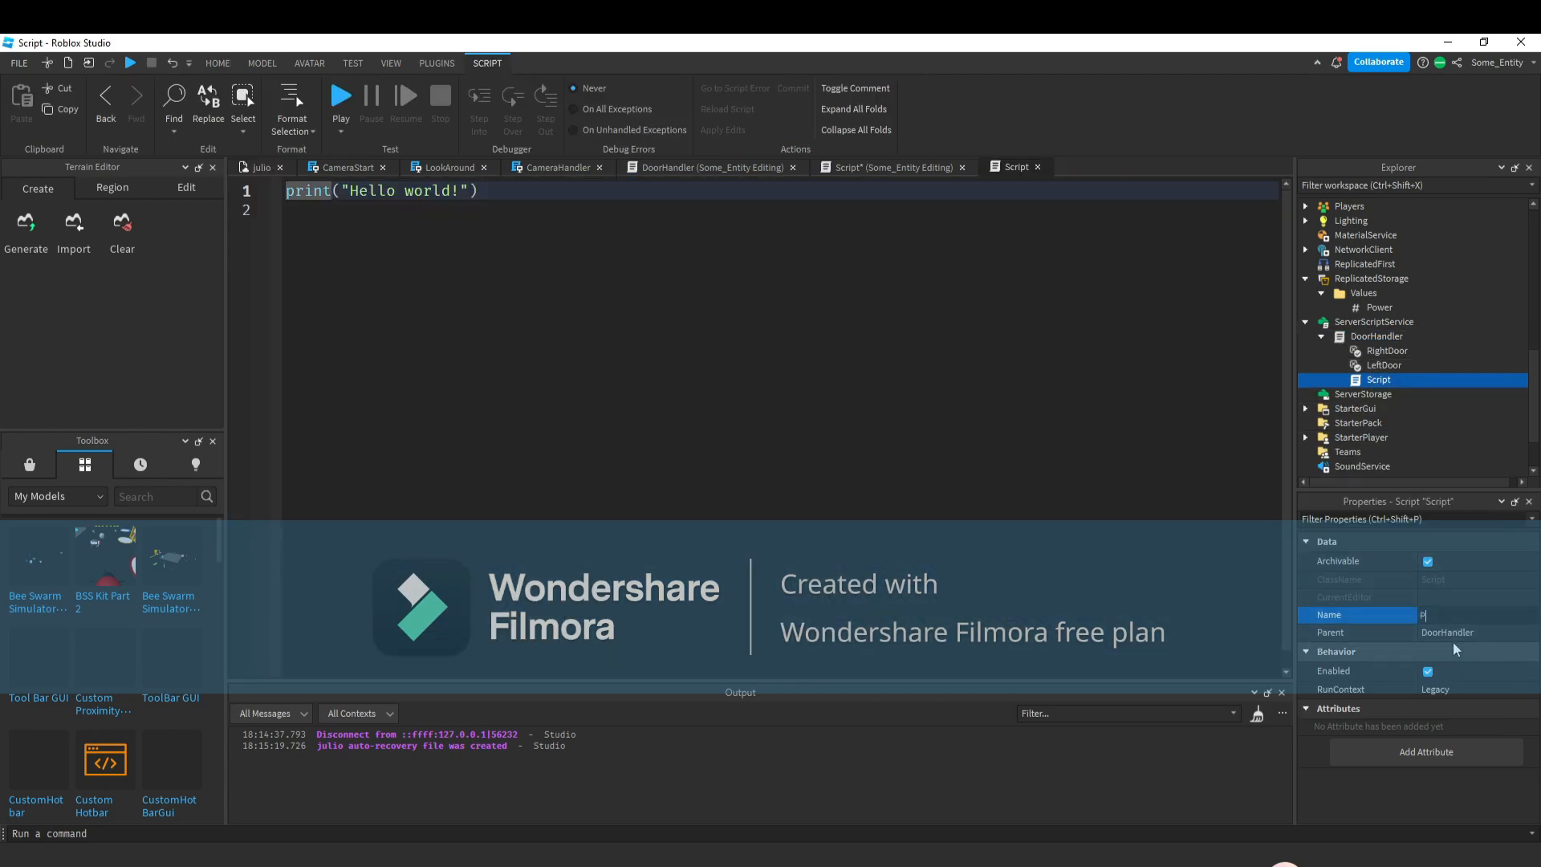
{"action": "type", "text": "PowerChanger"}
{"action": "key", "text": "Return"}
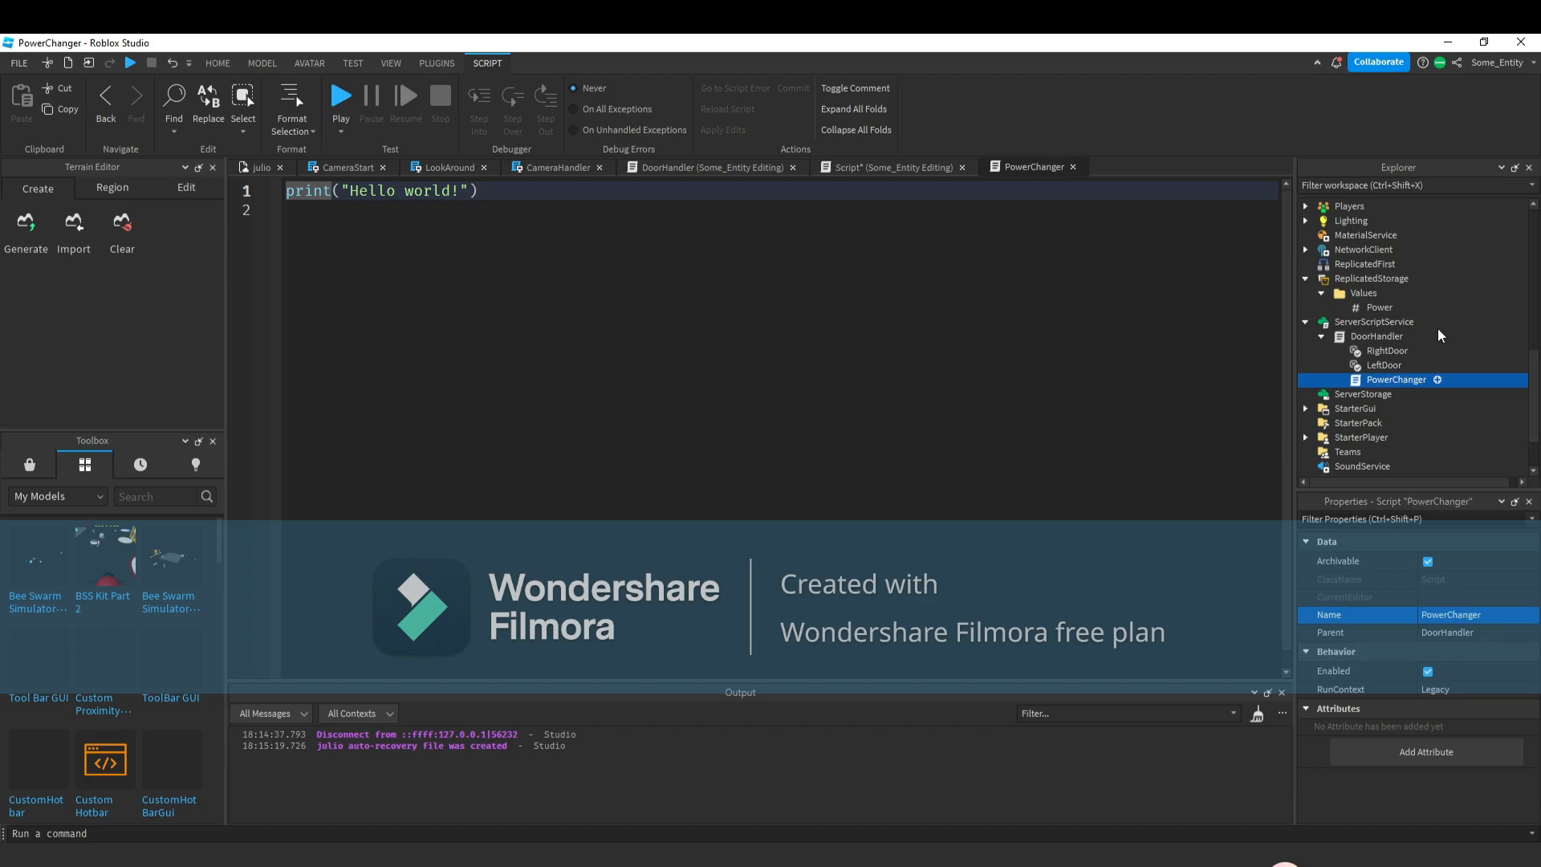
Replace the PowerChanger code with a while wait(5) do loop.
{"action": "left_click", "coordinate": [562, 210]}
{"action": "key", "text": "ctrl+a"}
{"action": "type", "text": "wwh"}
{"action": "key", "text": "BackSpace"}
{"action": "key", "text": "BackSpace"}
{"action": "type", "text": "hile"}
{"action": "type", "text": " re"}
{"action": "key", "text": "BackSpace"}
{"action": "key", "text": "BackSpace"}
{"action": "type", "text": "t"}
{"action": "key", "text": "BackSpace"}
{"action": "type", "text": "wa"}
{"action": "key", "text": "Tab"}
{"action": "type", "text": "() do"}
{"action": "key", "text": "Return"}
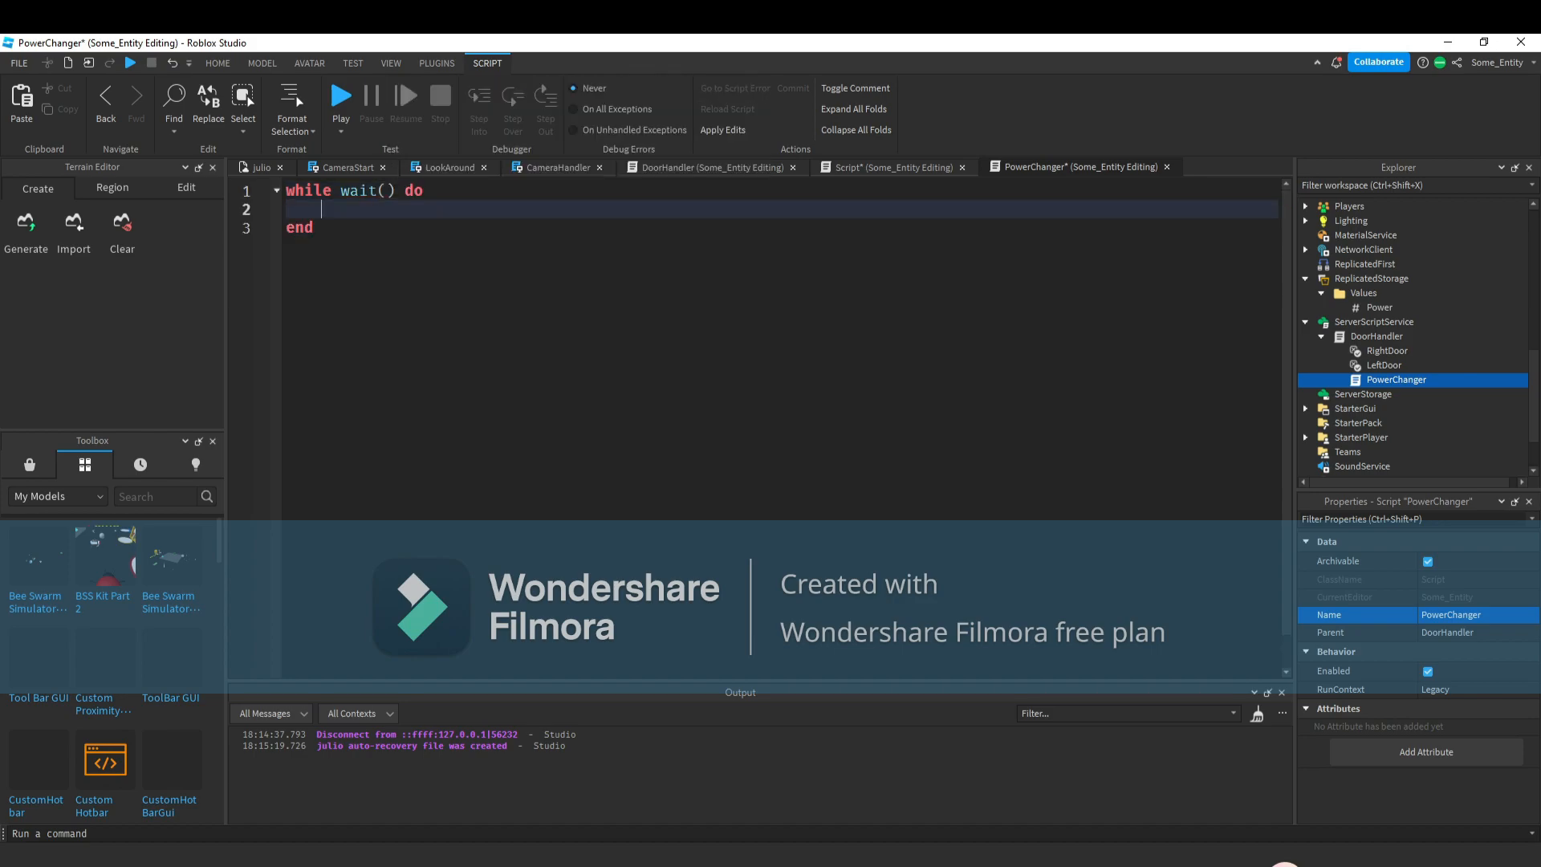
{"action": "type", "text": "i"}
{"action": "key", "text": "BackSpace"}
{"action": "left_click", "coordinate": [389, 193]}
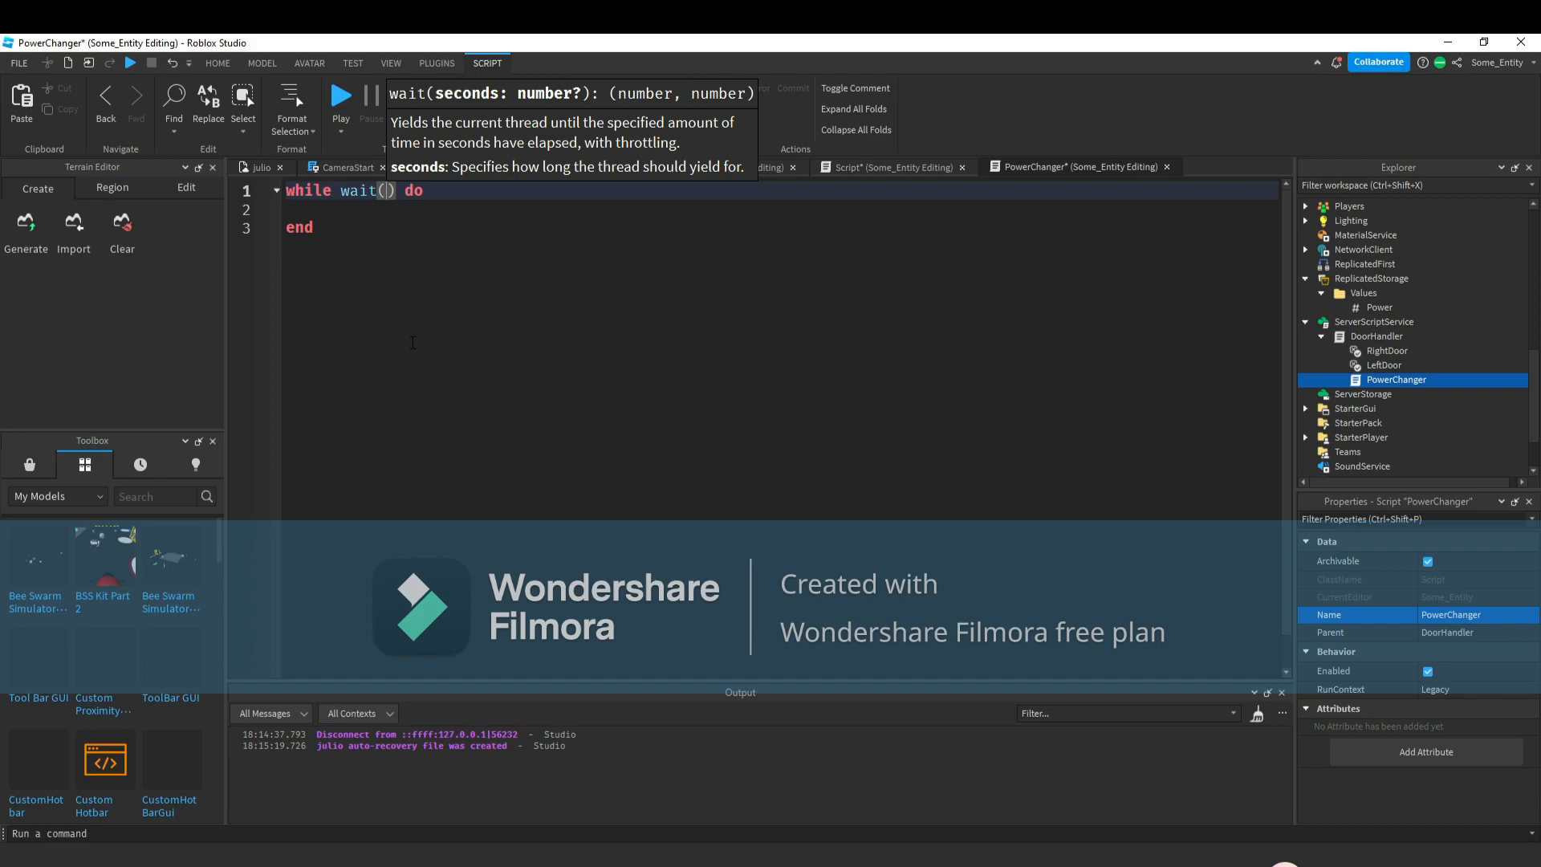
{"action": "type", "text": "5"}
{"action": "key", "text": "Down"}
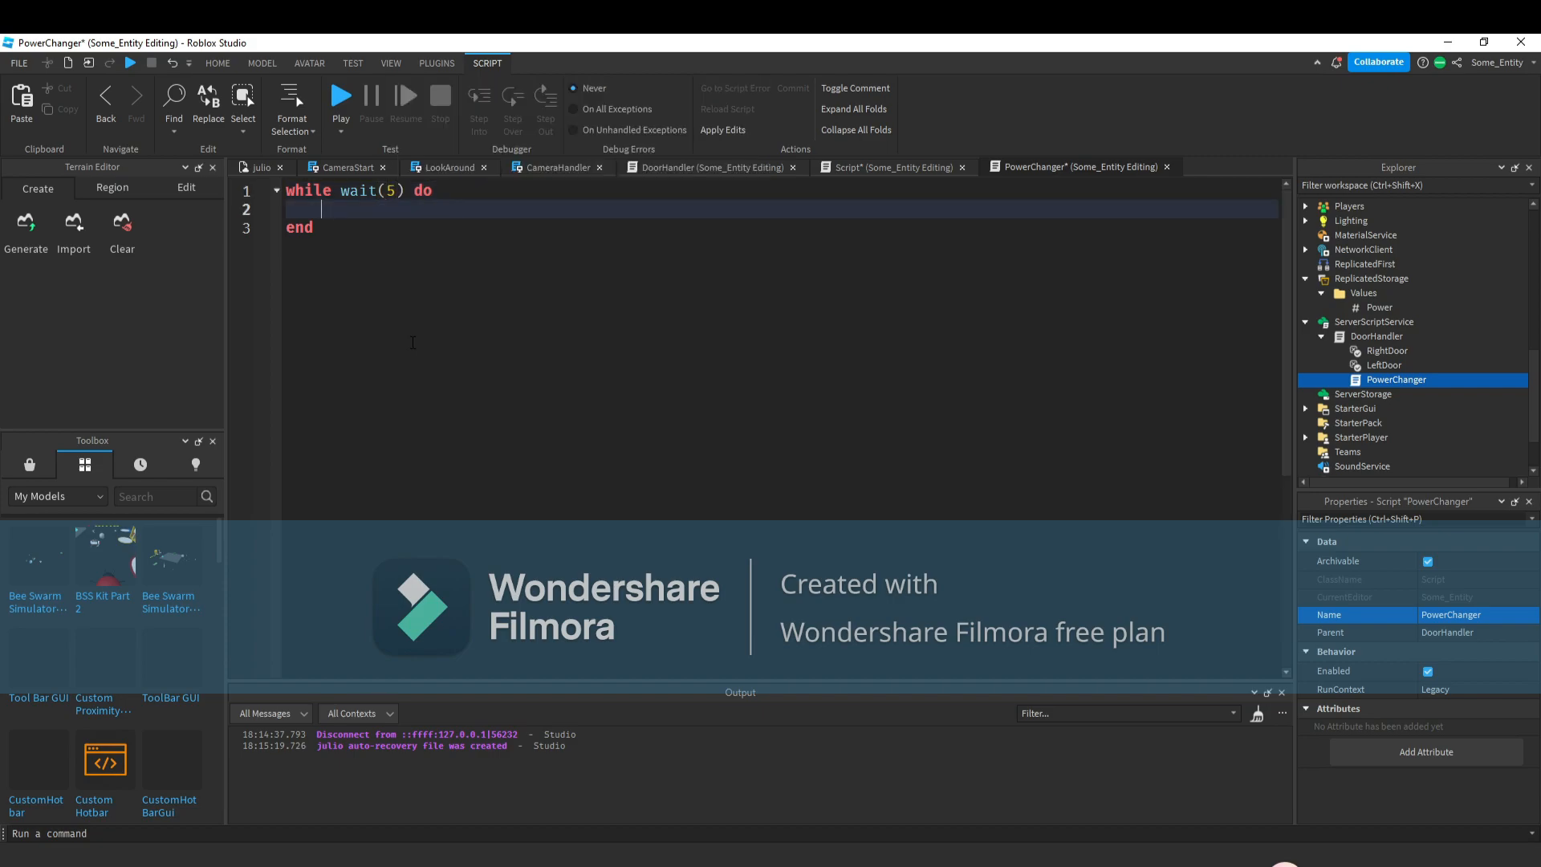
Inside the loop, add an if block that decreases game.ReplicatedStorage.Values.Power.Value by 1 when script.Parent.LeftDoor.Value == true.
{"action": "type", "text": "if script.Parent.l"}
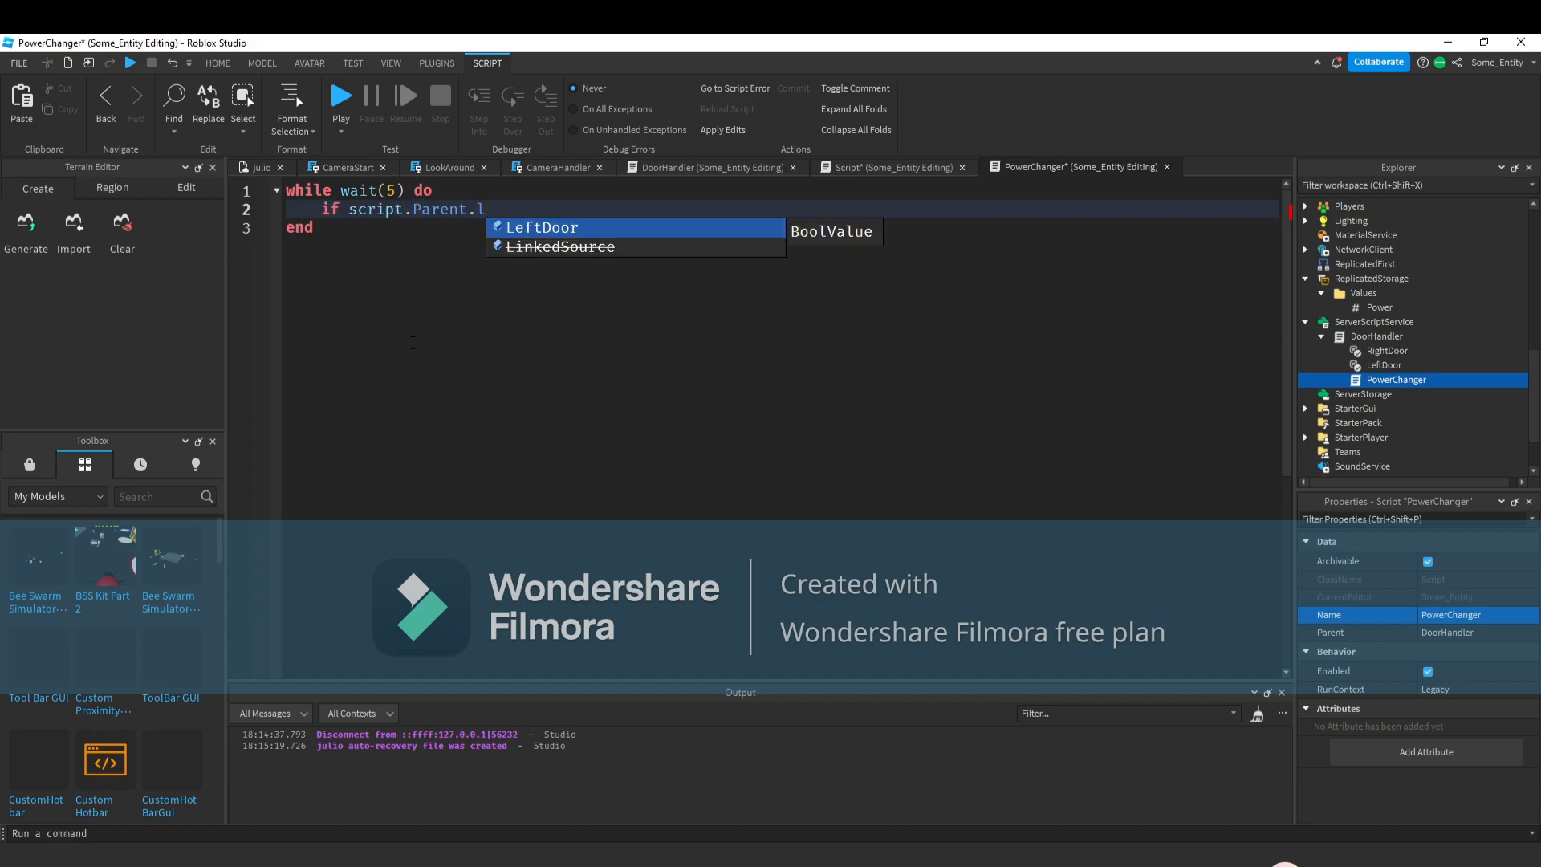
{"action": "key", "text": "Tab"}
{"action": "type", "text": ".Value == true then"}
{"action": "key", "text": "Return"}
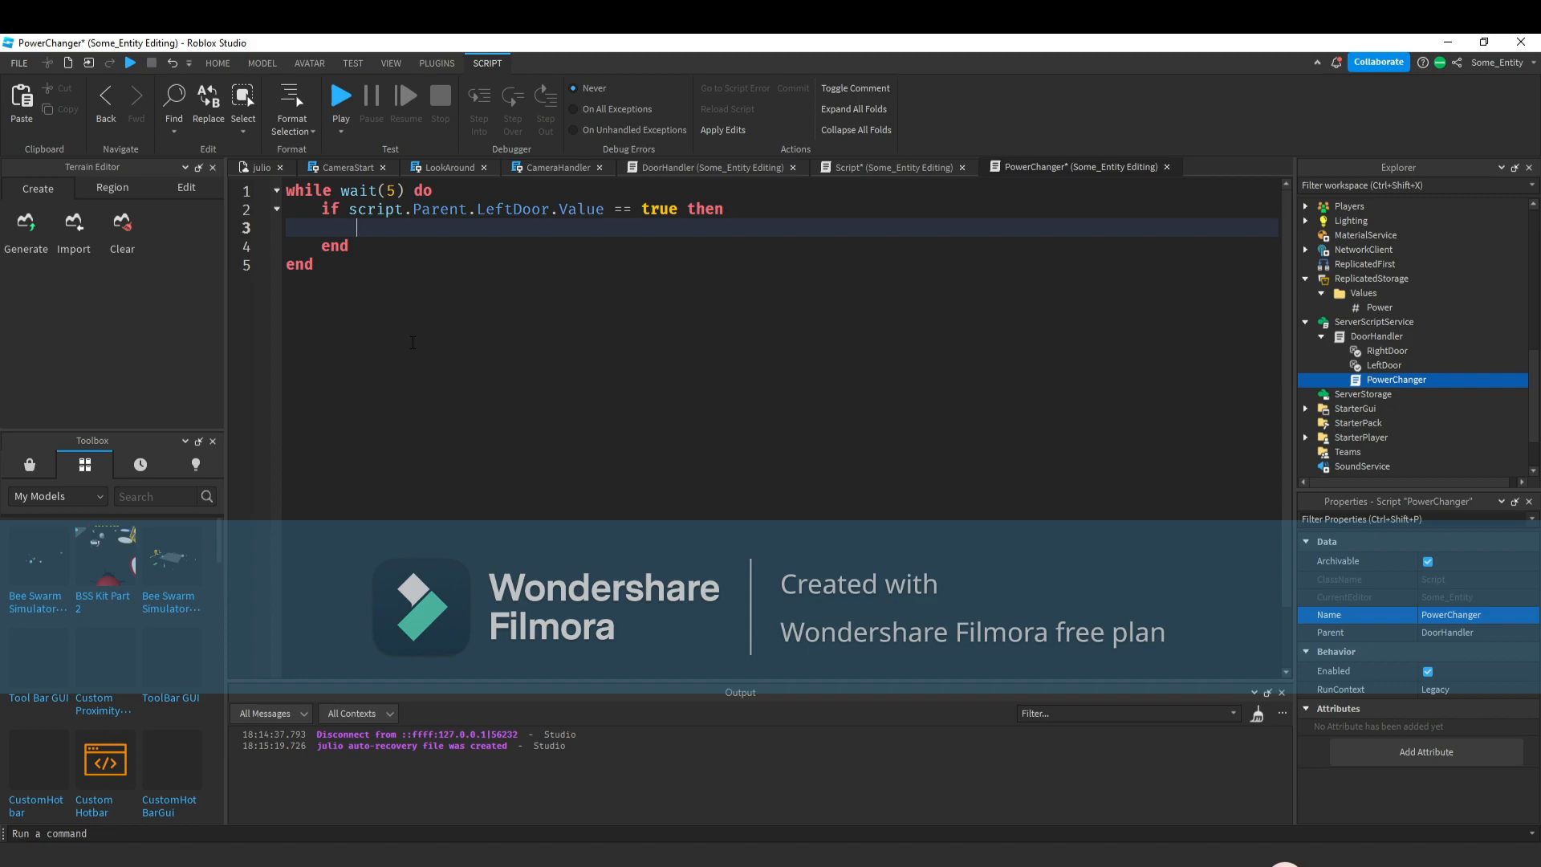
{"action": "type", "text": "game.ReplicatedStorage."}
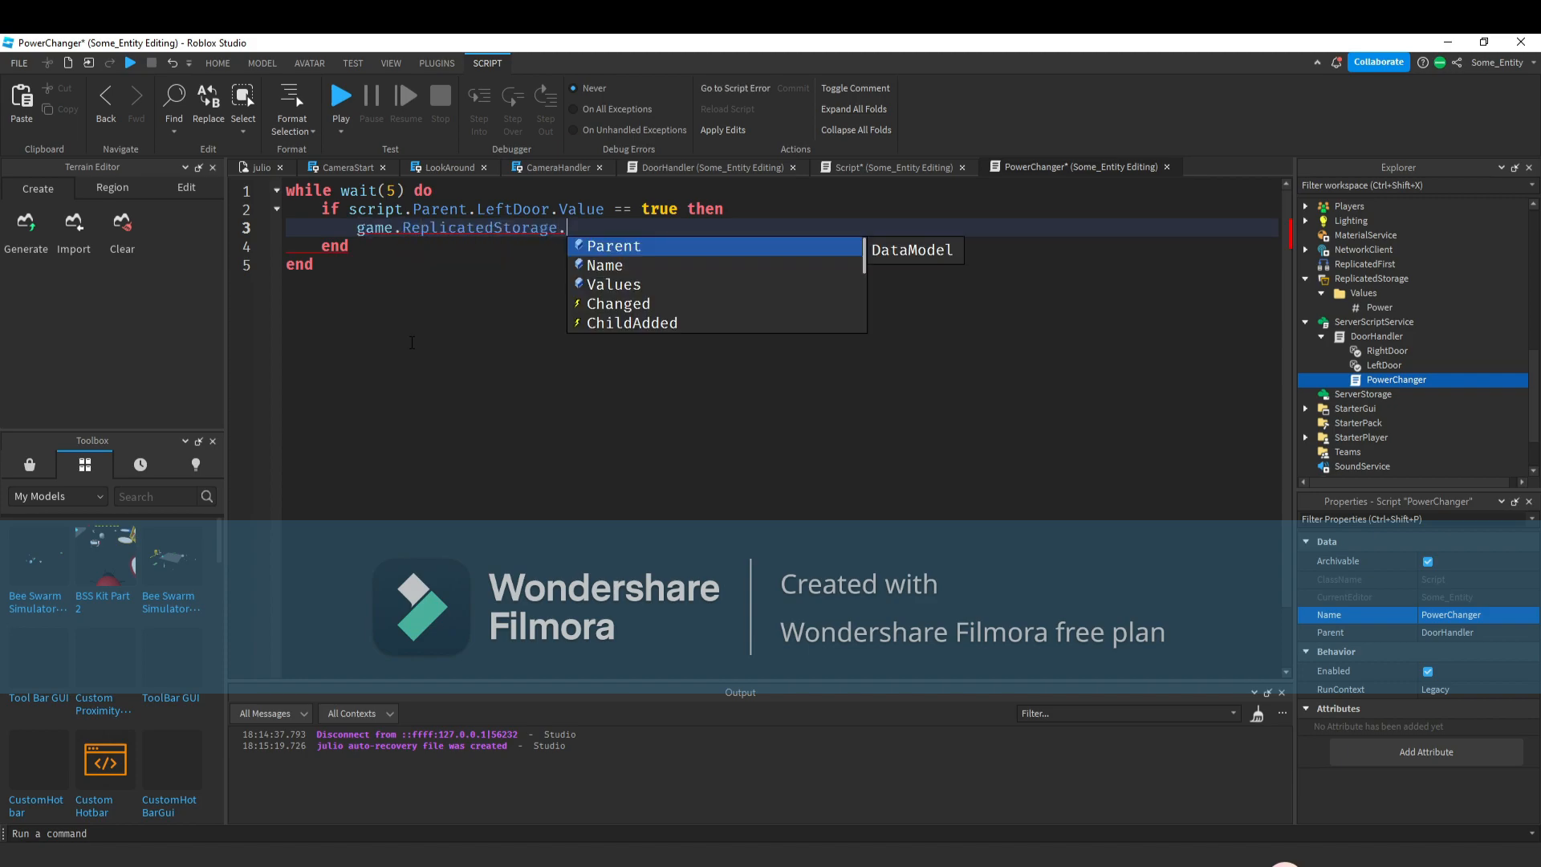
{"action": "type", "text": "Values.Power."}
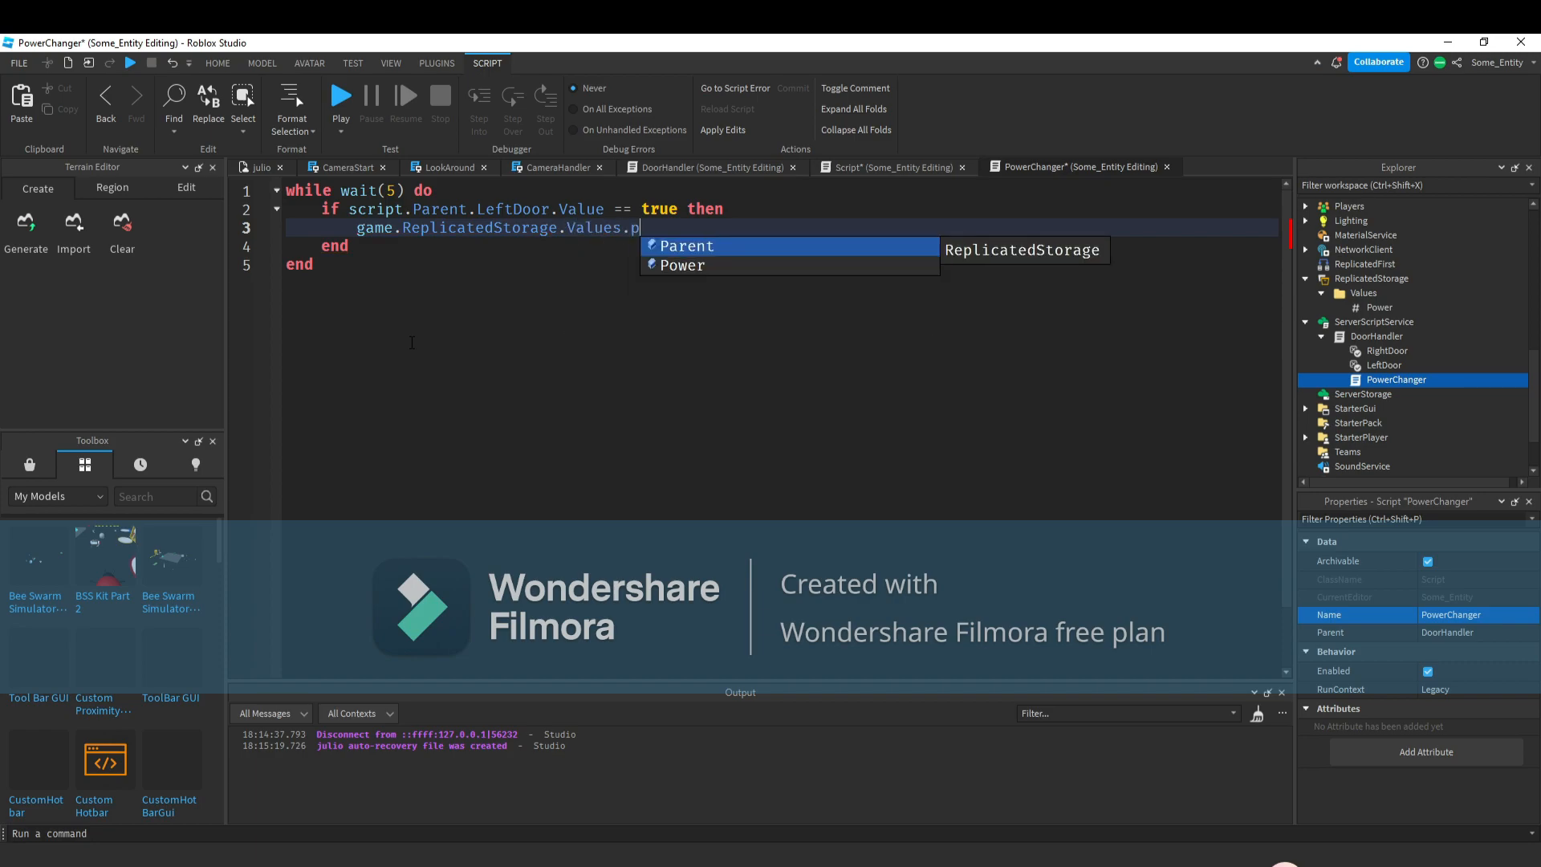
{"action": "type", "text": "Value"}
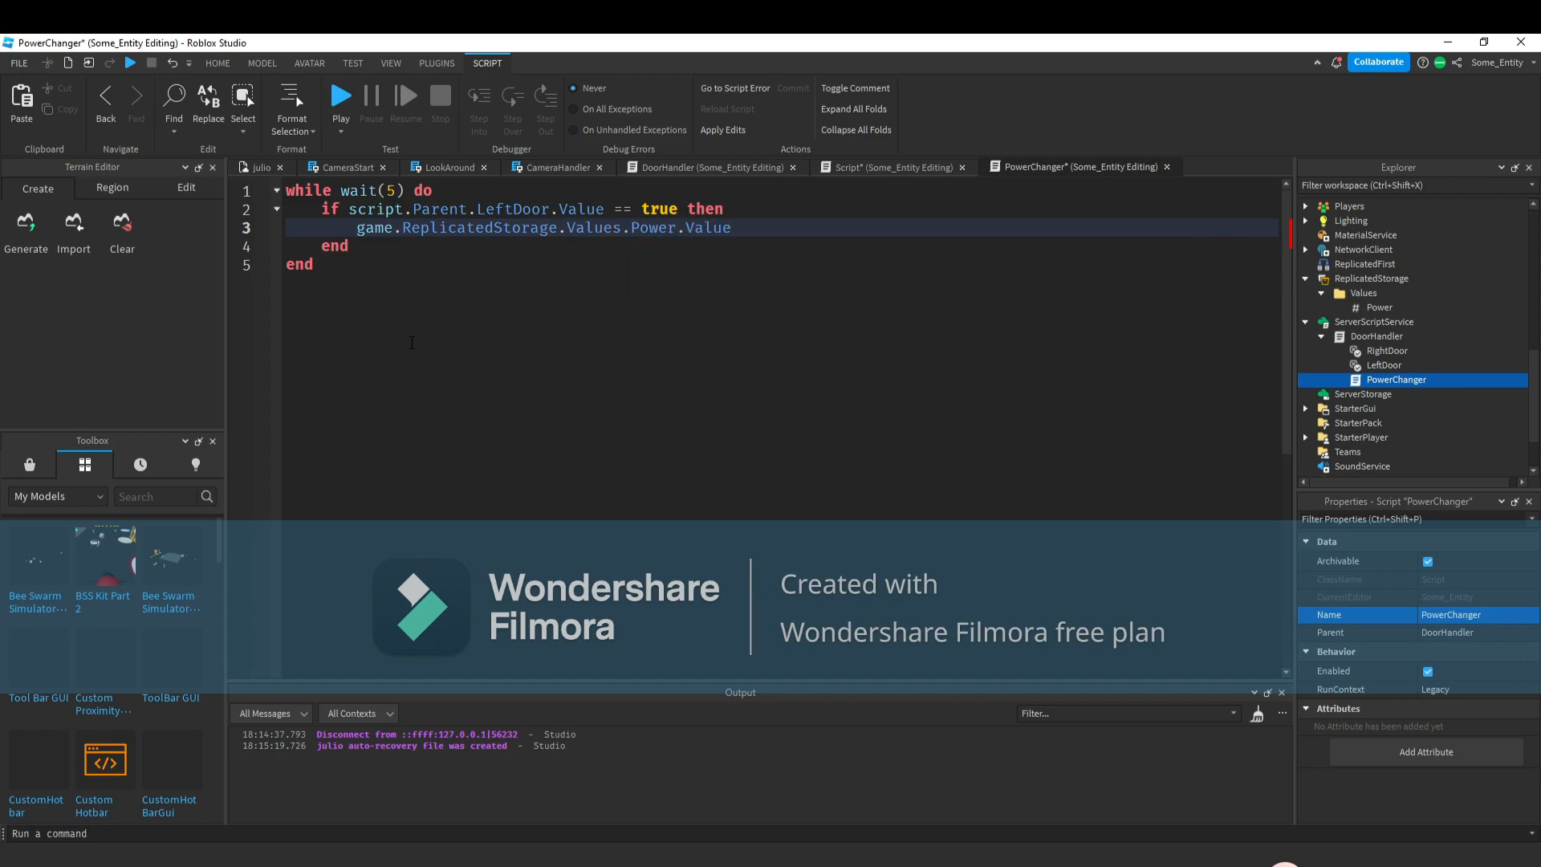
{"action": "type", "text": " -= 1"}
Duplicate the if block below itself and change LeftDoor to RightDoor in the copy.
{"action": "left_click", "coordinate": [358, 247]}
{"action": "left_click_drag", "start_coordinate": [359, 246], "coordinate": [323, 209]}
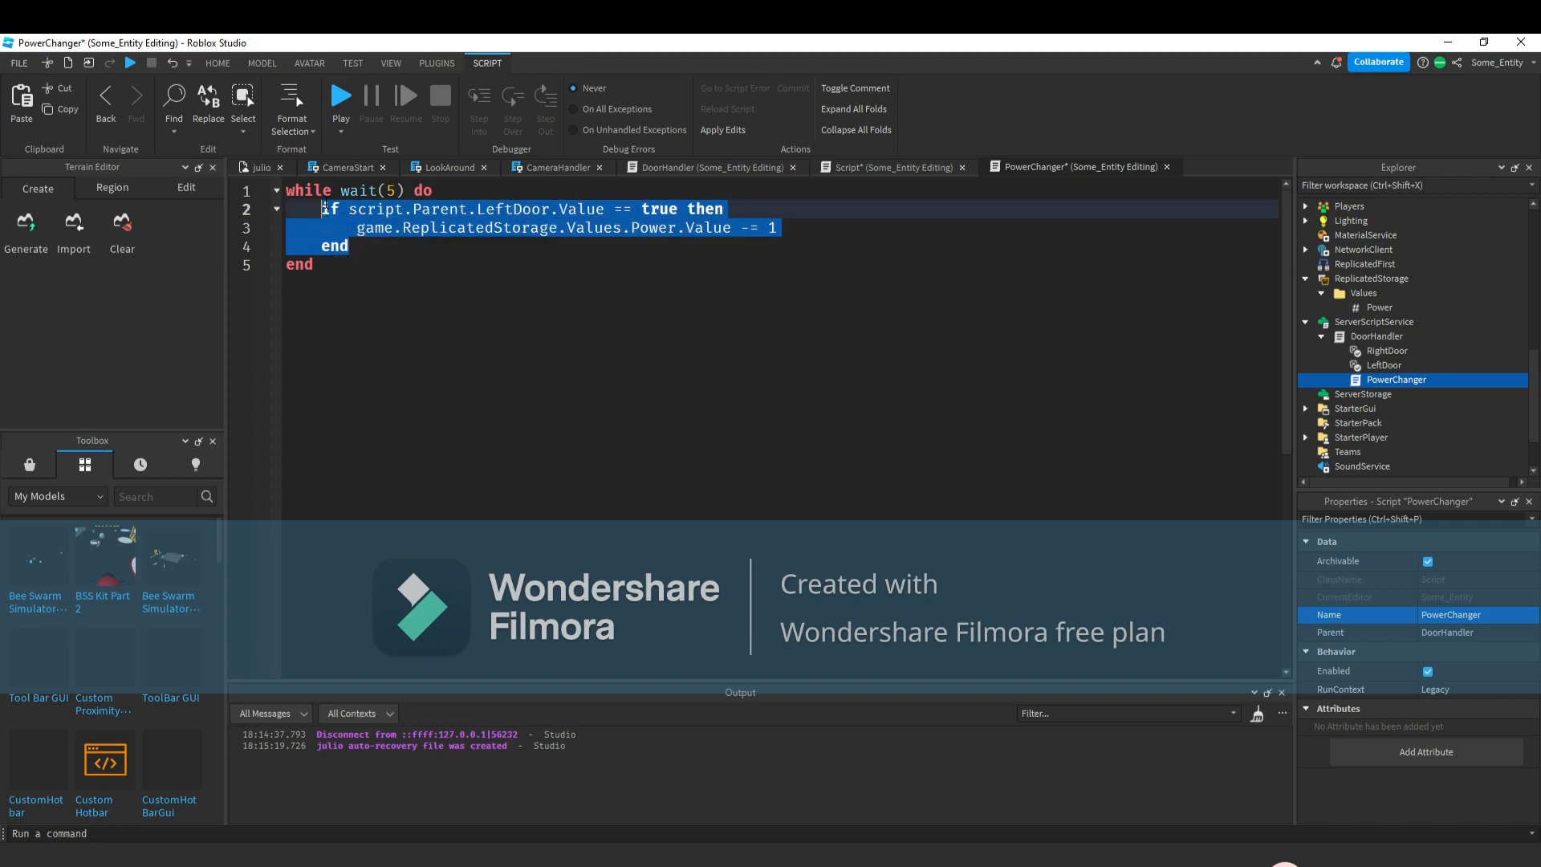
{"action": "key", "text": "ctrl+c"}
{"action": "left_click", "coordinate": [394, 246]}
{"action": "key", "text": "Return"}
{"action": "key", "text": "ctrl+v"}
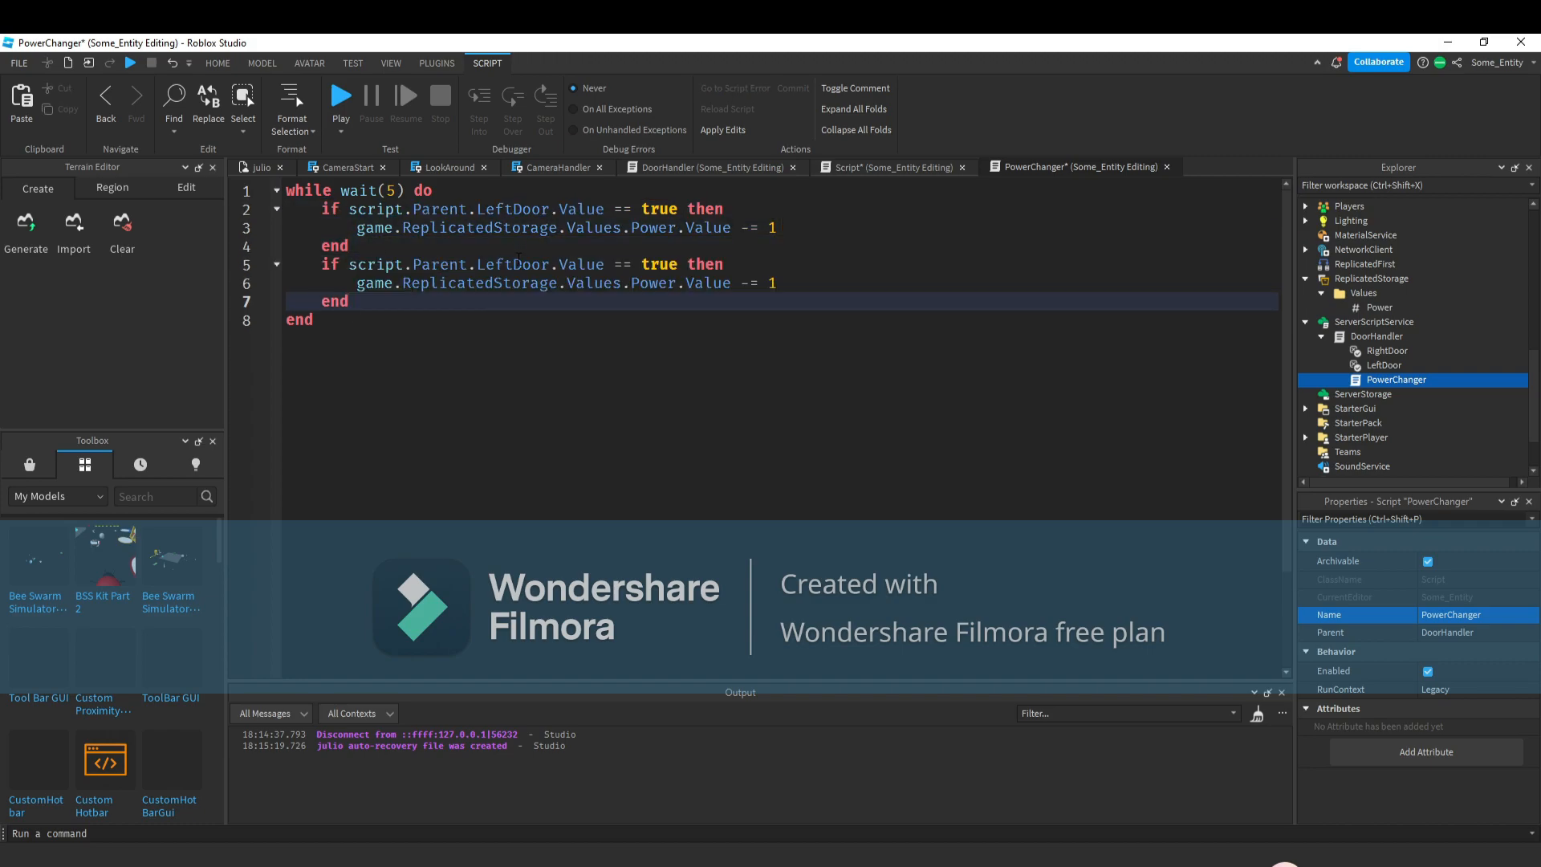
{"action": "double_click", "coordinate": [517, 263]}
{"action": "type", "text": "RightDoor"}
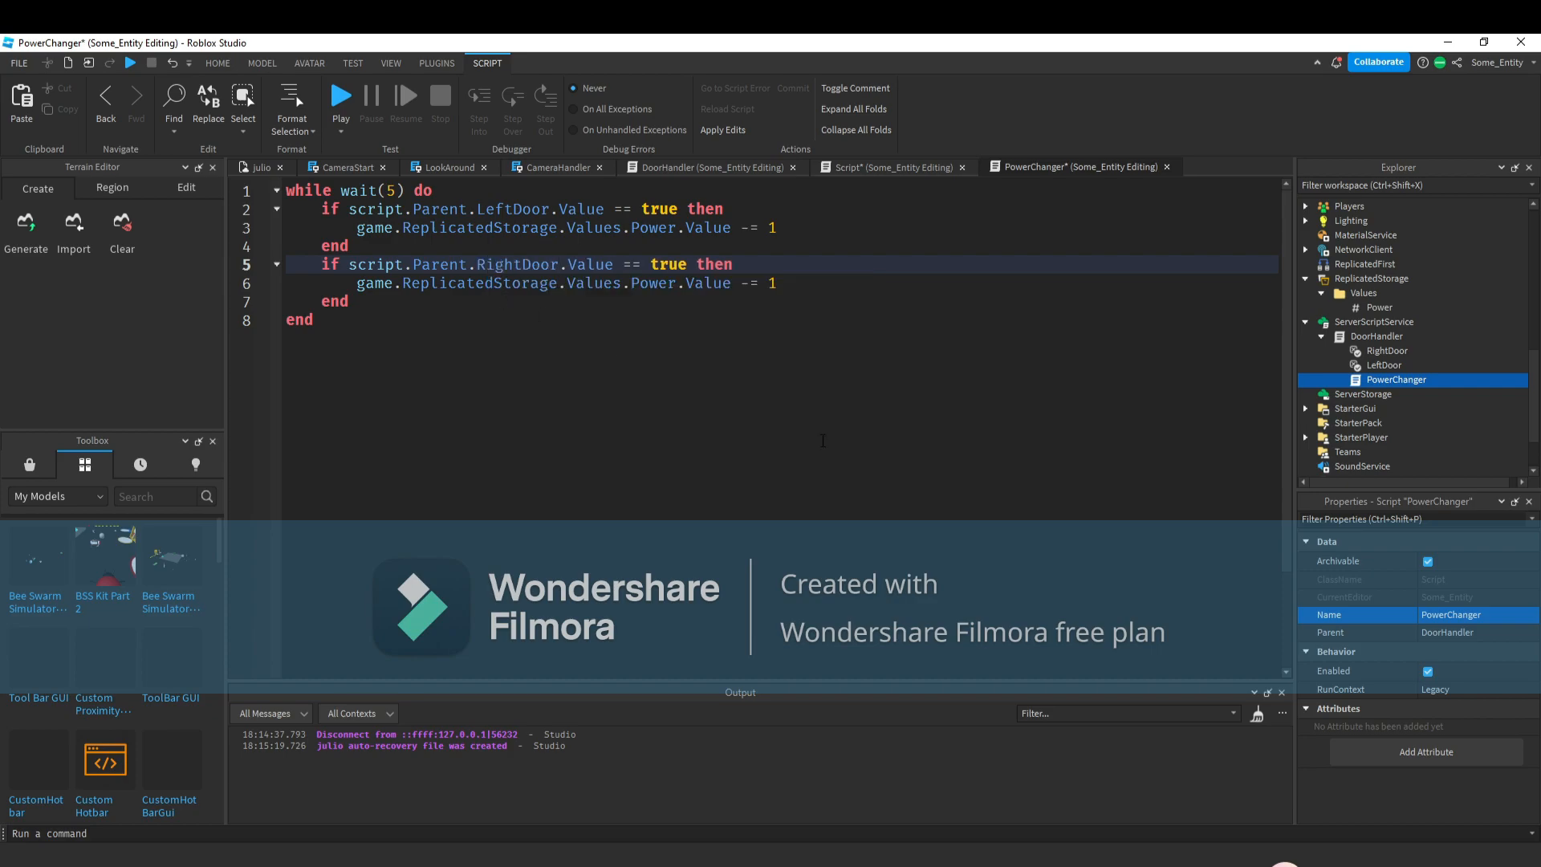
Playtest the place, toggling both doors while switching cameras to watch the PowerBox's Power display, then stop.
{"action": "left_click", "coordinate": [260, 168]}
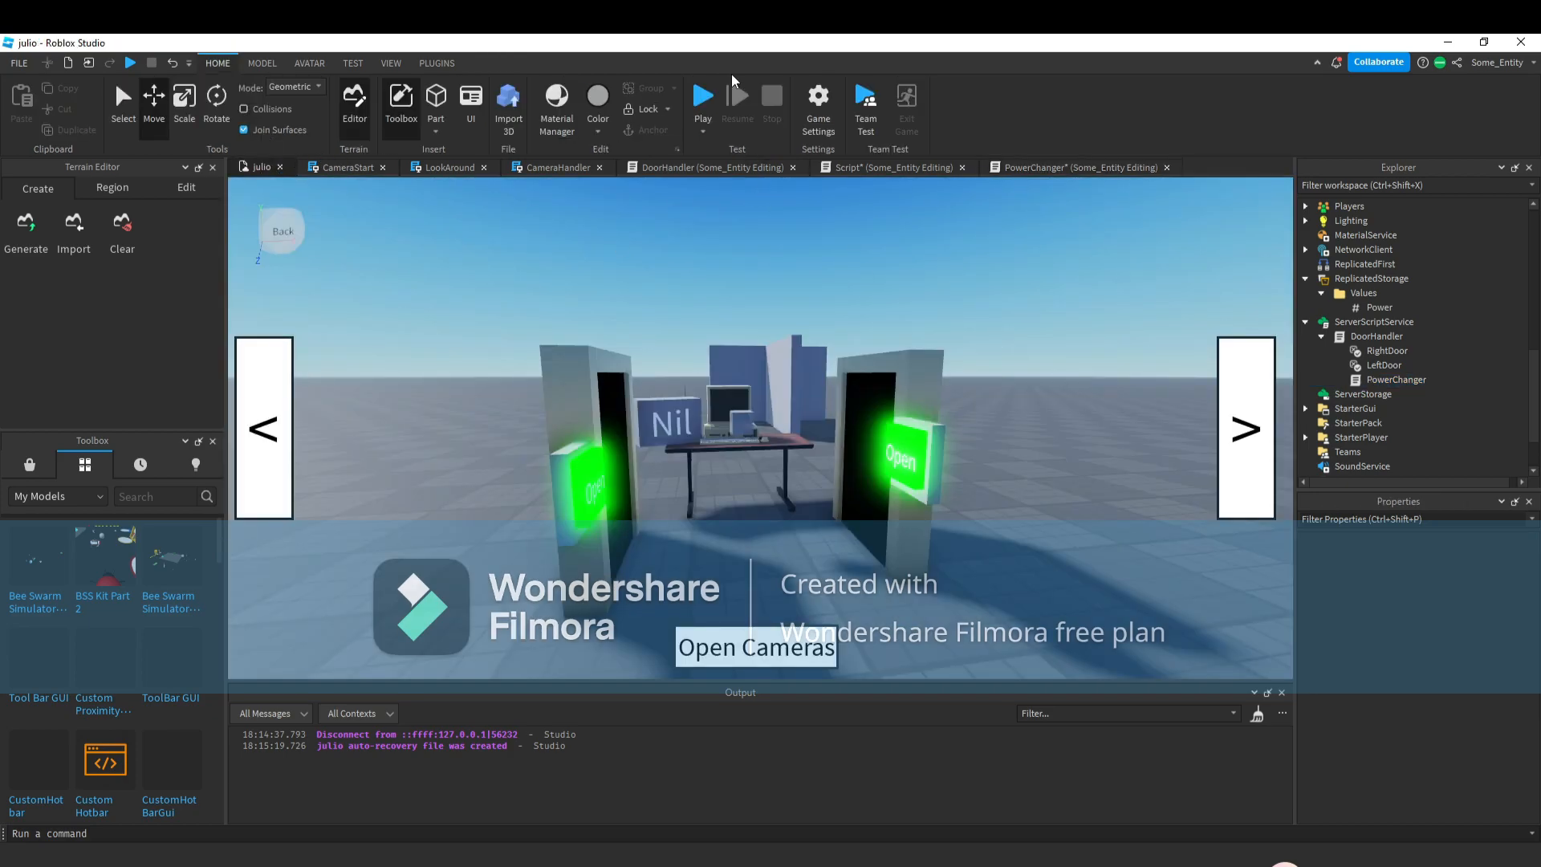
{"action": "left_click", "coordinate": [703, 98]}
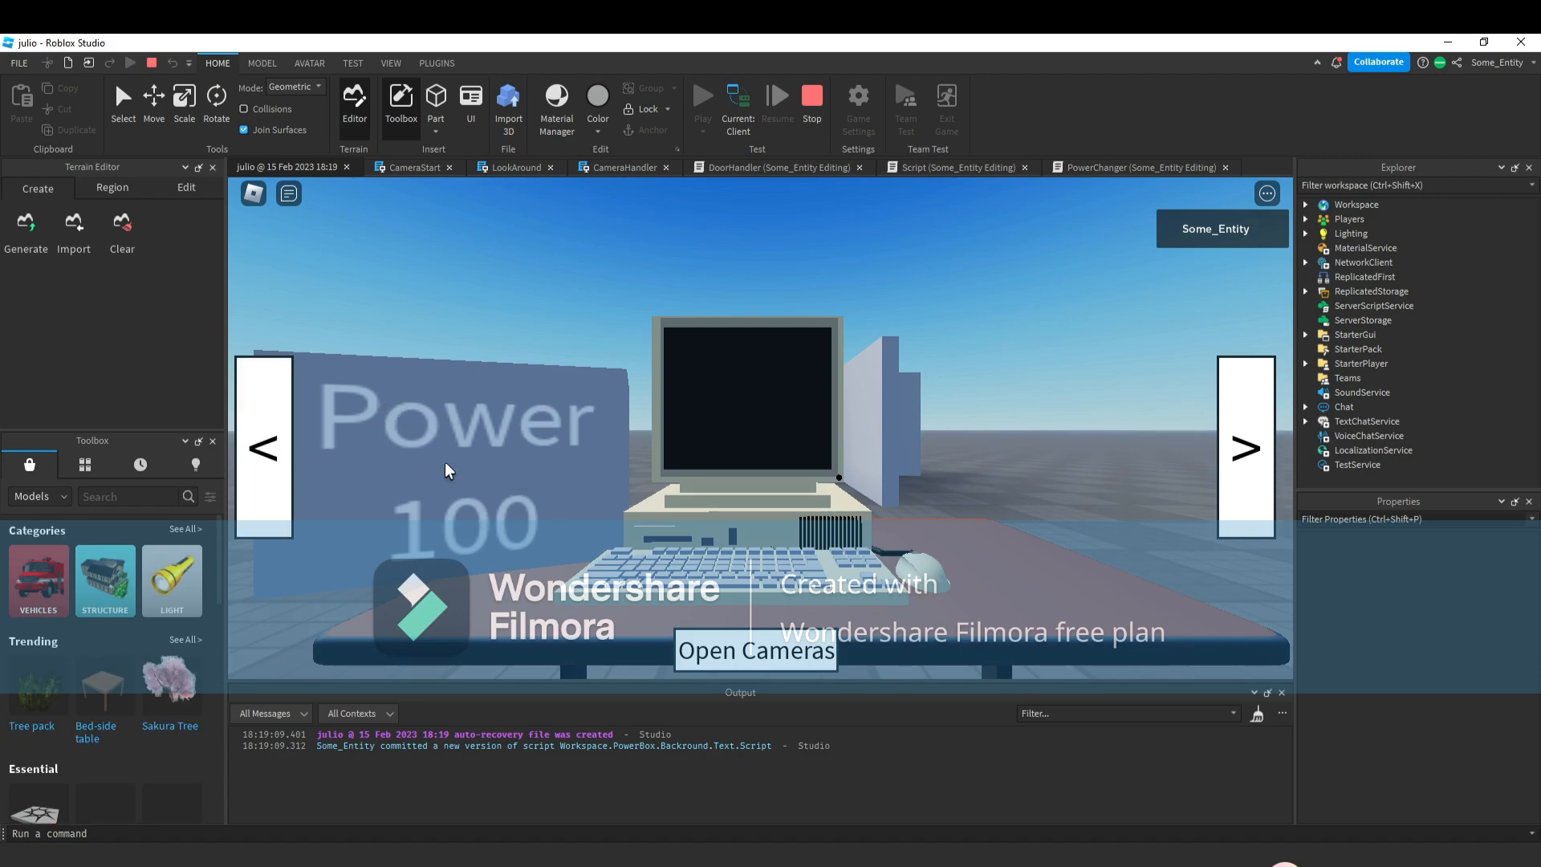
{"action": "left_click", "coordinate": [285, 444]}
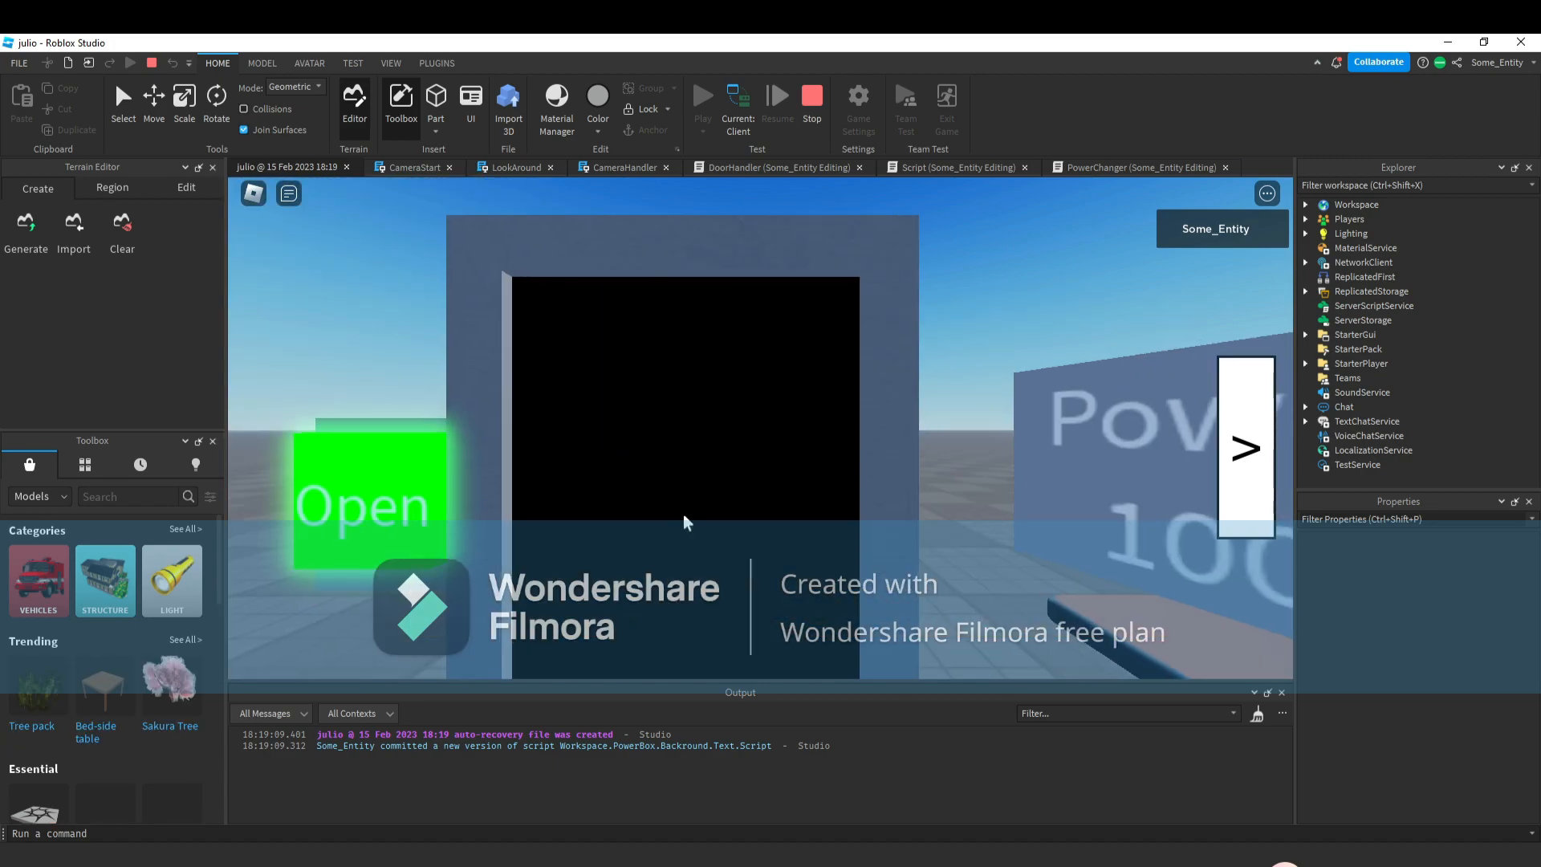
{"action": "left_click", "coordinate": [383, 507]}
{"action": "left_click", "coordinate": [1241, 442]}
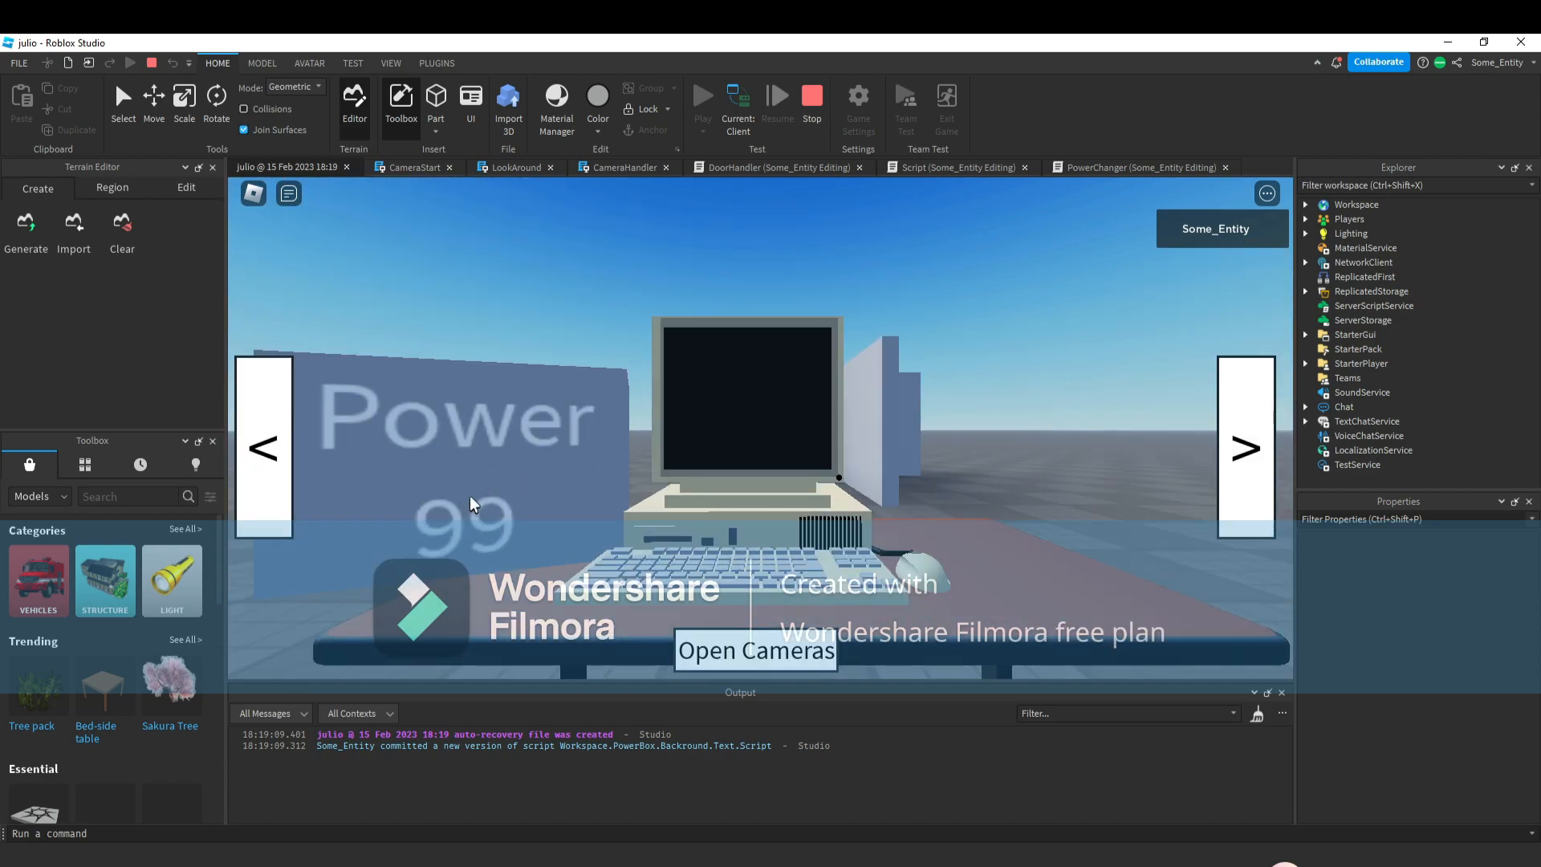
{"action": "left_click", "coordinate": [1229, 490]}
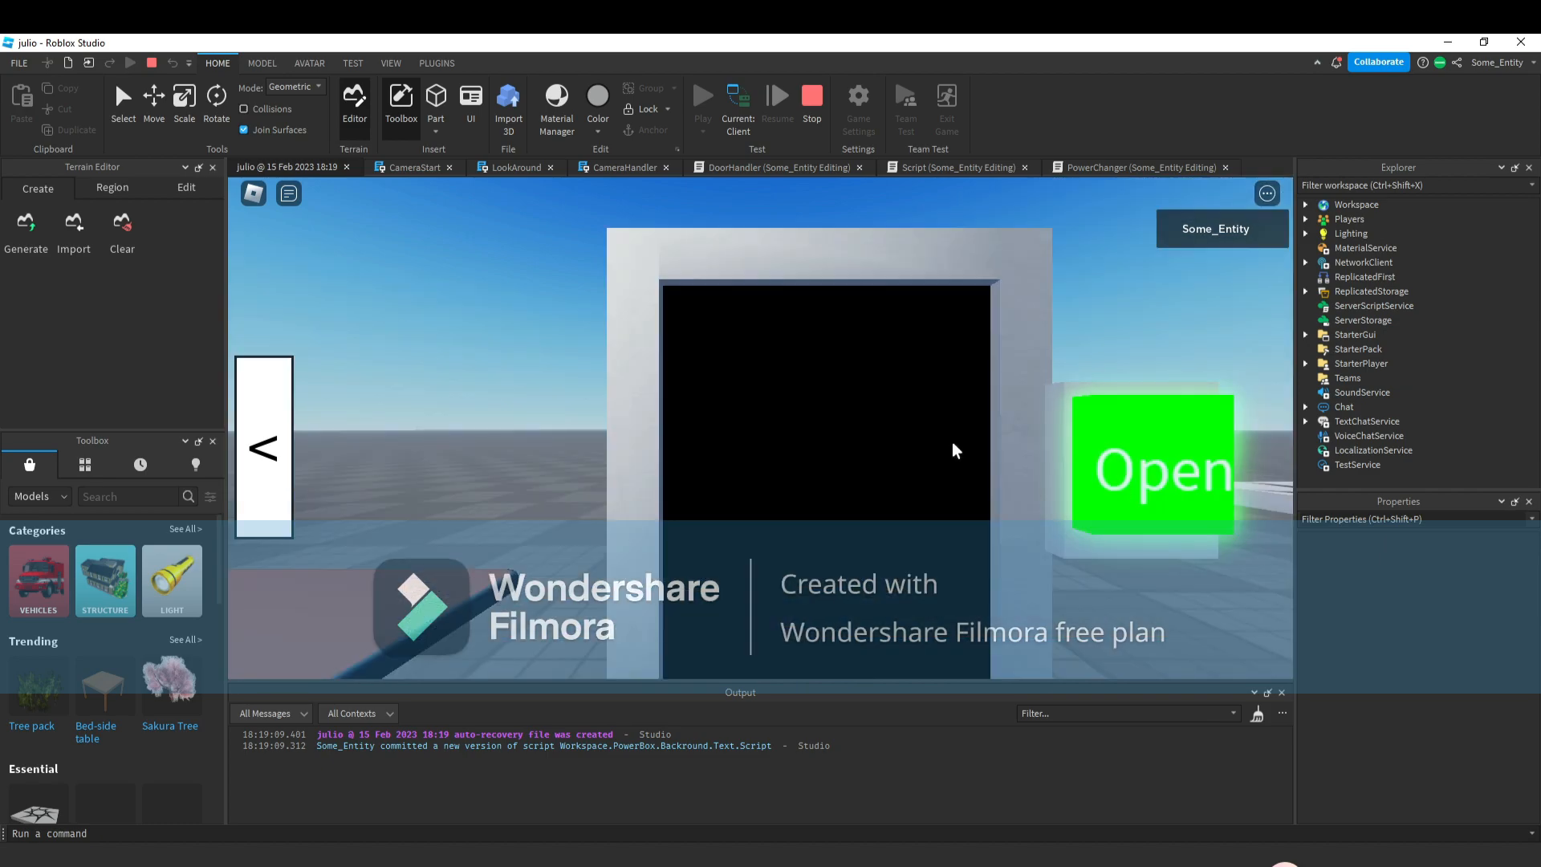
{"action": "left_click", "coordinate": [1139, 463]}
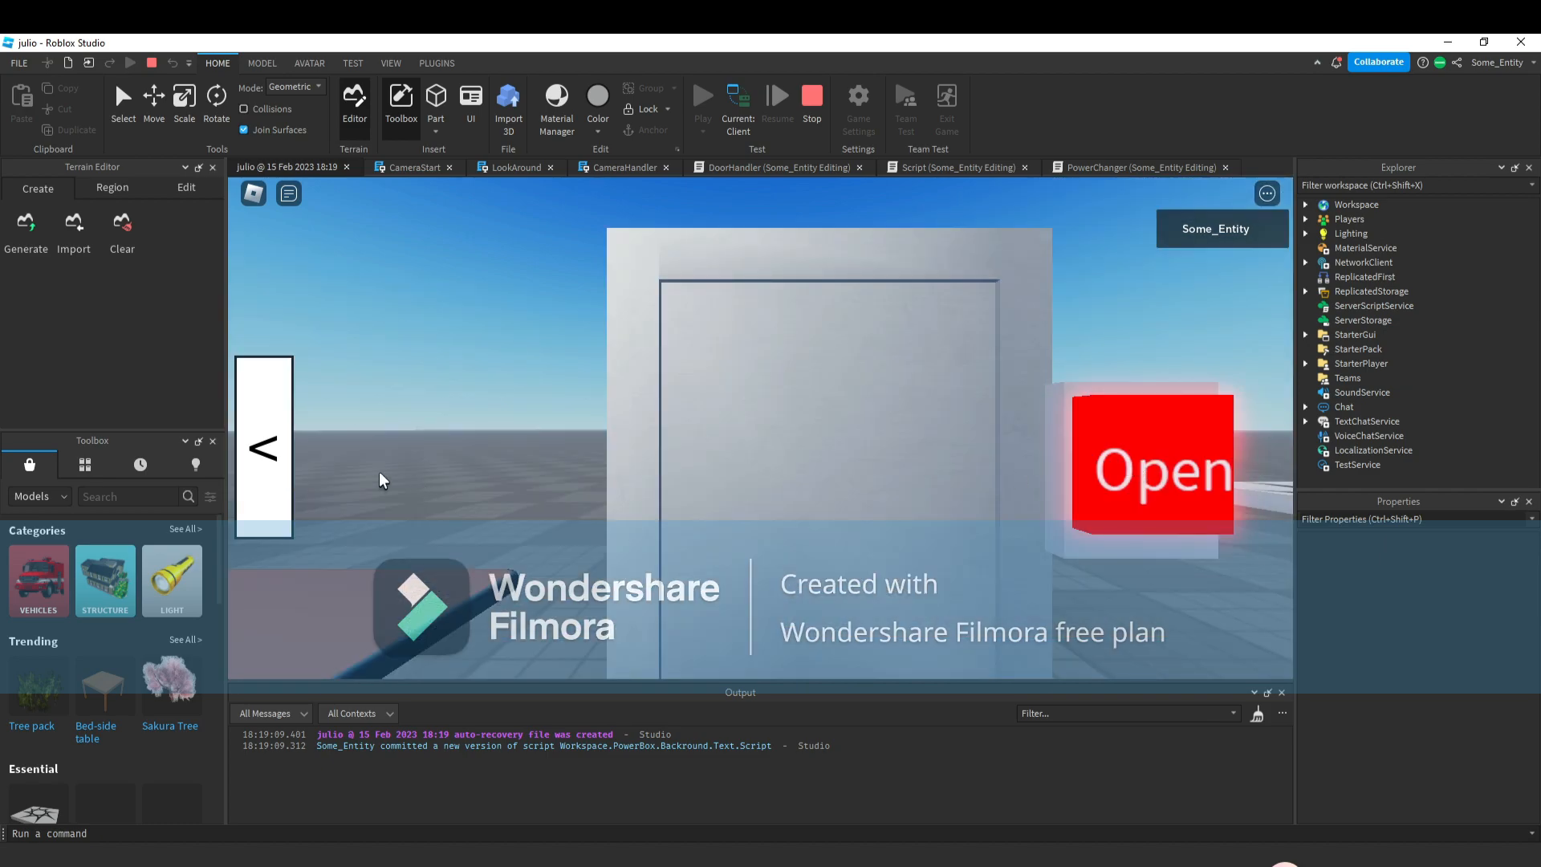
{"action": "left_click", "coordinate": [266, 486]}
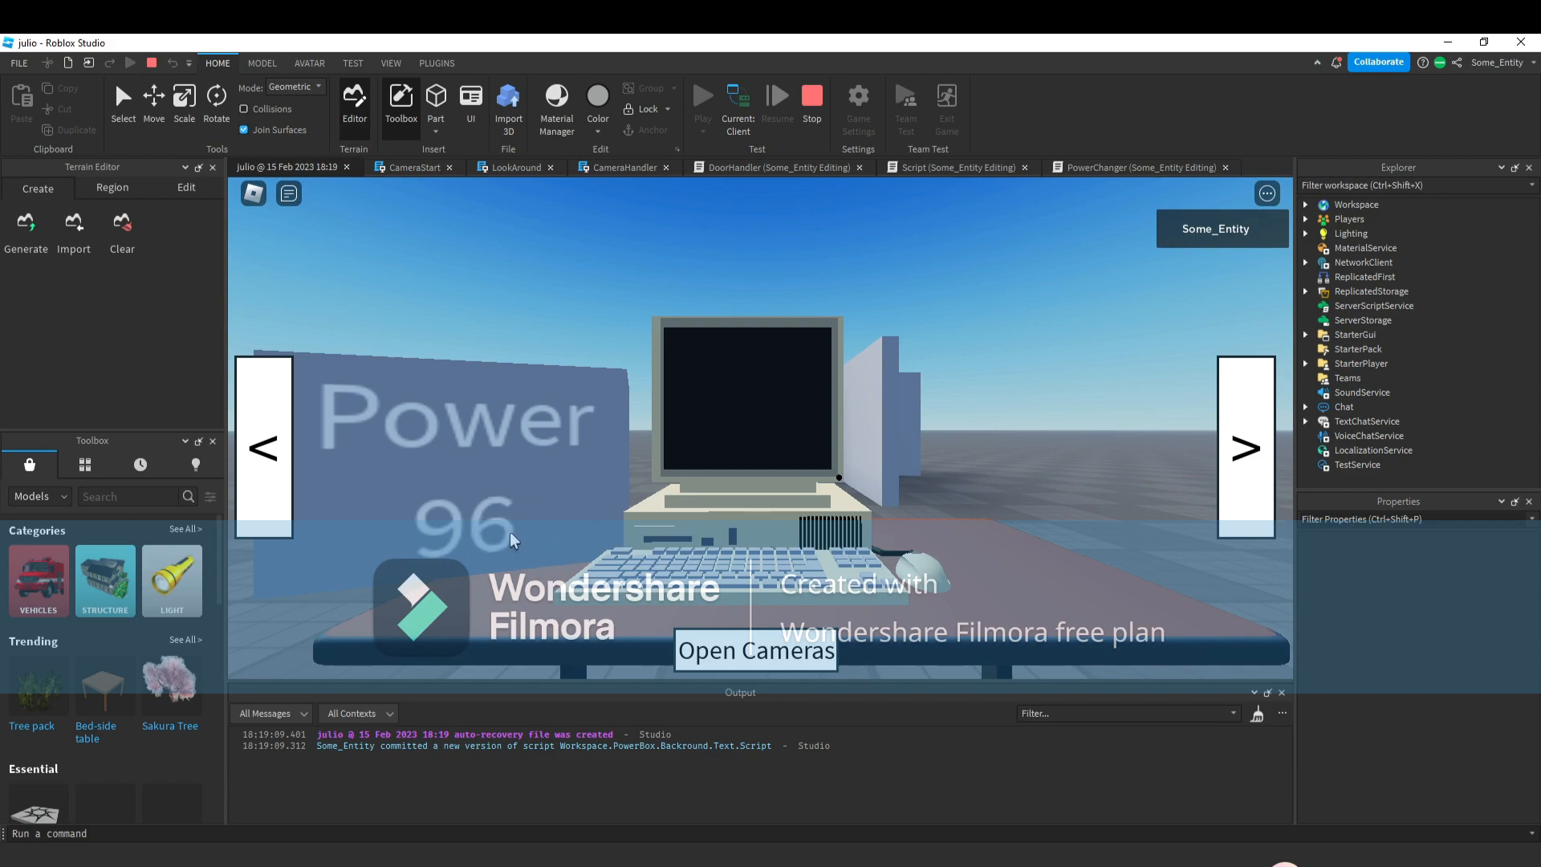
{"action": "left_click", "coordinate": [809, 114]}
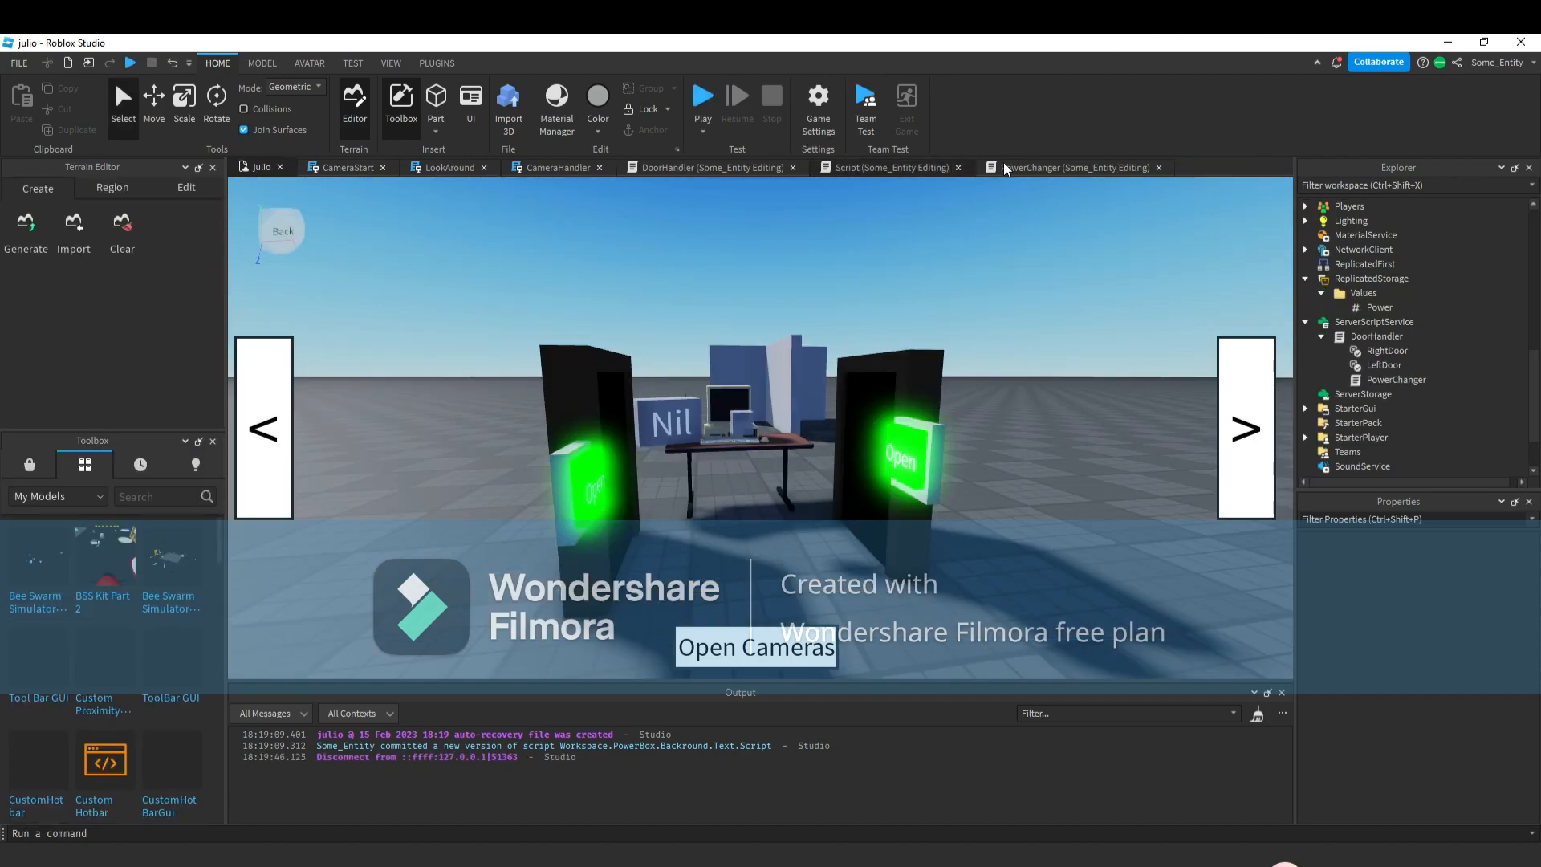
In PowerChanger, set the right door's Power decrement to 50.
{"action": "left_click", "coordinate": [1004, 167]}
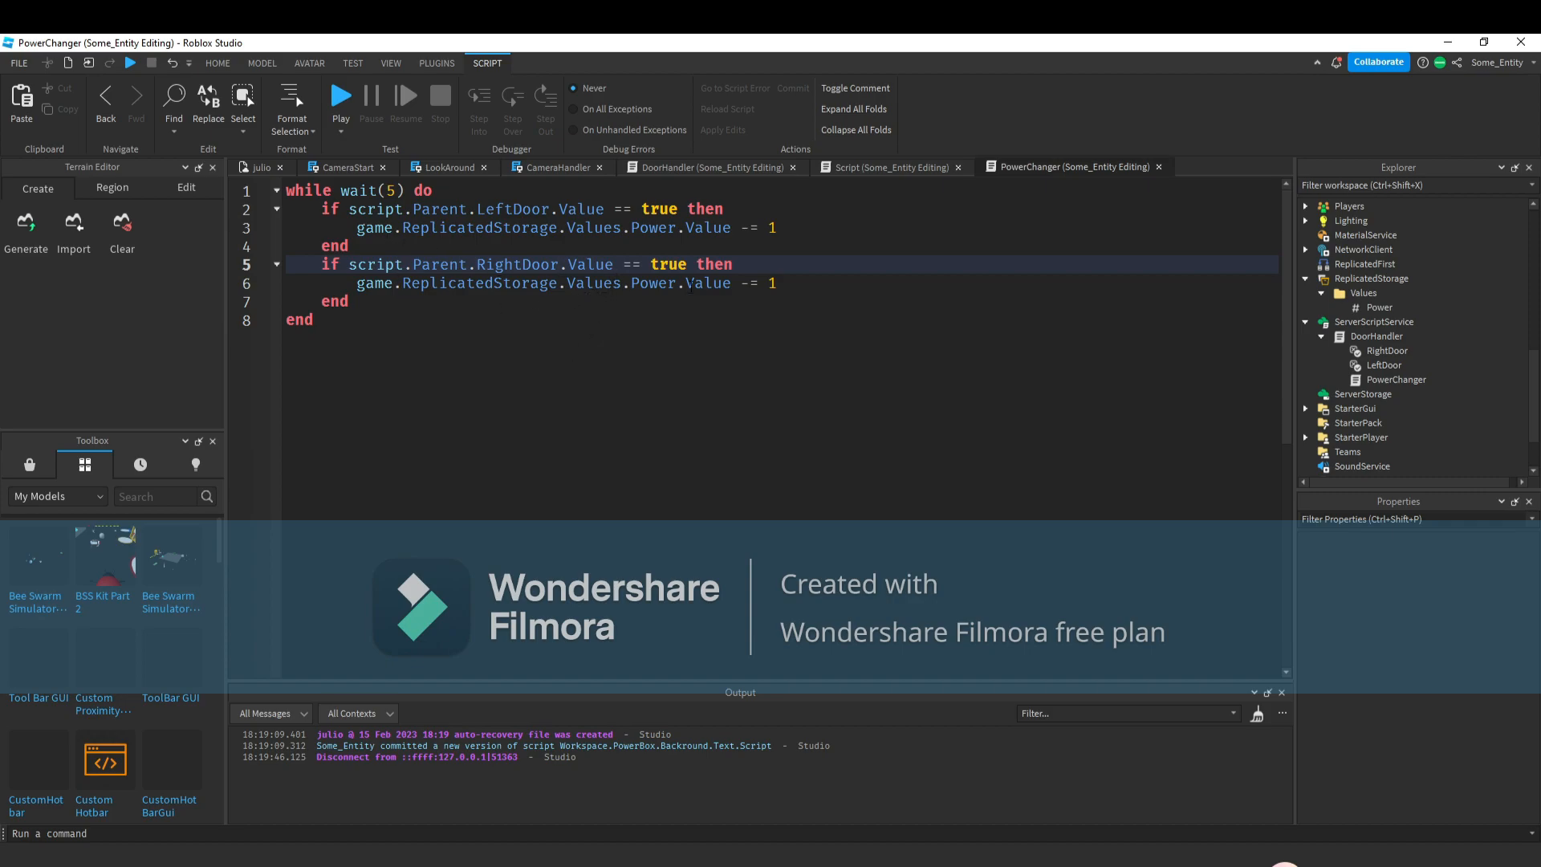
{"action": "left_click", "coordinate": [785, 287]}
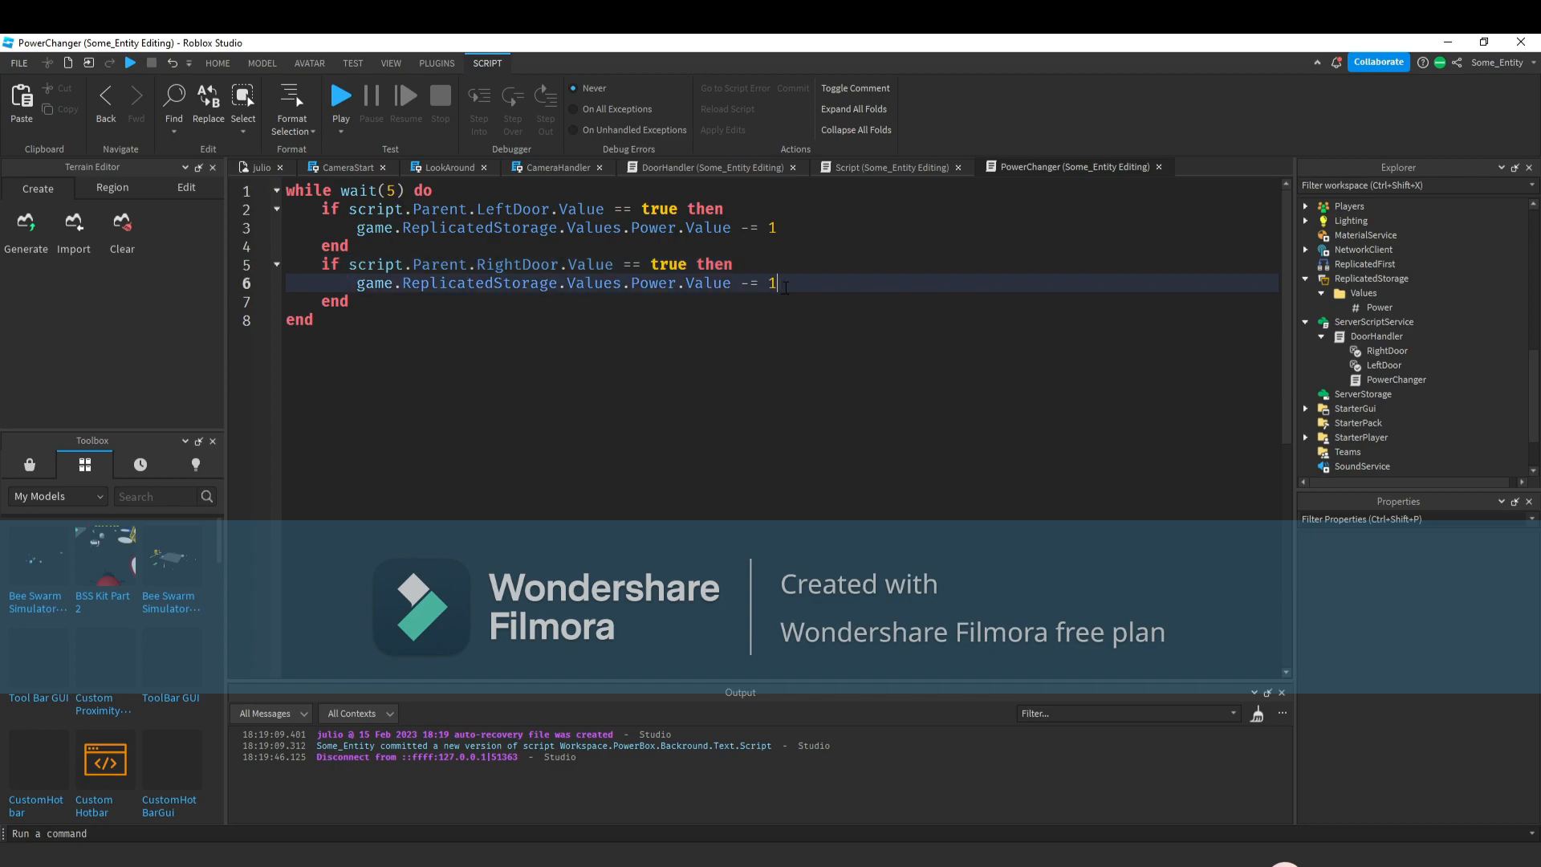
{"action": "key", "text": "BackSpace"}
{"action": "type", "text": "50"}
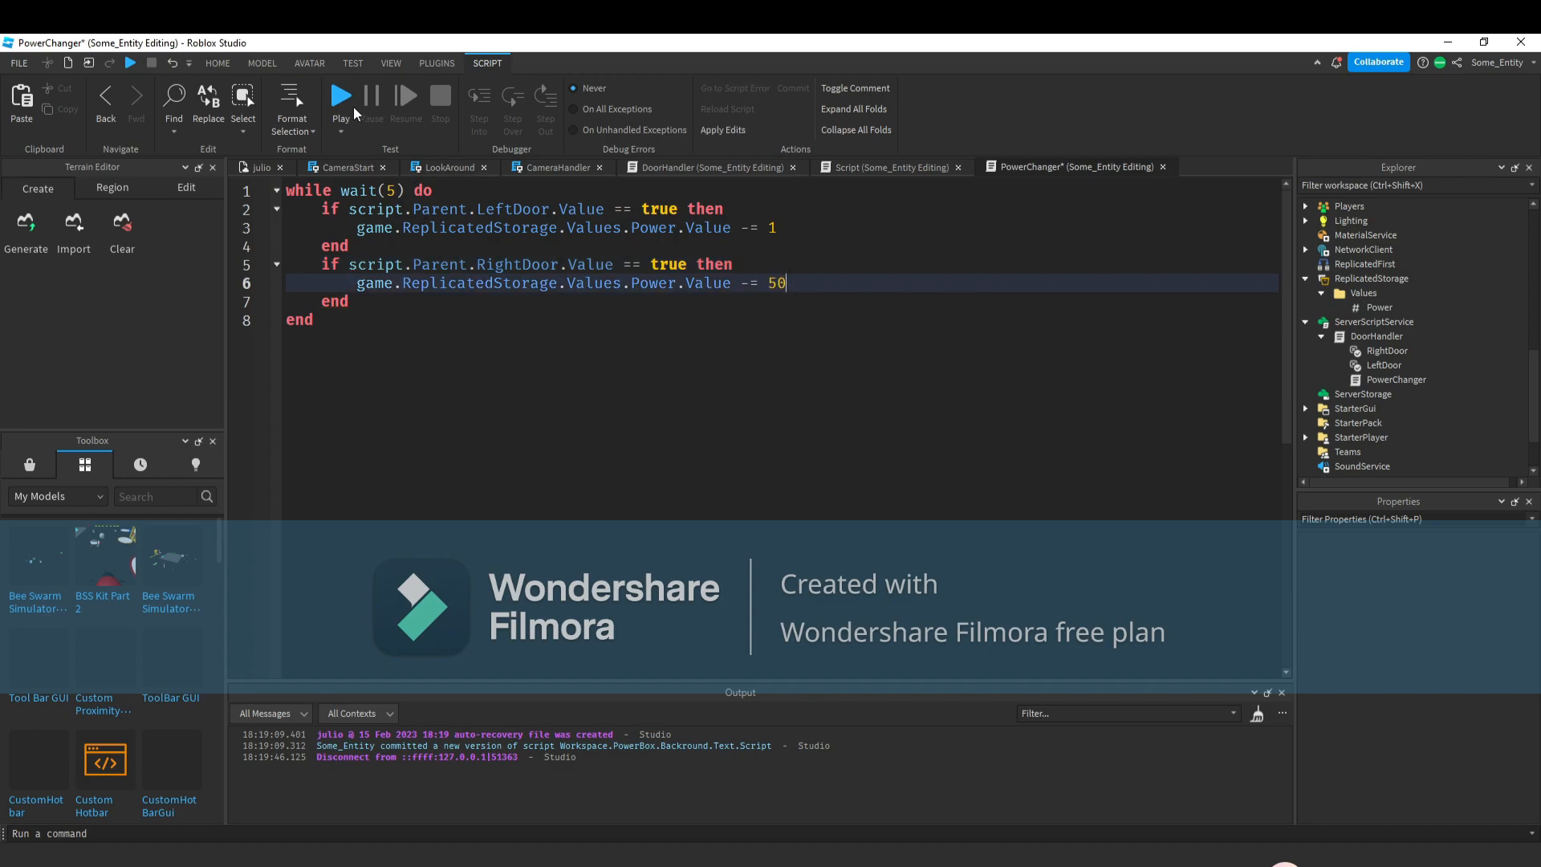
Playtest again, toggling the right door and switching cameras to check the Power display.
{"action": "left_click", "coordinate": [218, 63]}
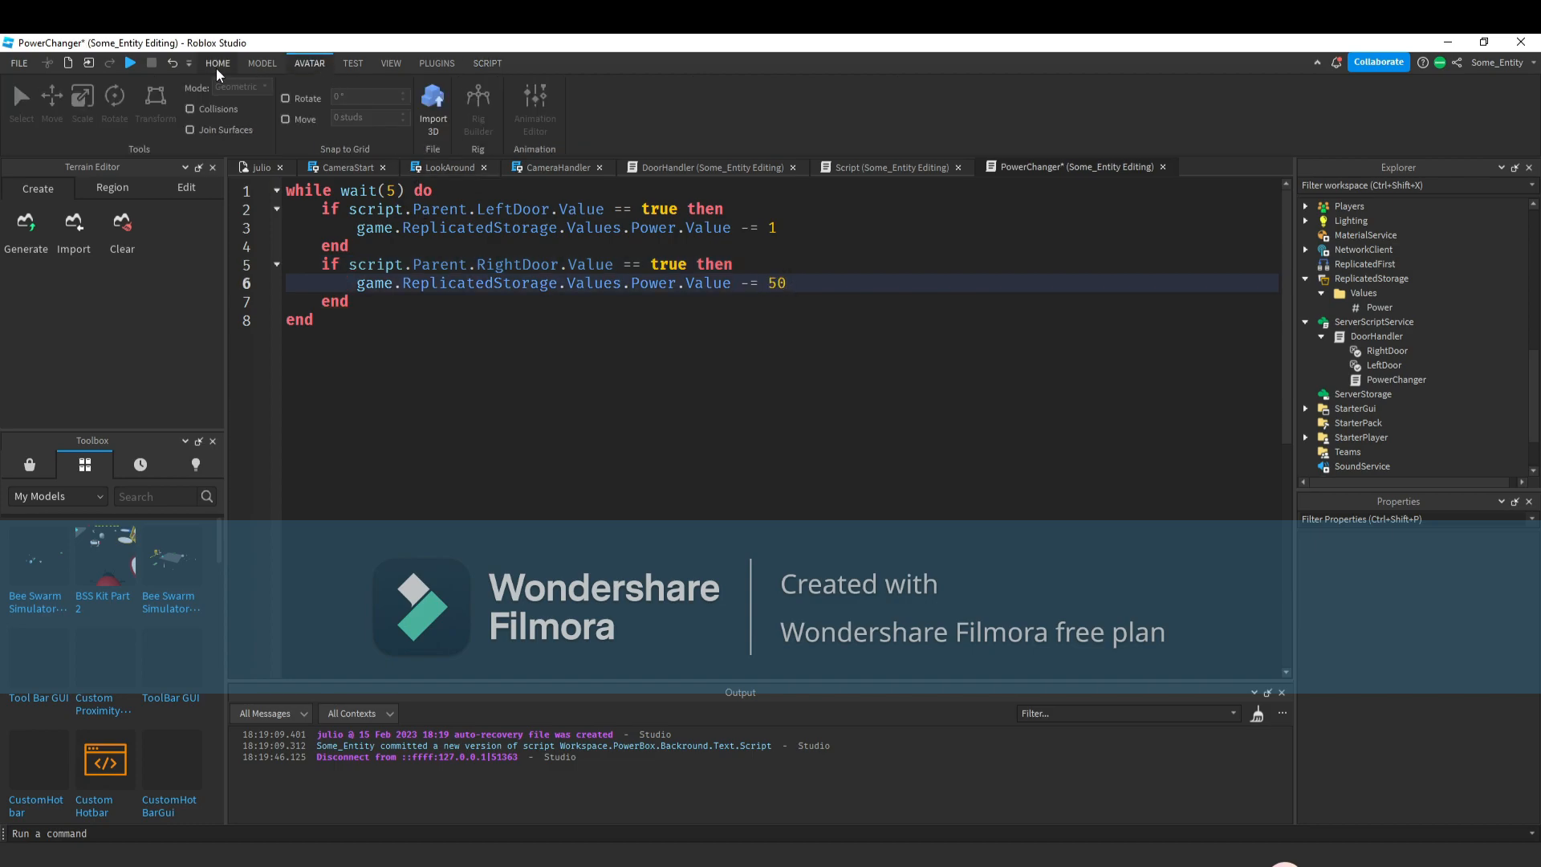
{"action": "left_click", "coordinate": [702, 96]}
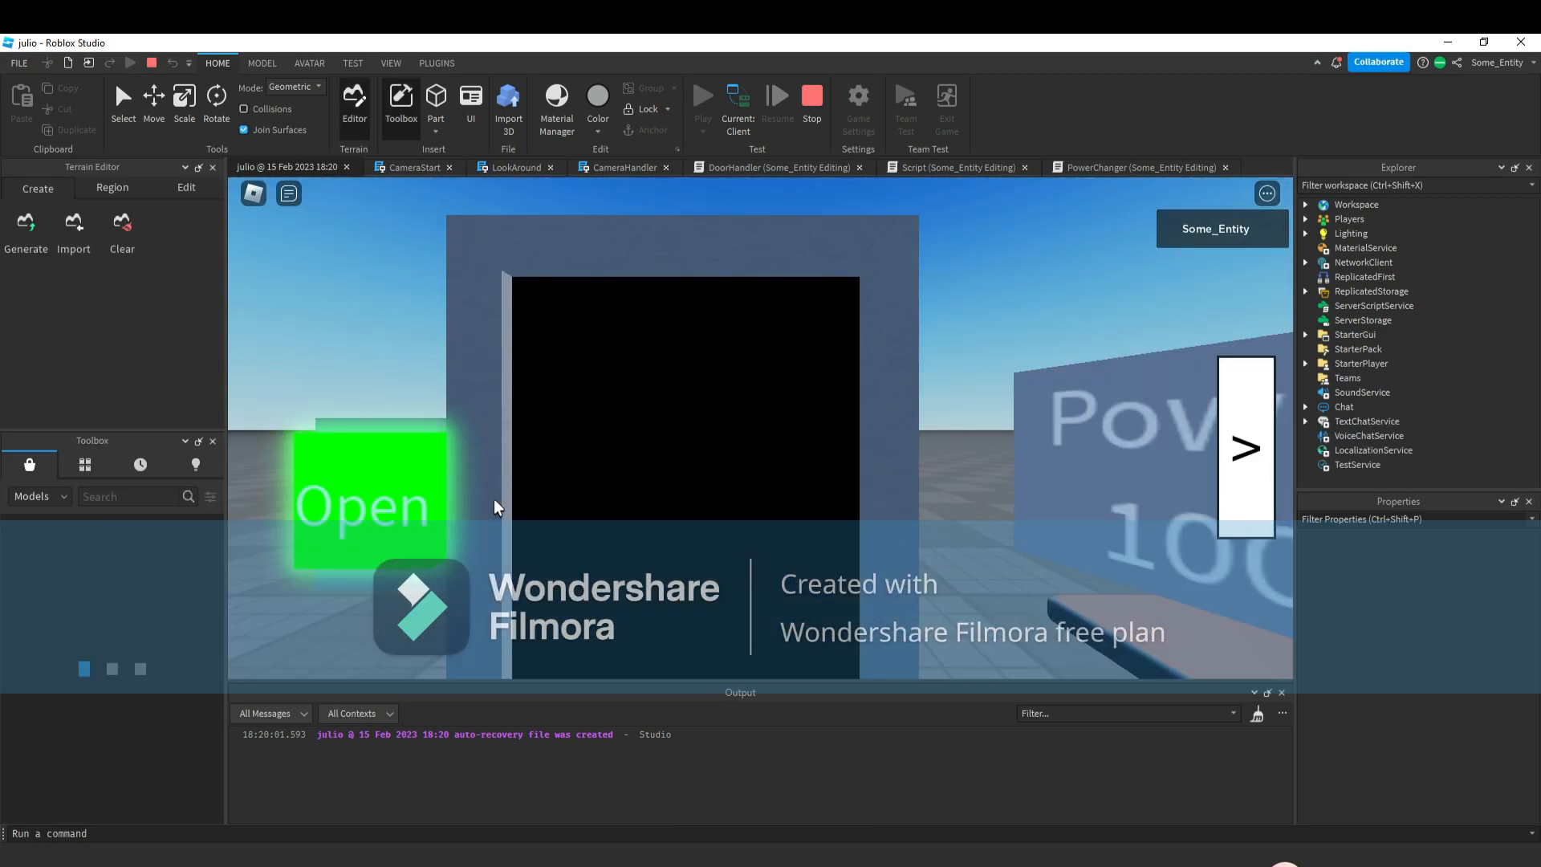
{"action": "left_click", "coordinate": [393, 528]}
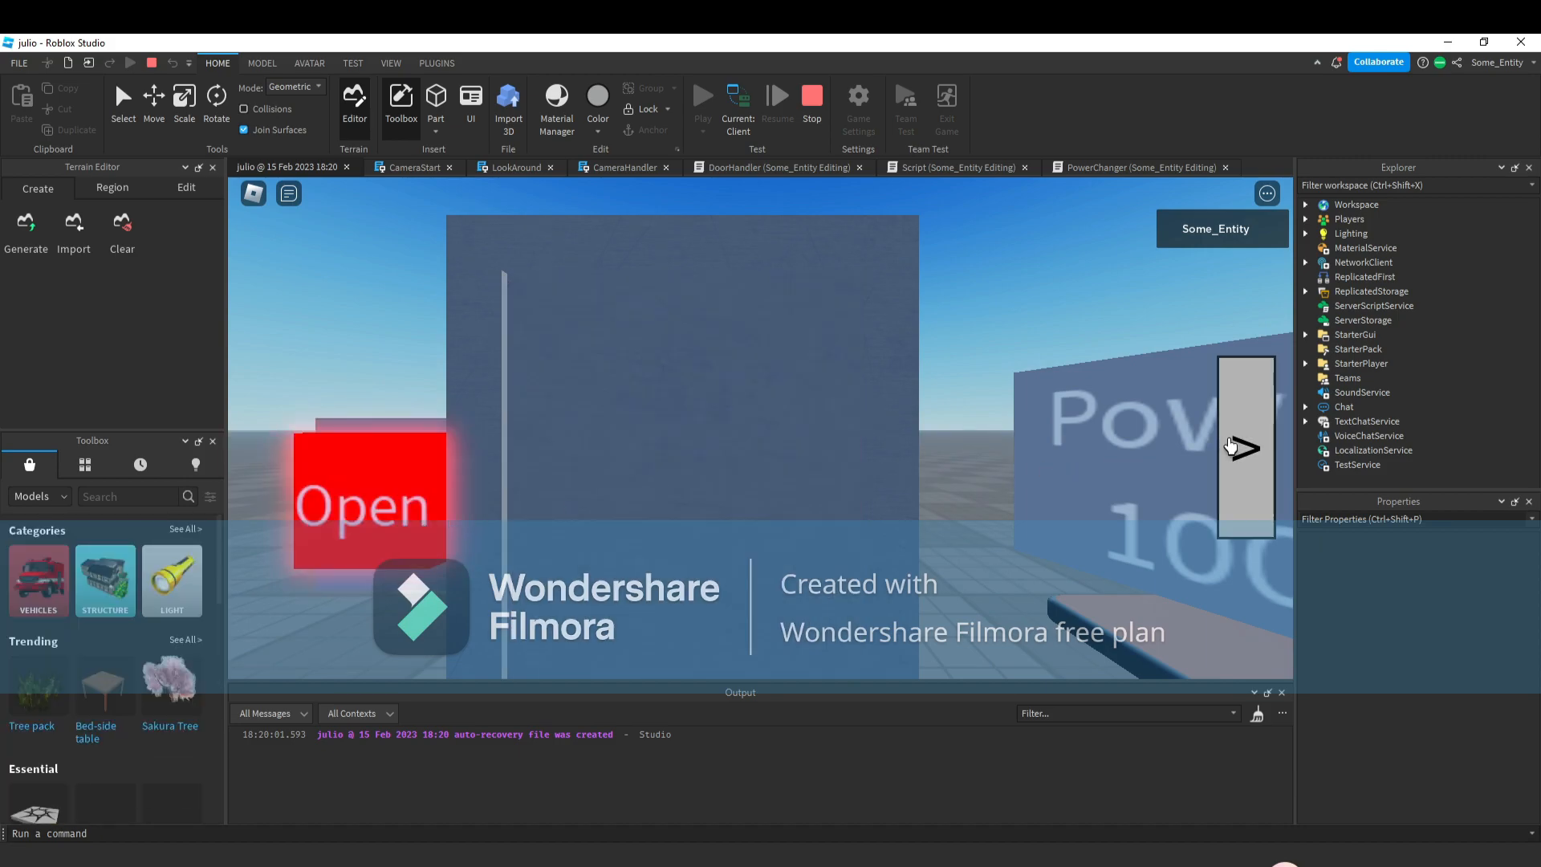
{"action": "left_click", "coordinate": [1225, 451]}
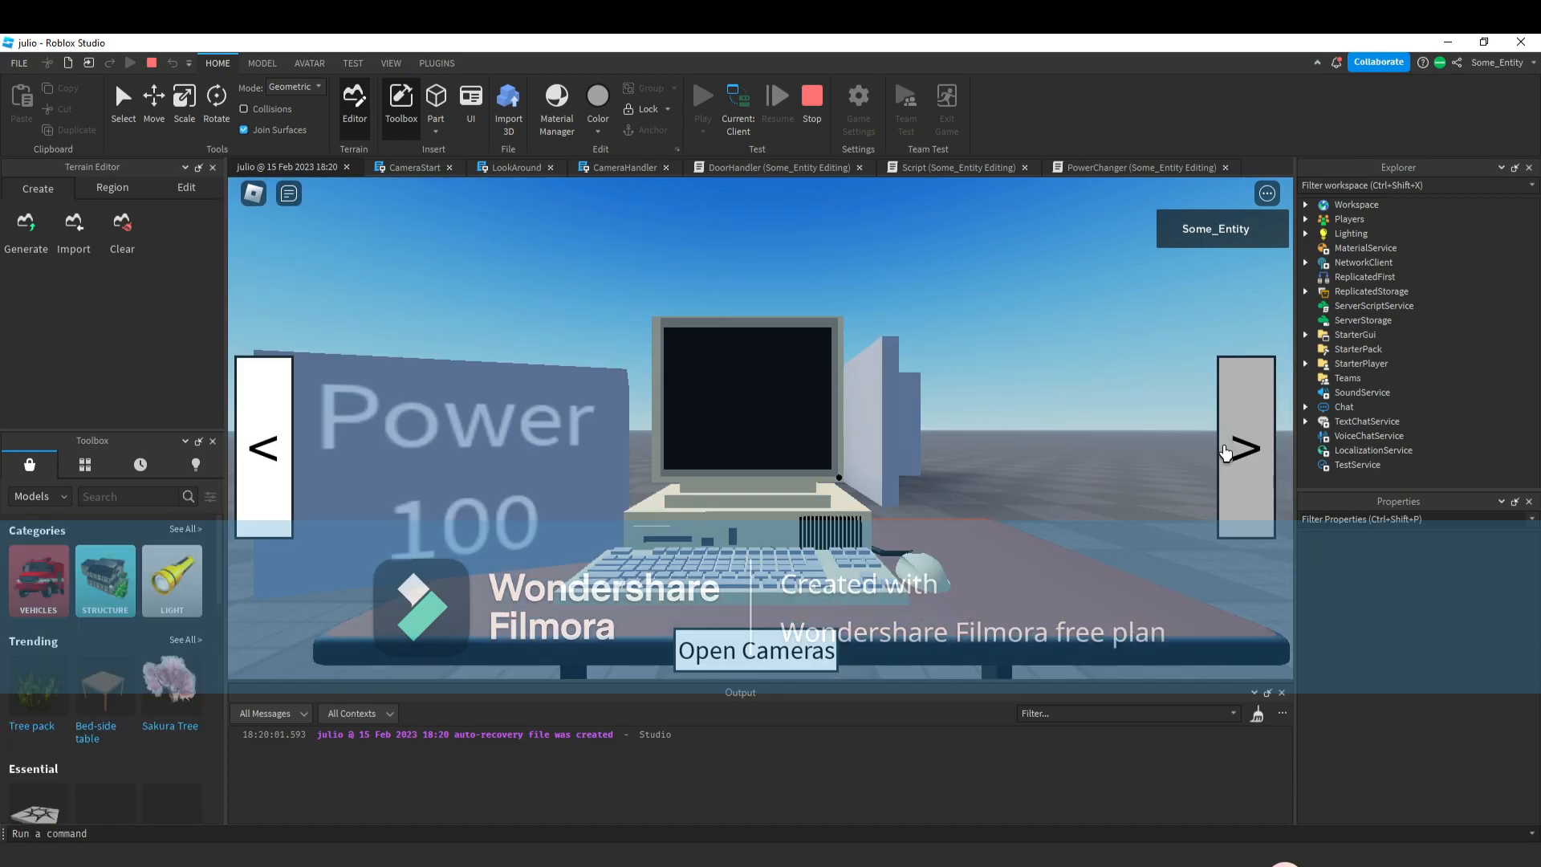
{"action": "left_click", "coordinate": [1226, 451]}
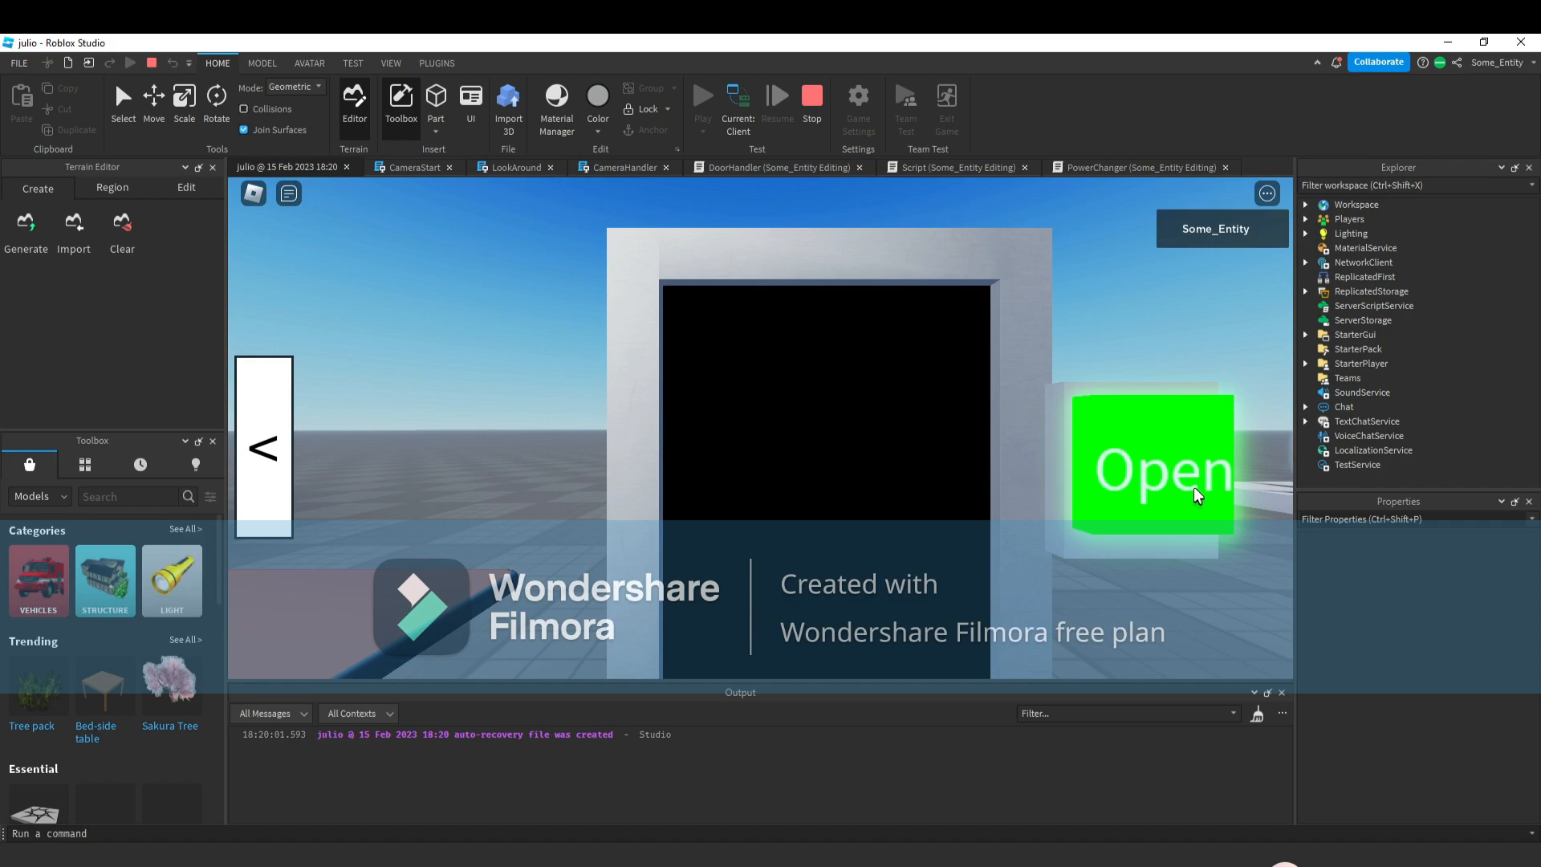
{"action": "left_click", "coordinate": [1160, 530]}
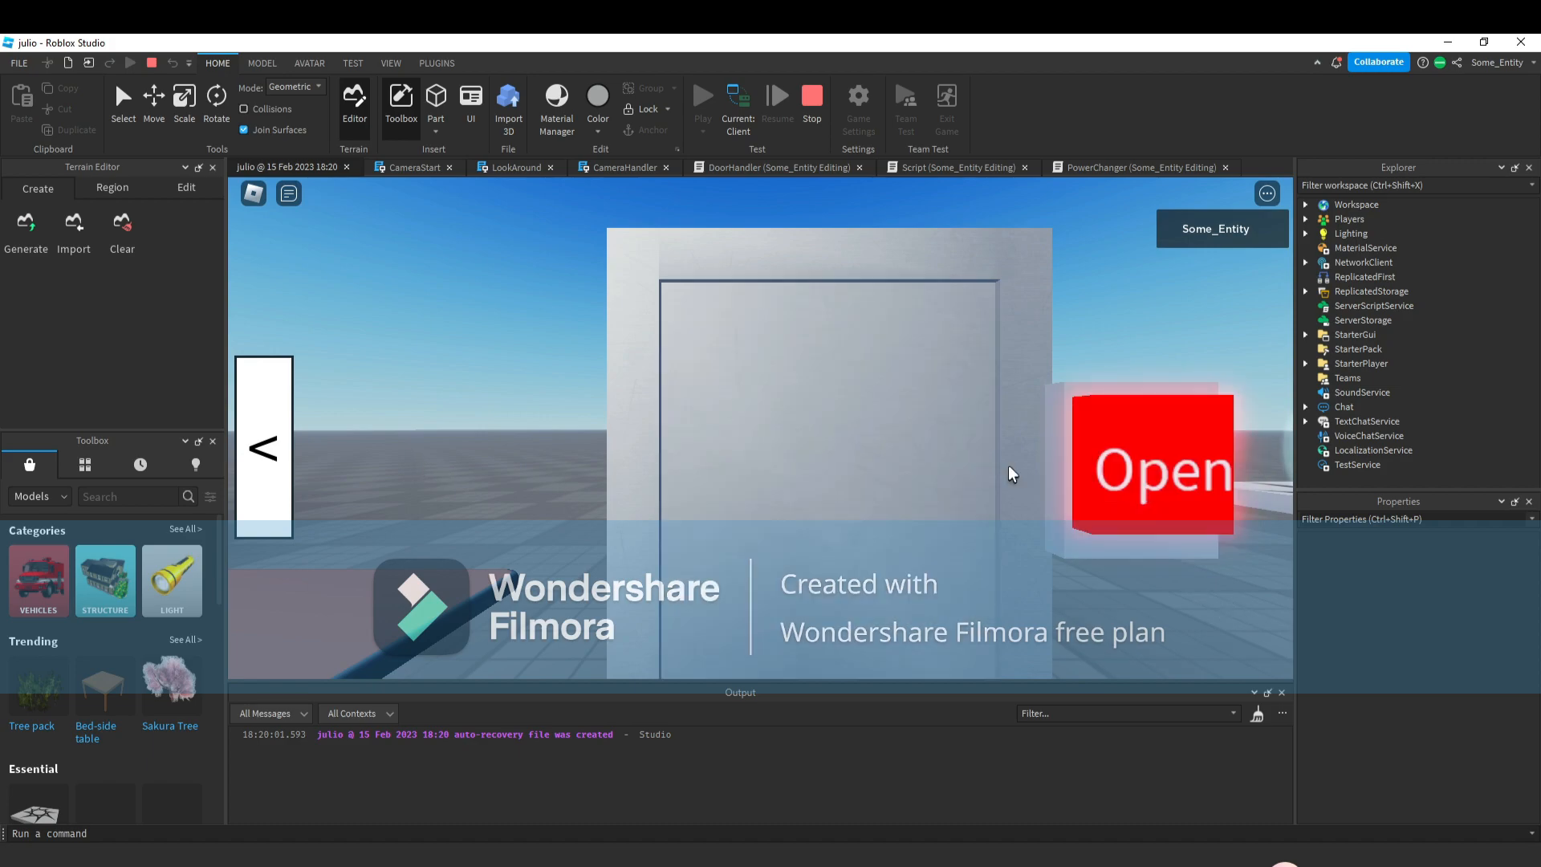
{"action": "left_click", "coordinate": [255, 465]}
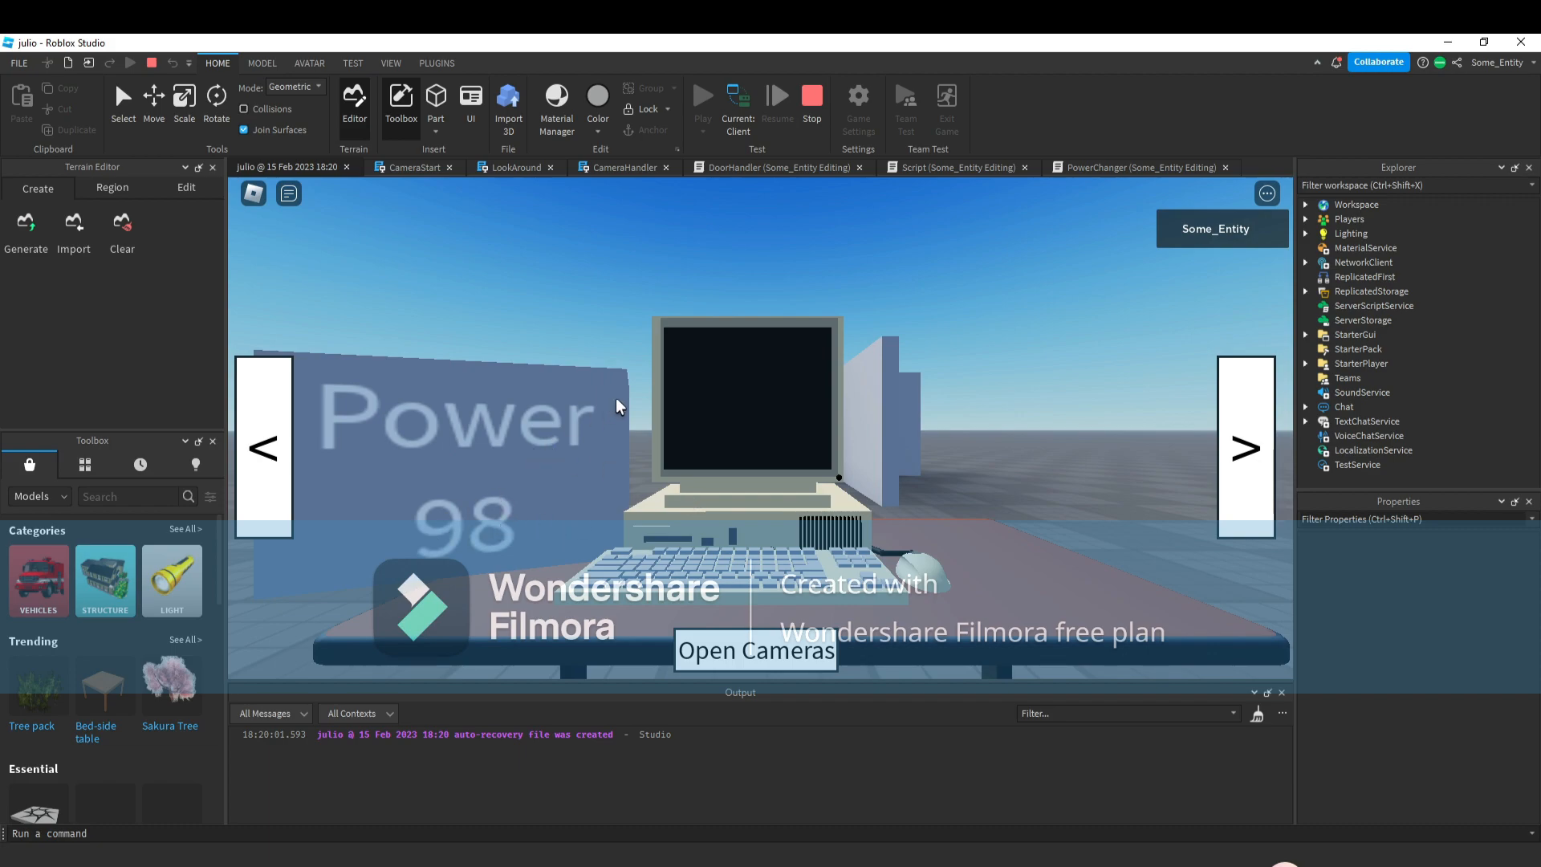
Stop the playtest and, in DoorHandler's right button handler, replace the remaining LeftDoor references with RightDoor.
{"action": "left_click", "coordinate": [821, 118]}
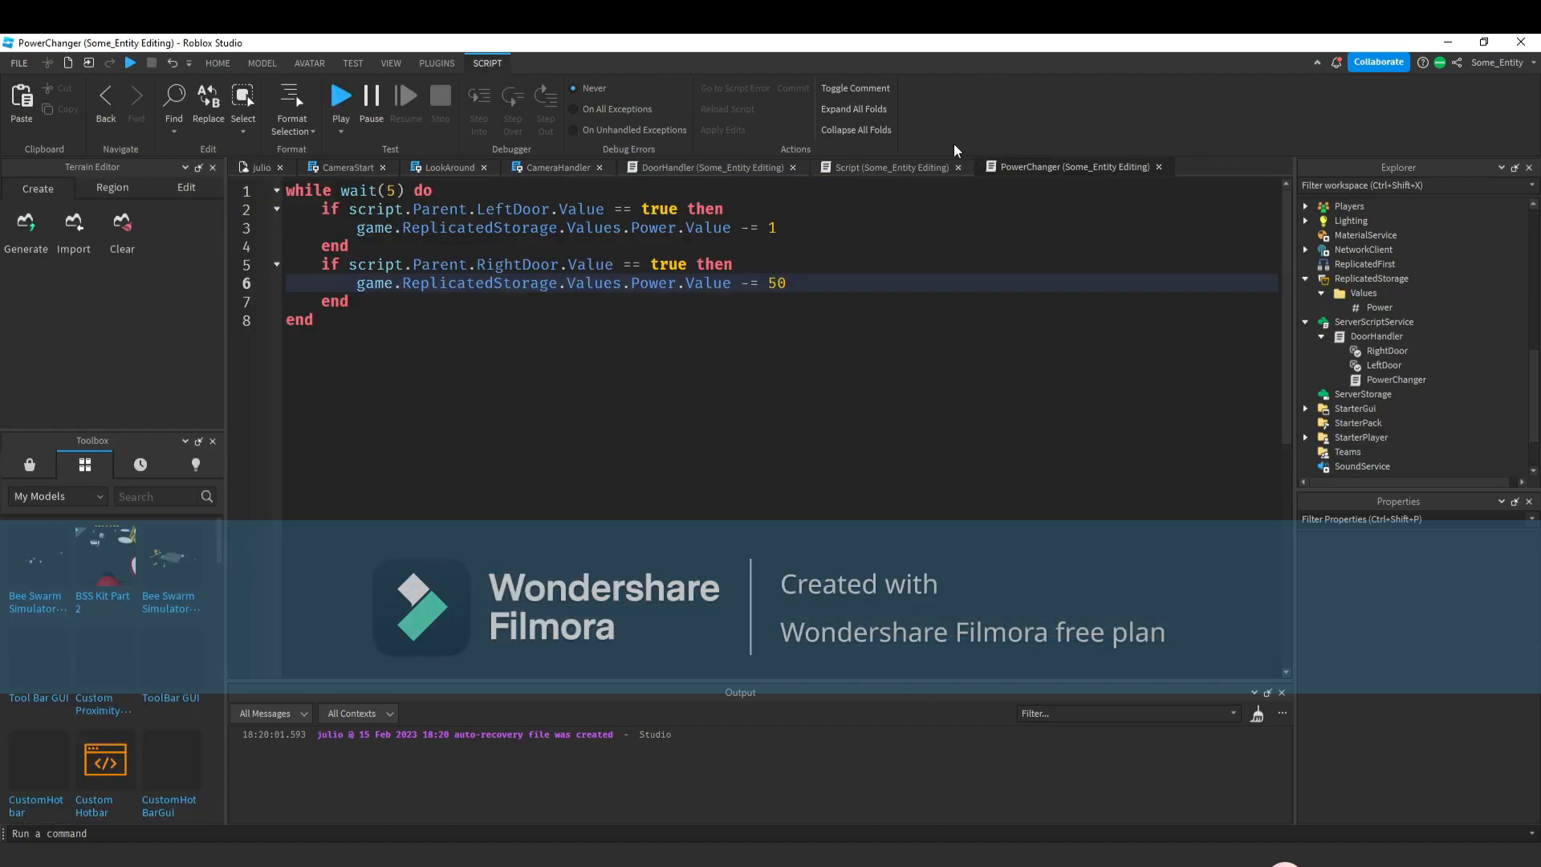
{"action": "left_click", "coordinate": [907, 170]}
{"action": "left_click", "coordinate": [738, 164]}
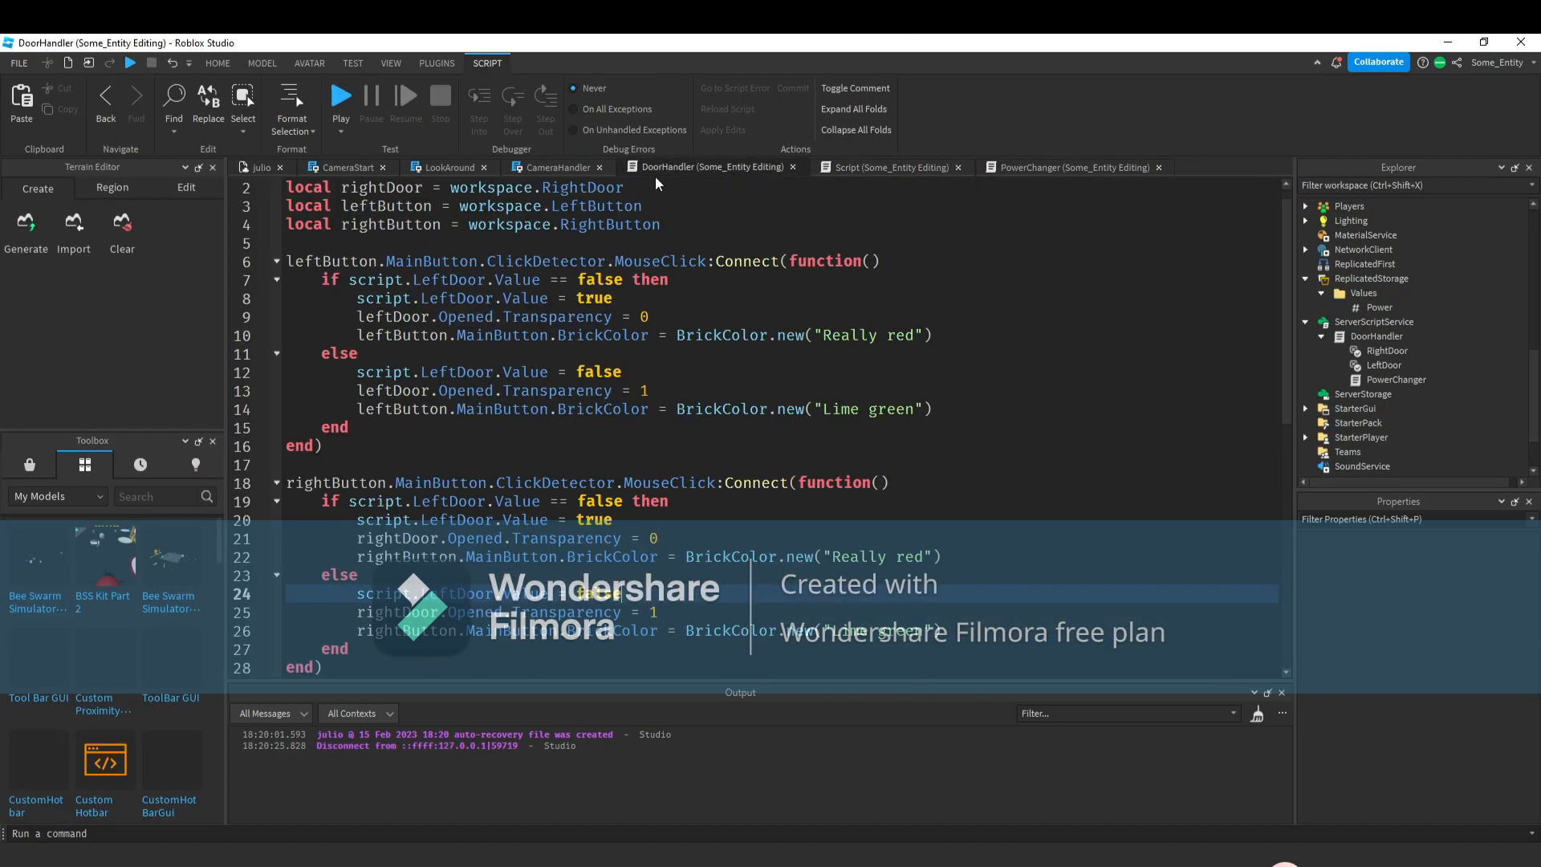
{"action": "scroll", "coordinate": [455, 540], "scroll_direction": "down", "scroll_amount": 1}
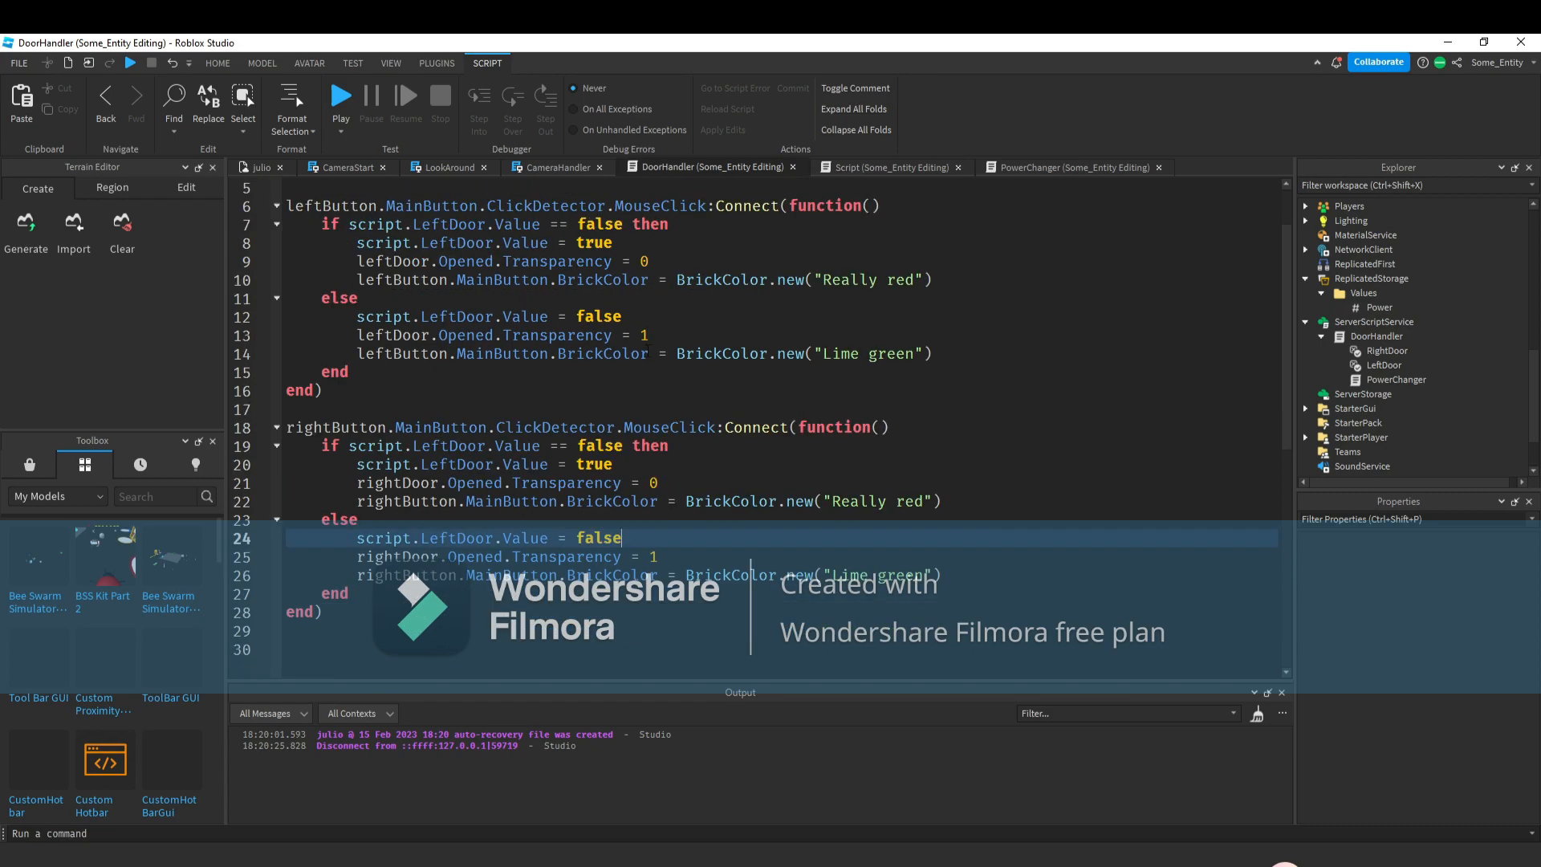
{"action": "double_click", "coordinate": [454, 537]}
{"action": "type", "text": "t"}
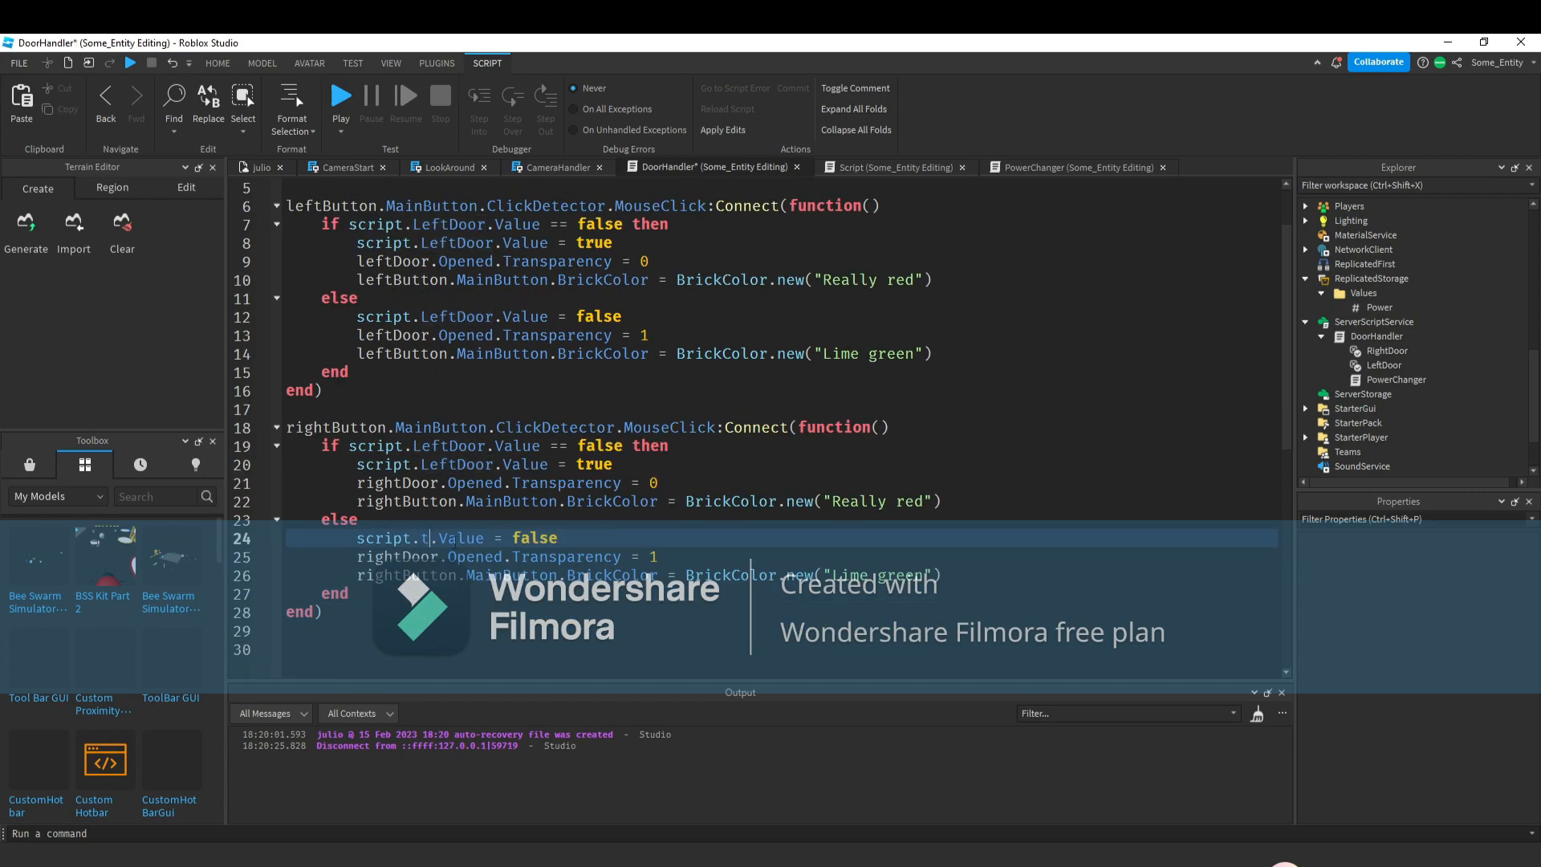
{"action": "key", "text": "BackSpace"}
{"action": "type", "text": "RightDoor"}
{"action": "key", "text": "Tab"}
{"action": "double_click", "coordinate": [453, 464]}
{"action": "type", "text": "RightDoor"}
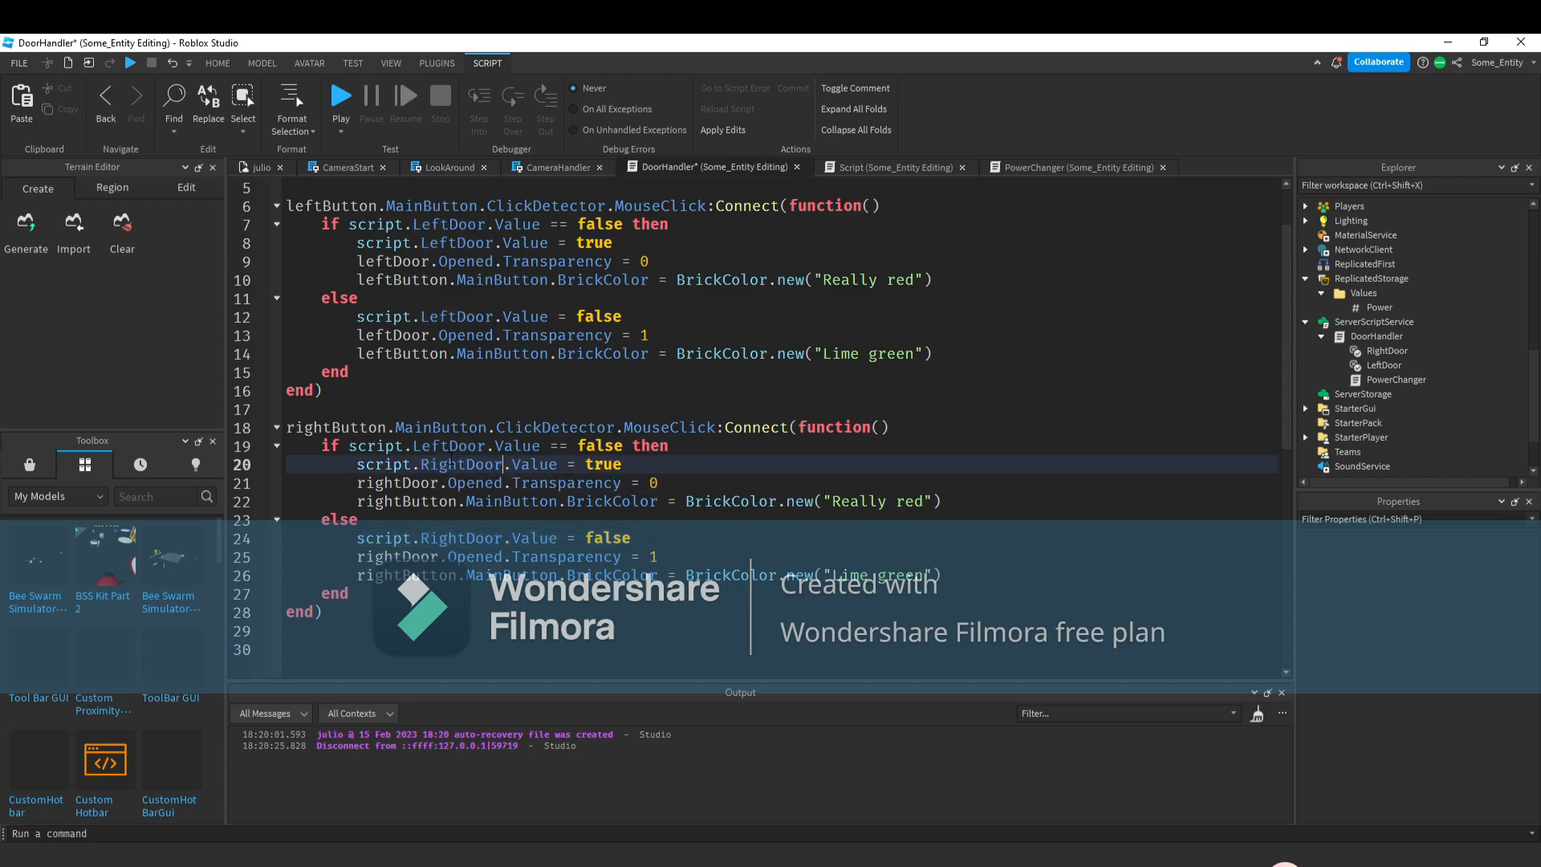
{"action": "double_click", "coordinate": [458, 446]}
{"action": "type", "text": "RightDoor"}
{"action": "key", "text": "Tab"}
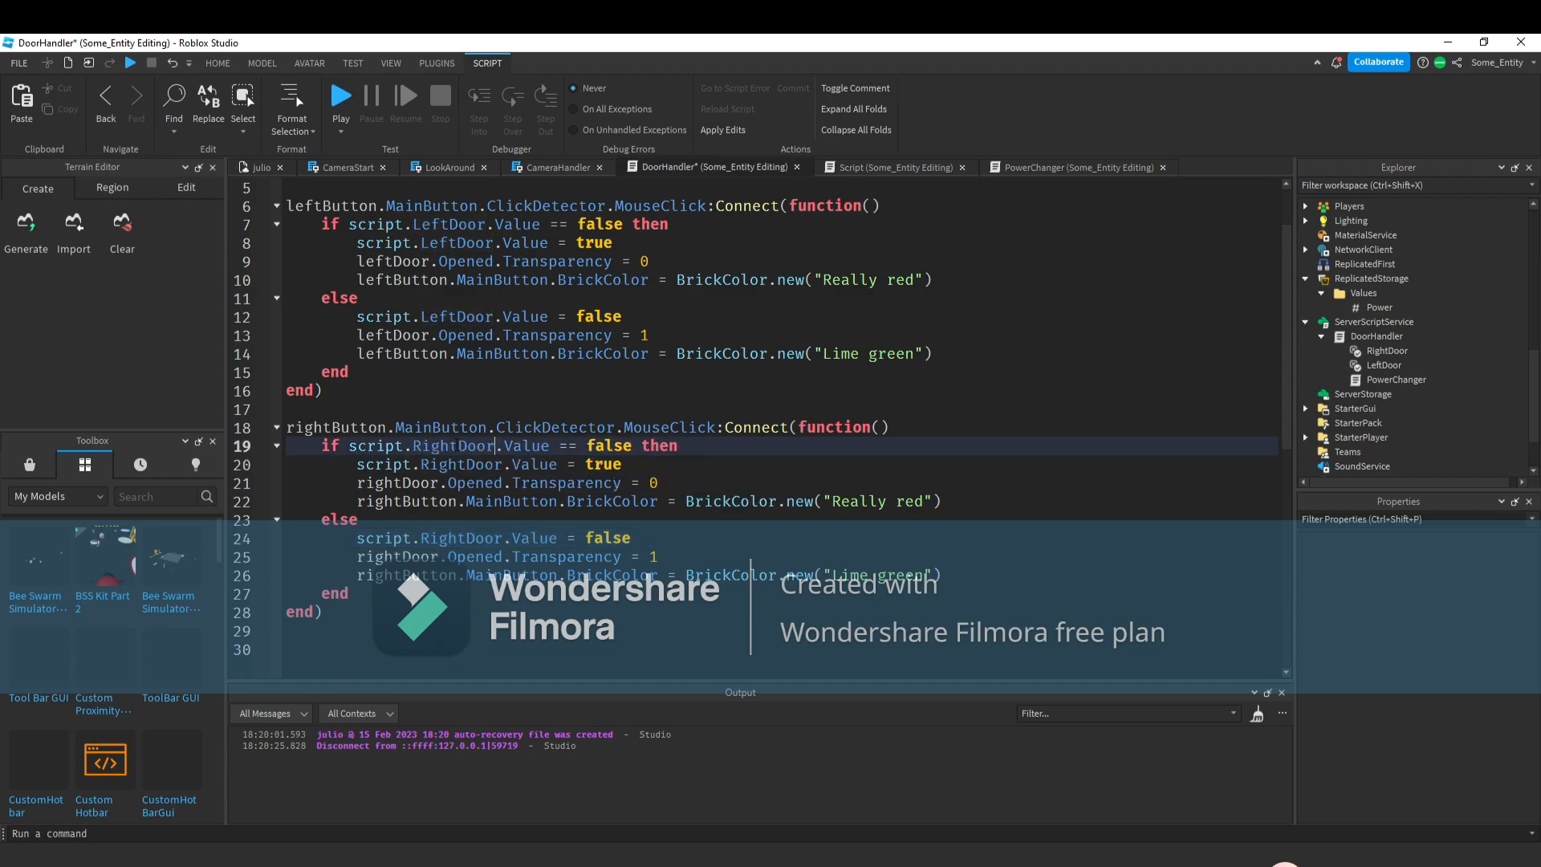
In PowerChanger, set the right door's Power decrement to 1.
{"action": "left_click", "coordinate": [1035, 166]}
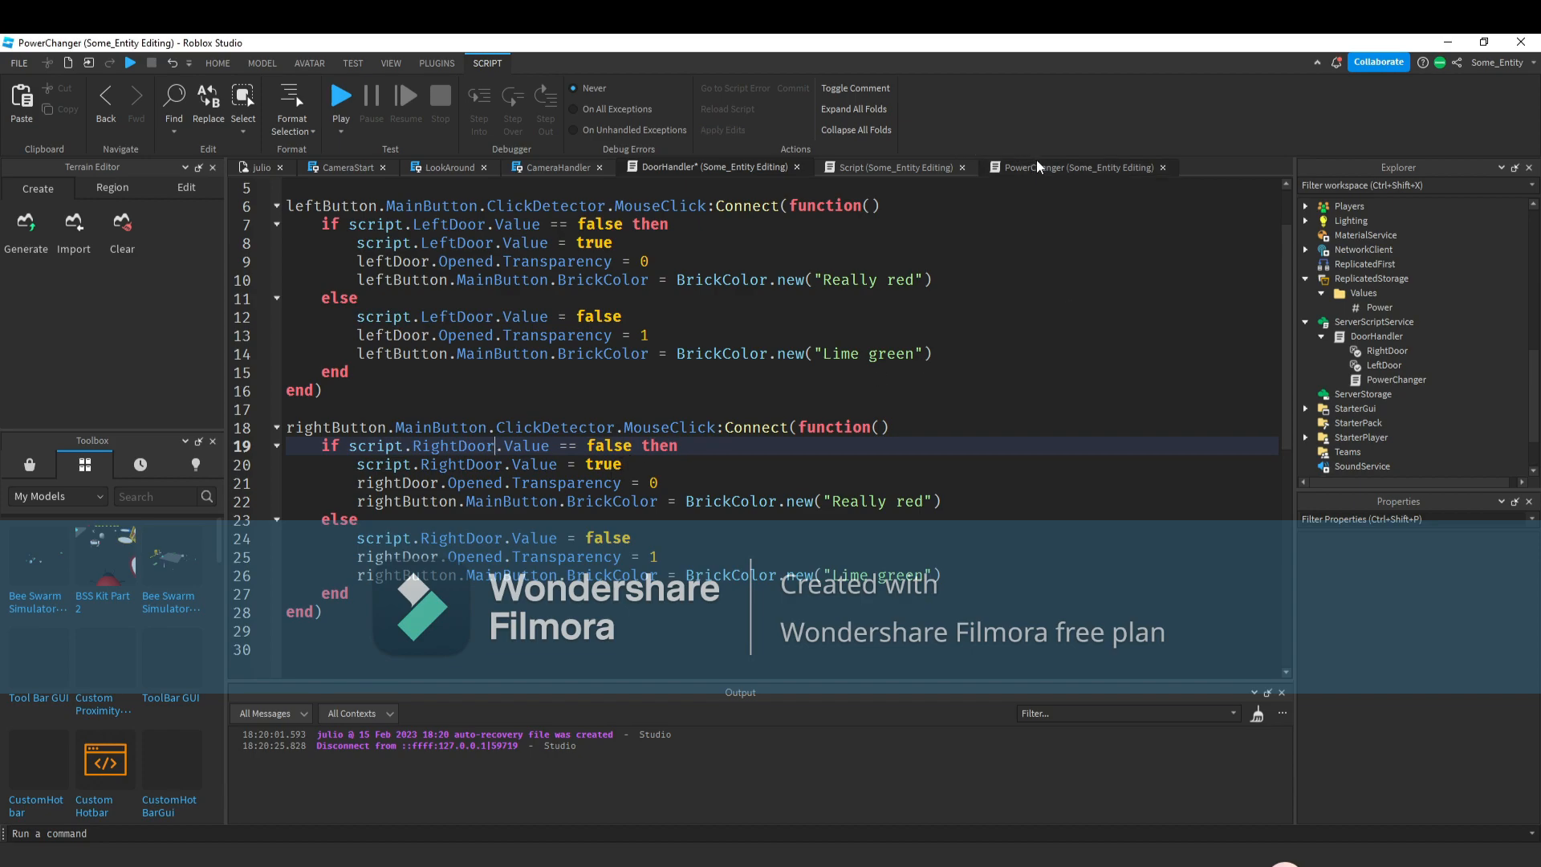
{"action": "left_click_drag", "start_coordinate": [788, 284], "coordinate": [775, 283]}
{"action": "left_click", "coordinate": [769, 283]}
{"action": "double_click", "coordinate": [775, 283]}
{"action": "type", "text": "1"}
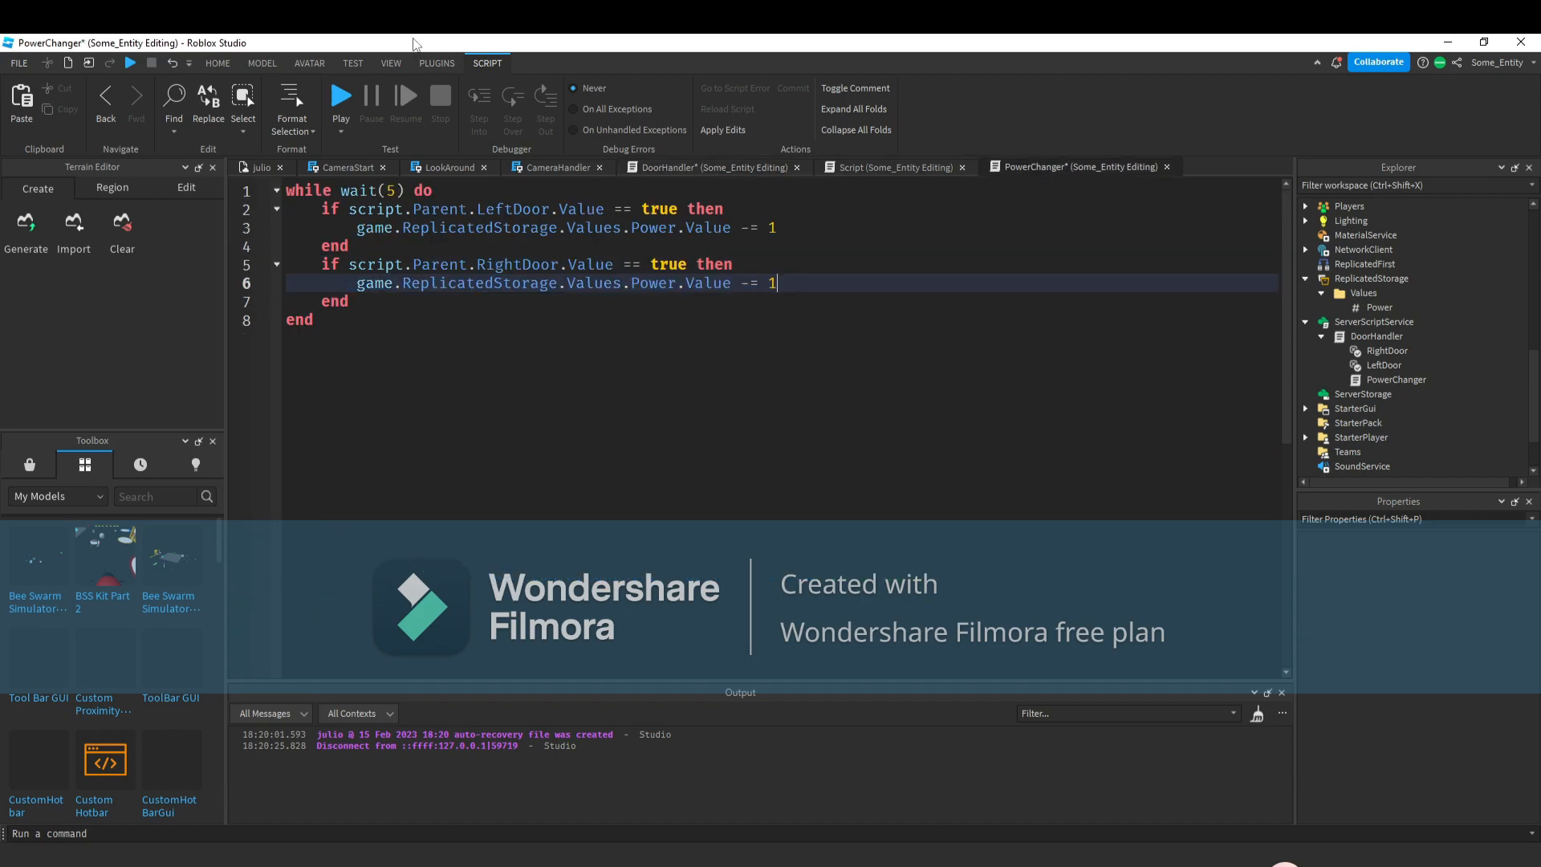
Playtest the place, switching cameras and toggling the right door to watch the Power display, then stop.
{"action": "key", "text": "F5"}
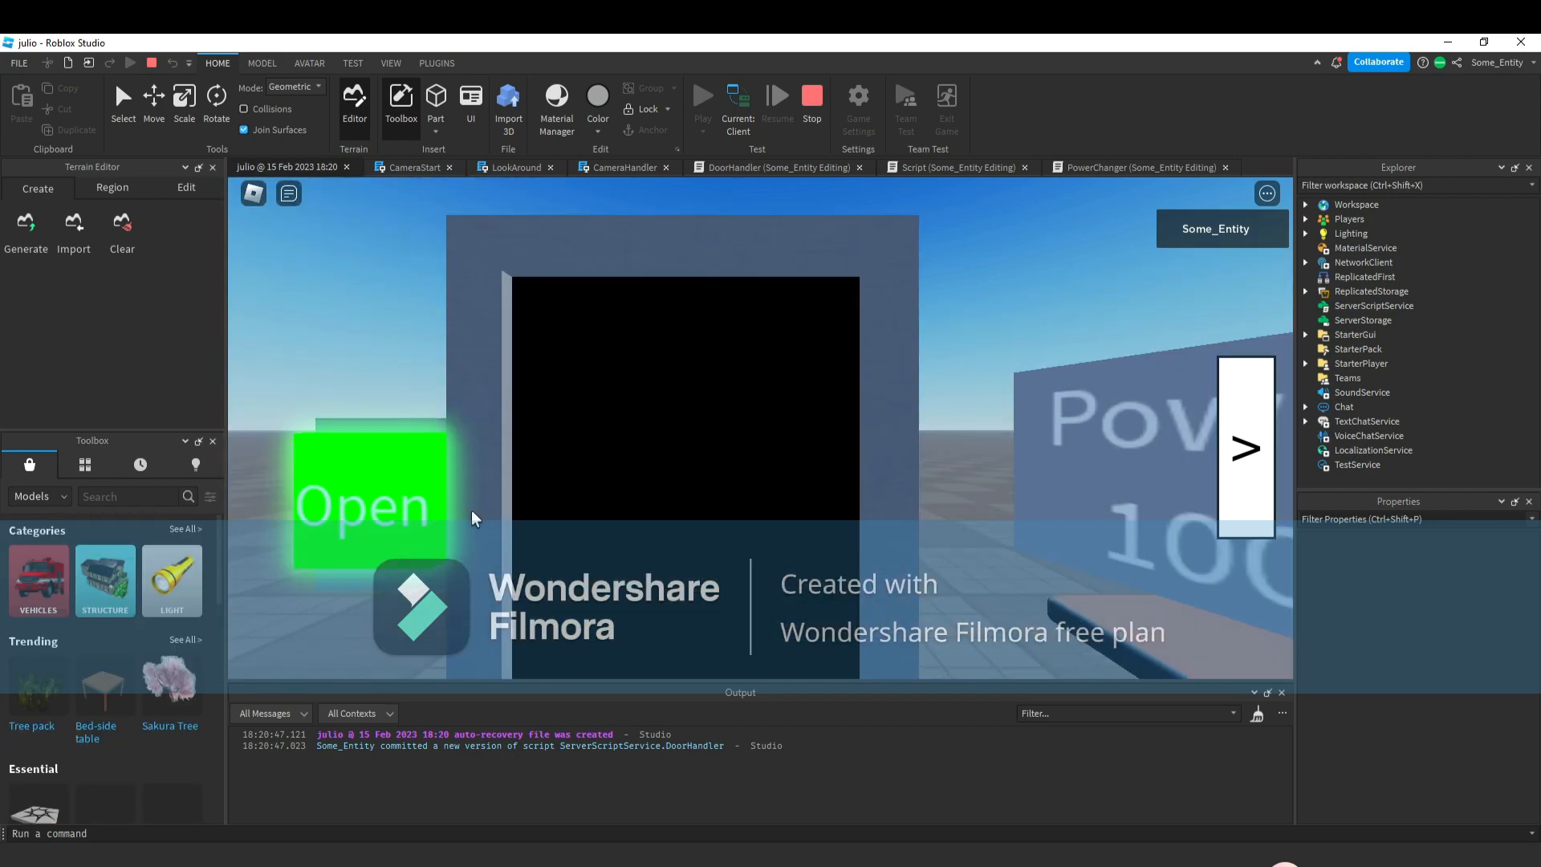
{"action": "left_click", "coordinate": [1239, 437]}
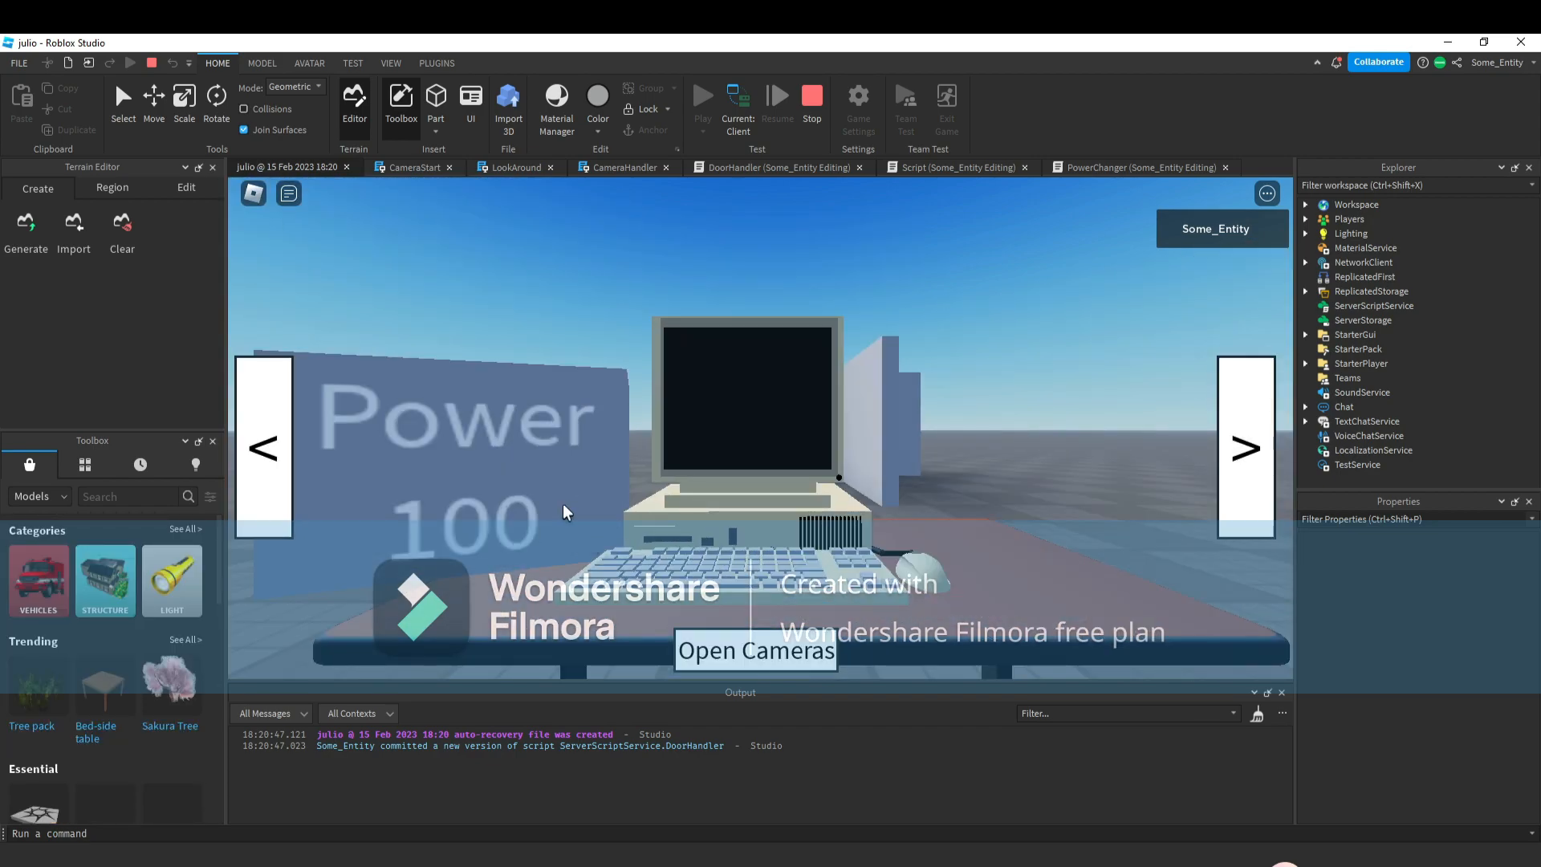
{"action": "left_click", "coordinate": [1224, 442]}
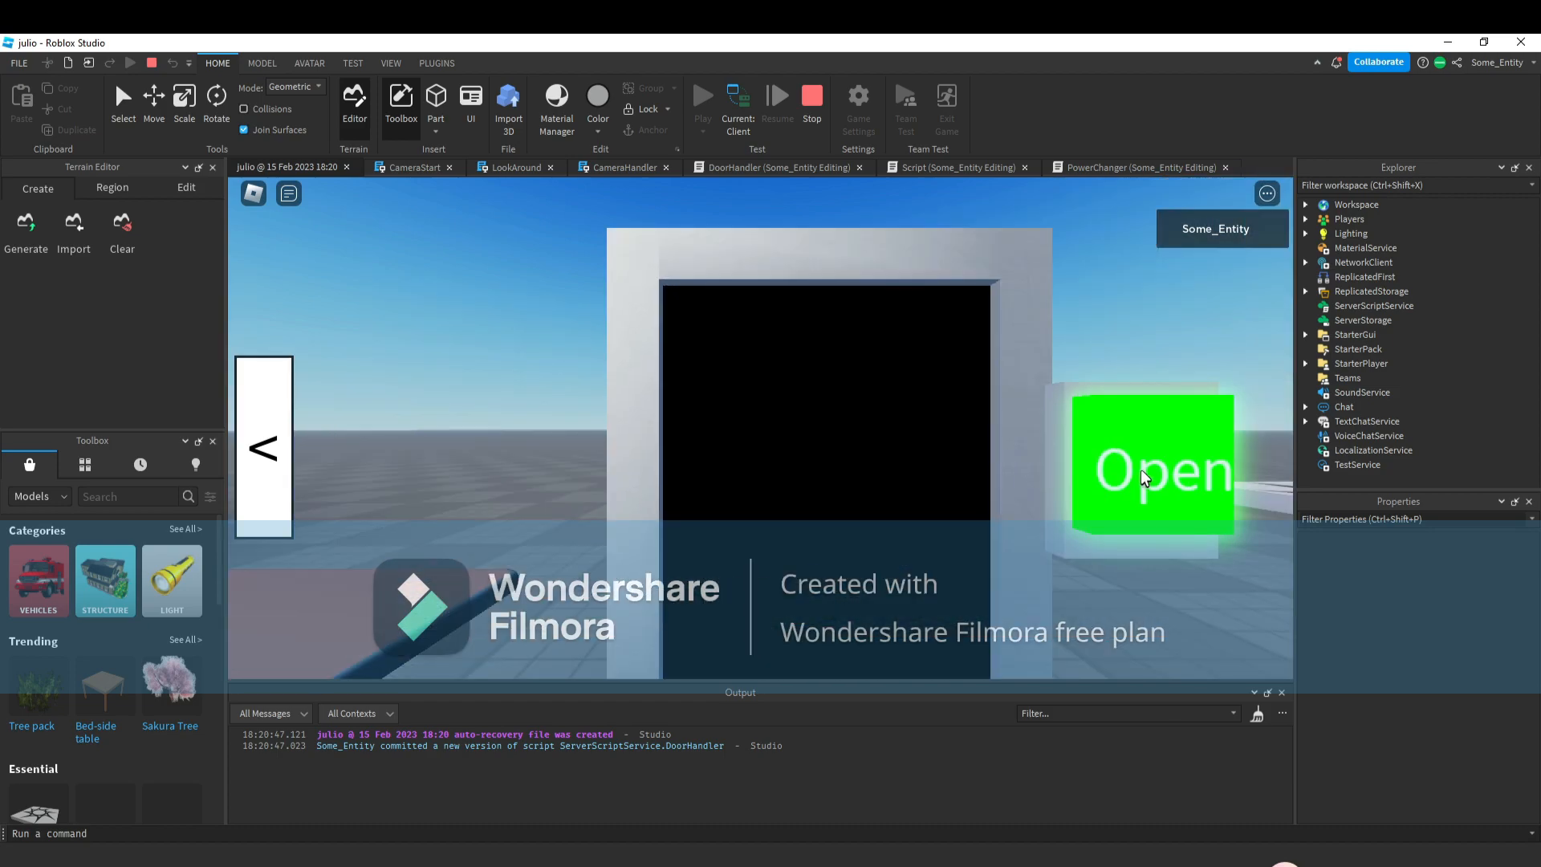
{"action": "left_click", "coordinate": [1140, 469]}
{"action": "left_click", "coordinate": [279, 481]}
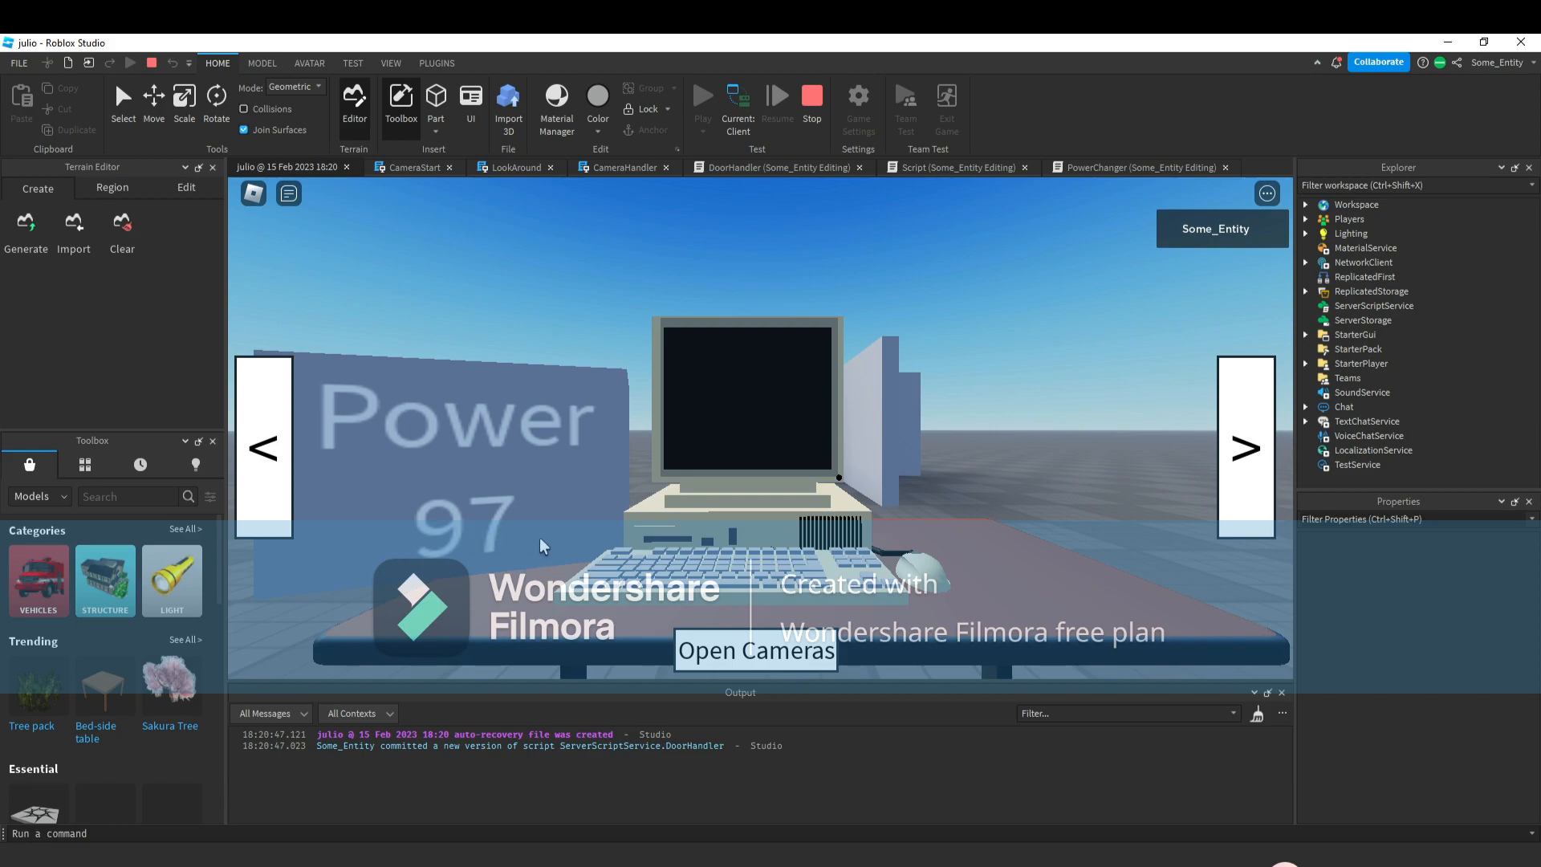
{"action": "left_click", "coordinate": [812, 98]}
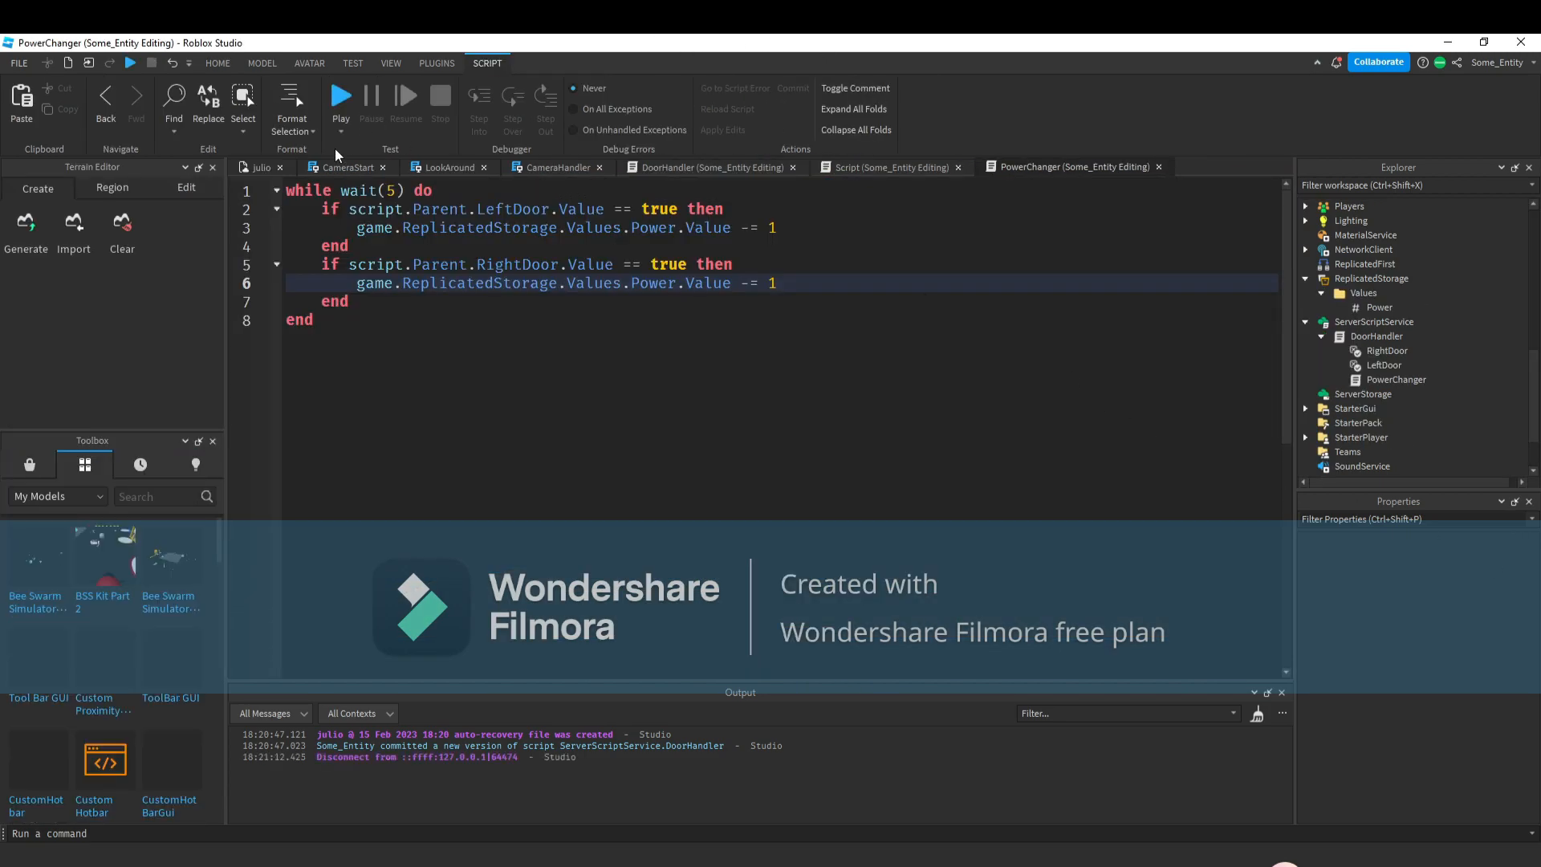
In PowerChanger, add an if block inside the loop that runs when game.ReplicatedStorage.Values.Power.Value <= 0.
{"action": "left_click", "coordinate": [259, 167]}
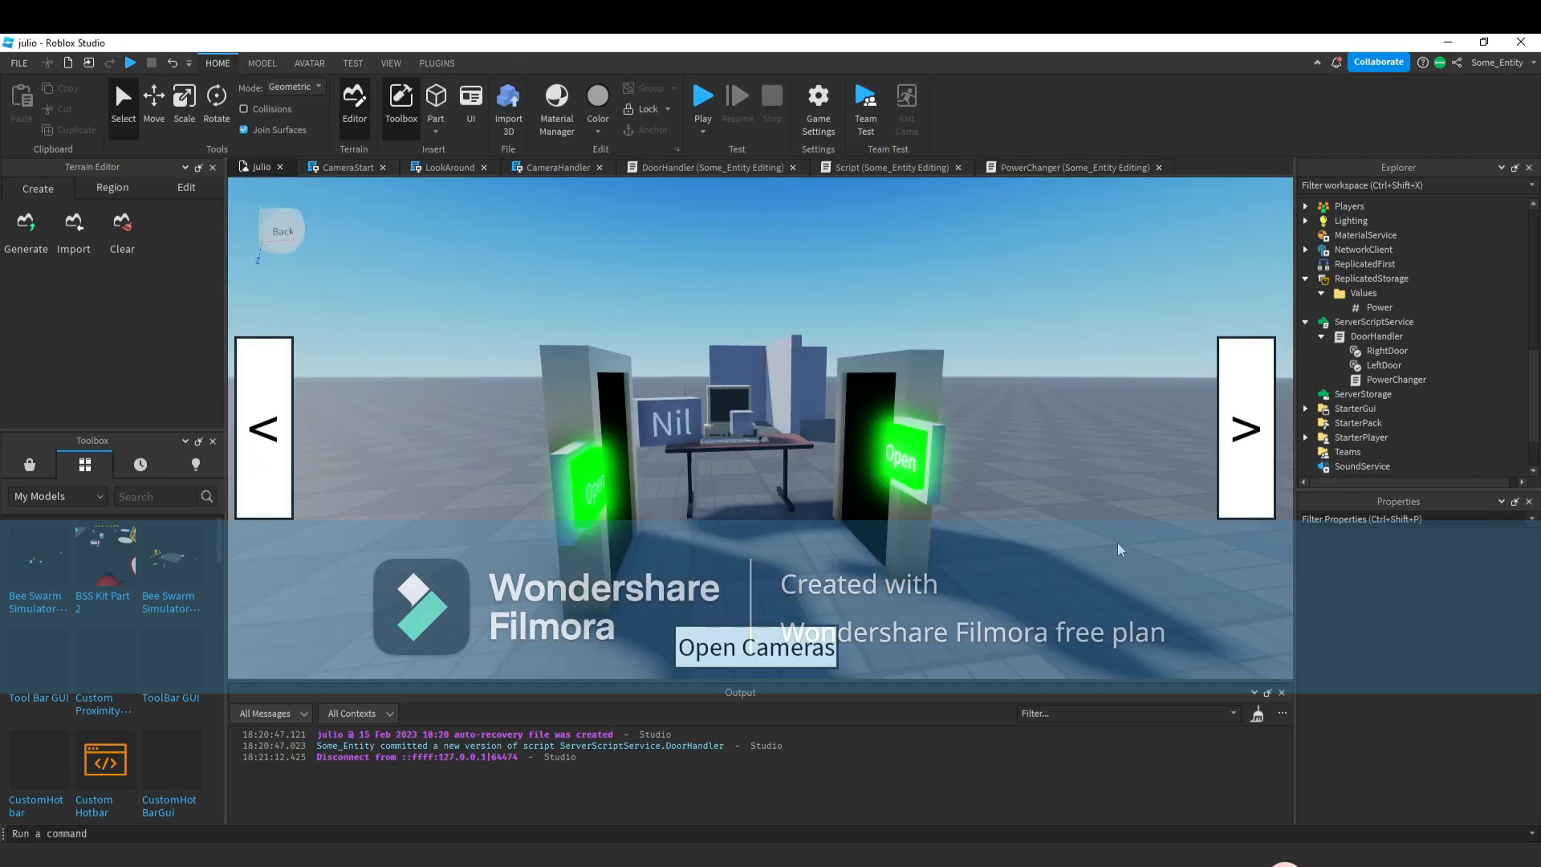
{"action": "double_click", "coordinate": [1377, 337]}
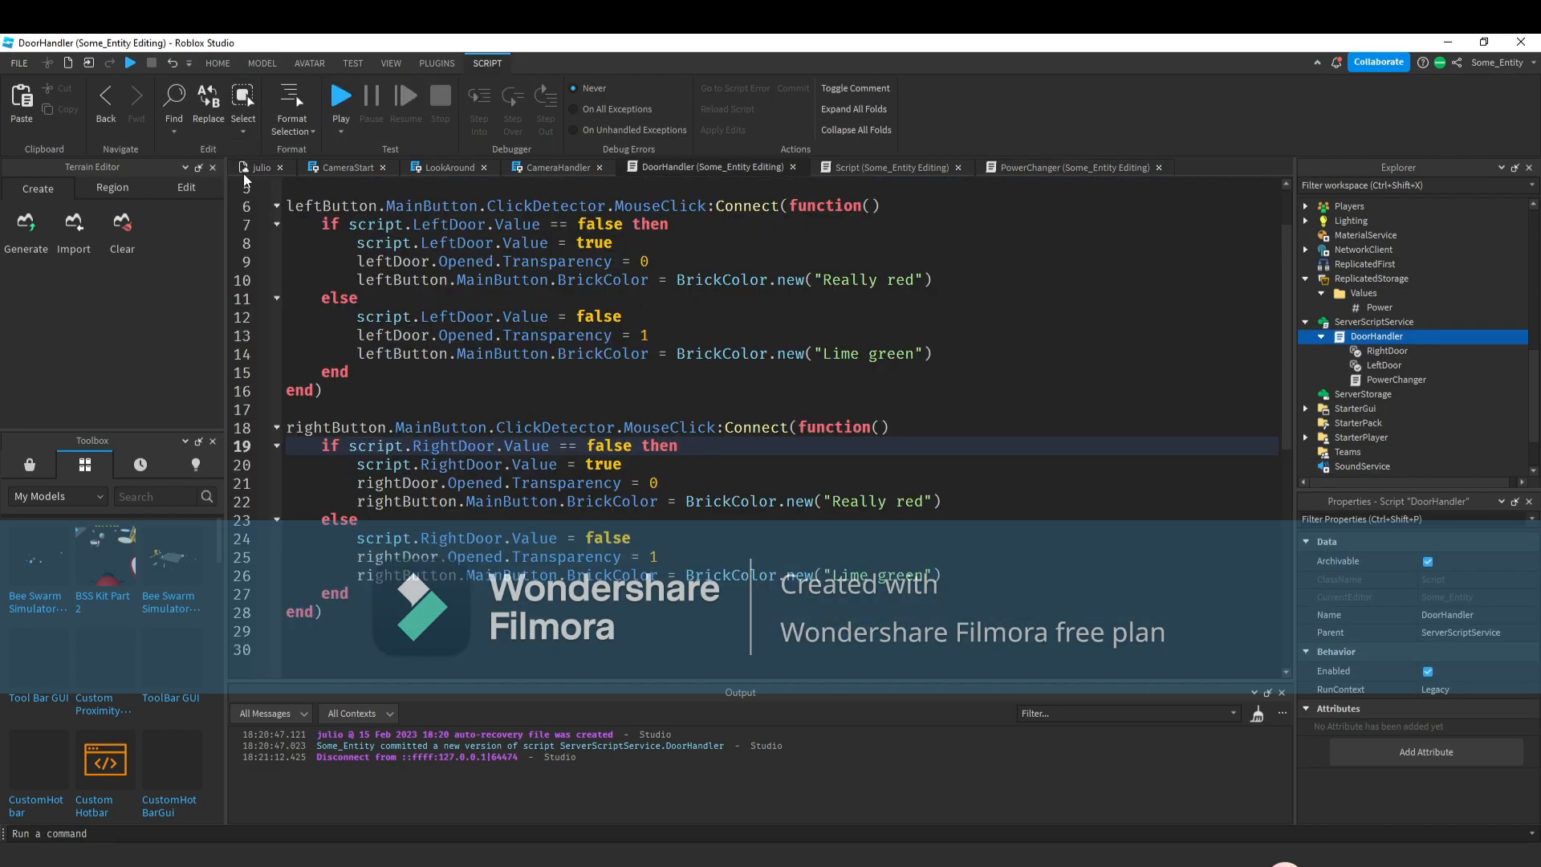
{"action": "left_click", "coordinate": [245, 169]}
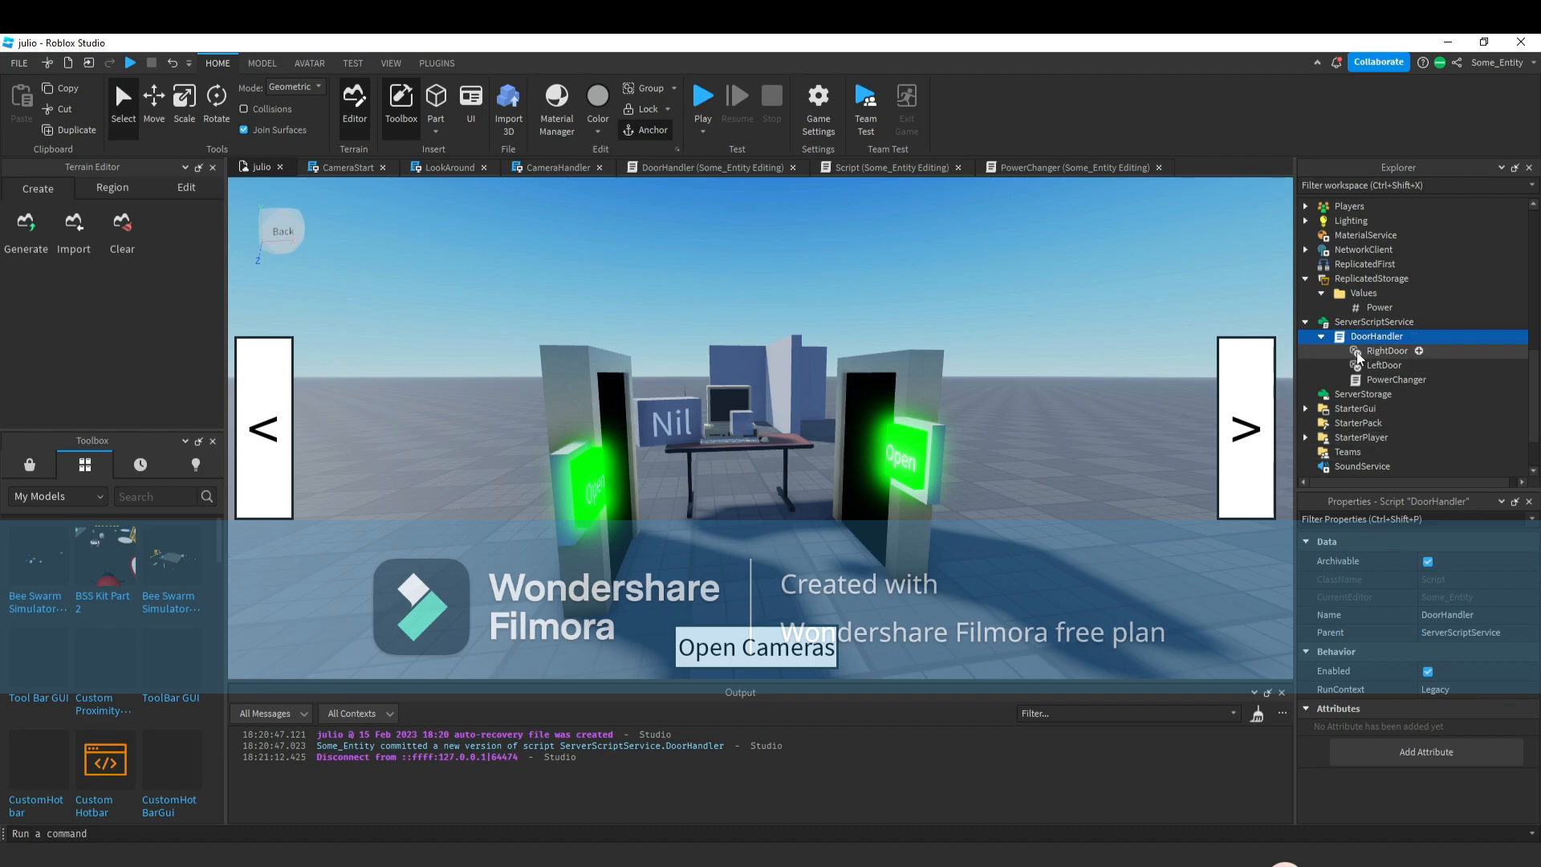
{"action": "double_click", "coordinate": [1385, 380]}
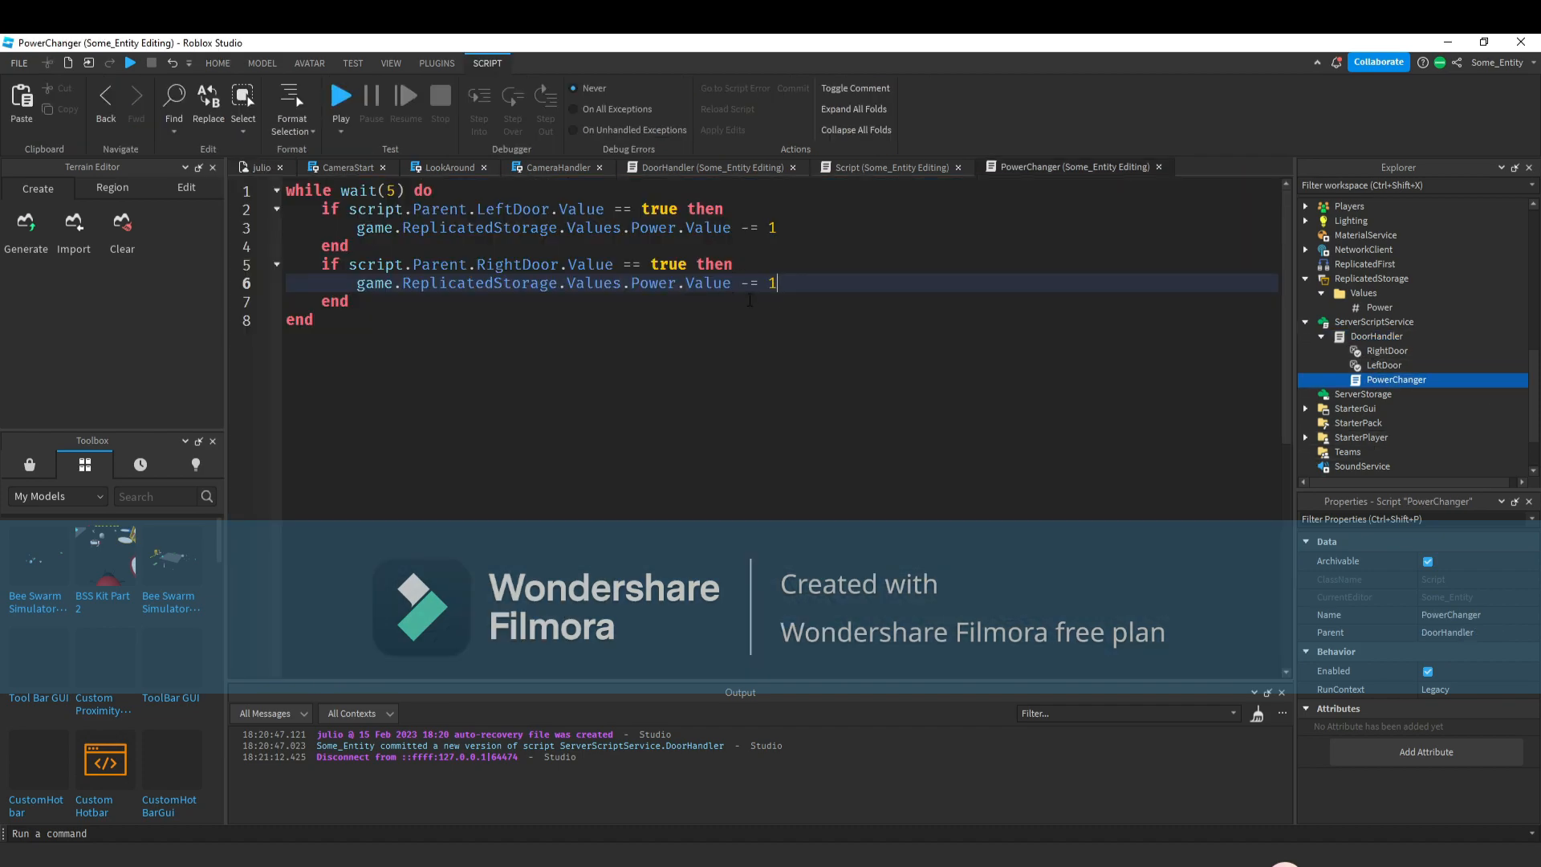
{"action": "left_click", "coordinate": [789, 305]}
{"action": "key", "text": "Return"}
{"action": "type", "text": "if game."}
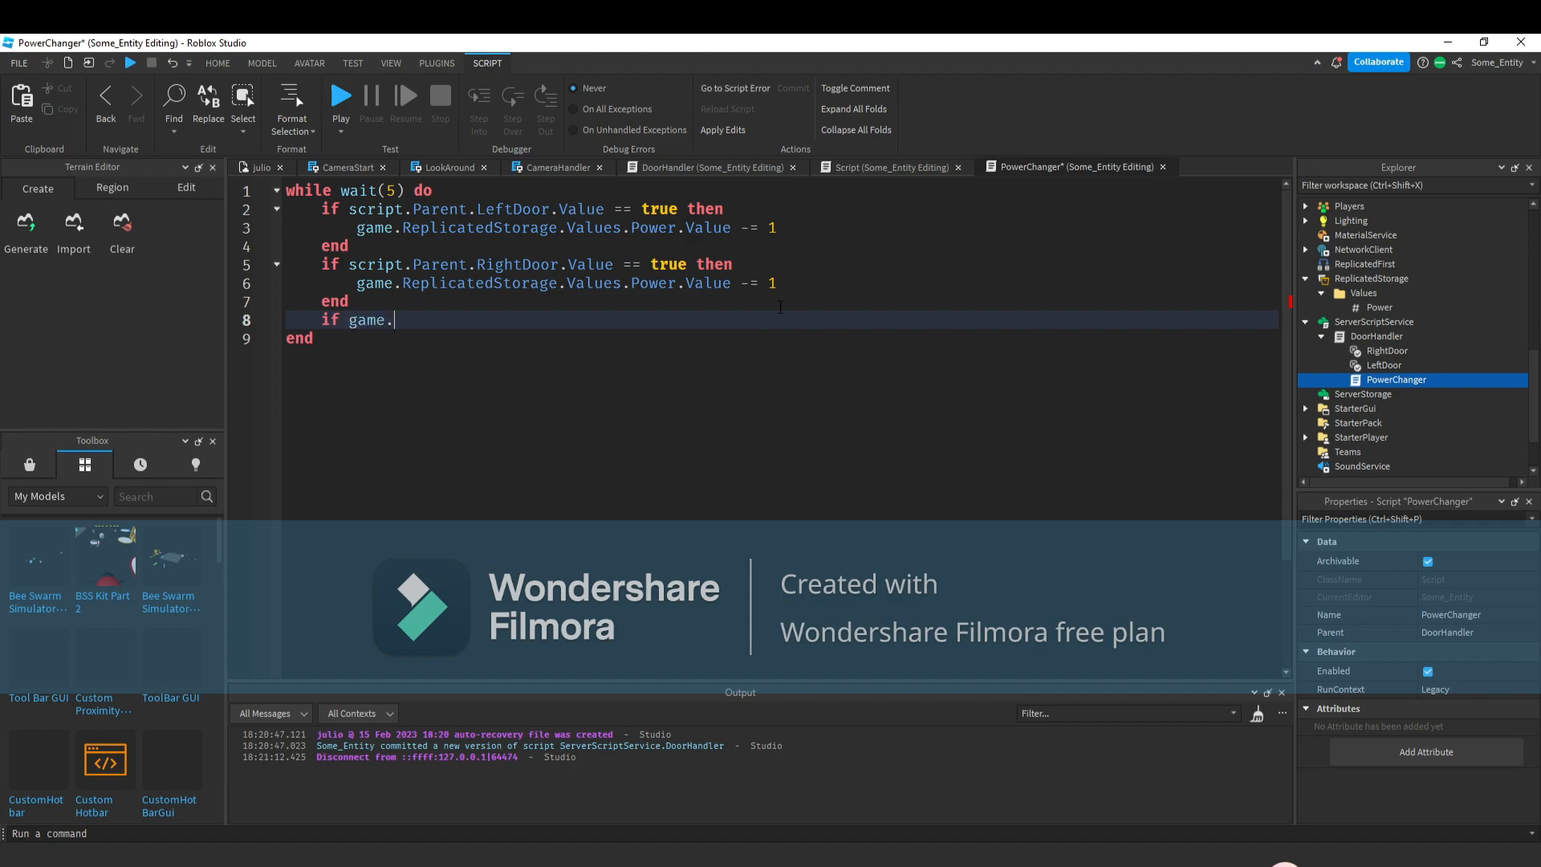
{"action": "type", "text": "ReplicatedStorage."}
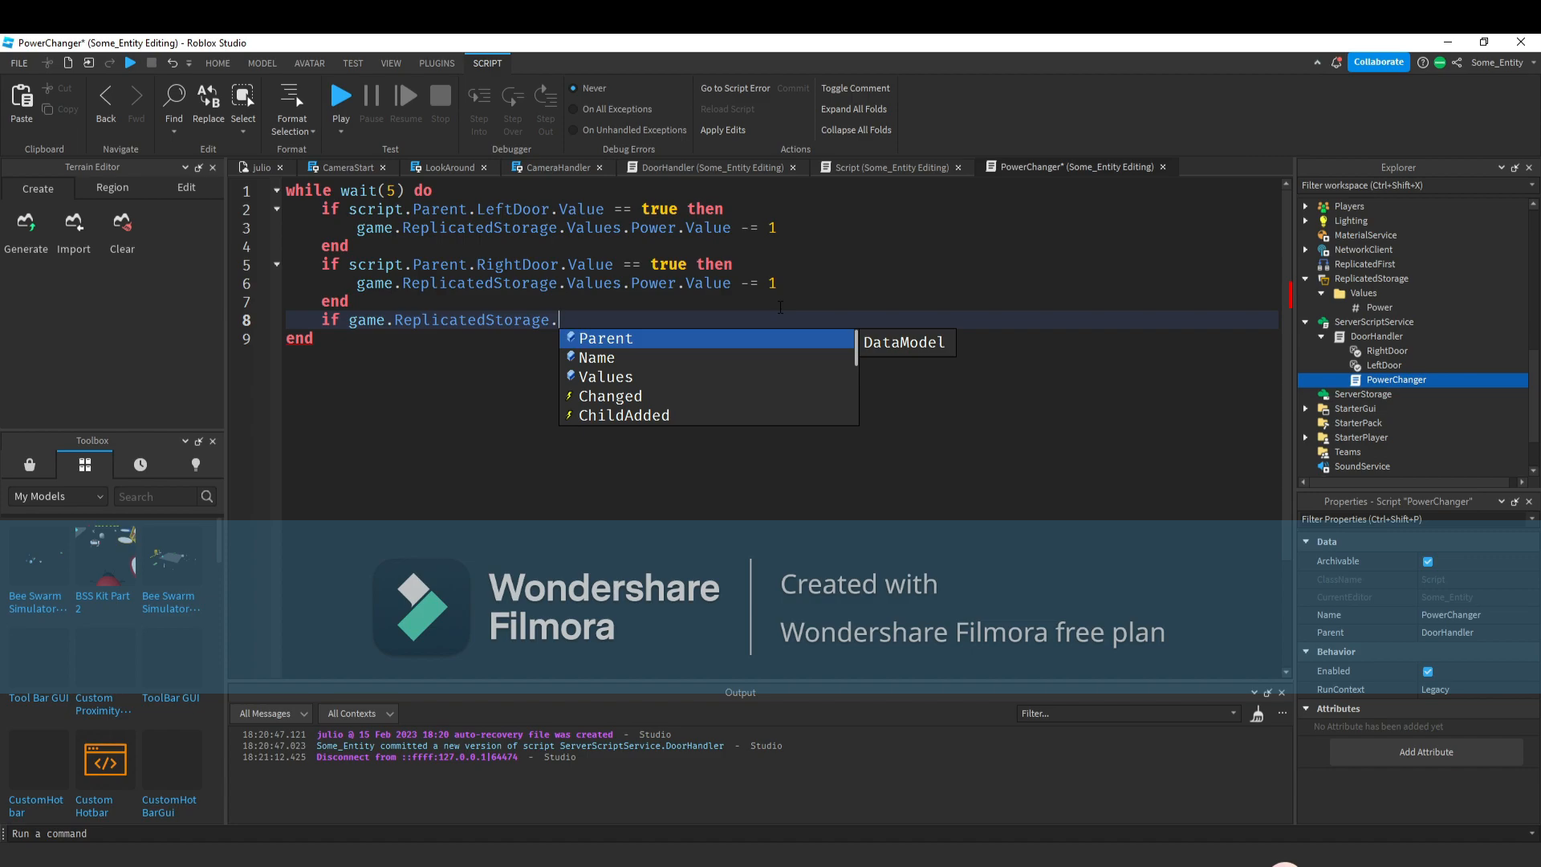
{"action": "key", "text": "Escape"}
{"action": "type", "text": "Values.Power.Value =="}
{"action": "key", "text": "BackSpace"}
{"action": "key", "text": "BackSpace"}
{"action": "key", "text": "BackSpace"}
{"action": "type", "text": "<="}
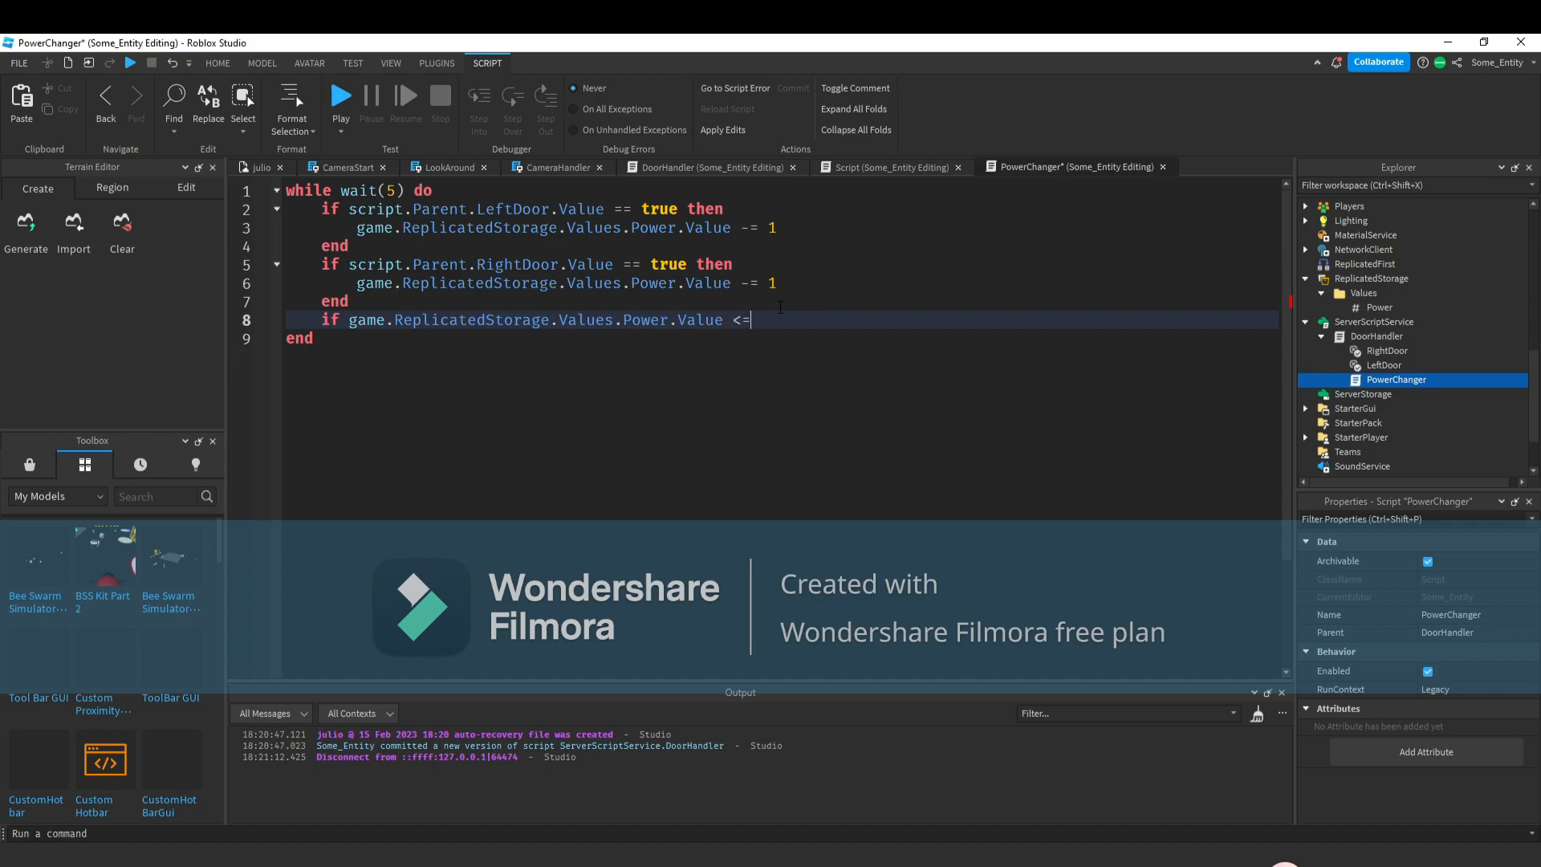
{"action": "type", "text": " 0 then"}
{"action": "key", "text": "Return"}
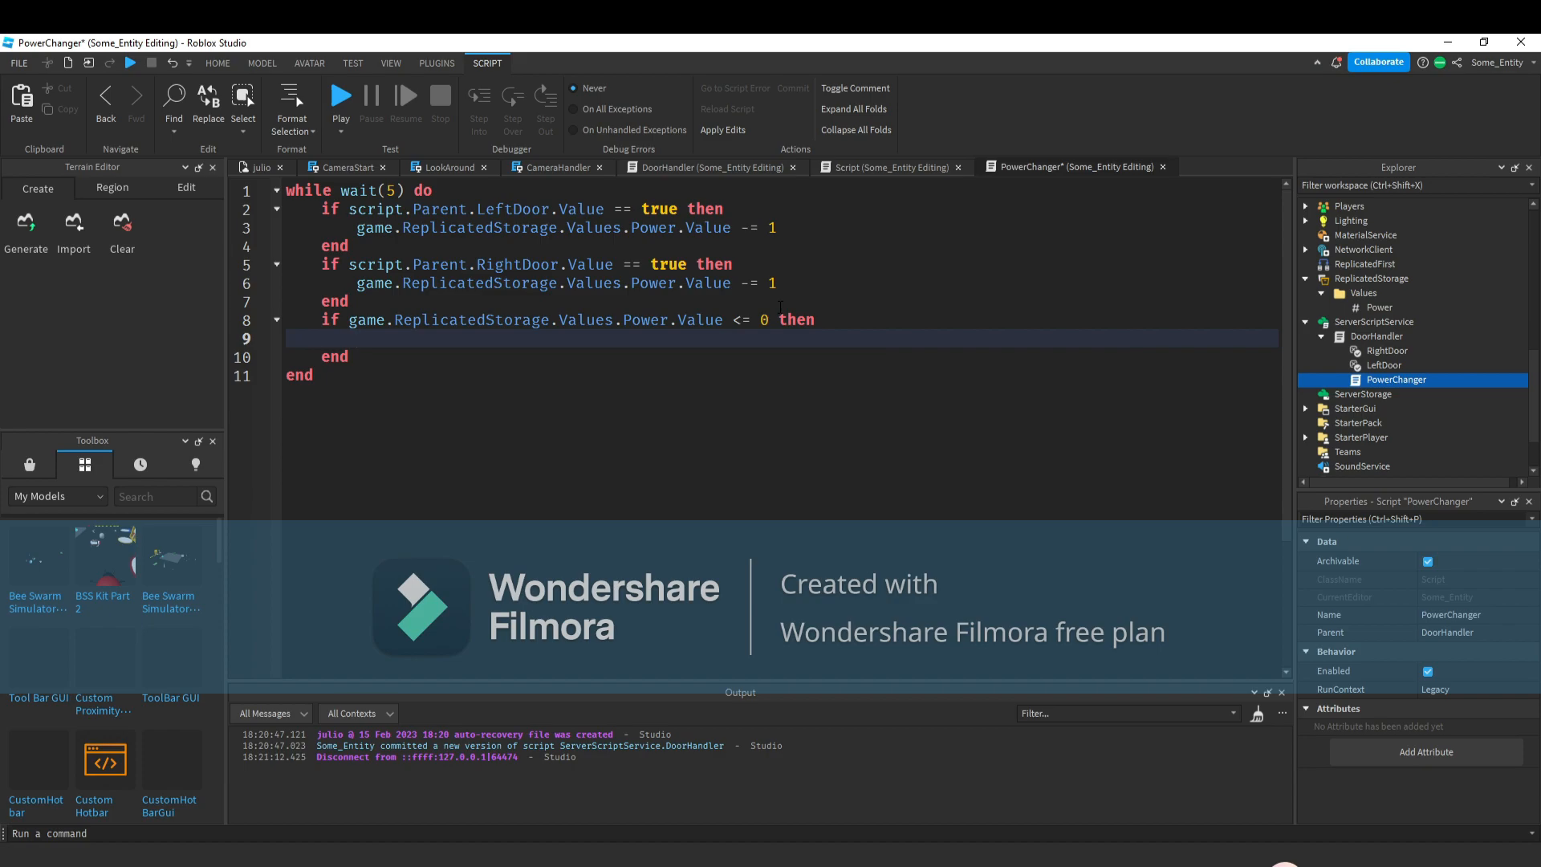
Inside the power-out block, set script.Parent.RightDoor.Value to false.
{"action": "double_click", "coordinate": [1376, 336]}
{"action": "scroll", "coordinate": [1124, 397], "scroll_direction": "up", "scroll_amount": 2}
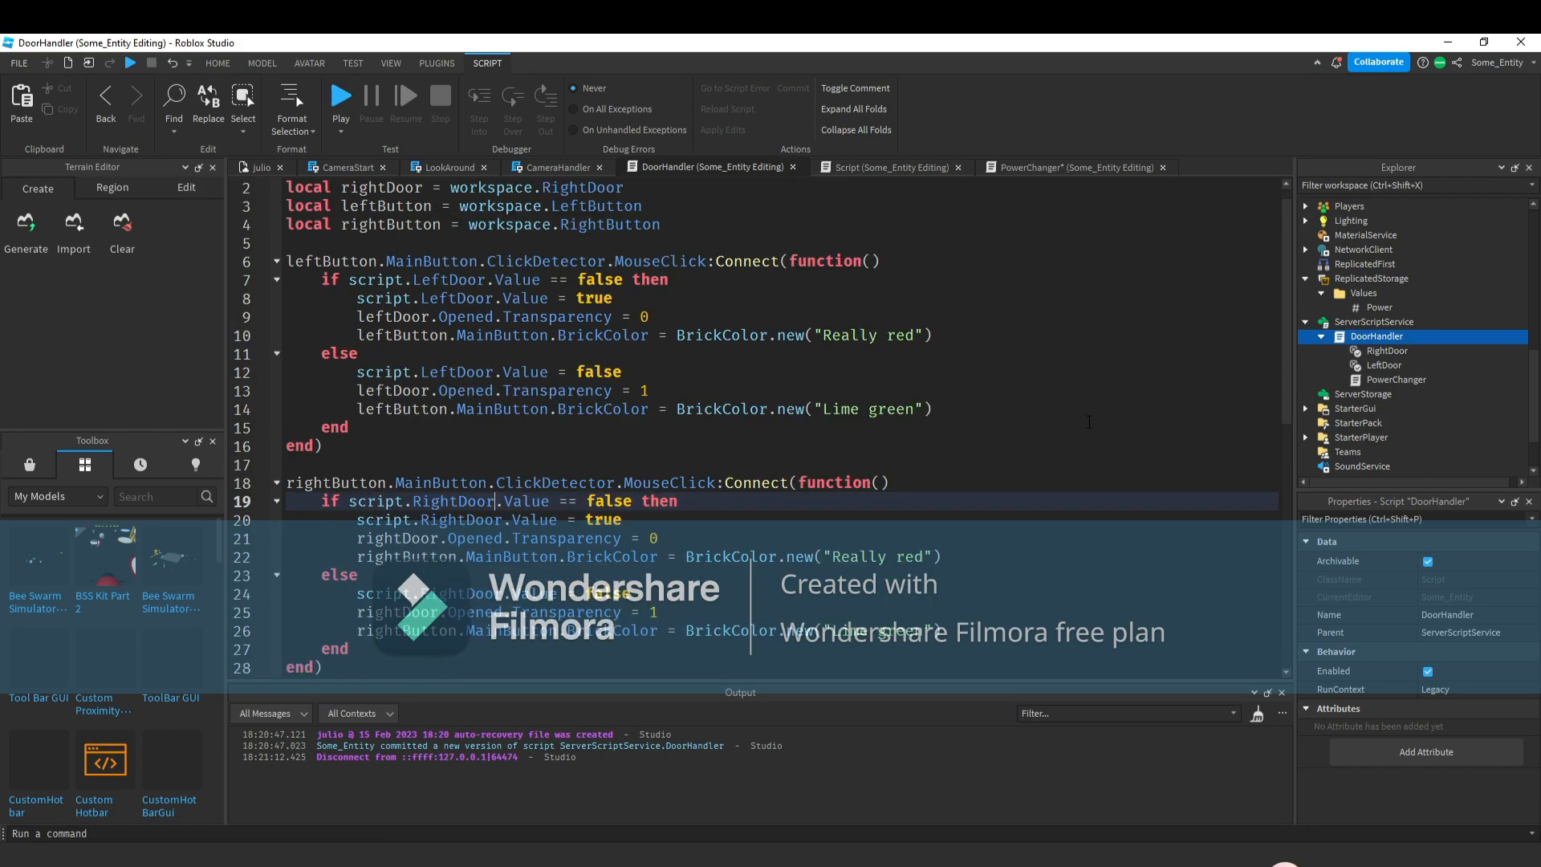
{"action": "scroll", "coordinate": [1115, 406], "scroll_direction": "down", "scroll_amount": 1}
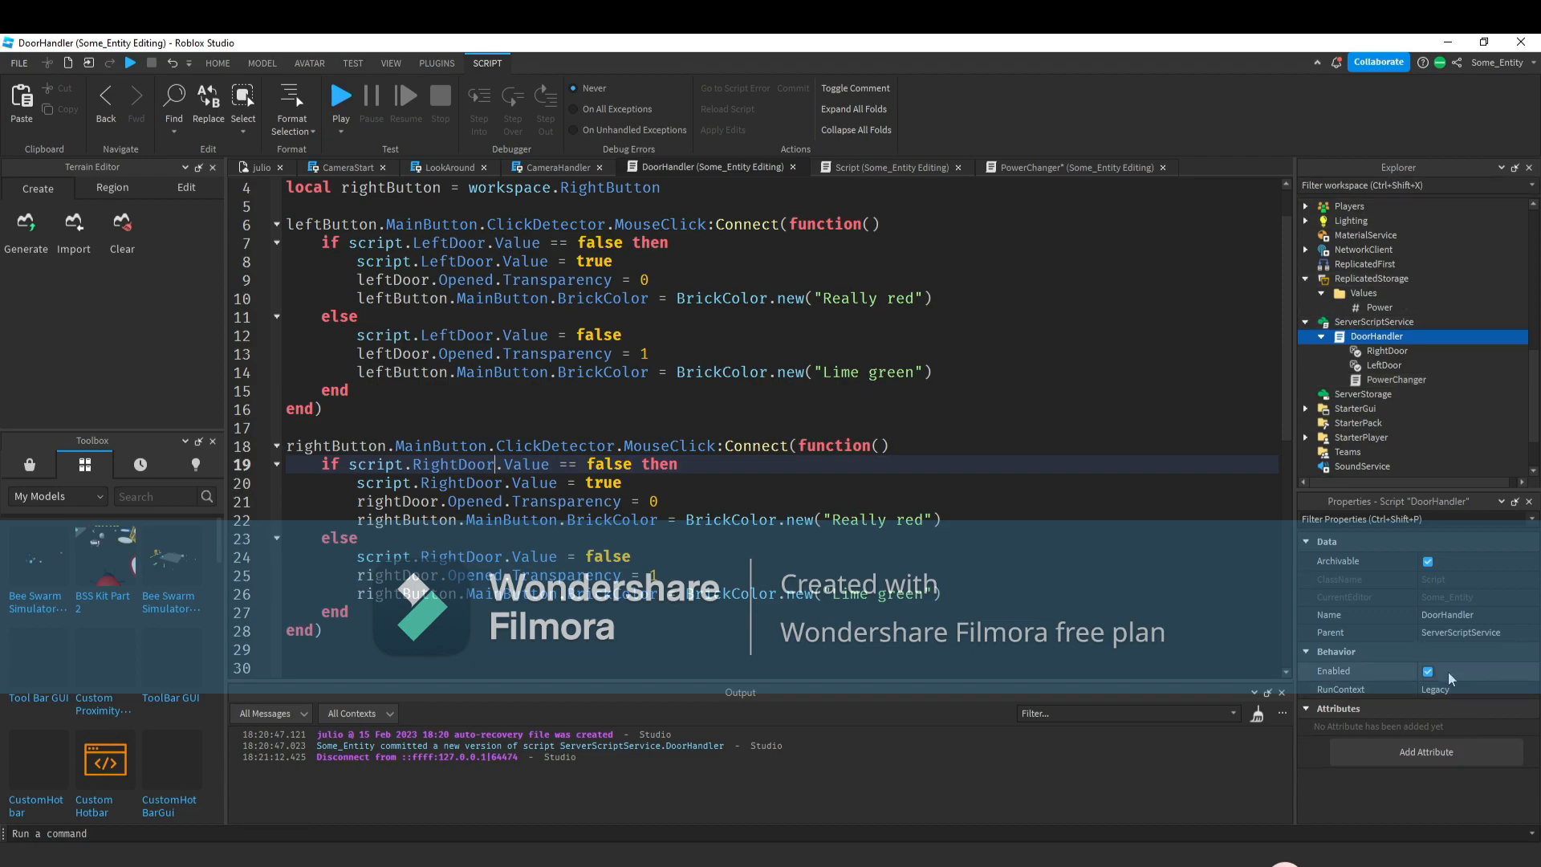
{"action": "double_click", "coordinate": [1376, 382]}
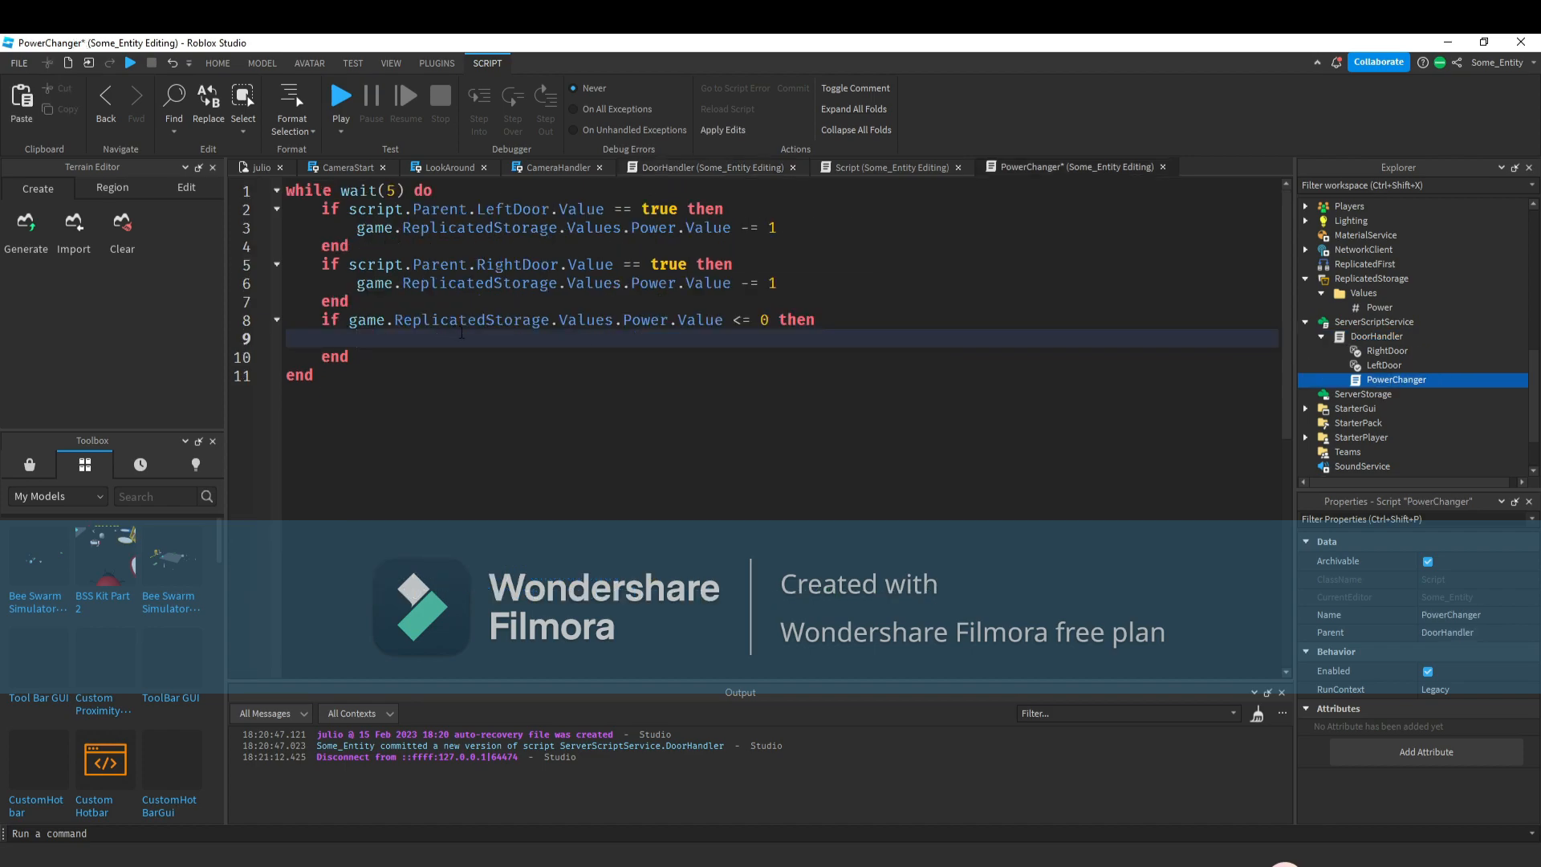
{"action": "type", "text": "script.Parent."}
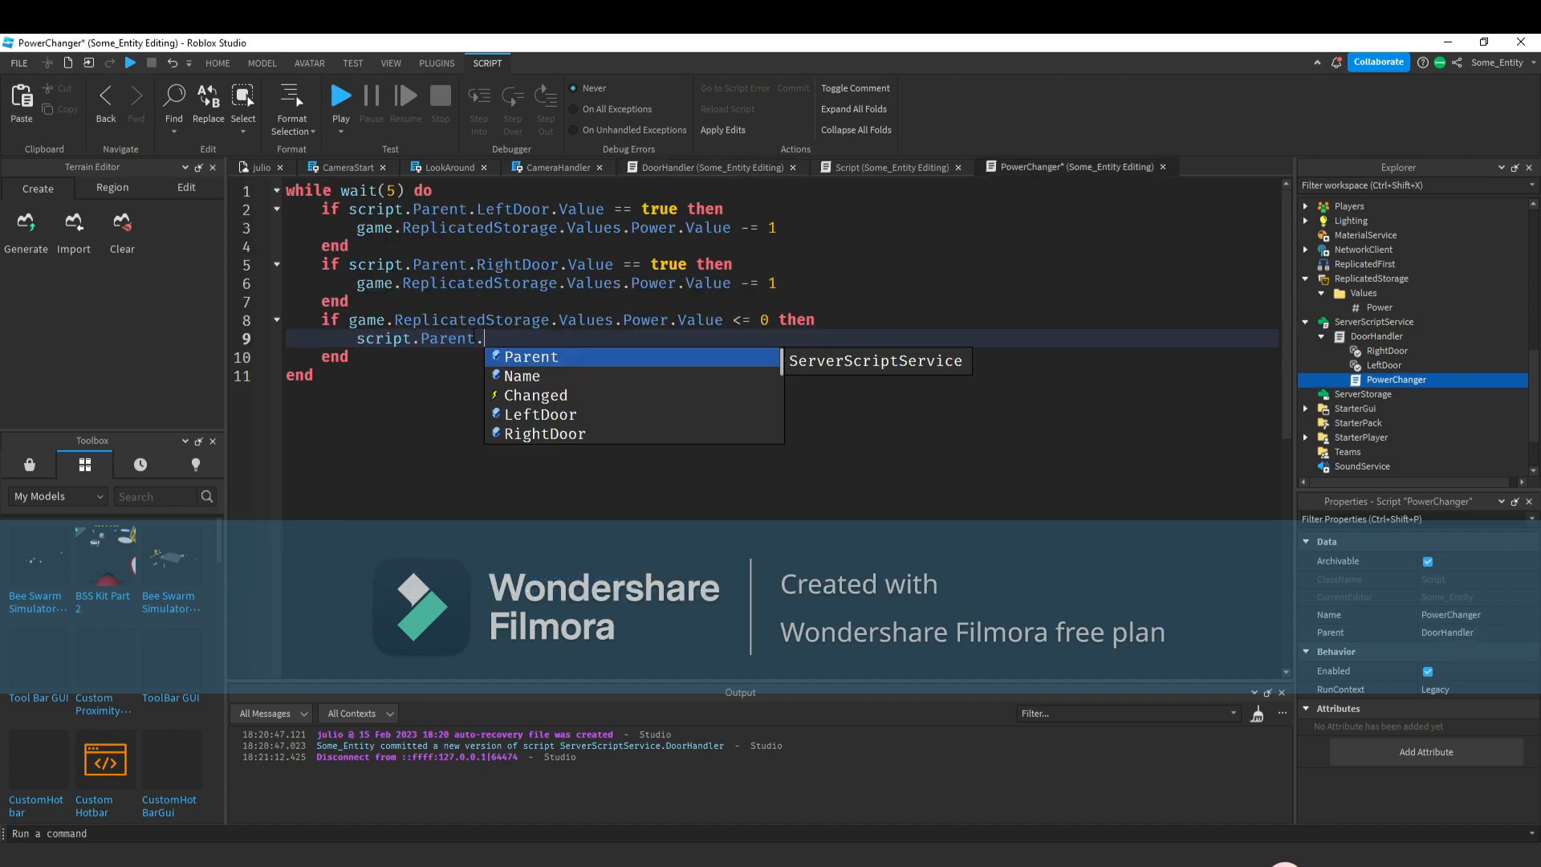
{"action": "type", "text": "RightDoor"}
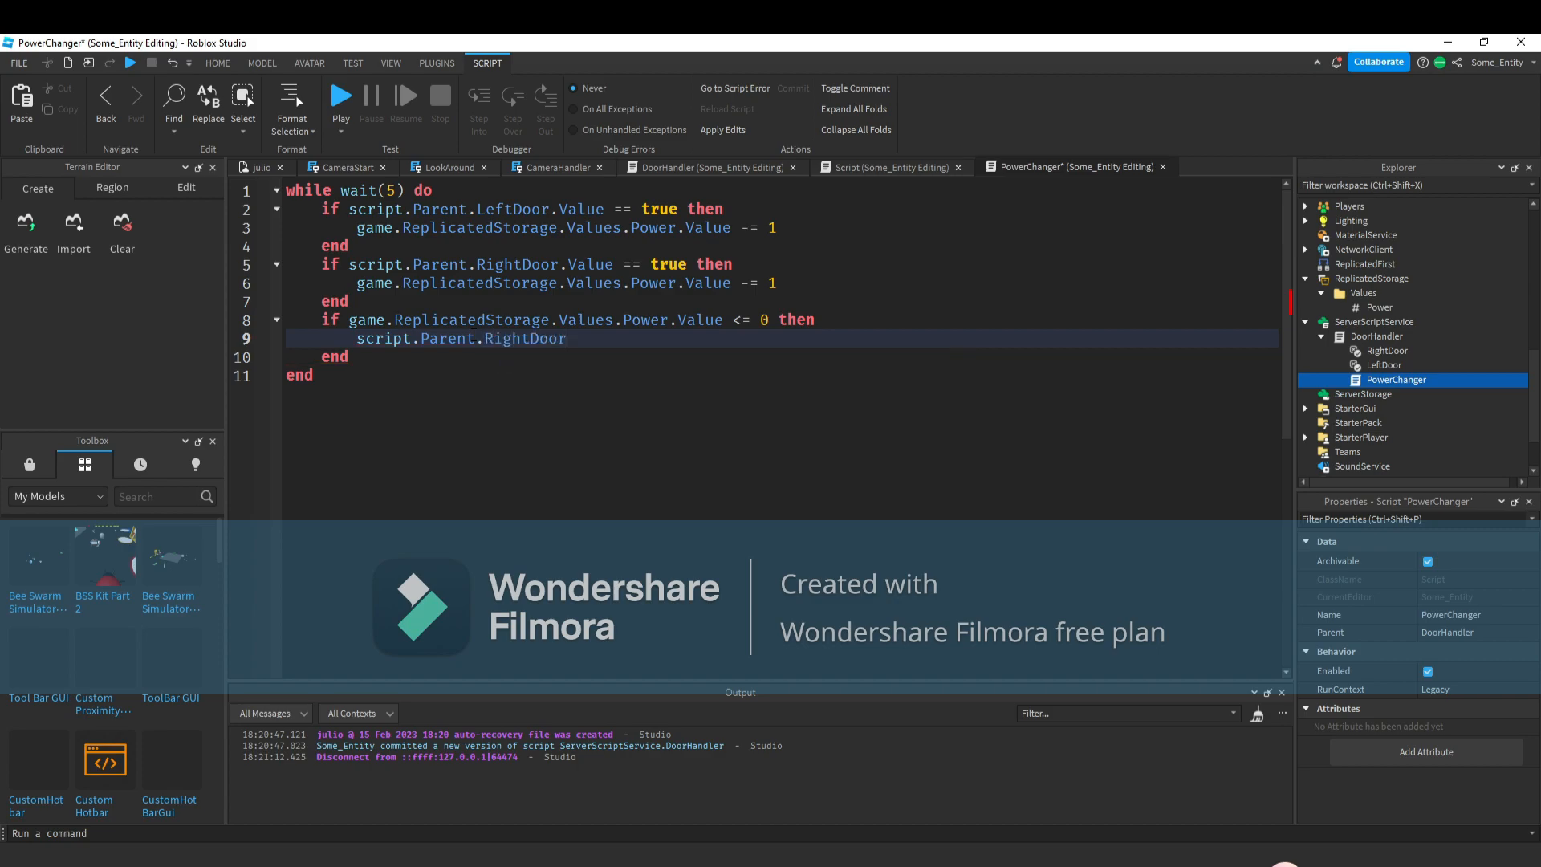
{"action": "type", "text": ".Value = false"}
Duplicate that line and change RightDoor to LeftDoor in the copy.
{"action": "left_click_drag", "start_coordinate": [357, 338], "coordinate": [904, 334]}
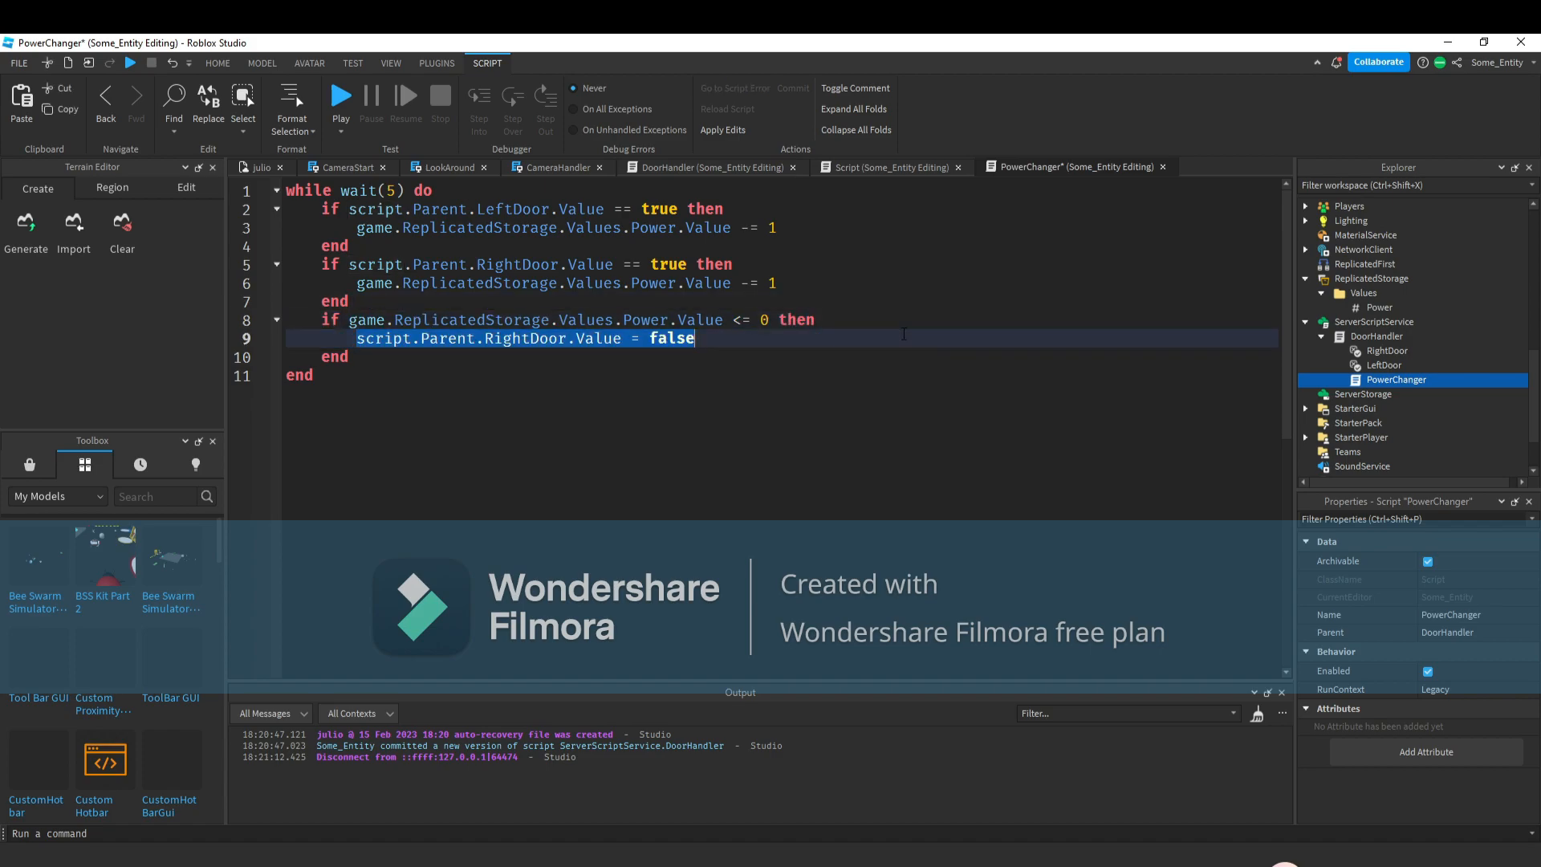
{"action": "key", "text": "ctrl+c"}
{"action": "left_click", "coordinate": [903, 334]}
{"action": "key", "text": "Return"}
{"action": "key", "text": "ctrl+v"}
{"action": "left_click", "coordinate": [572, 371]}
{"action": "double_click", "coordinate": [546, 359]}
{"action": "triple_click", "coordinate": [545, 359]}
{"action": "double_click", "coordinate": [546, 360]}
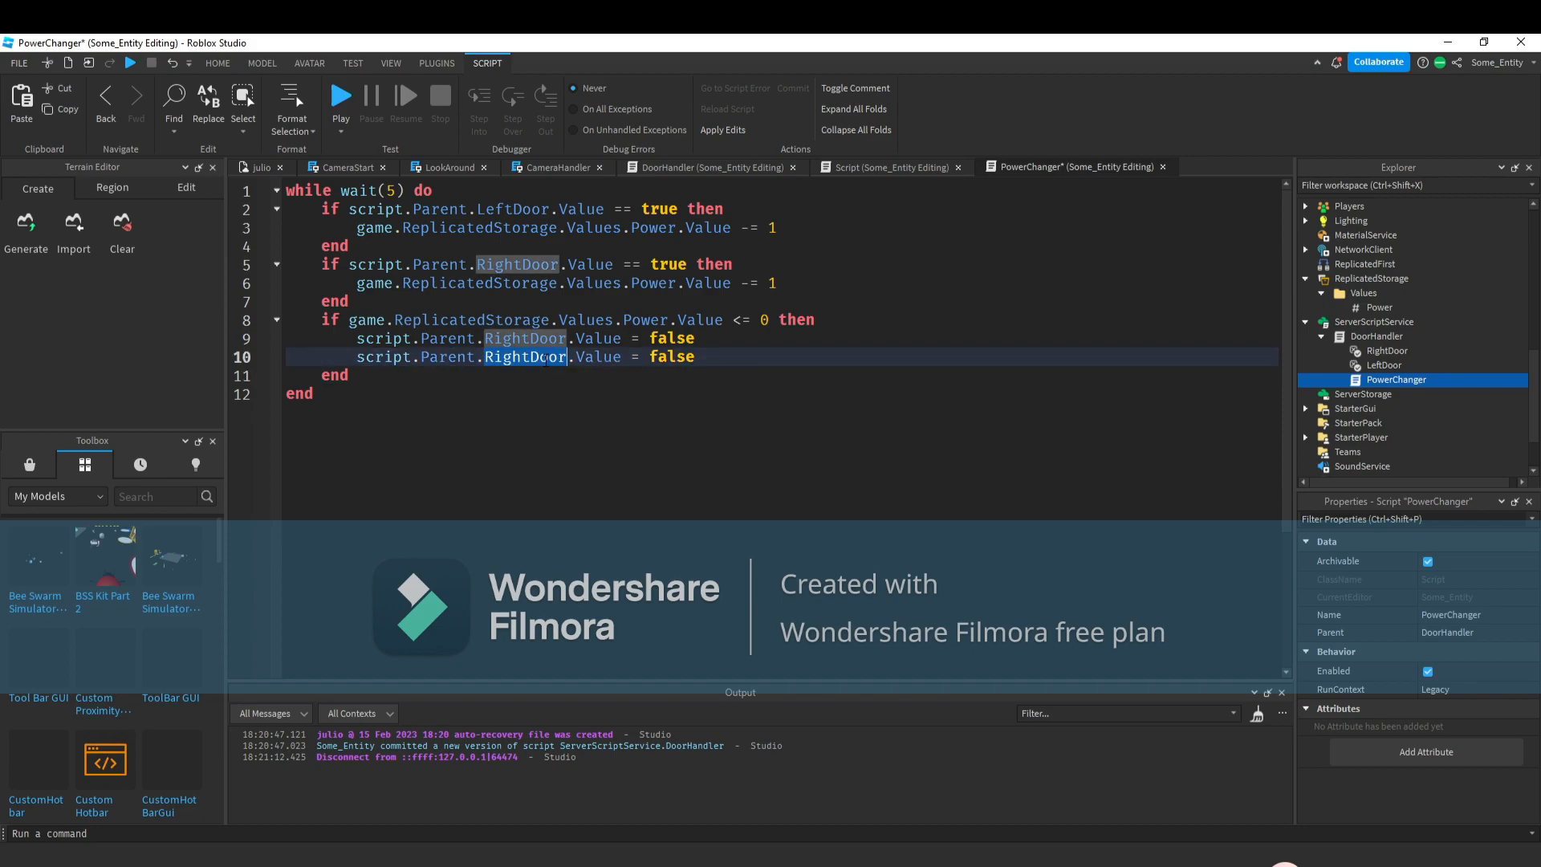
{"action": "type", "text": "LeftDoor"}
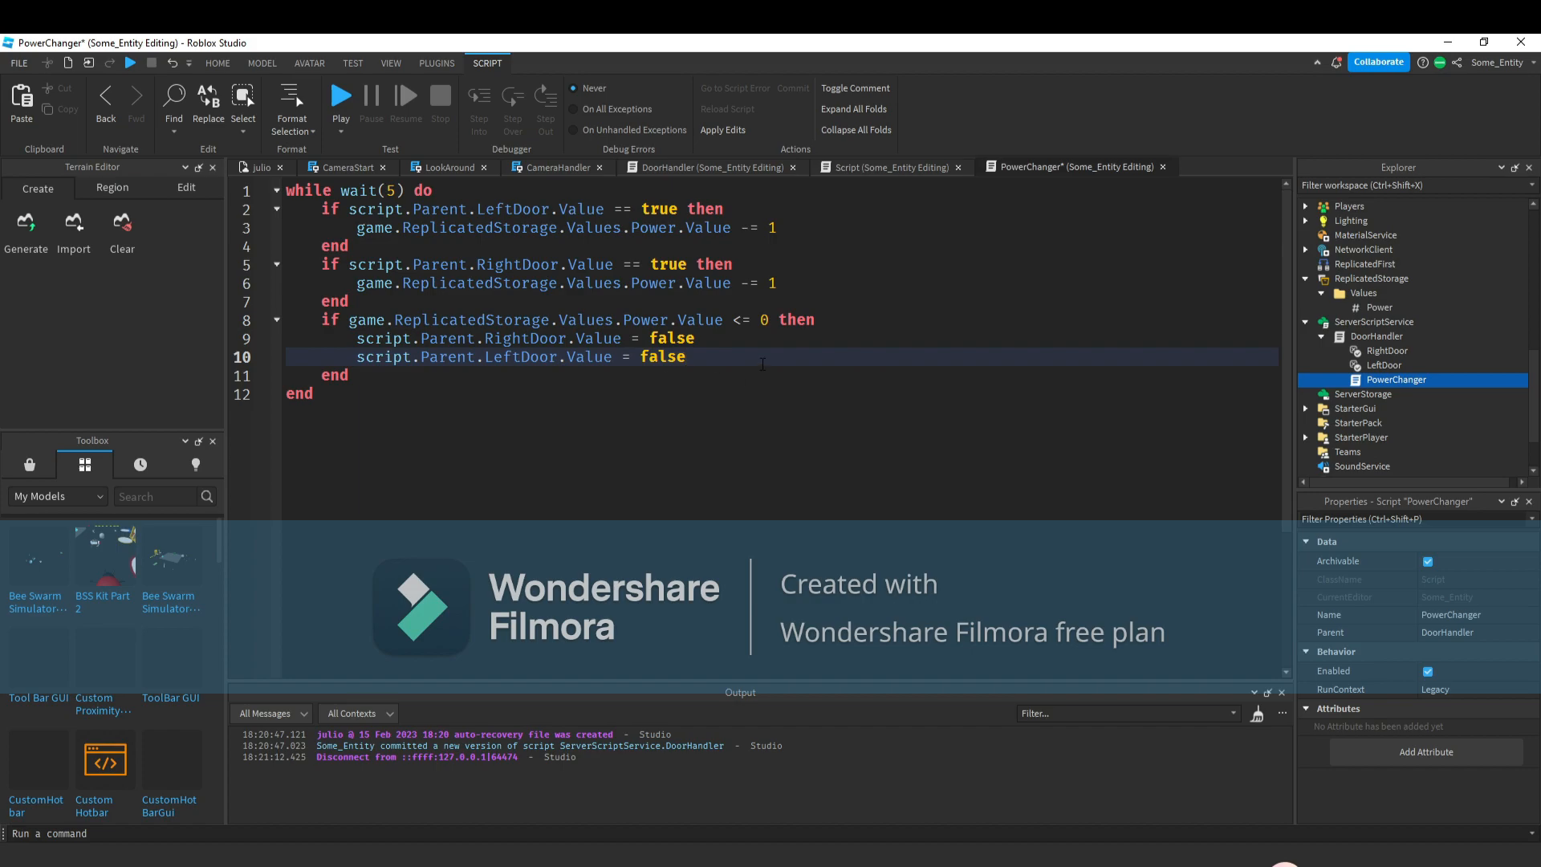
Add a line setting script.Parent.Enabled to false in the power-out block.
{"action": "key", "text": "Return"}
{"action": "type", "text": "script"}
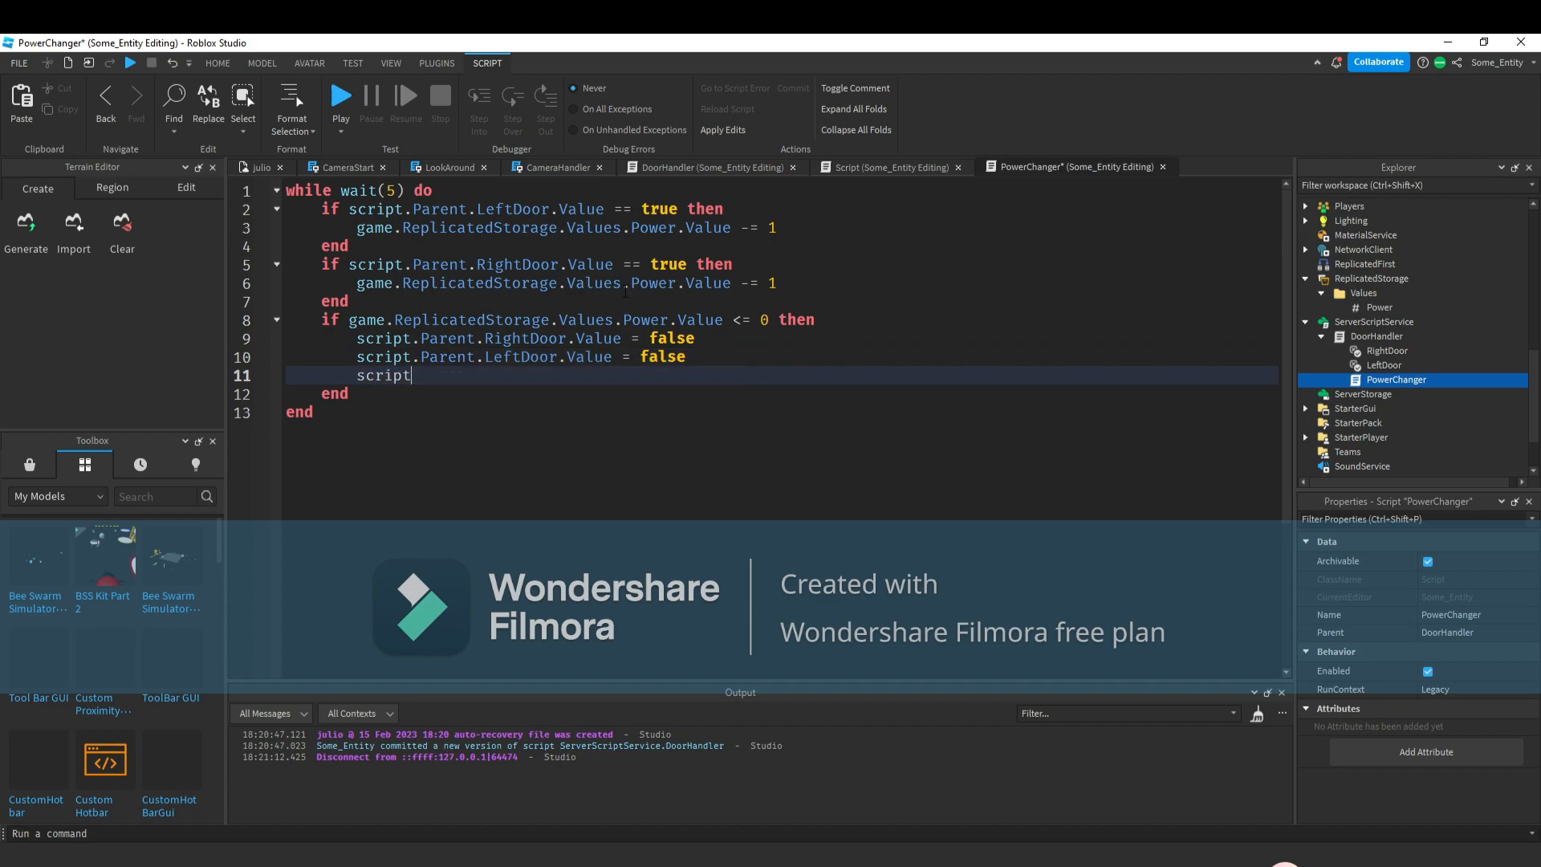
{"action": "type", "text": ".Parent.Enabled = f"}
{"action": "key", "text": "Tab"}
Referring to DoorHandler, add a line setting workspace.RightDoor.Opened.Transparency to 1 in the power-out block.
{"action": "left_click", "coordinate": [904, 167]}
{"action": "left_click", "coordinate": [716, 167]}
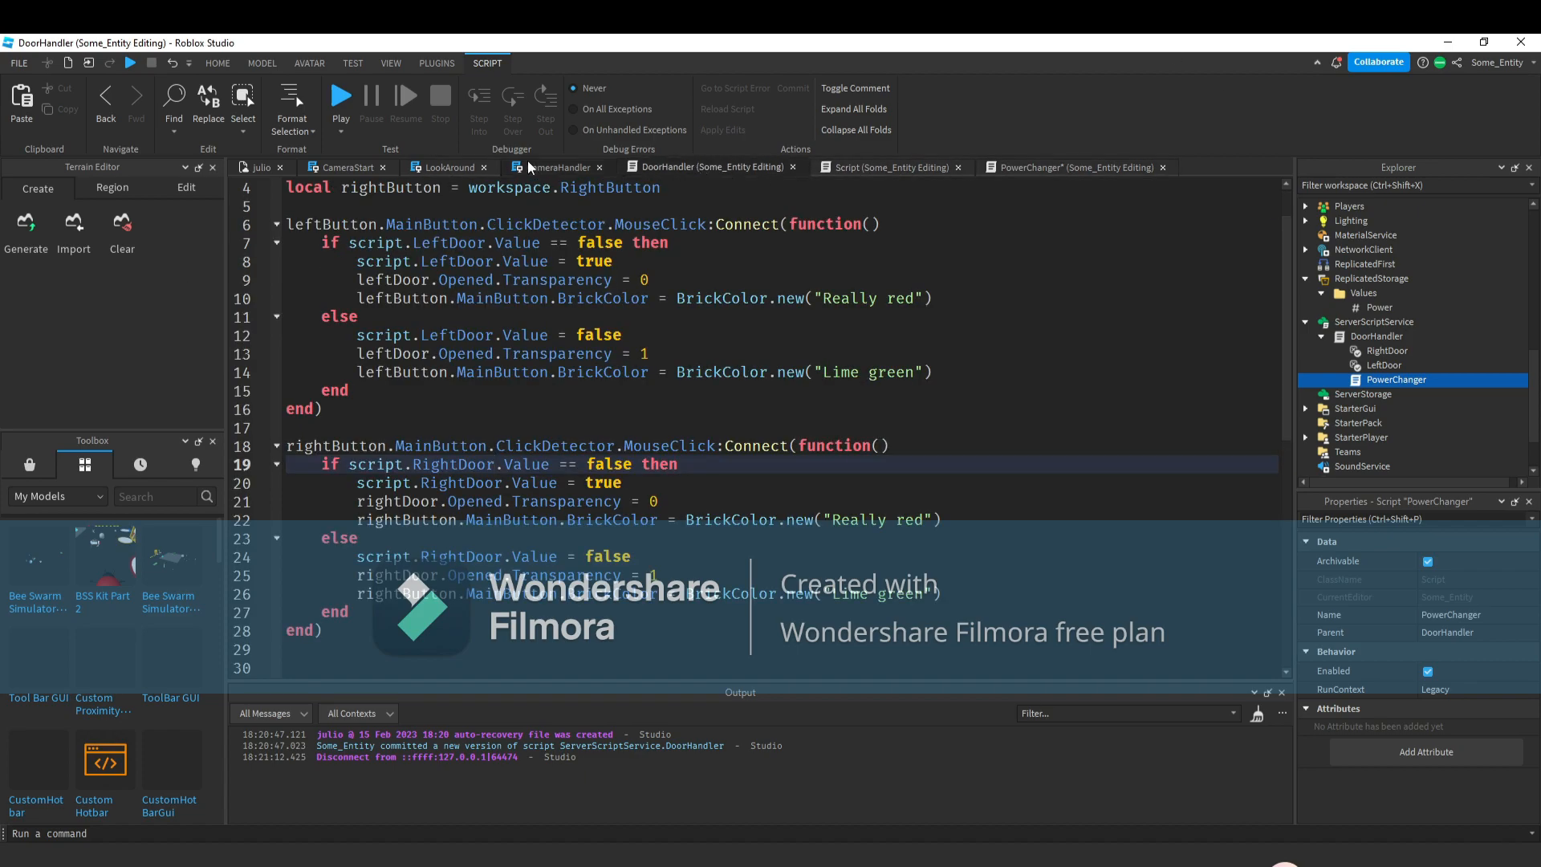
{"action": "left_click_drag", "start_coordinate": [658, 576], "coordinate": [357, 576]}
{"action": "left_click", "coordinate": [1074, 167]}
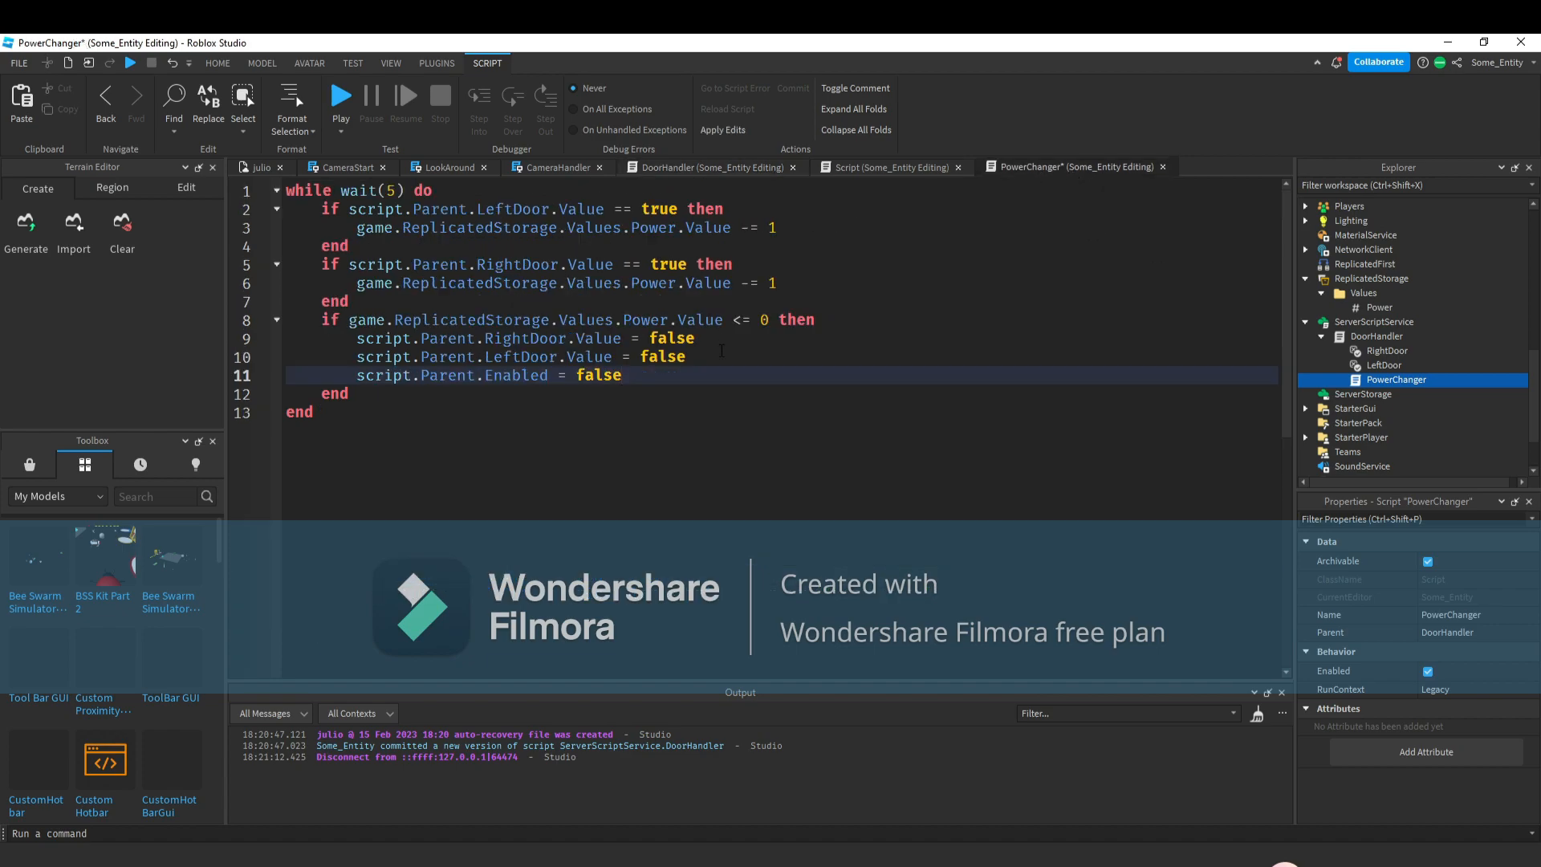
{"action": "key", "text": "Return"}
{"action": "type", "text": "workspace.ri"}
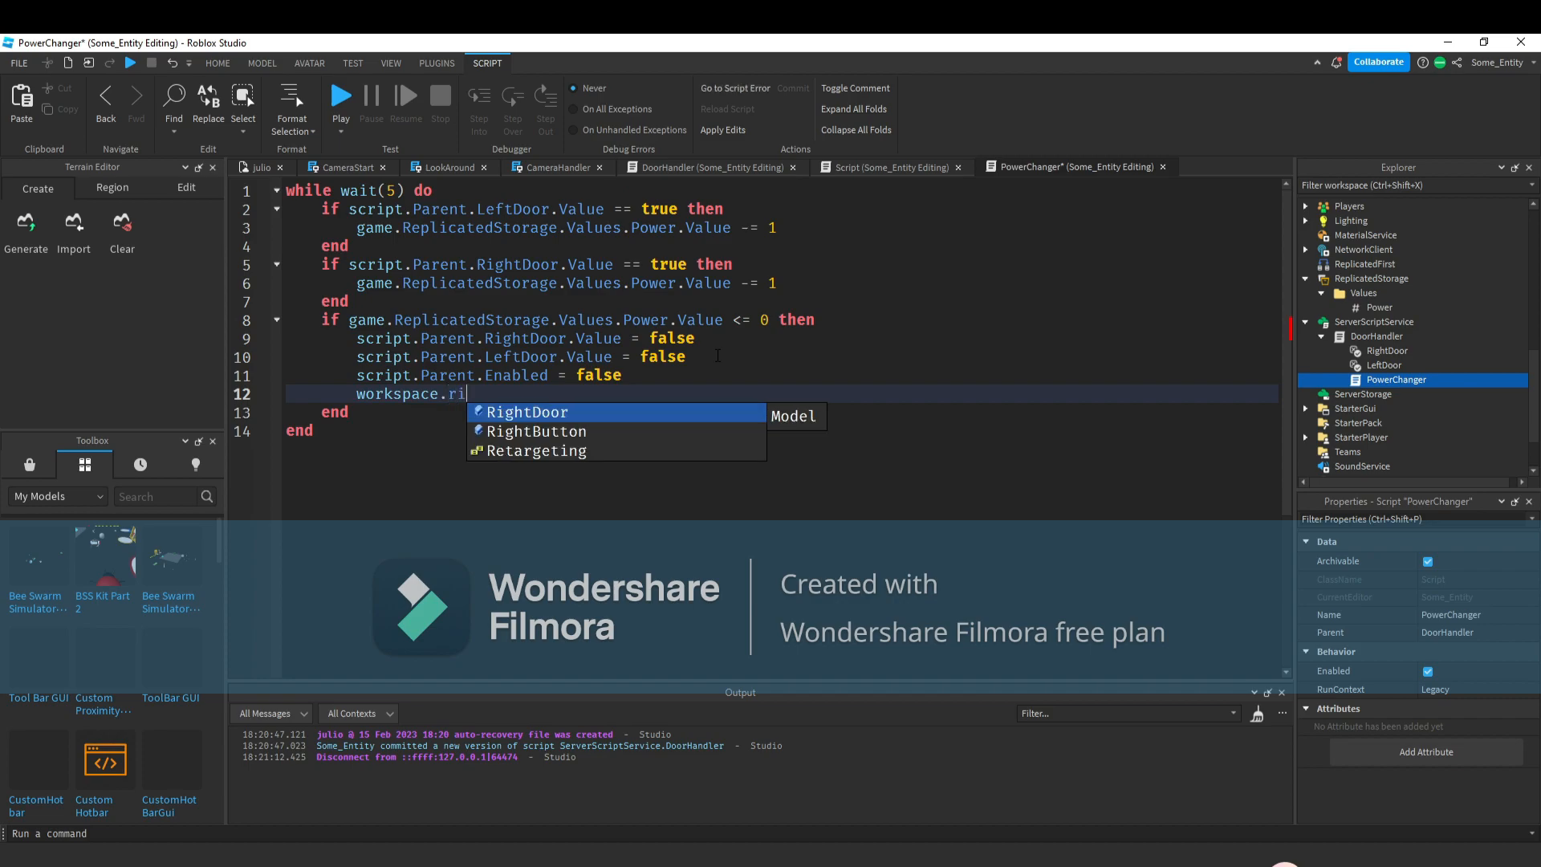
{"action": "key", "text": "Tab"}
{"action": "type", "text": ".Opened."}
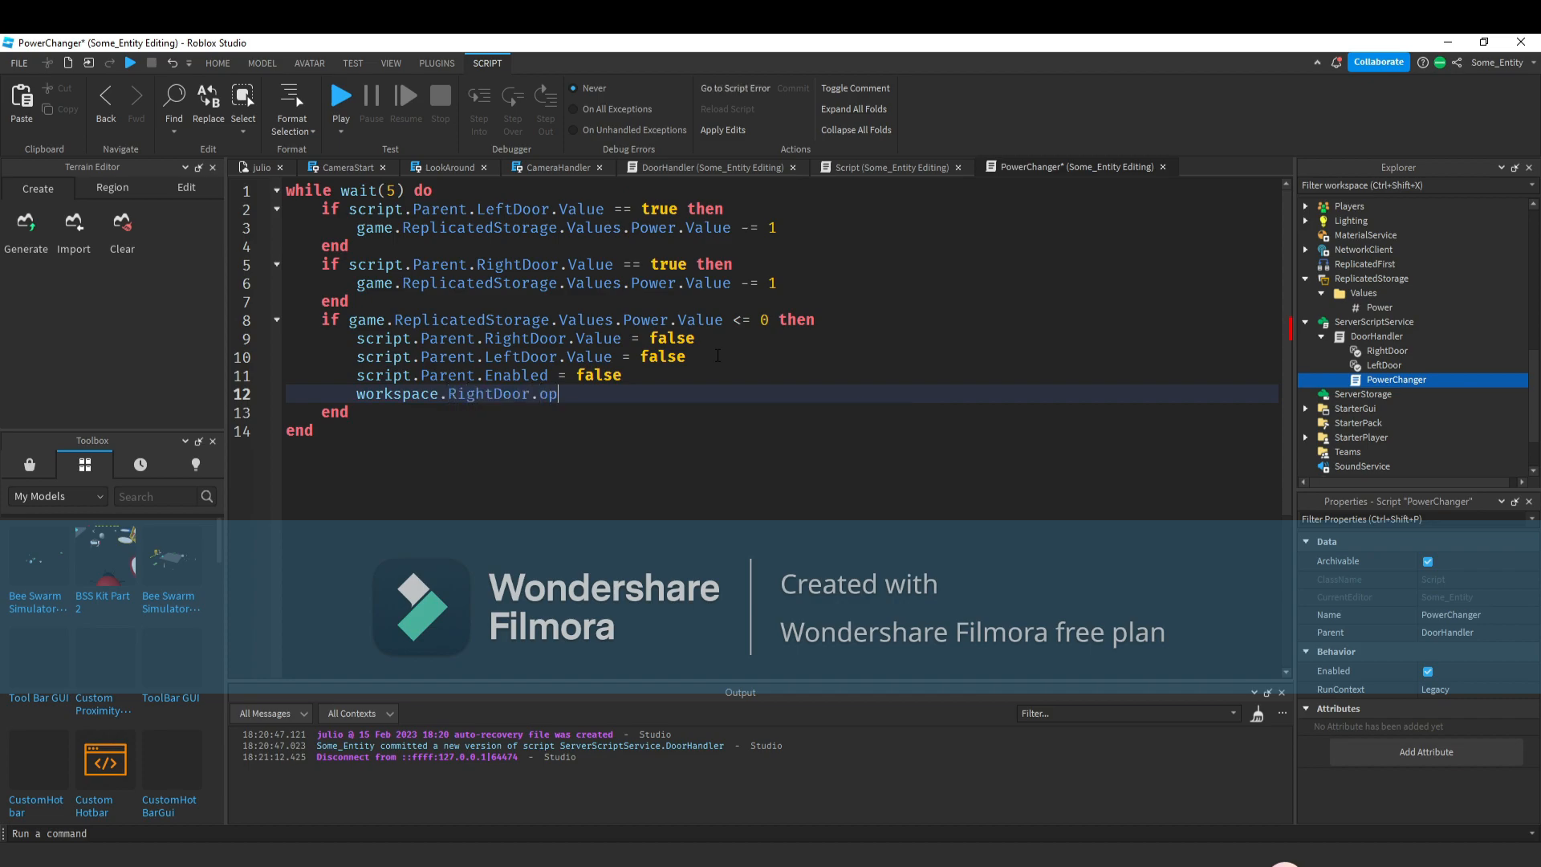
{"action": "type", "text": "Tr"}
{"action": "key", "text": "Tab"}
{"action": "type", "text": "= 1"}
{"action": "key", "text": "Return"}
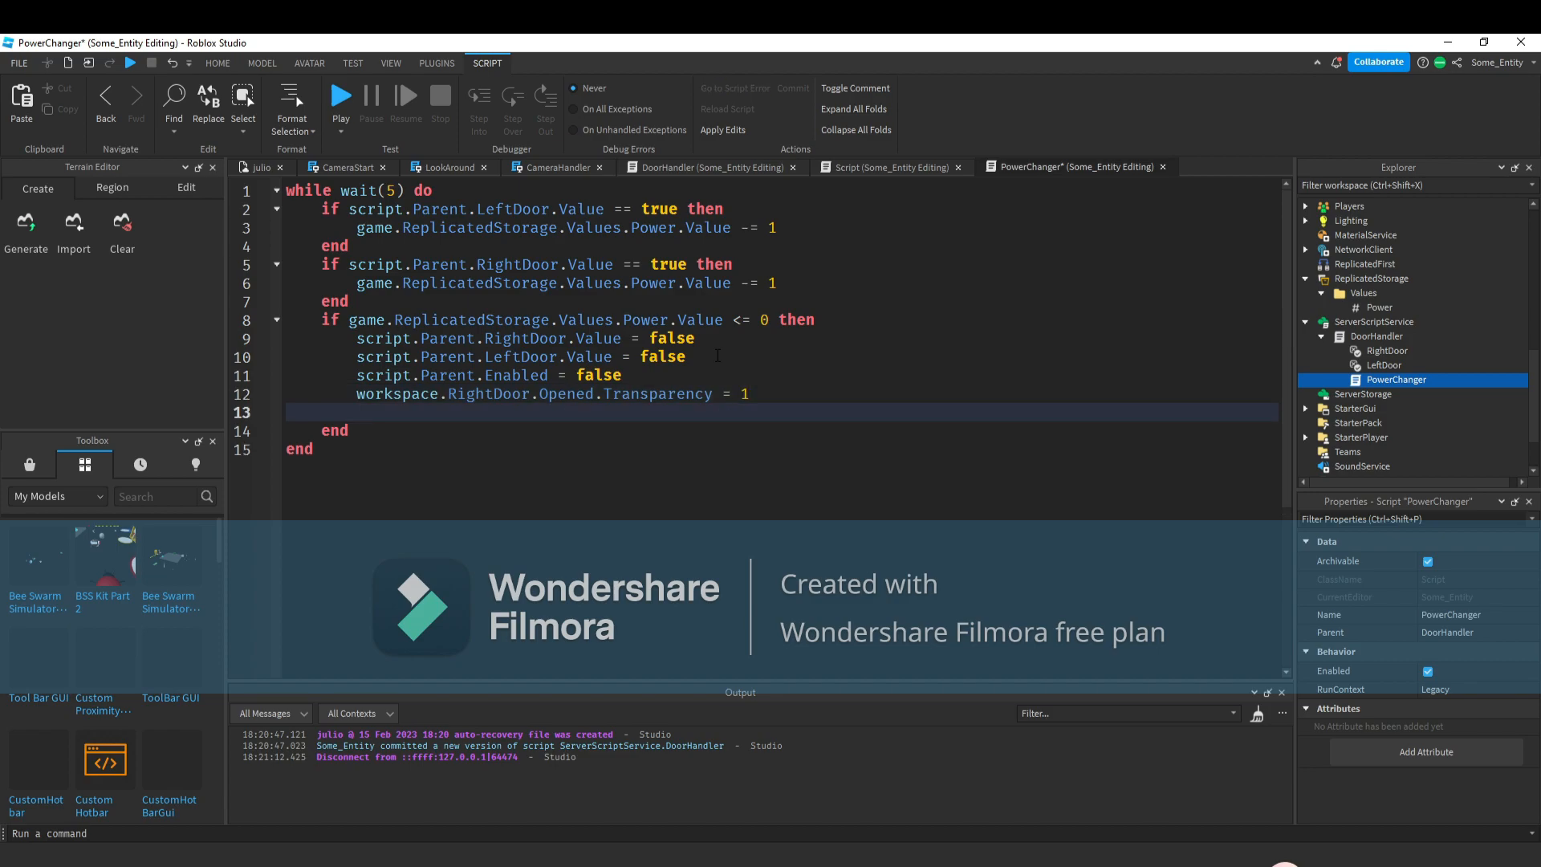
Add a line setting workspace.LeftDoor.Opened.Transparency to 1 in the power-out block.
{"action": "type", "text": "wo"}
{"action": "key", "text": "Tab"}
{"action": "type", "text": ".L"}
{"action": "key", "text": "Tab"}
{"action": "type", "text": ".op"}
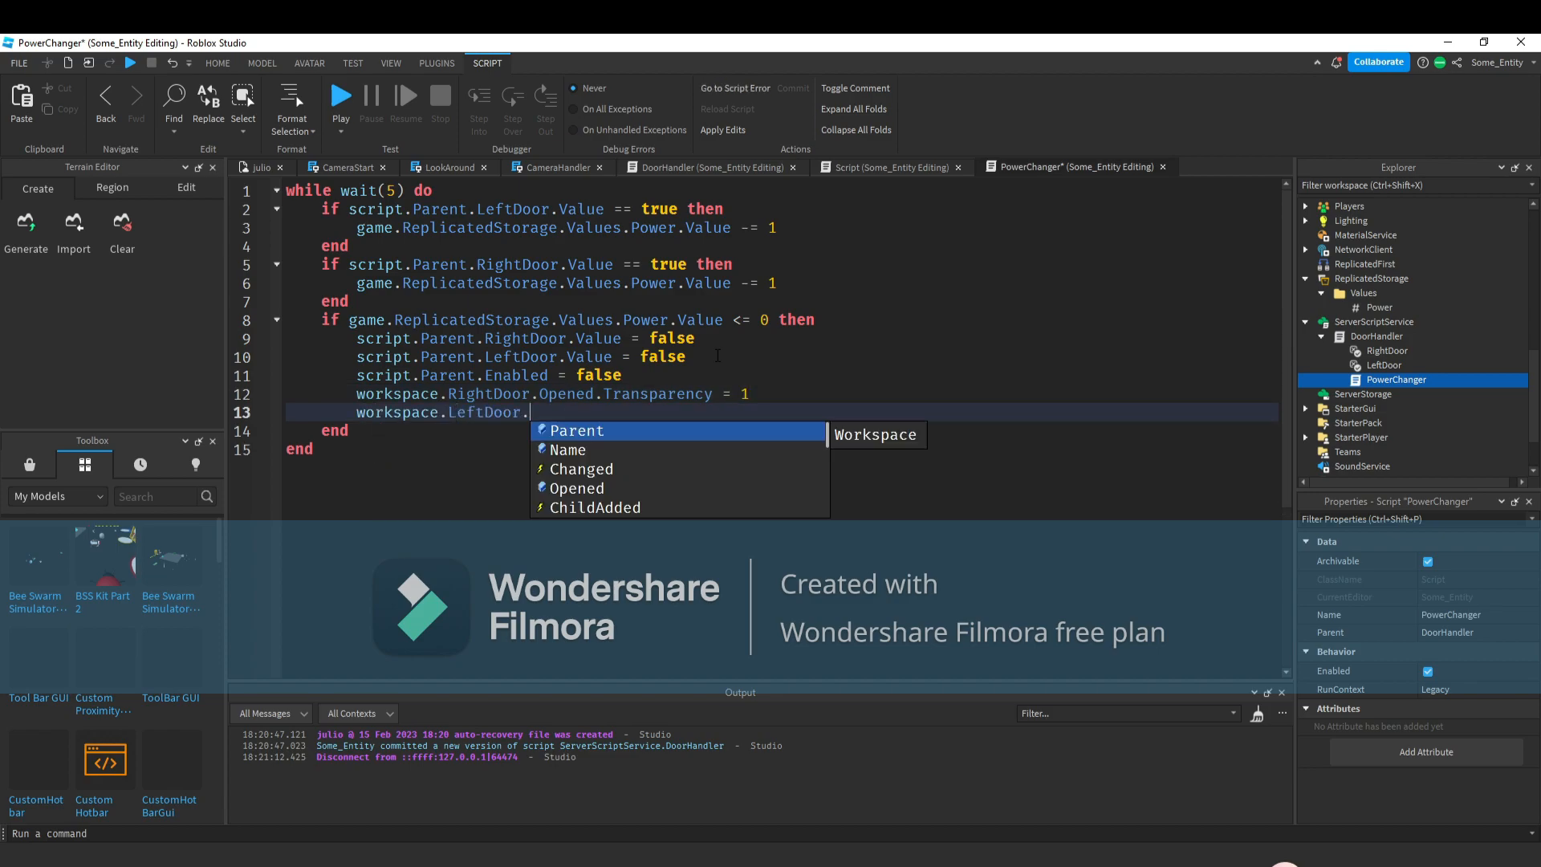
{"action": "key", "text": "Tab"}
{"action": "type", "text": ".Tr"}
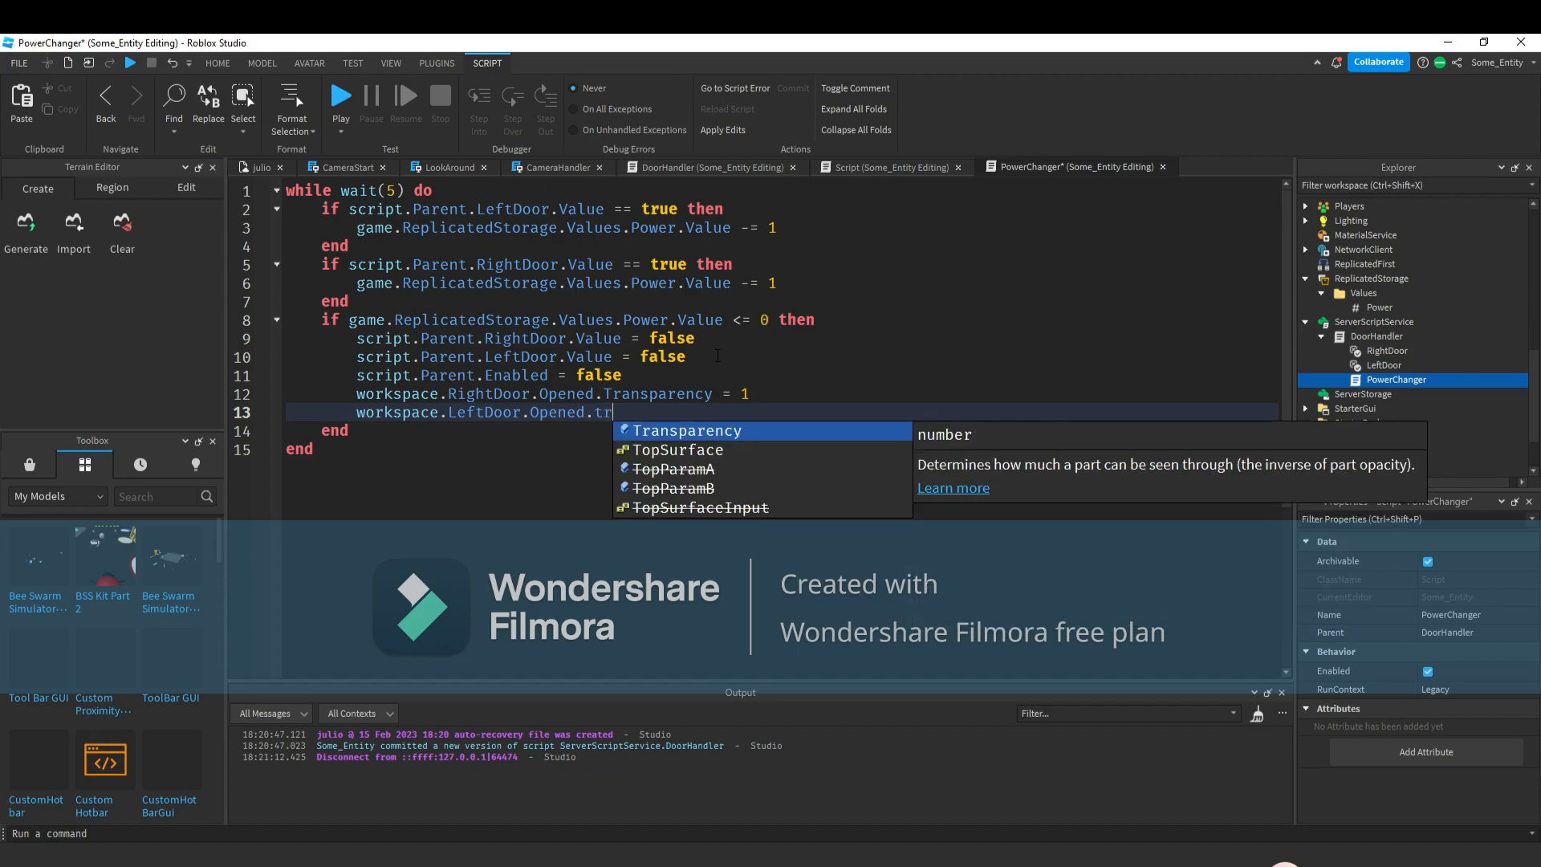
{"action": "key", "text": "Tab"}
{"action": "type", "text": "= 1"}
{"action": "key", "text": "Return"}
Add a line setting workspace.LeftButton.MainButton.BrickColor to BrickColor.new("Really red") in the power-out block.
{"action": "type", "text": "workspace"}
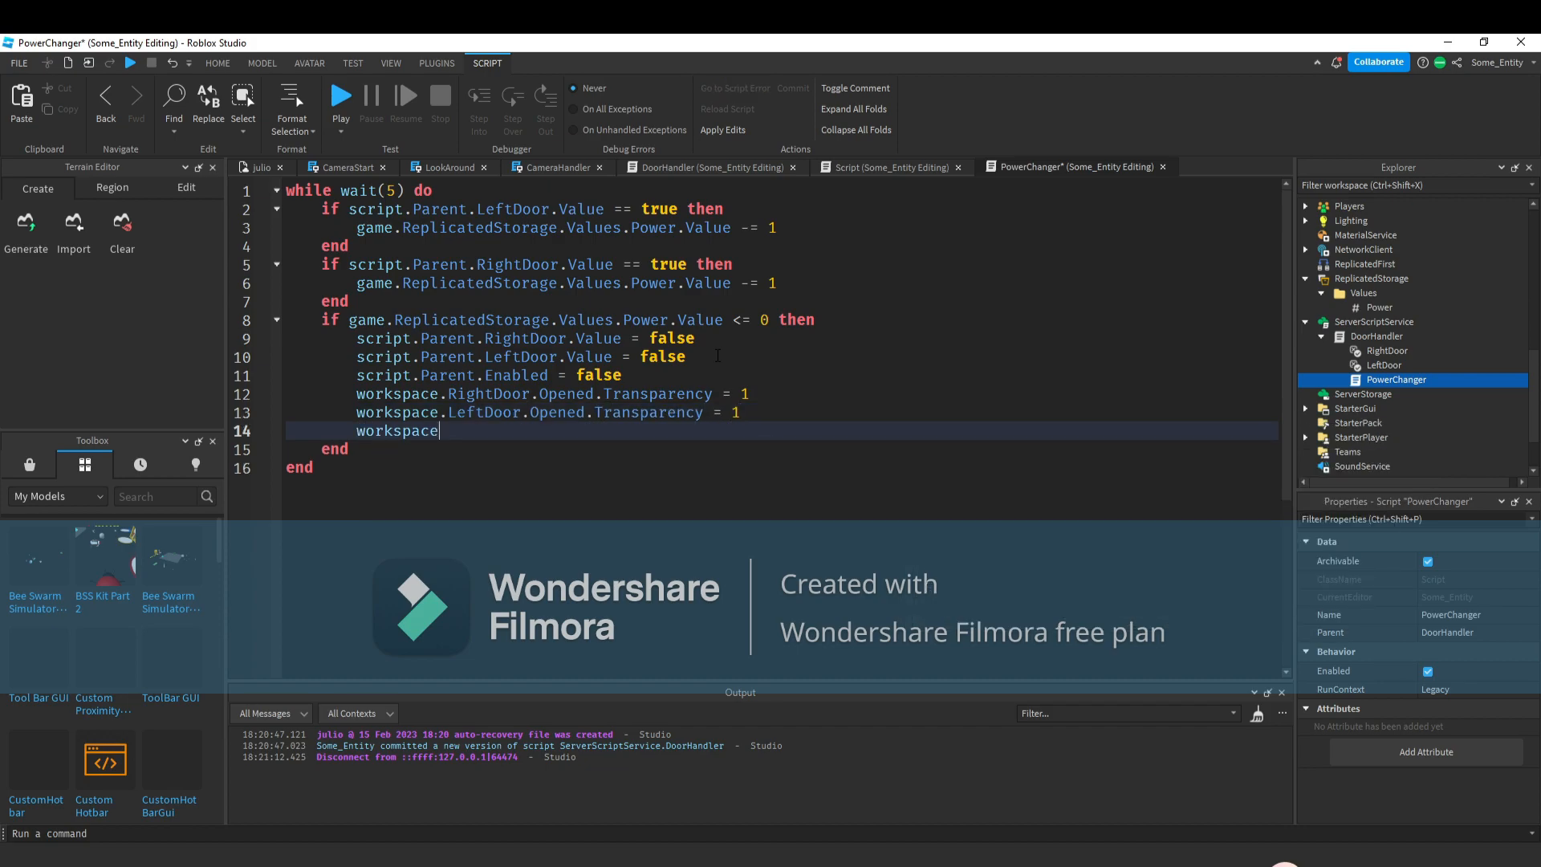
{"action": "type", "text": ".LeftB"}
{"action": "key", "text": "Tab"}
{"action": "type", "text": ".mai"}
{"action": "key", "text": "Tab"}
{"action": "type", "text": "."}
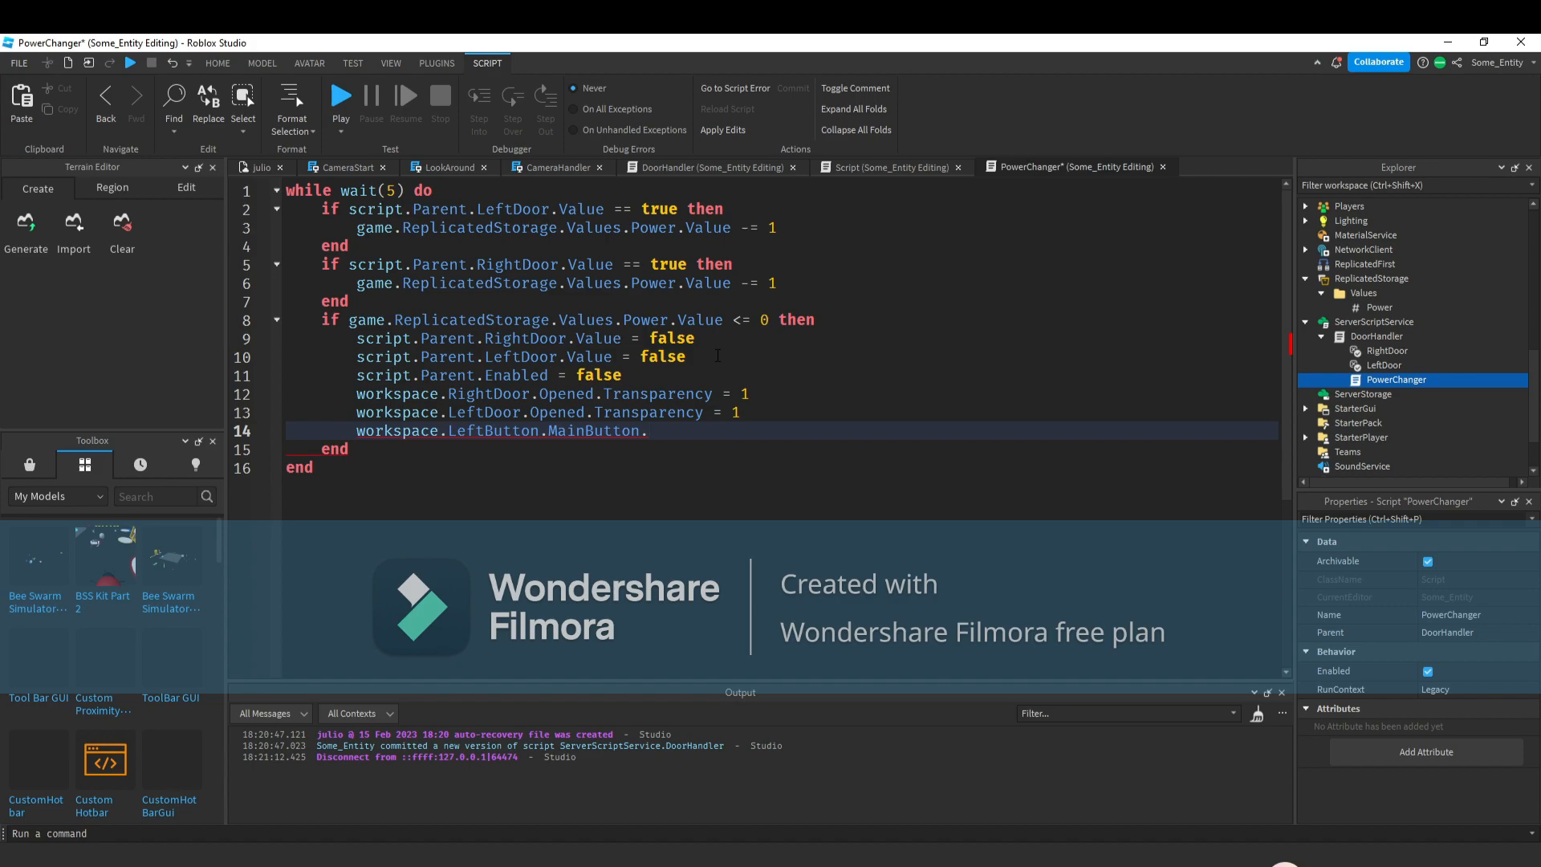
{"action": "type", "text": "bri"}
{"action": "key", "text": "Tab"}
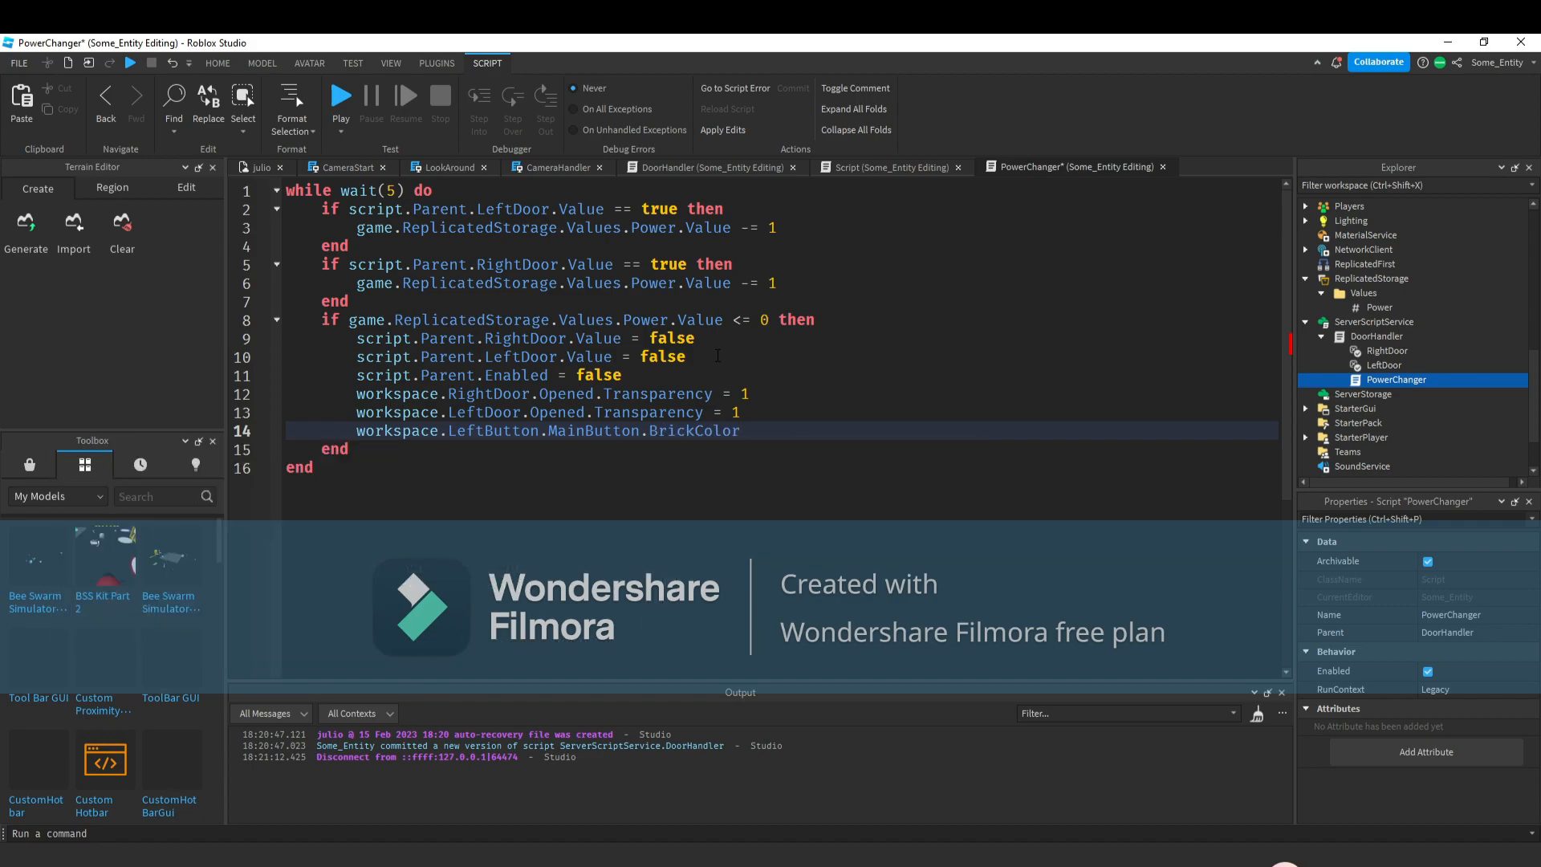
{"action": "type", "text": "."}
{"action": "key", "text": "BackSpace"}
{"action": "type", "text": "="}
{"action": "type", "text": " Br"}
{"action": "key", "text": "Tab"}
{"action": "type", "text": ".n"}
{"action": "key", "text": "Tab"}
{"action": "type", "text": "(\"re"}
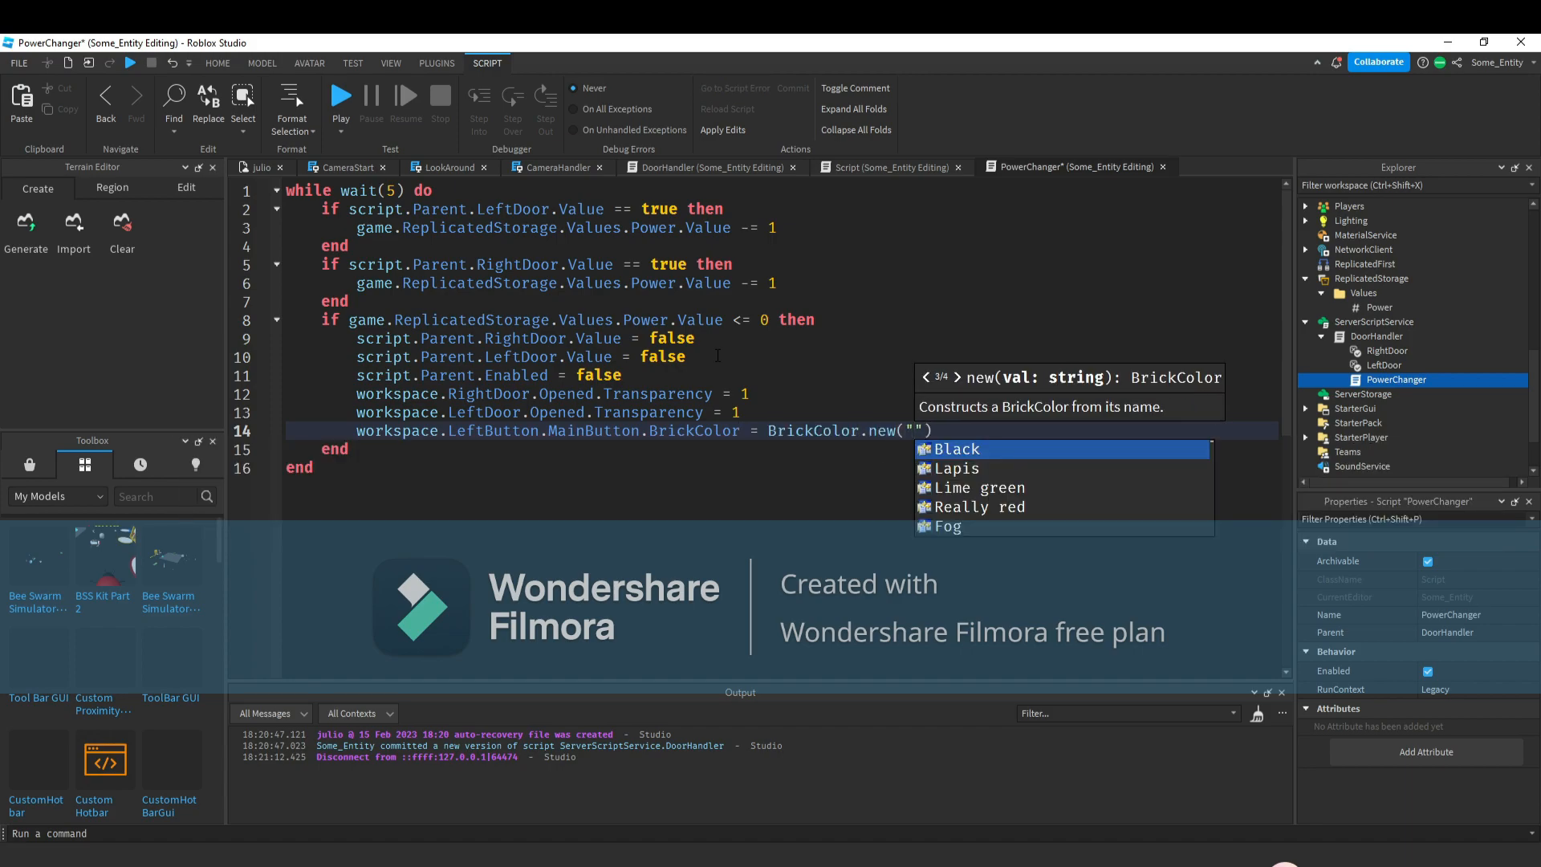
{"action": "key", "text": "Tab"}
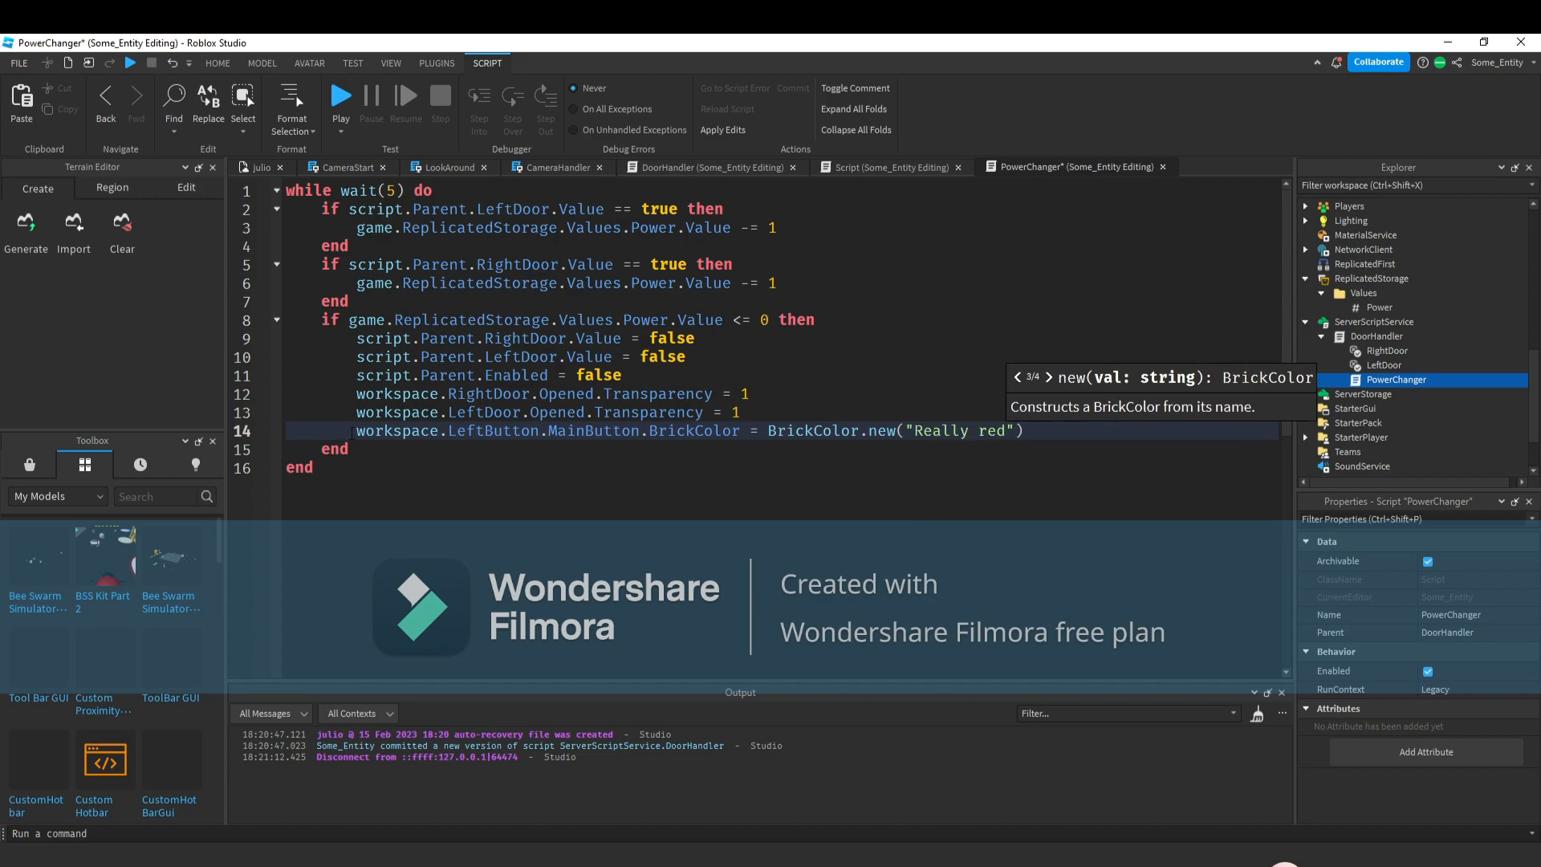
Duplicate the BrickColor line and change LeftButton to RightButton in the copy.
{"action": "left_click_drag", "start_coordinate": [353, 434], "coordinate": [1241, 422]}
{"action": "key", "text": "ctrl+c"}
{"action": "key", "text": "End"}
{"action": "key", "text": "Return"}
{"action": "key", "text": "ctrl+v"}
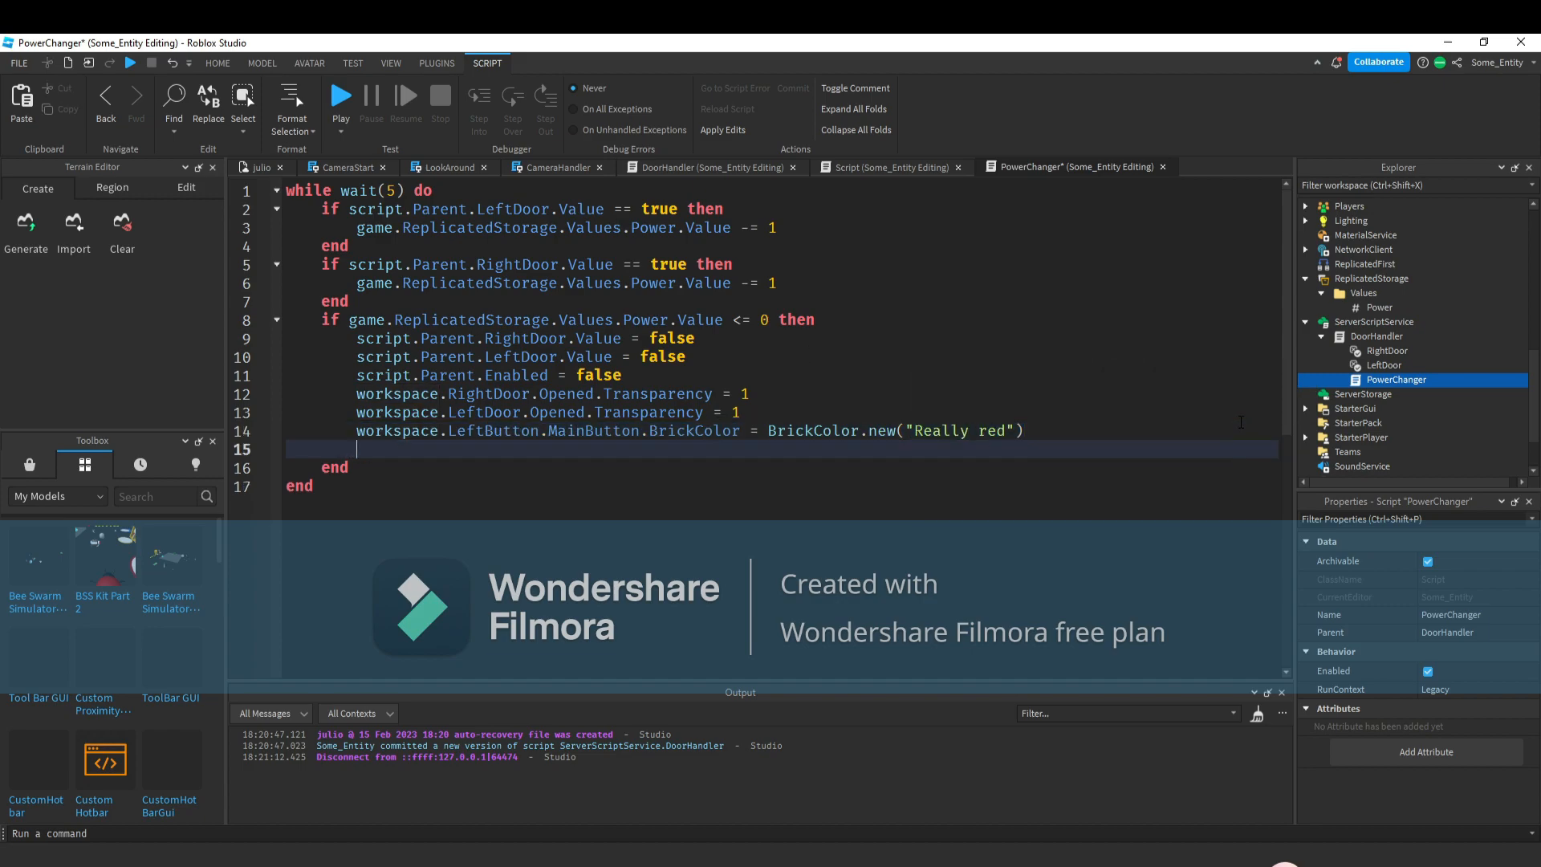
{"action": "double_click", "coordinate": [493, 449]}
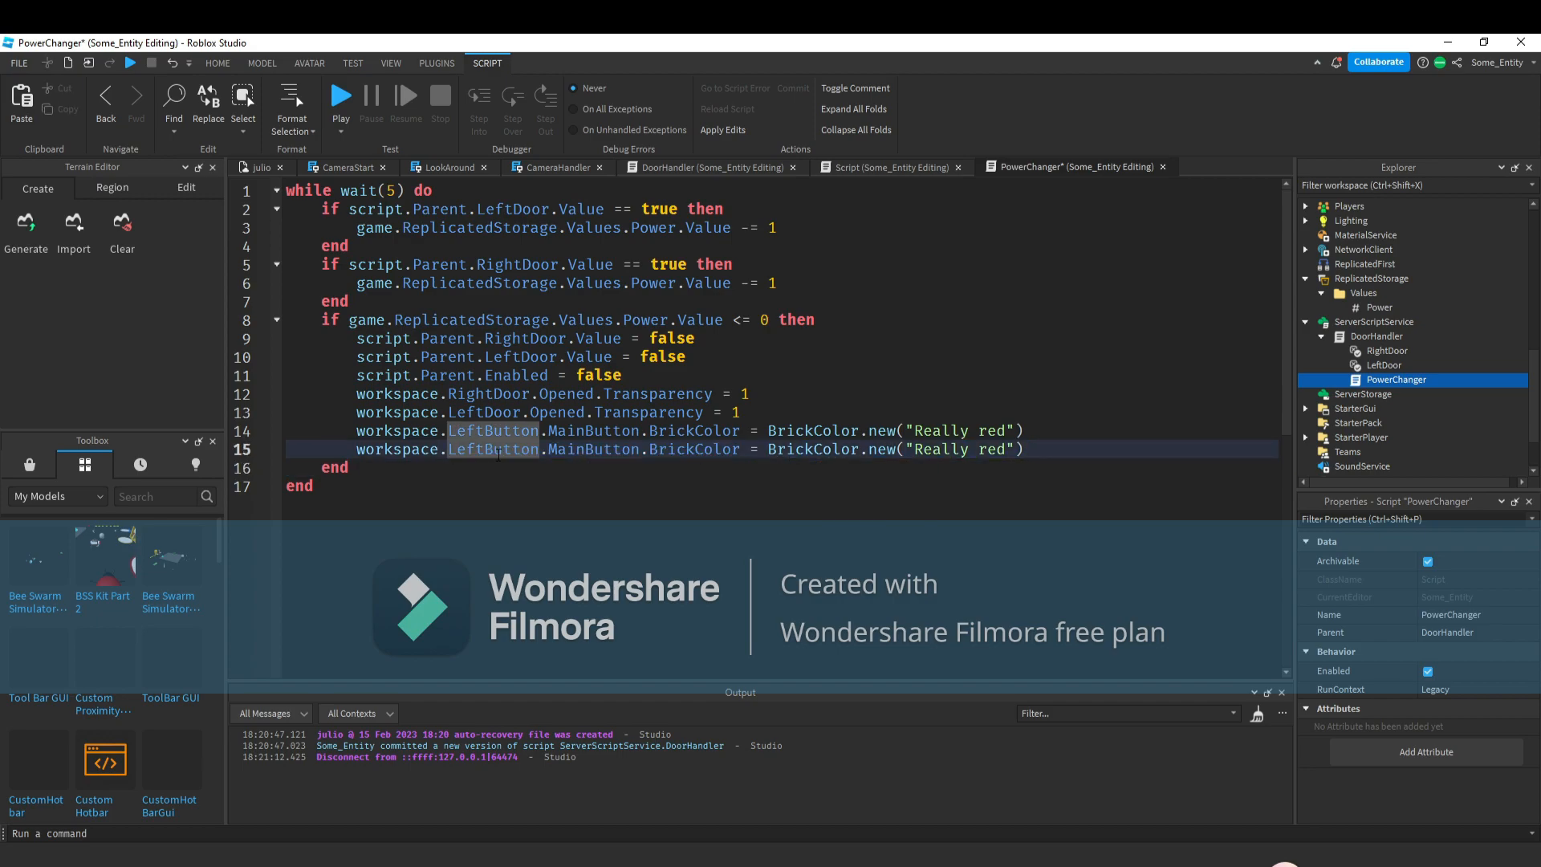
{"action": "type", "text": "righ"}
{"action": "key", "text": "Down"}
{"action": "key", "text": "Return"}
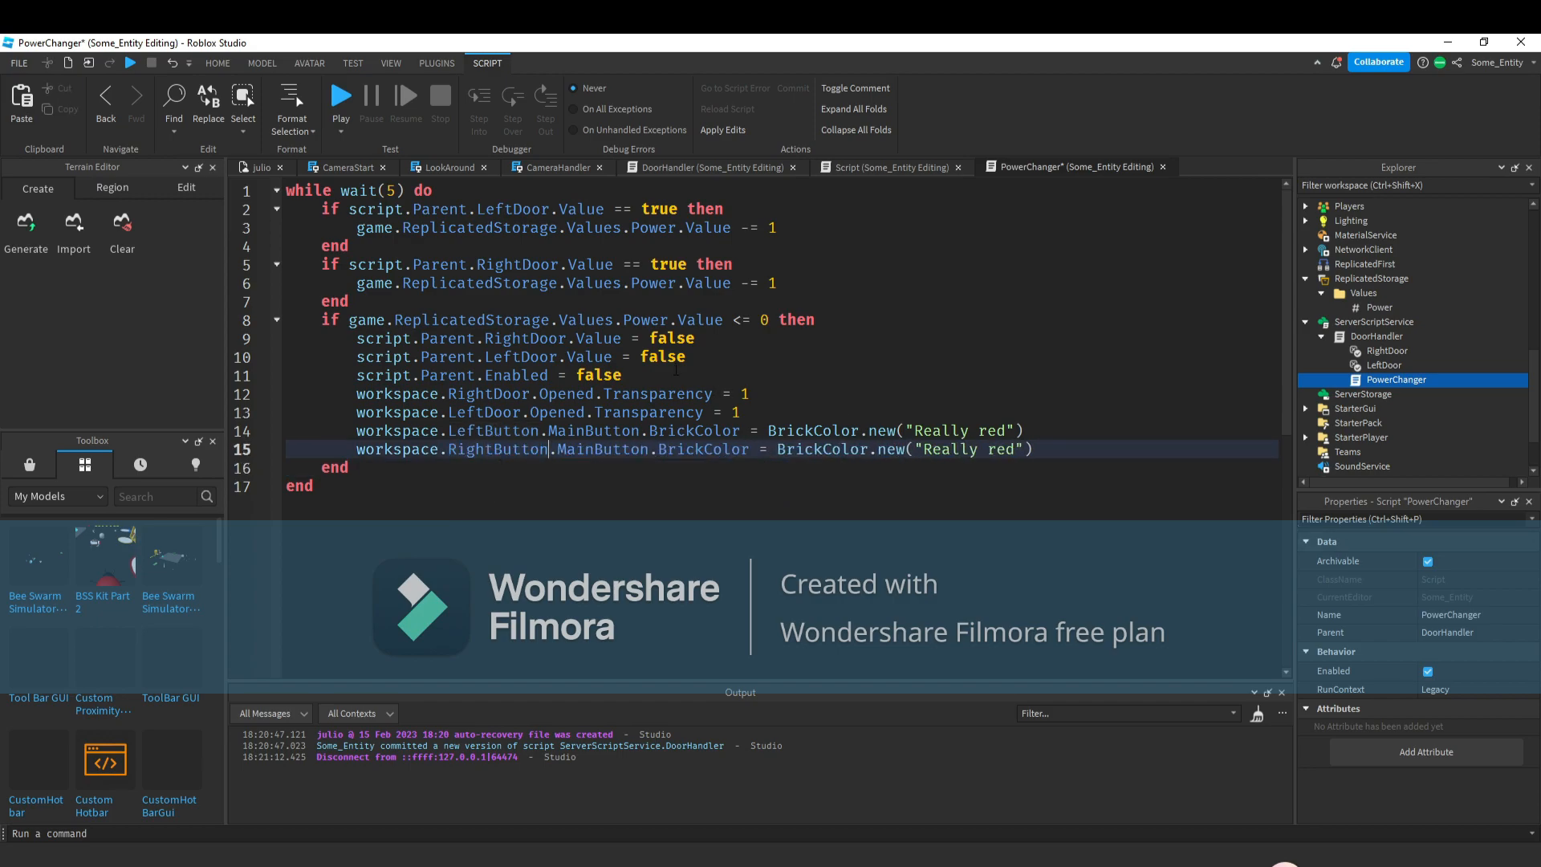
In DoorHandler, add rightButton.MainButton.Backround.Text.Text = "Open" to the right door's else branch.
{"action": "left_click", "coordinate": [851, 167]}
{"action": "left_click", "coordinate": [658, 167]}
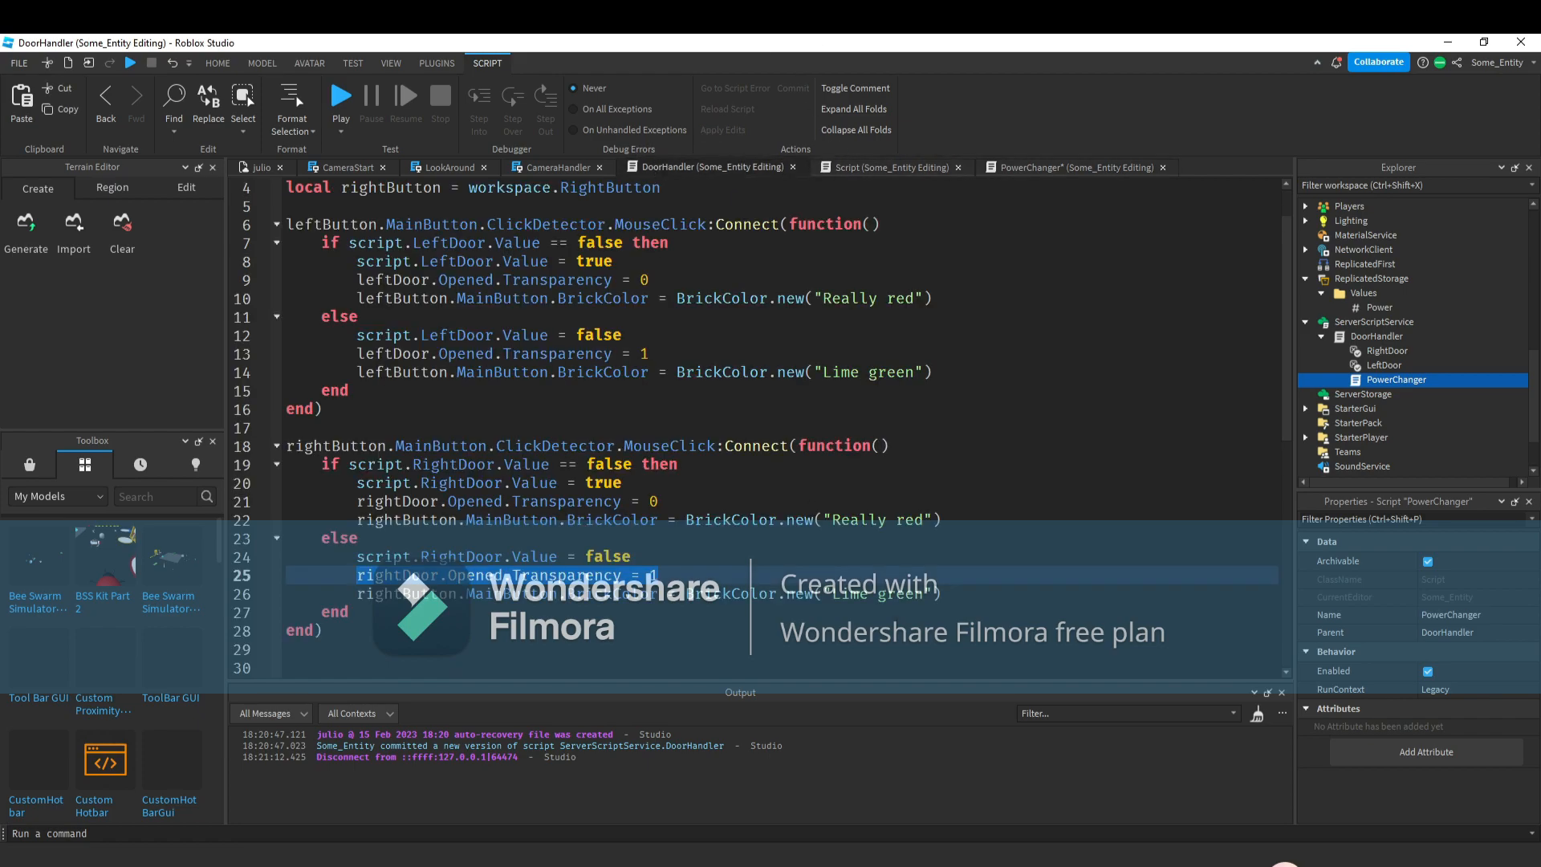
{"action": "left_click", "coordinate": [946, 577]}
{"action": "key", "text": "Return"}
{"action": "type", "text": "rightButton."}
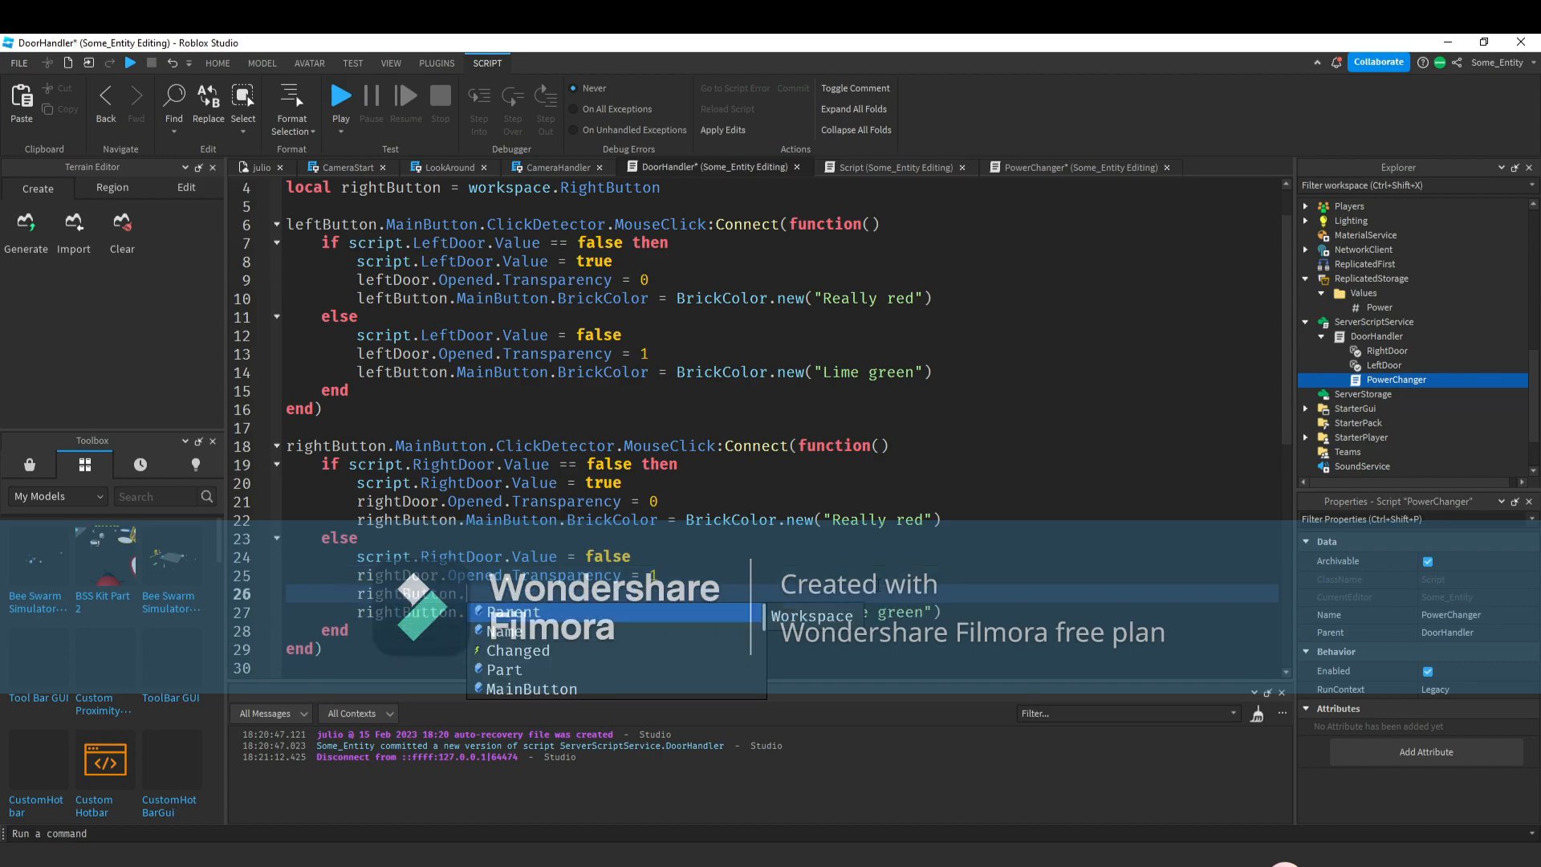
{"action": "type", "text": "MainButton.Sou"}
{"action": "key", "text": "BackSpace"}
{"action": "key", "text": "BackSpace"}
{"action": "key", "text": "BackSpace"}
{"action": "type", "text": "Backround.r"}
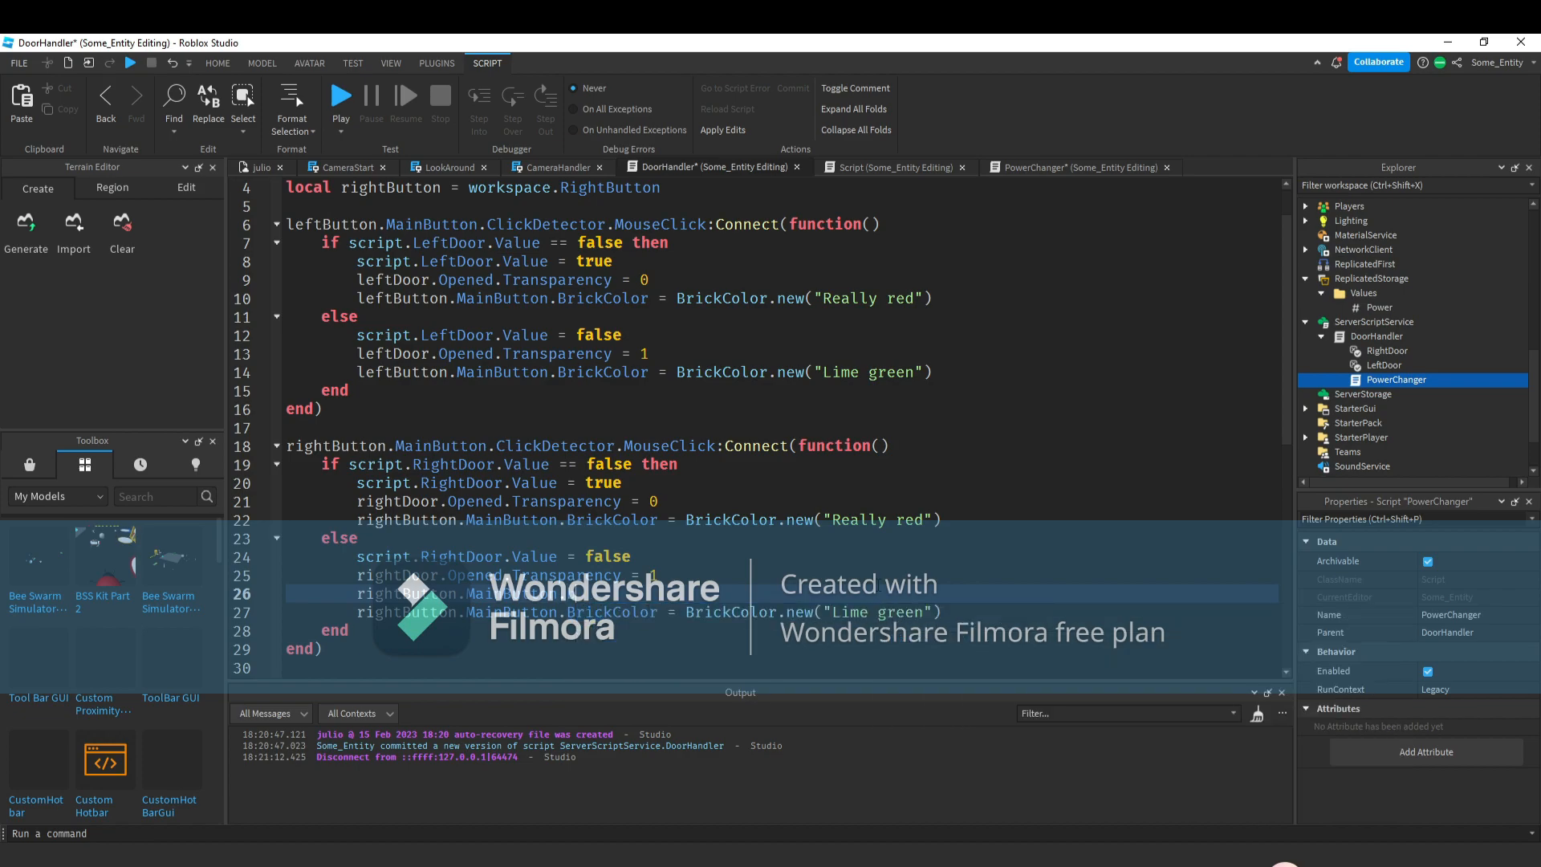
{"action": "key", "text": "BackSpace"}
{"action": "type", "text": "Text.Text"}
{"action": "type", "text": " = \"\""}
{"action": "type", "text": "CL"}
{"action": "key", "text": "BackSpace"}
{"action": "key", "text": "BackSpace"}
{"action": "type", "text": "Opd"}
{"action": "key", "text": "BackSpace"}
{"action": "type", "text": "en"}
Copy that text line into the left door's else branch and change rightButton to leftButton.
{"action": "left_click_drag", "start_coordinate": [818, 593], "coordinate": [764, 575]}
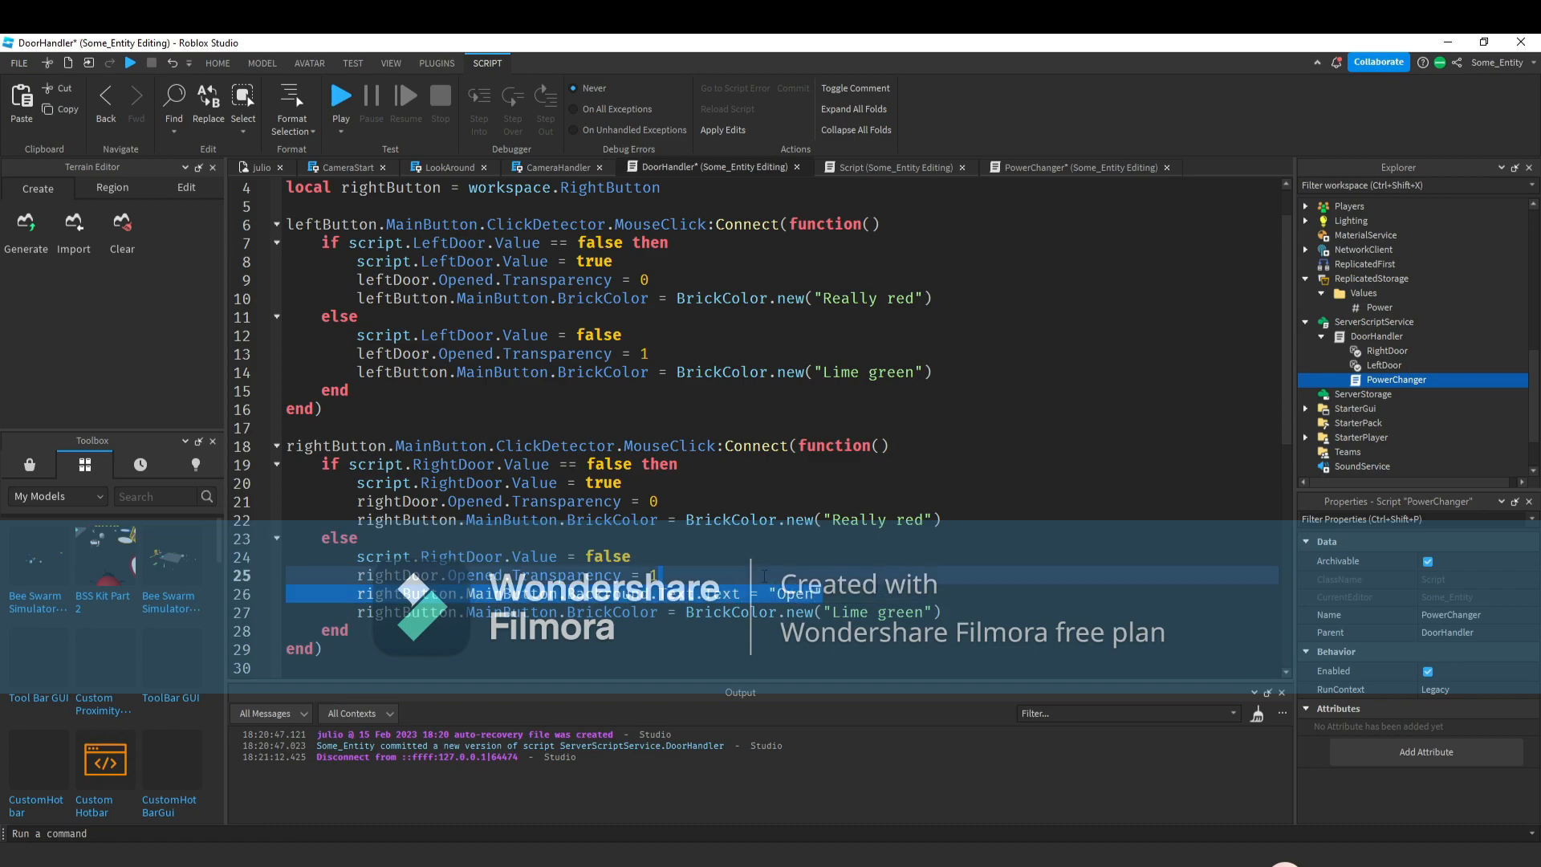
{"action": "left_click", "coordinate": [709, 337]}
{"action": "left_click", "coordinate": [710, 354]}
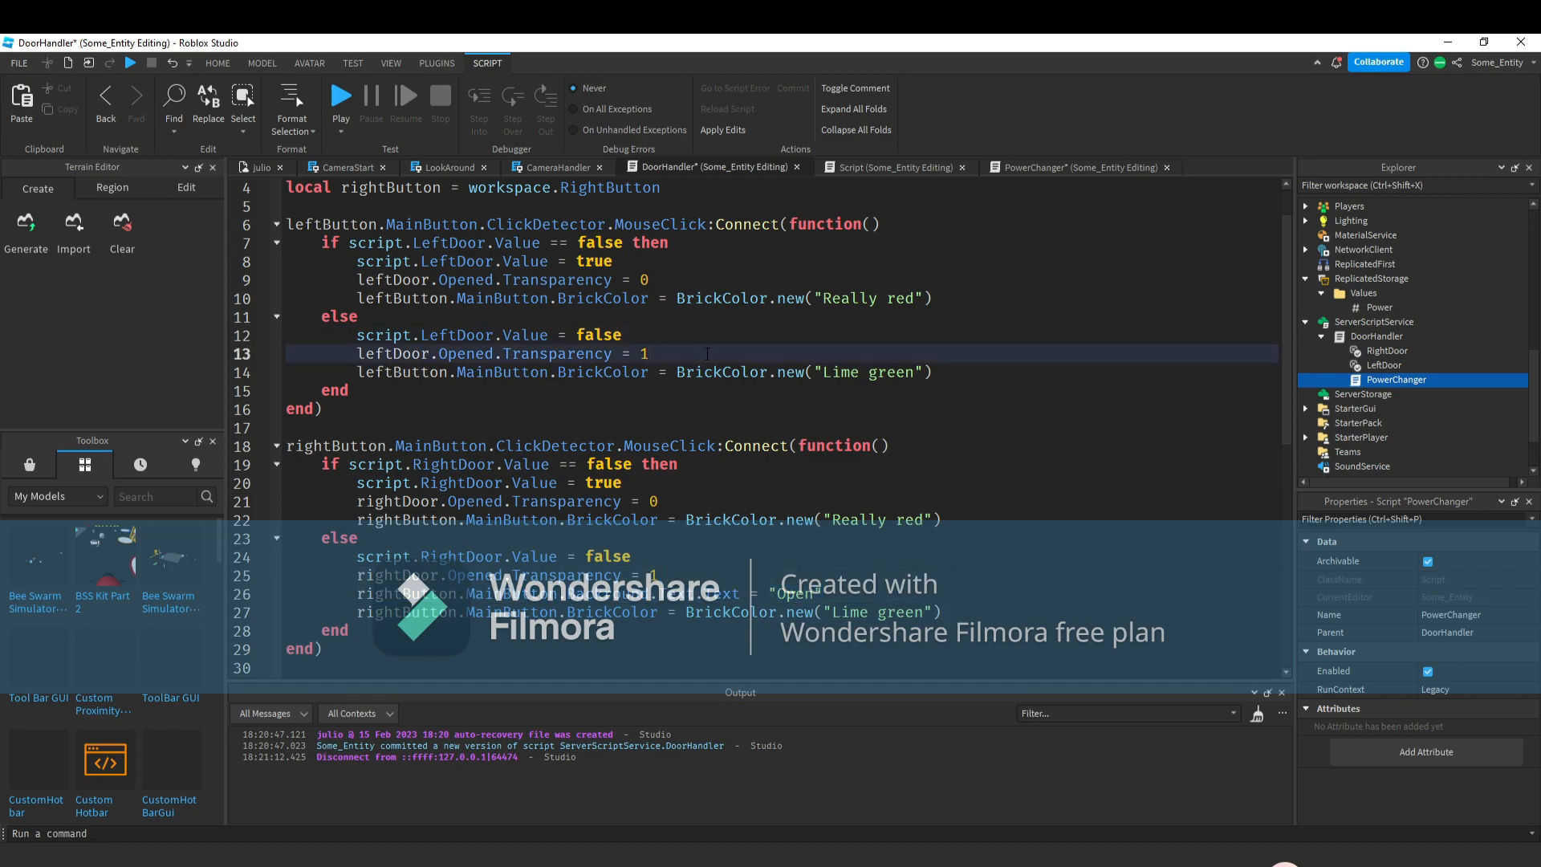
{"action": "key", "text": "ctrl+v"}
{"action": "left_click", "coordinate": [820, 268]}
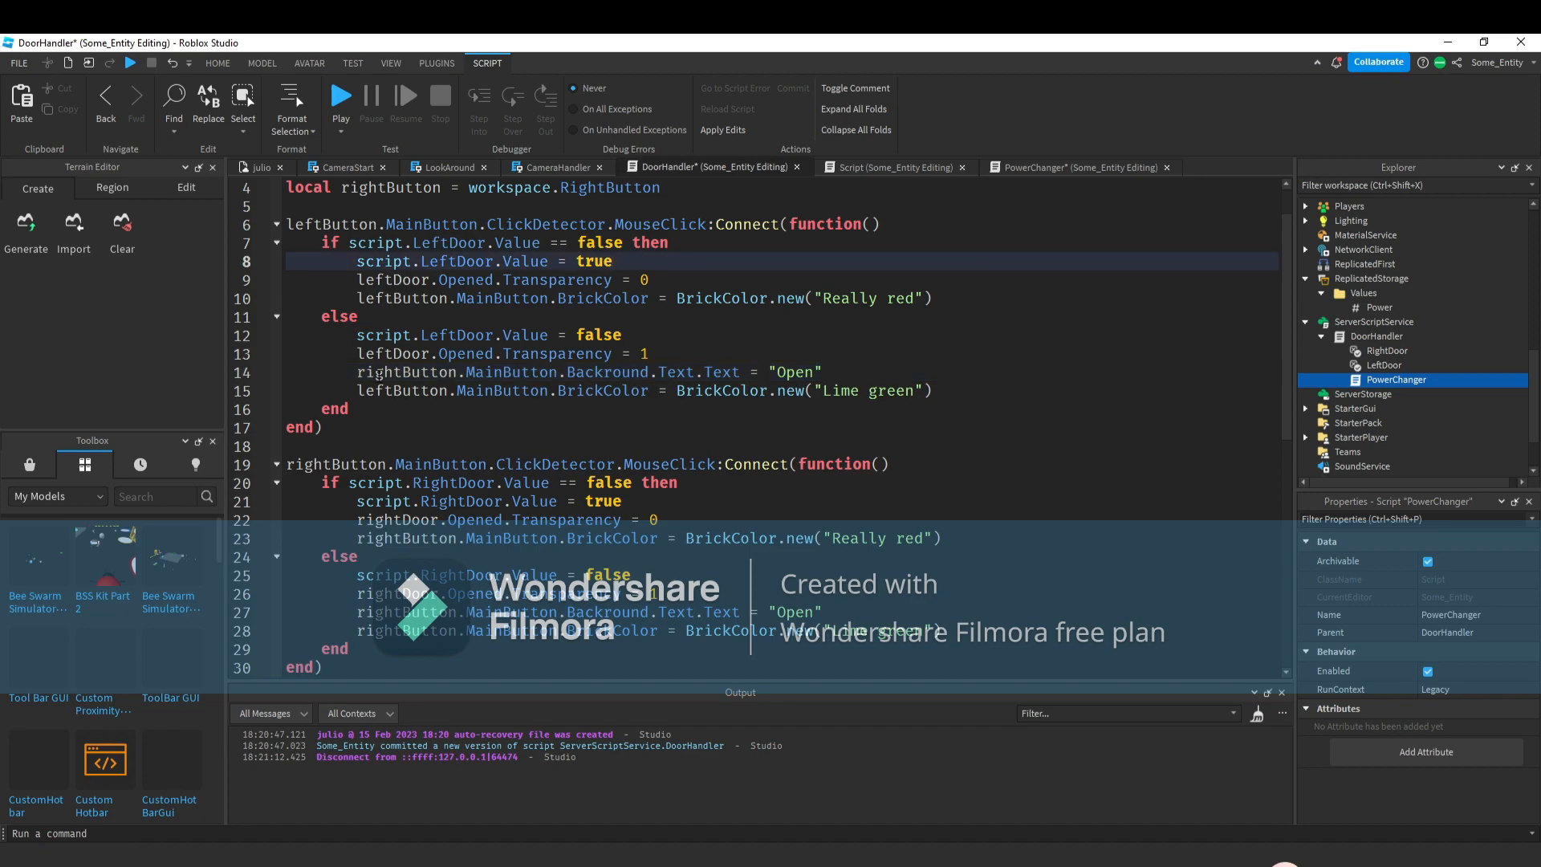
{"action": "double_click", "coordinate": [378, 372]}
{"action": "type", "text": "left"}
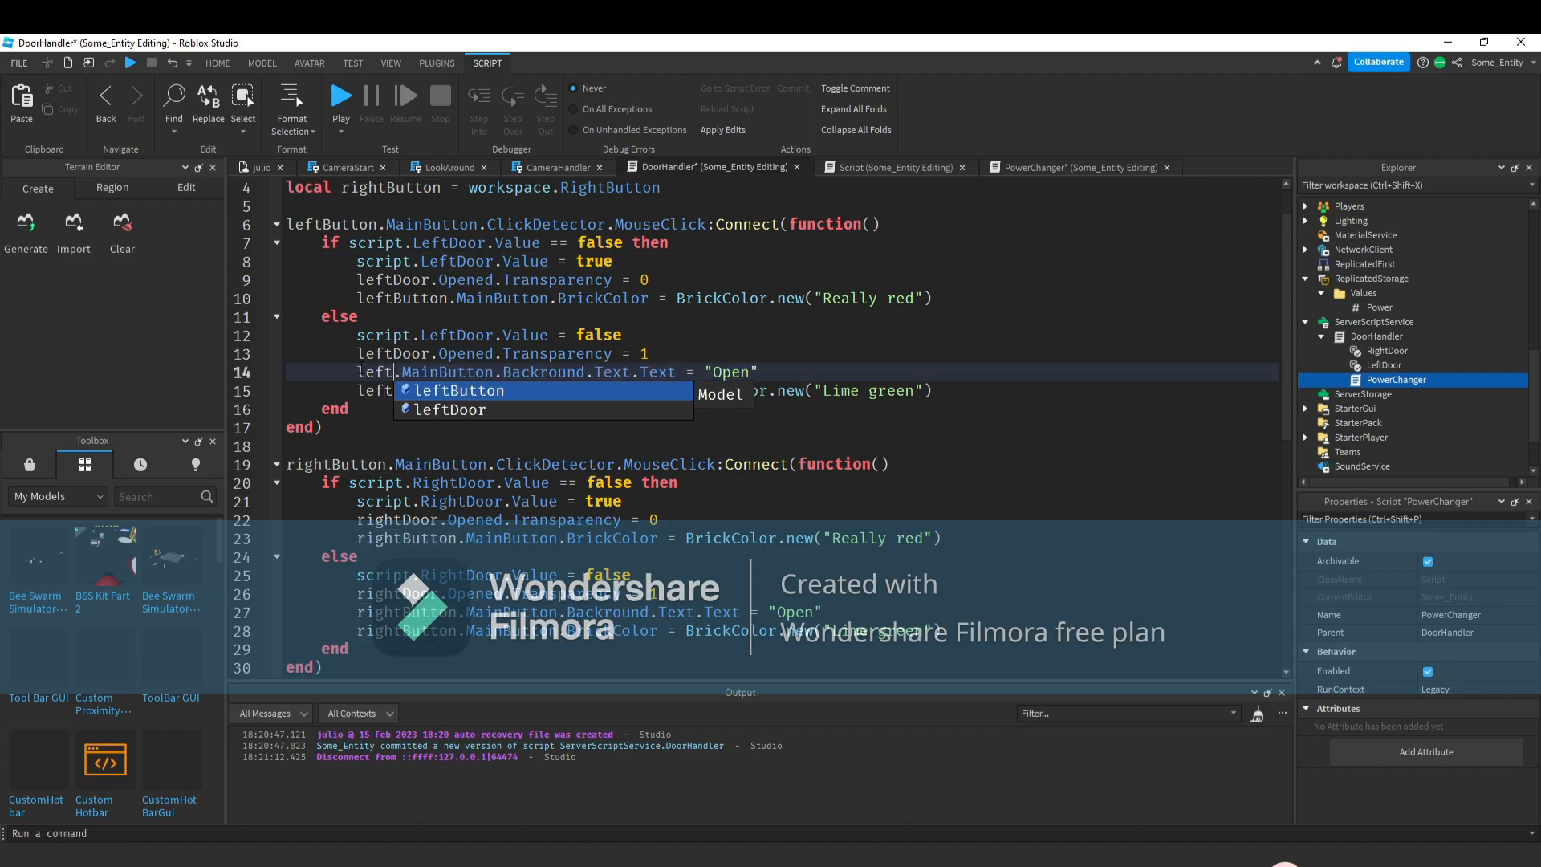
{"action": "key", "text": "Tab"}
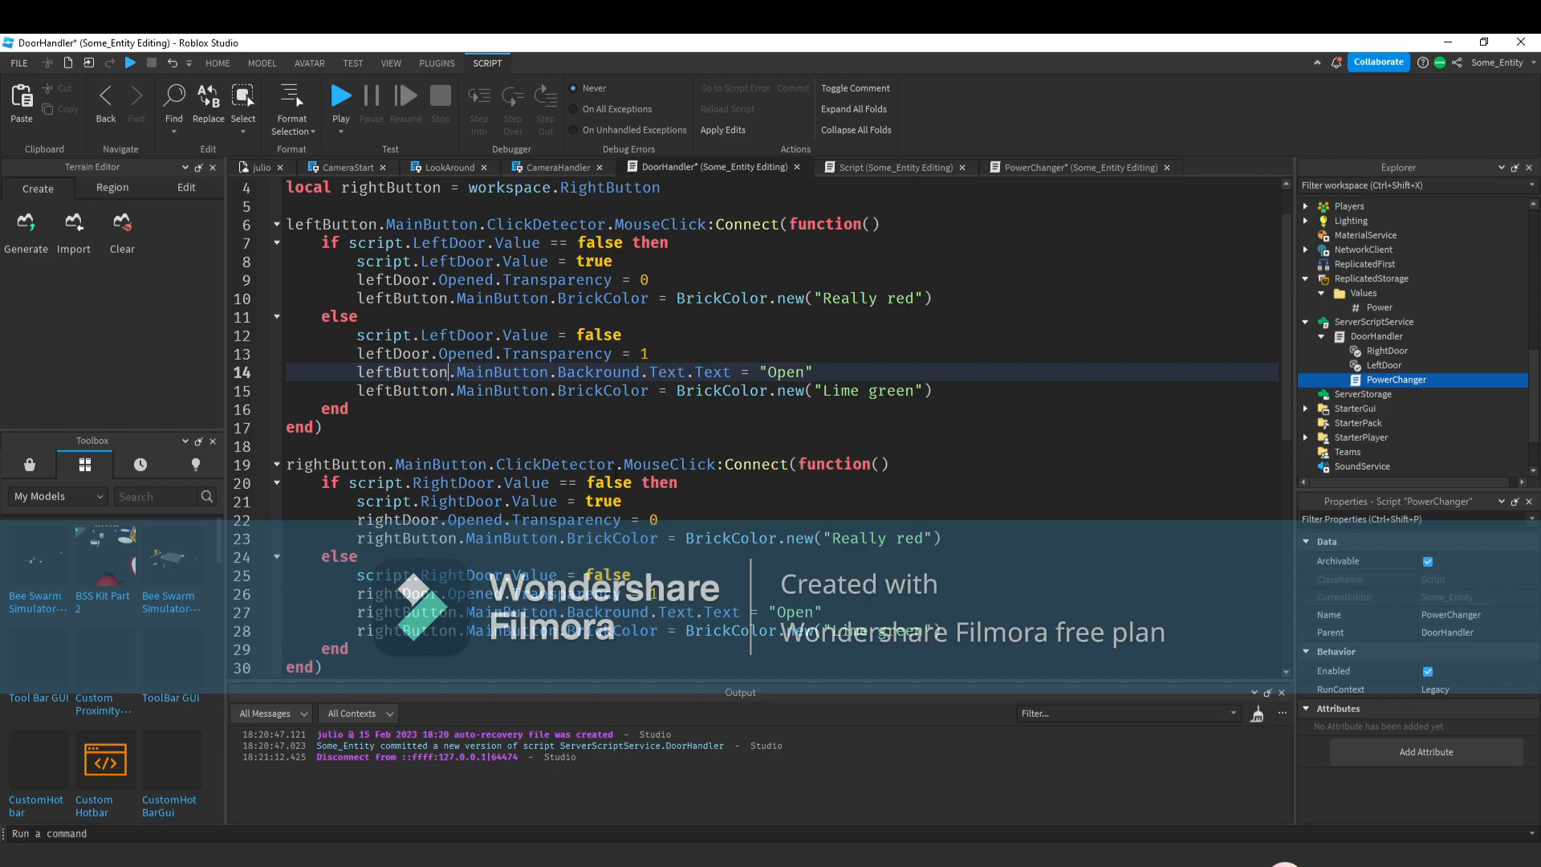
Paste the text line into the right door's open branch and set its string to "Close door".
{"action": "left_click", "coordinate": [675, 523]}
{"action": "key", "text": "Return"}
{"action": "key", "text": "ctrl+v"}
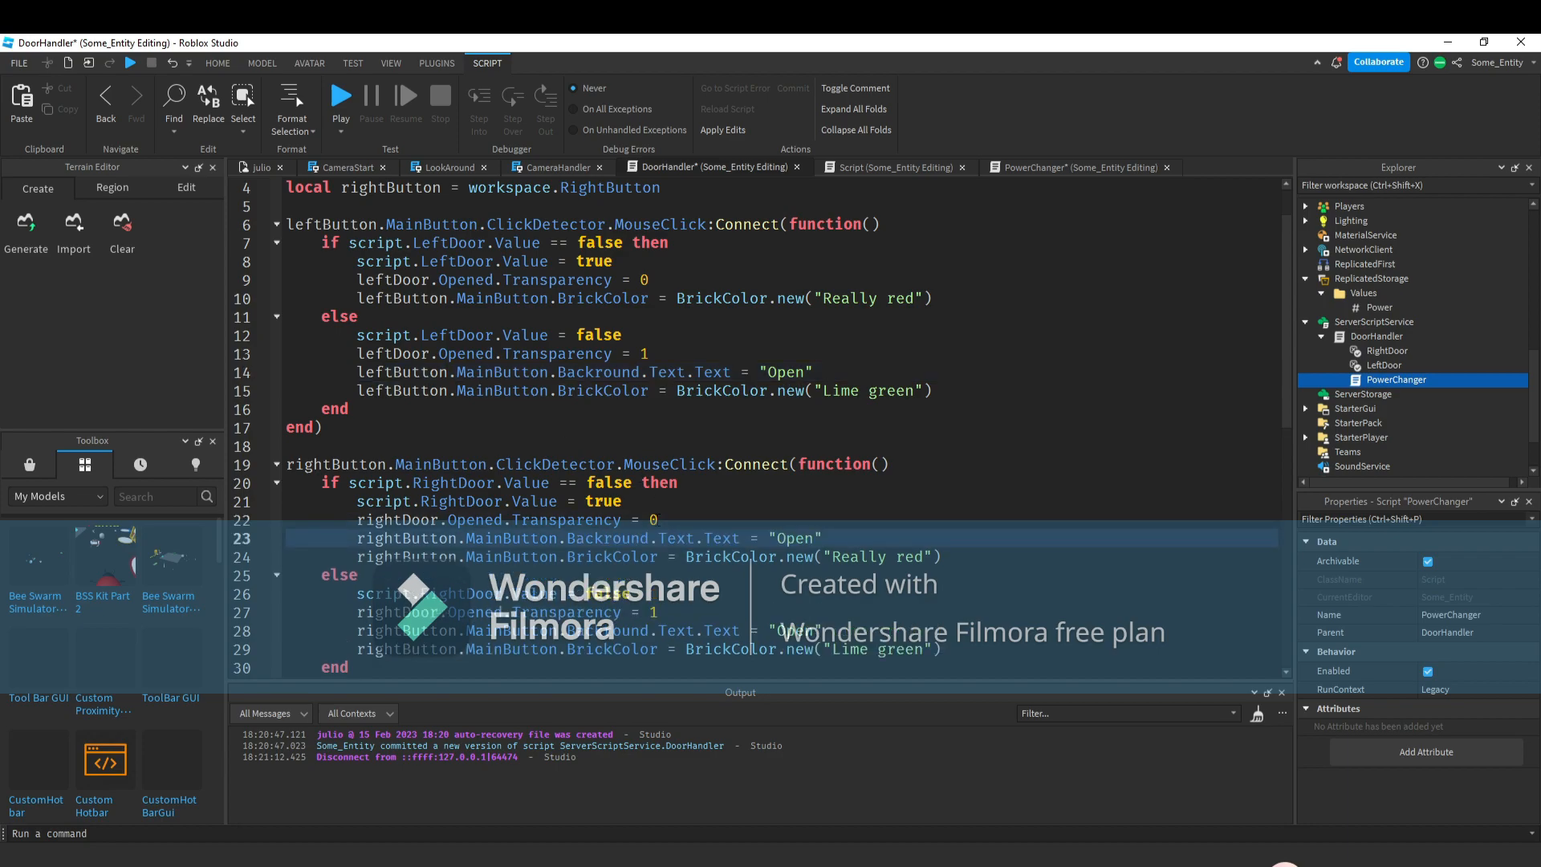
{"action": "double_click", "coordinate": [795, 538]}
{"action": "type", "text": "Close door"}
Paste it into the left door's open branch, set "Close door", change to leftButton, and remove the blank line.
{"action": "left_click", "coordinate": [790, 285]}
{"action": "key", "text": "Return"}
{"action": "type", "text": "rightButton.MainButton.Backround.Text.Text = \"Open\""}
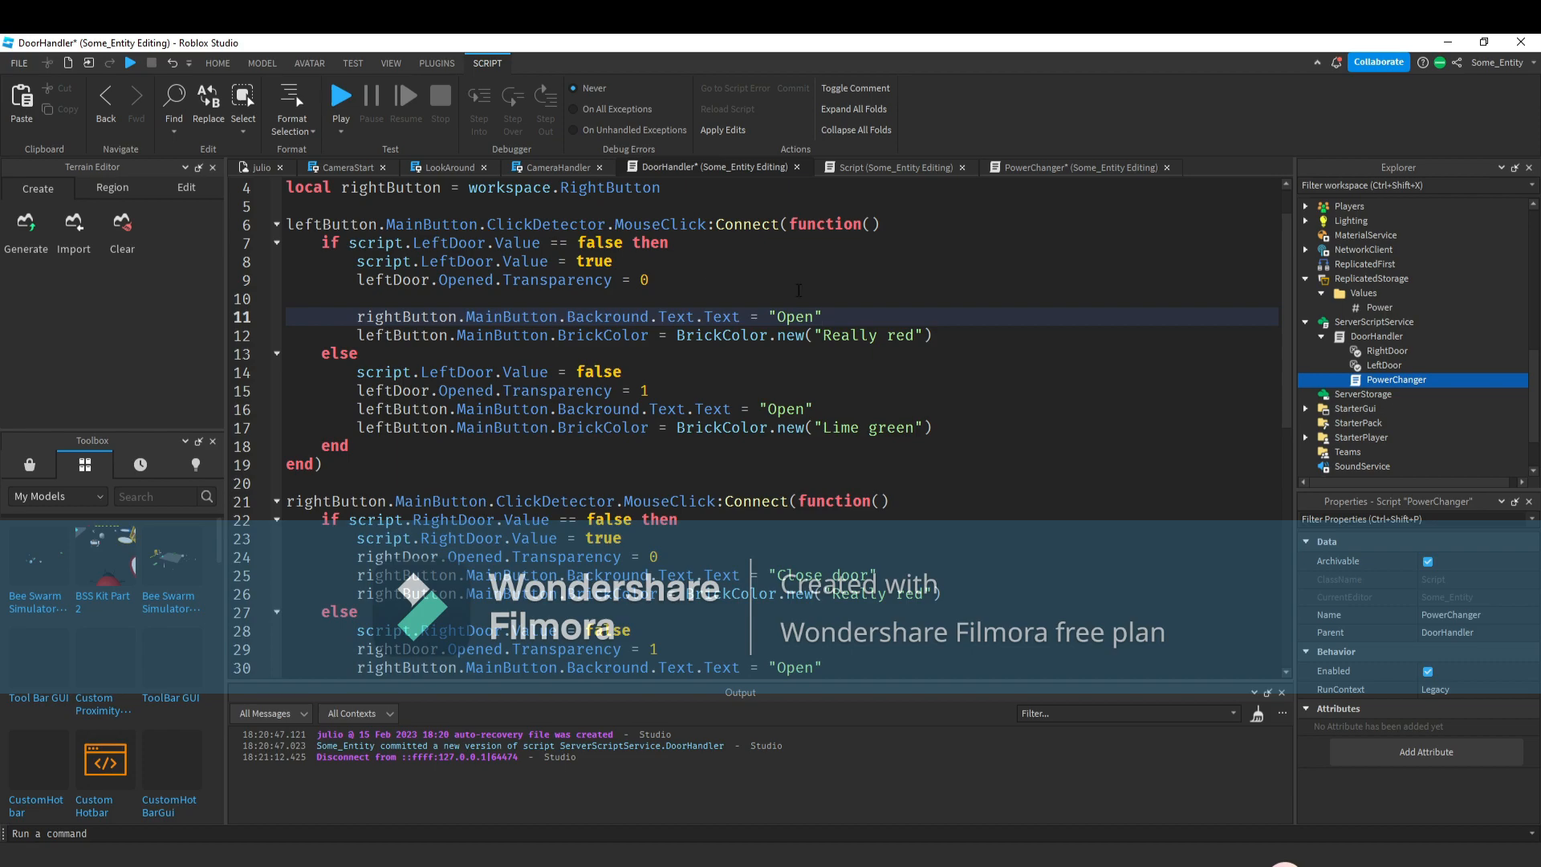
{"action": "double_click", "coordinate": [789, 317]}
{"action": "type", "text": "Close door"}
{"action": "double_click", "coordinate": [407, 316]}
{"action": "type", "text": "le"}
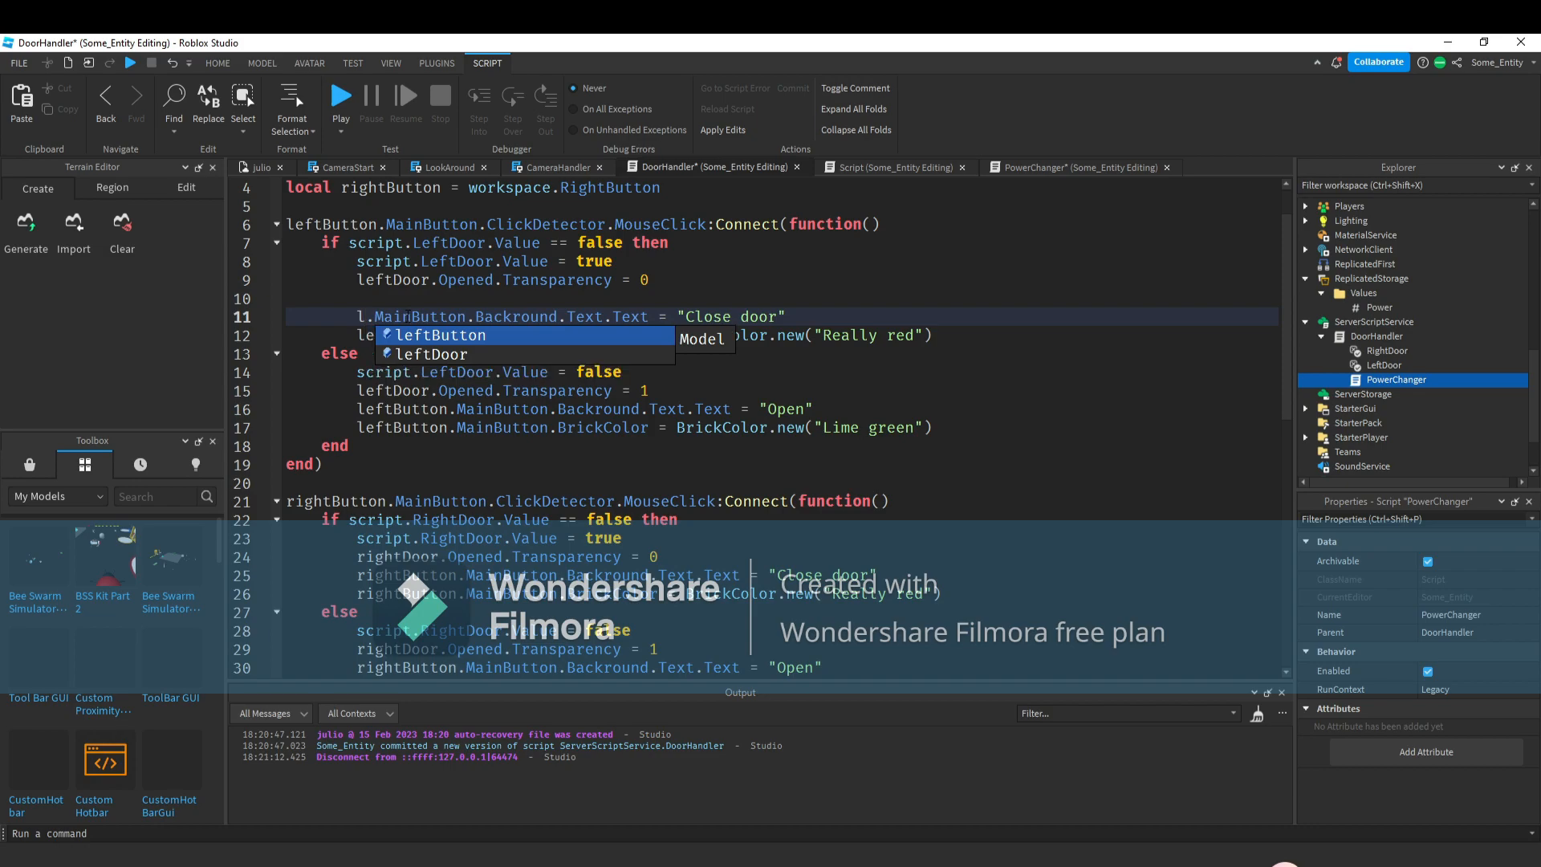
{"action": "left_click", "coordinate": [559, 298]}
{"action": "key", "text": "BackSpace"}
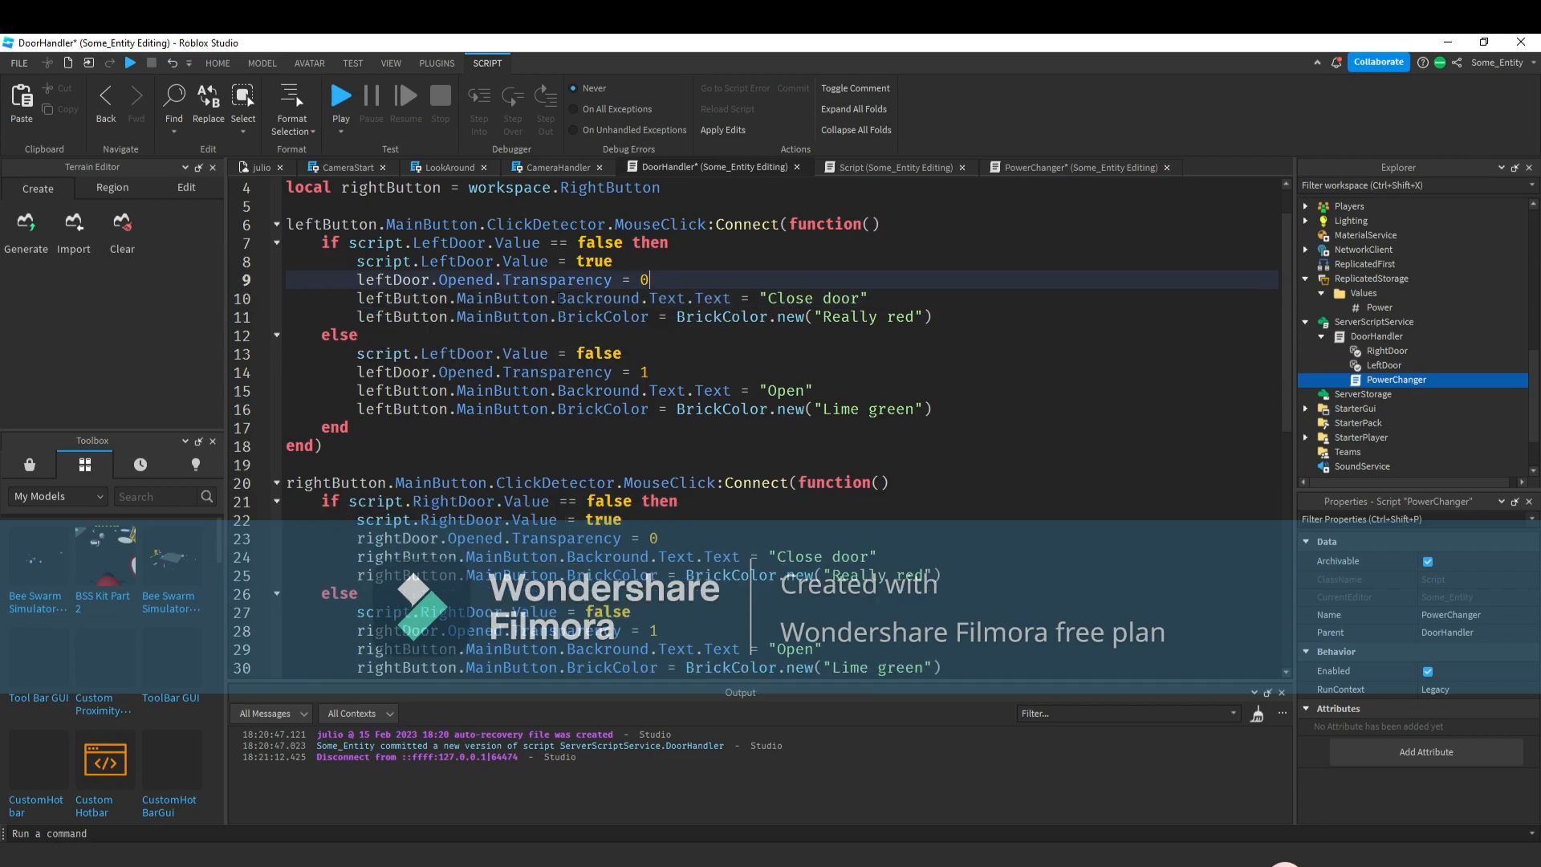
Select both buttons' Text labels in the workspace and set their Text property to "Close door".
{"action": "left_click", "coordinate": [245, 168]}
{"action": "left_click", "coordinate": [597, 482]}
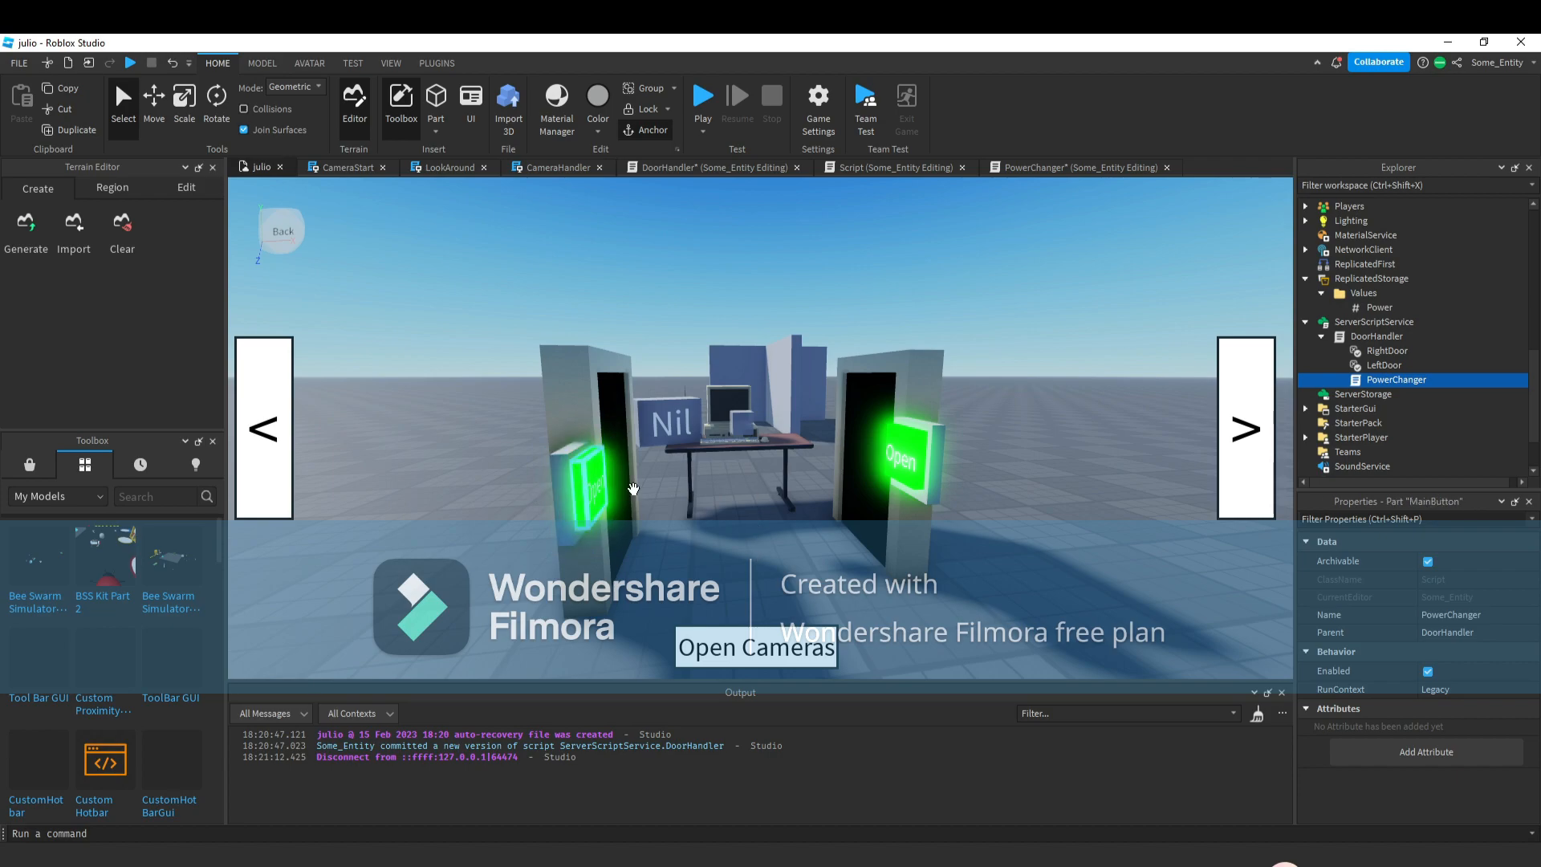
{"action": "scroll", "coordinate": [1336, 358], "scroll_direction": "up", "scroll_amount": 2}
{"action": "left_click", "coordinate": [1351, 316]}
{"action": "left_click", "coordinate": [1366, 330]}
{"action": "scroll", "coordinate": [1383, 358], "scroll_direction": "down", "scroll_amount": 1}
{"action": "left_click", "coordinate": [1321, 361]}
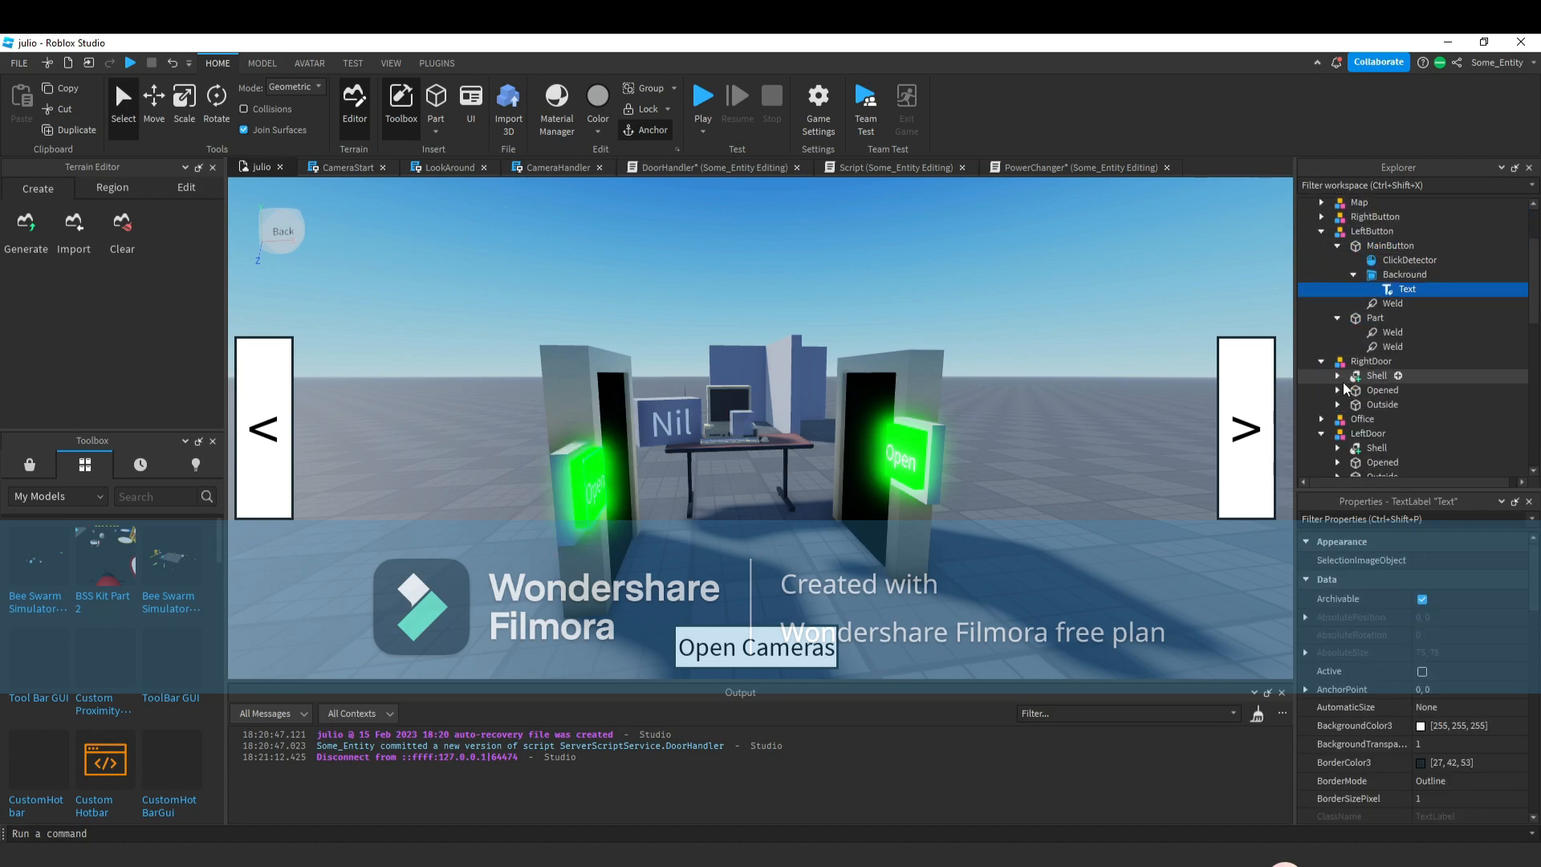
{"action": "left_click", "coordinate": [1321, 367]}
{"action": "scroll", "coordinate": [1339, 405], "scroll_direction": "up", "scroll_amount": 2}
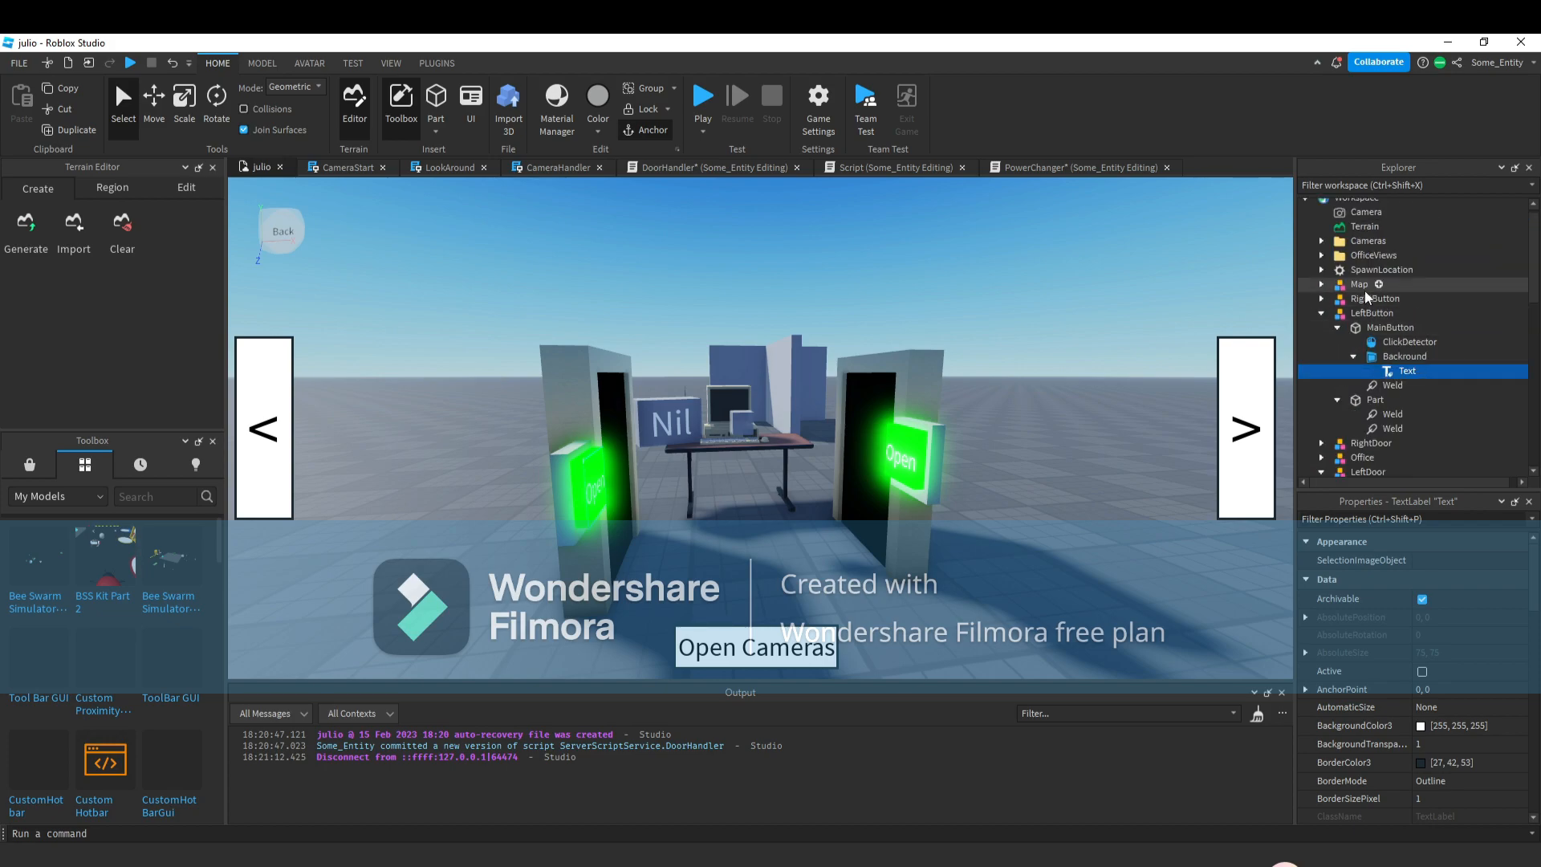
{"action": "left_click", "coordinate": [1322, 298]}
{"action": "left_click", "coordinate": [1409, 355]}
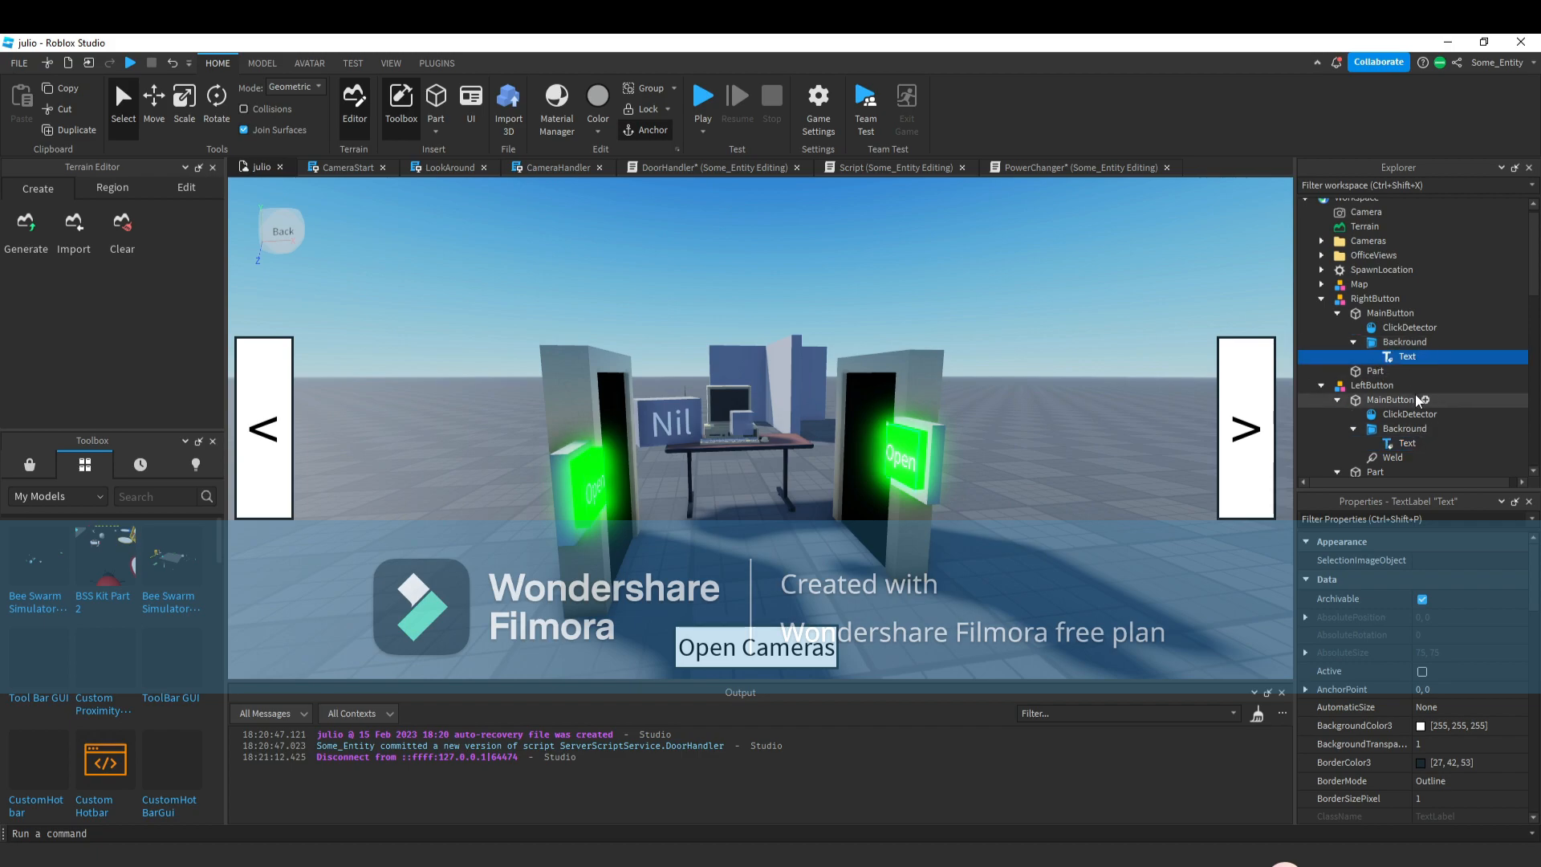
{"action": "left_click", "coordinate": [1406, 443], "text": "ctrl"}
{"action": "left_click", "coordinate": [1365, 519]}
{"action": "type", "text": "te"}
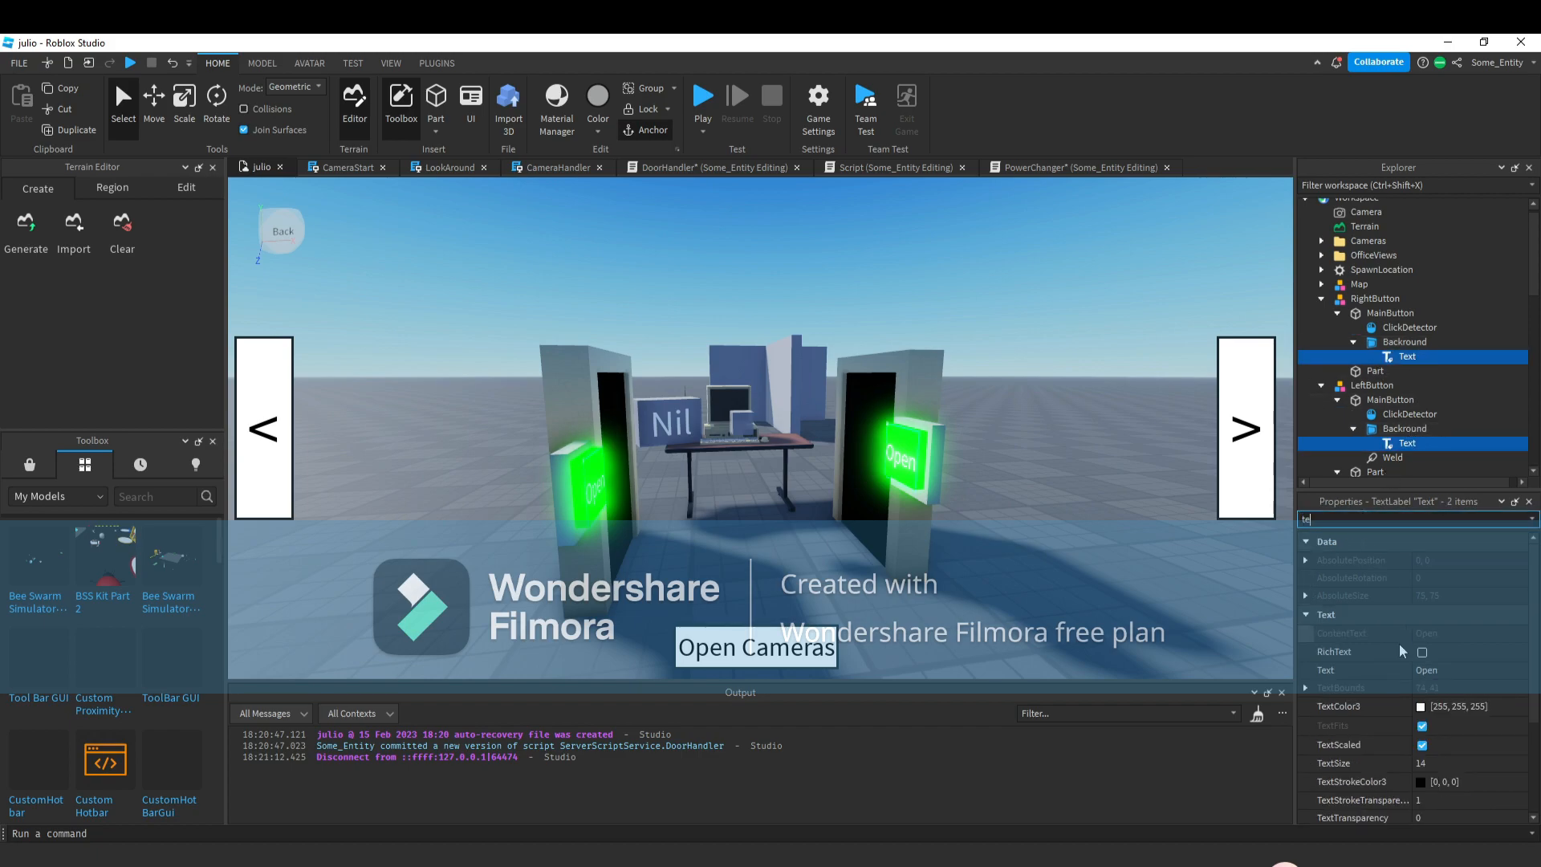
{"action": "left_click", "coordinate": [1453, 672]}
{"action": "type", "text": "Close"}
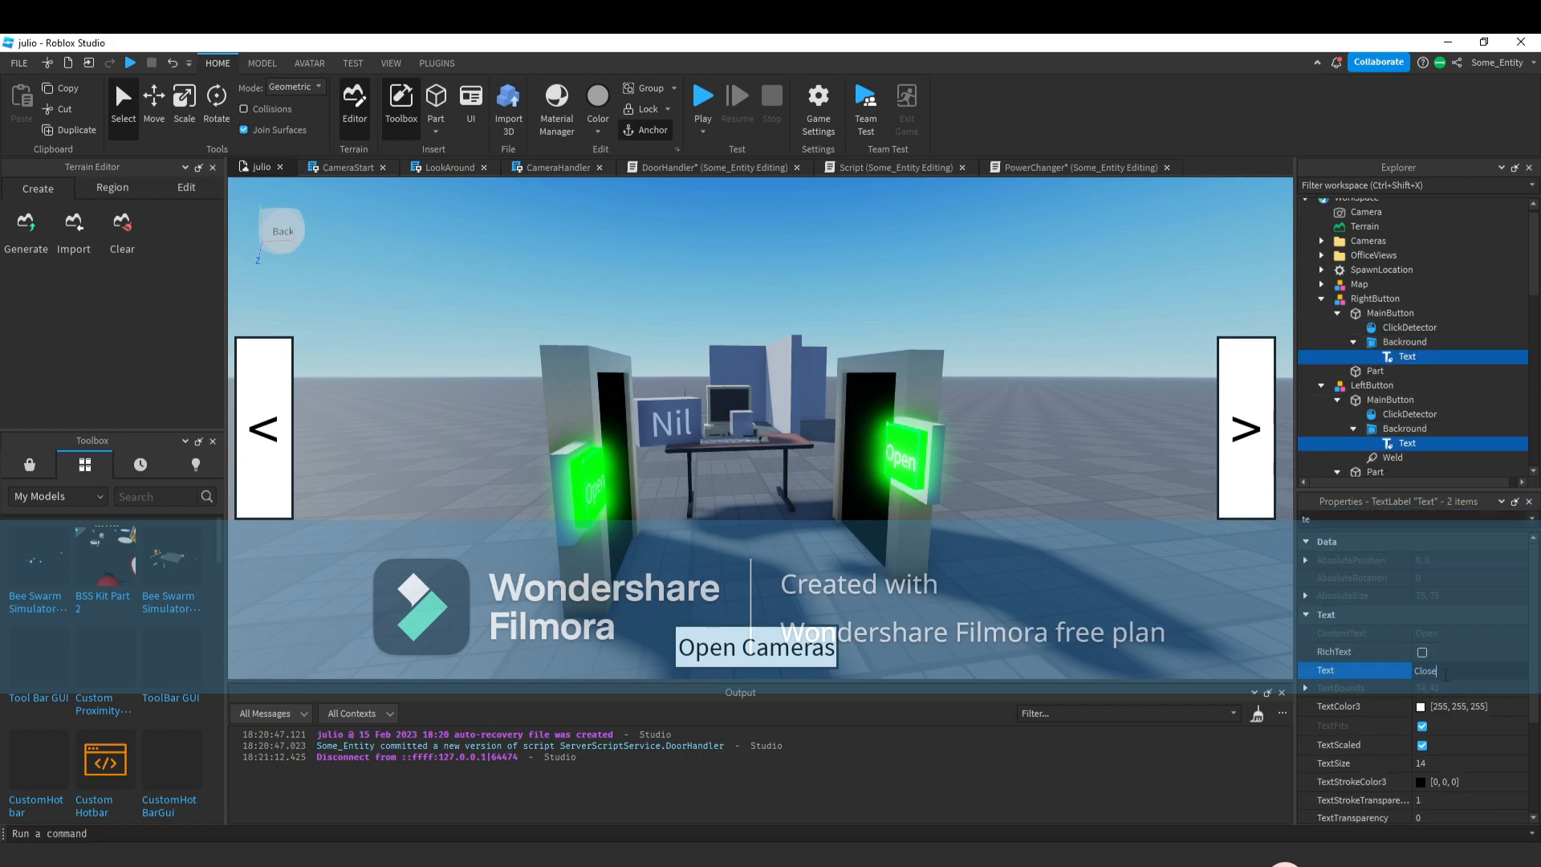
{"action": "type", "text": " door"}
{"action": "key", "text": "Return"}
Playtest the game, opening a door with its button and switching views while watching Power, then stop.
{"action": "left_click", "coordinate": [1022, 546]}
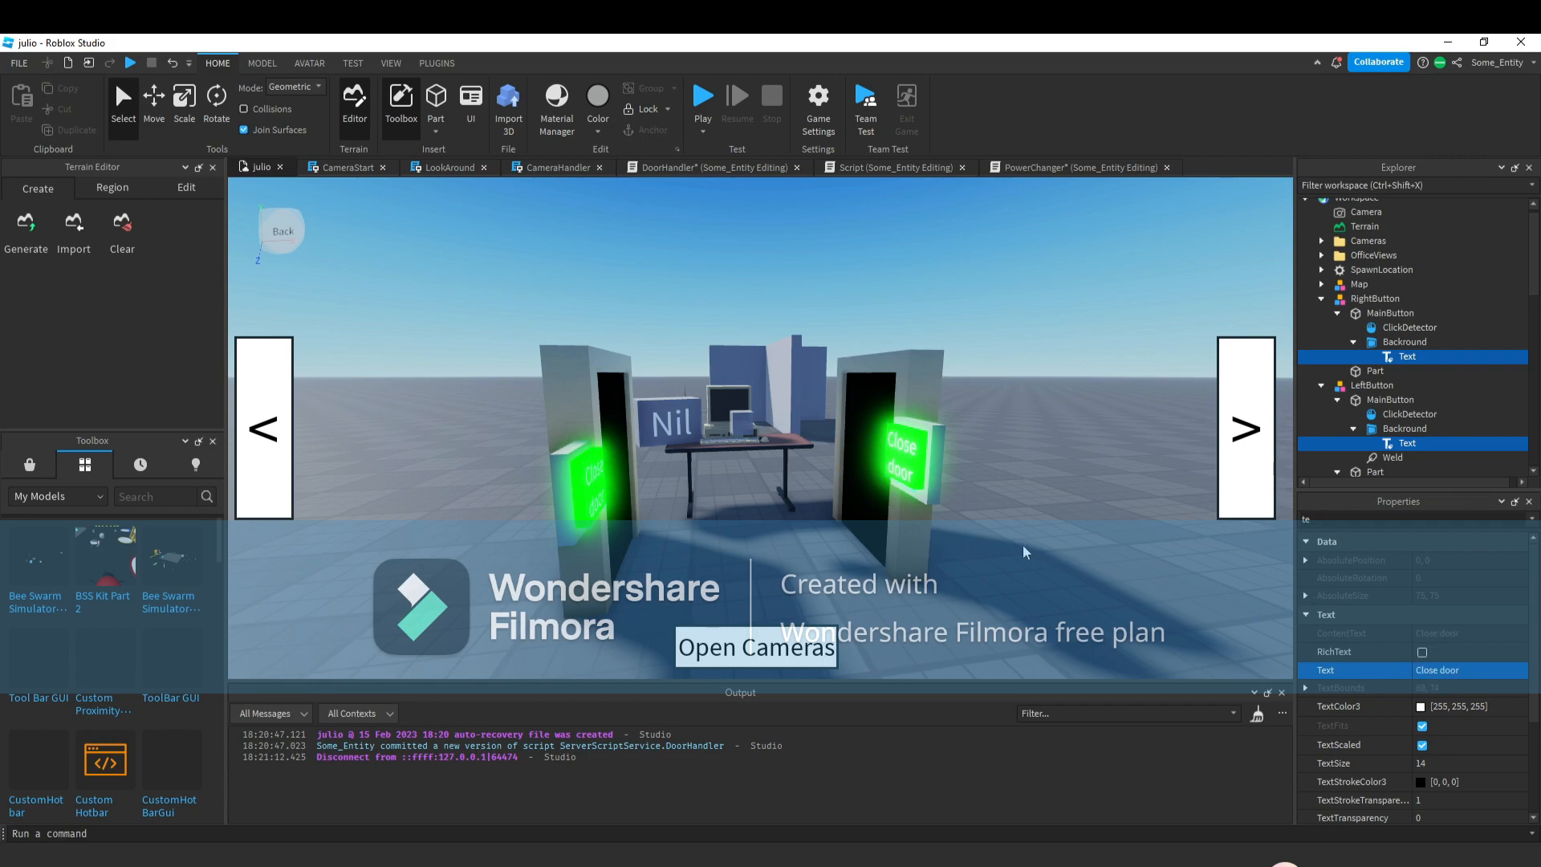
{"action": "scroll", "coordinate": [1022, 546], "scroll_direction": "up", "scroll_amount": 2}
{"action": "scroll", "coordinate": [1023, 546], "scroll_direction": "down", "scroll_amount": 2}
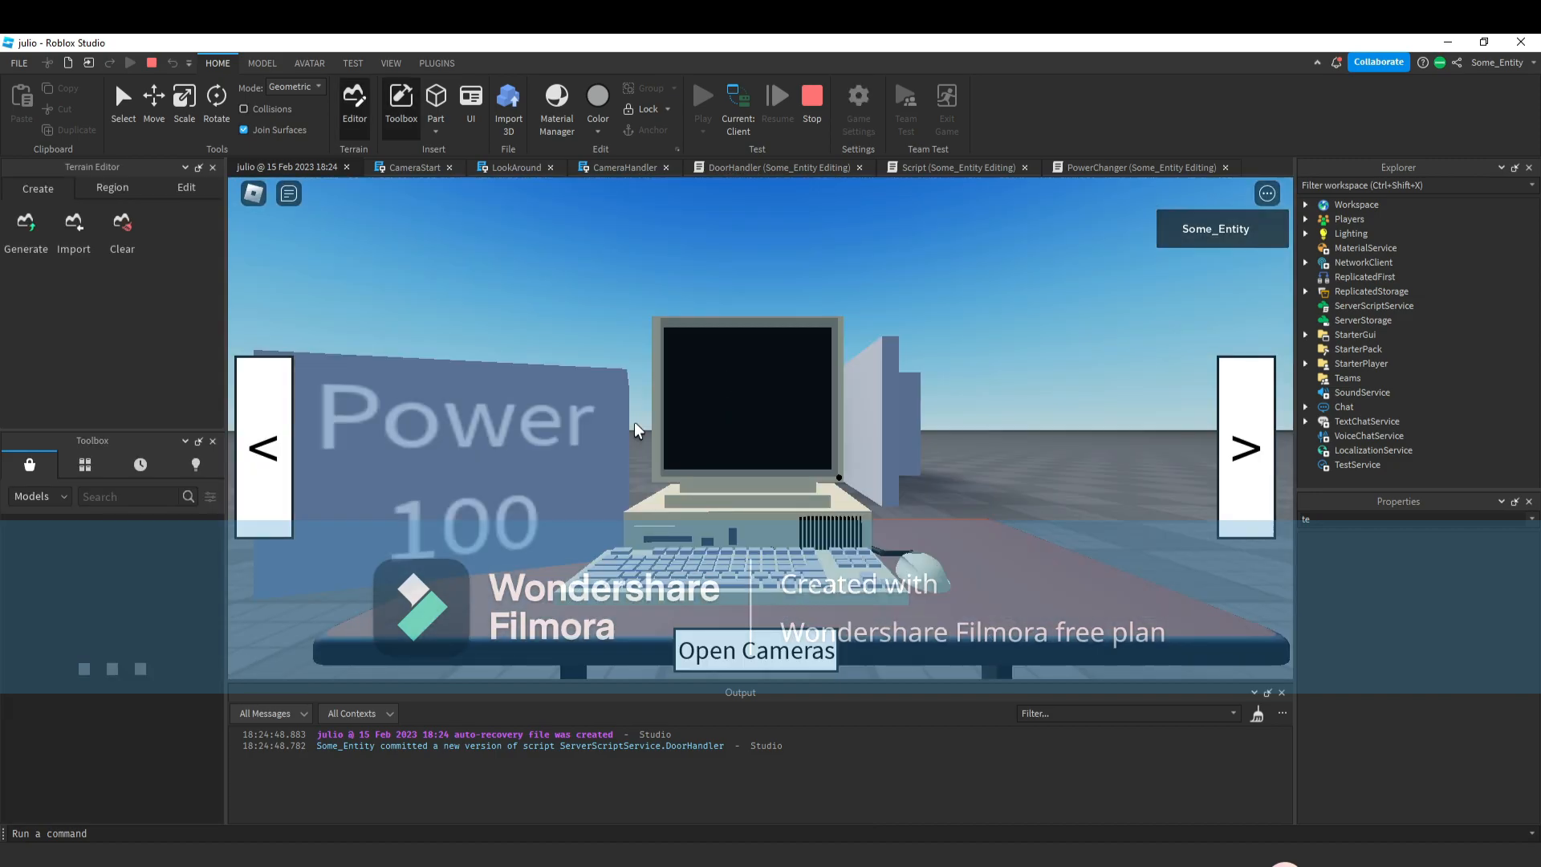
{"action": "left_click", "coordinate": [253, 488]}
{"action": "left_click", "coordinate": [419, 480]}
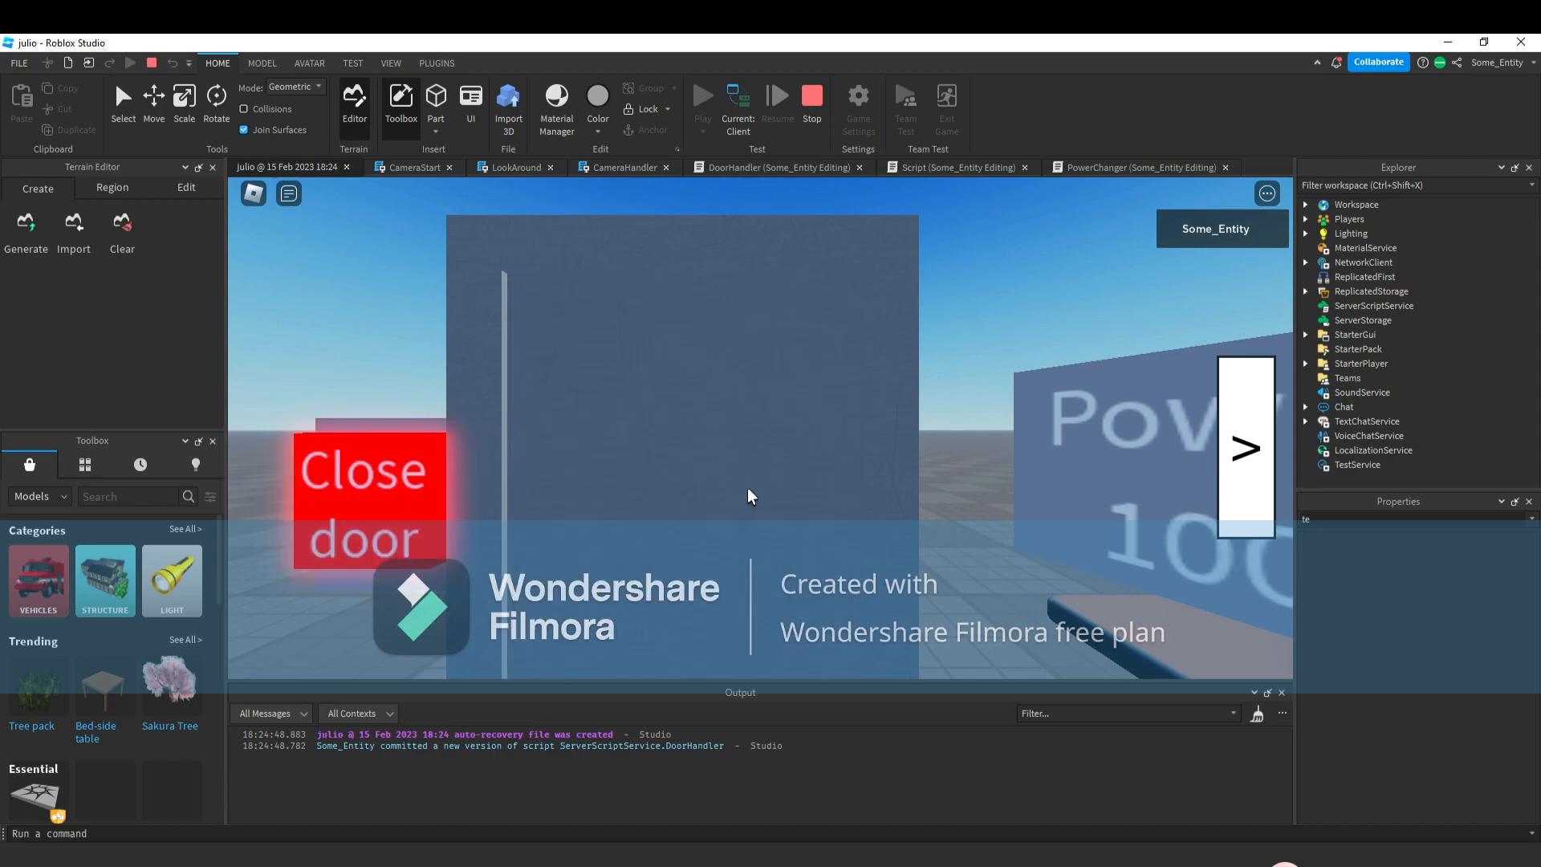
{"action": "left_click", "coordinate": [1254, 492]}
{"action": "left_click", "coordinate": [1125, 501]}
{"action": "left_click", "coordinate": [1140, 498]}
{"action": "left_click", "coordinate": [1118, 501]}
{"action": "left_click", "coordinate": [262, 464]}
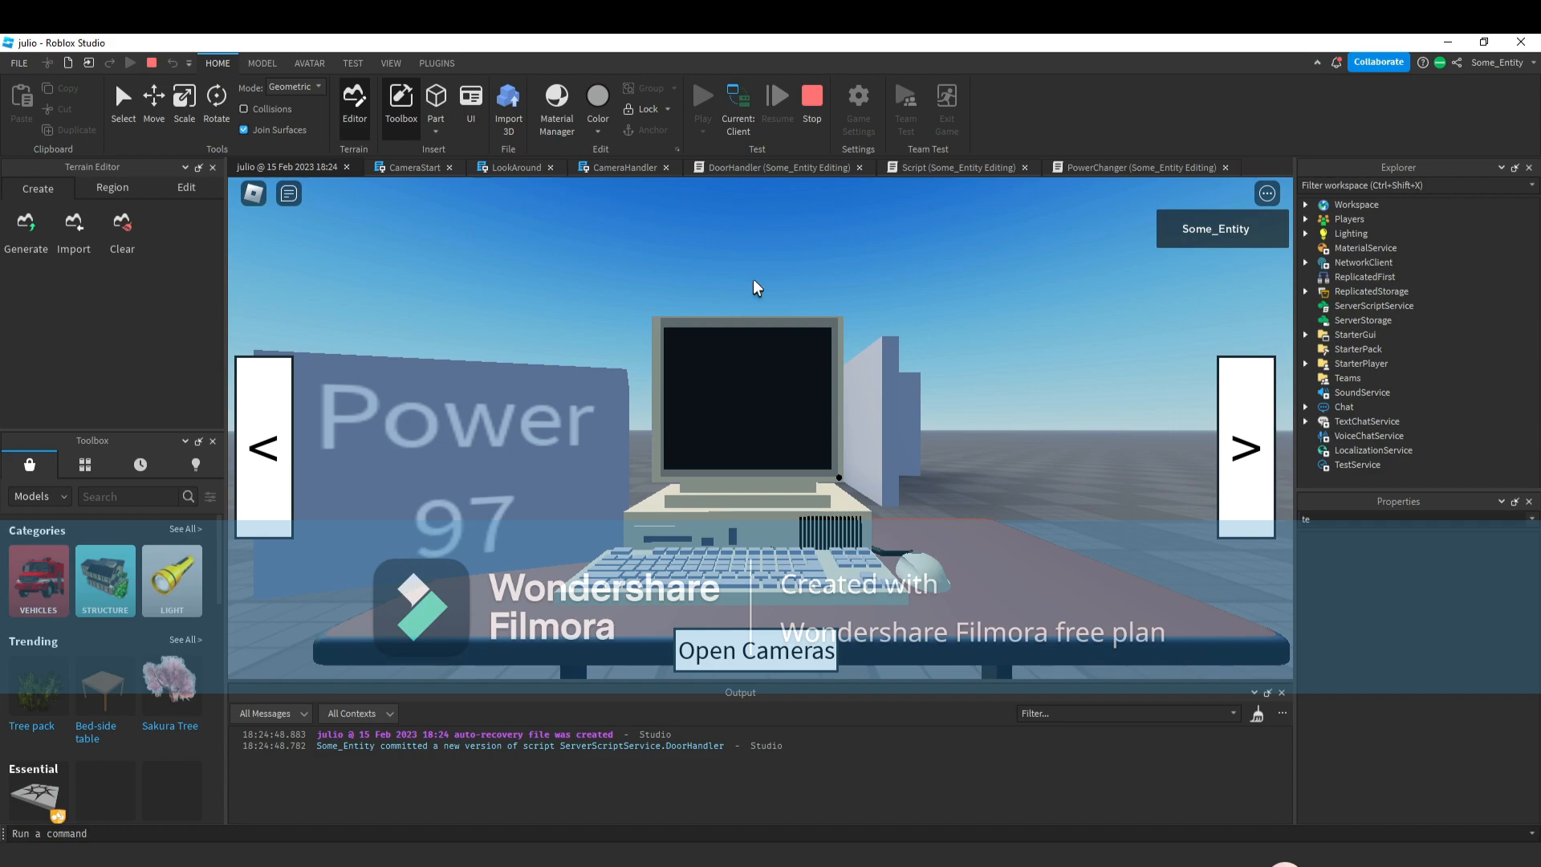
{"action": "left_click", "coordinate": [812, 103]}
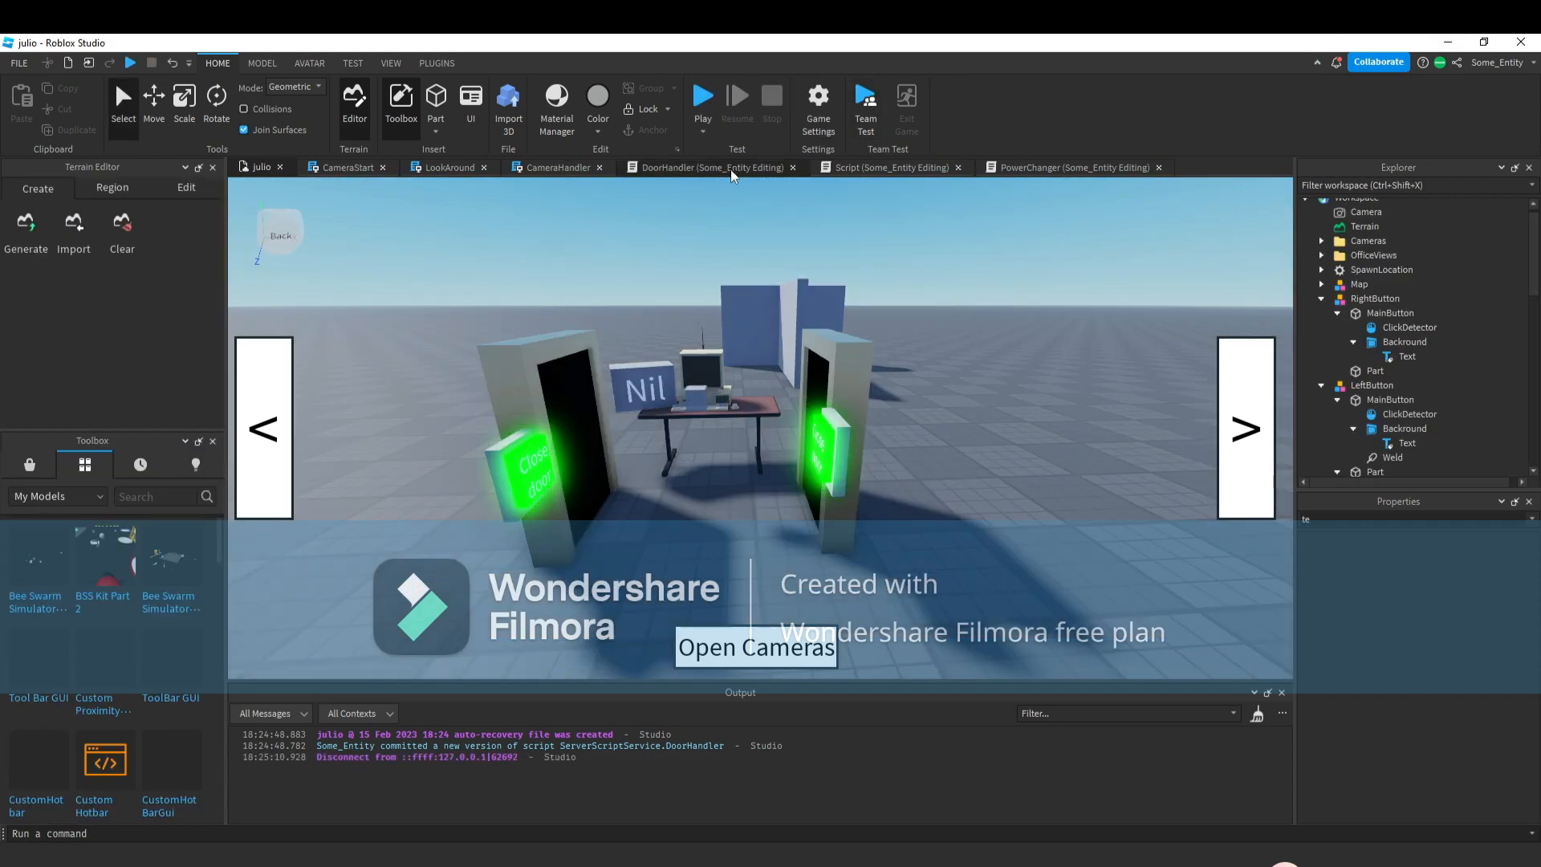
Scroll through the DoorHandler script to review the edits.
{"action": "left_click", "coordinate": [731, 168]}
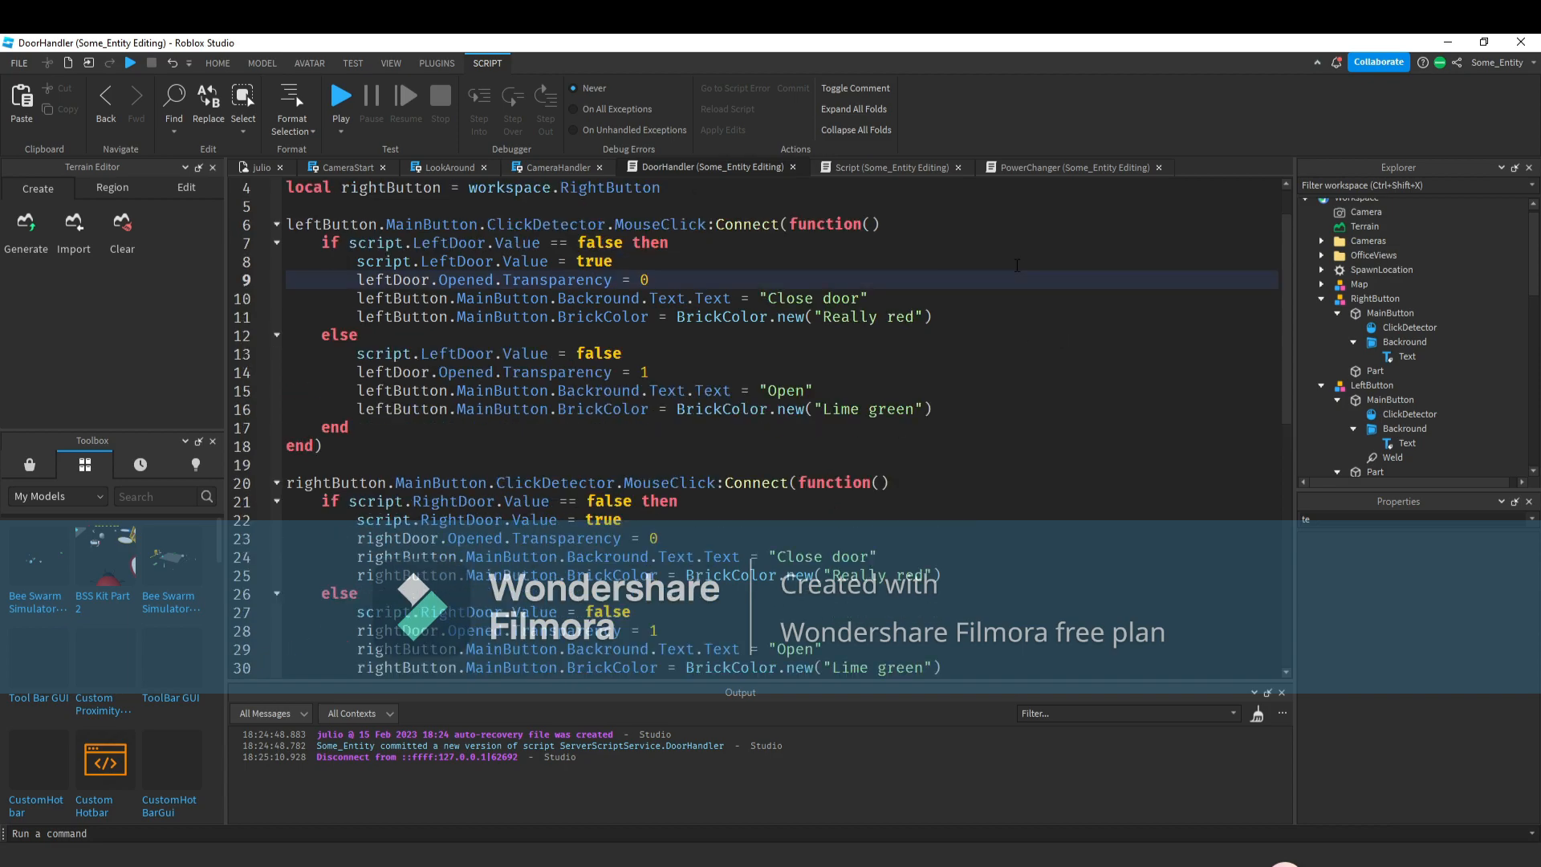
{"action": "scroll", "coordinate": [1110, 210], "scroll_direction": "down", "scroll_amount": 1}
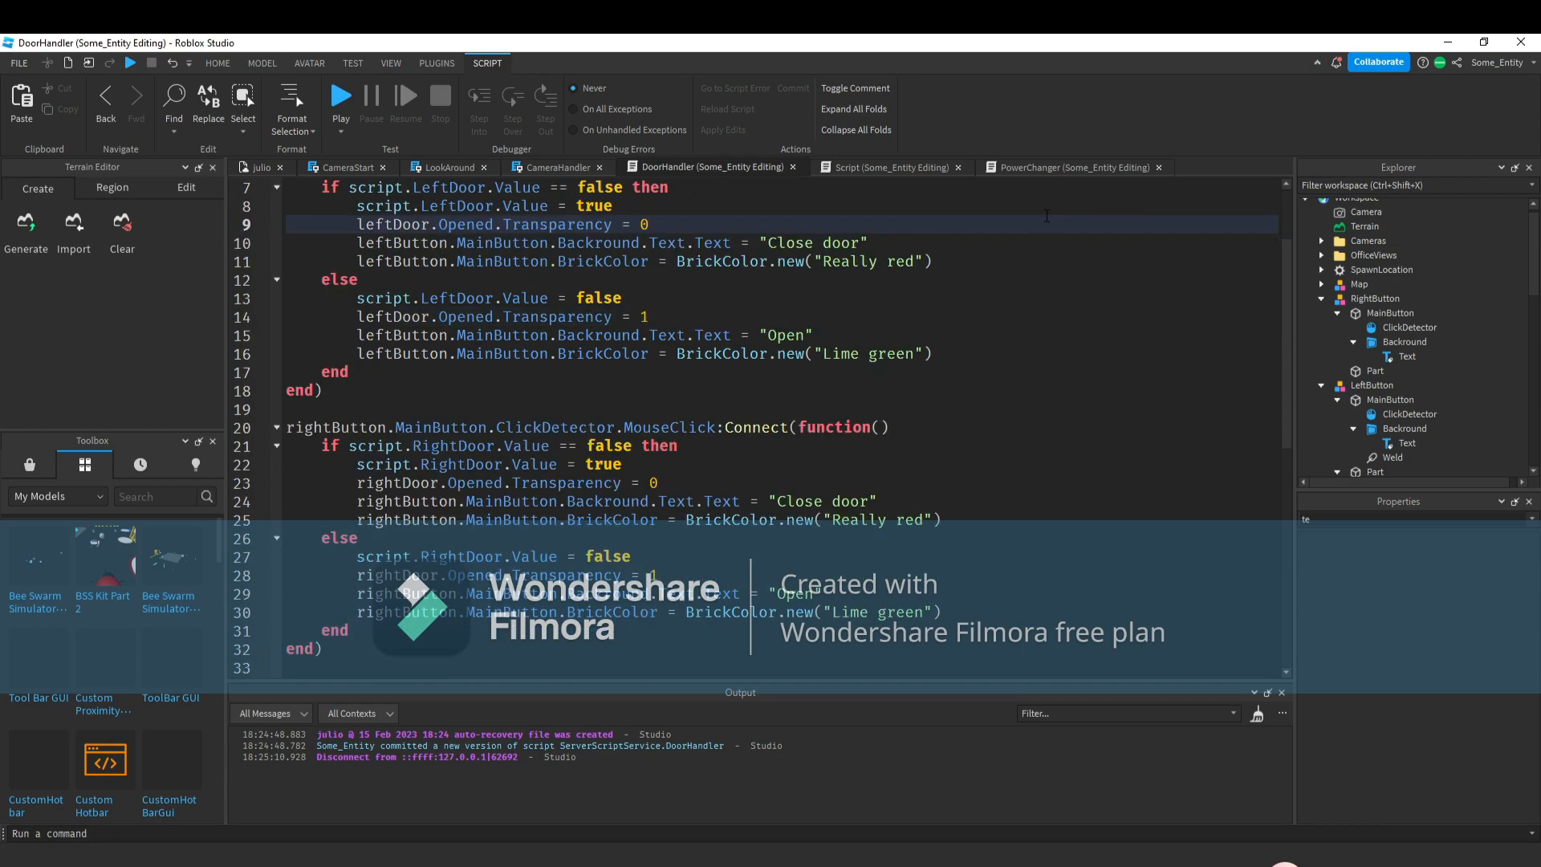
{"action": "scroll", "coordinate": [967, 337], "scroll_direction": "down", "scroll_amount": 4}
{"action": "scroll", "coordinate": [850, 513], "scroll_direction": "up", "scroll_amount": 3}
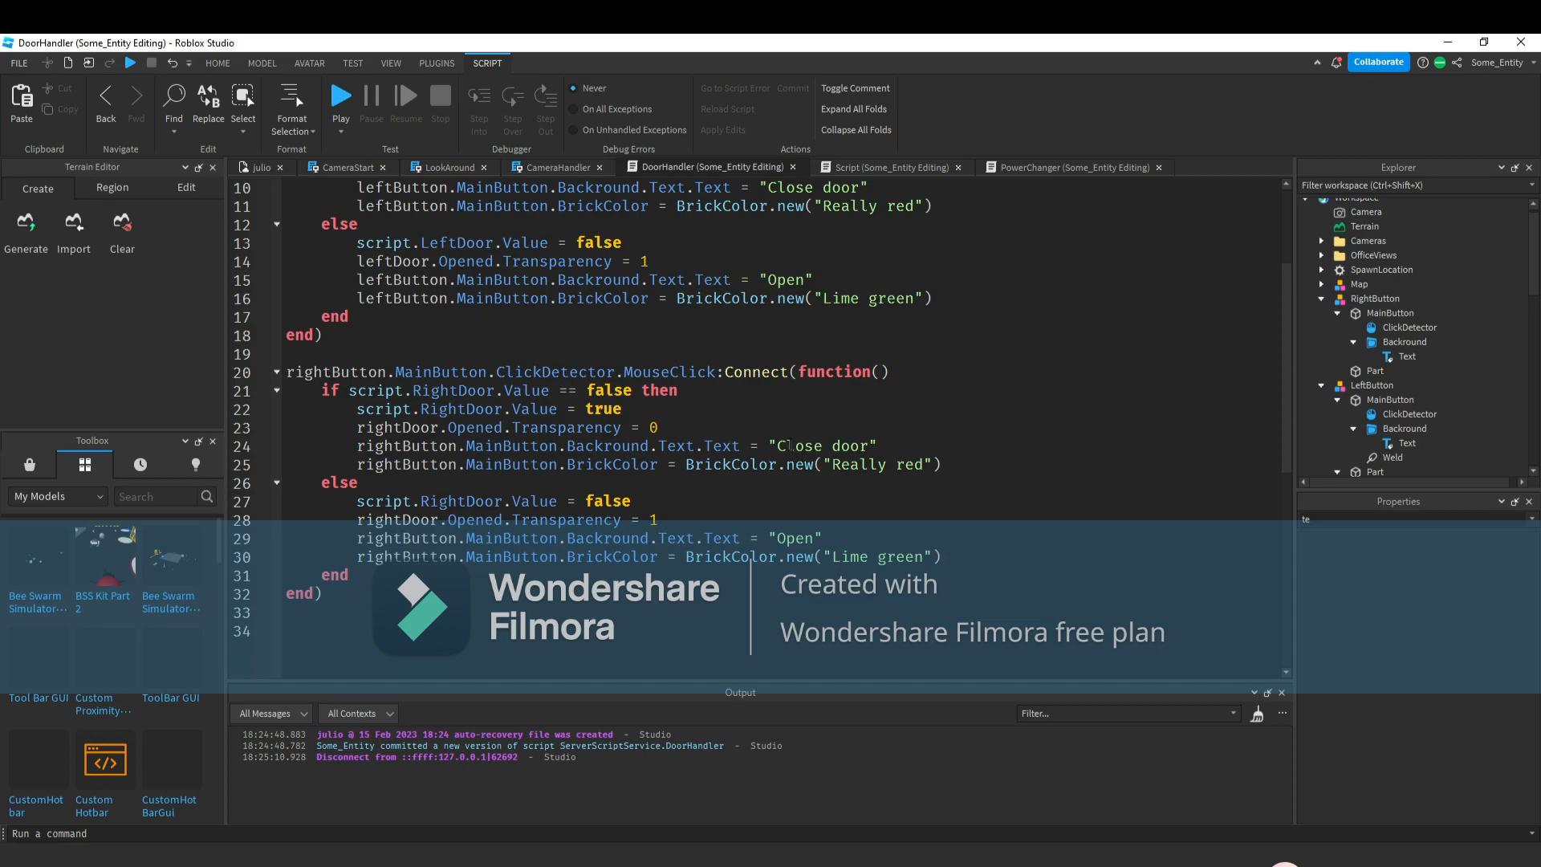
In the right door's handler, set the open branch's button text to "Open" and the closed branch's to "Close door".
{"action": "left_click_drag", "start_coordinate": [777, 446], "coordinate": [869, 447]}
{"action": "key", "text": "ctrl+c"}
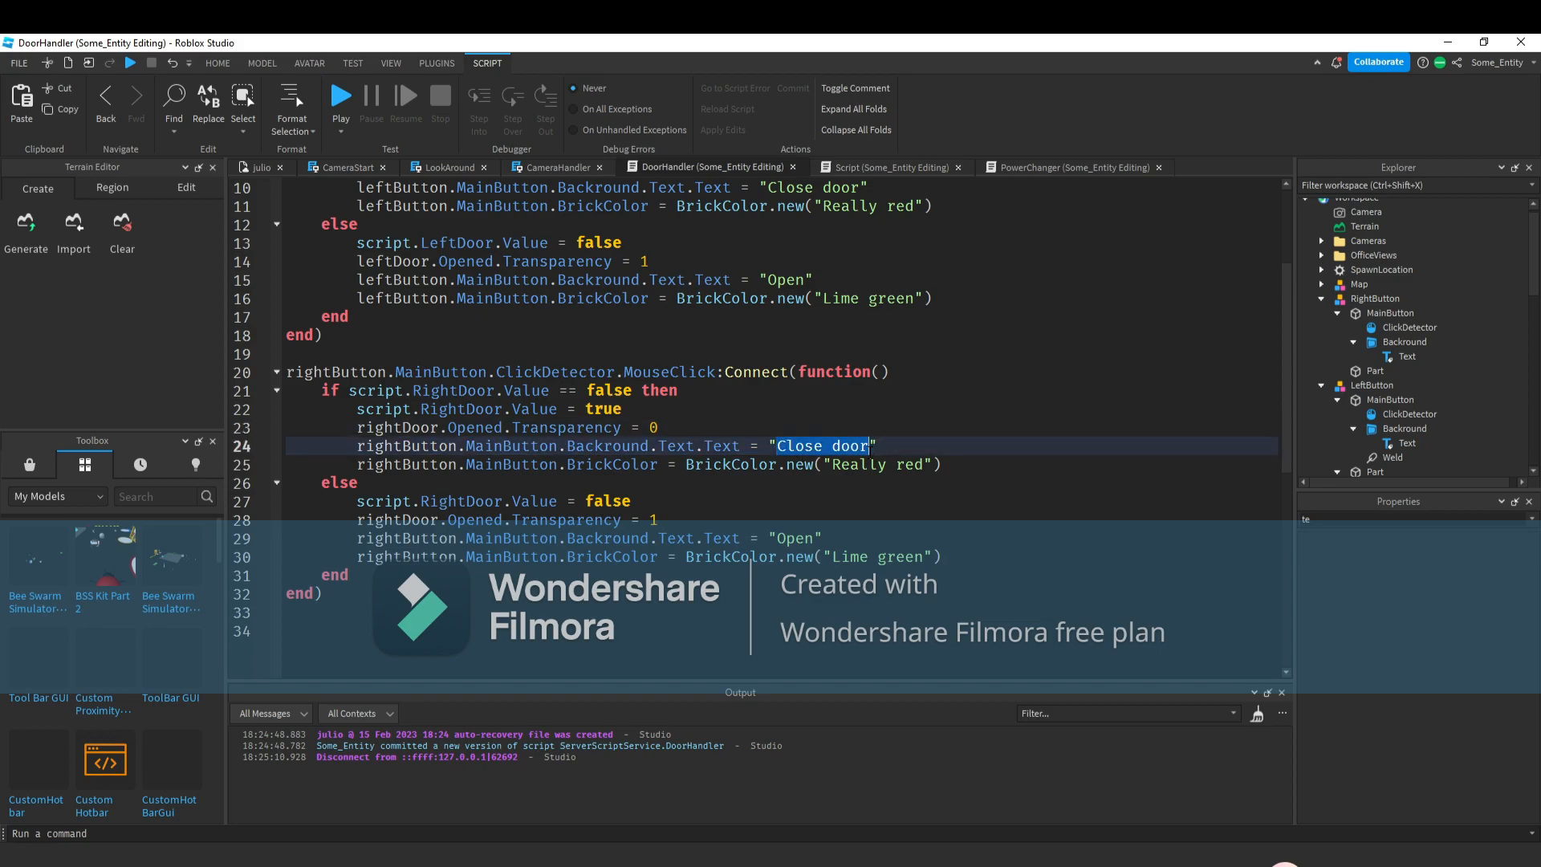
{"action": "key", "text": "BackSpace"}
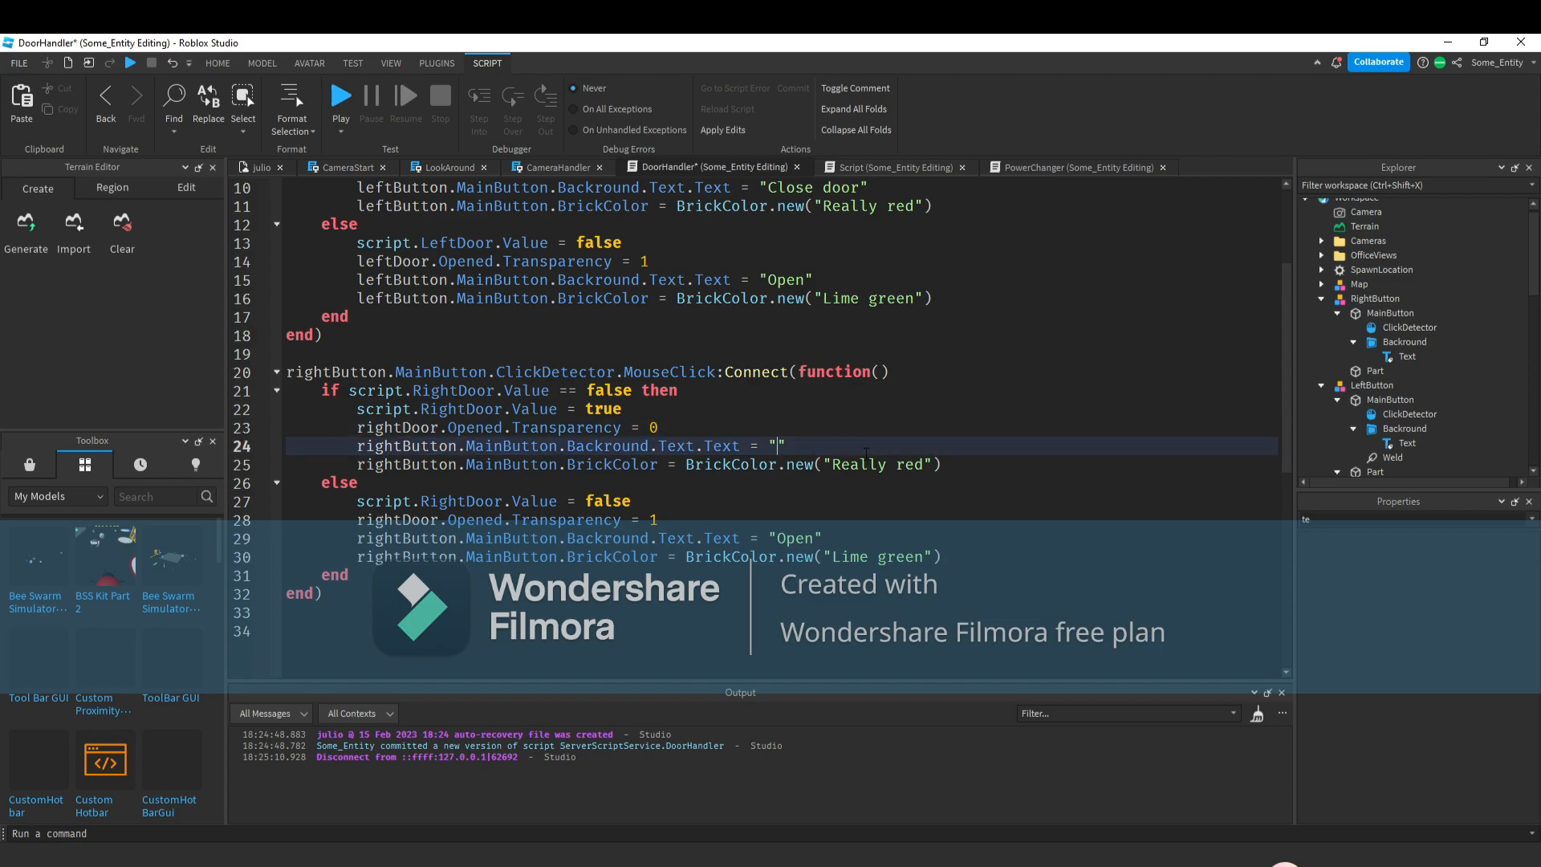
{"action": "type", "text": "Open"}
{"action": "double_click", "coordinate": [795, 538]}
{"action": "type", "text": "Close door"}
Paste "Close door" as the button text in the left door's closed branch.
{"action": "scroll", "coordinate": [783, 446], "scroll_direction": "up", "scroll_amount": 3}
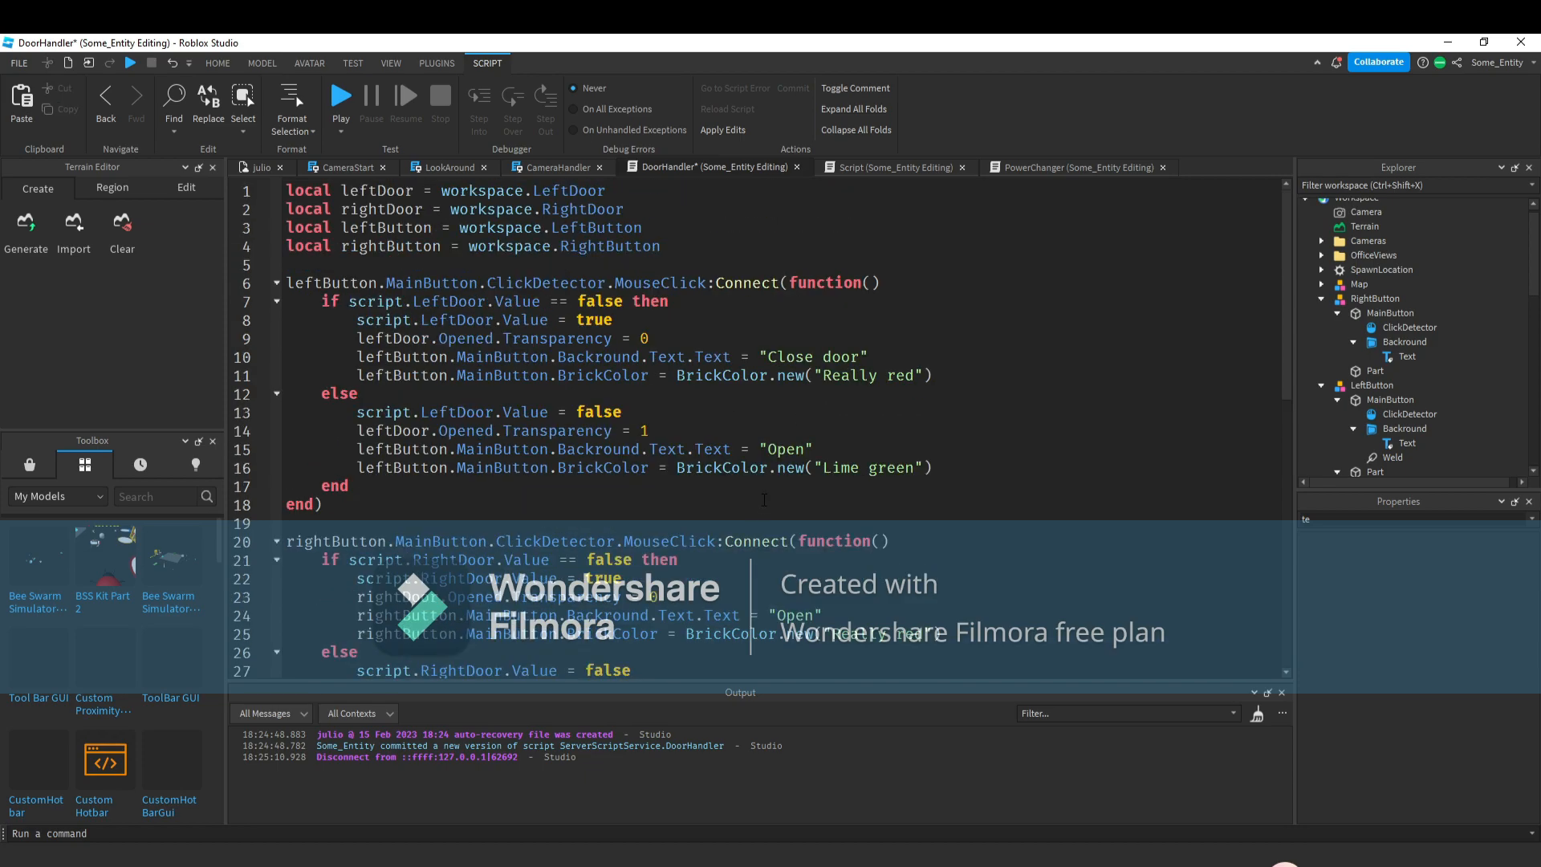
{"action": "left_click", "coordinate": [783, 448]}
{"action": "double_click", "coordinate": [783, 448]}
{"action": "key", "text": "ctrl+v"}
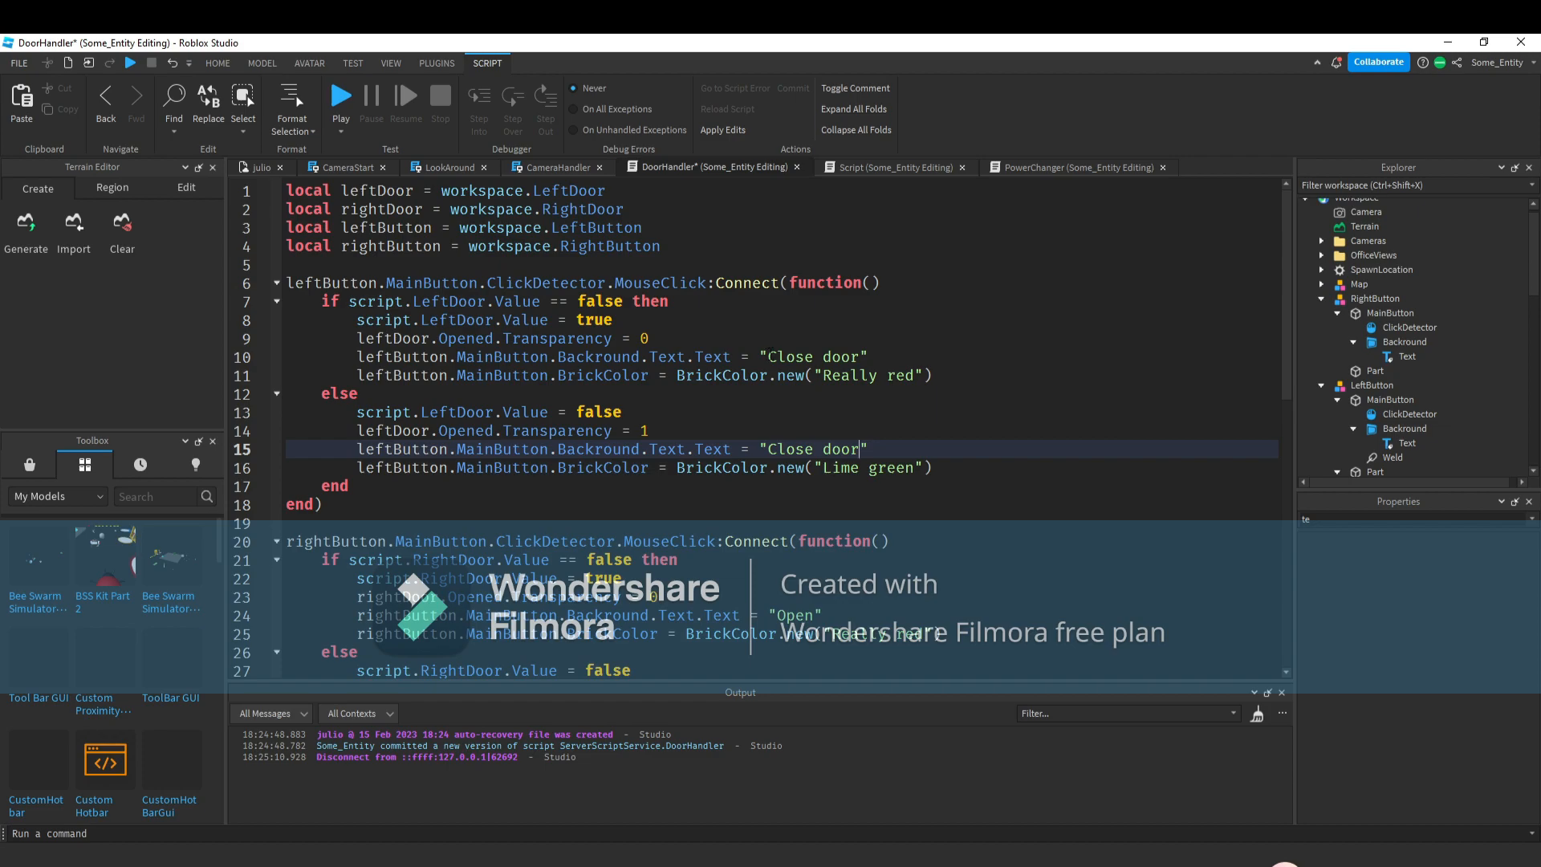
Set the left door's open-branch button text to "Open door".
{"action": "left_click_drag", "start_coordinate": [769, 355], "coordinate": [863, 356]}
{"action": "type", "text": "Open door"}
Complete the right door's open-branch button text as "Open door".
{"action": "scroll", "coordinate": [883, 357], "scroll_direction": "down", "scroll_amount": 3}
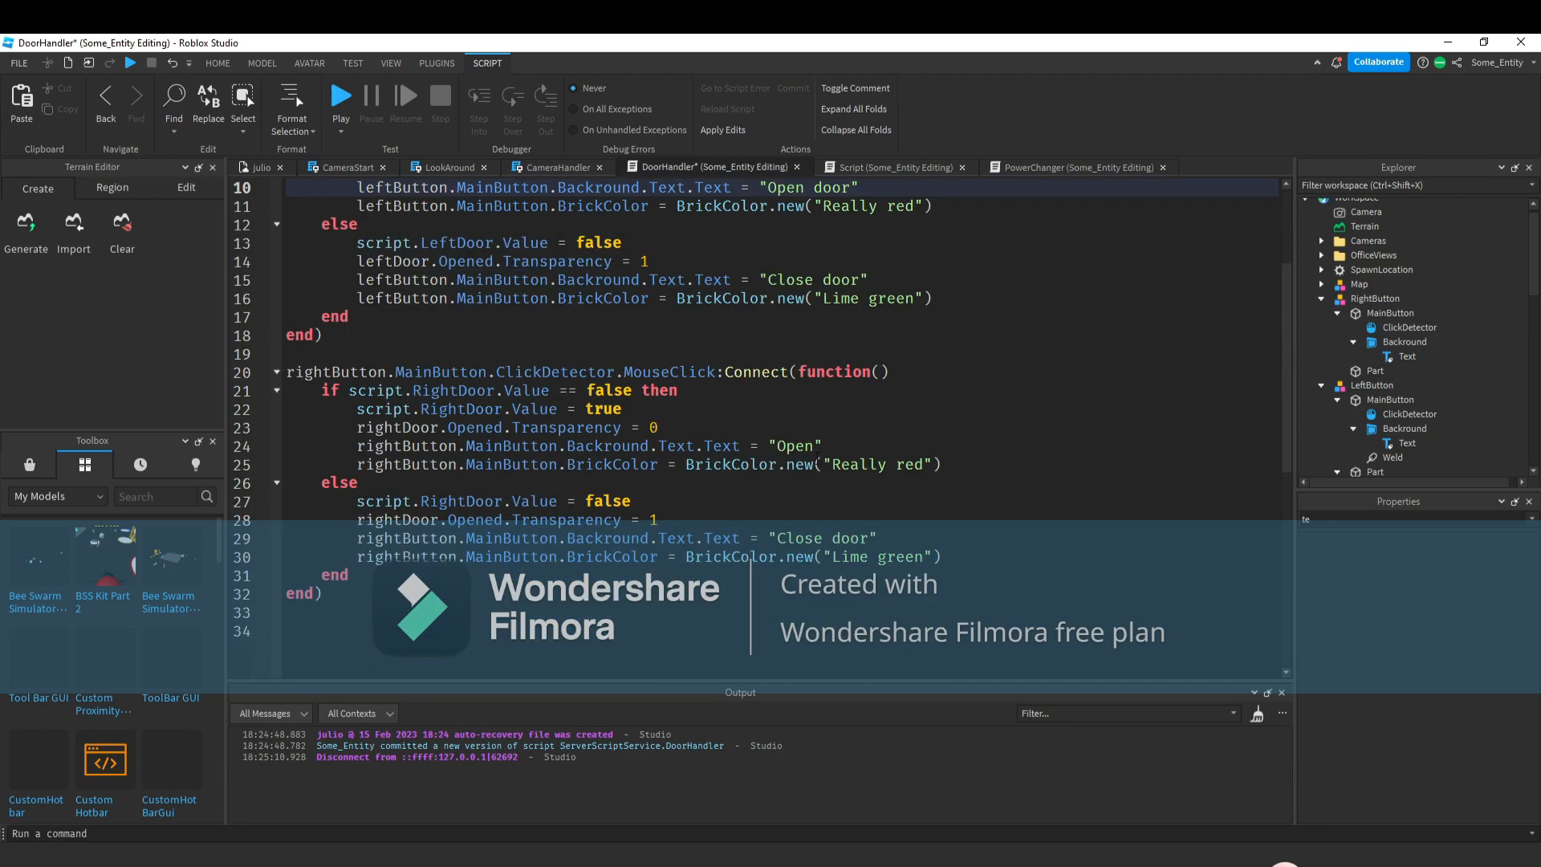
{"action": "left_click", "coordinate": [814, 446]}
{"action": "type", "text": "door"}
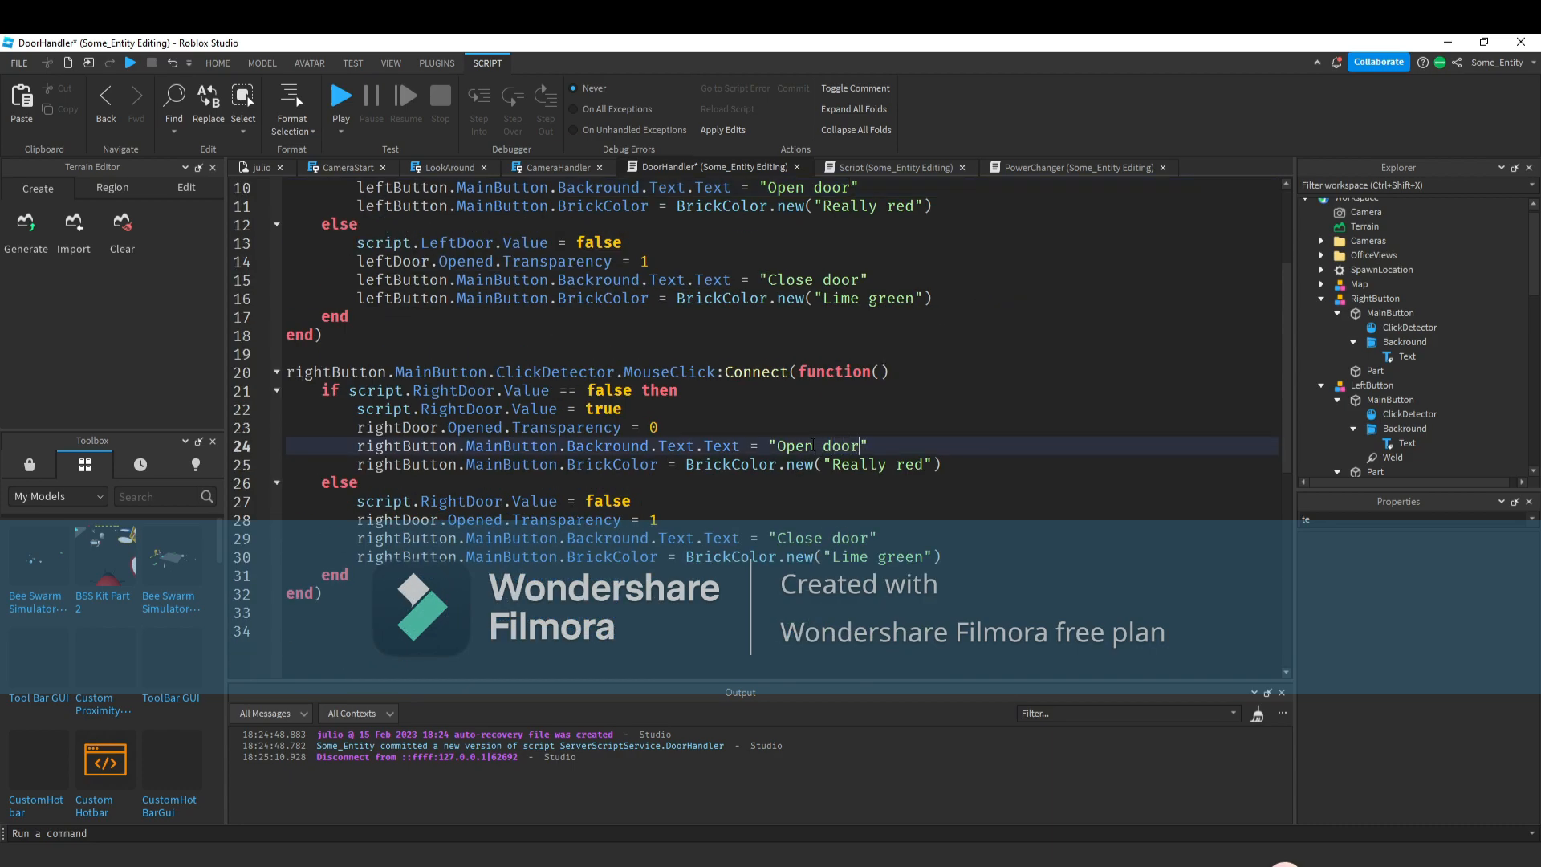
In the PowerChanger script, change both door Power decrements to 5.
{"action": "scroll", "coordinate": [931, 647], "scroll_direction": "up", "scroll_amount": 2}
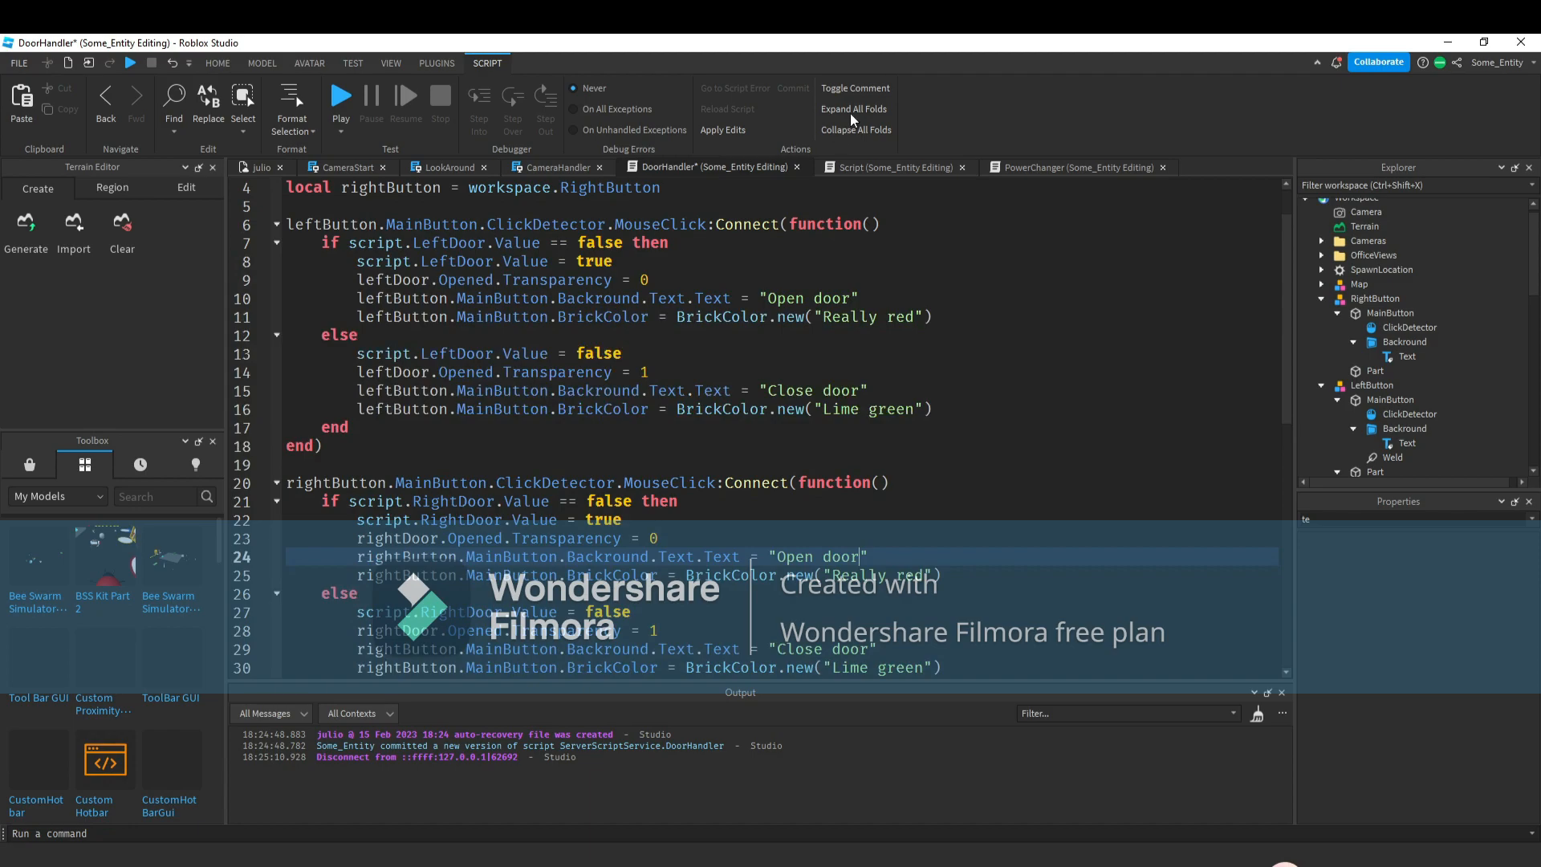
{"action": "left_click", "coordinate": [1072, 169]}
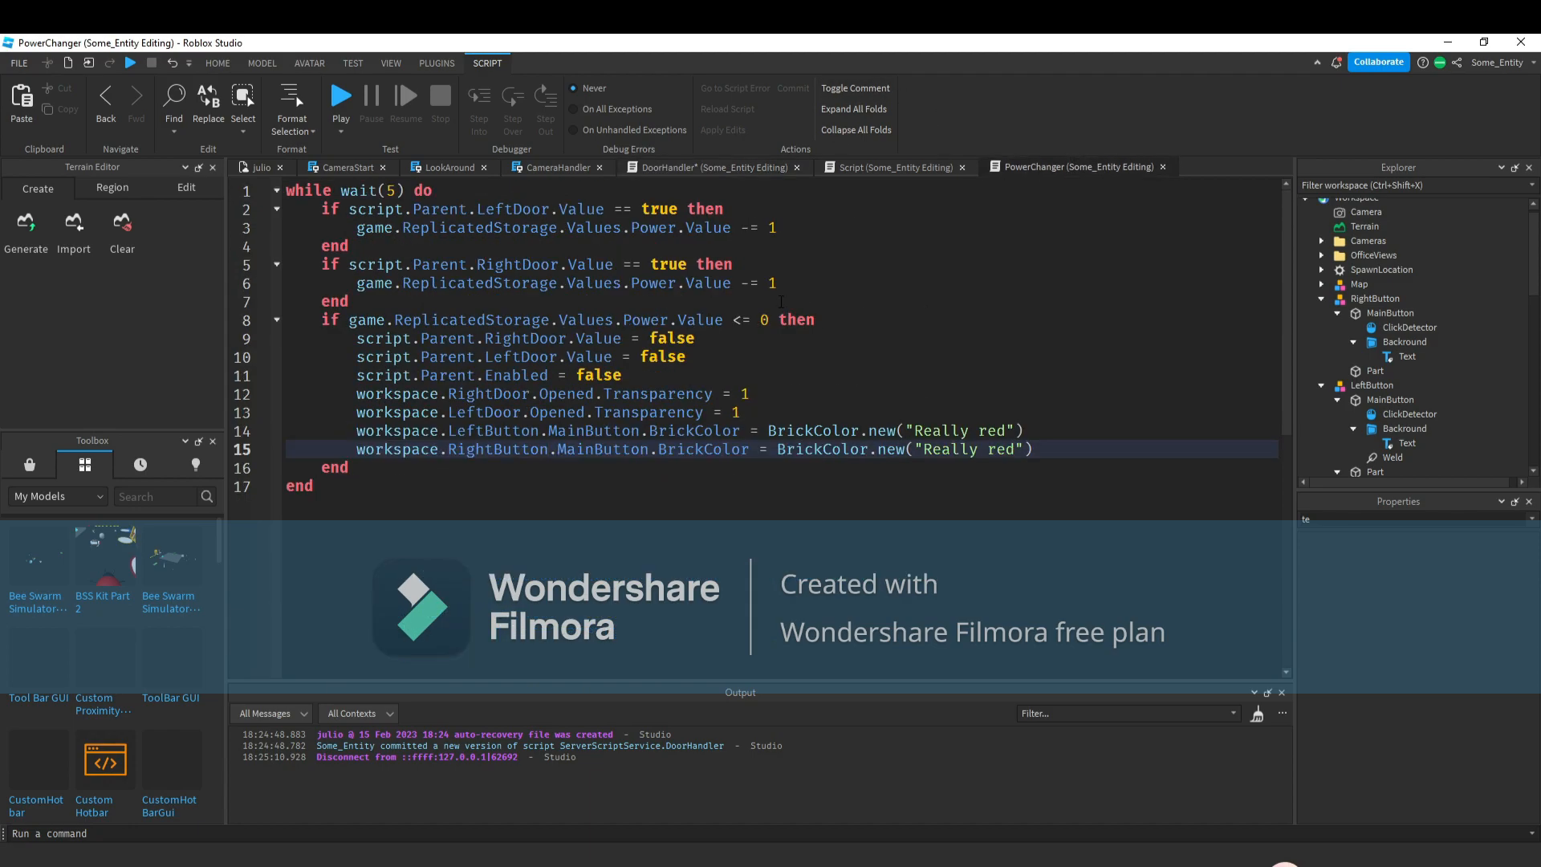
{"action": "double_click", "coordinate": [772, 228]}
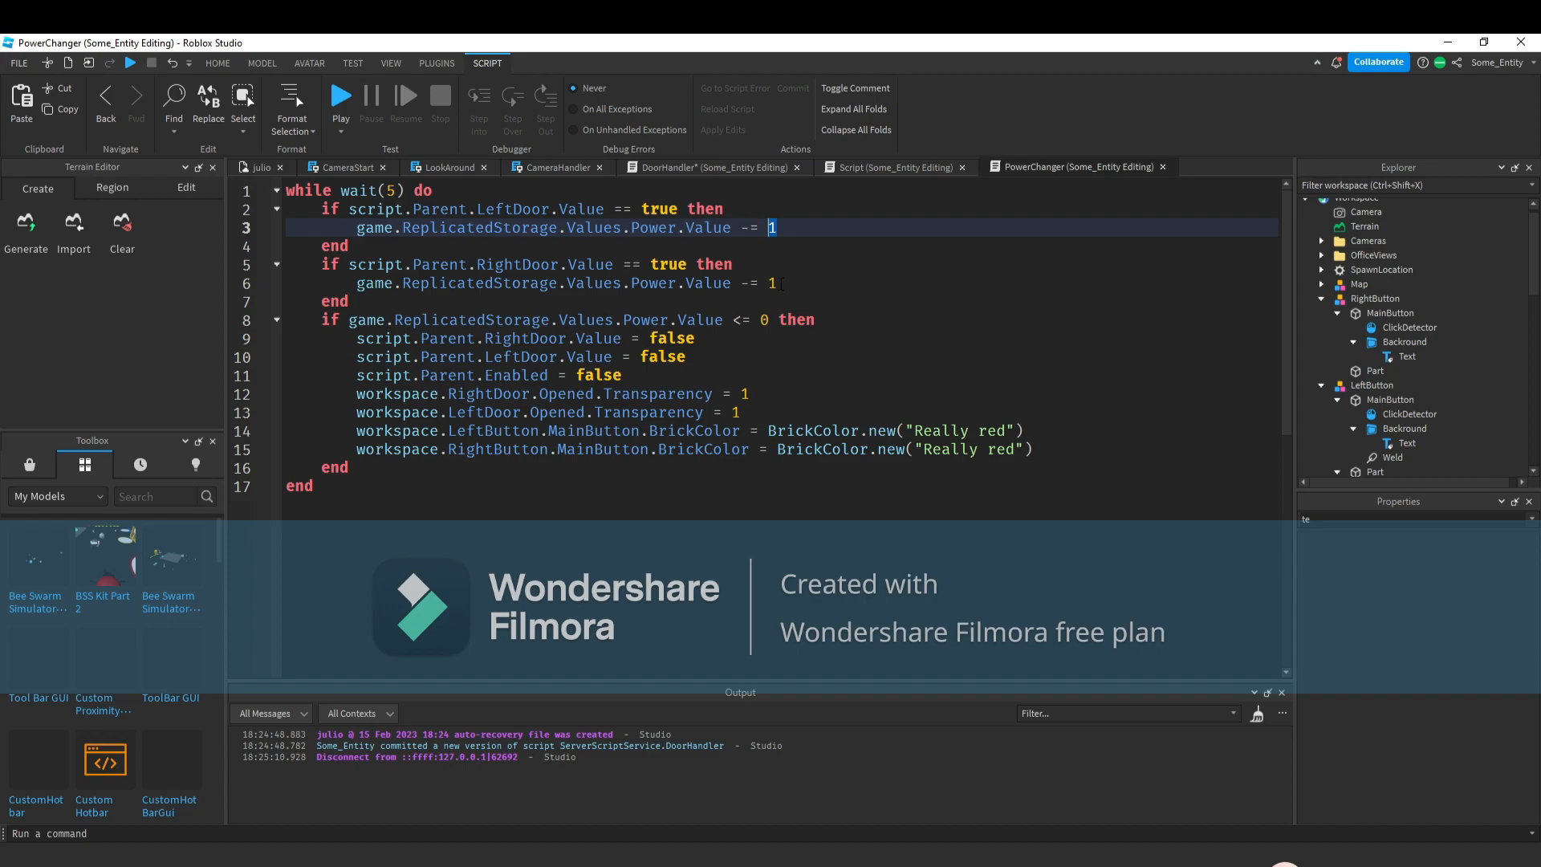
{"action": "type", "text": "5"}
{"action": "double_click", "coordinate": [772, 284]}
{"action": "type", "text": "5"}
Playtest the game, switching camera views, opening doors with their buttons and watching the Power display.
{"action": "left_click", "coordinate": [339, 94]}
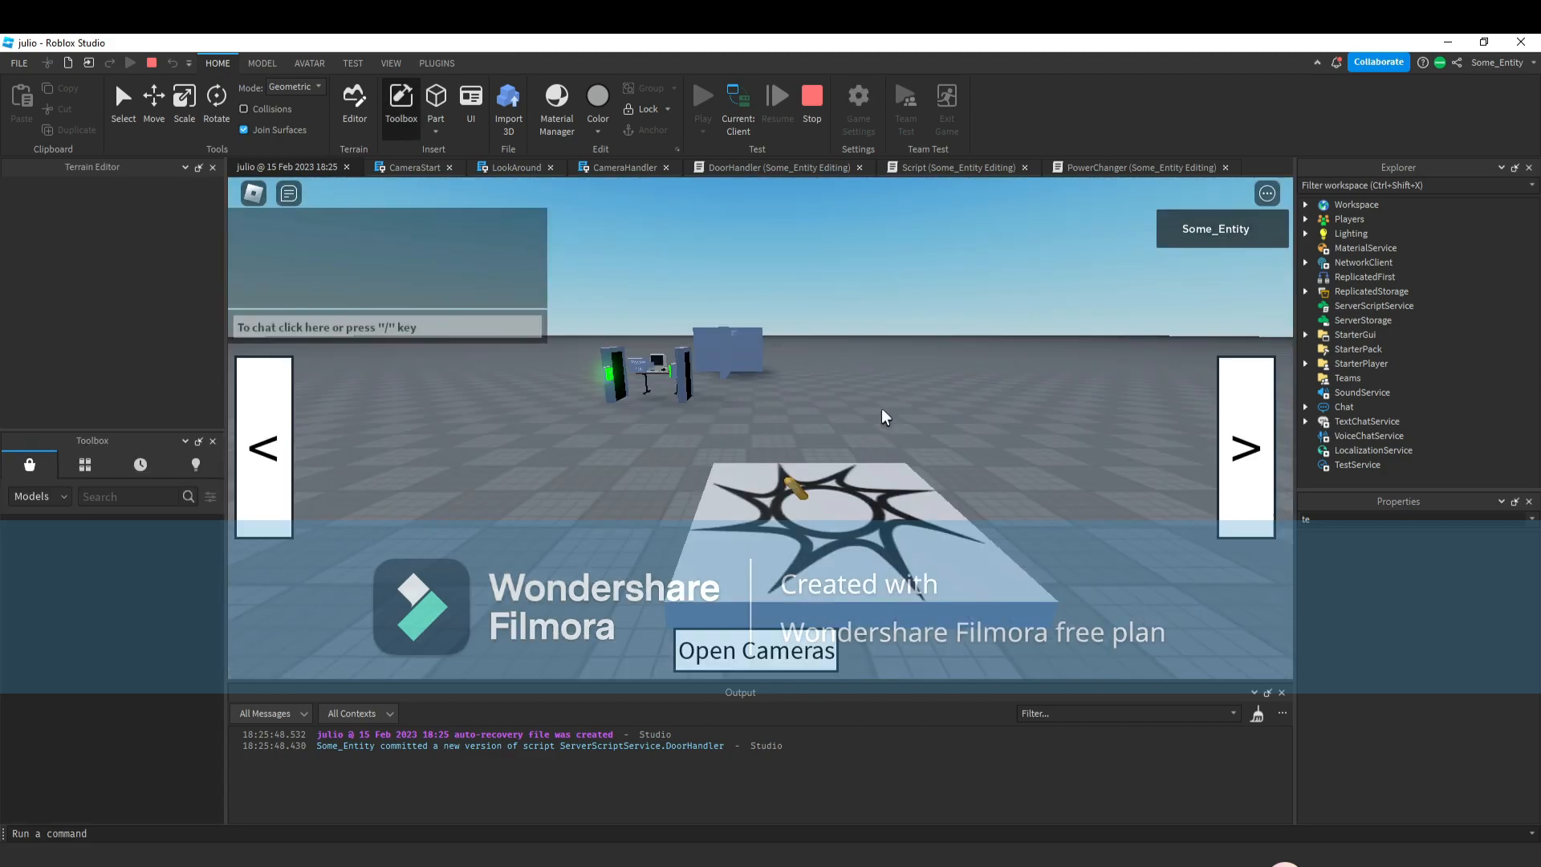
{"action": "left_click", "coordinate": [1246, 447]}
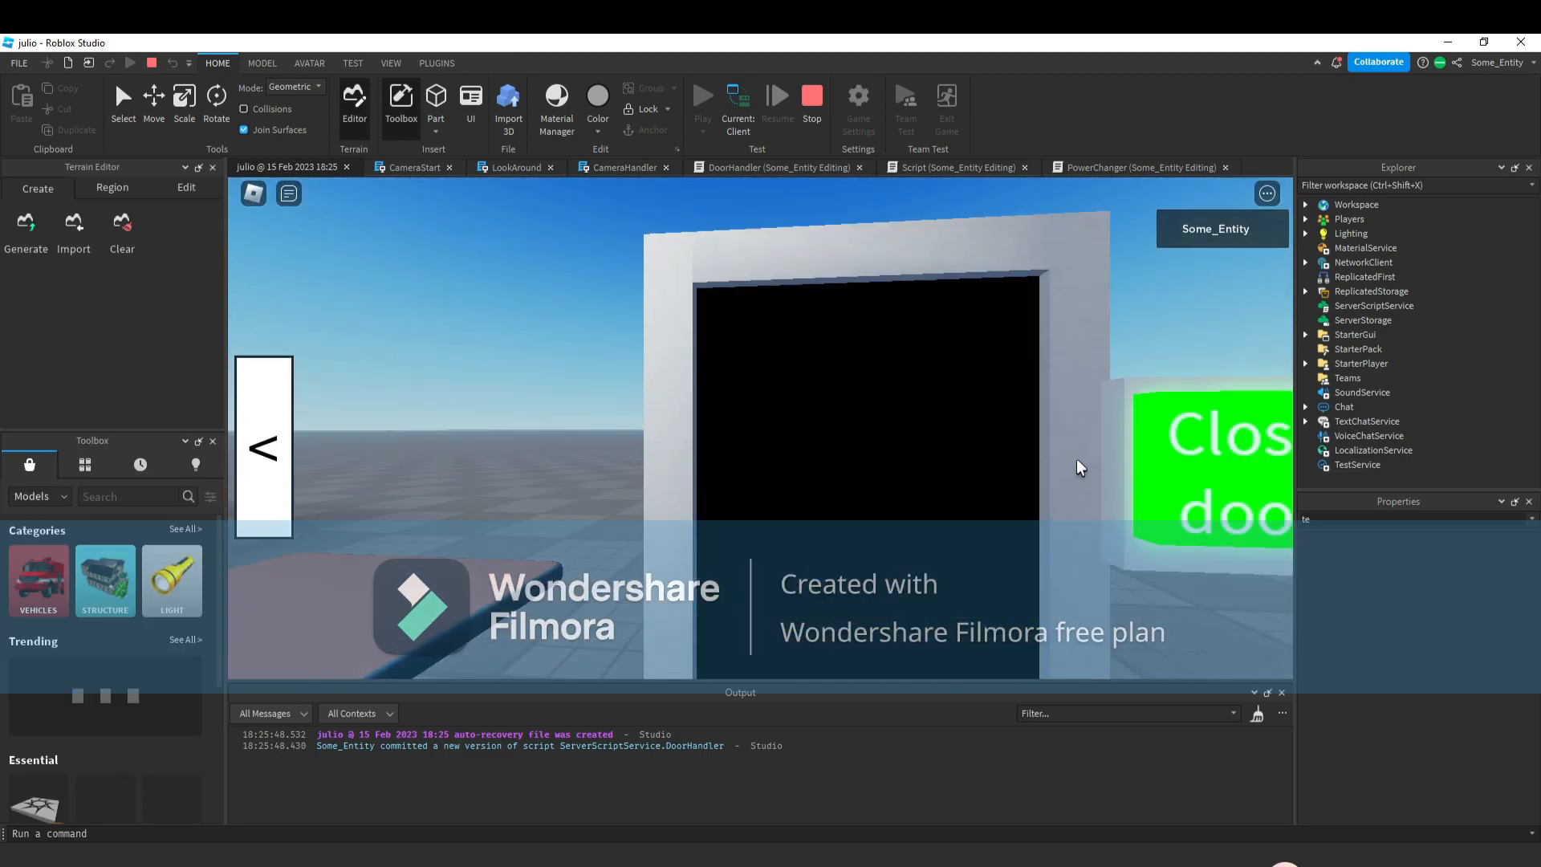
{"action": "left_click", "coordinate": [1212, 502]}
{"action": "left_click", "coordinate": [265, 447]}
{"action": "left_click", "coordinate": [264, 447]}
{"action": "left_click", "coordinate": [440, 534]}
{"action": "left_click", "coordinate": [1221, 496]}
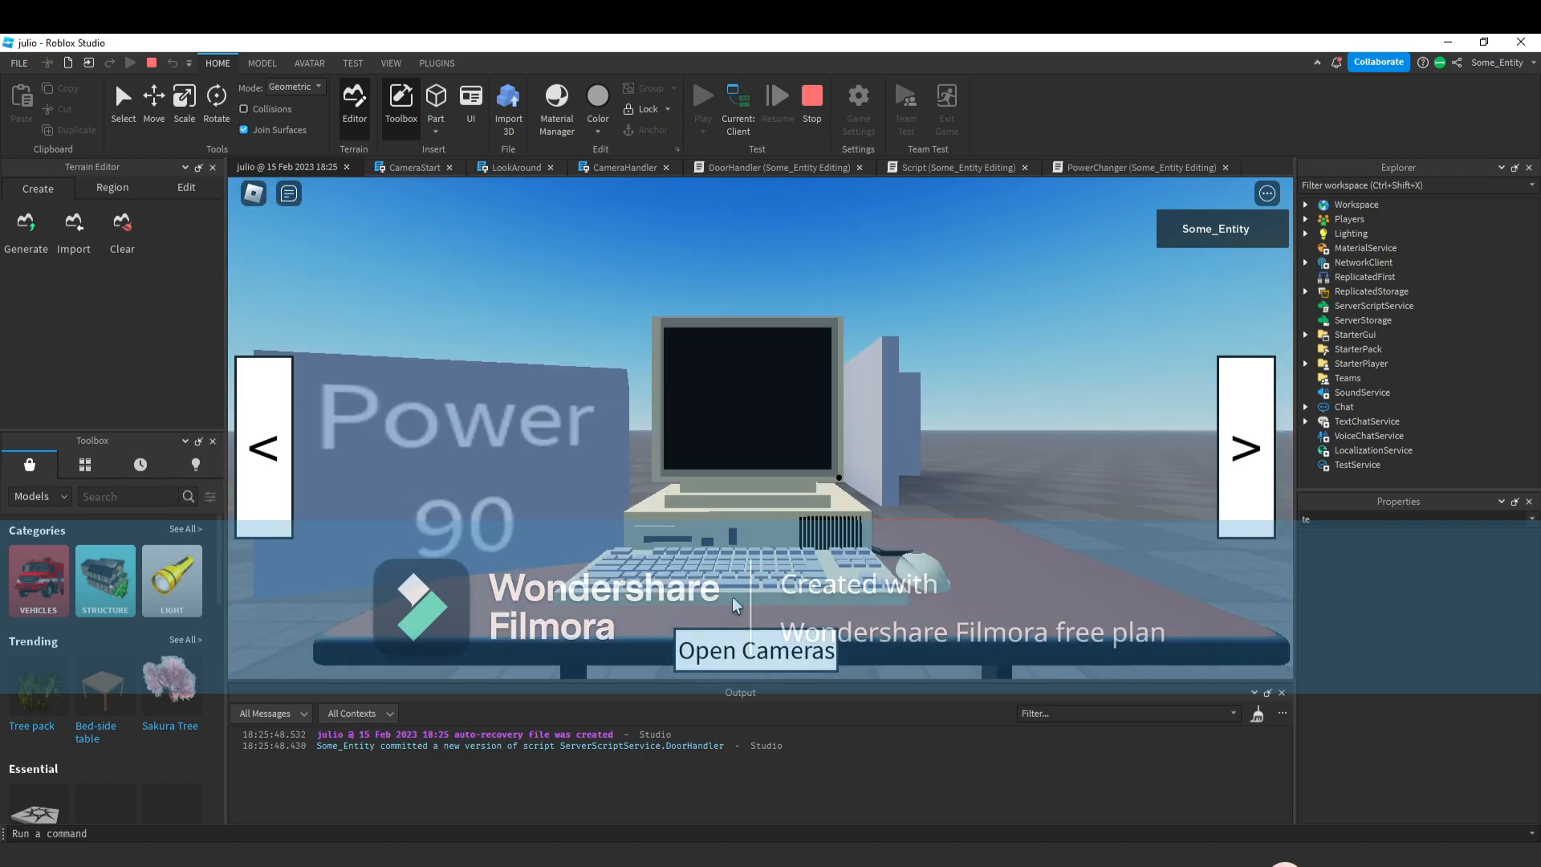
{"action": "left_click", "coordinate": [755, 647]}
{"action": "left_click", "coordinate": [1154, 461]}
{"action": "left_click", "coordinate": [1105, 408]}
{"action": "left_click", "coordinate": [1148, 449]}
{"action": "left_click", "coordinate": [1101, 407]}
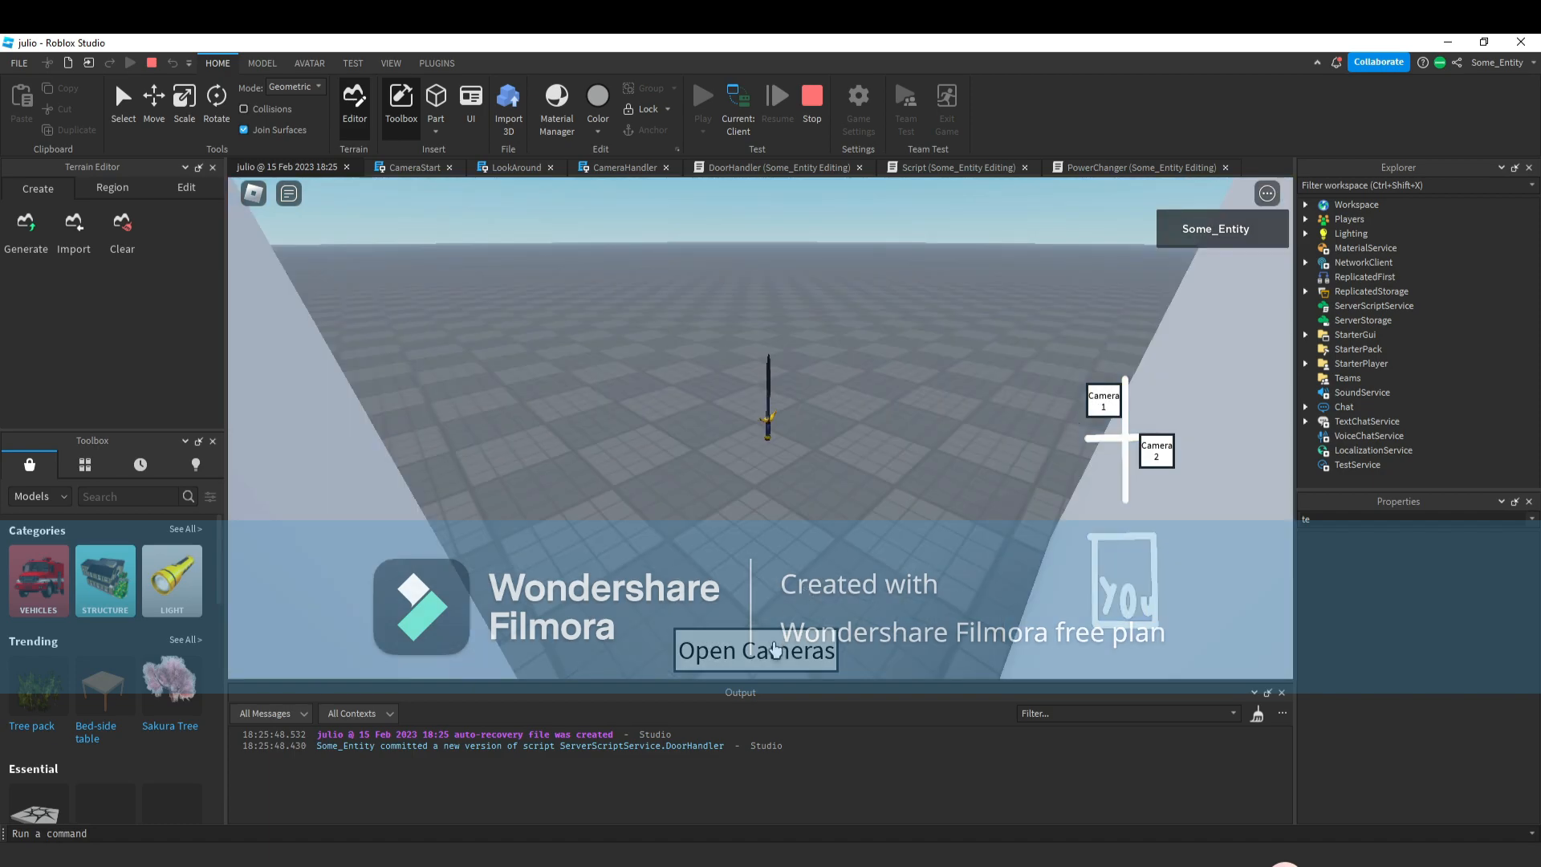
{"action": "left_click", "coordinate": [1158, 454]}
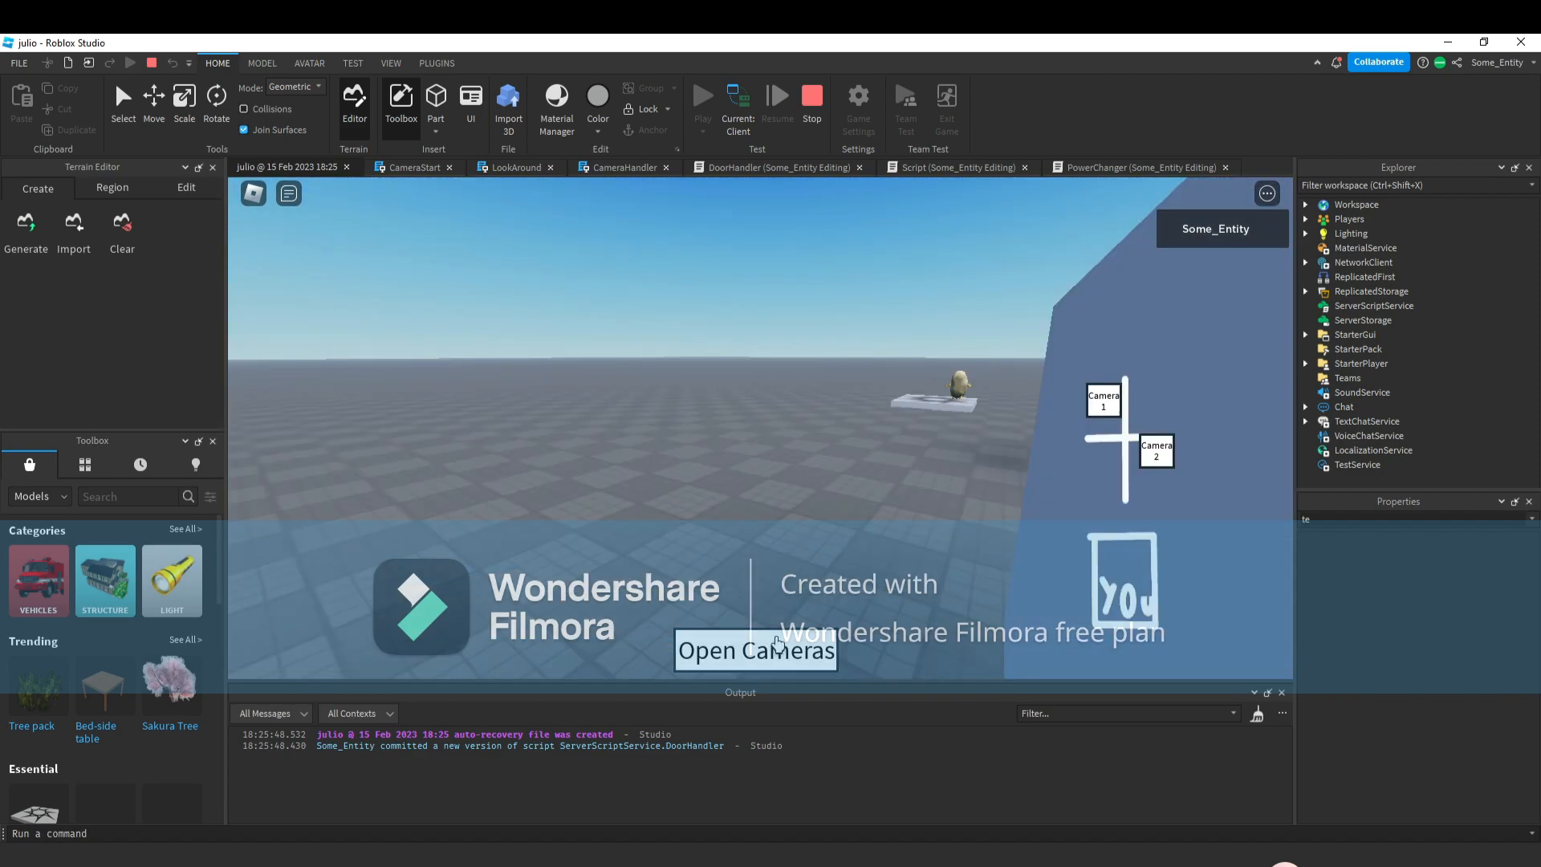
{"action": "left_click", "coordinate": [774, 642]}
{"action": "left_click", "coordinate": [1262, 462]}
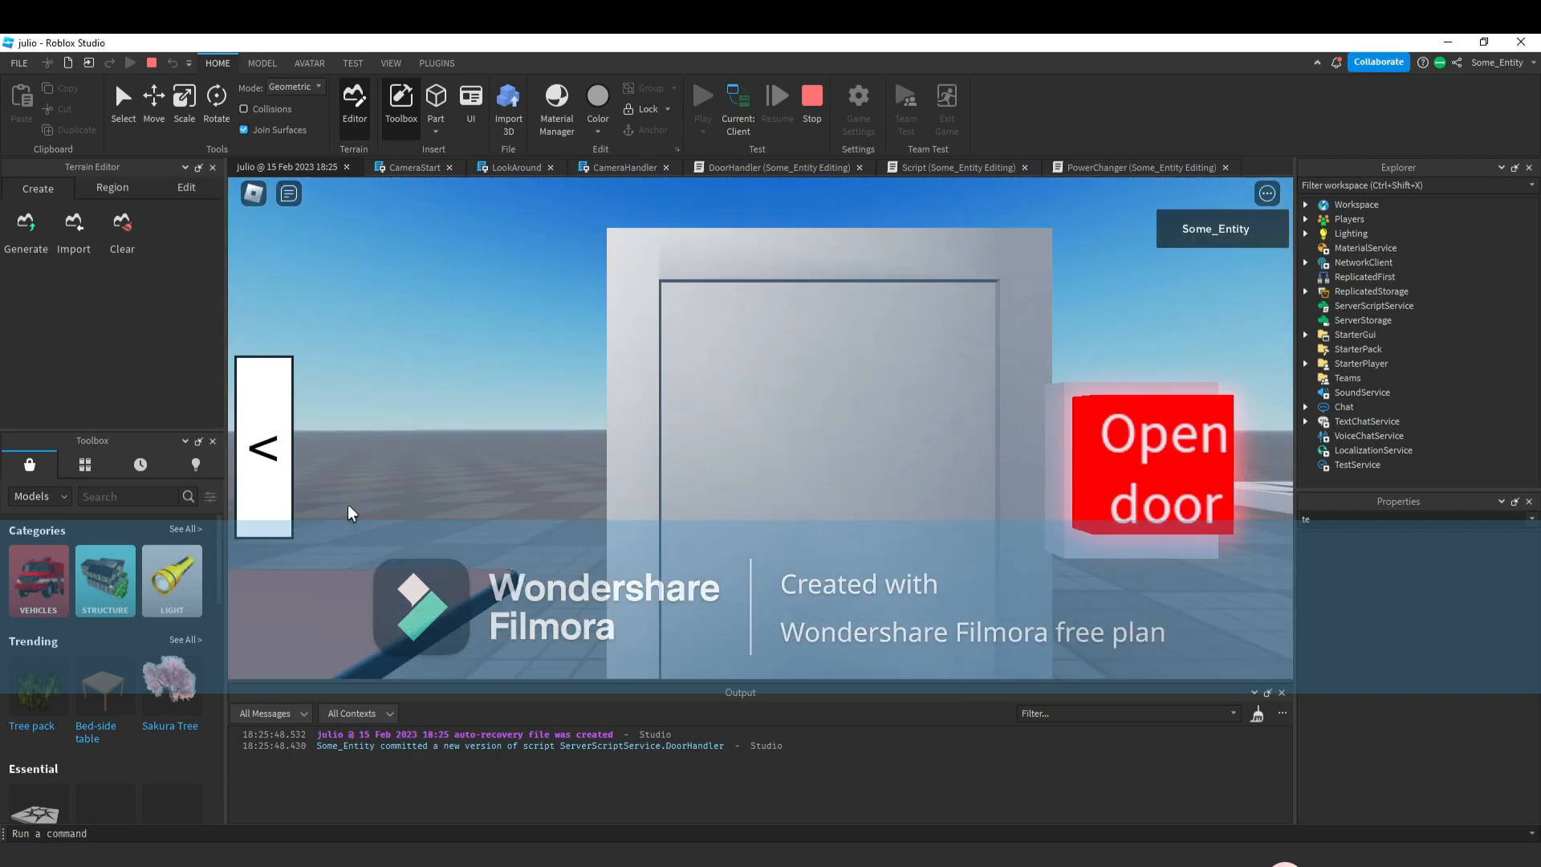
{"action": "left_click", "coordinate": [276, 497]}
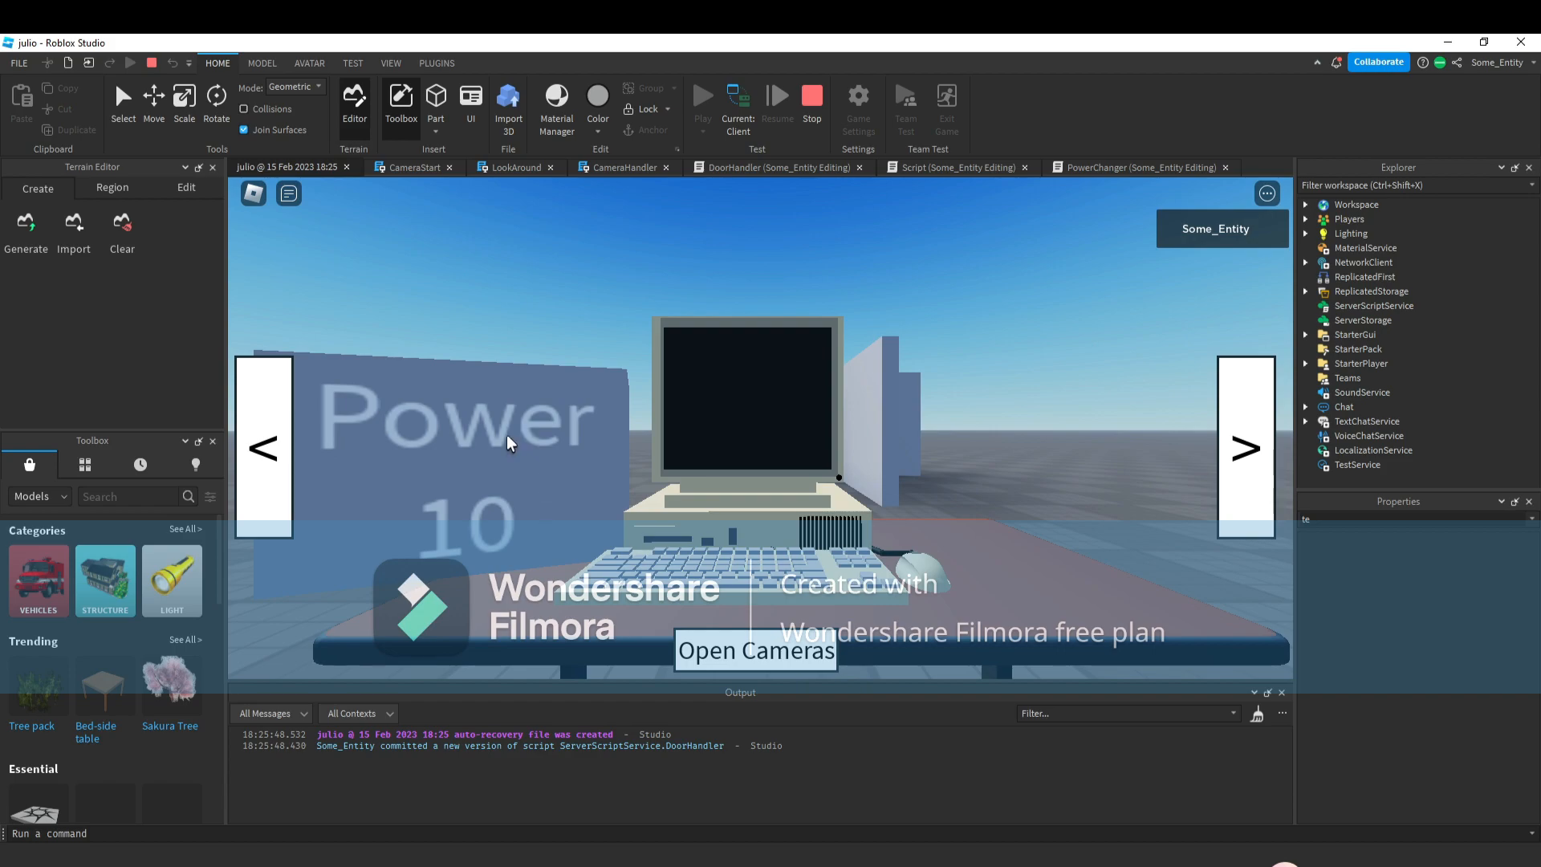
{"action": "left_click", "coordinate": [271, 447]}
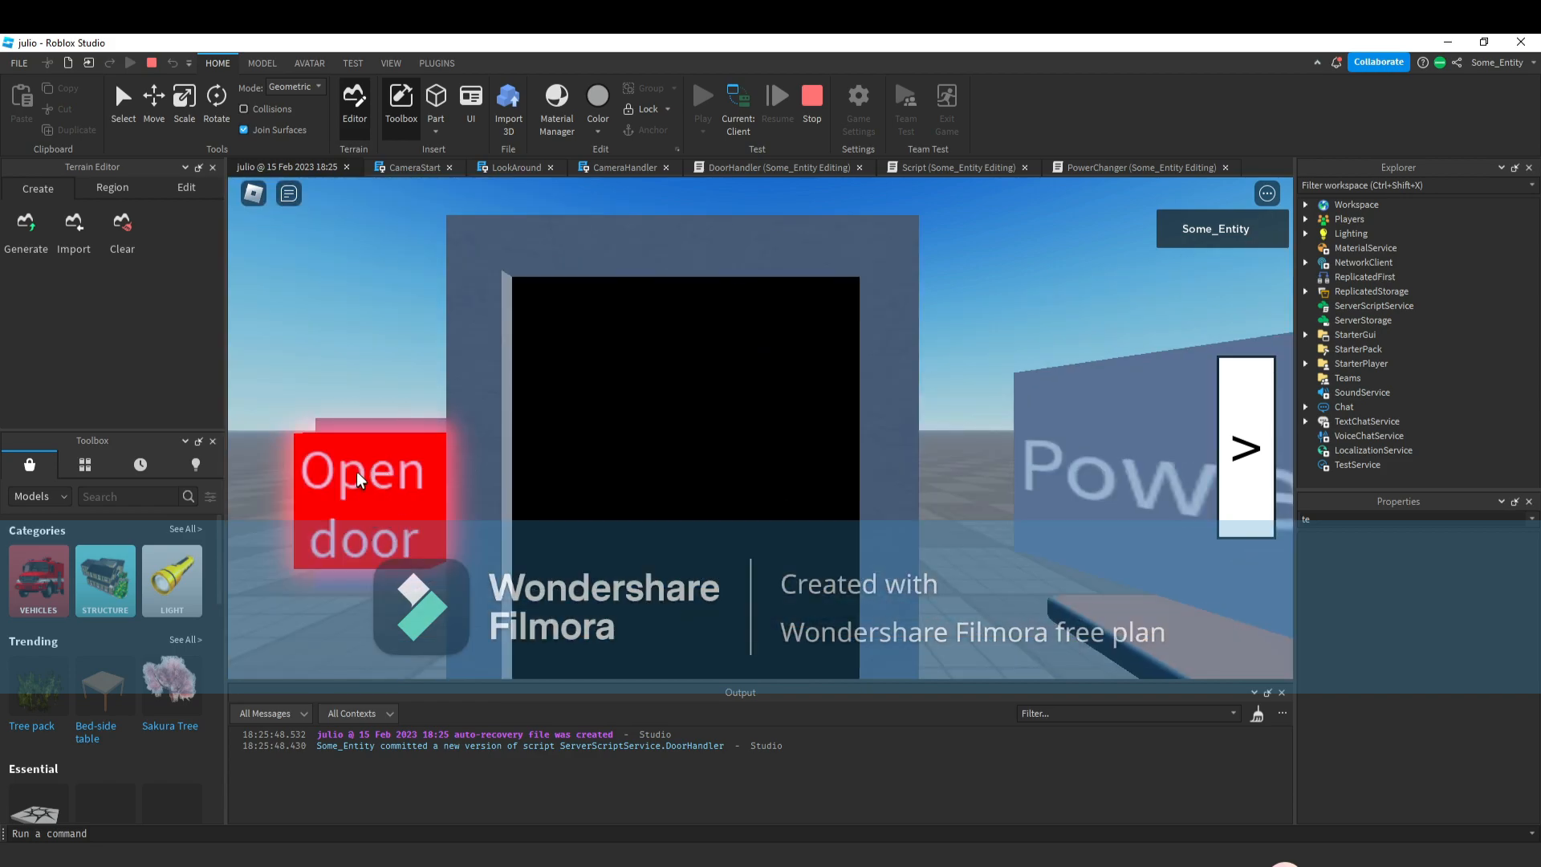
{"action": "left_click", "coordinate": [1240, 481]}
{"action": "left_click", "coordinate": [1228, 498]}
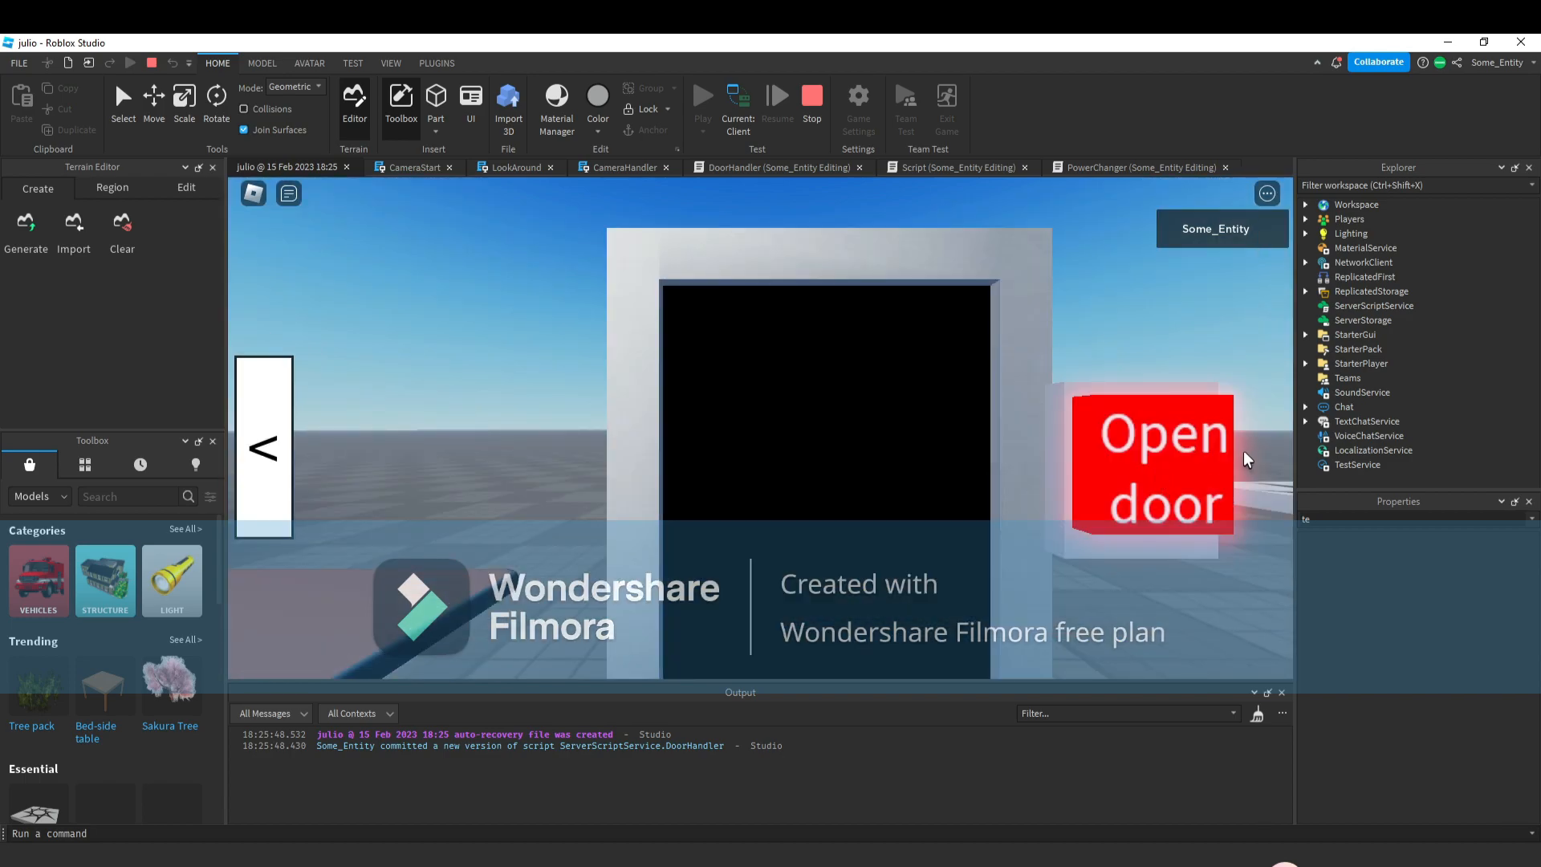
Switch to the server view to inspect DoorHandler's PowerChanger, RightDoor and LeftDoor, then return to the client and stop.
{"action": "left_click", "coordinate": [744, 114]}
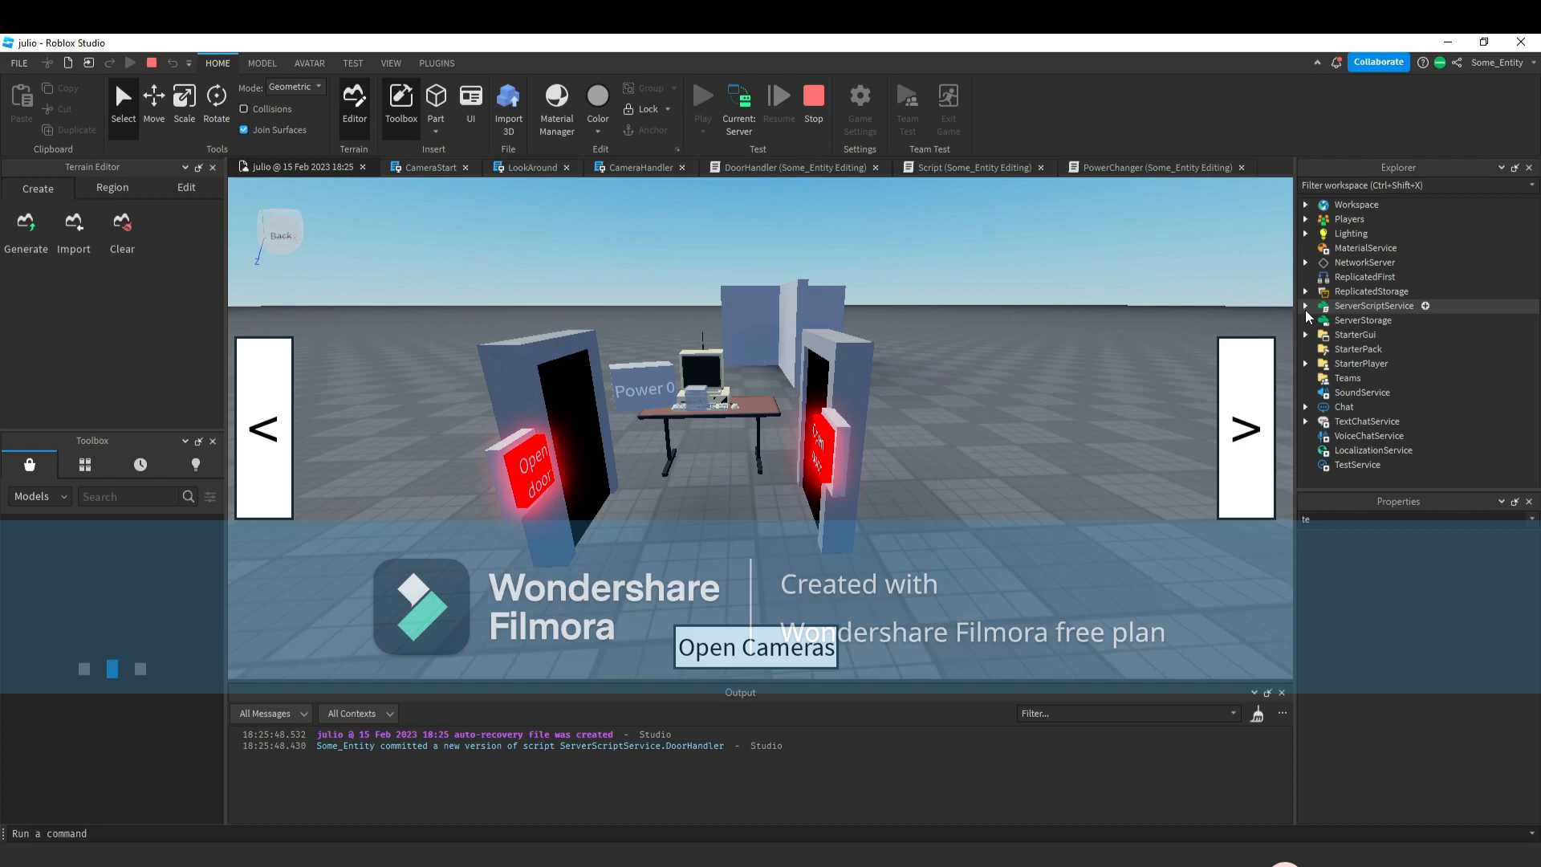
{"action": "left_click", "coordinate": [1305, 306]}
{"action": "left_click", "coordinate": [1323, 335]}
{"action": "left_click", "coordinate": [1381, 349]}
{"action": "left_click", "coordinate": [1373, 365]}
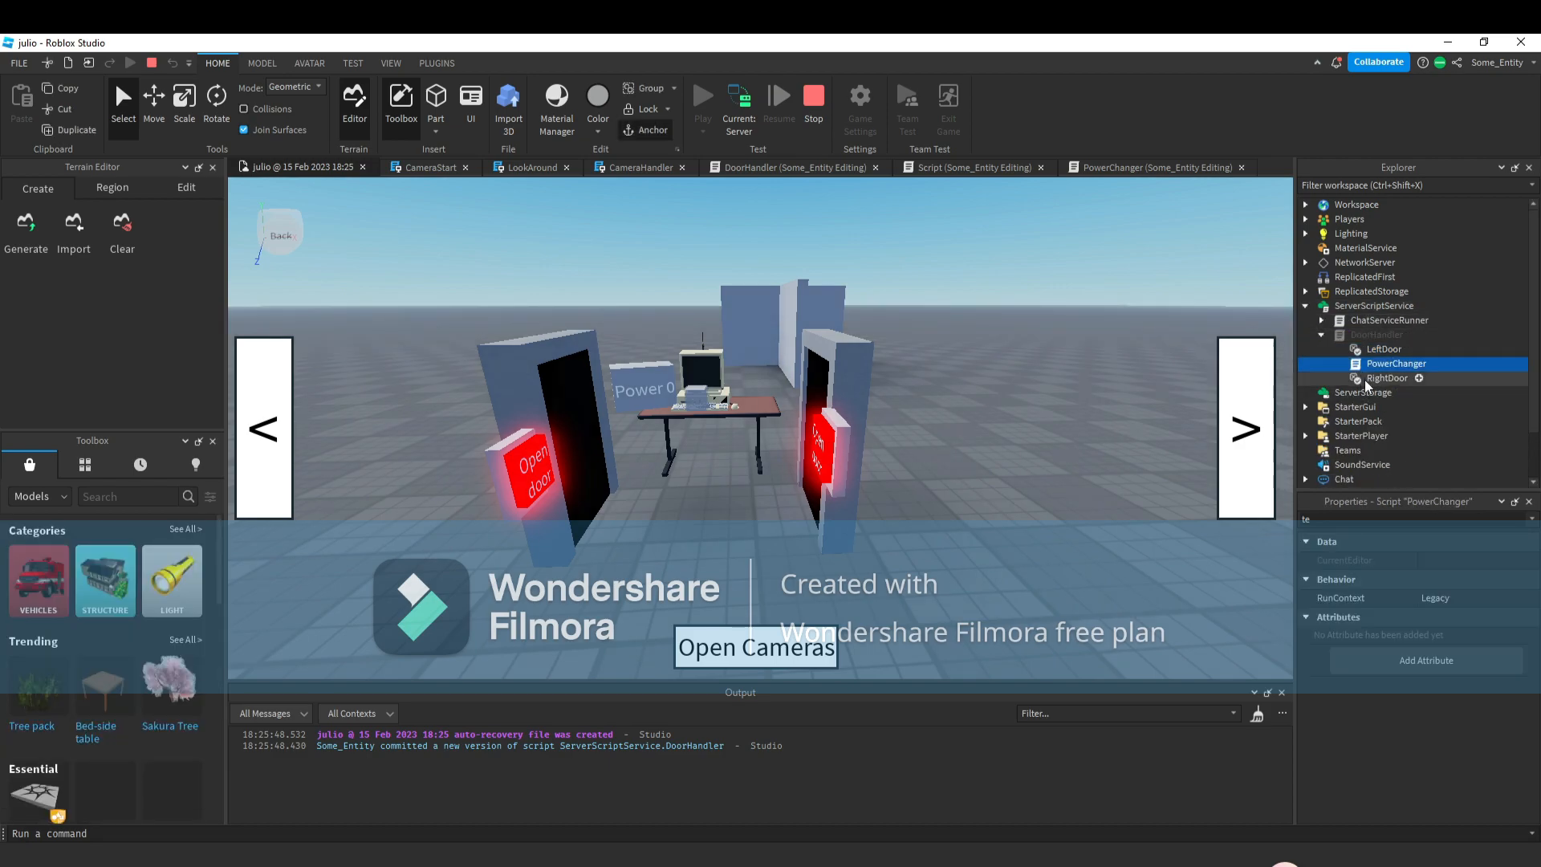
{"action": "left_click", "coordinate": [1389, 379]}
{"action": "left_click", "coordinate": [1384, 350]}
{"action": "left_click", "coordinate": [754, 103]}
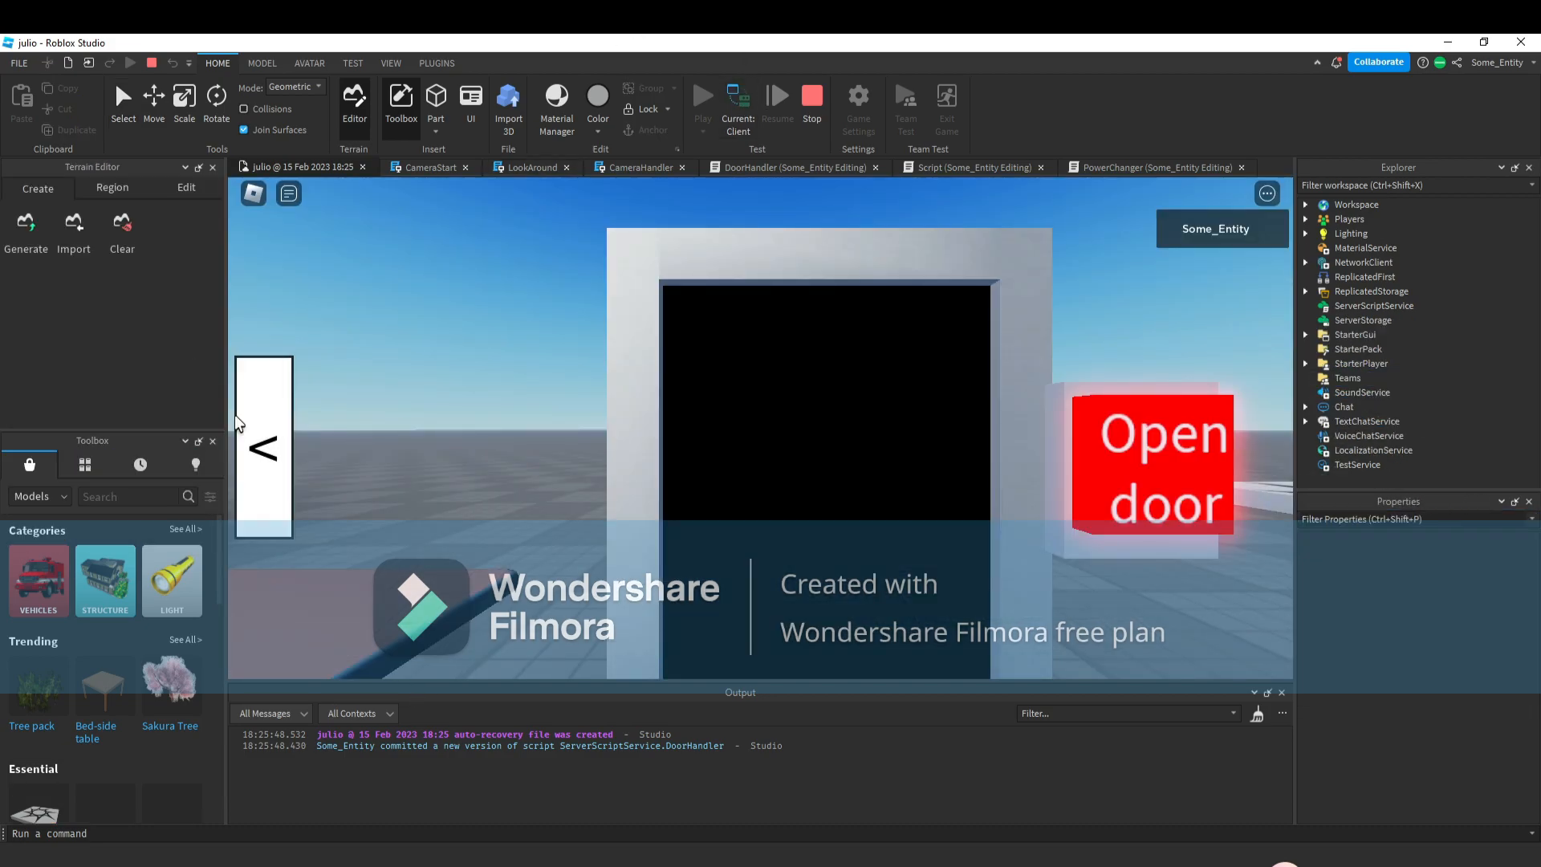
{"action": "left_click", "coordinate": [241, 416]}
{"action": "left_click", "coordinate": [276, 409]}
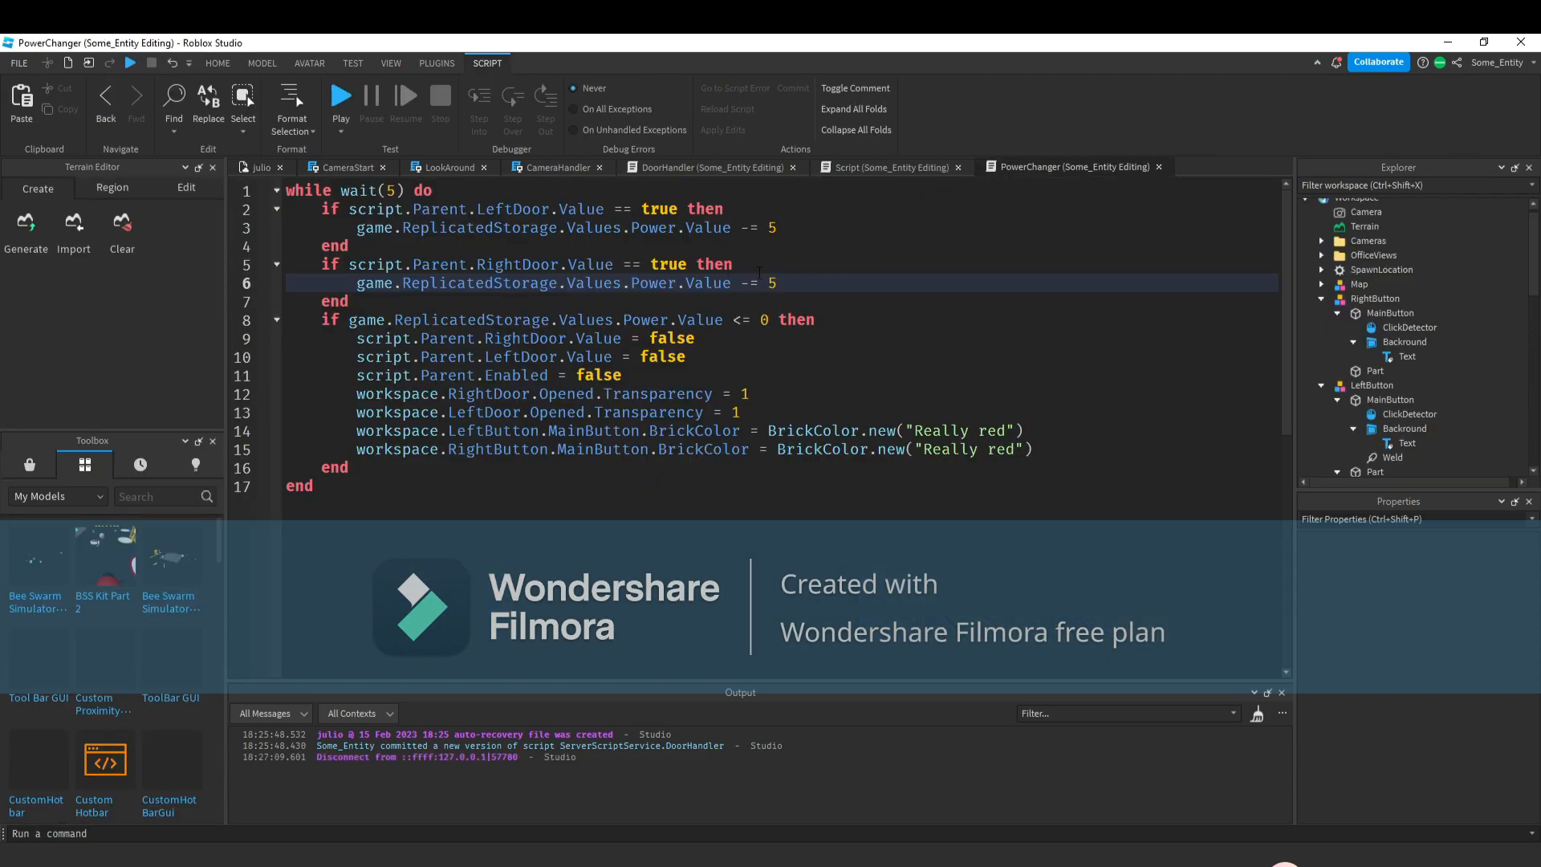
Set both Power decrements in PowerChanger back to 1.
{"action": "double_click", "coordinate": [772, 282]}
{"action": "type", "text": "1"}
{"action": "double_click", "coordinate": [772, 228]}
{"action": "type", "text": "1"}
{"action": "left_click", "coordinate": [256, 165]}
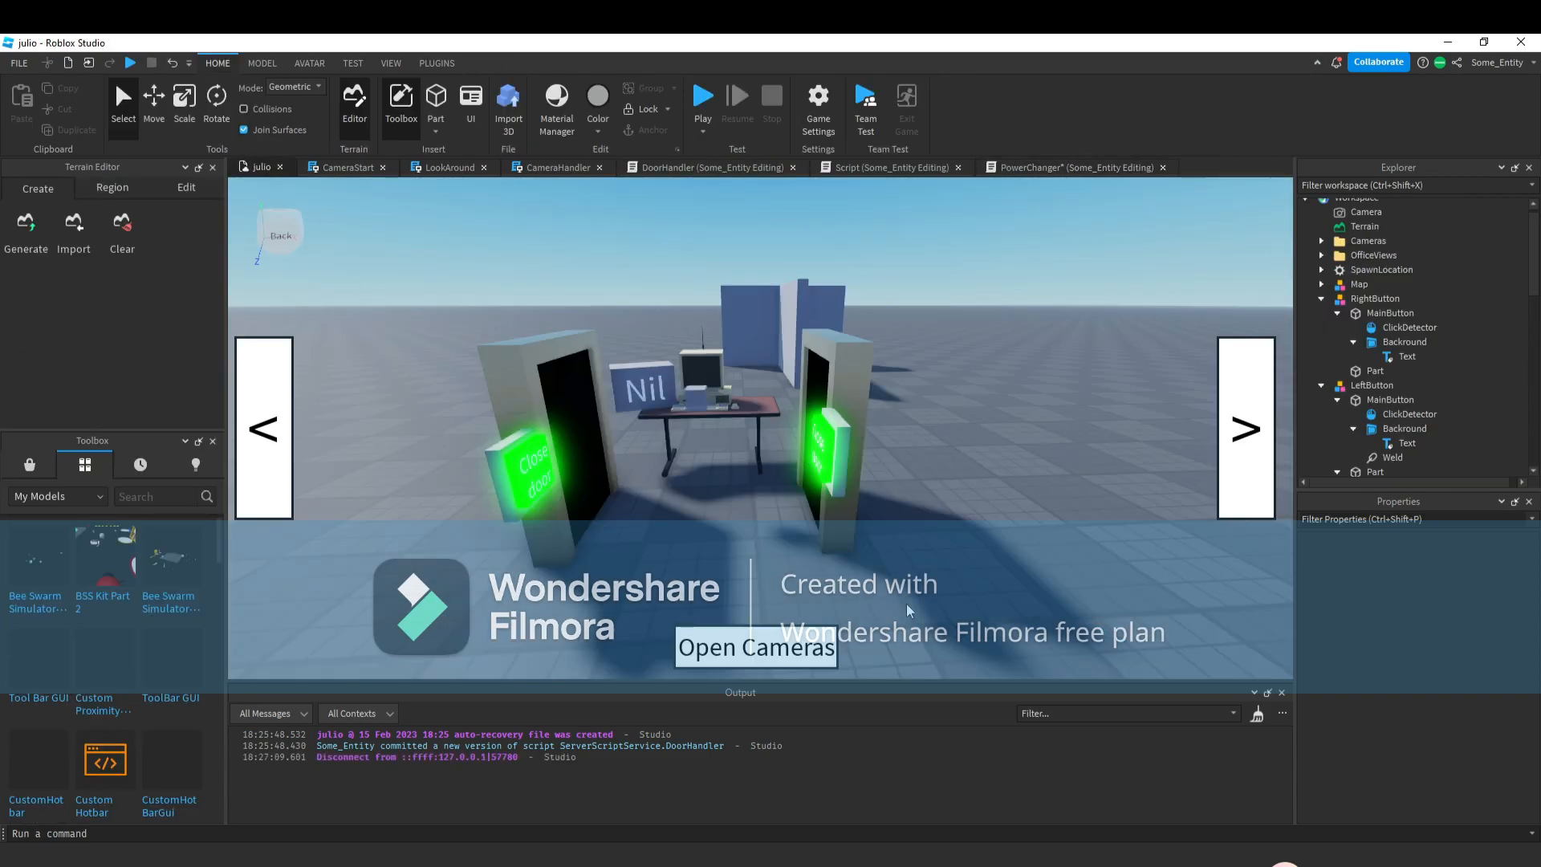
{"action": "scroll", "coordinate": [609, 416], "scroll_direction": "up", "scroll_amount": 5}
{"action": "scroll", "coordinate": [666, 374], "scroll_direction": "down", "scroll_amount": 5}
{"action": "right_click_drag", "start_coordinate": [722, 334], "coordinate": [759, 321]}
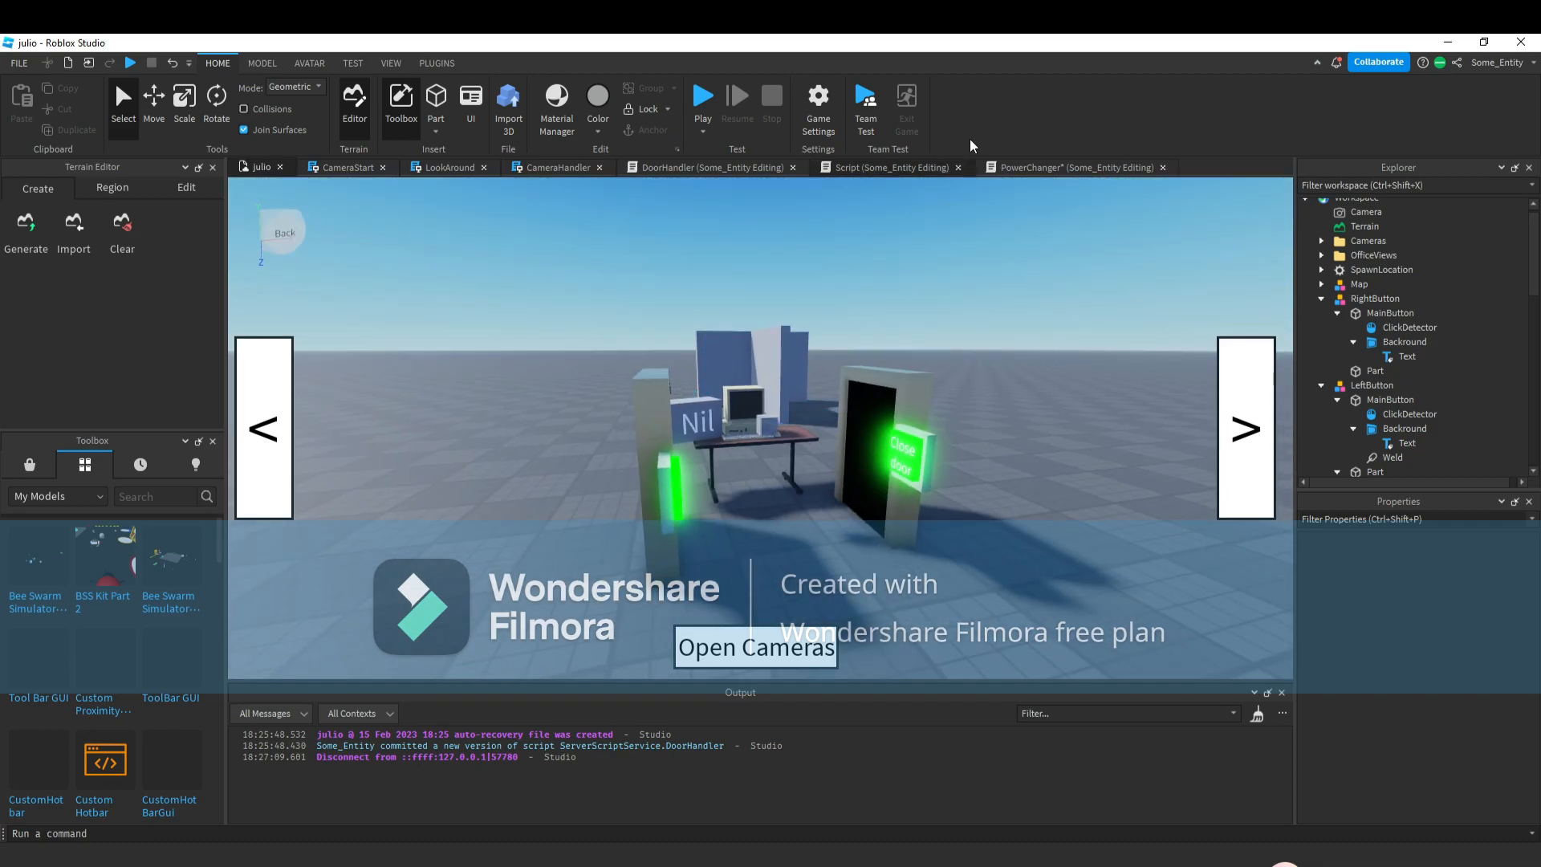
Set the PowerChanger loop's wait interval to 1 second.
{"action": "left_click", "coordinate": [1071, 167]}
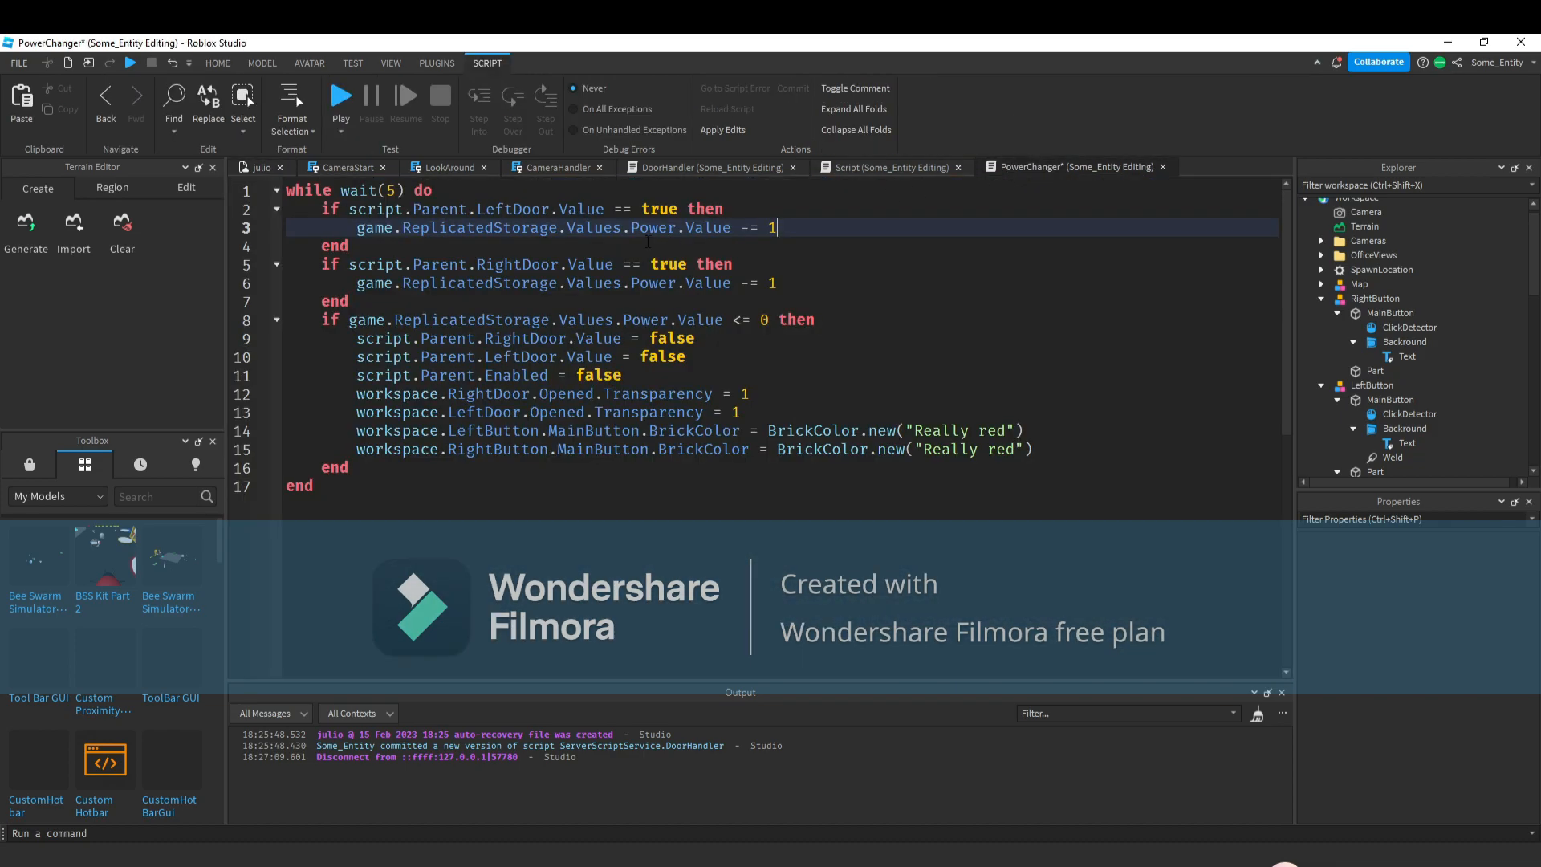
{"action": "double_click", "coordinate": [391, 190]}
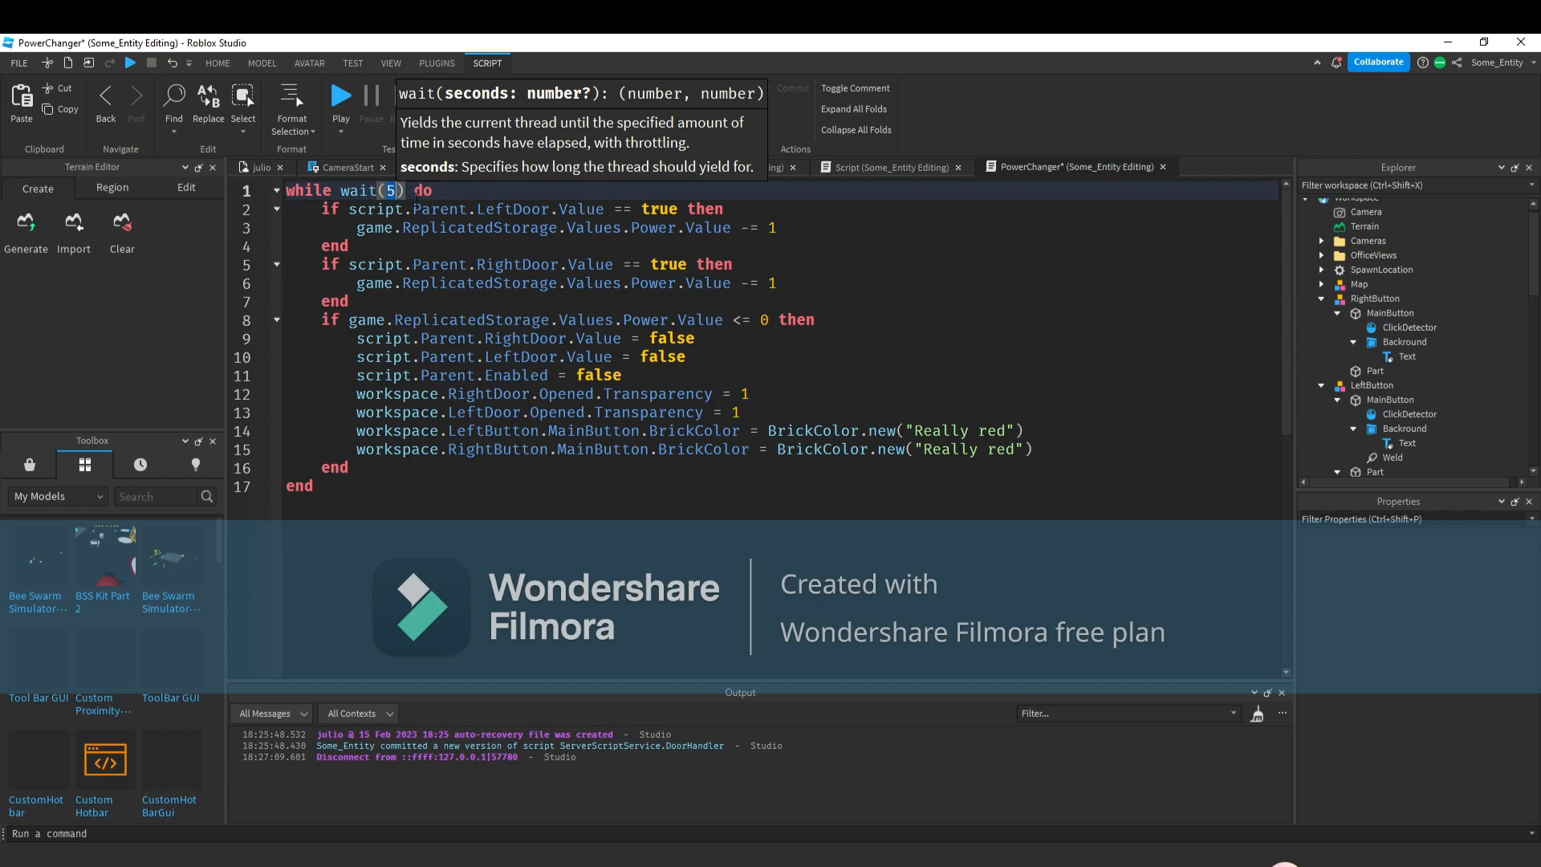
{"action": "type", "text": "7"}
{"action": "key", "text": "BackSpace"}
{"action": "type", "text": "10"}
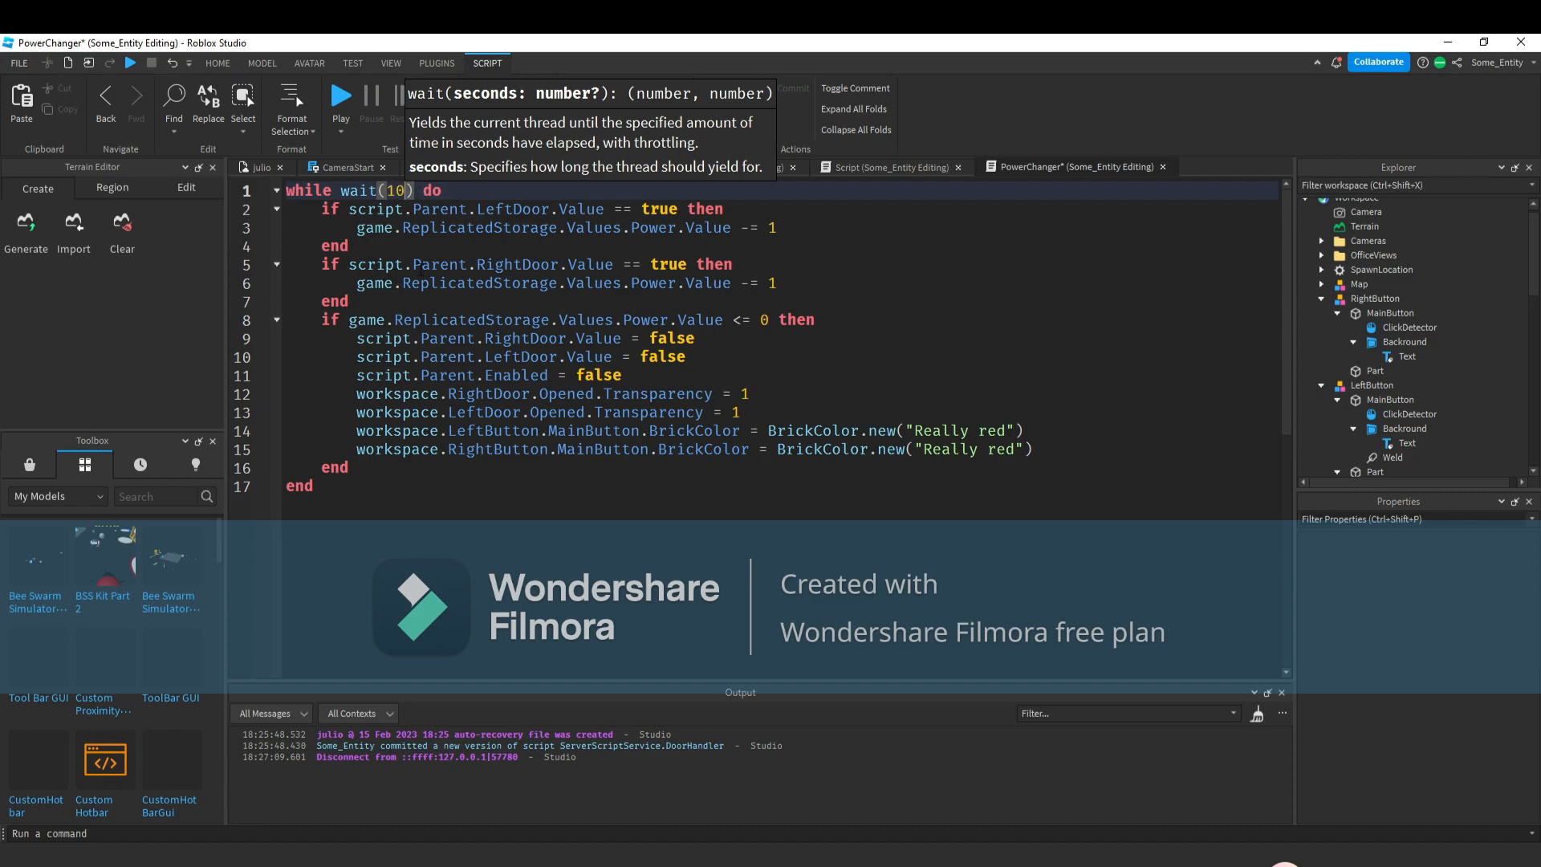
{"action": "key", "text": "BackSpace"}
{"action": "key", "text": "BackSpace"}
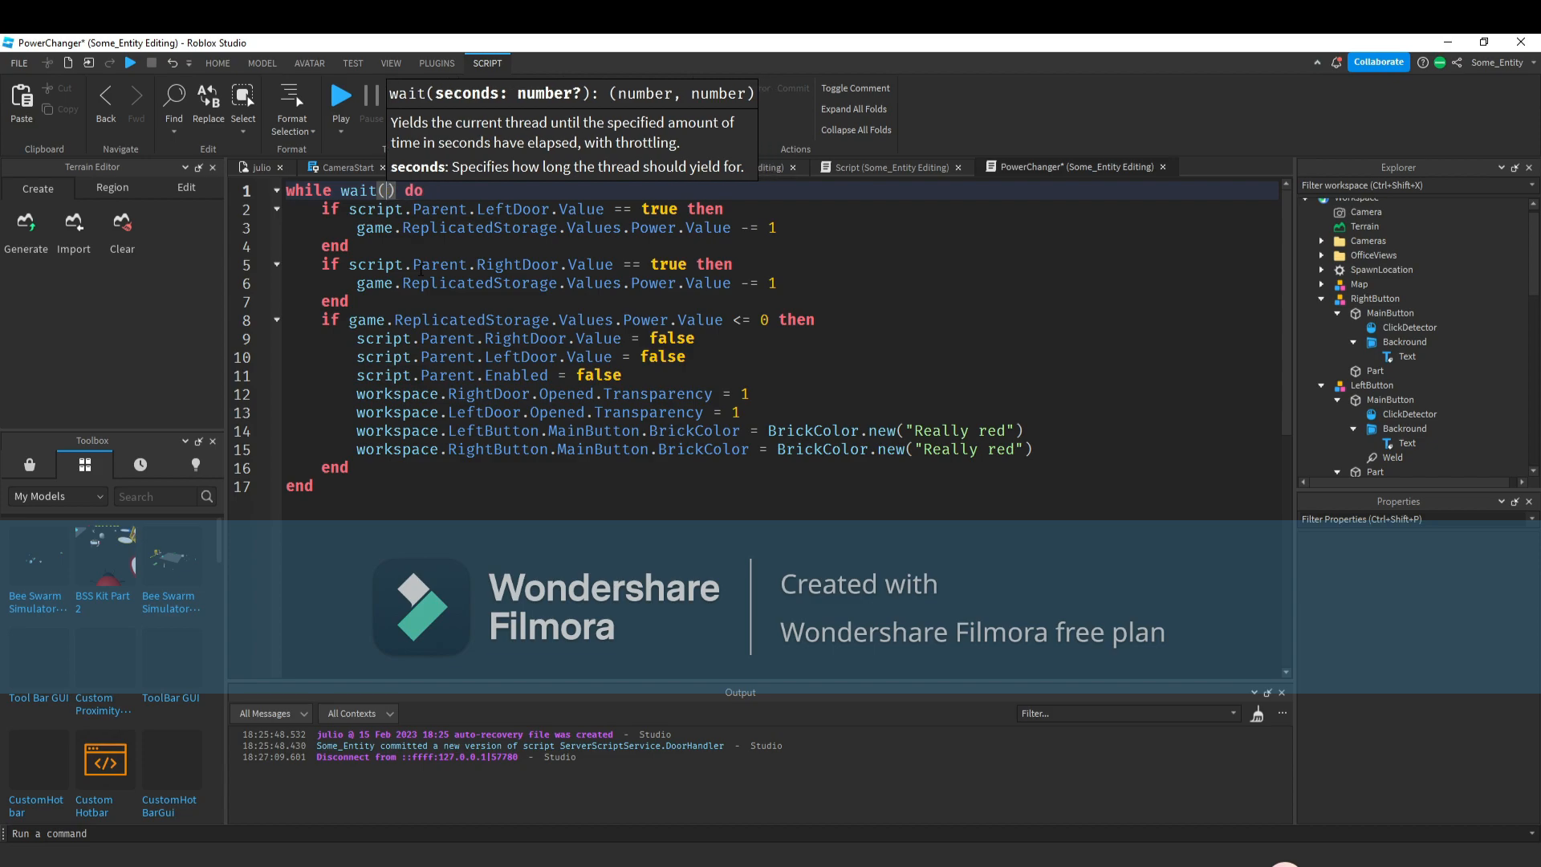
{"action": "type", "text": "1"}
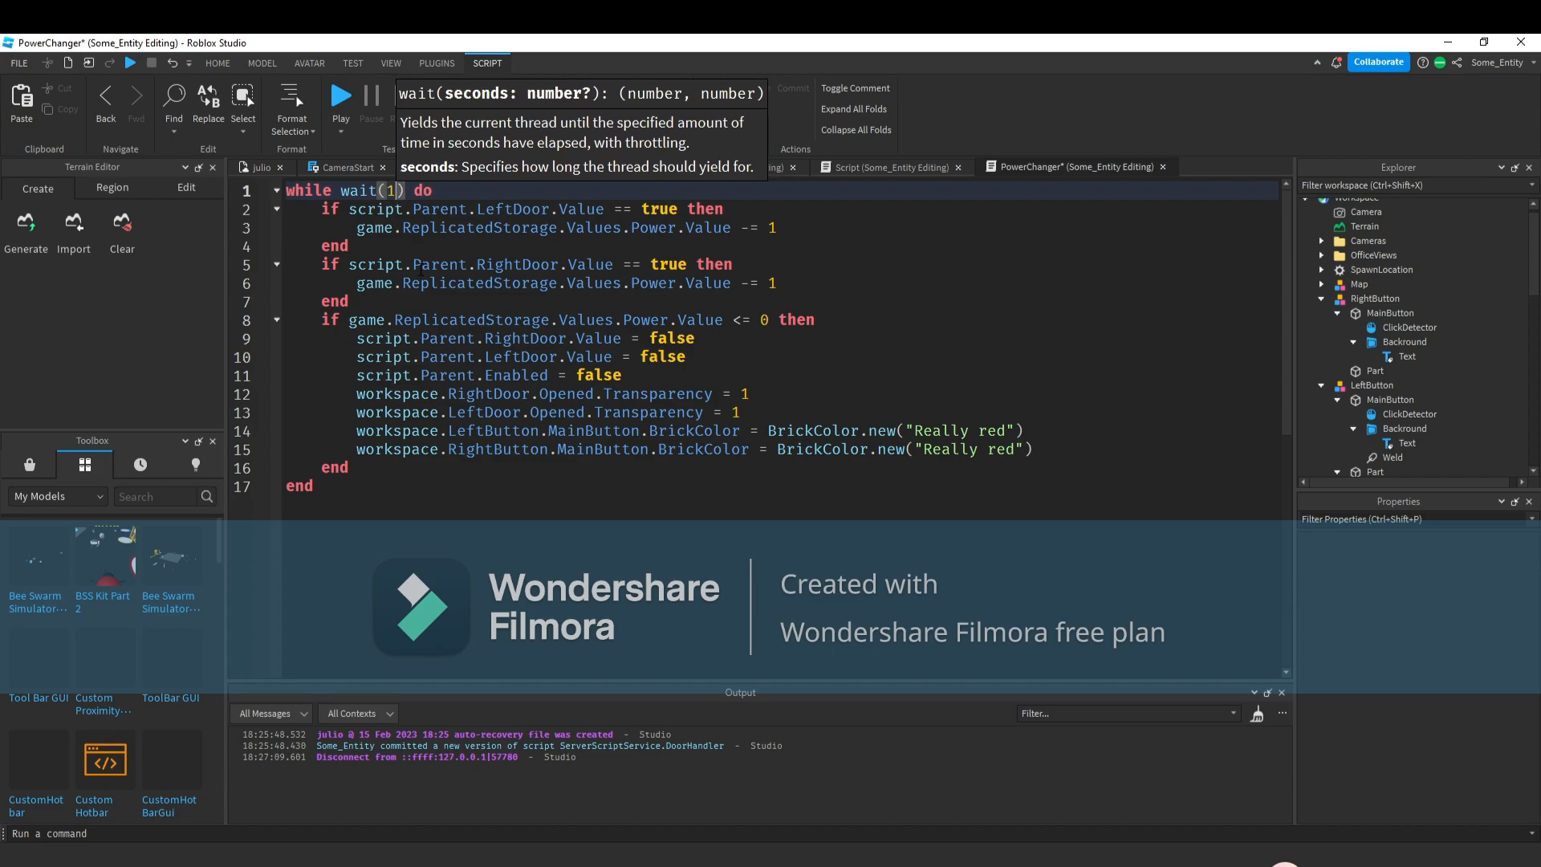
{"action": "key", "text": "BackSpace"}
Orbit and zoom around the desk and both doors in the viewport to inspect the scene.
{"action": "left_click", "coordinate": [239, 170]}
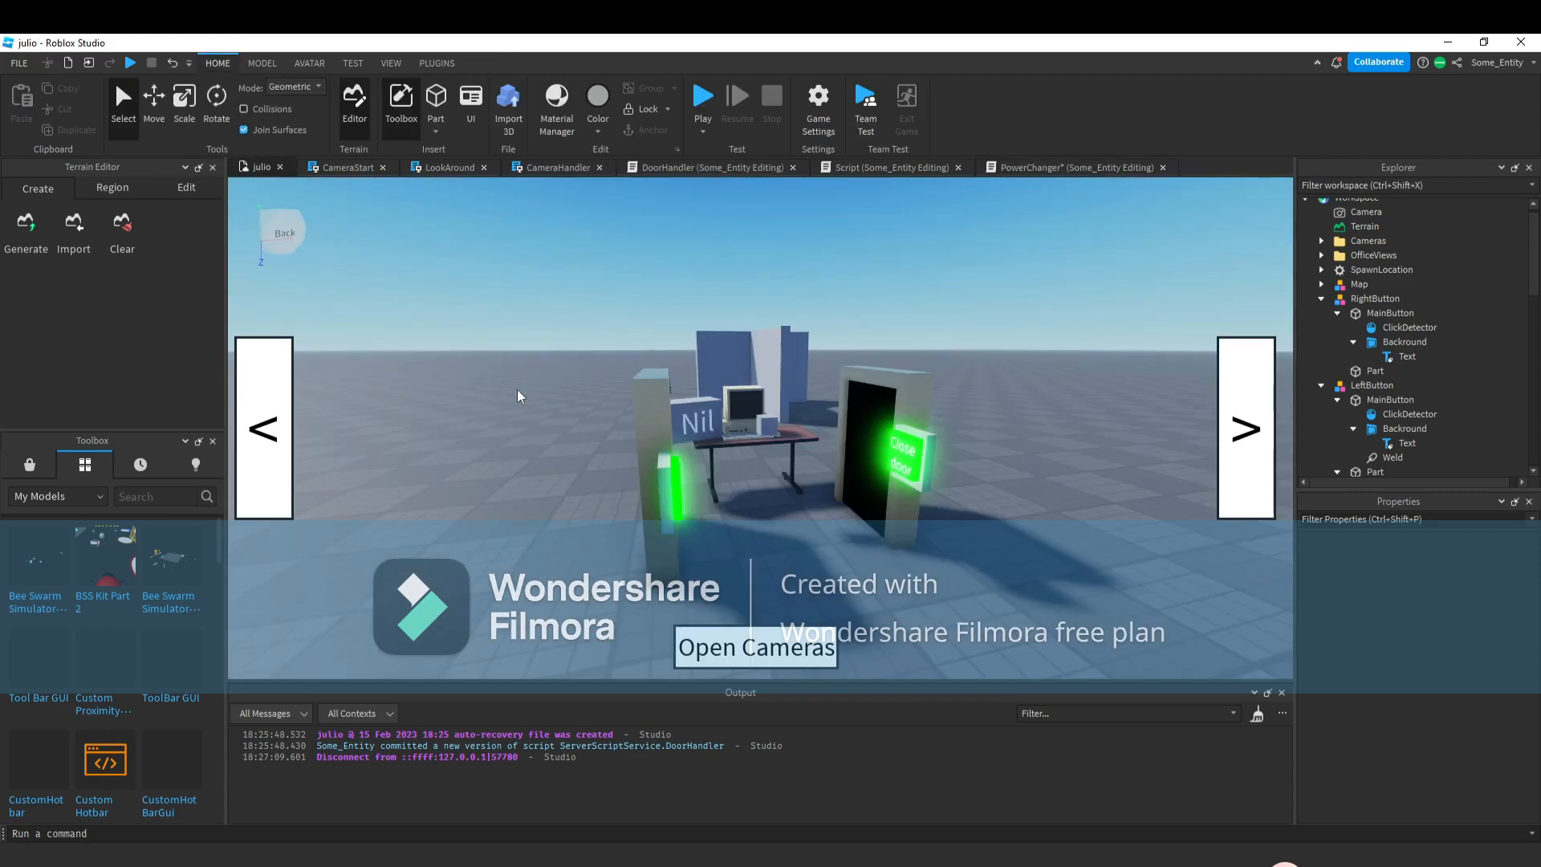
{"action": "scroll", "coordinate": [884, 436], "scroll_direction": "down", "scroll_amount": 5}
{"action": "scroll", "coordinate": [885, 437], "scroll_direction": "up", "scroll_amount": 4}
{"action": "right_click_drag", "start_coordinate": [588, 323], "coordinate": [571, 331]}
{"action": "scroll", "coordinate": [577, 329], "scroll_direction": "up", "scroll_amount": 5}
{"action": "scroll", "coordinate": [922, 398], "scroll_direction": "up", "scroll_amount": 3}
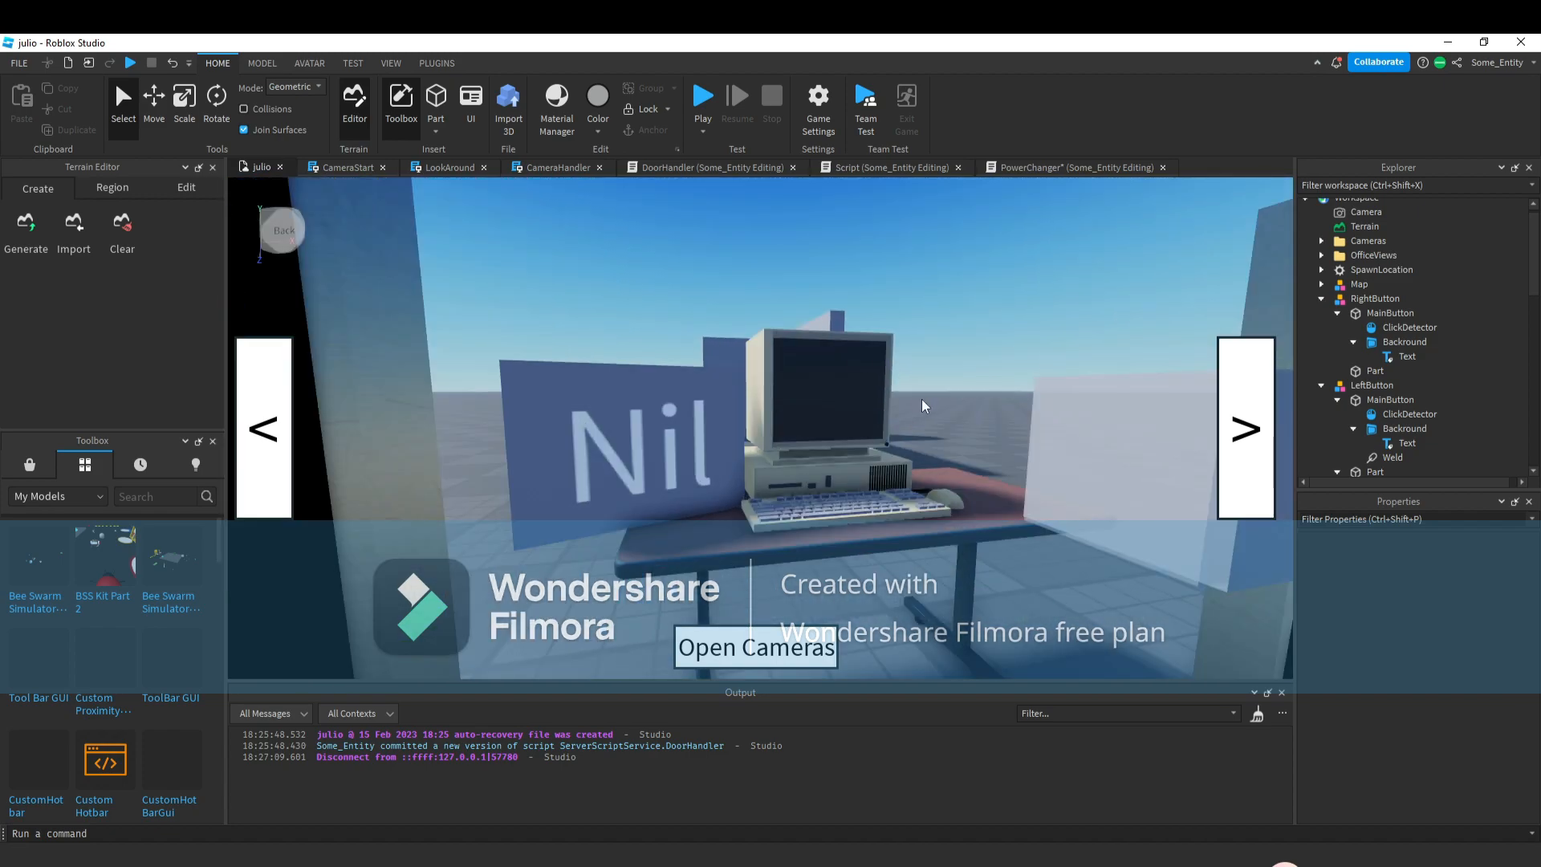
{"action": "scroll", "coordinate": [921, 398], "scroll_direction": "down", "scroll_amount": 4}
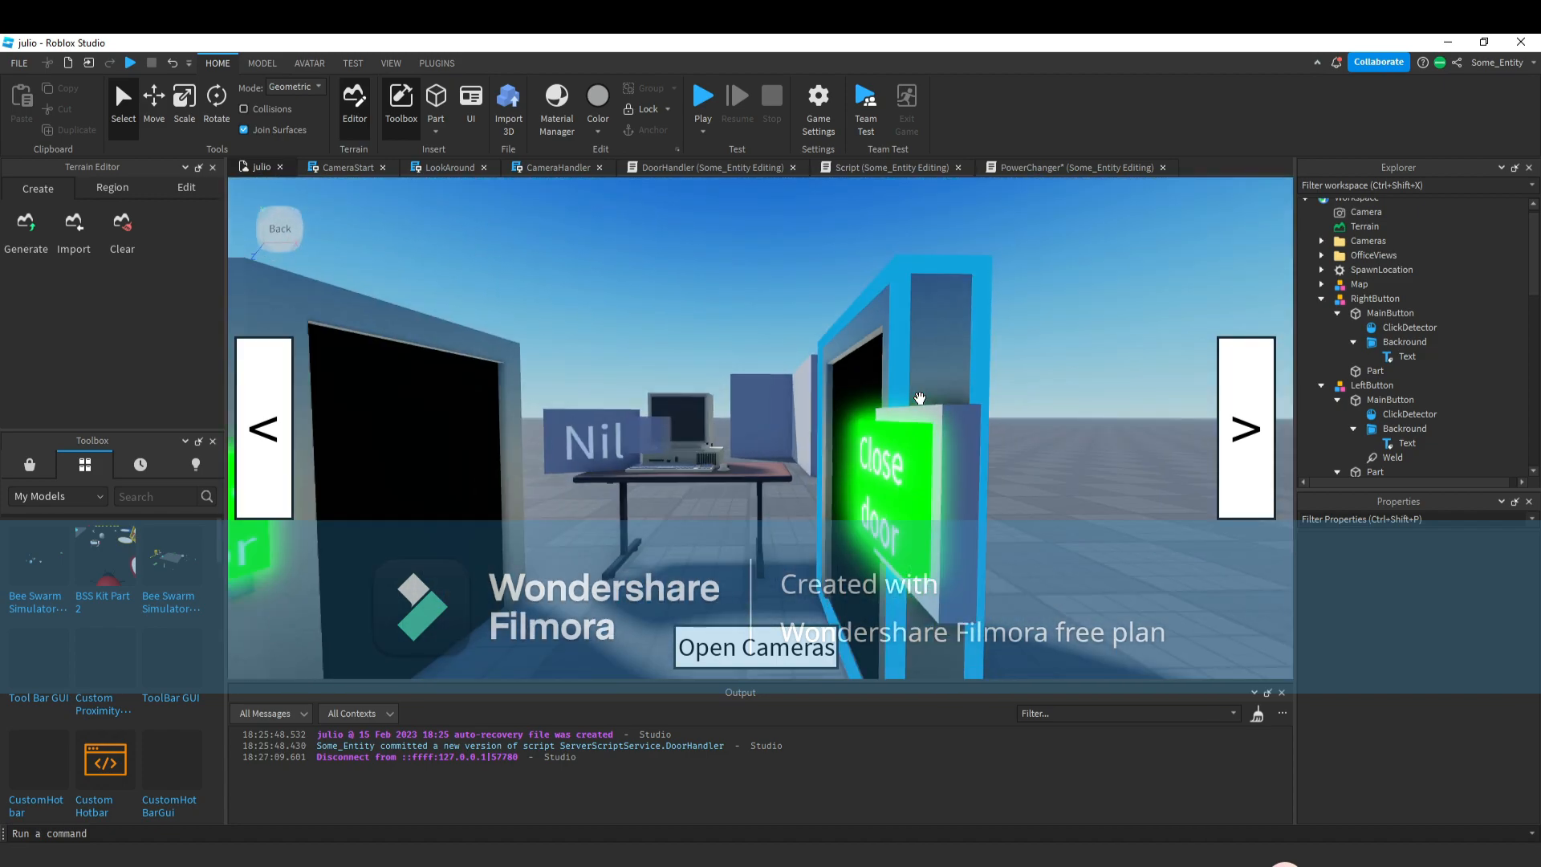
{"action": "scroll", "coordinate": [922, 398], "scroll_direction": "down", "scroll_amount": 2}
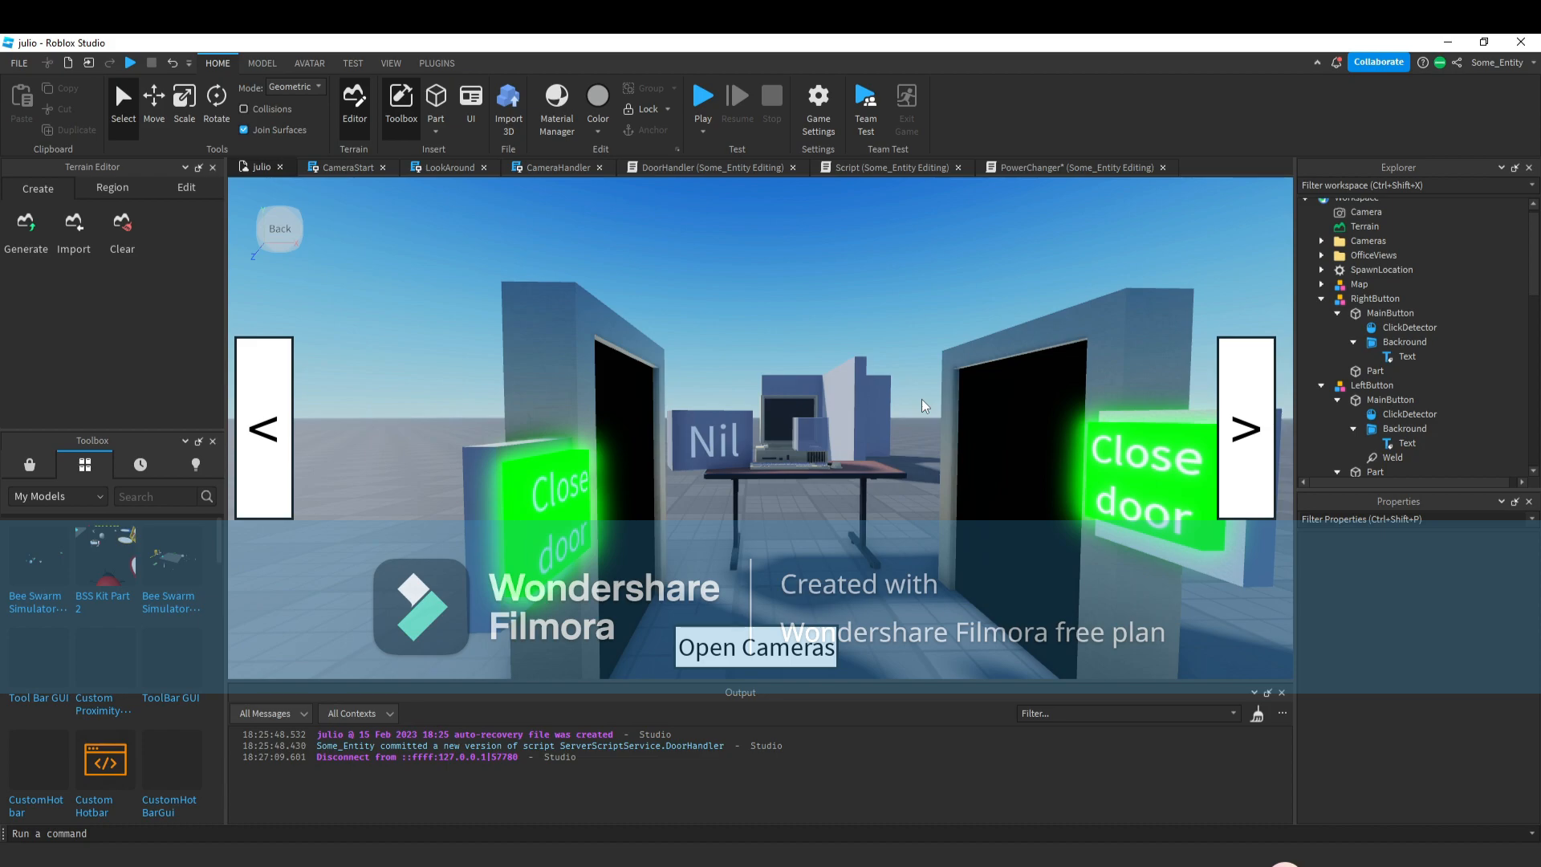
{"action": "scroll", "coordinate": [921, 398], "scroll_direction": "down", "scroll_amount": 3}
{"action": "scroll", "coordinate": [921, 398], "scroll_direction": "up", "scroll_amount": 4}
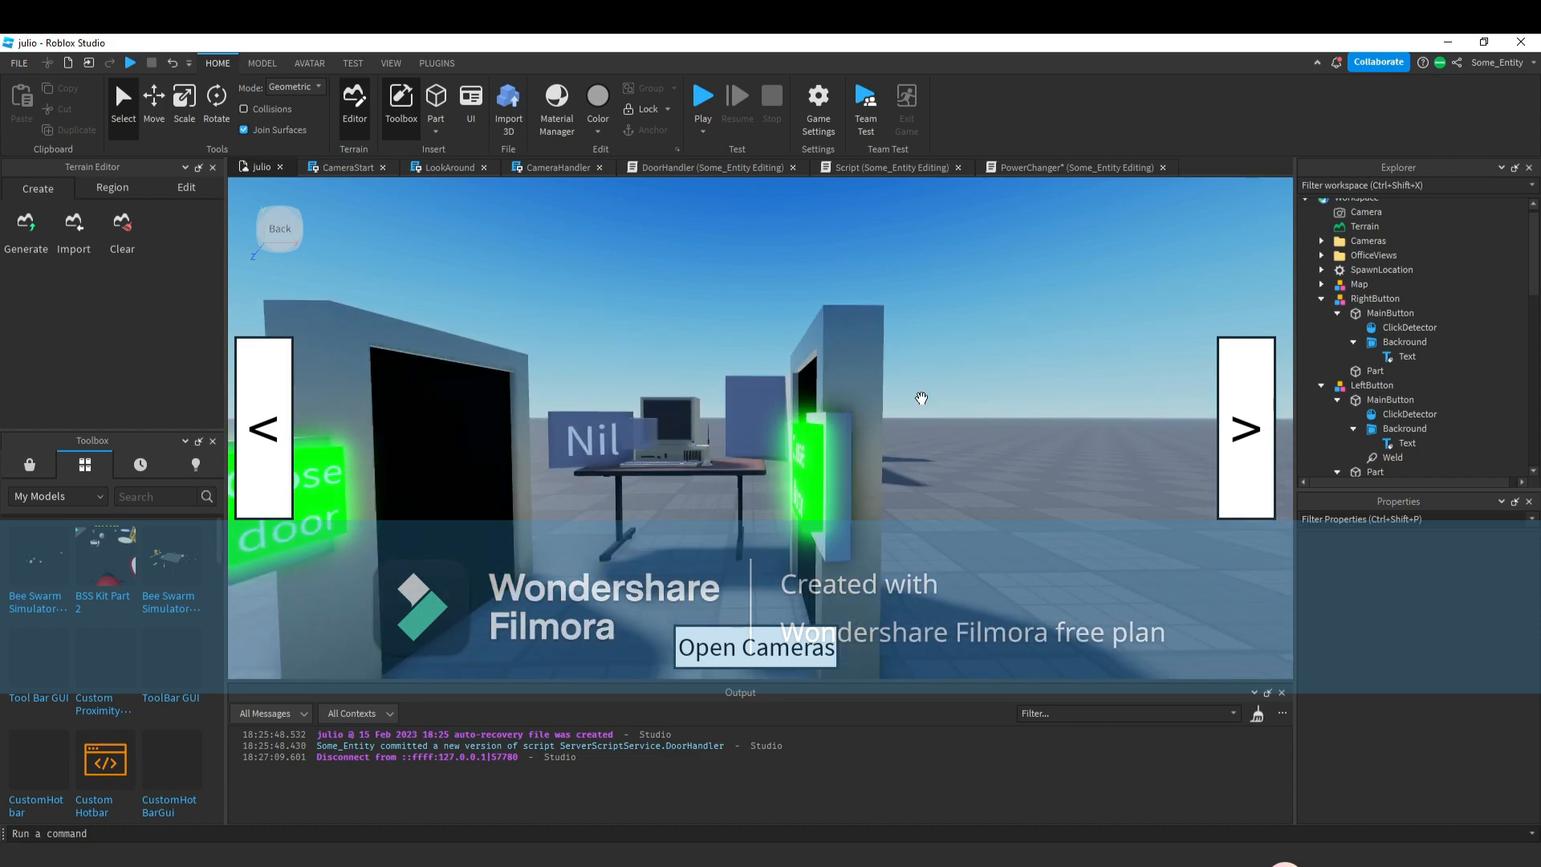
{"action": "scroll", "coordinate": [922, 399], "scroll_direction": "up", "scroll_amount": 1}
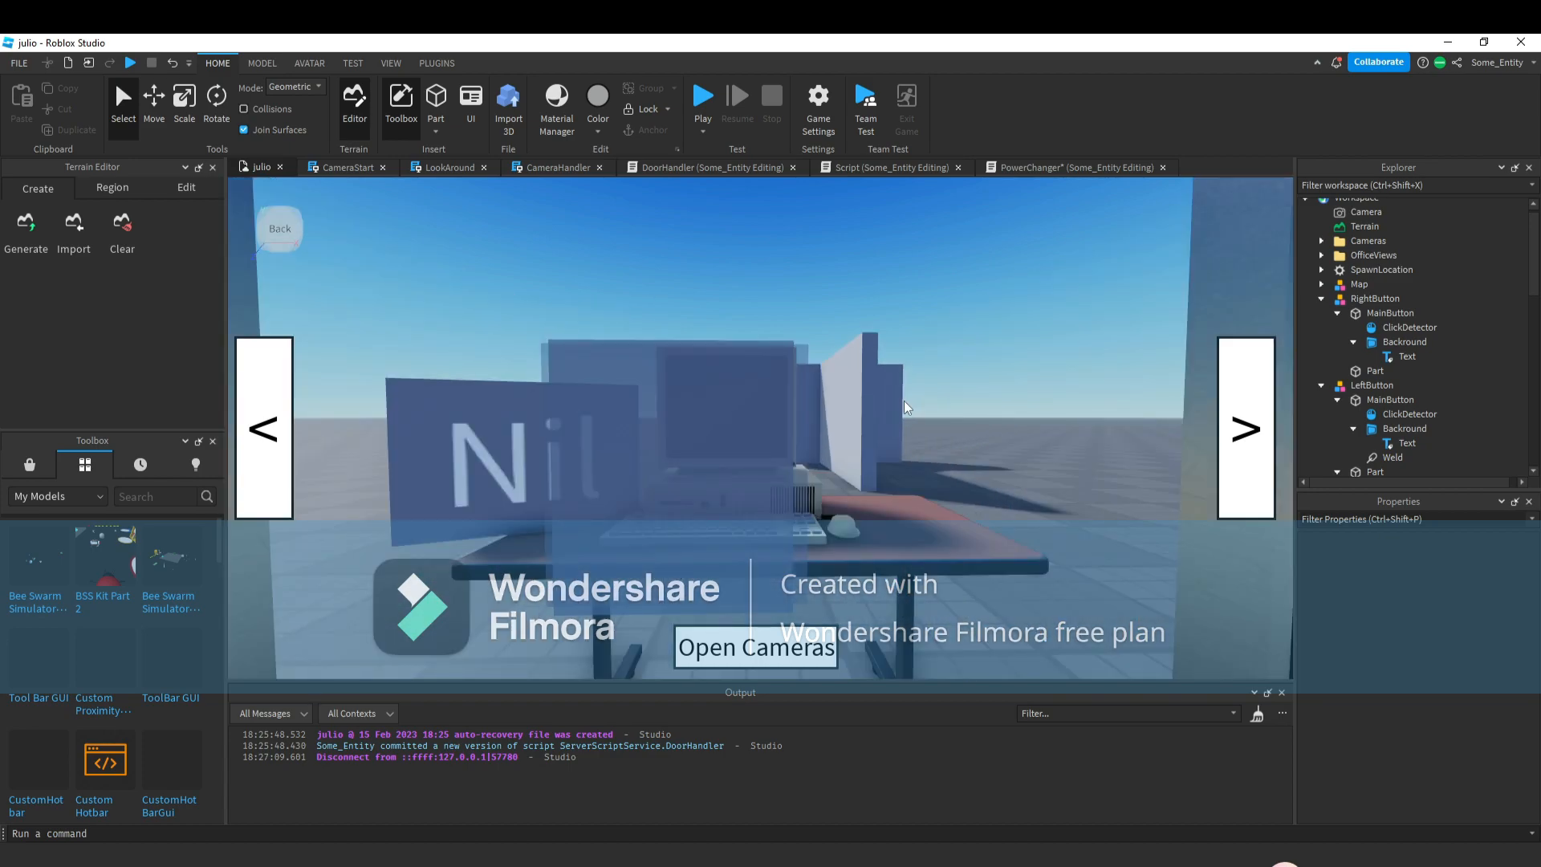
{"action": "scroll", "coordinate": [771, 530], "scroll_direction": "down", "scroll_amount": 5}
{"action": "right_click_drag", "start_coordinate": [771, 530], "coordinate": [772, 527]}
{"action": "scroll", "coordinate": [772, 526], "scroll_direction": "up", "scroll_amount": 3}
{"action": "right_click_drag", "start_coordinate": [796, 473], "coordinate": [798, 471]}
{"action": "scroll", "coordinate": [798, 469], "scroll_direction": "down", "scroll_amount": 5}
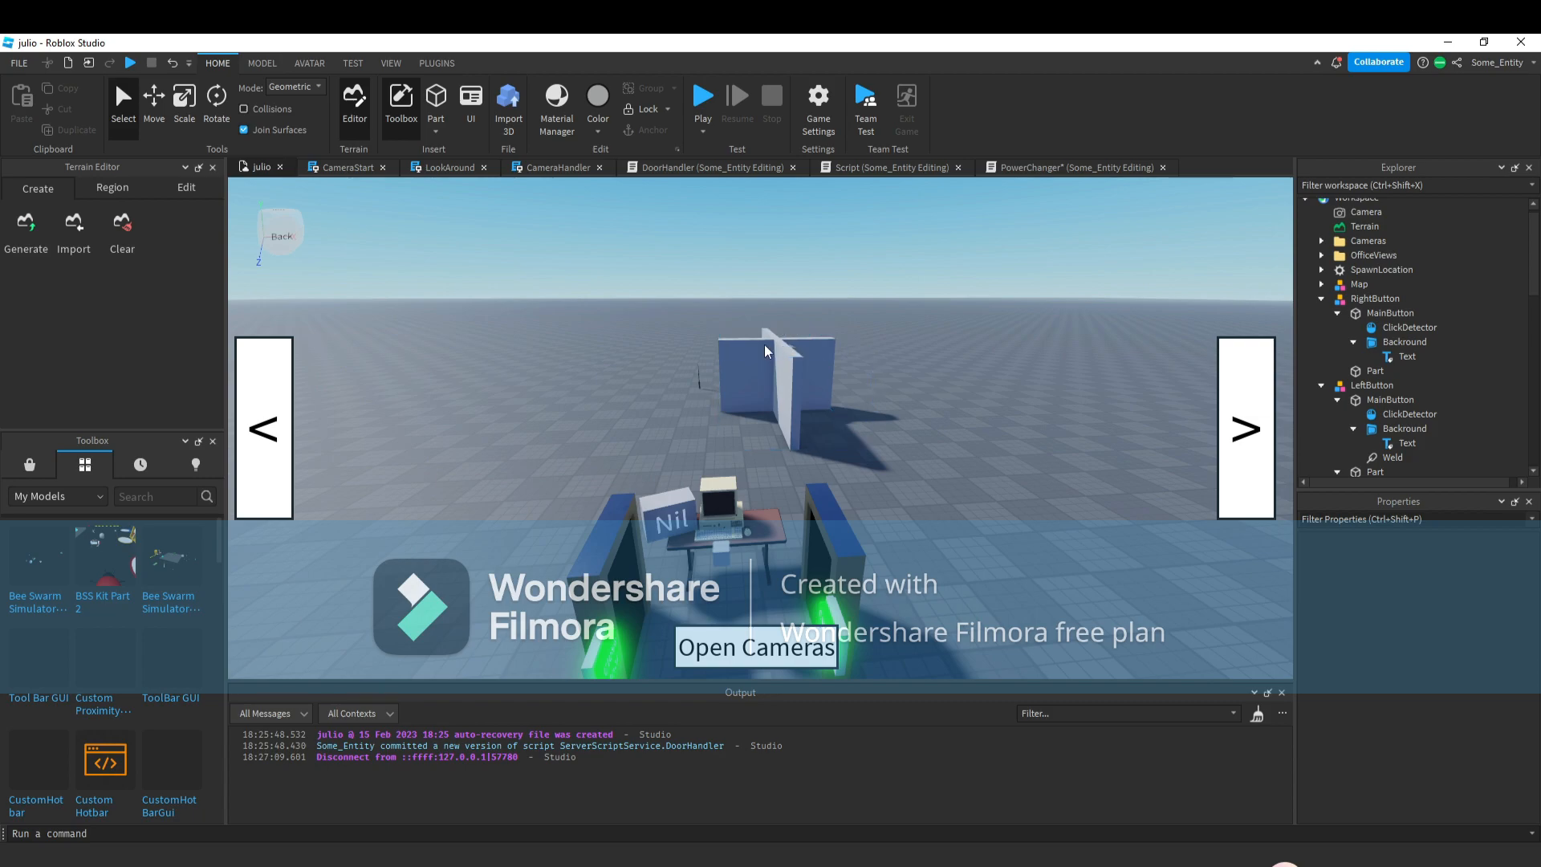